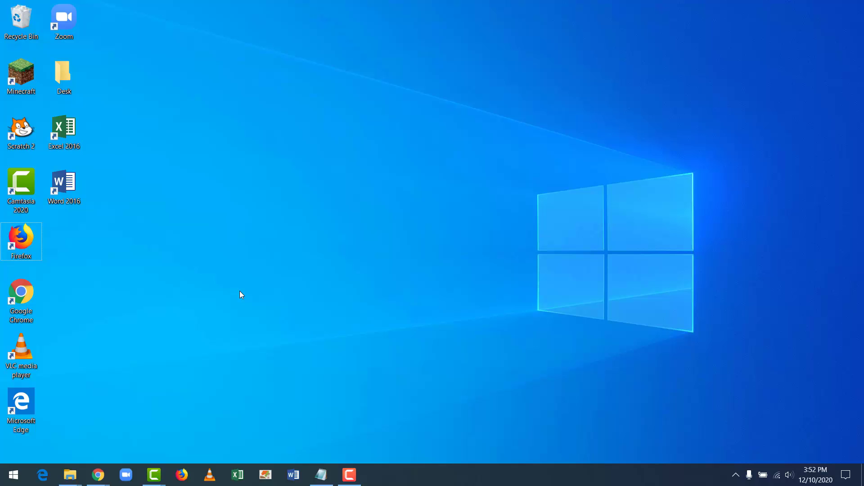
Launch Firefox and load google.com in the address bar
double_click(21, 239)
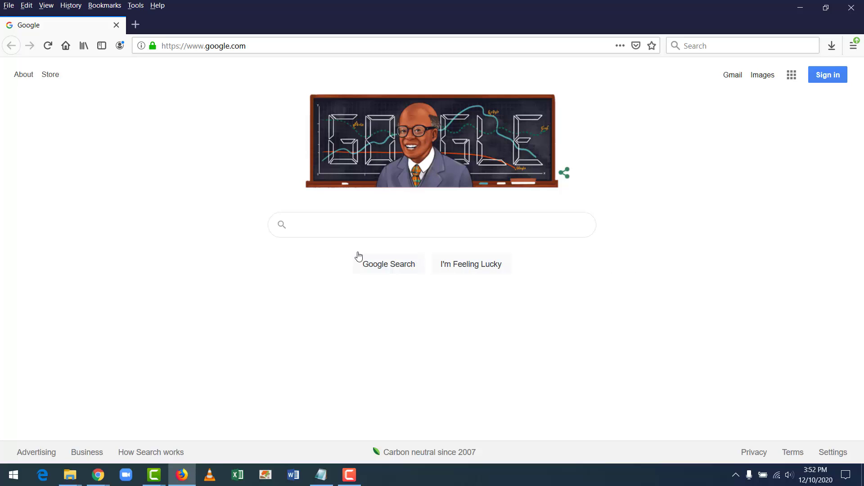
left_click(234, 50)
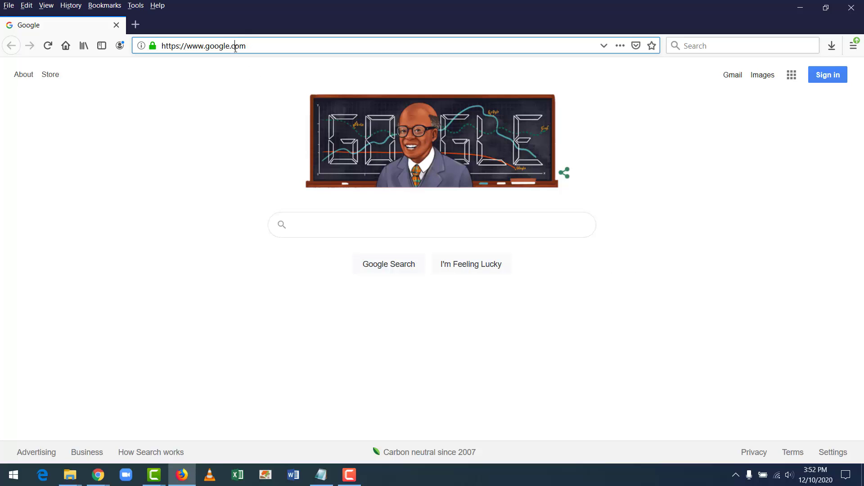
type("google.com/")
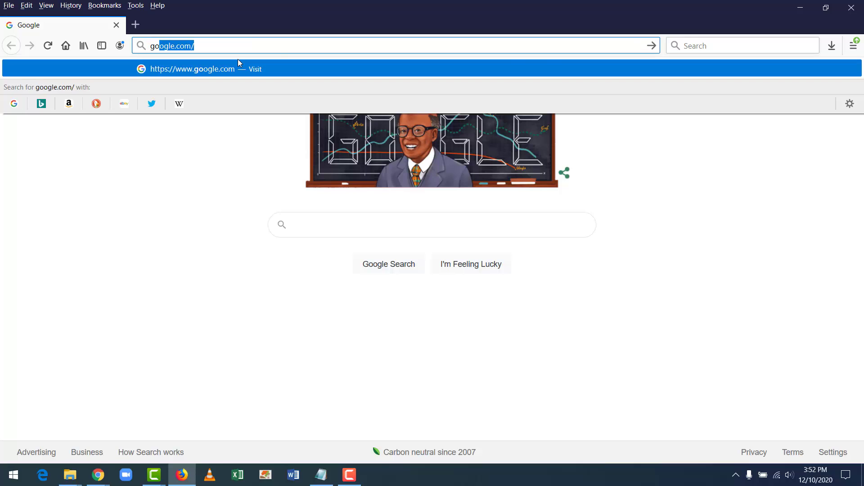
key("Return")
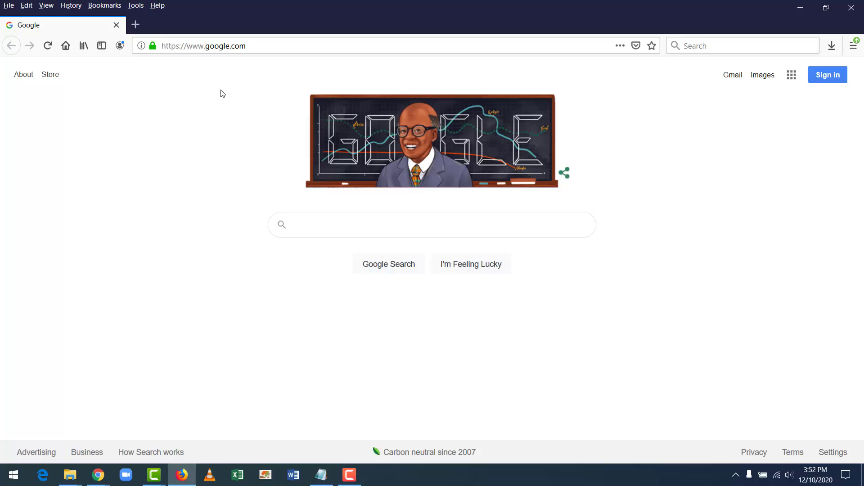
Start creating a personal Google account and enter the first and last name
left_click(827, 80)
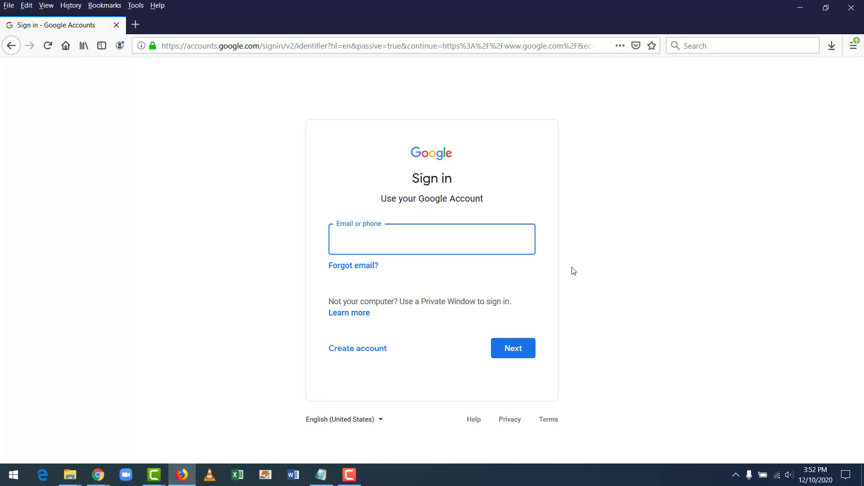
left_click(357, 349)
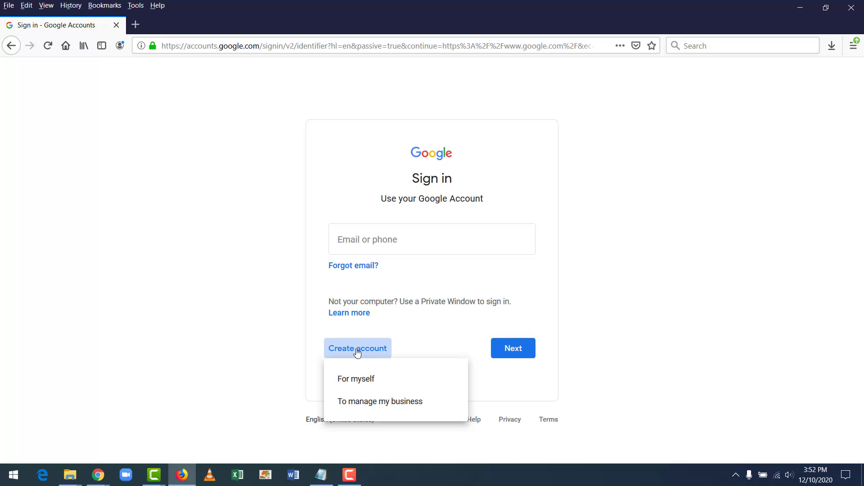
left_click(368, 382)
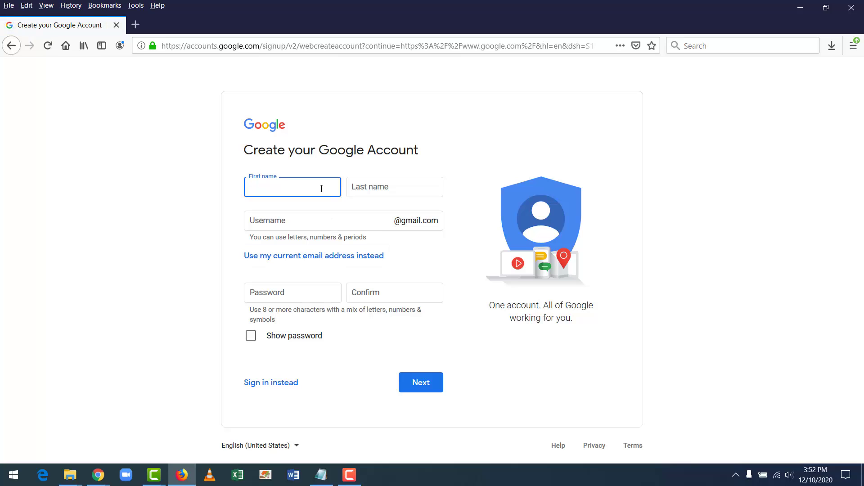
type("Brian")
key("Tab")
type("Whateve")
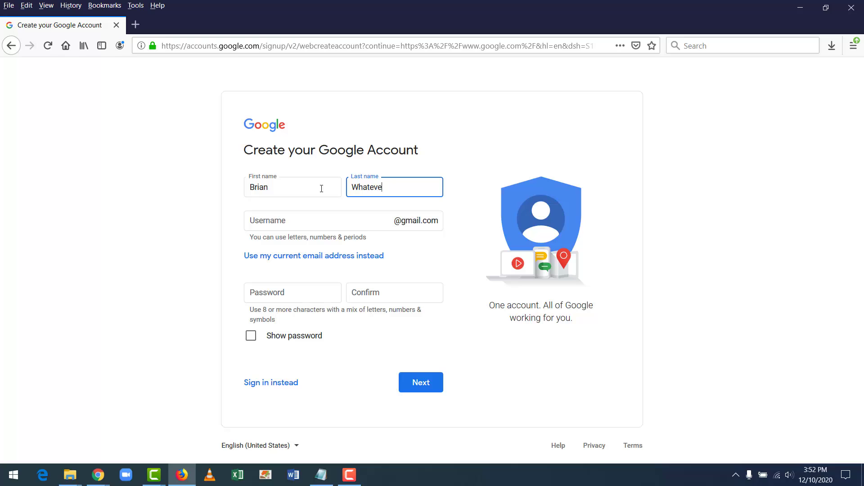
type("r")
key("Tab")
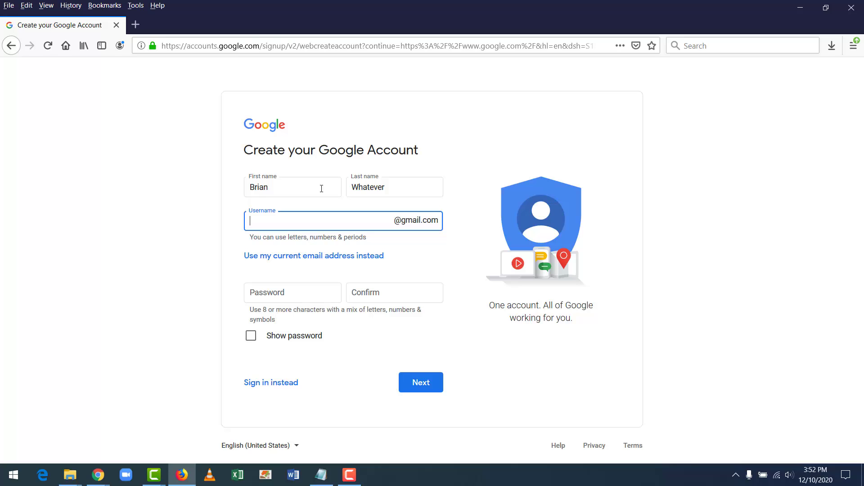
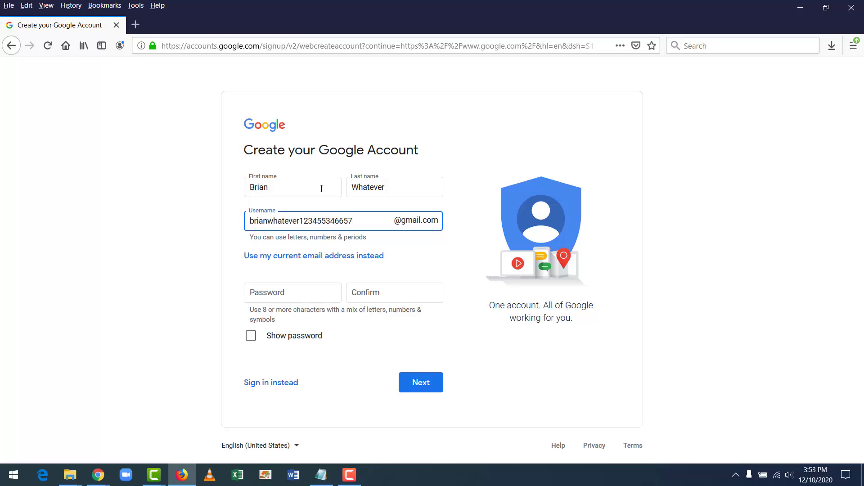
Enter a Gmail username, then paste the account password and its confirmation
key("Tab")
key("Tab")
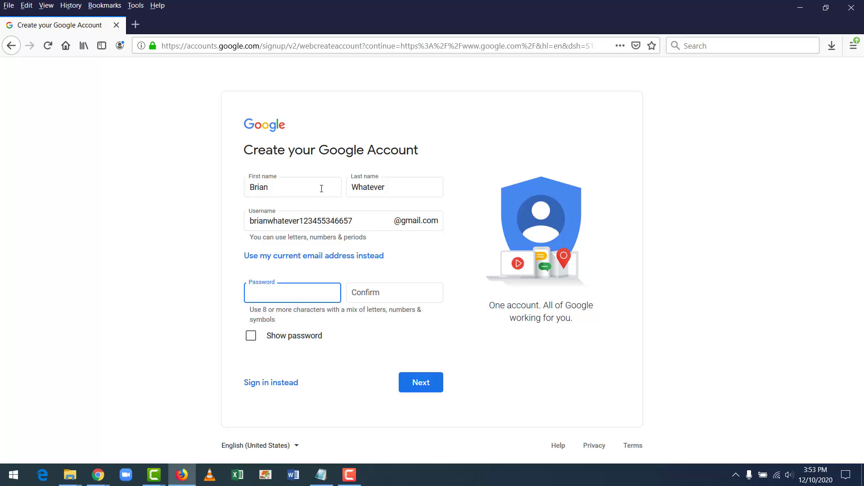
type("••••••••••••••••••")
key("BackSpace")
key("BackSpace")
key("BackSpace")
key("BackSpace")
key("BackSpace")
key("BackSpace")
key("BackSpace")
key("BackSpace")
key("BackSpace")
key("BackSpace")
key("BackSpace")
key("BackSpace")
key("BackSpace")
key("BackSpace")
key("BackSpace")
key("BackSpace")
key("BackSpace")
key("BackSpace")
key("ctrl+v")
left_click(399, 294)
key("ctrl+v")
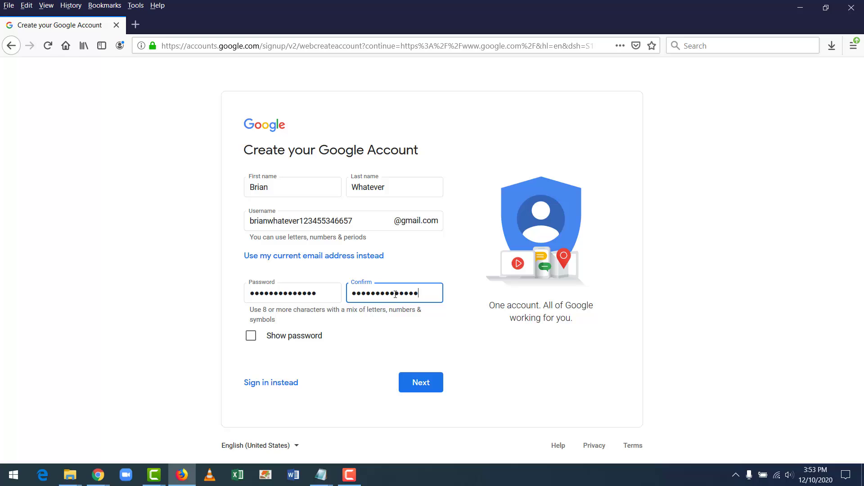
Submit the account form, then enter birth year 2000 and day 1
left_click(429, 387)
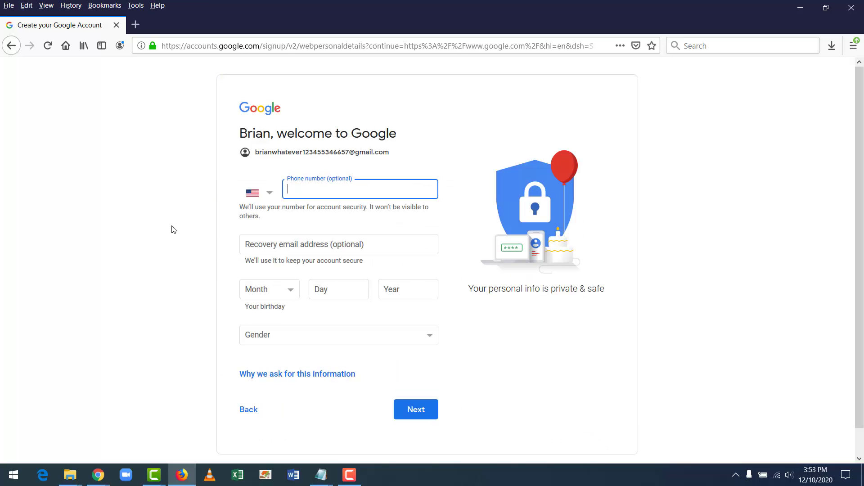
scroll(210, 209, "down", 1)
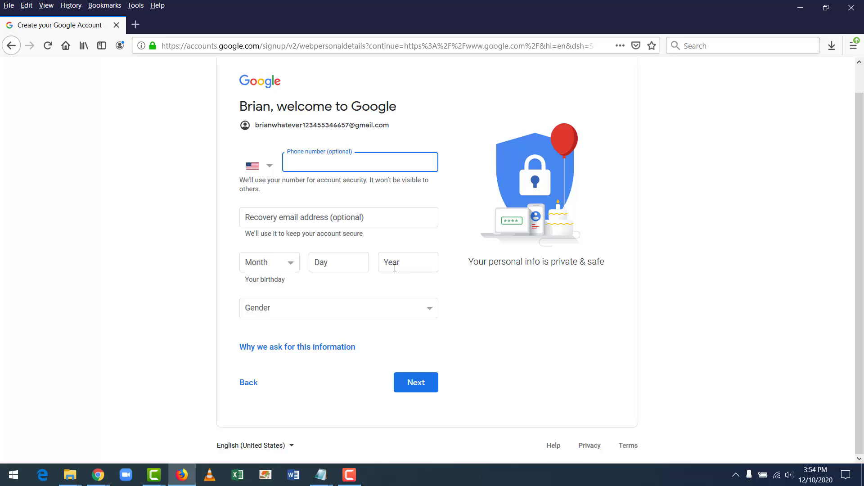
left_click(407, 260)
type("2000")
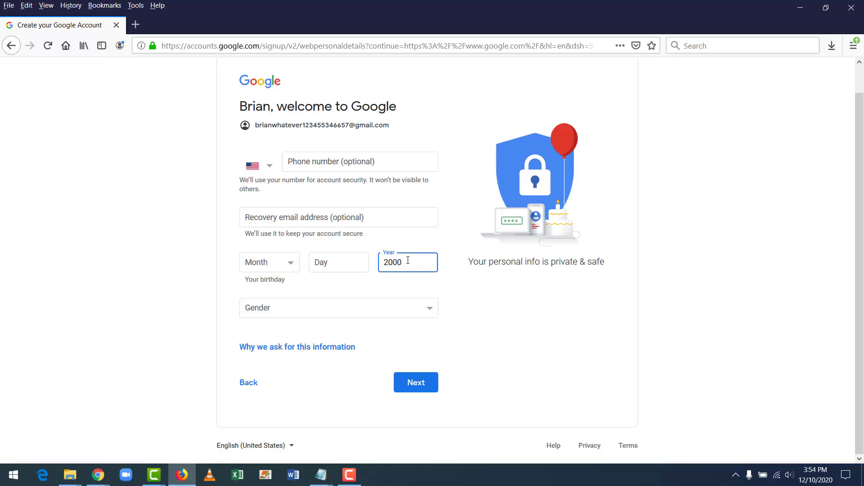
left_click(329, 261)
type("1")
Choose August as birth month and Rather not say as gender, then continue
left_click(254, 269)
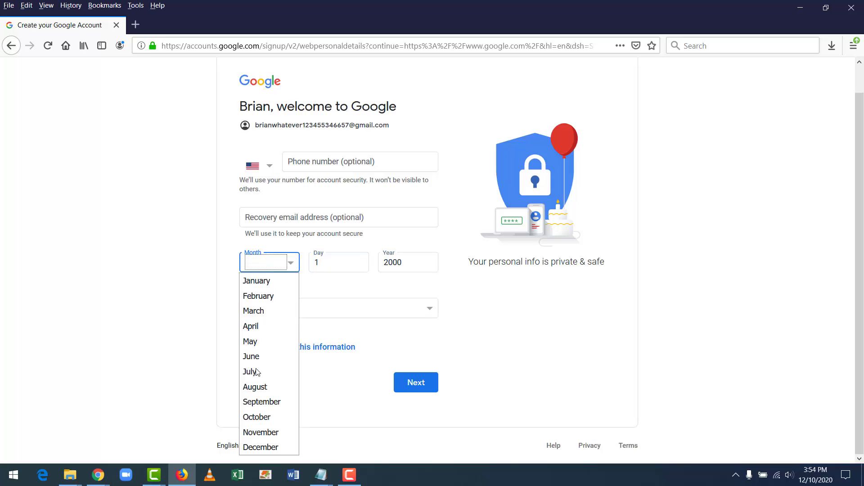
left_click(252, 399)
left_click(304, 310)
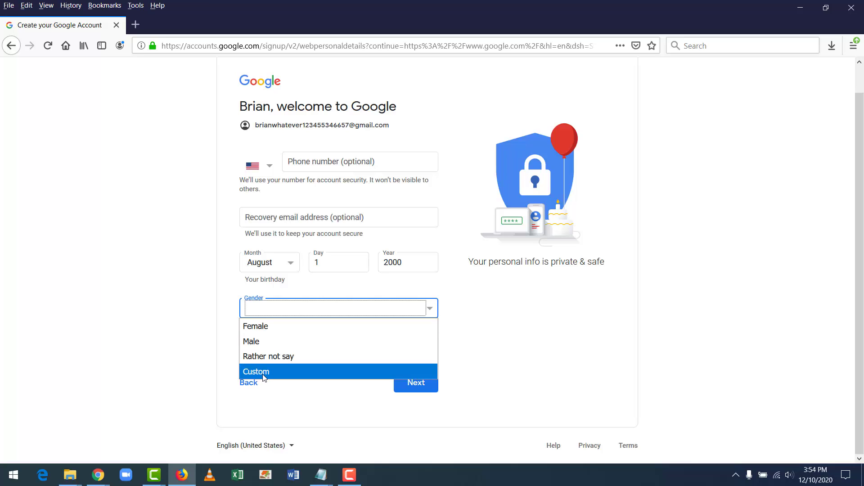
left_click(272, 357)
left_click(414, 385)
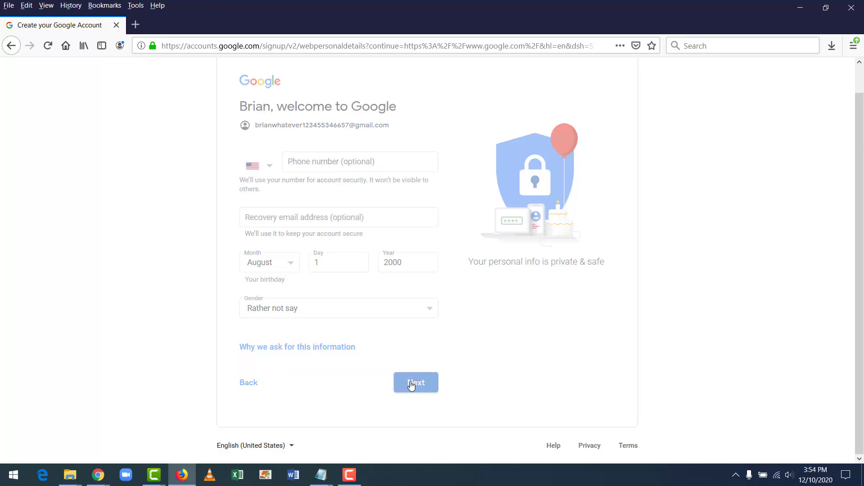
Scroll the Privacy and Terms page and dismiss the Firefox update notice
scroll(191, 313, "down", 10)
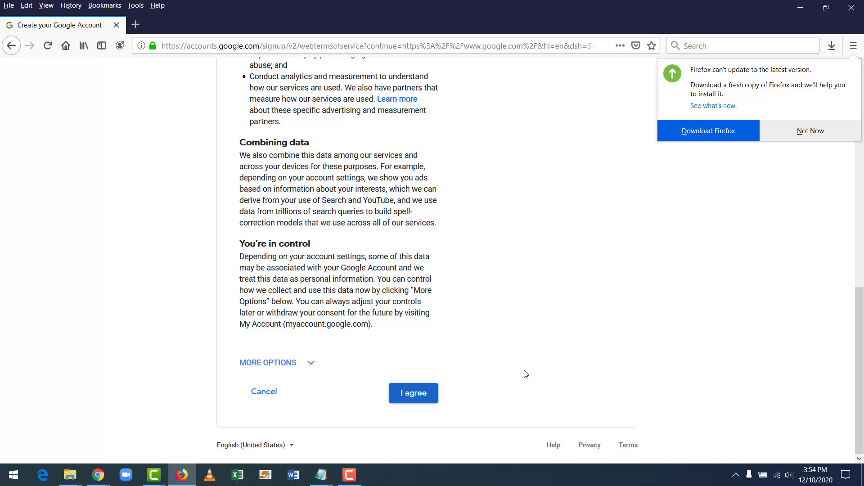
left_click(795, 131)
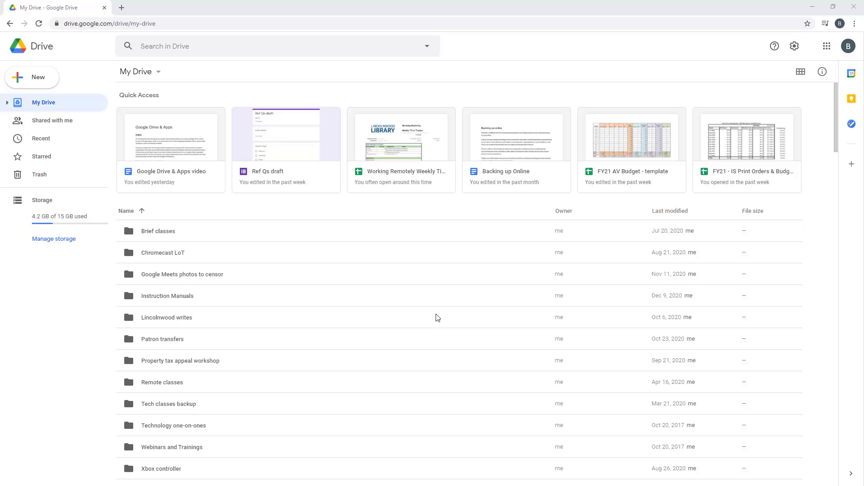
scroll(436, 317, "down", 6)
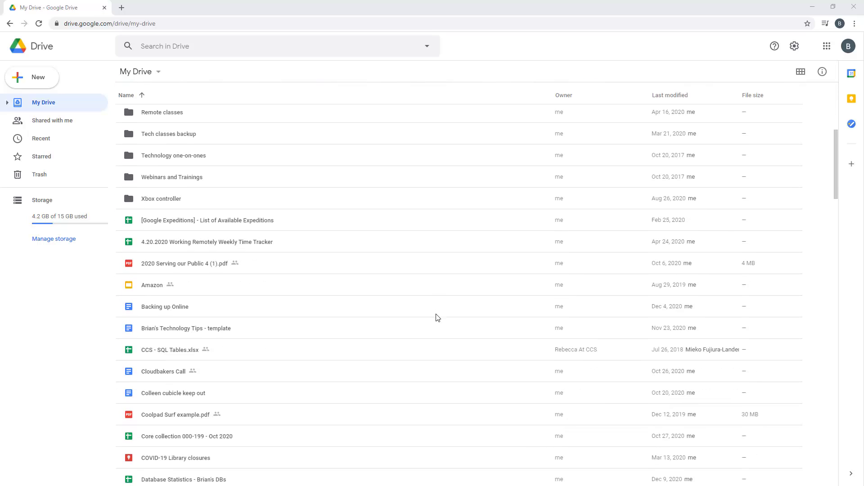
scroll(436, 318, "up", 5)
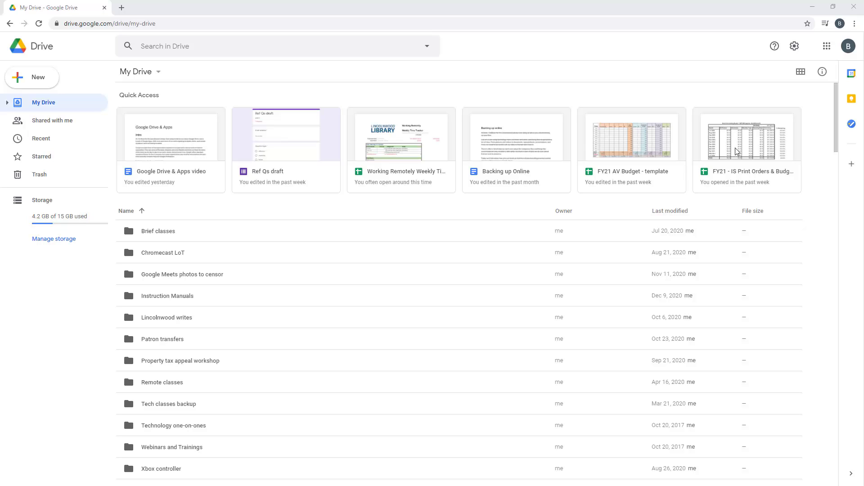
left_click(823, 72)
left_click(491, 252)
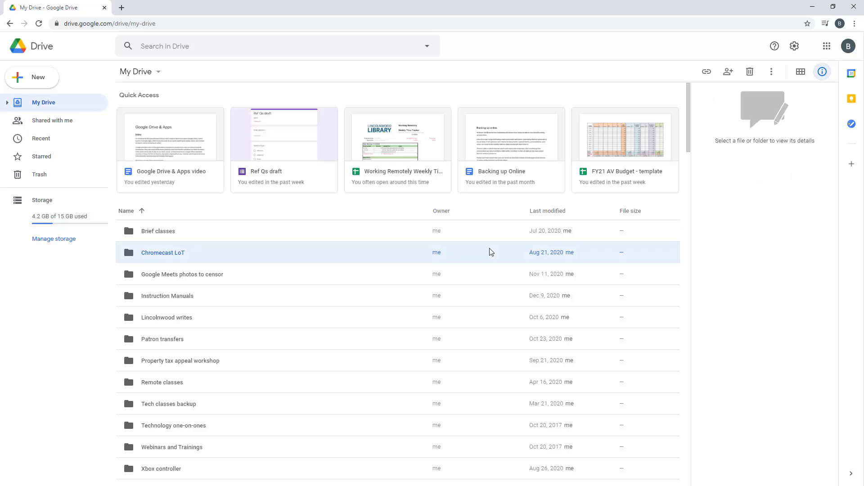
left_click(464, 367)
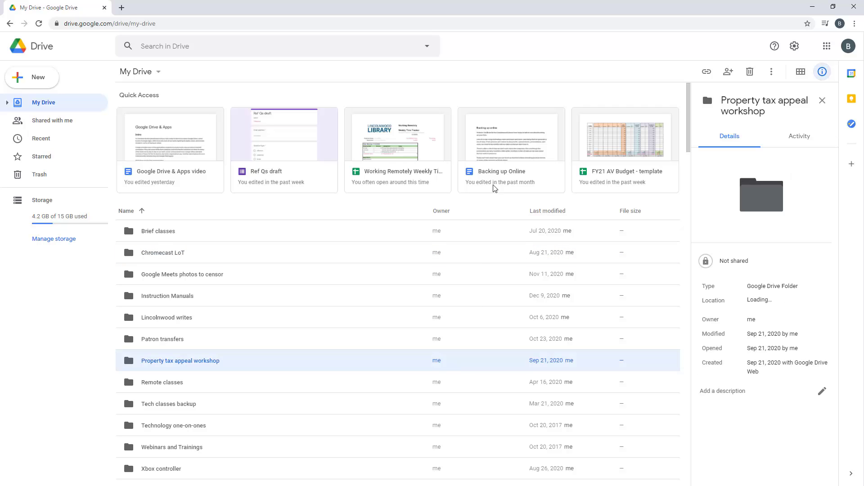
left_click(512, 150)
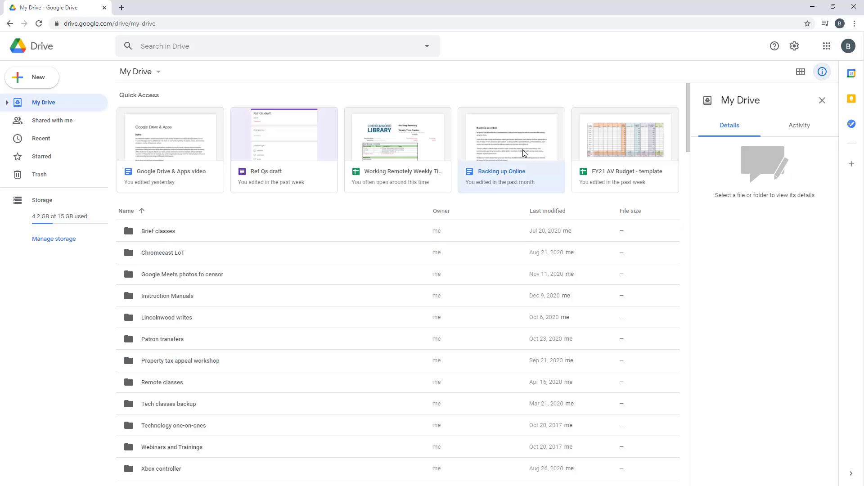
left_click(823, 72)
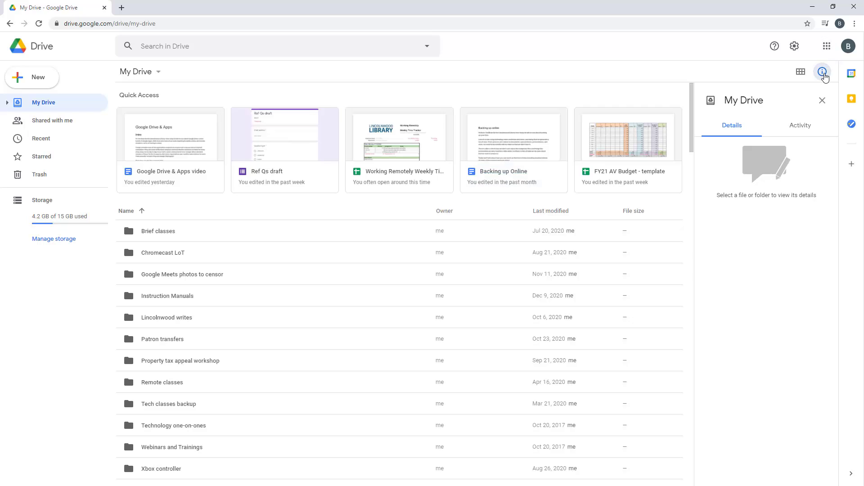
left_click(801, 72)
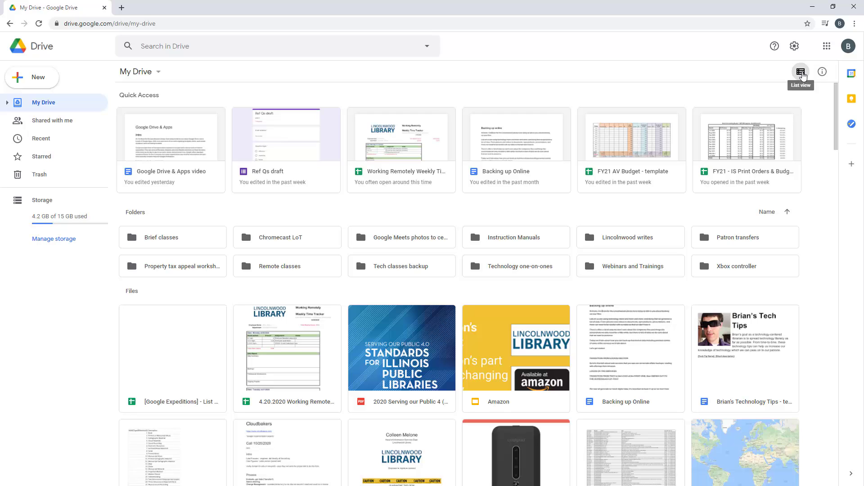
left_click(802, 73)
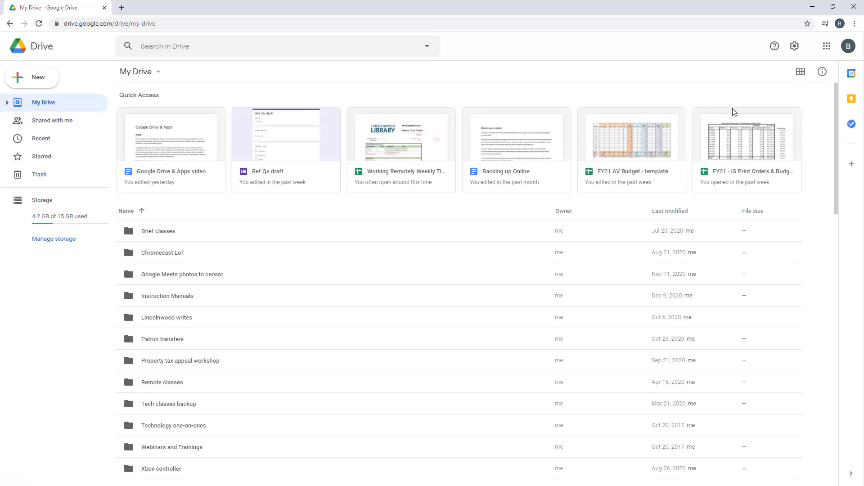
Search Drive for PDF files only with type:pdf and scan the results
left_click(336, 47)
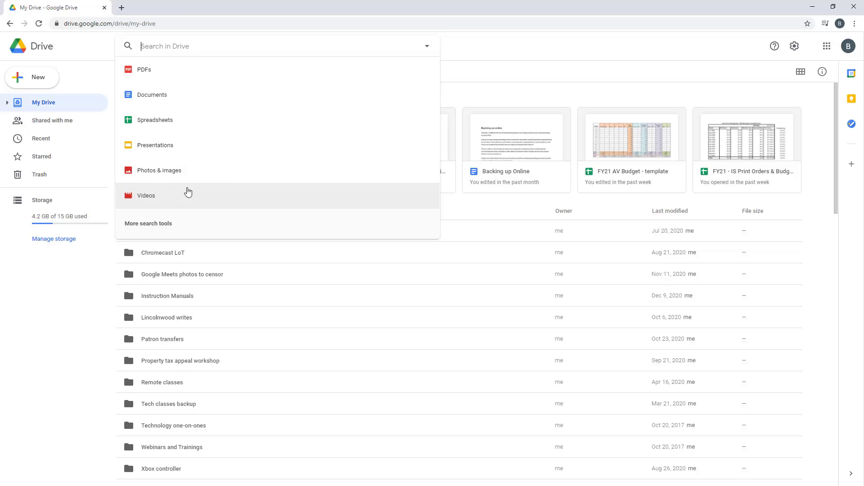
left_click(177, 72)
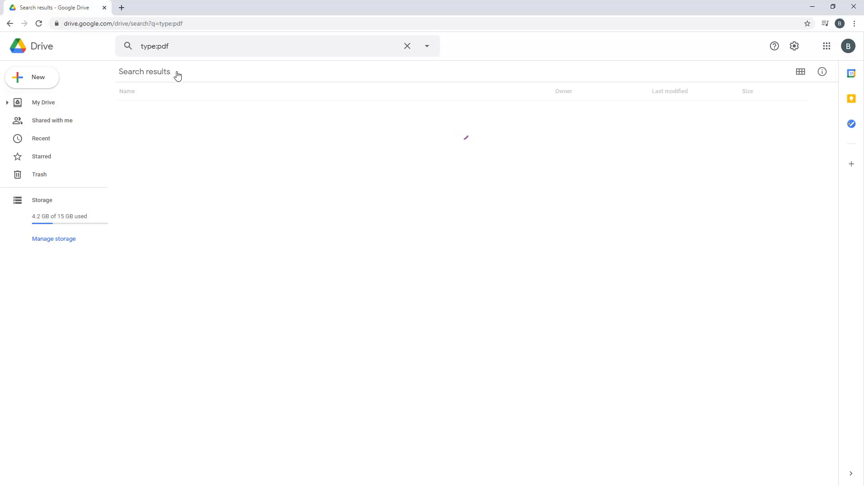
scroll(282, 261, "down", 10)
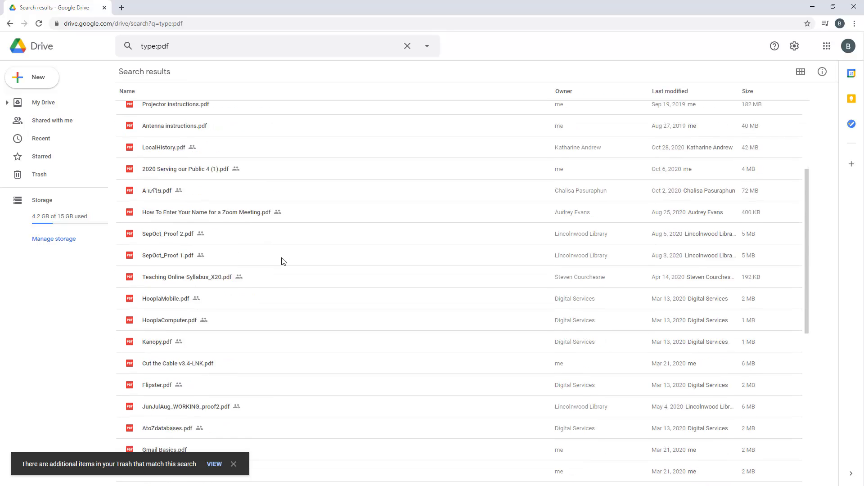
scroll(282, 259, "up", 10)
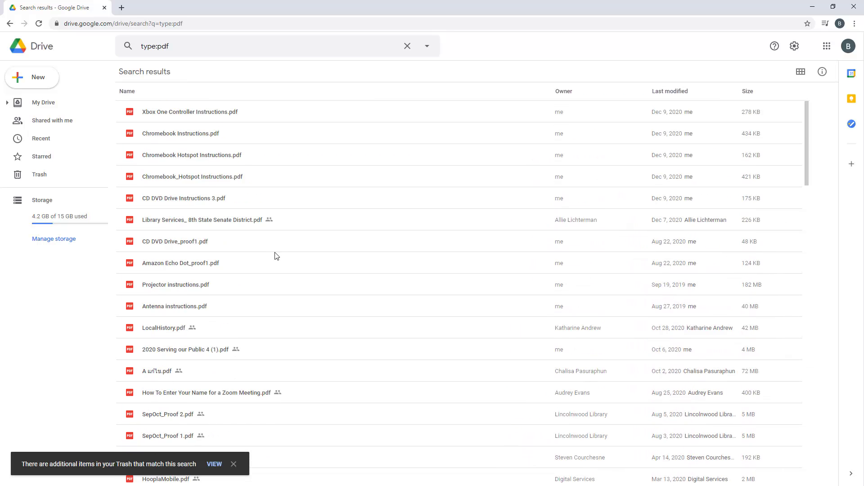
Clear the type:pdf query and open then close the advanced search options
left_click(408, 50)
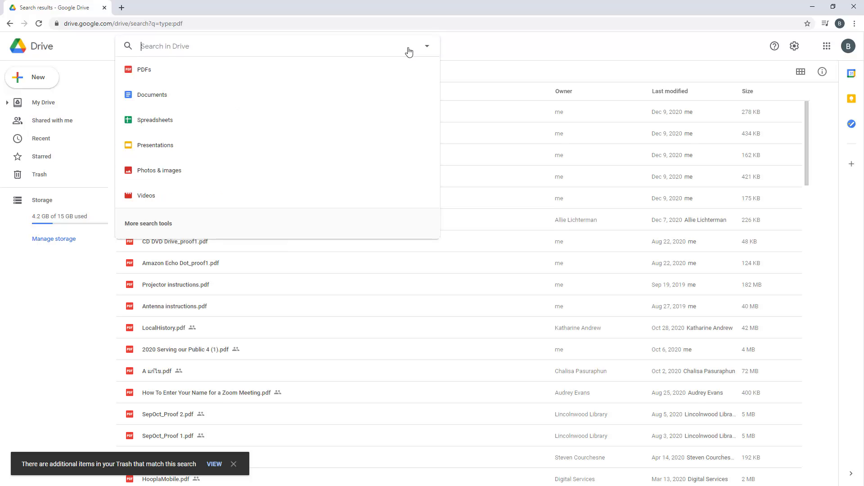
left_click(166, 223)
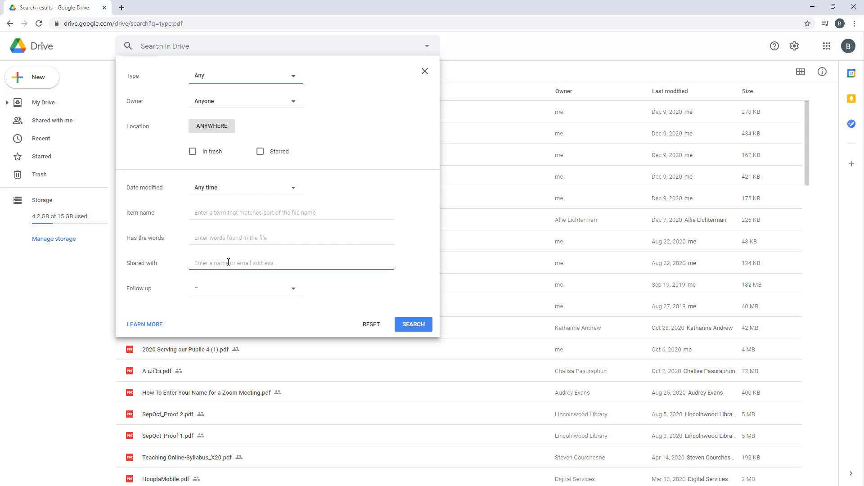
left_click(425, 71)
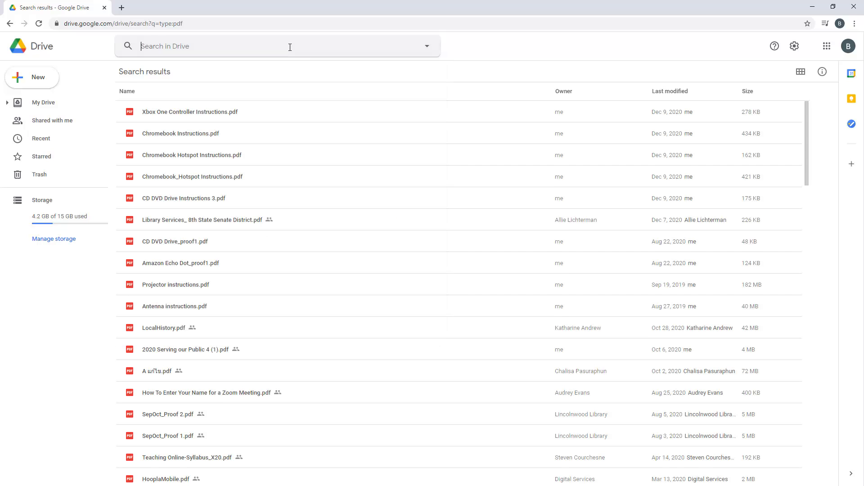
left_click(289, 47)
left_click(528, 51)
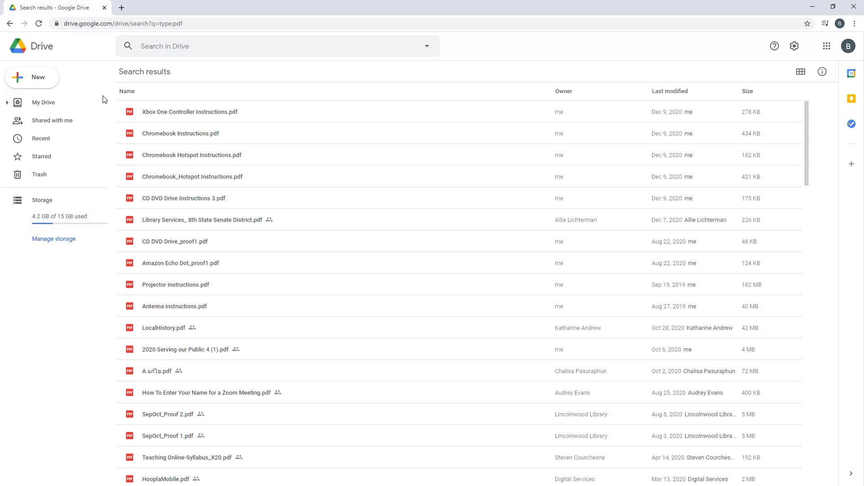
Visit Shared with me, then return to My Drive and scroll its file list
left_click(37, 104)
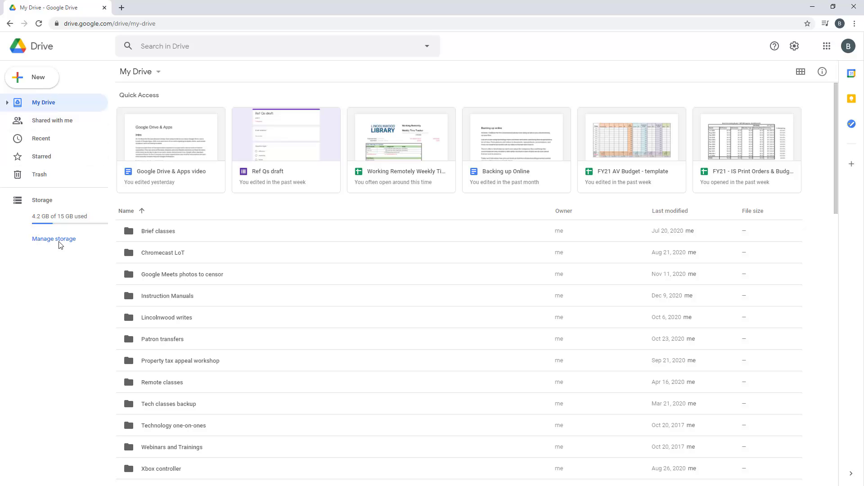
left_click(49, 122)
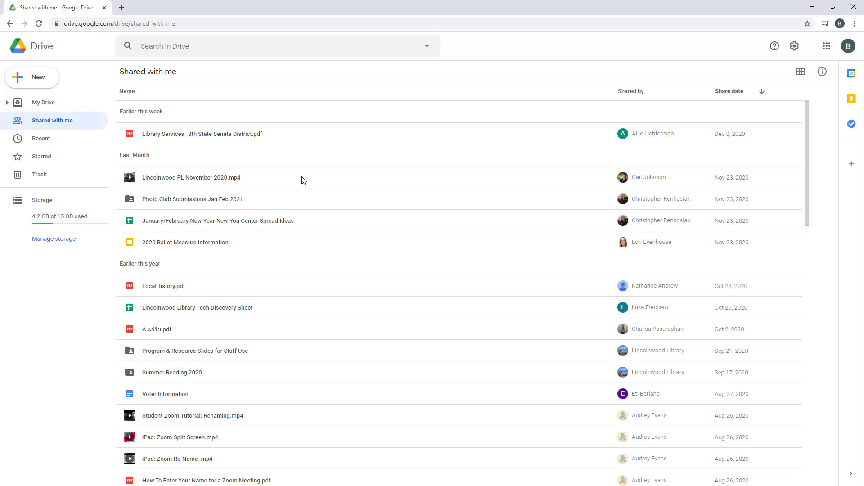
left_click(55, 103)
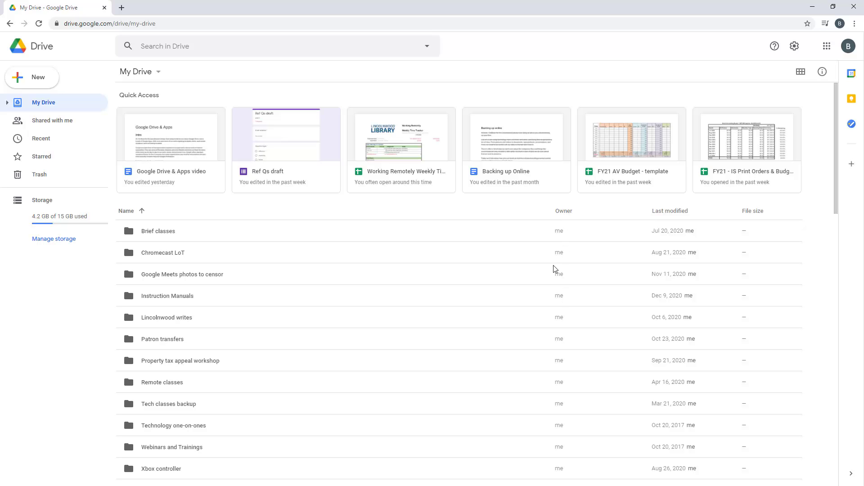
scroll(562, 240, "down", 9)
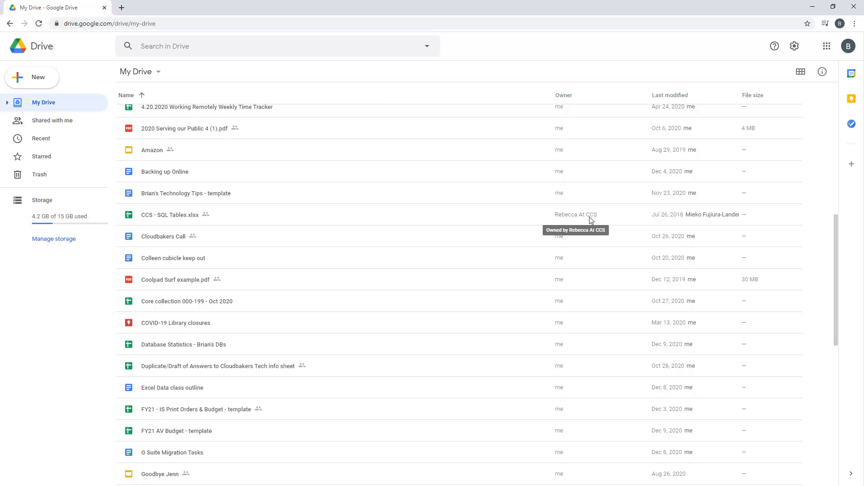
Browse the Recent, Starred and Trash pages, then return to My Drive
scroll(233, 224, "up", 2)
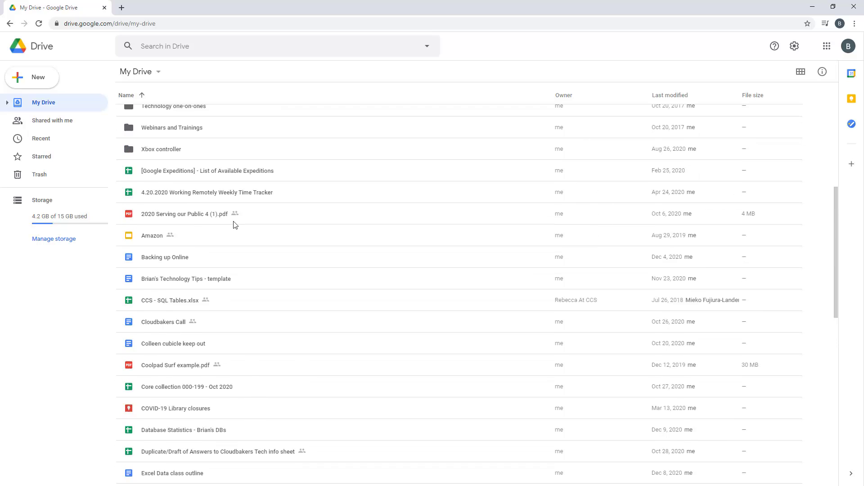
scroll(234, 223, "up", 7)
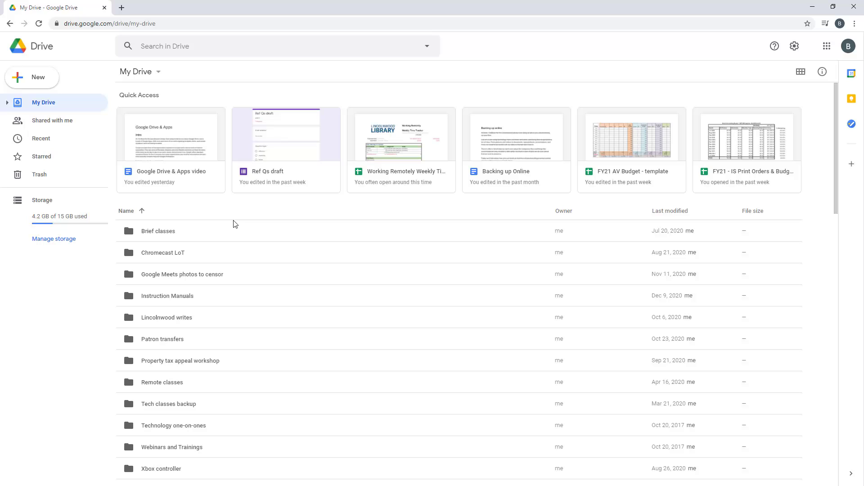
left_click(45, 139)
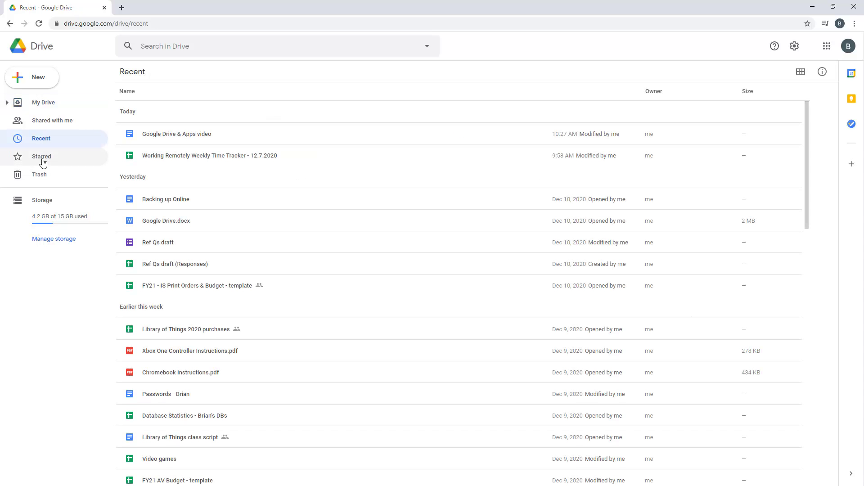
left_click(43, 162)
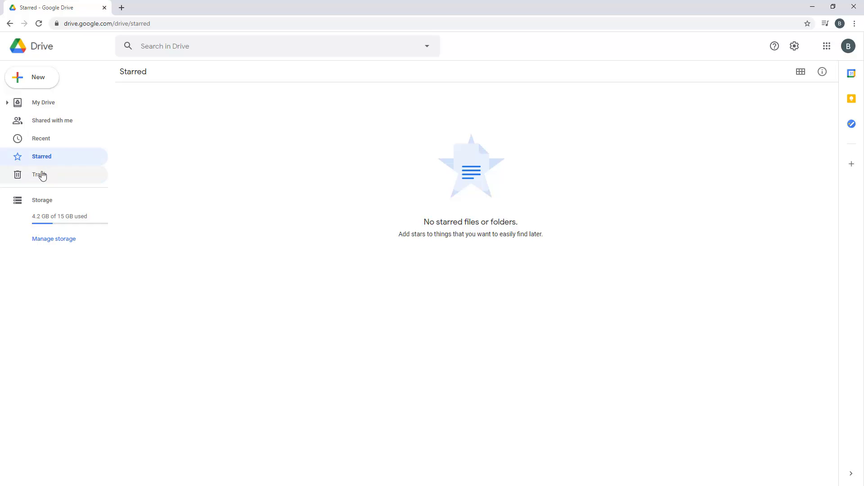
left_click(41, 176)
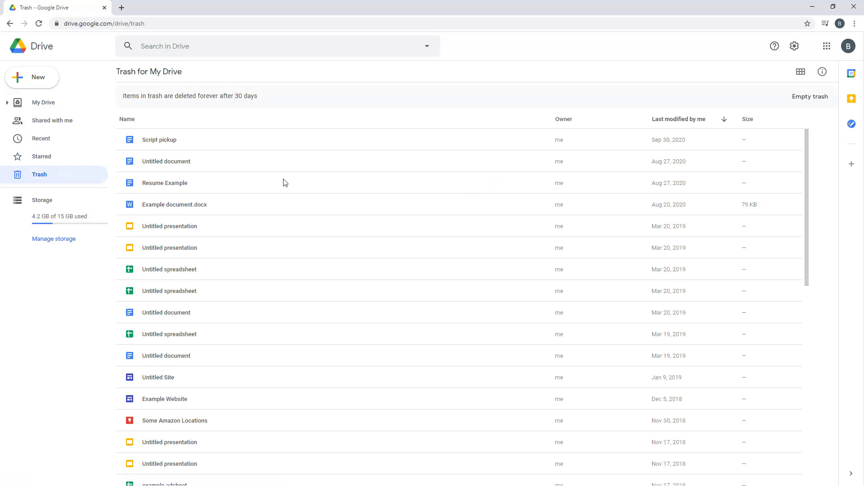
left_click(56, 105)
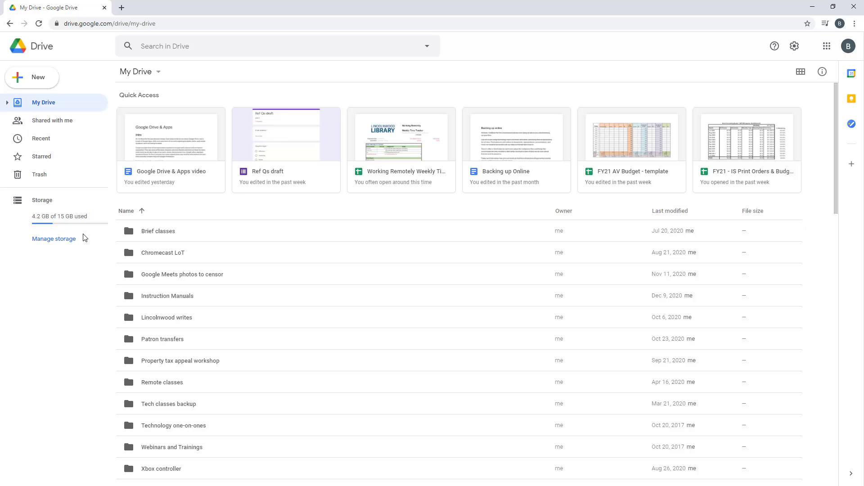
Check the Storage page showing 4.2 GB of 15 GB used, then return to My Drive
left_click(58, 246)
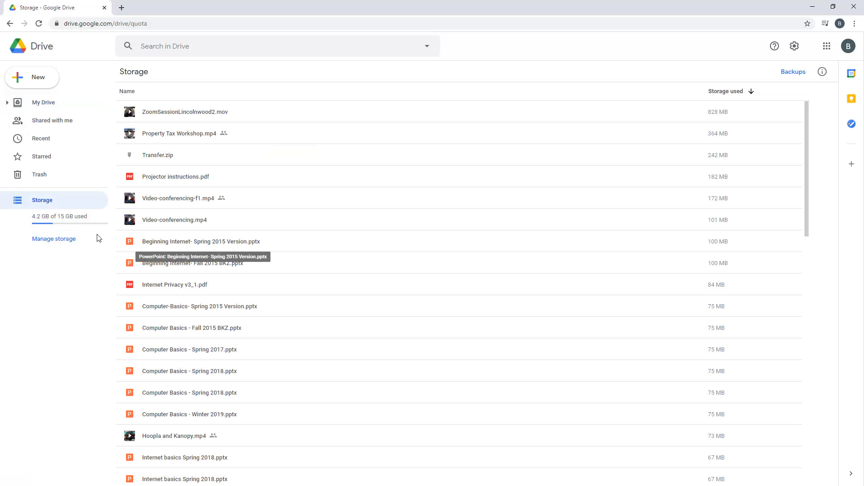
left_click(40, 103)
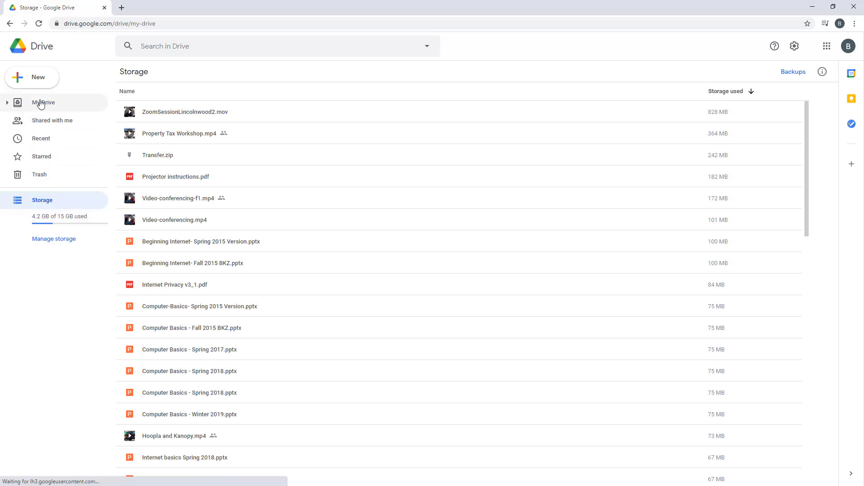
left_click(241, 47)
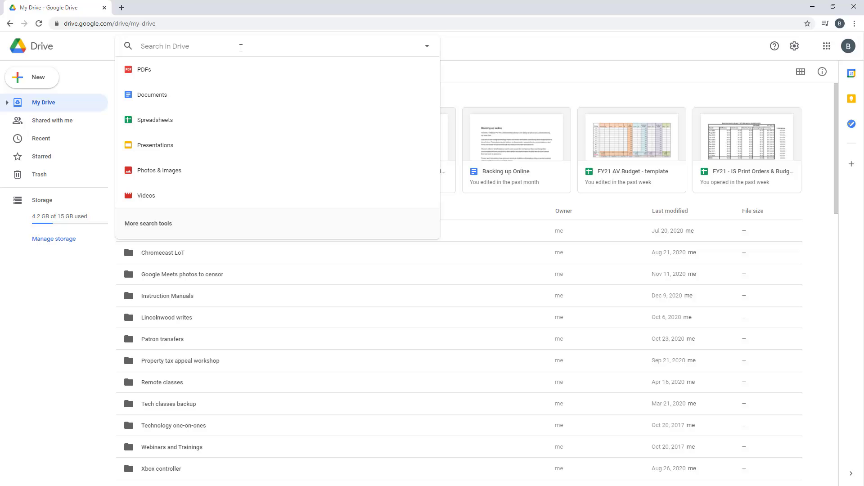
Search for xbox, preview Xbox One Controller Instructions.pdf, then close the preview
type("xbox")
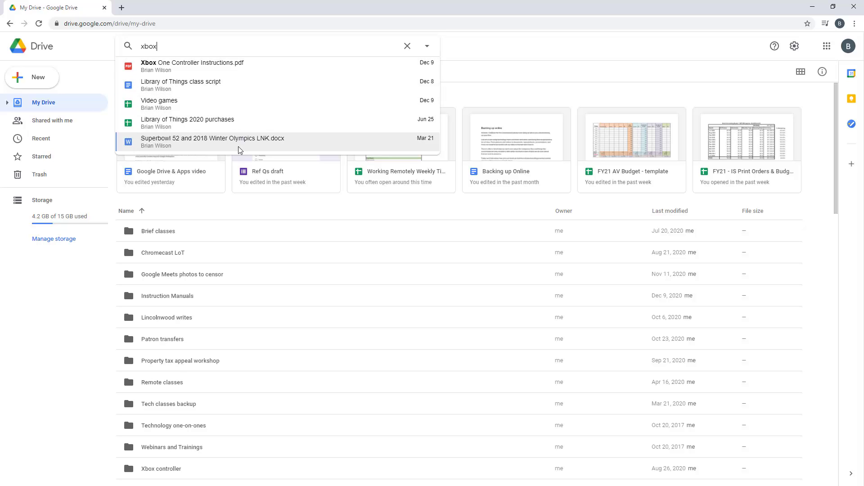
left_click(237, 66)
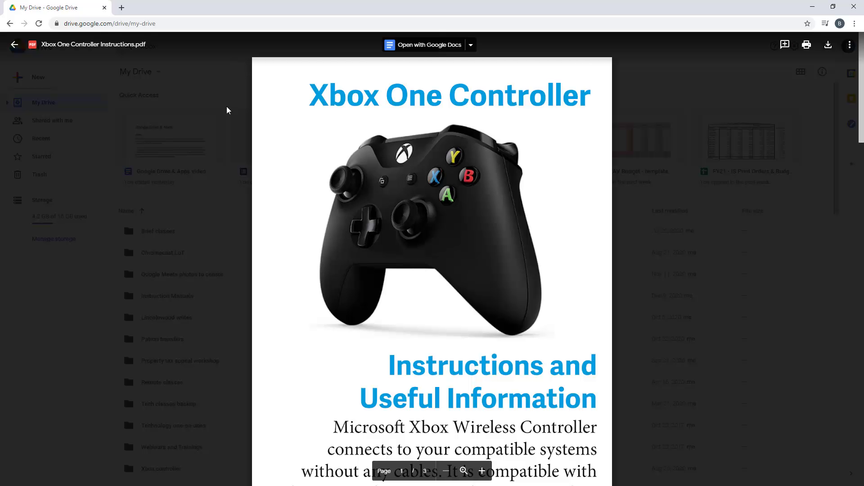
scroll(314, 238, "down", 2)
scroll(314, 236, "up", 2)
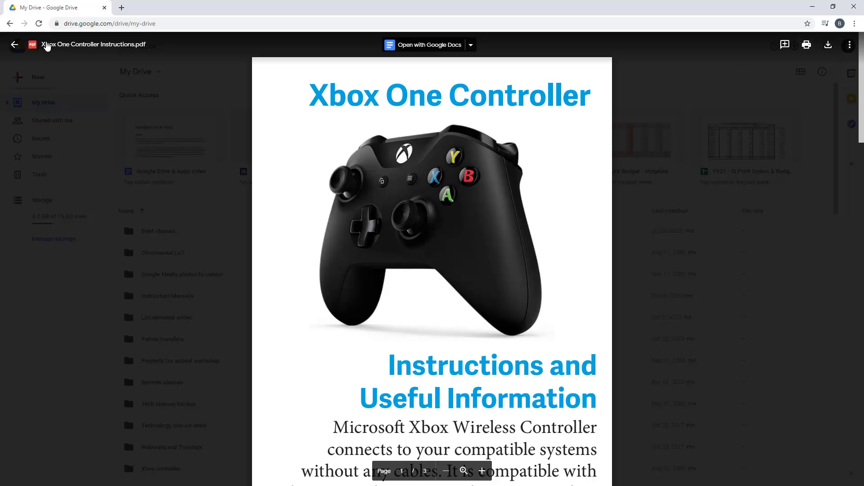
left_click(14, 44)
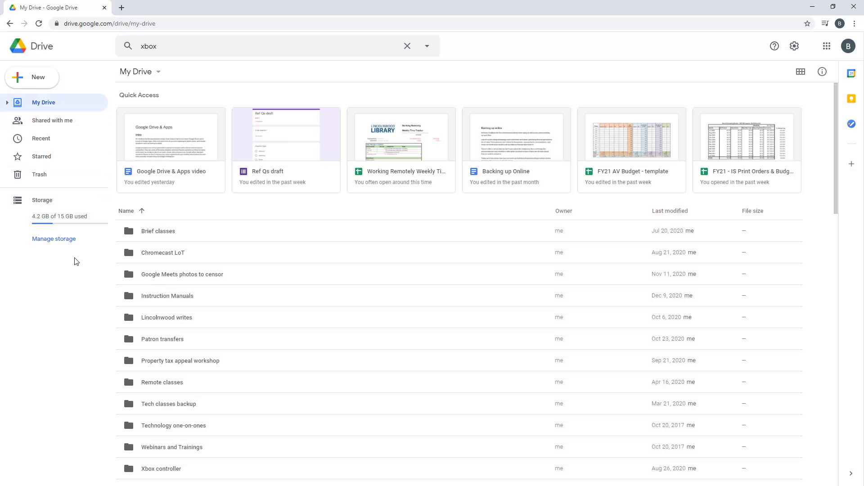
Create a new folder named 2021 in My Drive
left_click(40, 85)
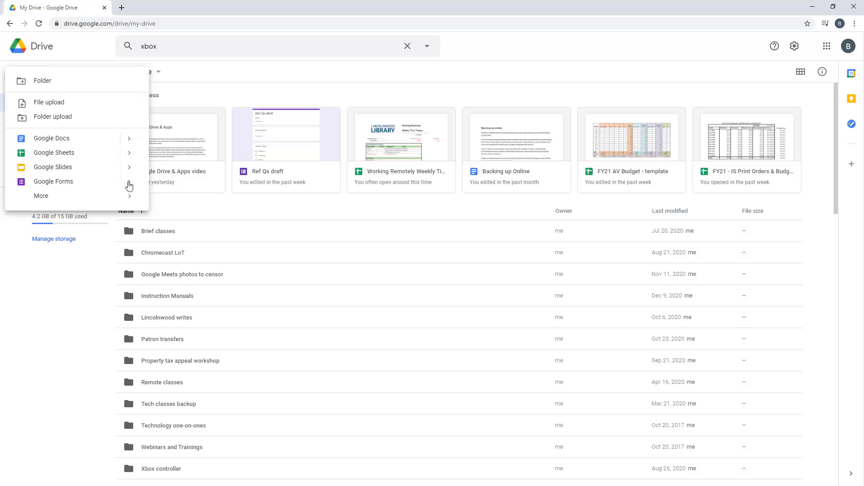
left_click(69, 84)
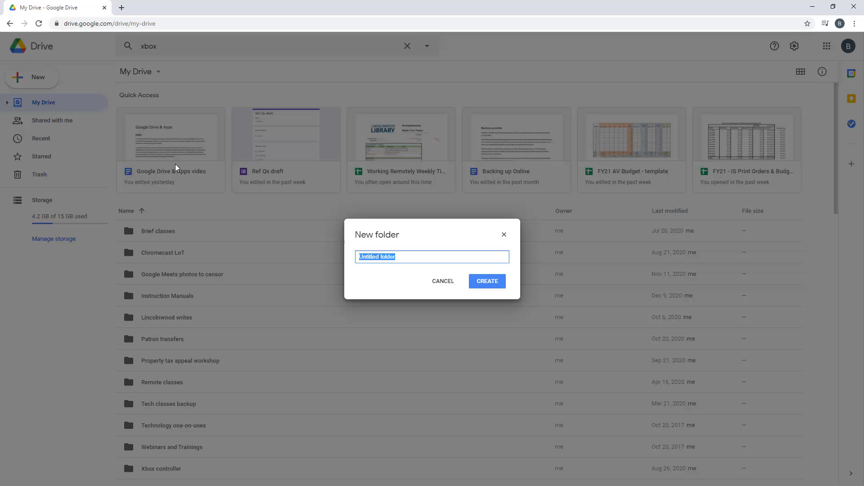
type("2021")
left_click(493, 282)
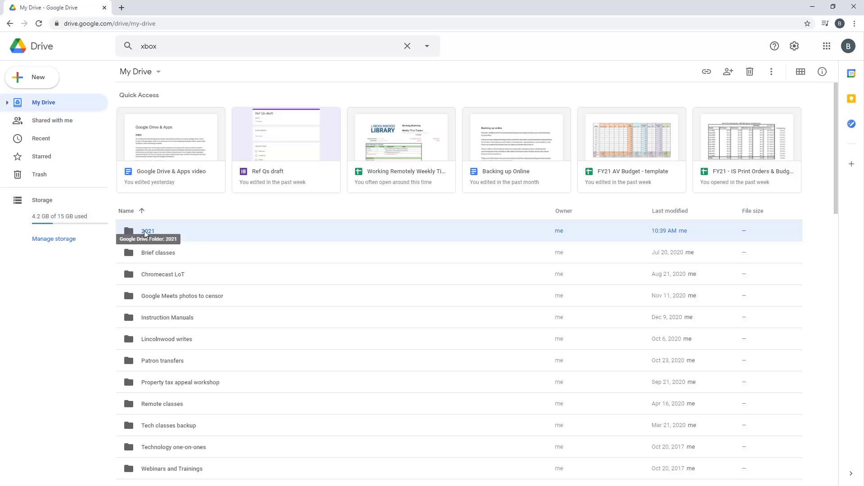
Delete the xbox term from the Drive search box
scroll(186, 314, "down", 7)
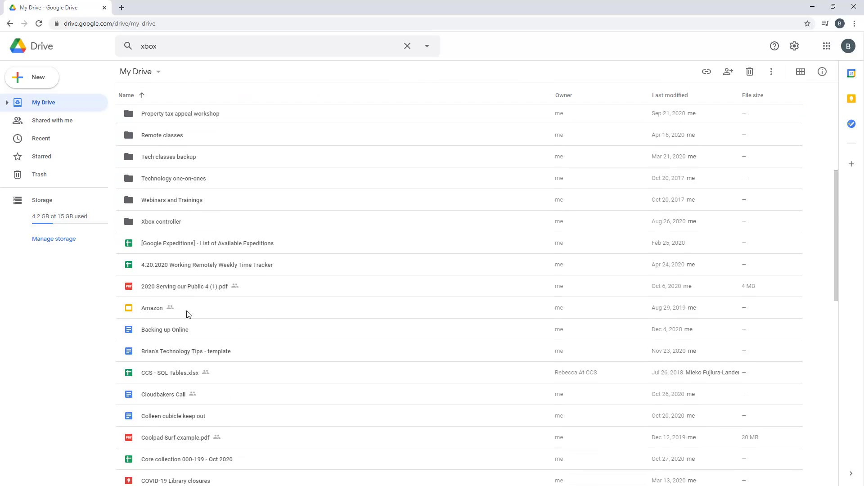
scroll(187, 314, "down", 5)
scroll(187, 313, "up", 12)
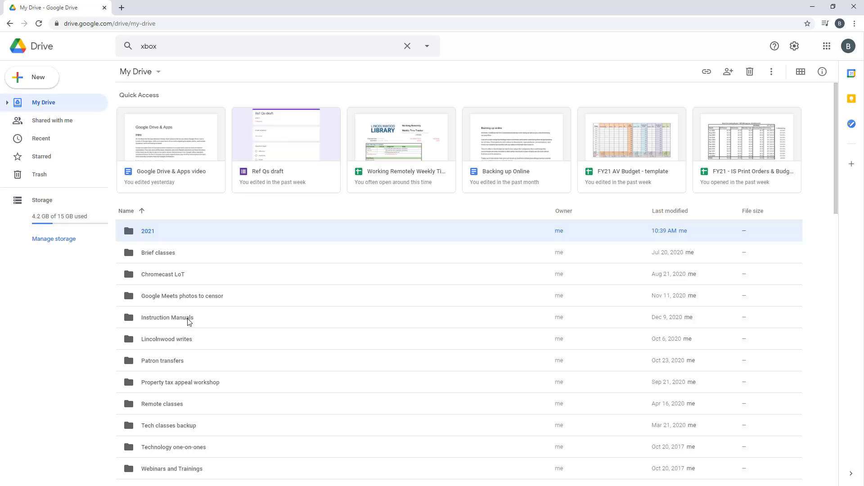
left_click(169, 48)
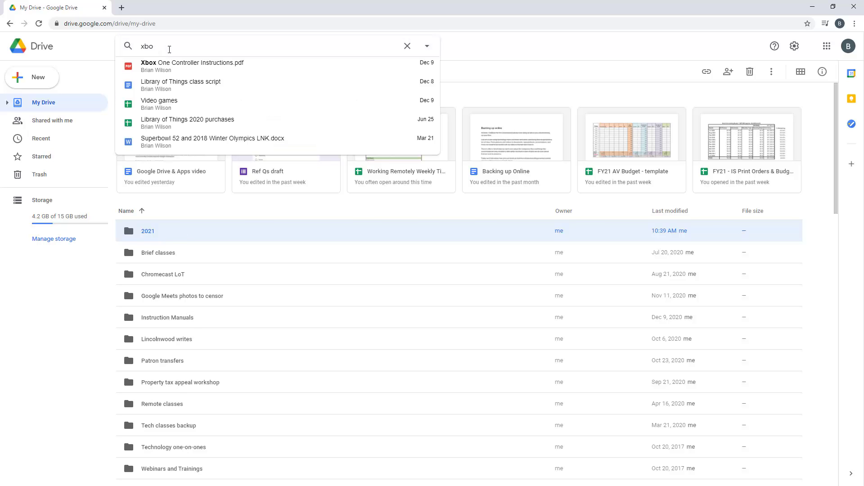
key("BackSpace")
key("BackSpace")
key("BackSpace")
left_click(517, 87)
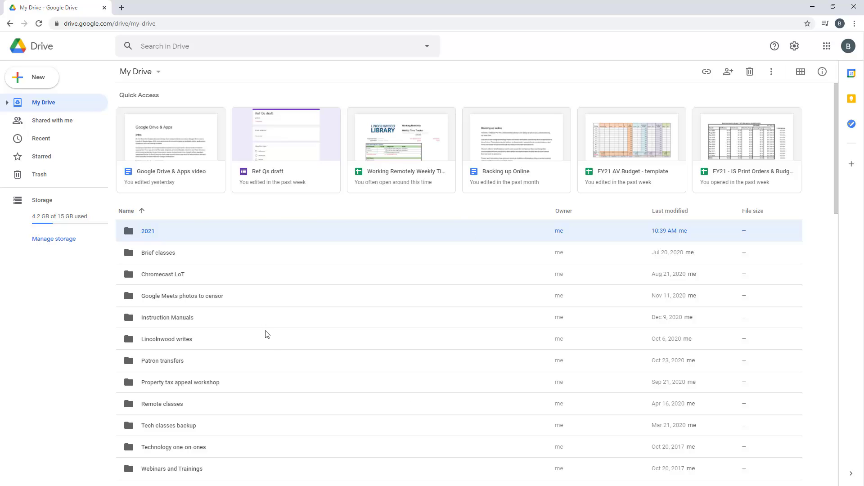
Open the 2021 folder and browse to Downloads to upload files
double_click(156, 235)
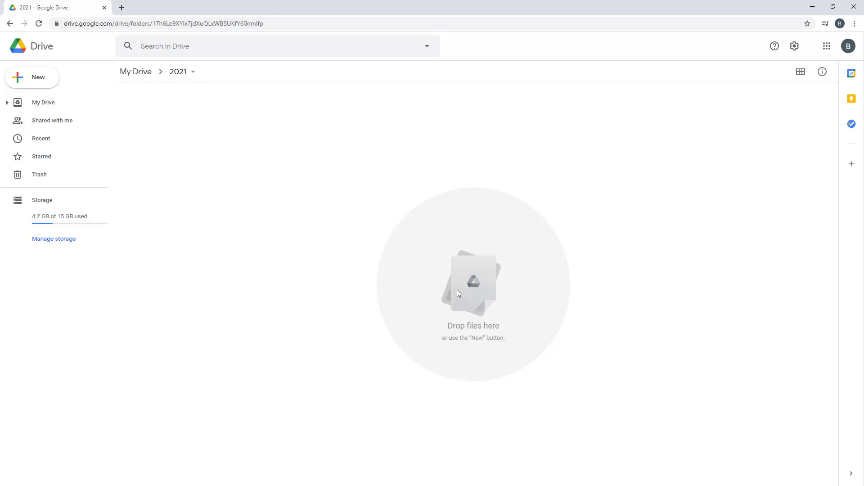
left_click(52, 77)
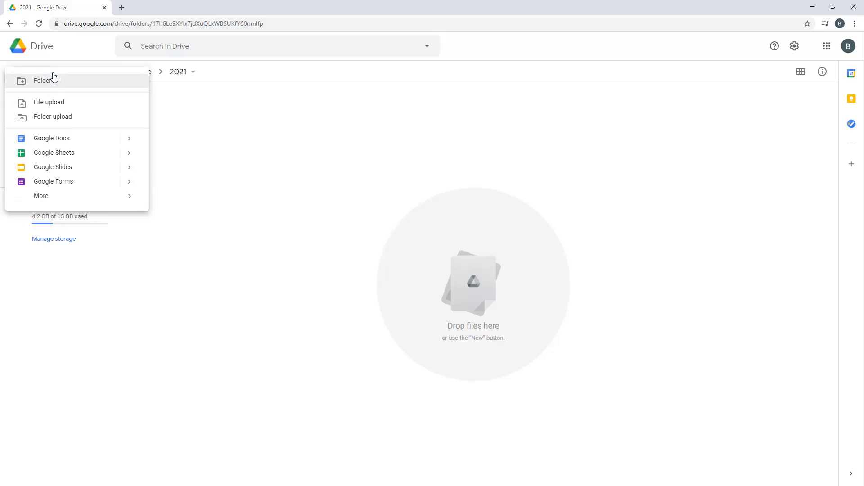
left_click(54, 107)
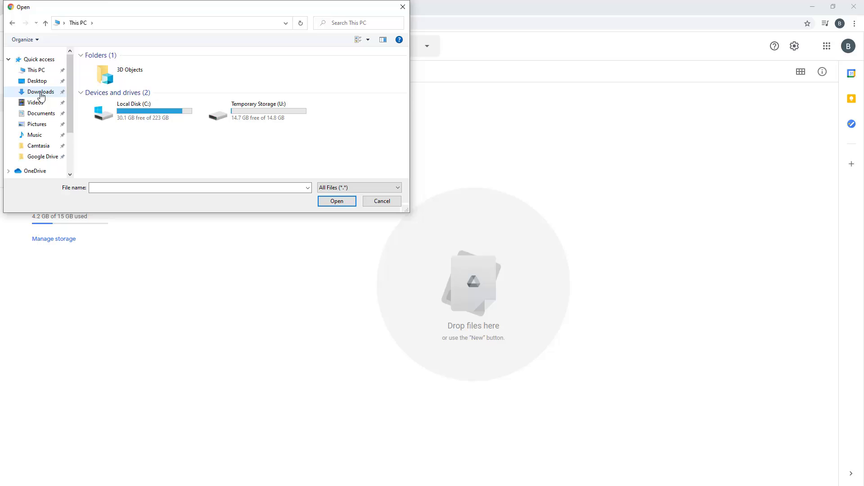
left_click(42, 96)
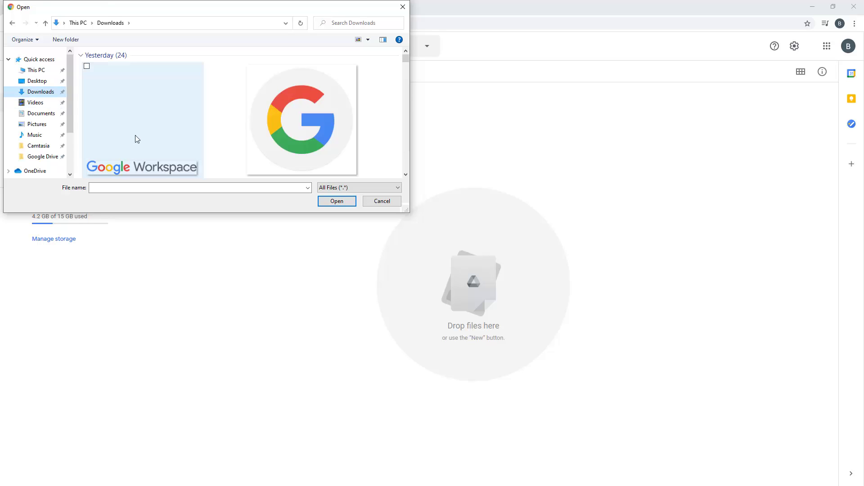
Upload gworkspace.png and google.png into the 2021 folder
left_click(137, 135)
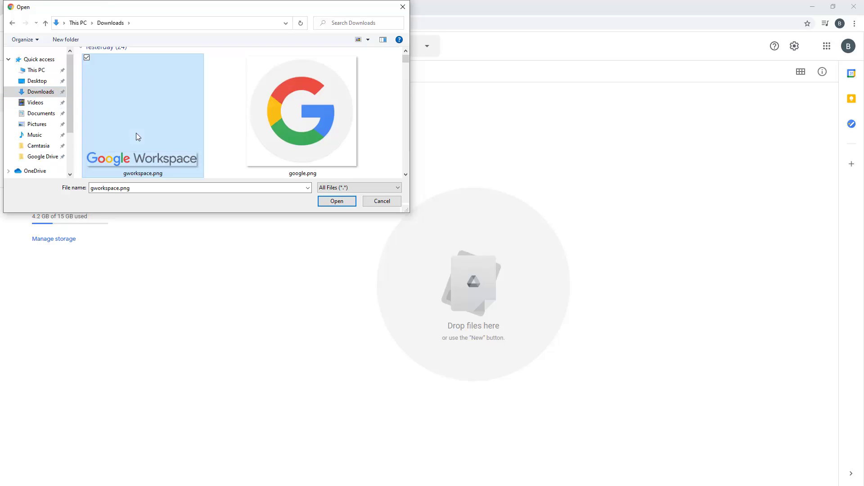
left_click(274, 125, "ctrl")
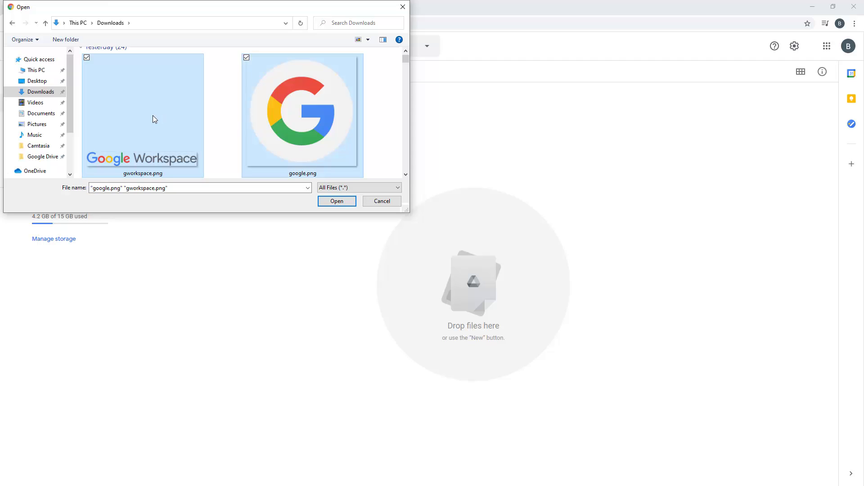
left_click(164, 140)
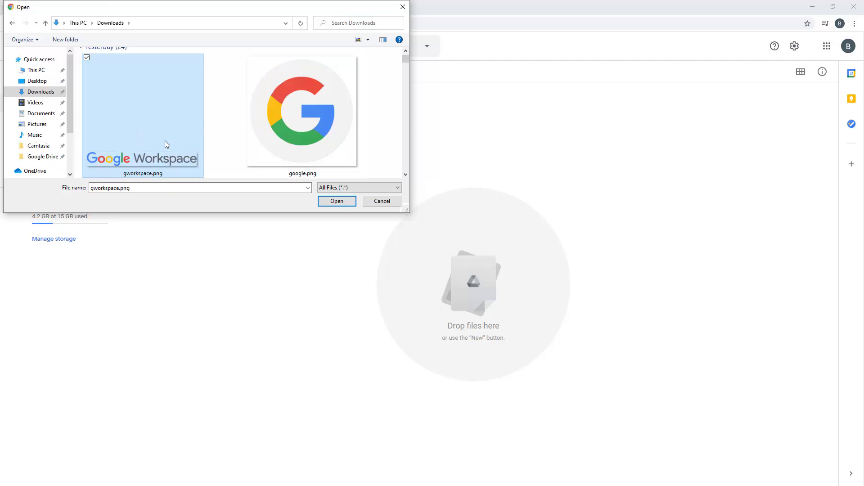
left_click(246, 58)
left_click(337, 202)
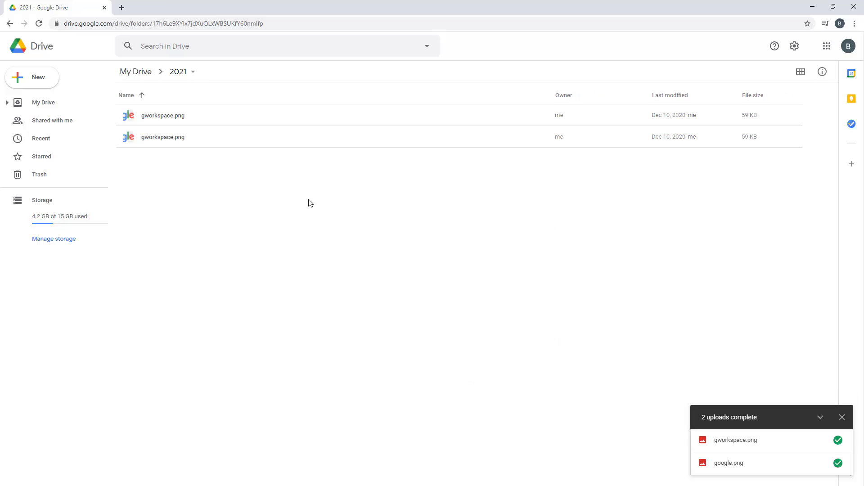
Preview gworkspace.png and download it as gworkspace (1).png, then return to the 2021 folder
double_click(289, 115)
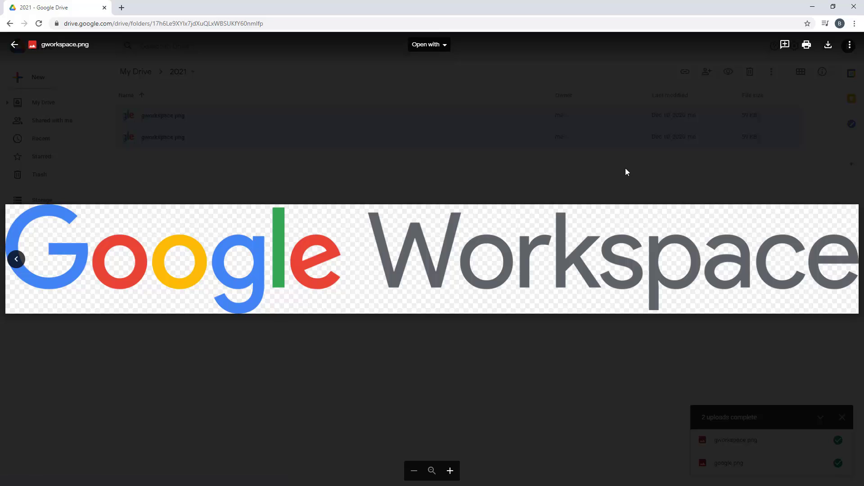
left_click(829, 47)
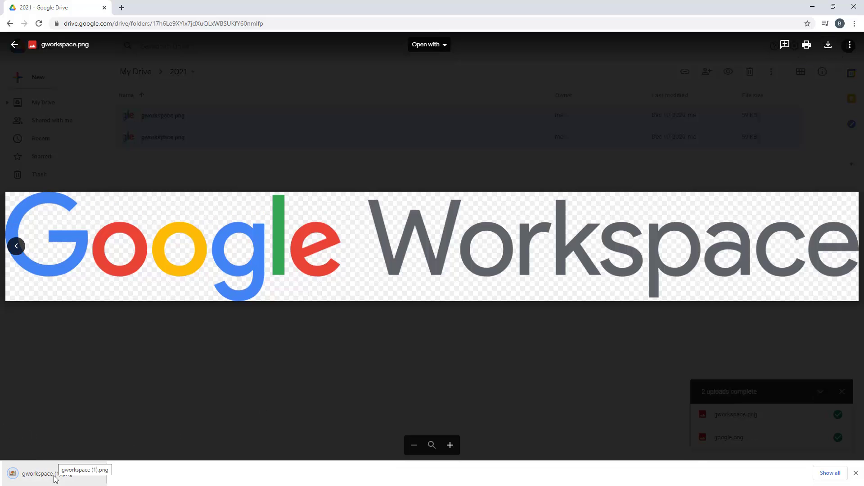
left_click(17, 45)
left_click(293, 256)
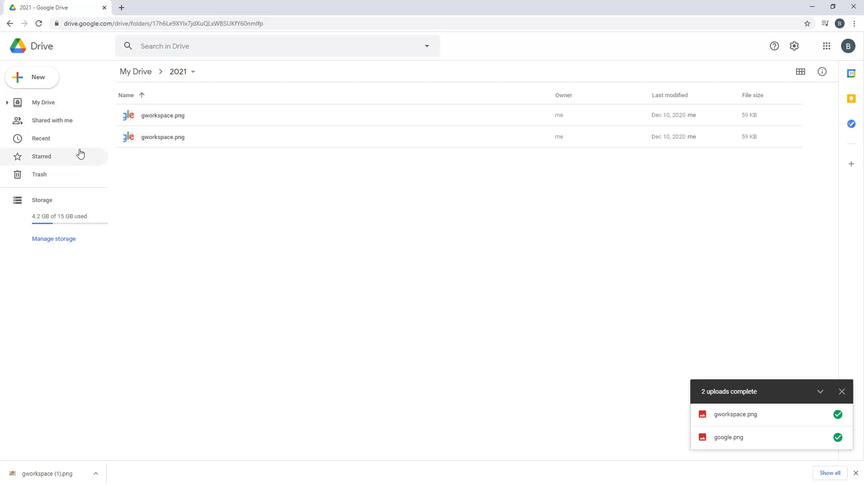
From top-level My Drive, create a blank Google Docs document via New > More, then close it
left_click(42, 106)
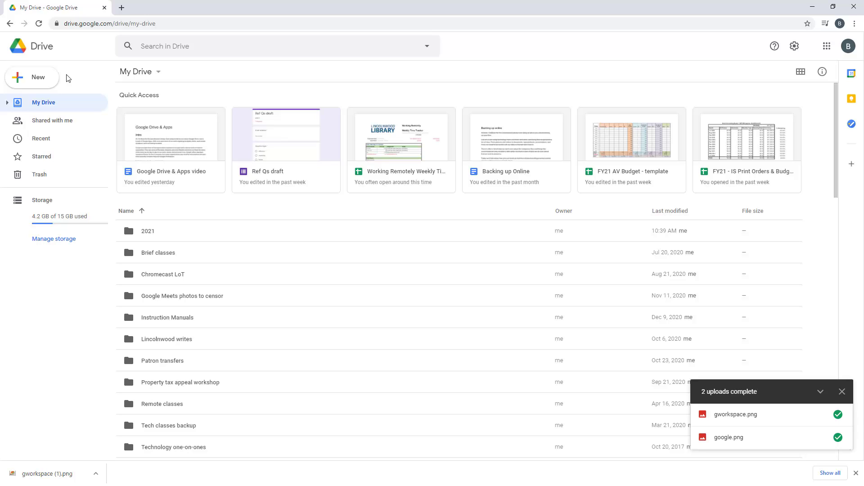
left_click(38, 82)
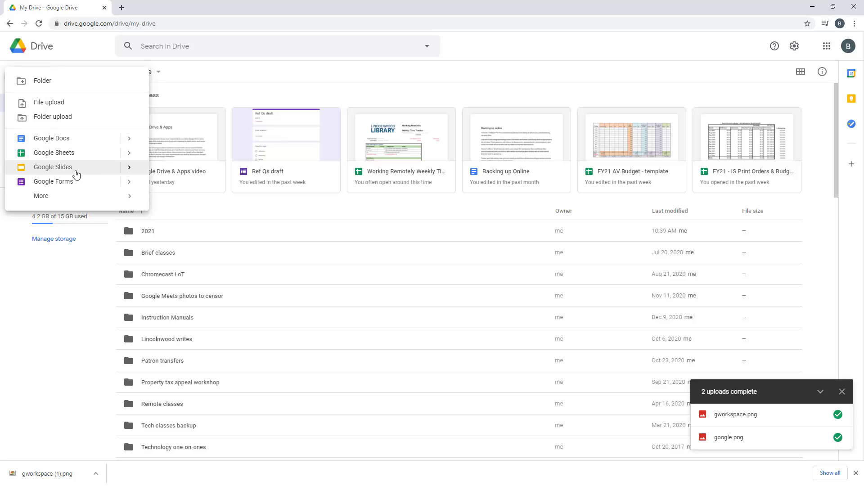
left_click(88, 195)
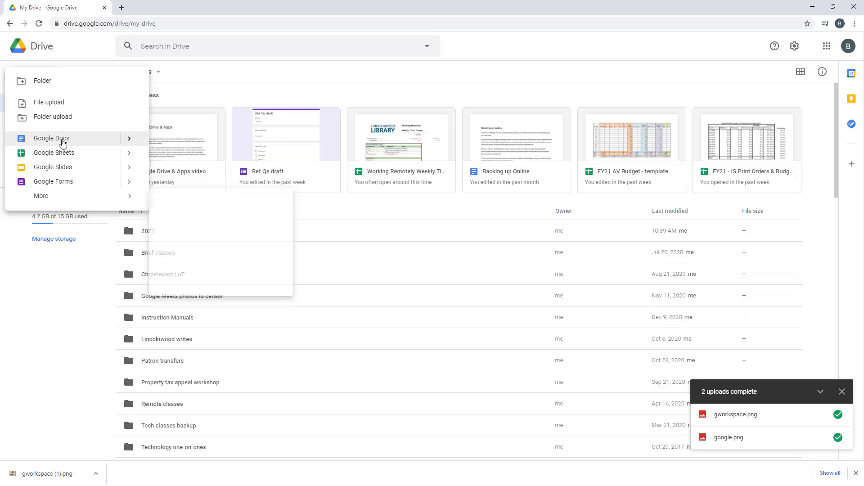
left_click(58, 139)
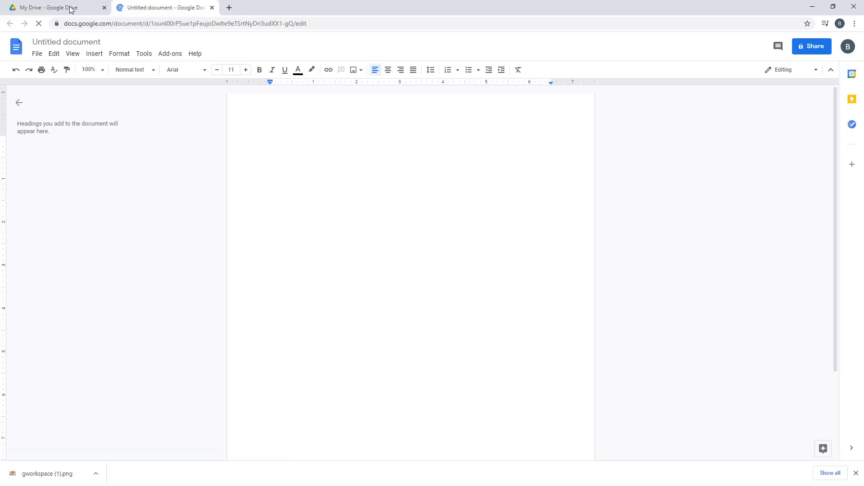
left_click(212, 8)
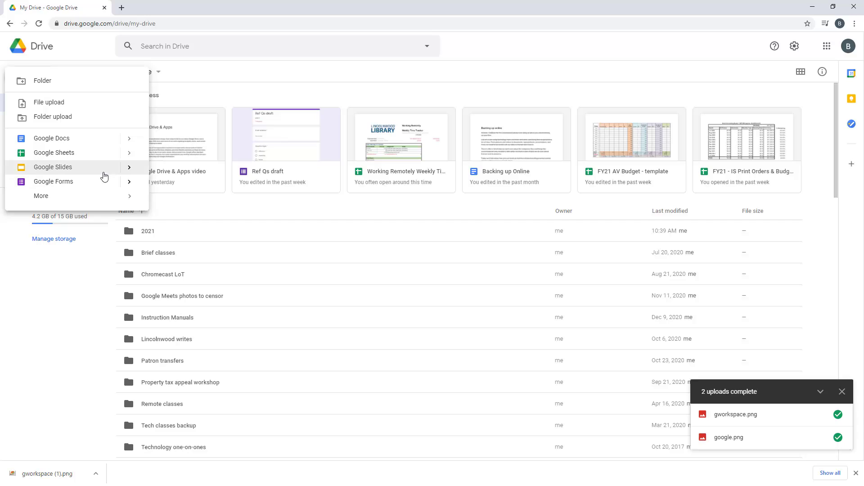
mouse_move(132, 157)
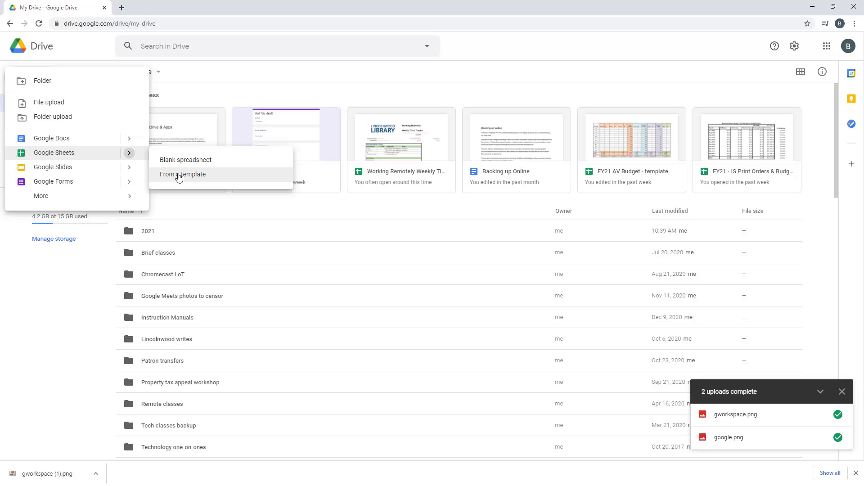
Browse the Google Sheets template gallery, then close it to return to My Drive
left_click(179, 175)
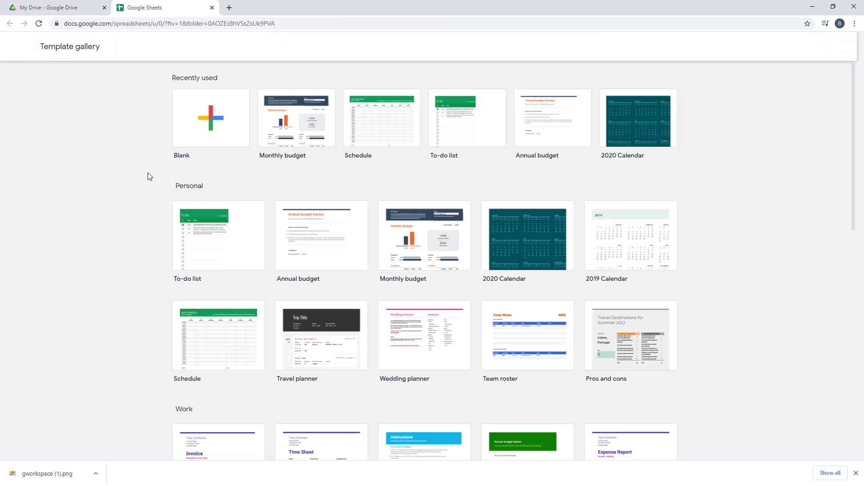
scroll(99, 210, "down", 5)
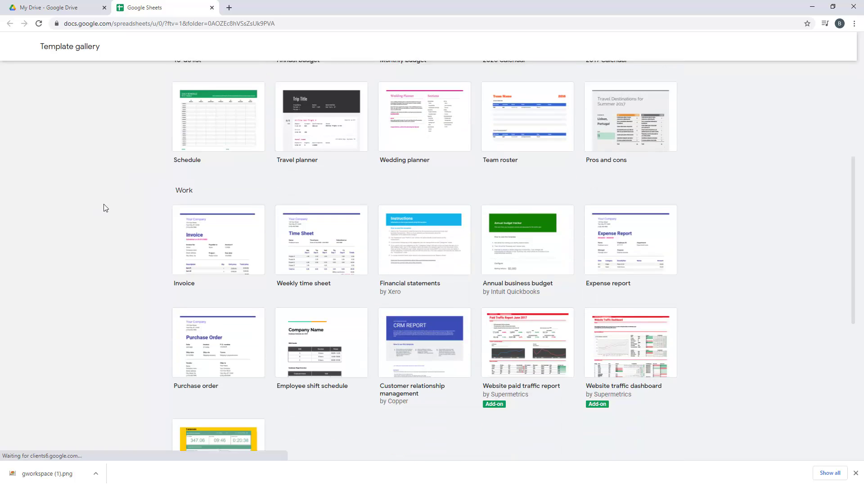
scroll(106, 206, "down", 3)
scroll(106, 205, "up", 8)
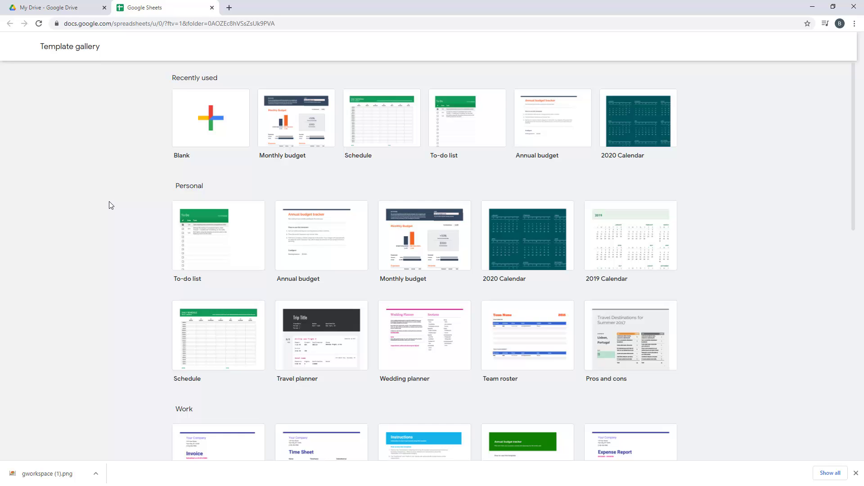
left_click(212, 8)
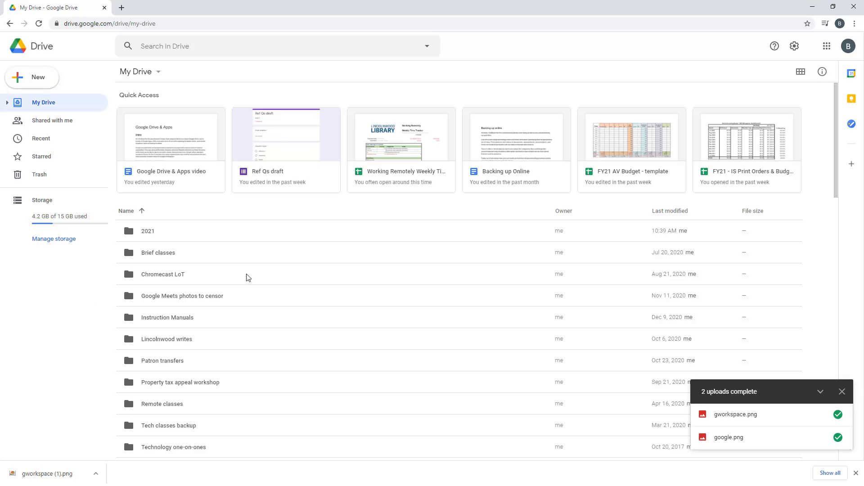
scroll(513, 288, "down", 4)
scroll(745, 149, "up", 4)
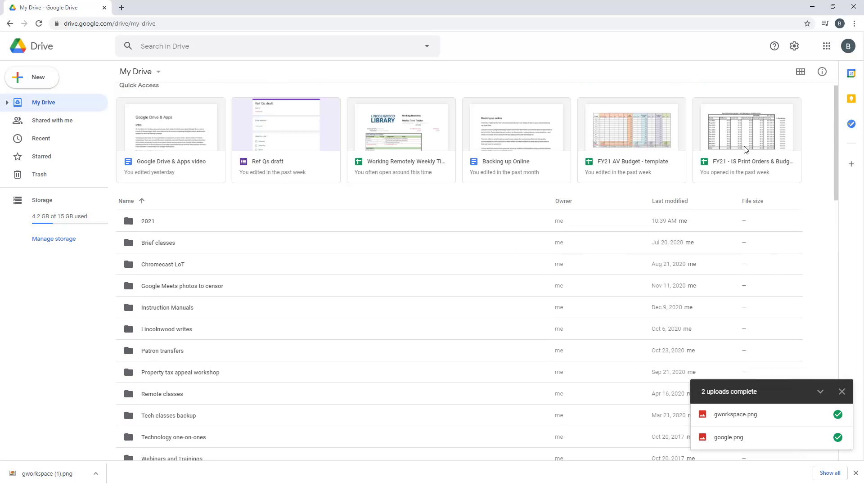
scroll(747, 229, "down", 3)
scroll(746, 232, "down", 3)
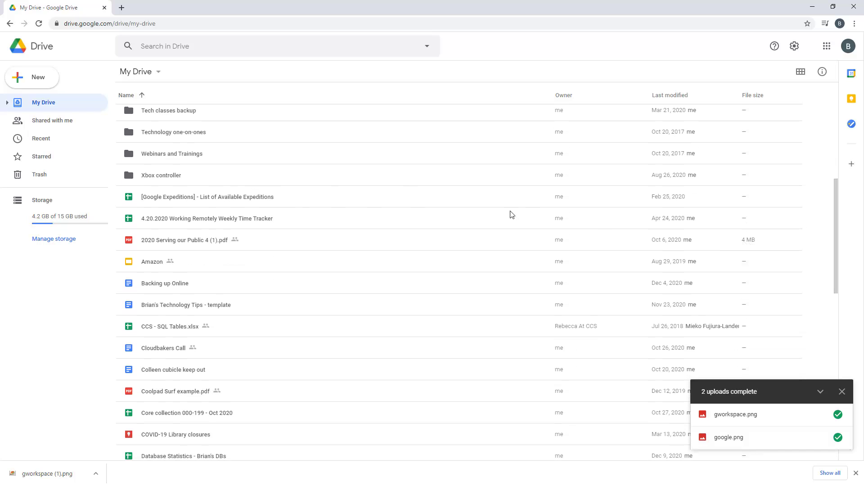
scroll(724, 247, "down", 4)
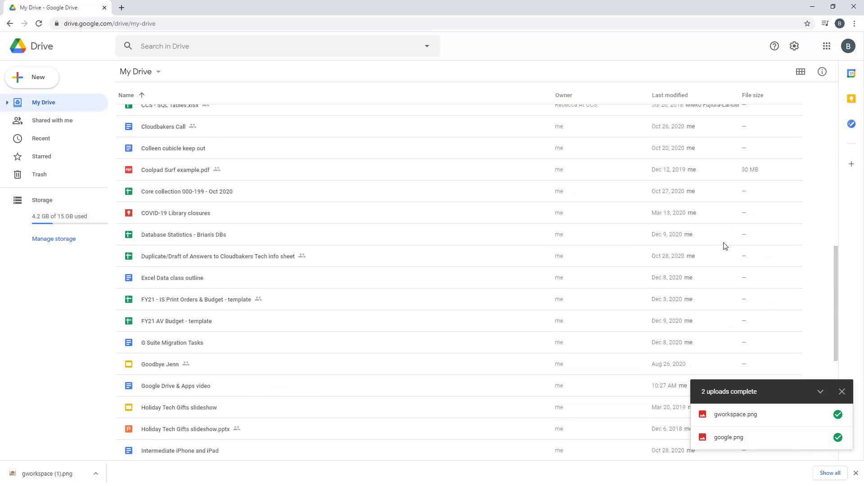
left_click(709, 172)
scroll(682, 244, "up", 10)
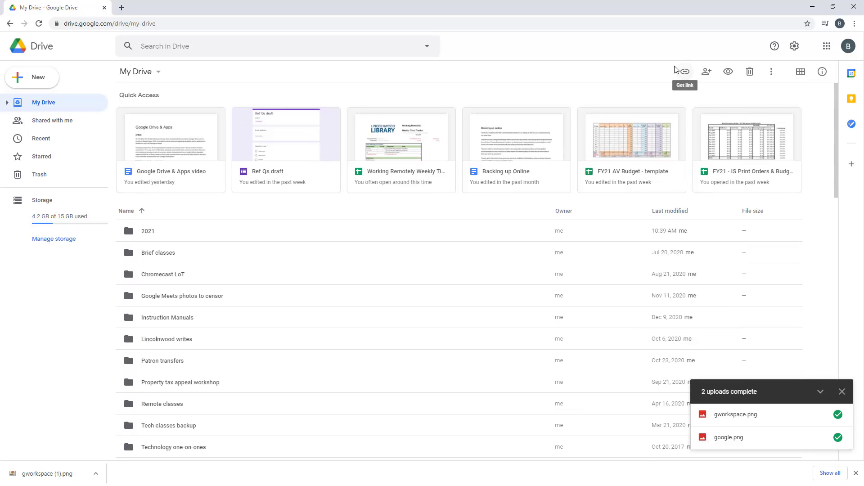
scroll(311, 317, "down", 6)
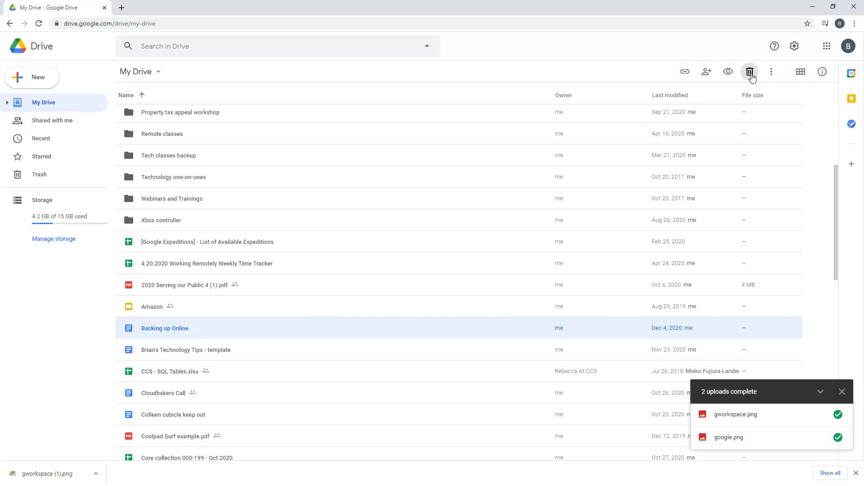
left_click(729, 73)
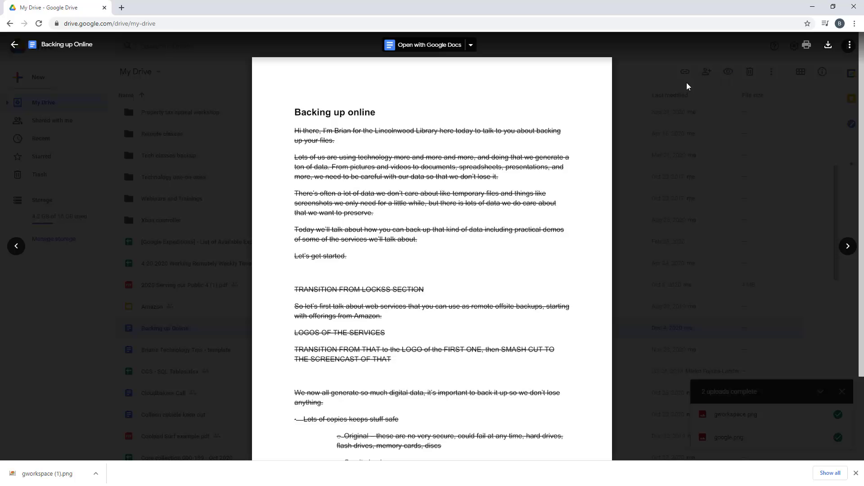
left_click(15, 44)
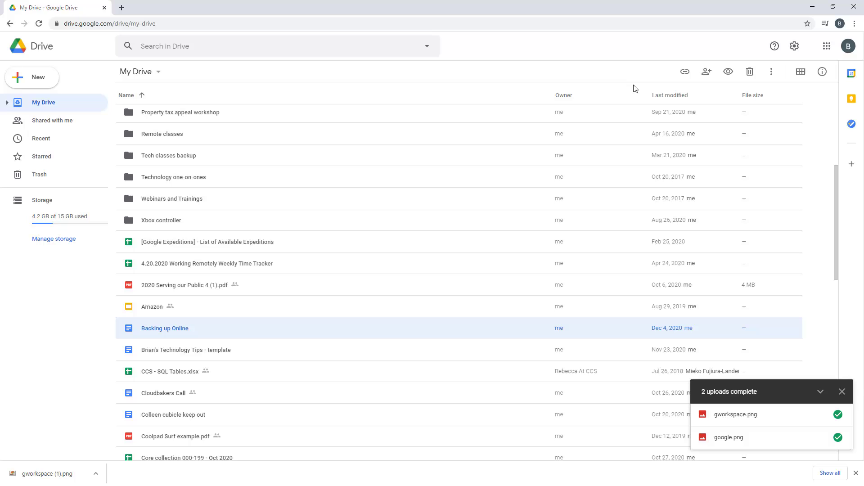
Inspect and close the sharing settings and shareable-link options for Backing up Online
left_click(706, 73)
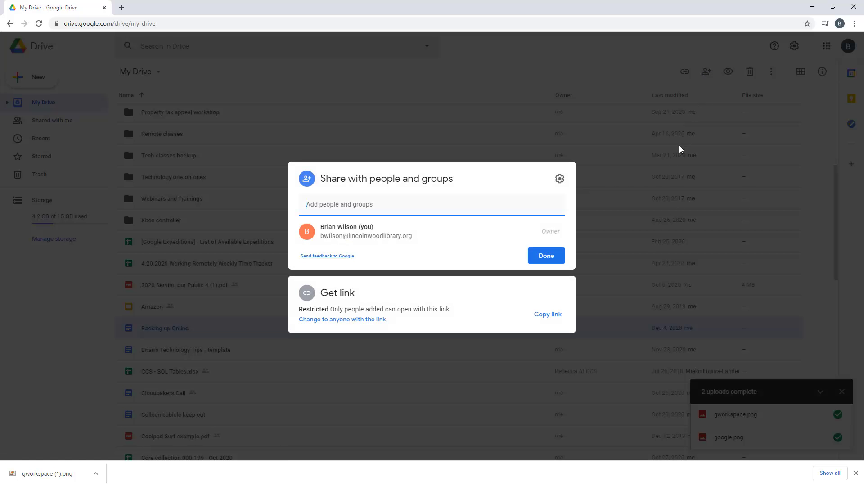
left_click(679, 146)
left_click(686, 73)
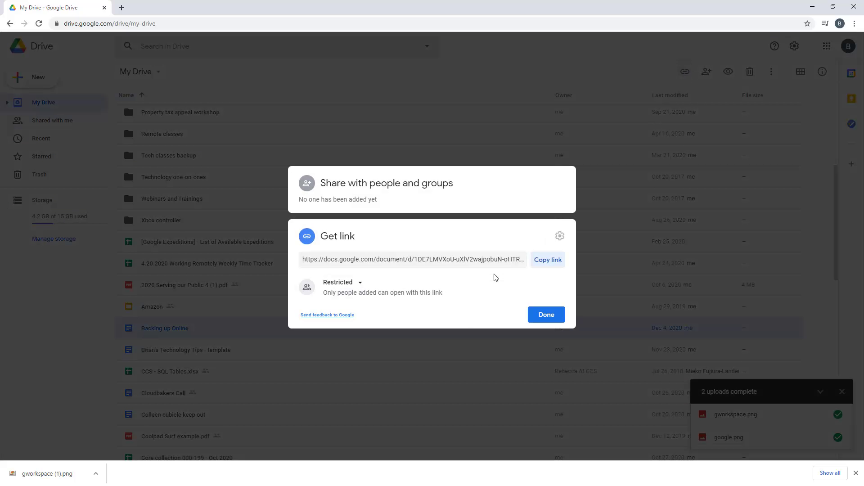
left_click(559, 319)
Star Backing up Online, check it under Starred, then return to My Drive without the download bar
left_click(771, 73)
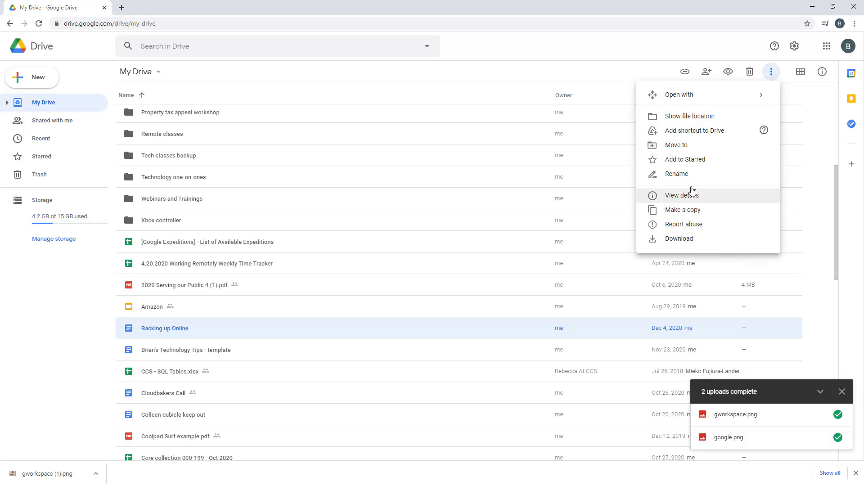
left_click(654, 165)
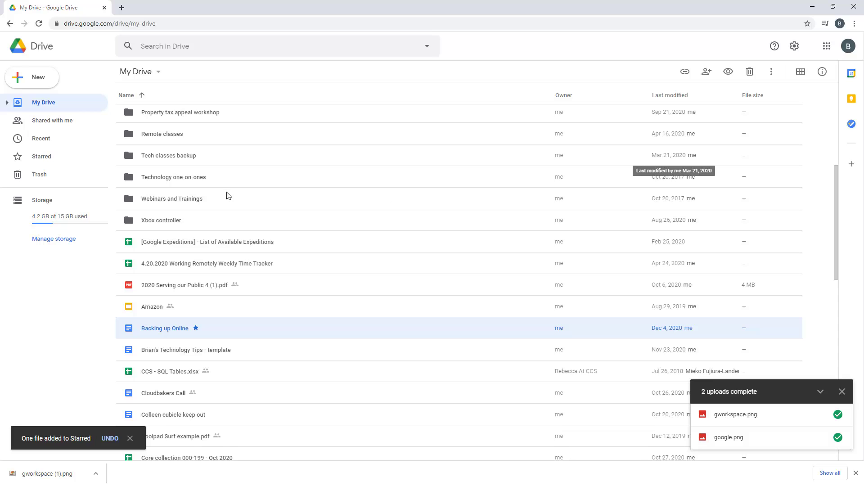
left_click(58, 160)
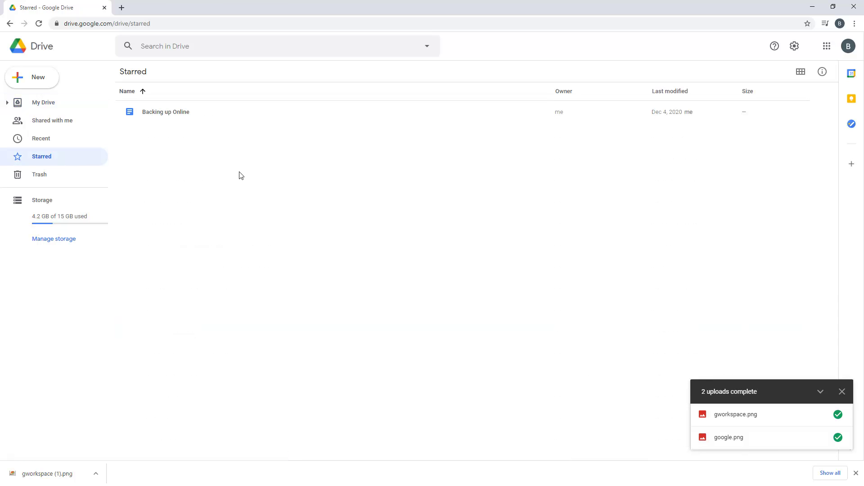
left_click(53, 106)
left_click(856, 473)
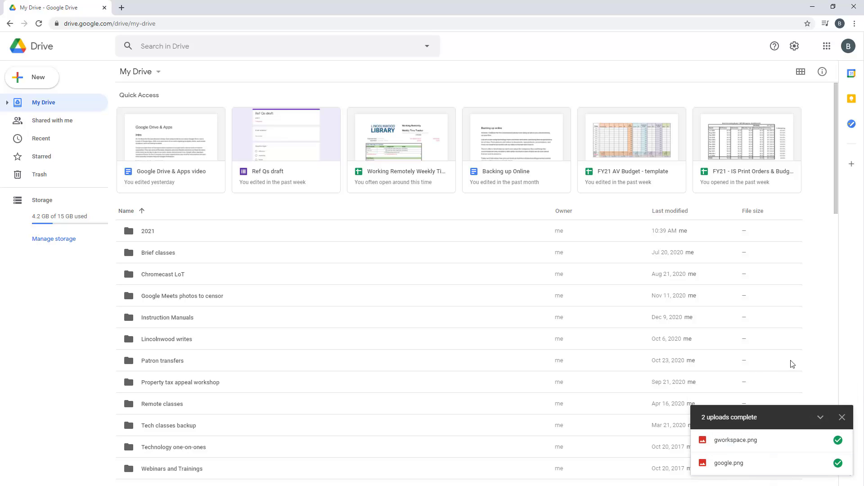
Collapse, re-expand and then close the '2 uploads complete' notice
left_click(820, 418)
left_click(822, 467)
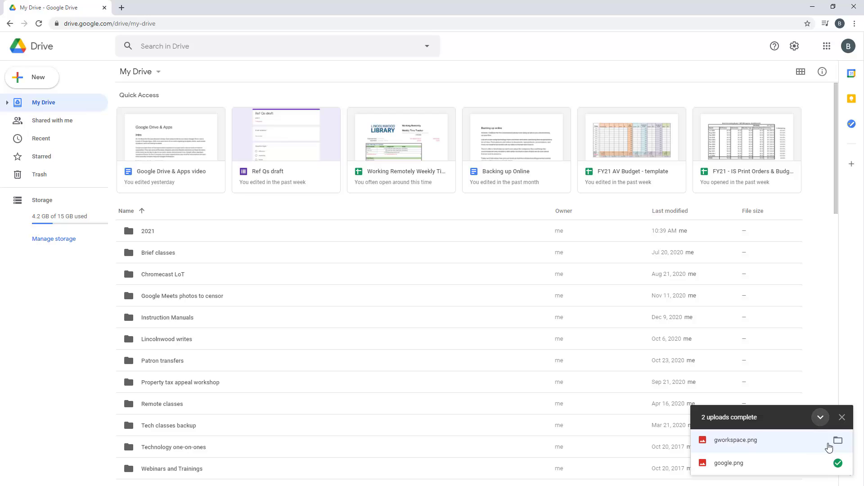
left_click(842, 419)
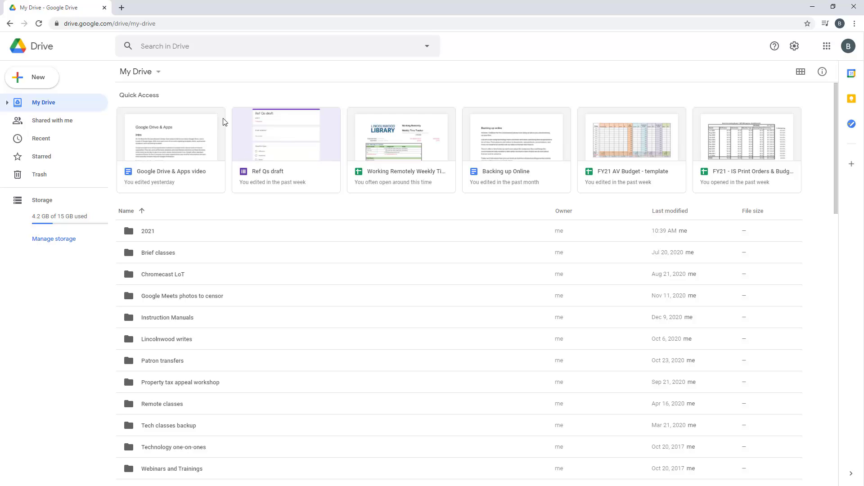
left_click(794, 47)
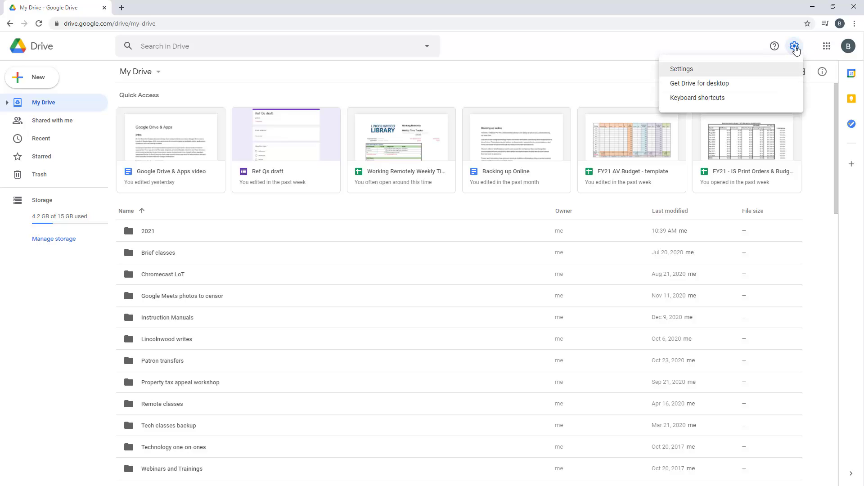
left_click(699, 72)
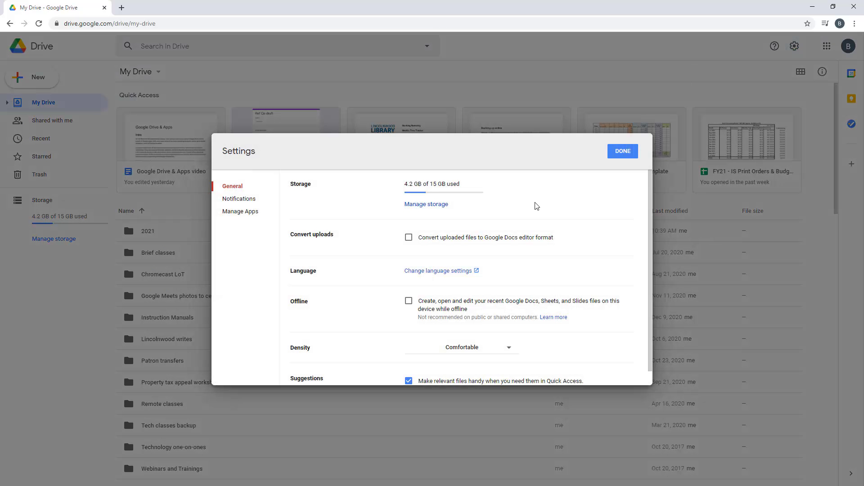
scroll(535, 205, "down", 1)
scroll(536, 205, "up", 1)
left_click(623, 152)
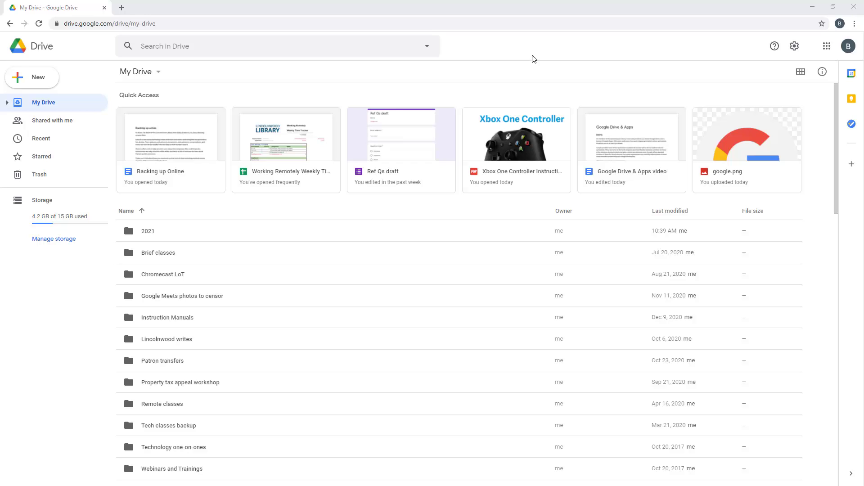
Create a blank Google Docs document containing 'where you can start typing.' and return to My Drive
left_click(39, 81)
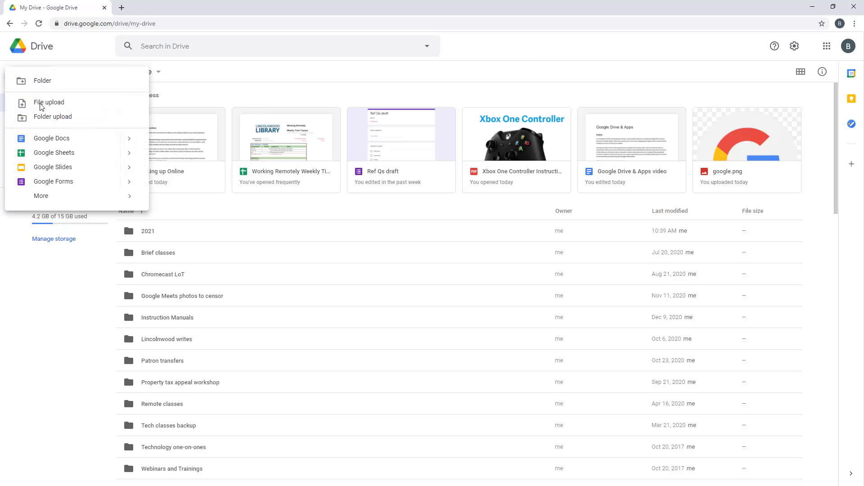
left_click(51, 143)
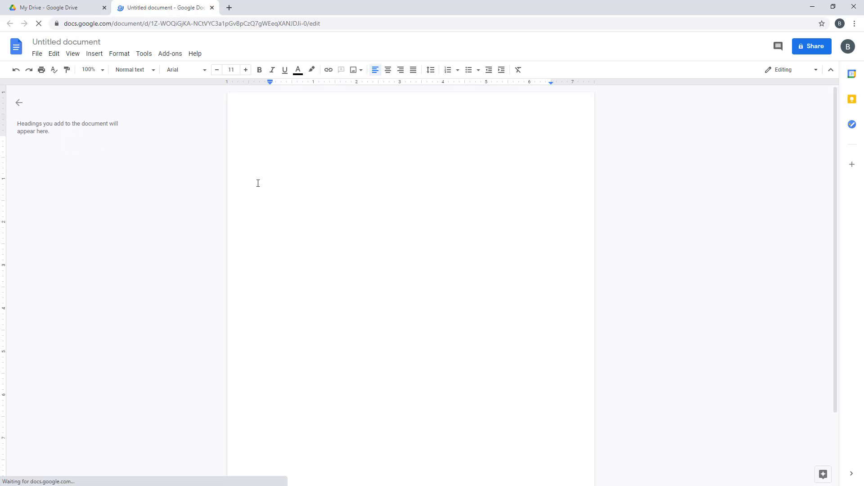
type("where you can star")
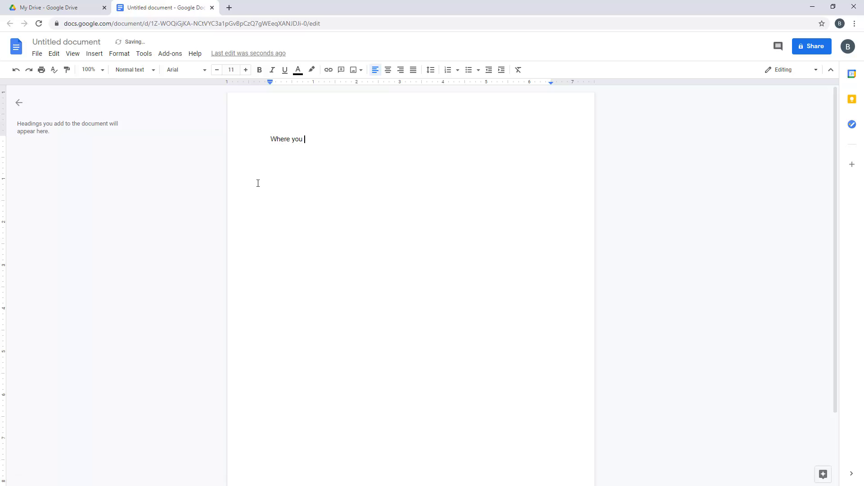
type("t typing.")
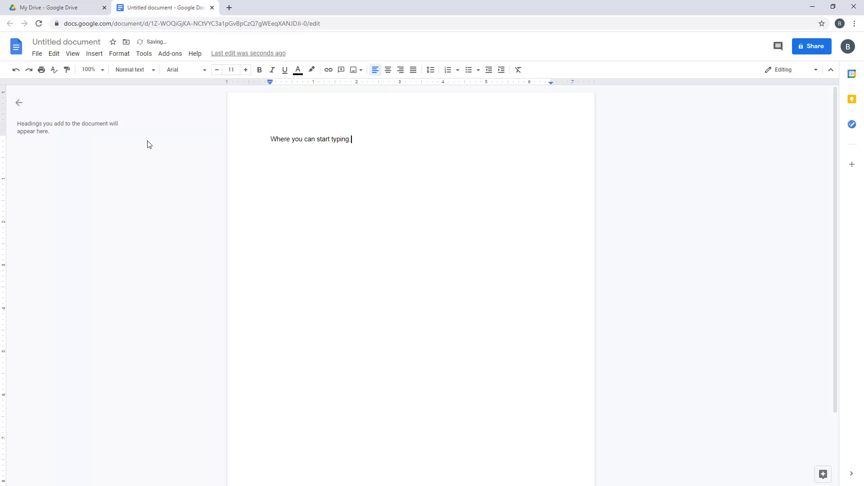
left_click(46, 7)
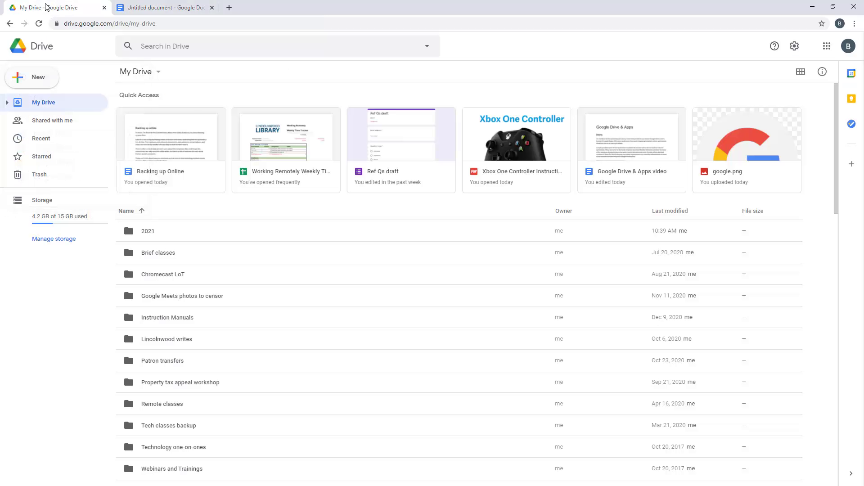
Create a new document from the Serif resume template in the Docs template gallery
left_click(49, 79)
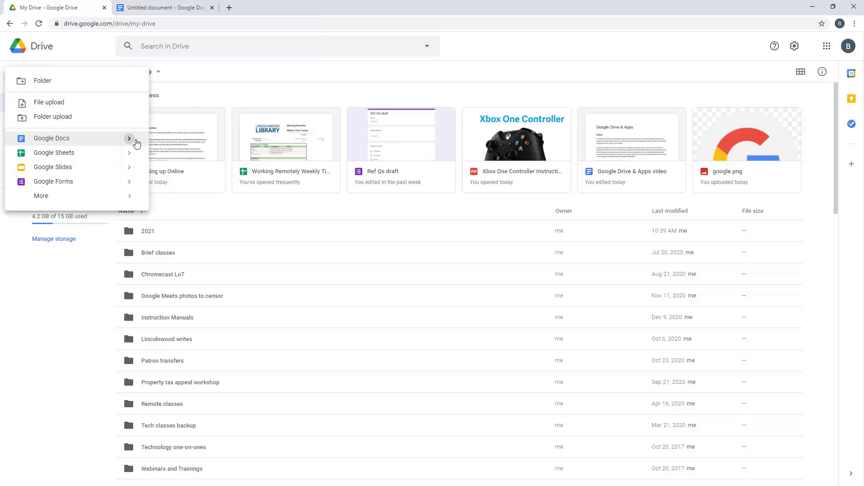
mouse_move(132, 143)
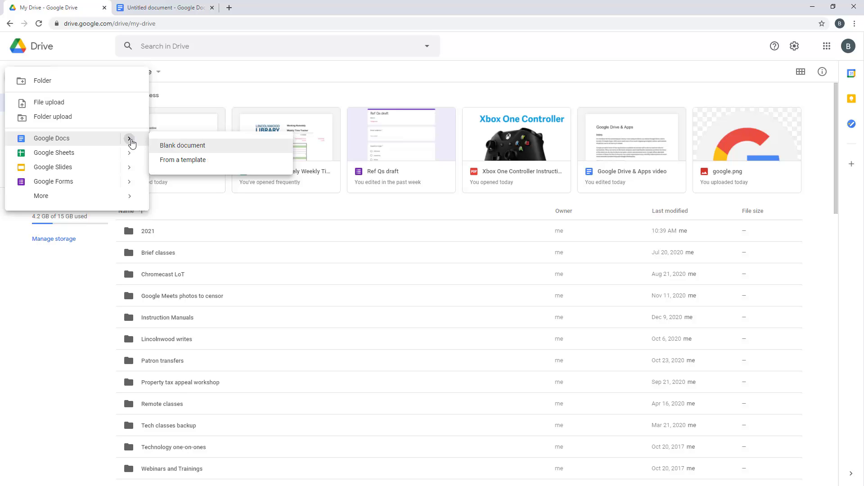
left_click(191, 161)
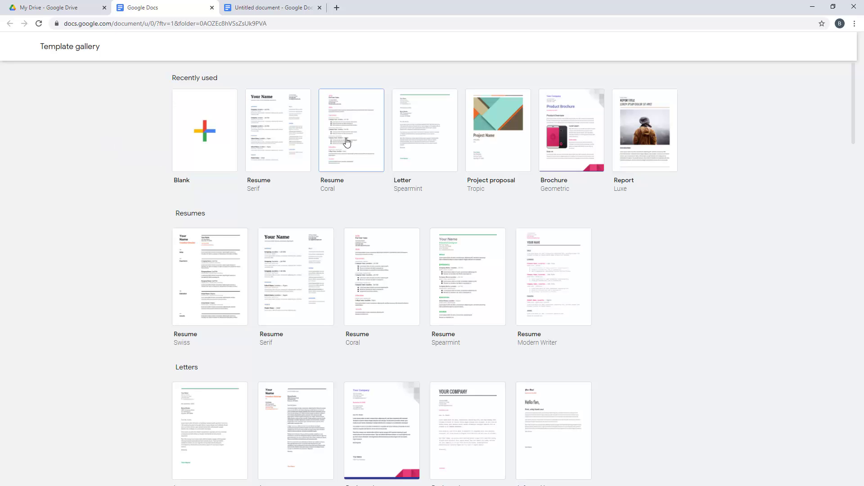
left_click(425, 166)
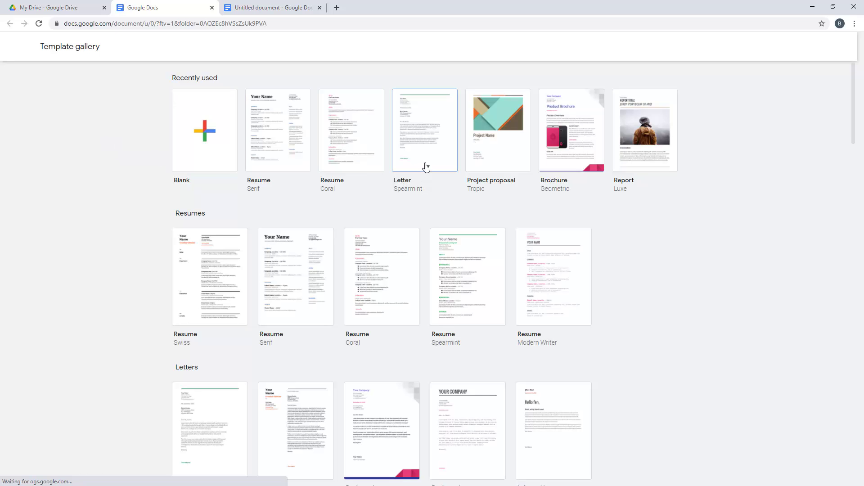
scroll(110, 210, "down", 9)
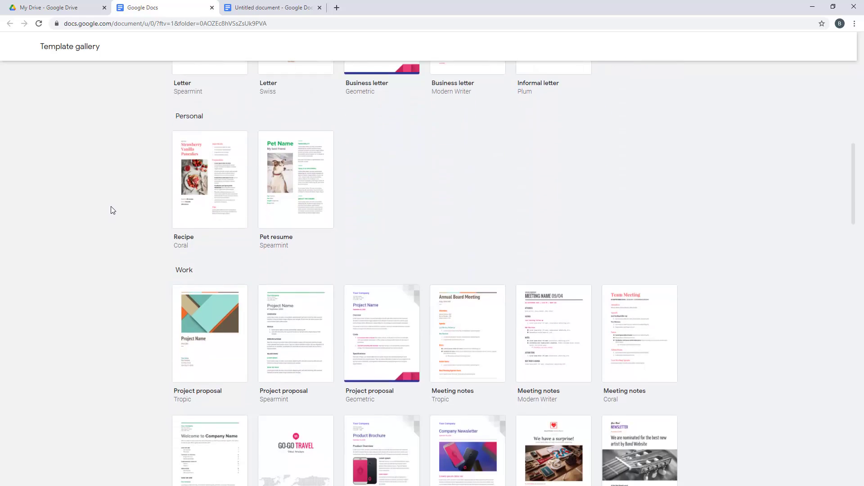
scroll(113, 211, "down", 3)
scroll(113, 210, "up", 12)
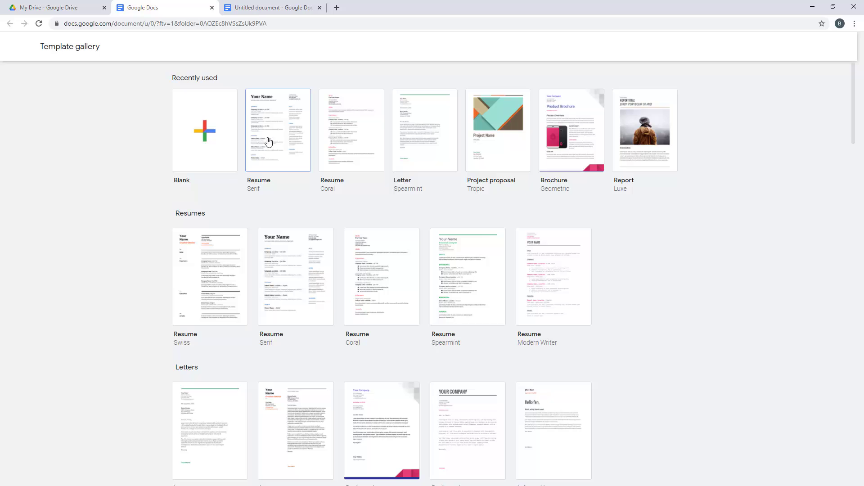
left_click(436, 264)
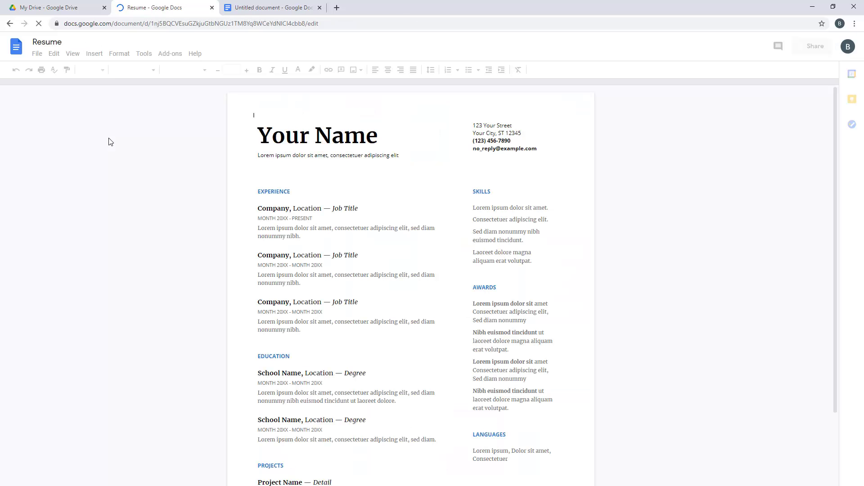
Replace the Your Name title with a person's name and switch back to My Drive
left_click(382, 140)
key("BackSpace")
key("BackSpace")
key("BackSpace")
key("BackSpace")
key("BackSpace")
key("BackSpace")
key("BackSpace")
key("BackSpace")
key("BackSpace")
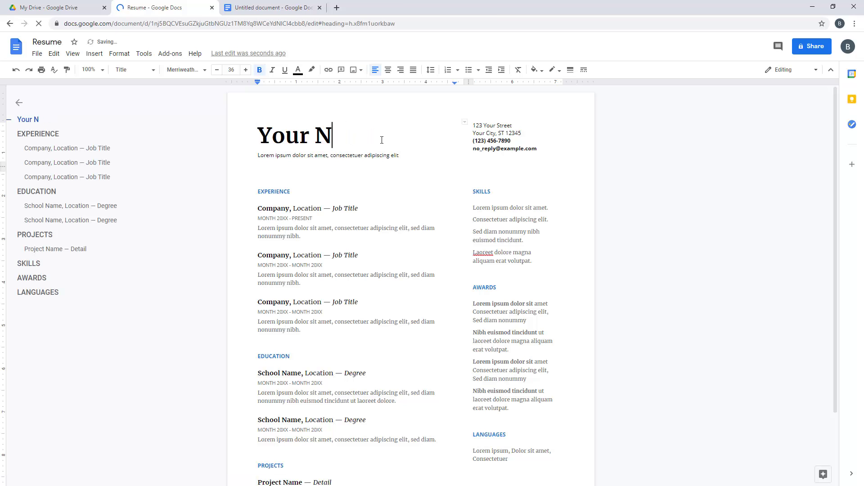
type("Brian")
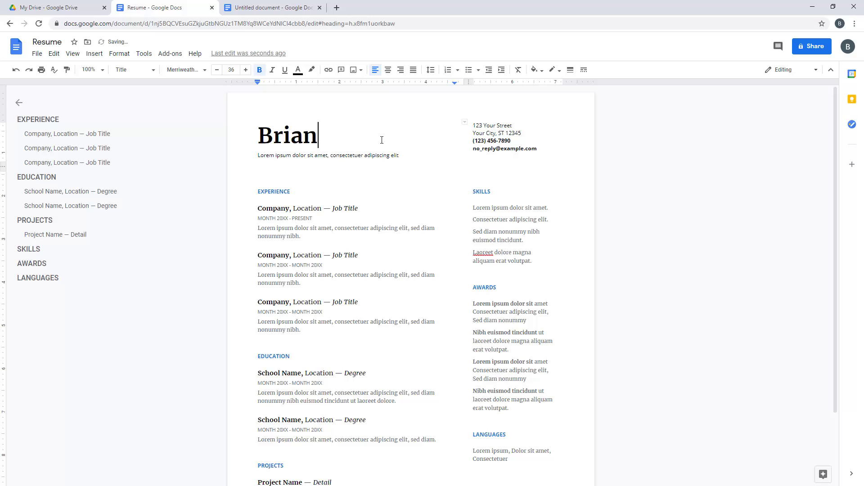
left_click(58, 11)
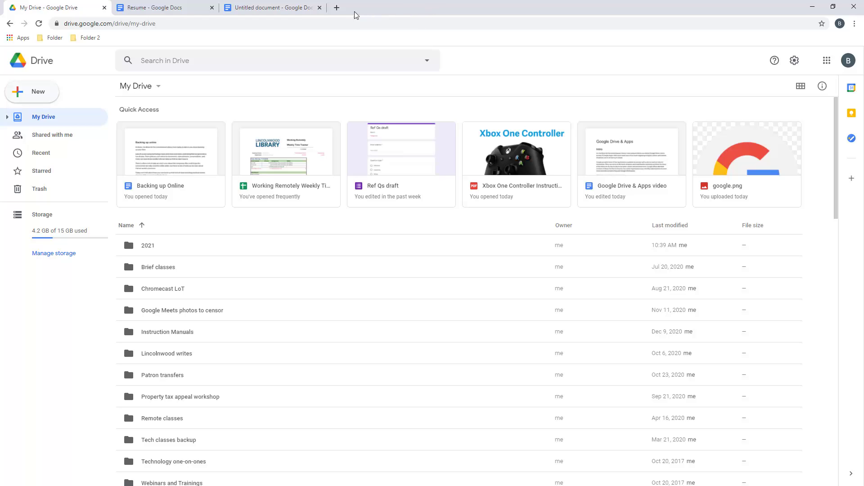
Open the Google Docs home page, docs.google.com, in a new tab
left_click(337, 9)
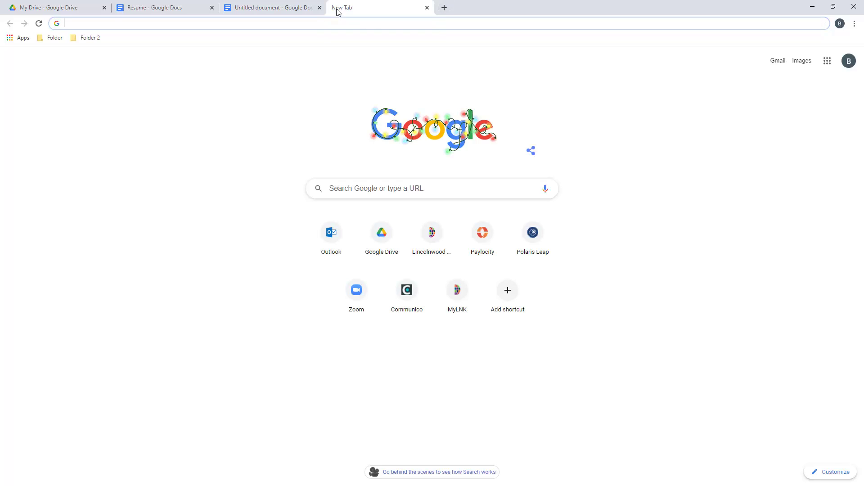
type("docs.")
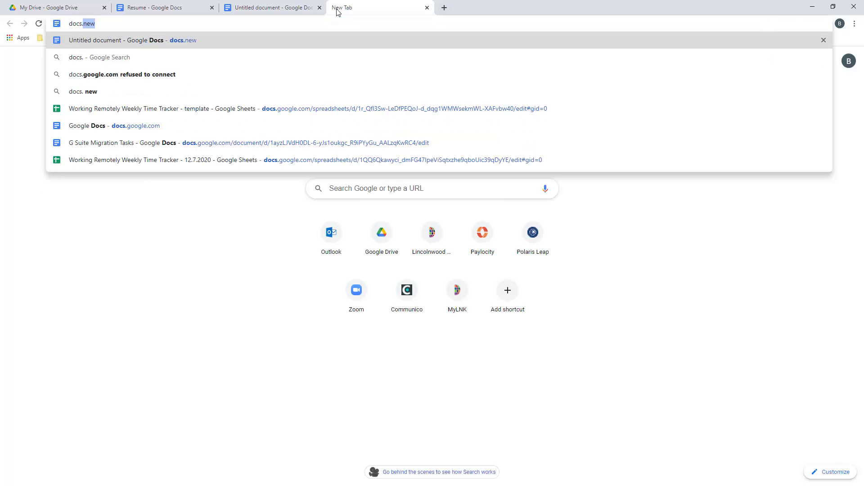
type("google.com")
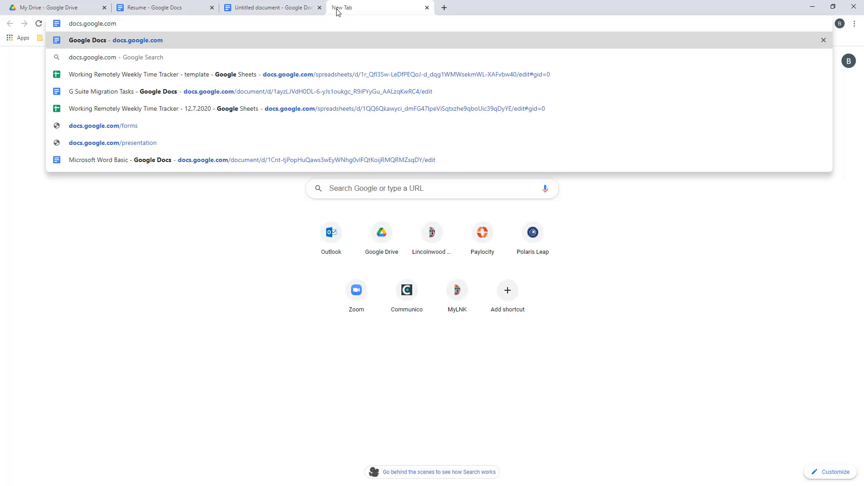
key("Return")
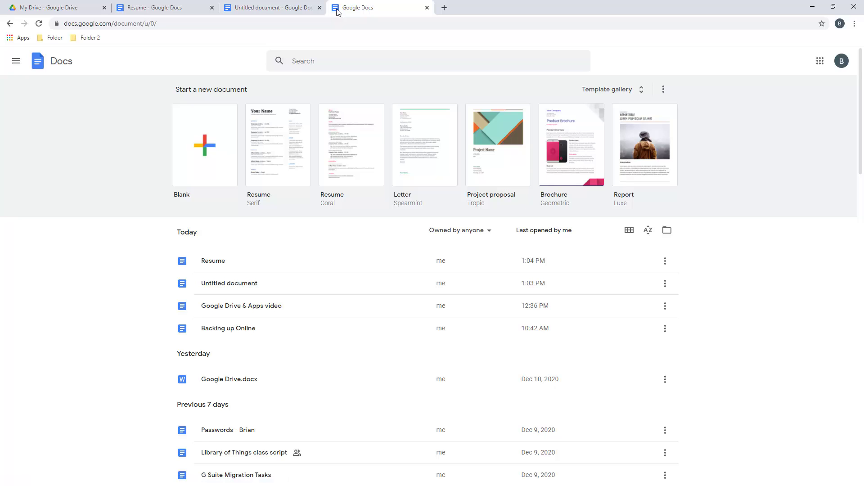
Browse the full Docs template gallery, then scroll through the home page's recent documents
left_click(644, 94)
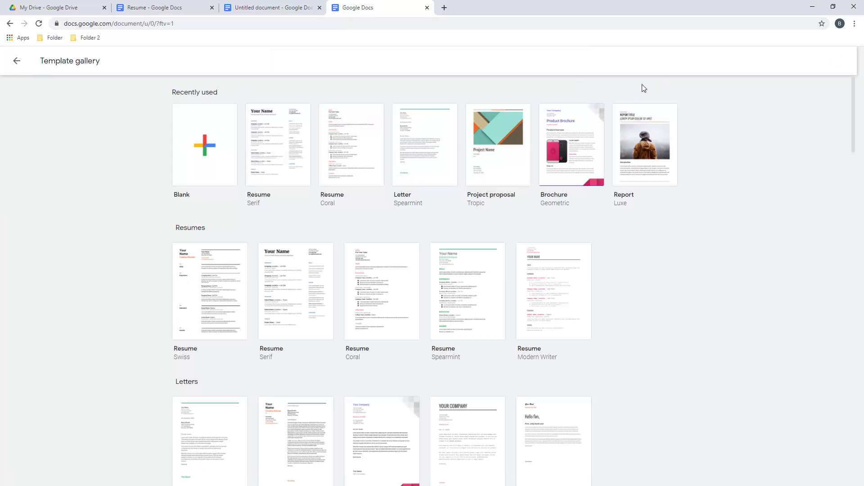
scroll(682, 170, "down", 20)
scroll(683, 174, "down", 20)
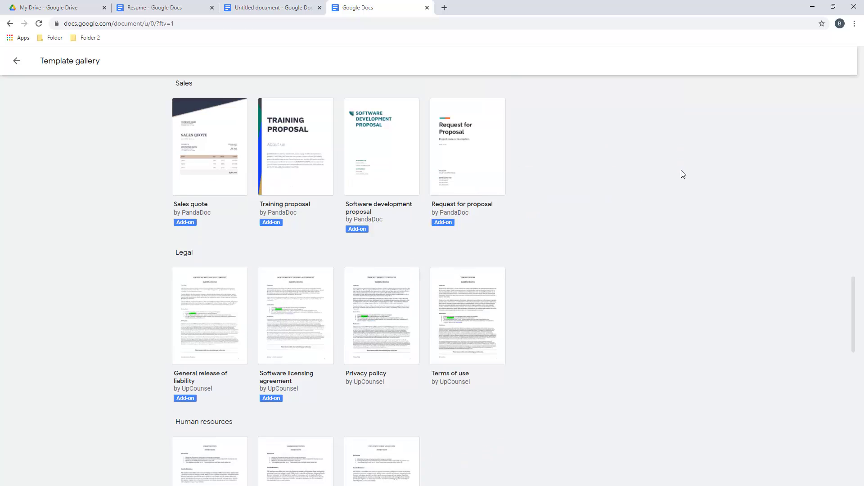
scroll(671, 172, "up", 5)
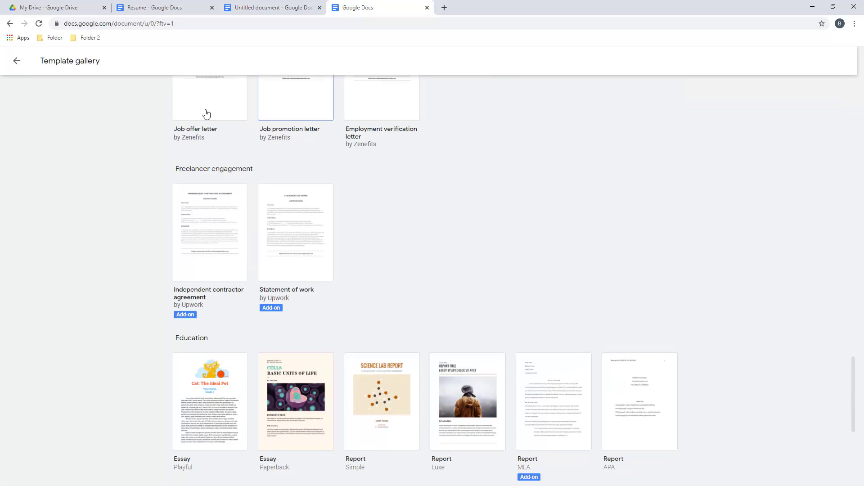
left_click(16, 63)
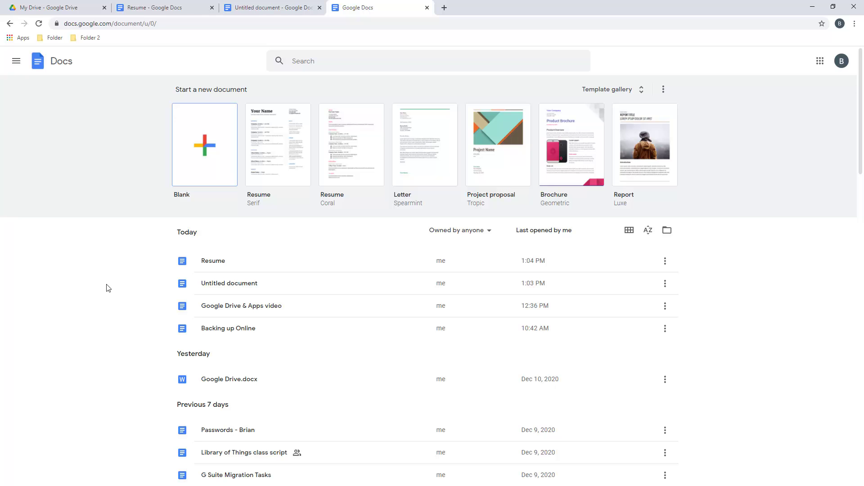
scroll(108, 288, "down", 2)
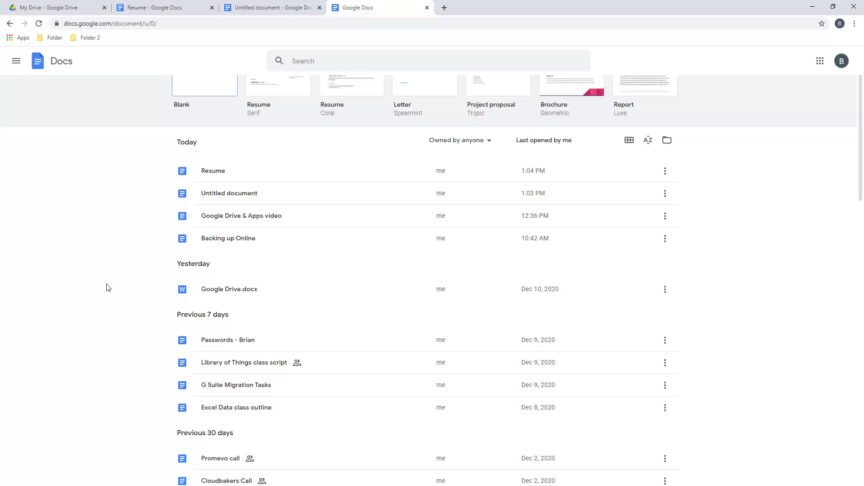
scroll(108, 288, "up", 2)
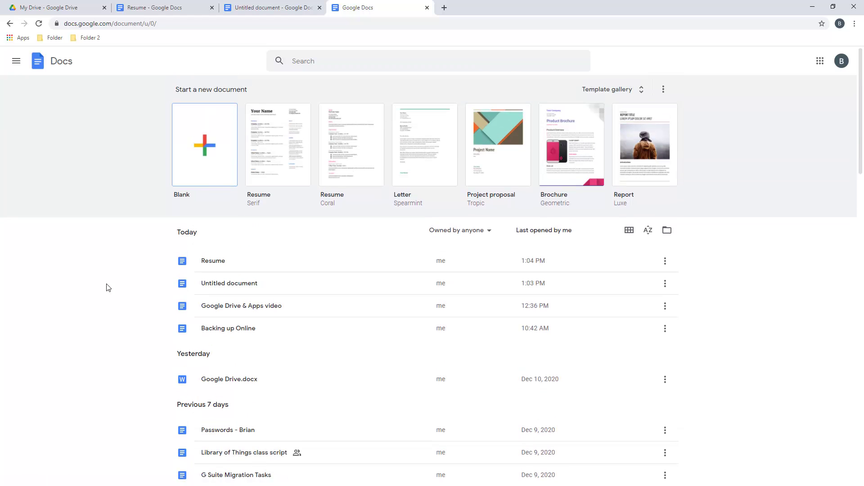
Create a new blank Google Docs document by entering docs.new in a new tab
left_click(444, 9)
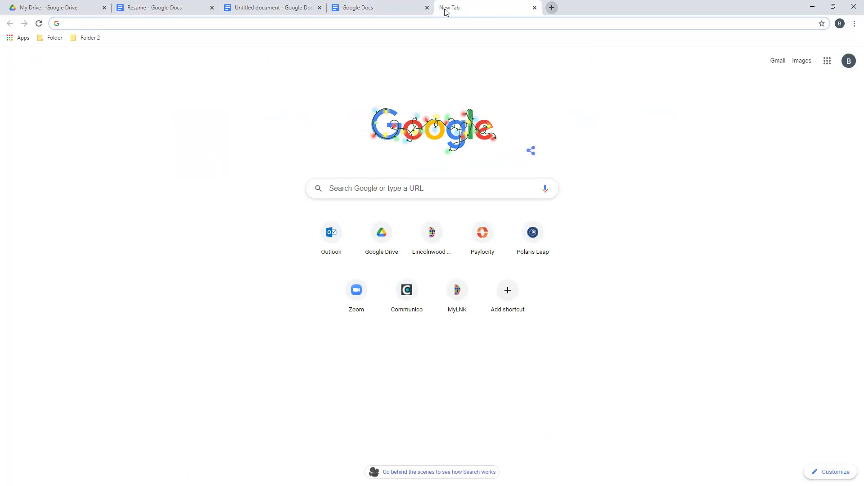
type("docs.")
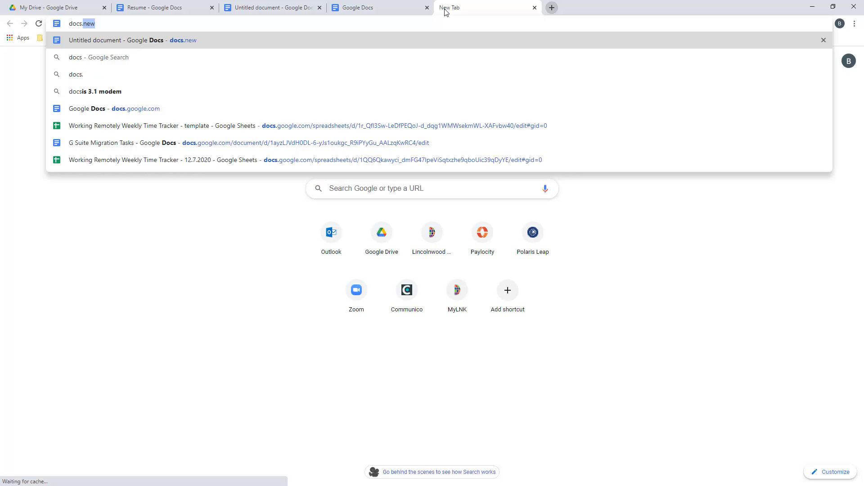
type("new")
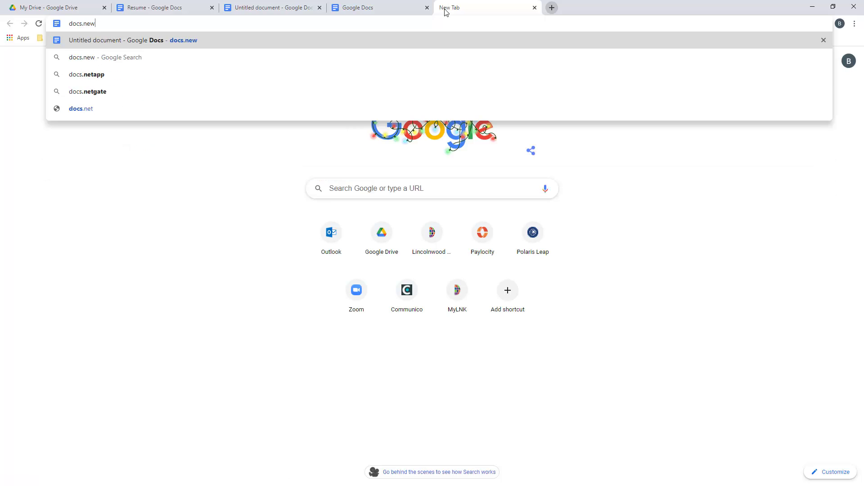
key("Return")
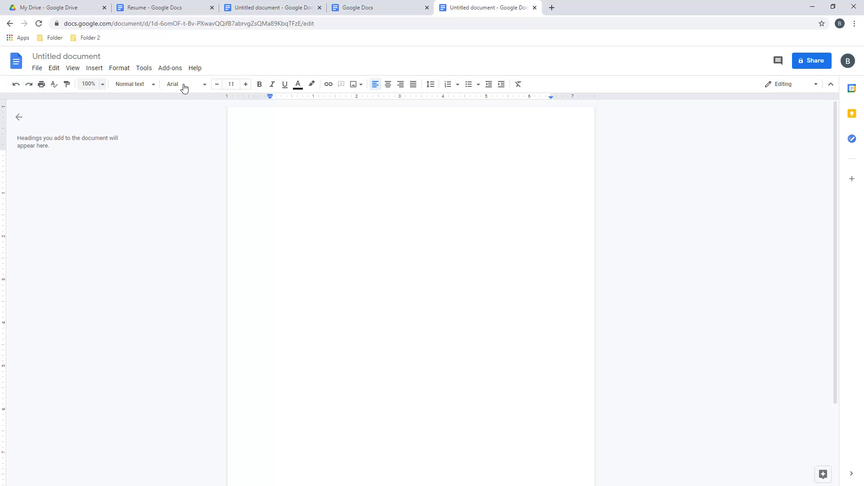
left_click(43, 71)
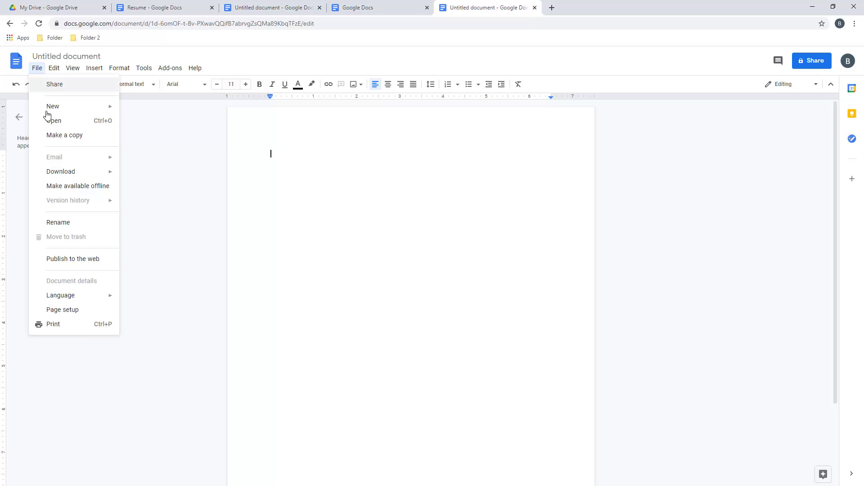
mouse_move(72, 173)
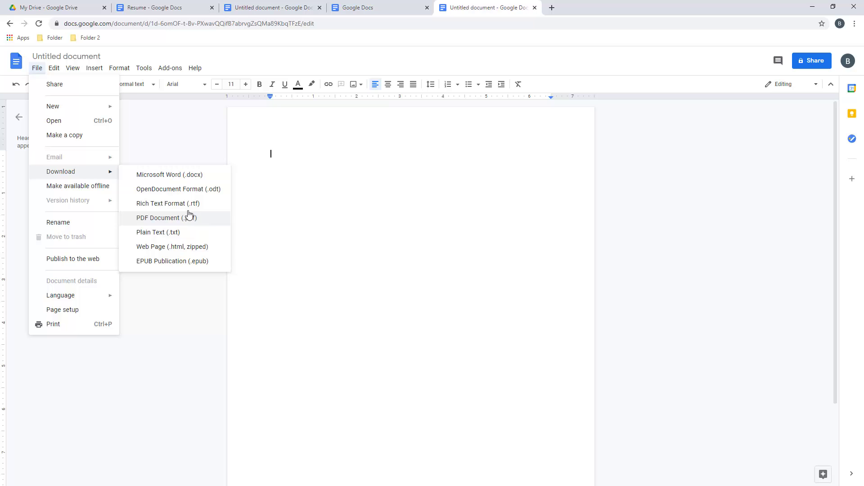
mouse_move(59, 72)
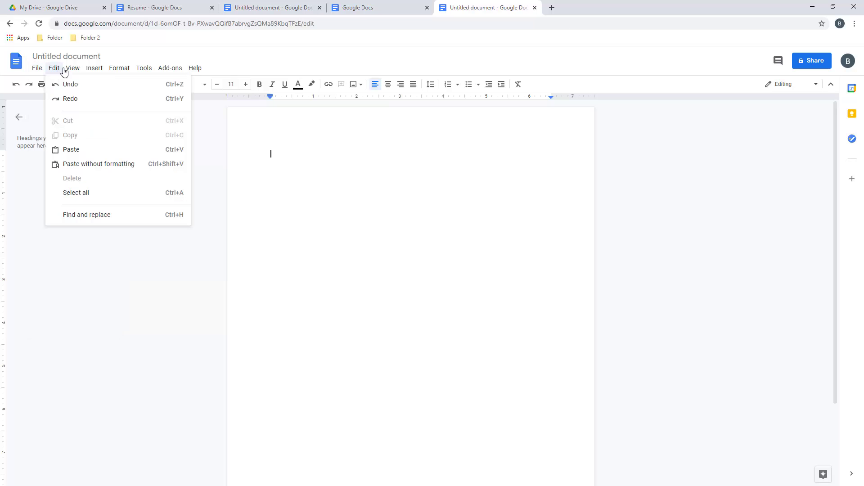
mouse_move(101, 73)
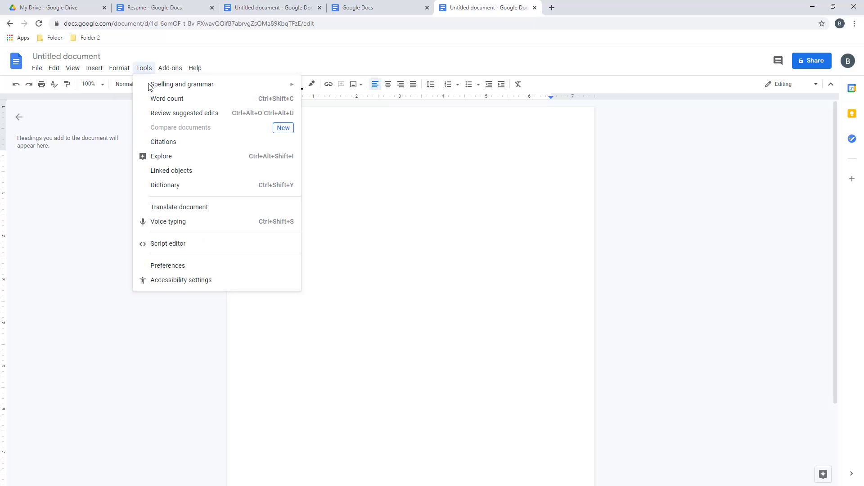
mouse_move(171, 71)
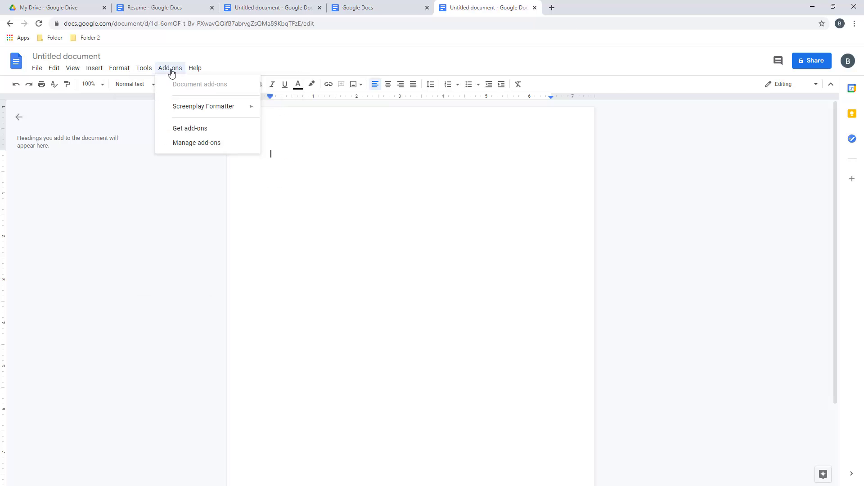
mouse_move(201, 73)
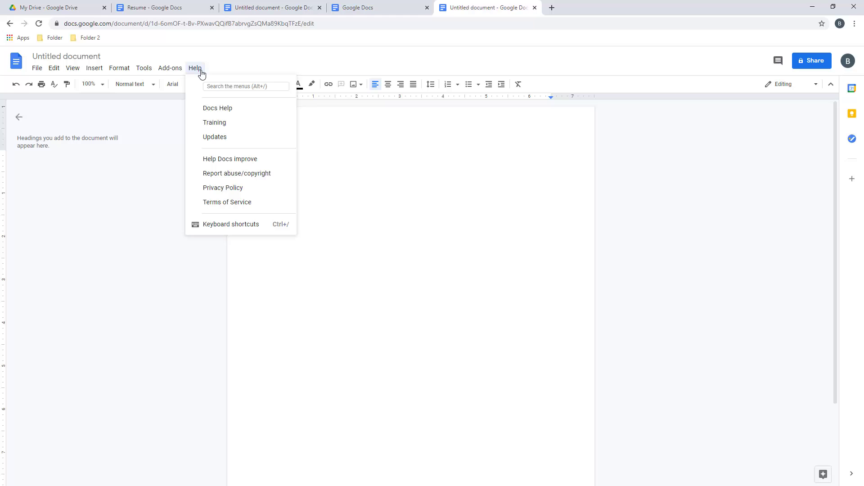
left_click(253, 60)
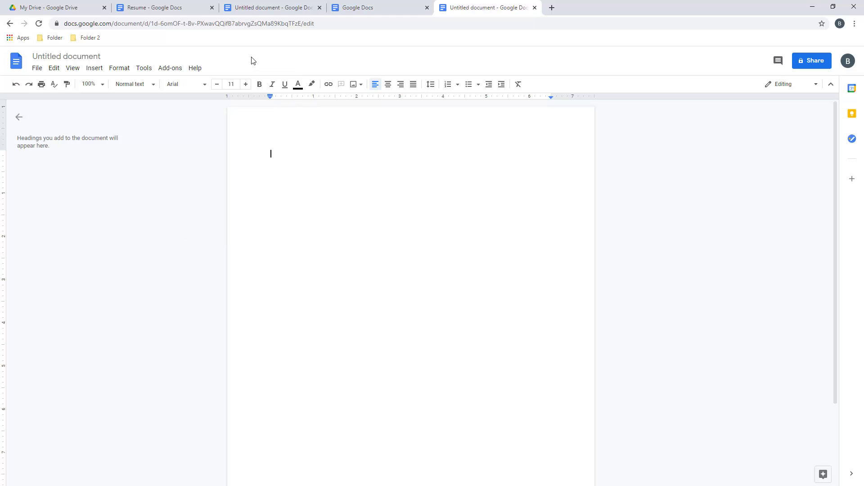
Rename the document to 'Example Document' and confirm it is saved to Drive
left_click(98, 59)
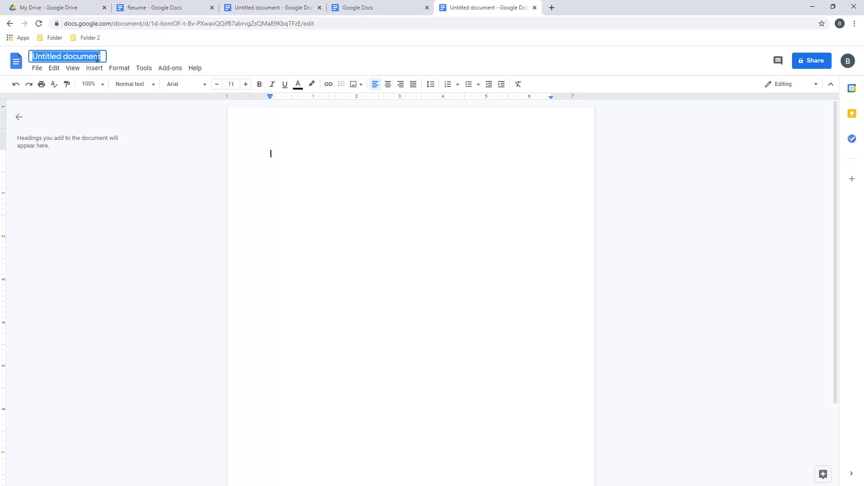
type("Exampl")
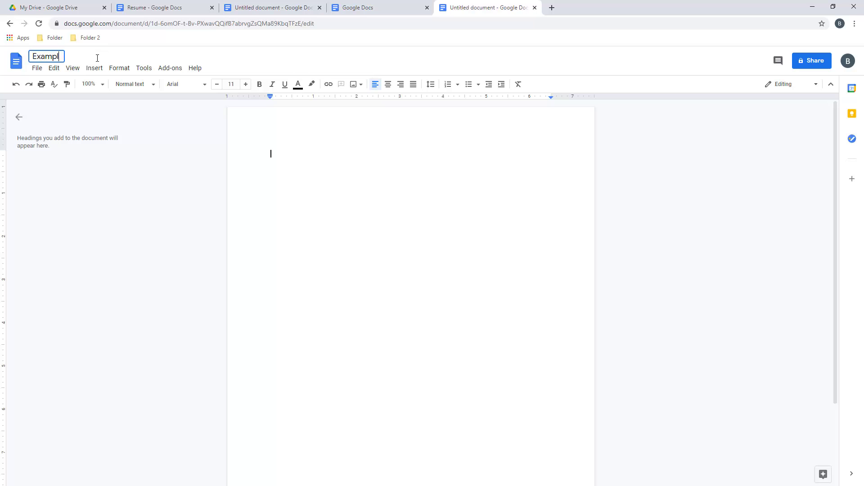
type("e Document")
key("Return")
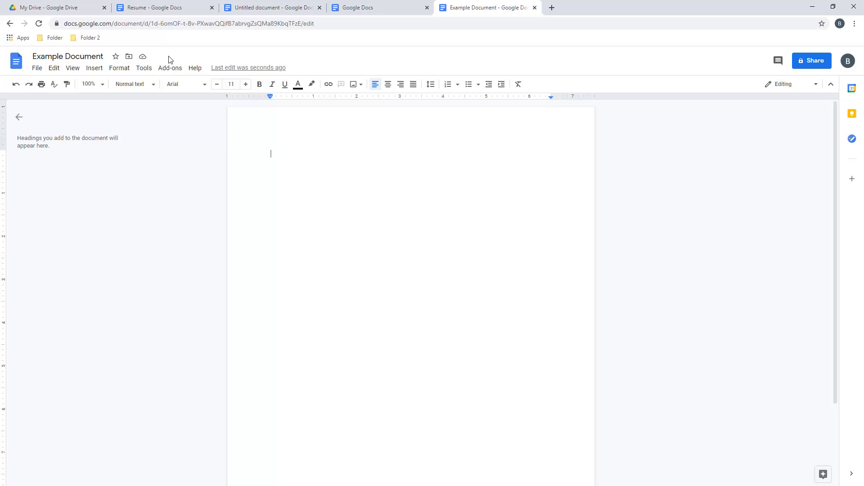
left_click(142, 58)
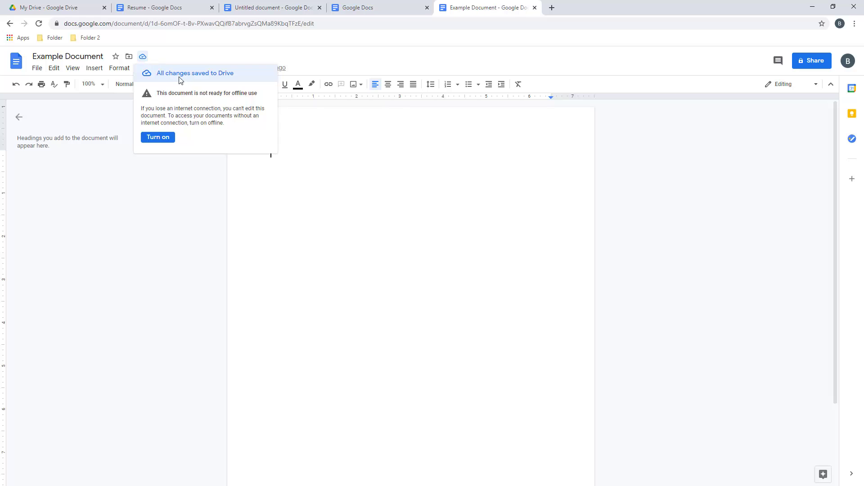
left_click(221, 63)
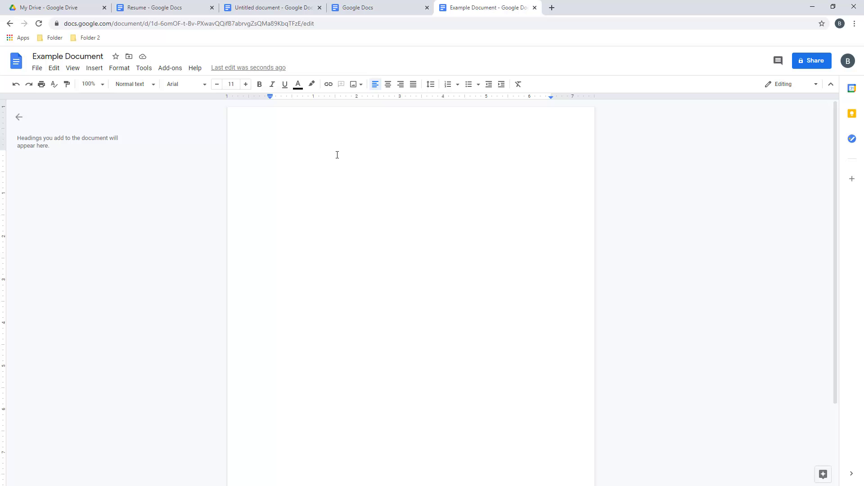
Type 'Title' on the first line and give it the Title paragraph style
scroll(373, 168, "down", 3)
scroll(391, 215, "up", 3)
type("Title")
left_click_drag(287, 154, 246, 160)
left_click(144, 87)
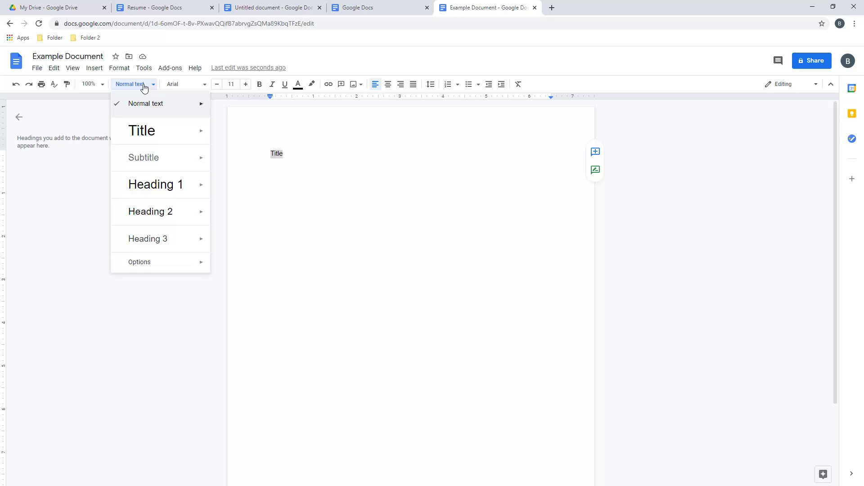
left_click(153, 133)
left_click(328, 176)
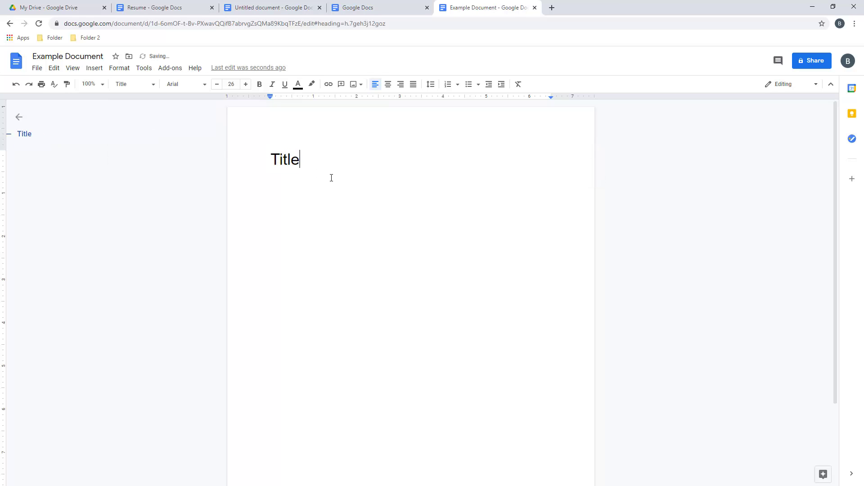
Add plain lines Section 1, Section 2, Section 3, then Sub-section and Sub-section 2 below the title
key("Return")
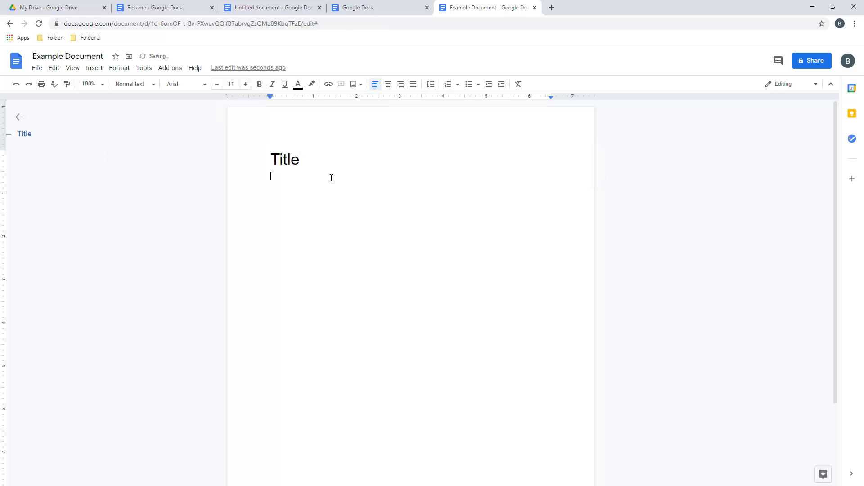
key("Return")
type("Section 1")
key("Return")
type("Section 2")
key("Return")
type("Section 3")
key("Return")
type("Sub-s")
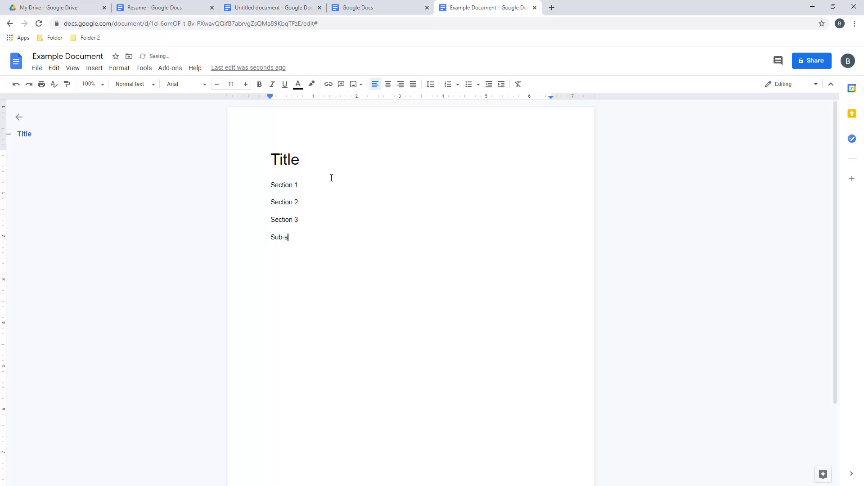
type("ection ")
type("Sub-sec")
type("tion 2")
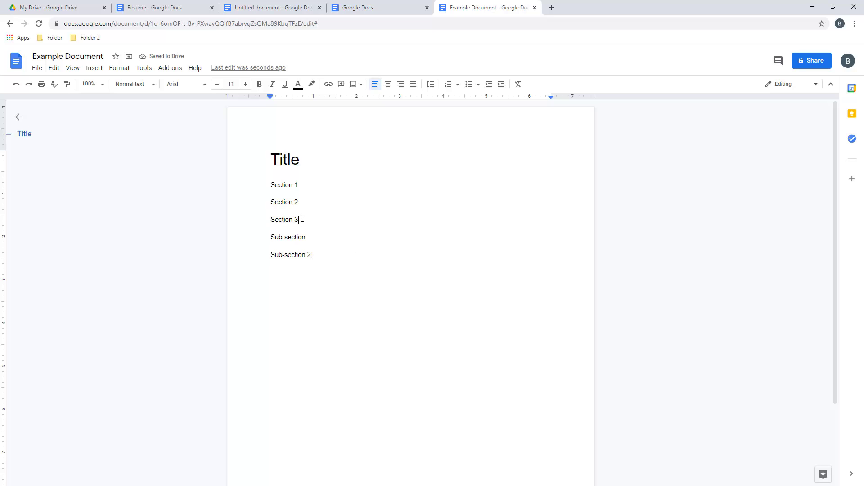
Make Section 1, Section 2 and Section 3 Heading 1
left_click_drag(303, 219, 271, 183)
left_click(146, 85)
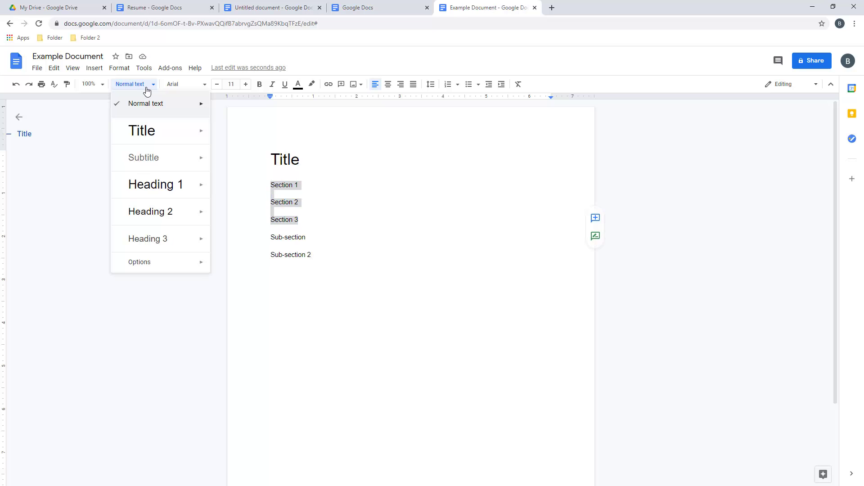
left_click(151, 184)
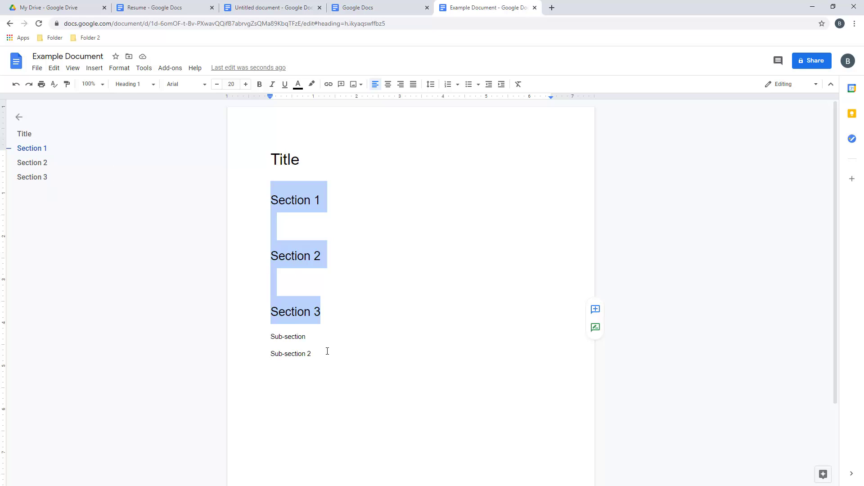
Make both Sub-section lines Heading 2
left_click_drag(322, 356, 251, 339)
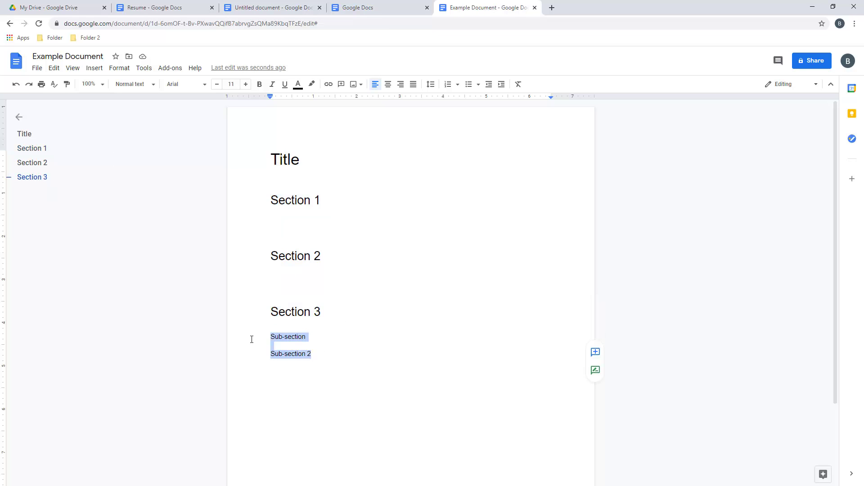
left_click(135, 87)
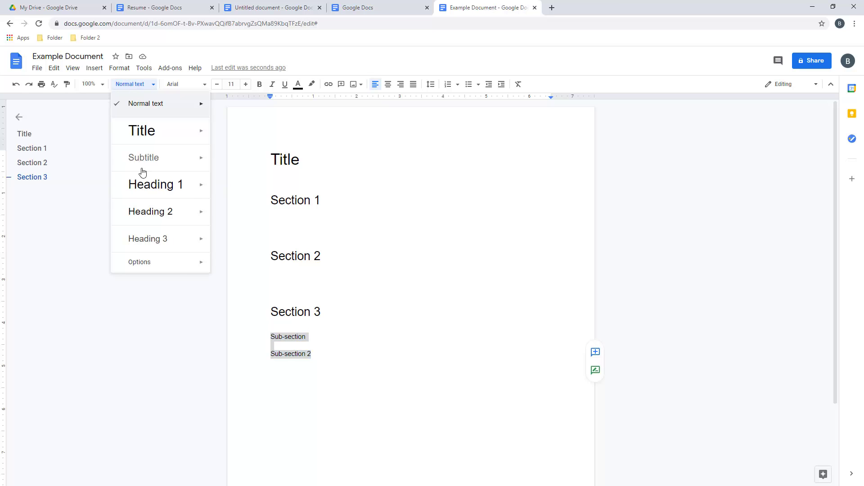
left_click(155, 216)
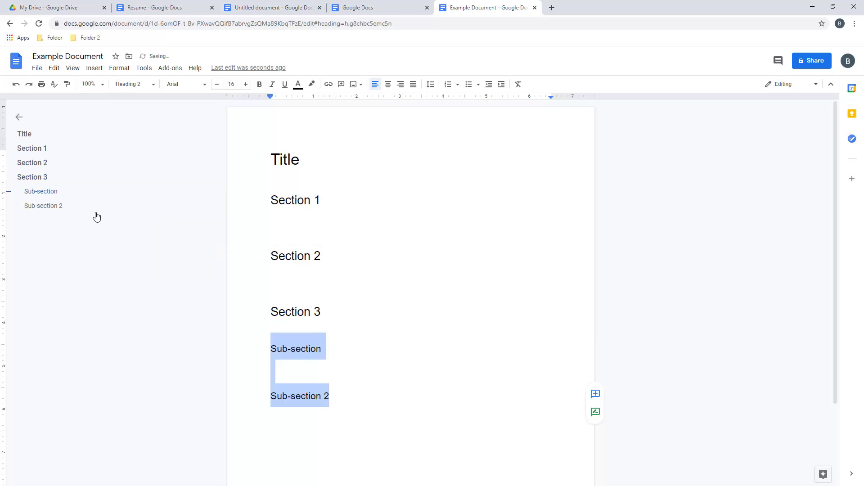
left_click(81, 280)
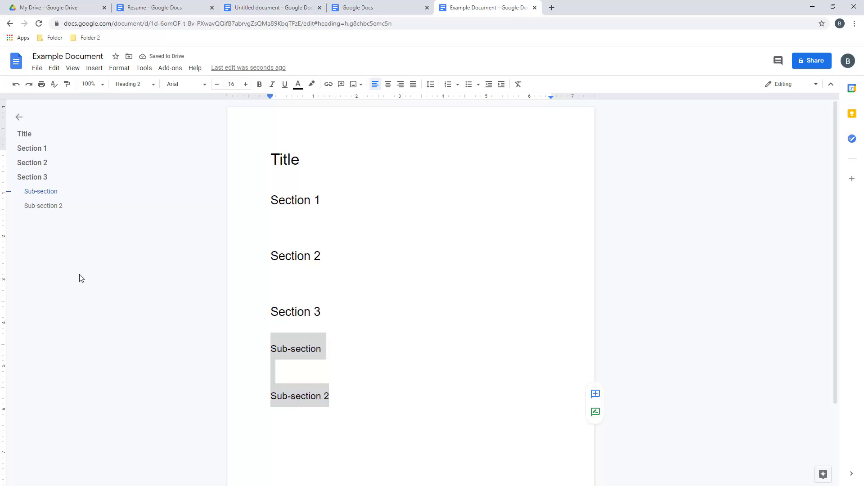
left_click(331, 286)
left_click_drag(271, 160, 327, 206)
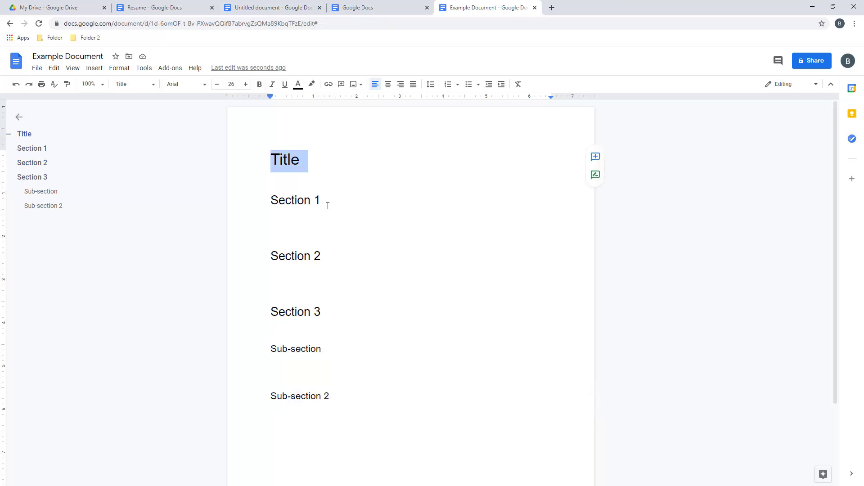
Make the Title bold, italic, underlined and cornflower blue
left_click(260, 85)
left_click(272, 86)
left_click(284, 87)
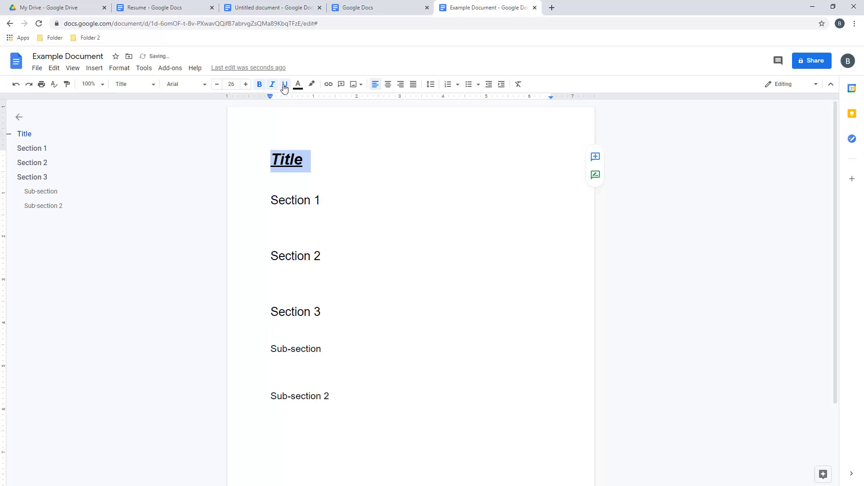
left_click(298, 84)
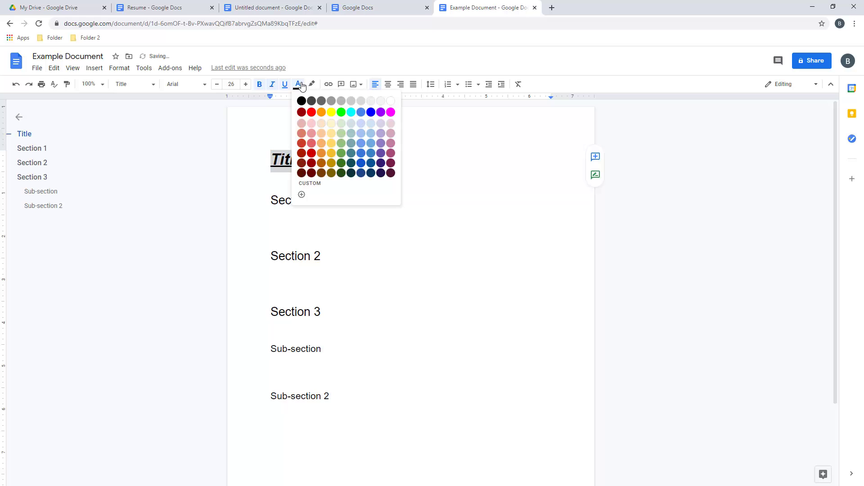
left_click(362, 114)
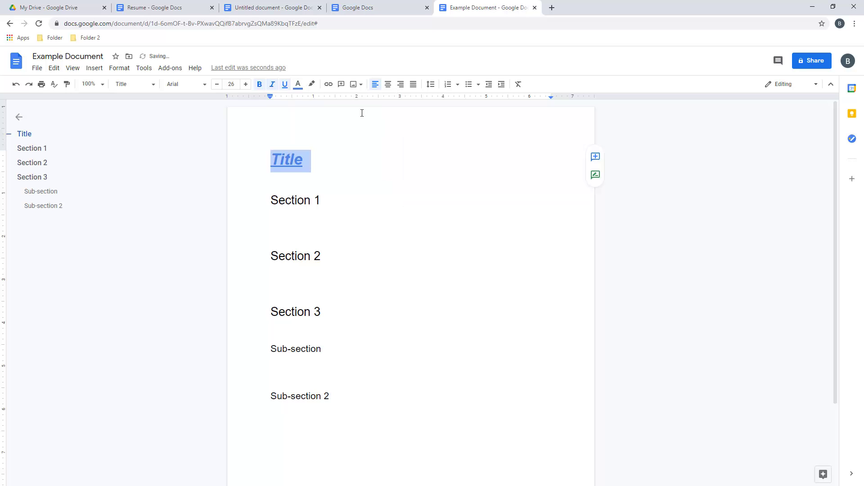
Highlight the Section 1 heading in yellow
left_click(319, 200)
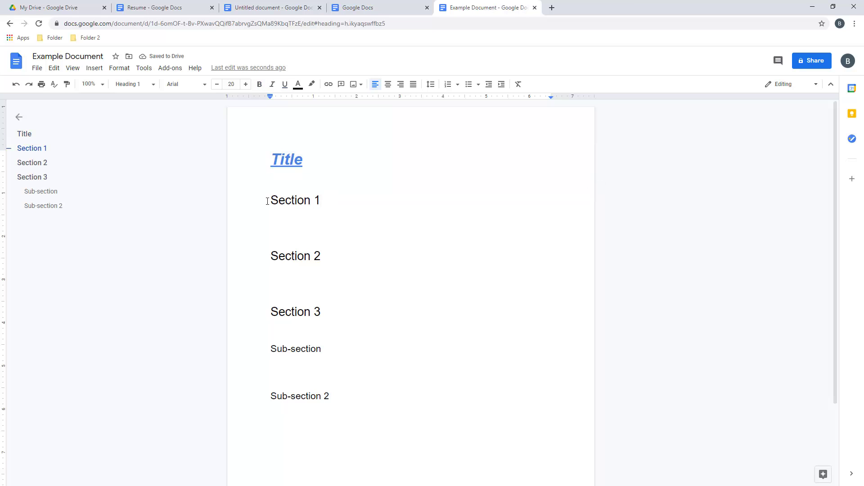
left_click_drag(268, 201, 324, 201)
left_click(312, 84)
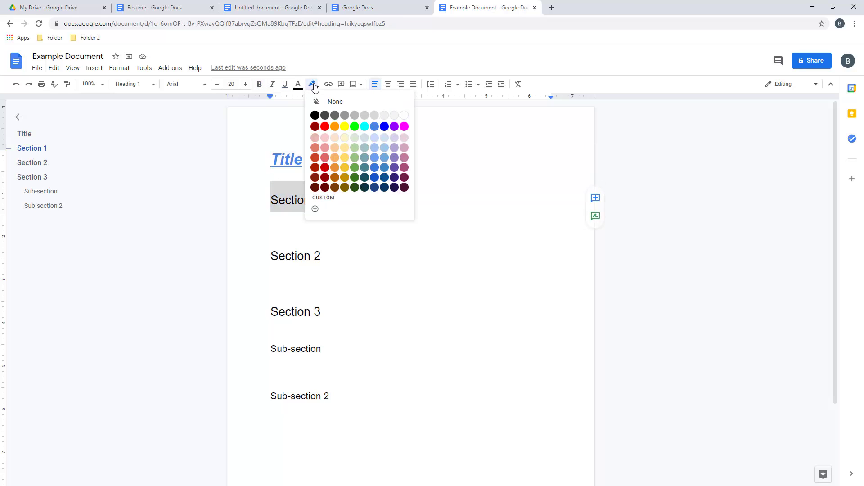
left_click(345, 127)
Set the empty line below Section 1 to Normal text at 12-point size
left_click(297, 221)
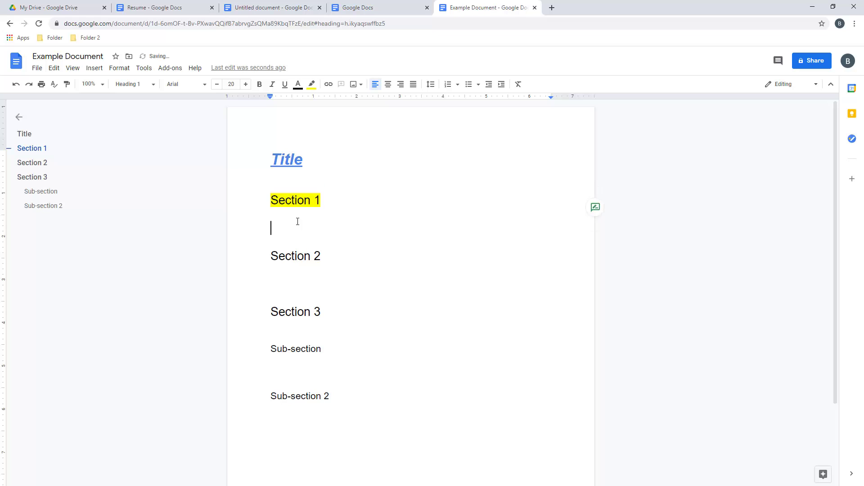
left_click(150, 84)
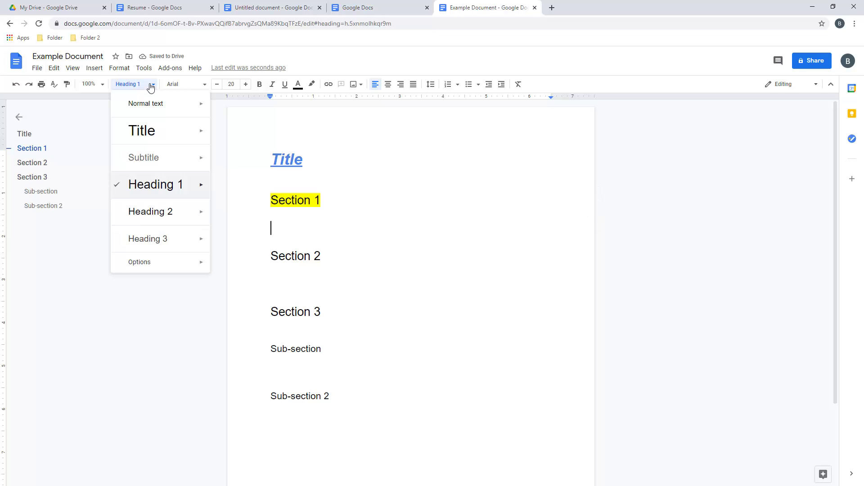
left_click(149, 106)
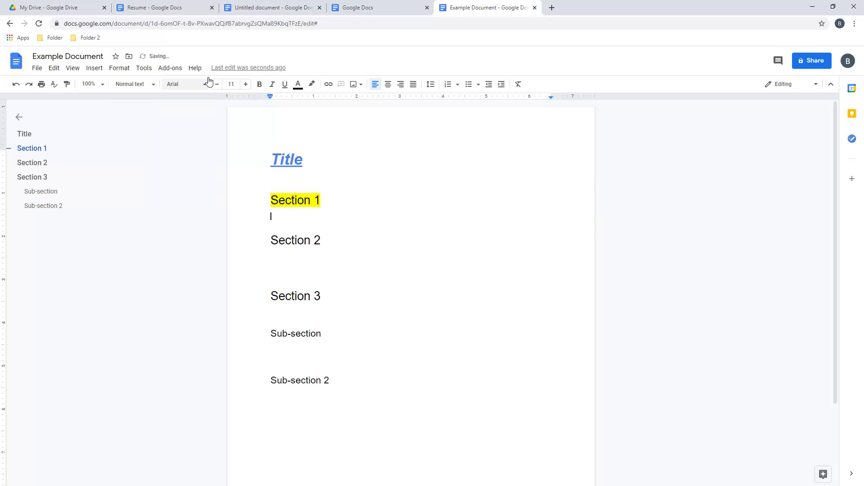
left_click(247, 85)
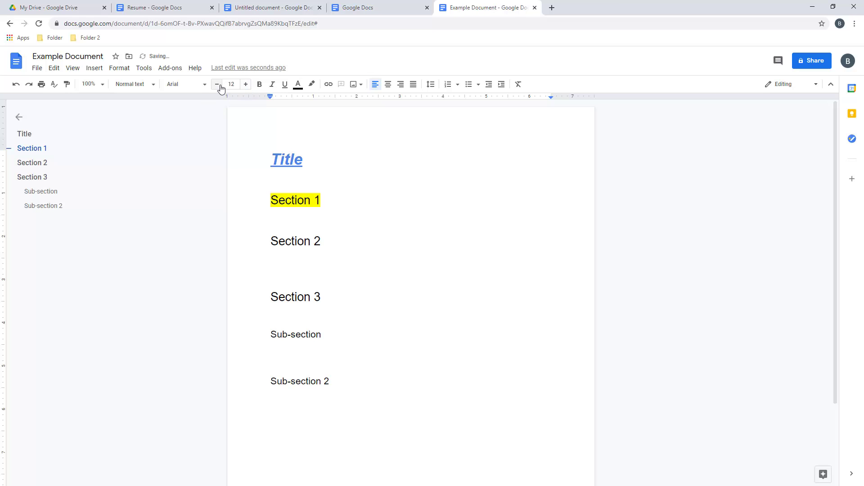
left_click(219, 86)
left_click(245, 85)
left_click(203, 85)
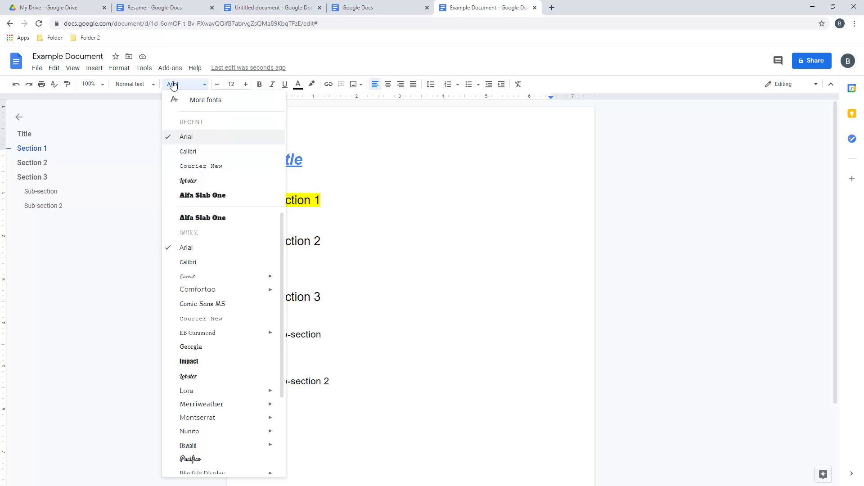
scroll(212, 272, "down", 3)
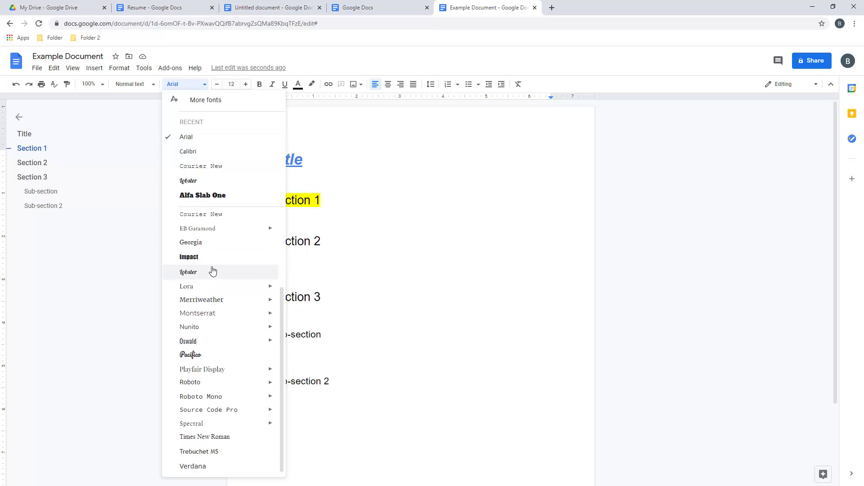
Write 'Here is what this text looks like.' in Times New Roman under Section 1, right-aligned
left_click(211, 438)
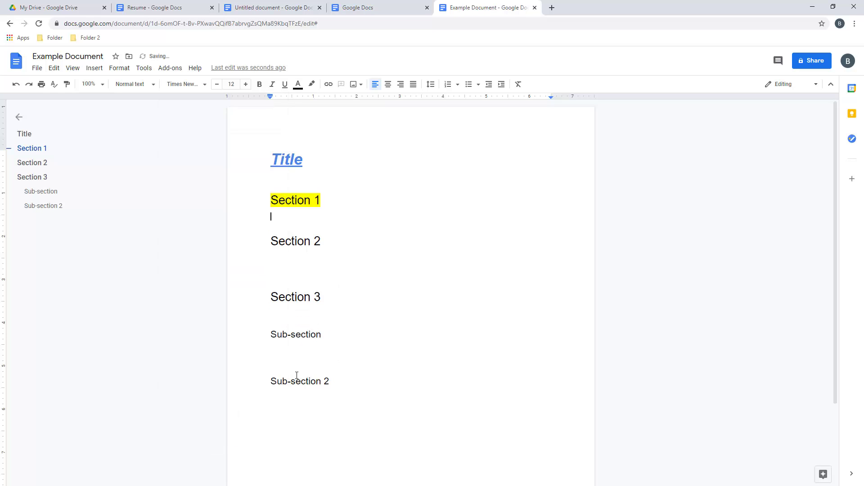
type("Here is what this text looks like.")
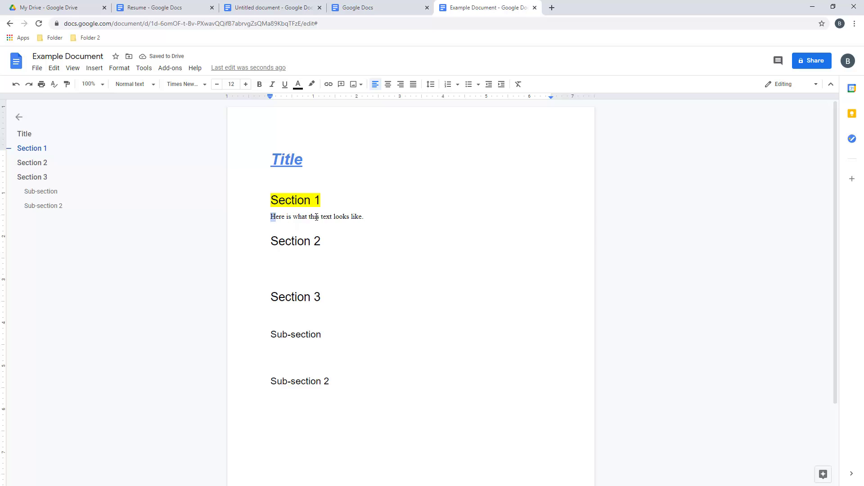
left_click_drag(270, 216, 368, 218)
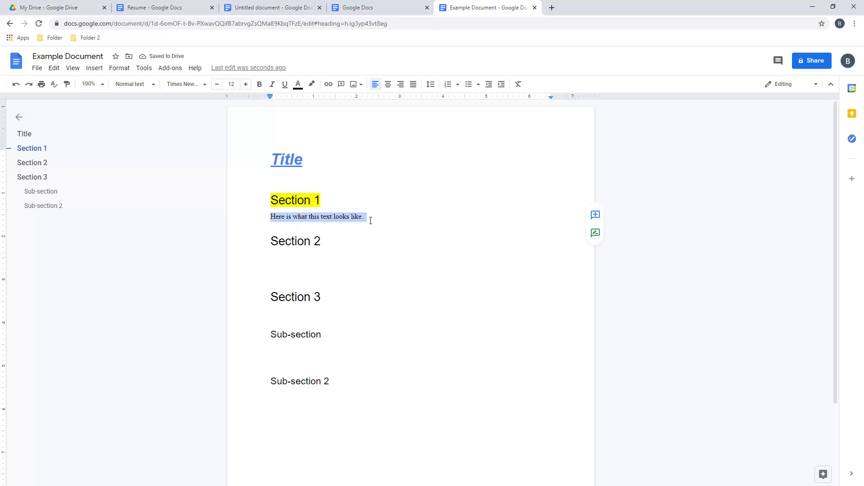
left_click(387, 85)
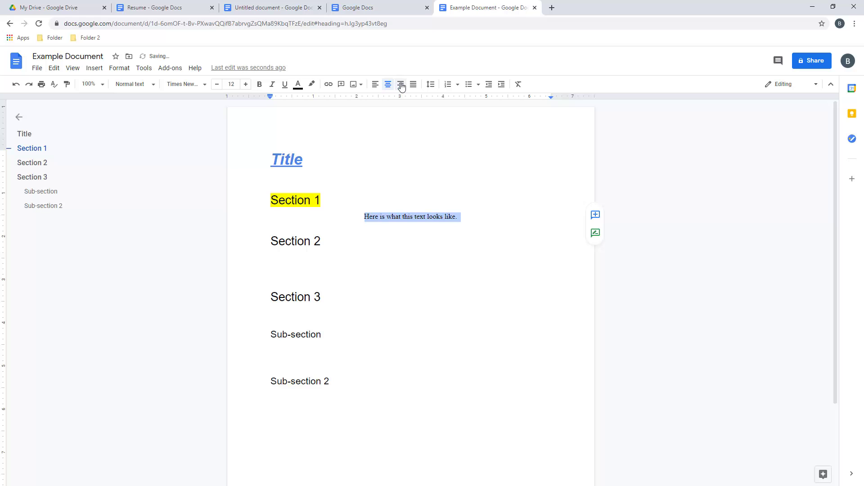
left_click(400, 85)
left_click(353, 392)
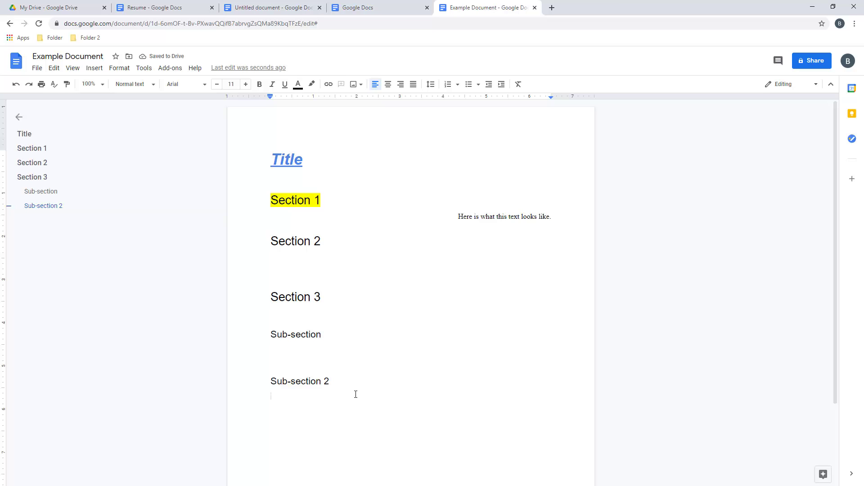
type("Library eboo")
type("ks")
type("applications:")
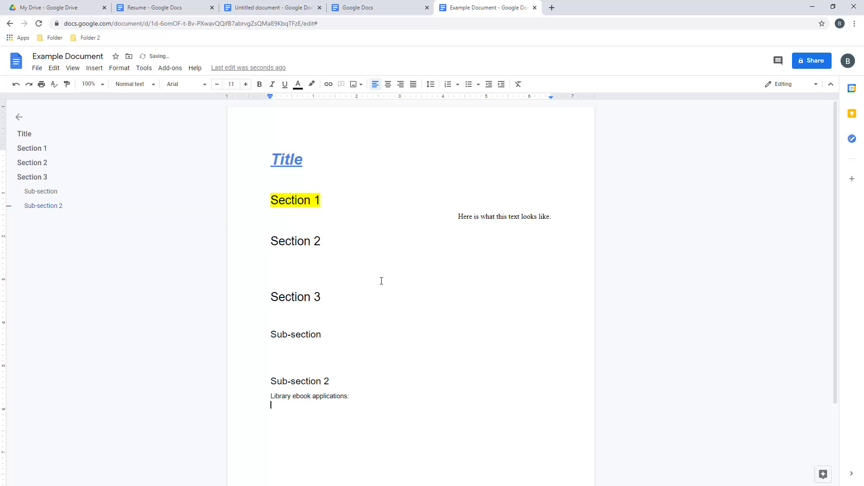
left_click(469, 84)
type("Overdrive")
key("Return")
type("Libby")
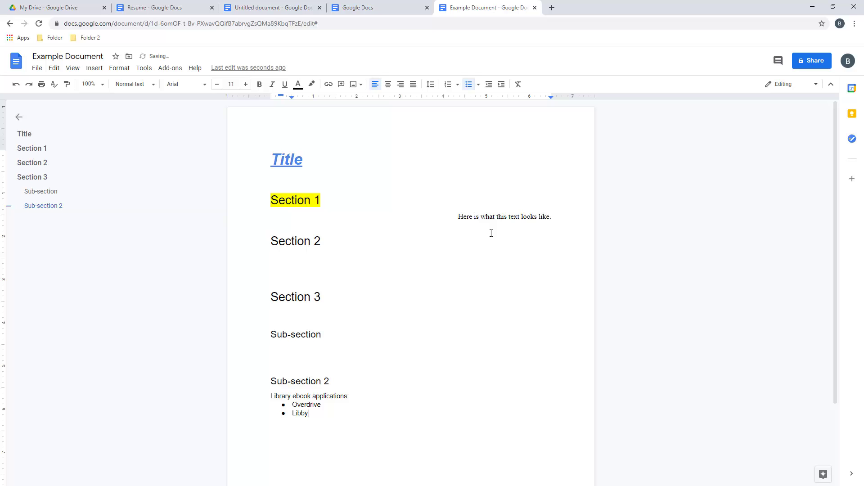
key("Return")
type("https://dlil.overdrive.com")
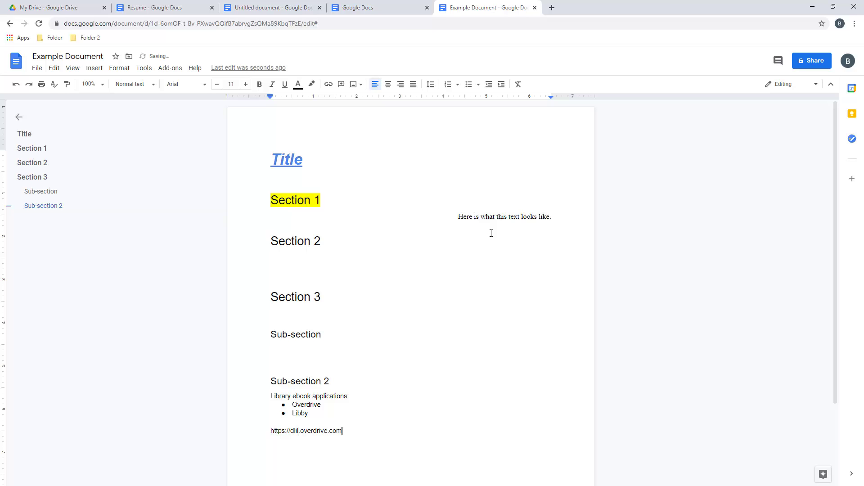
type("/")
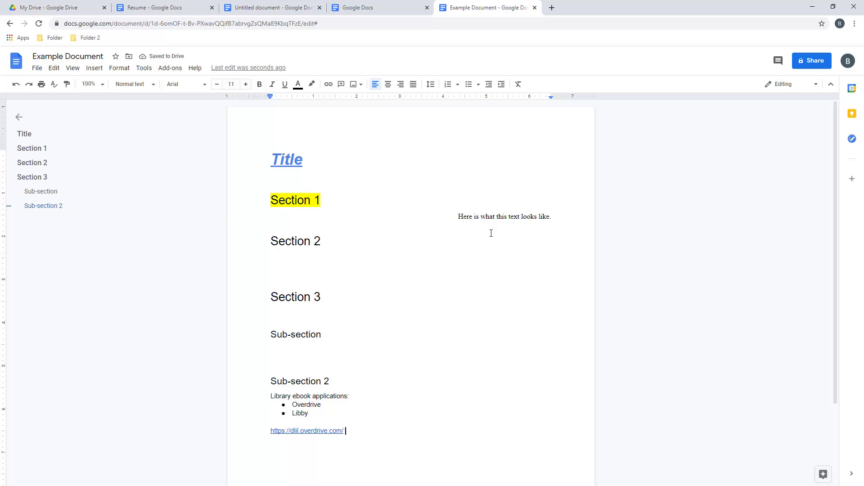
left_click(307, 431)
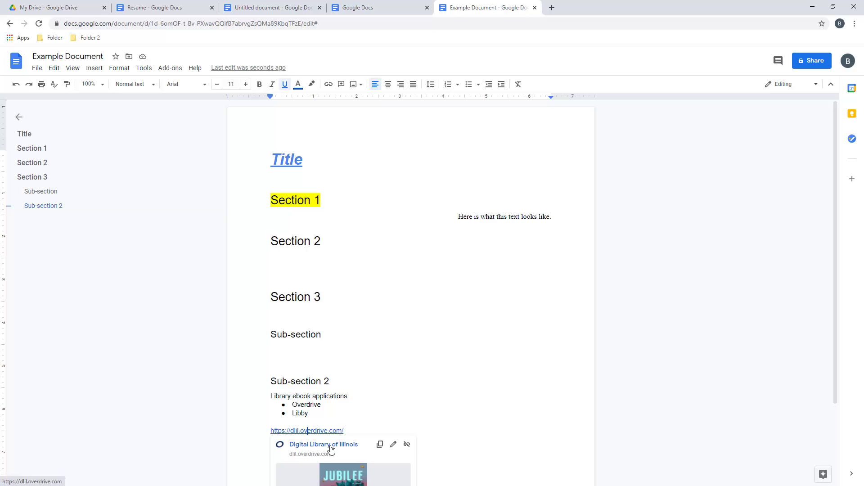
left_click(331, 445)
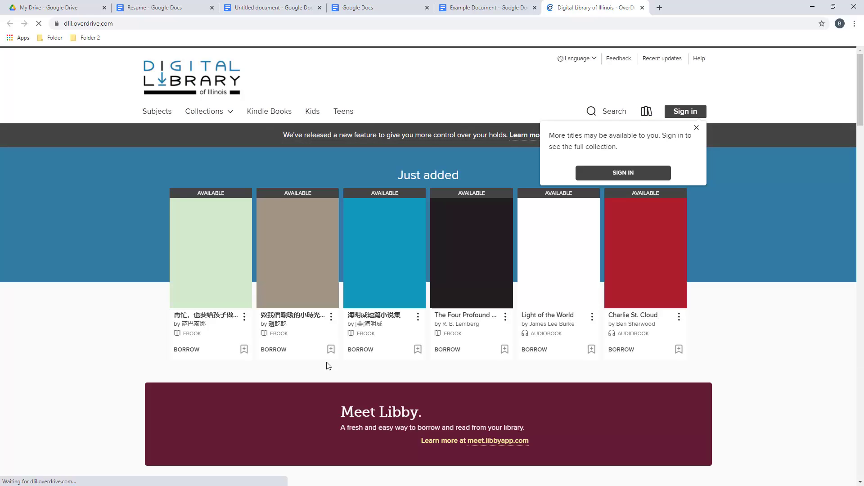
left_click(697, 127)
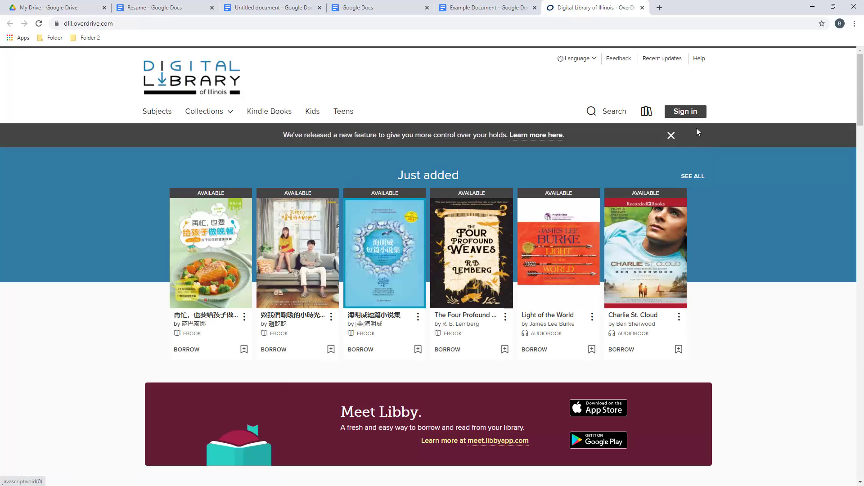
left_click(643, 7)
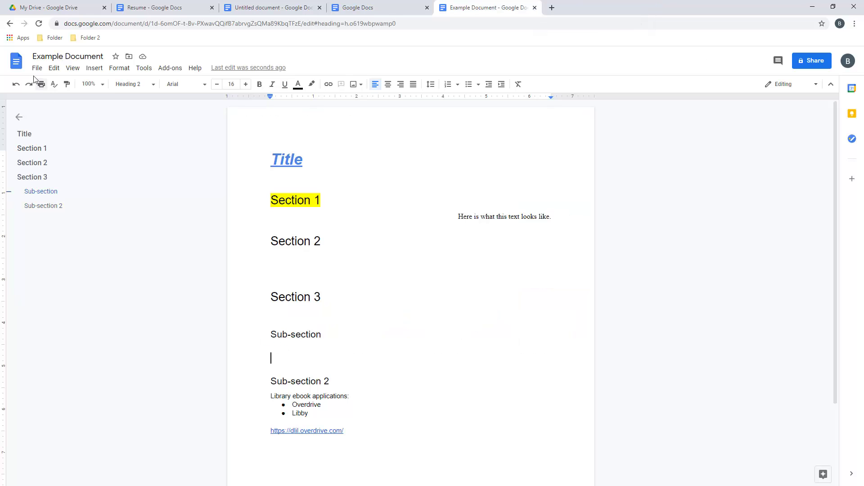
left_click(16, 84)
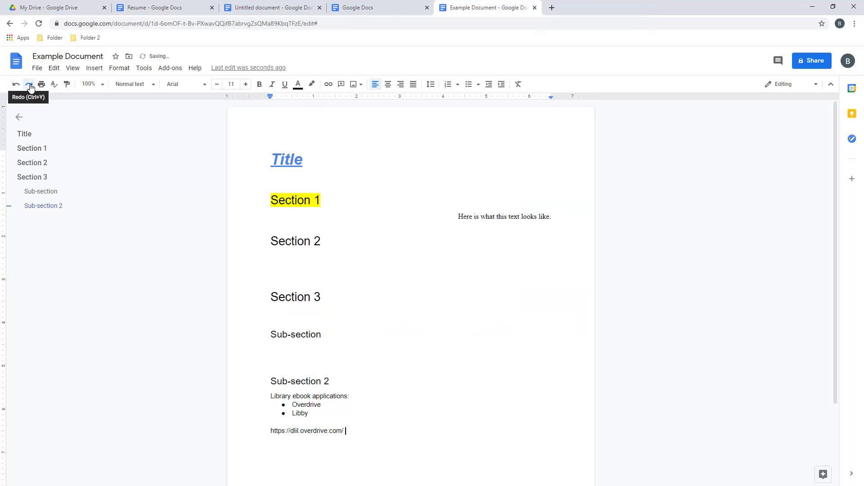
left_click(29, 84)
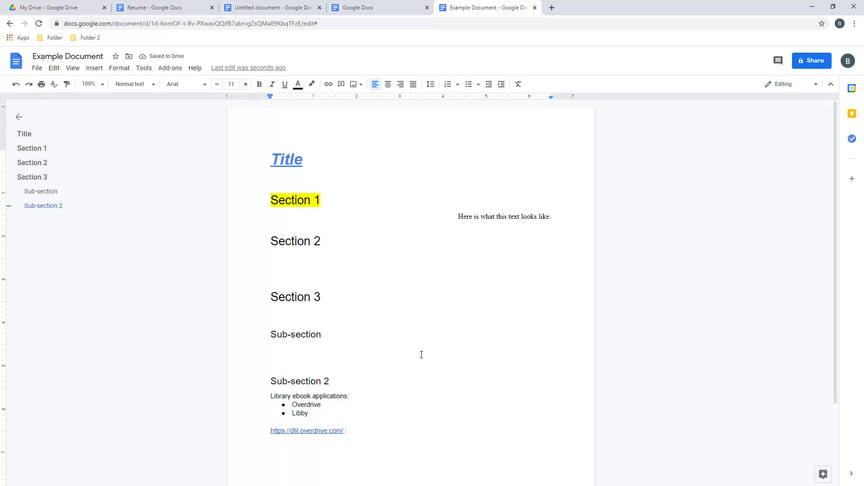
left_click(92, 84)
left_click(92, 120)
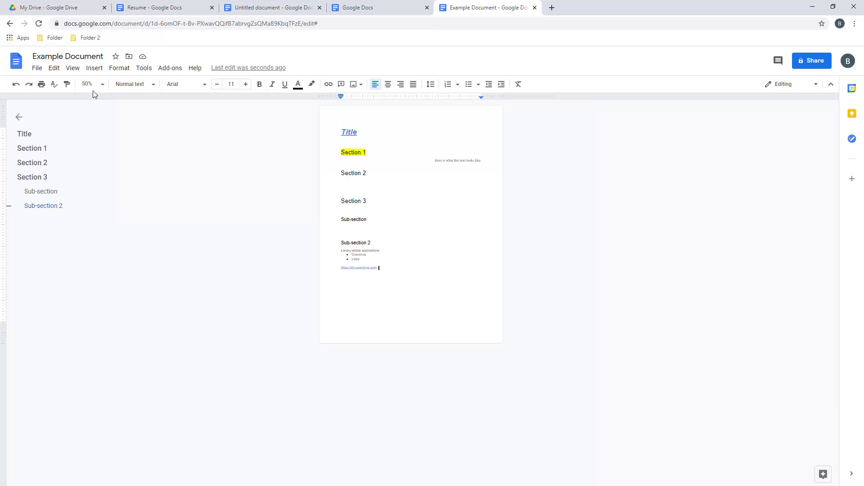
left_click(95, 84)
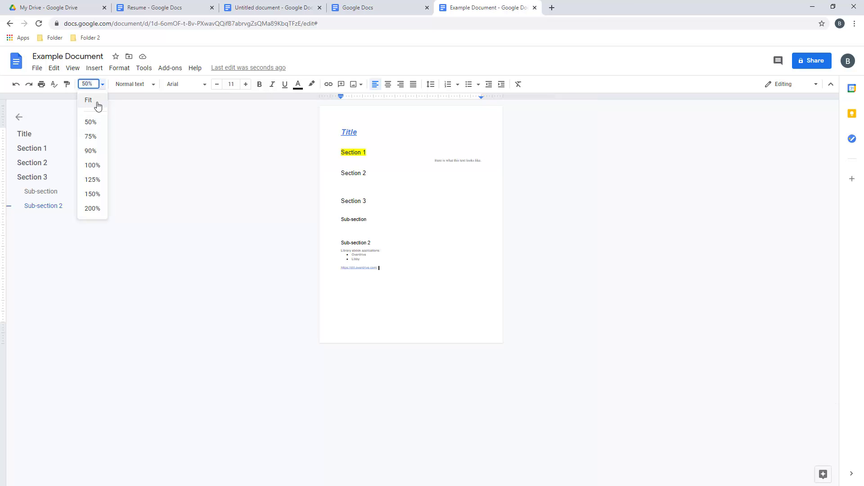
left_click(96, 166)
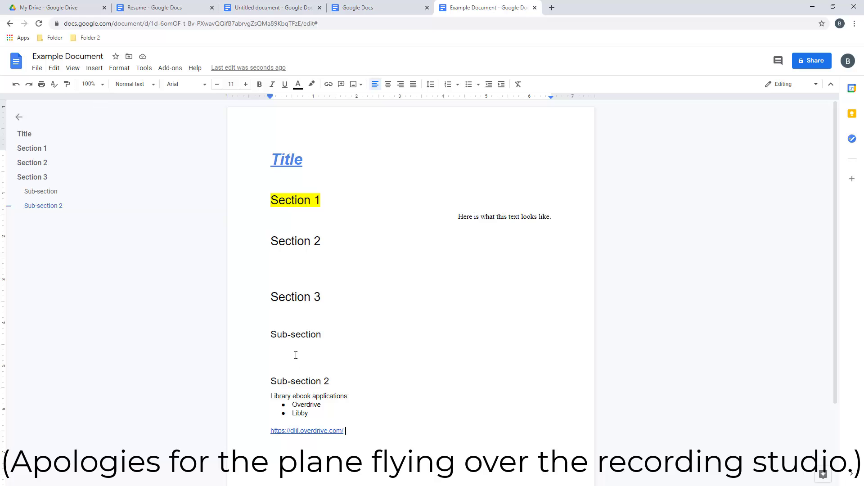
Add a 'Things to do:' numbered list: 'Finish recording about Google Docs.' and 'Edit the video.'
scroll(361, 426, "down", 2)
key("Return")
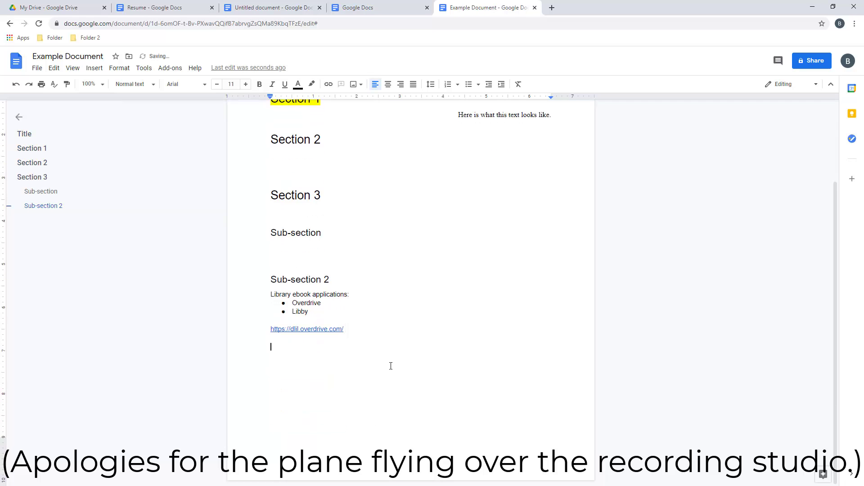
type("Things to do:")
key("Return")
left_click(448, 85)
type("Fin")
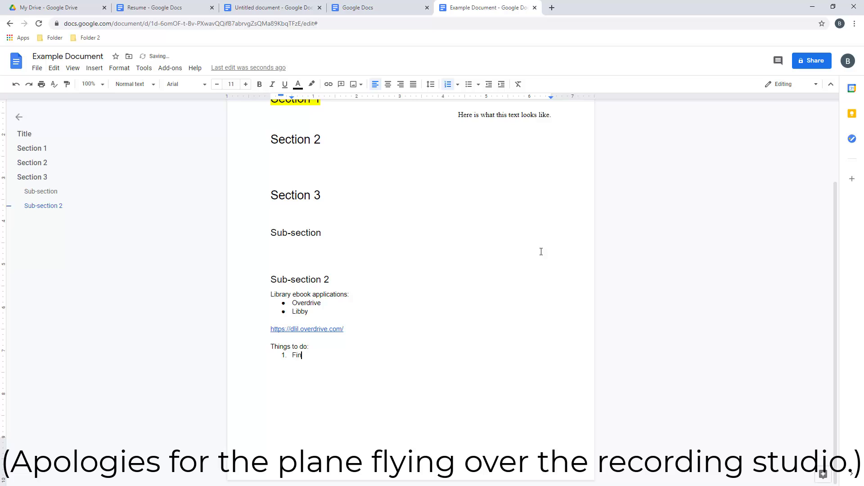
type("ish recording about Google Docs")
key("Return")
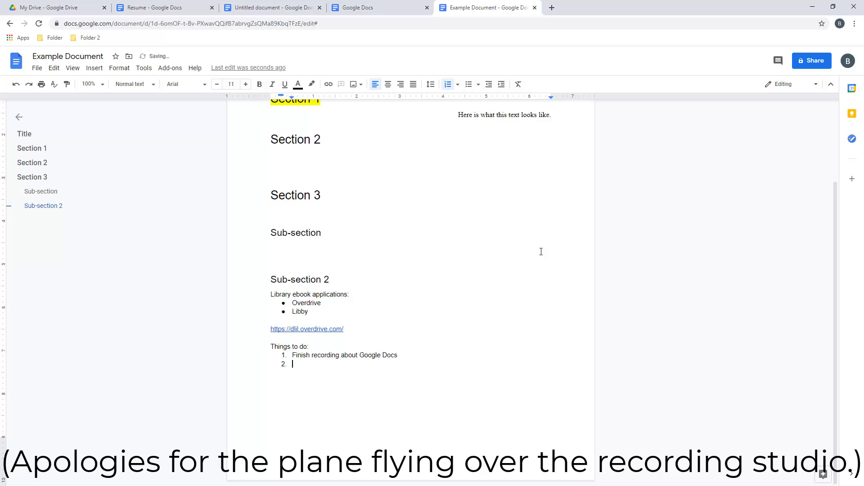
type("Edit the vid")
type(".")
key("End")
type(".")
key("Down")
Remove the stray 'asdflkalkjsf' line typed after the numbered list
key("Return")
key("Return")
type("asdflkalkjsf")
key("Return")
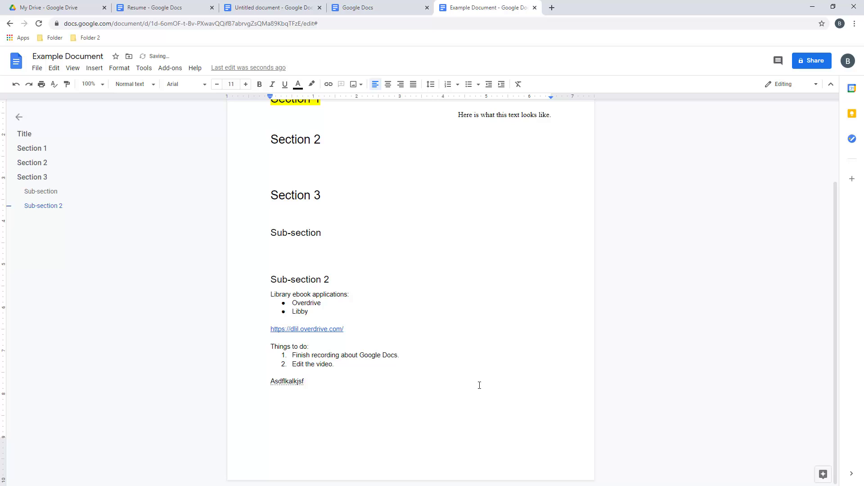
right_click(287, 382)
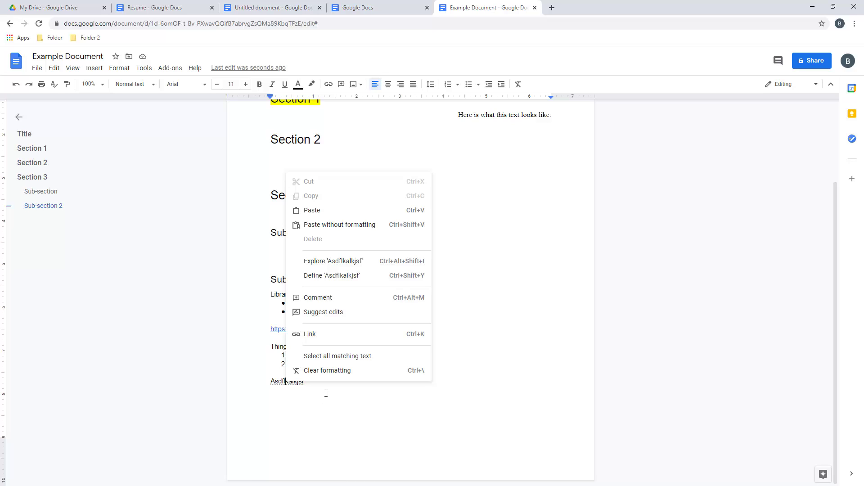
left_click(326, 391)
key("ctrl+z")
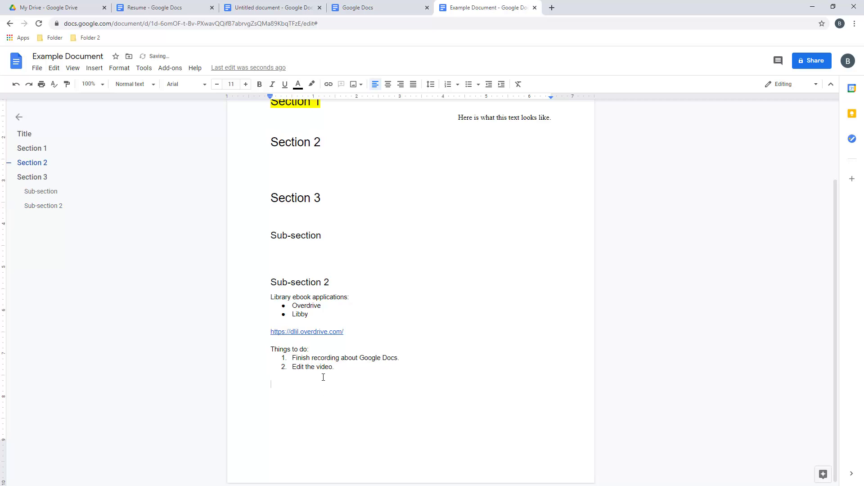
scroll(322, 374, "up", 3)
Comment 'ebooks have been popular during the pandemic.' on the Overdrive and Libby bullets
left_click_drag(317, 412, 291, 403)
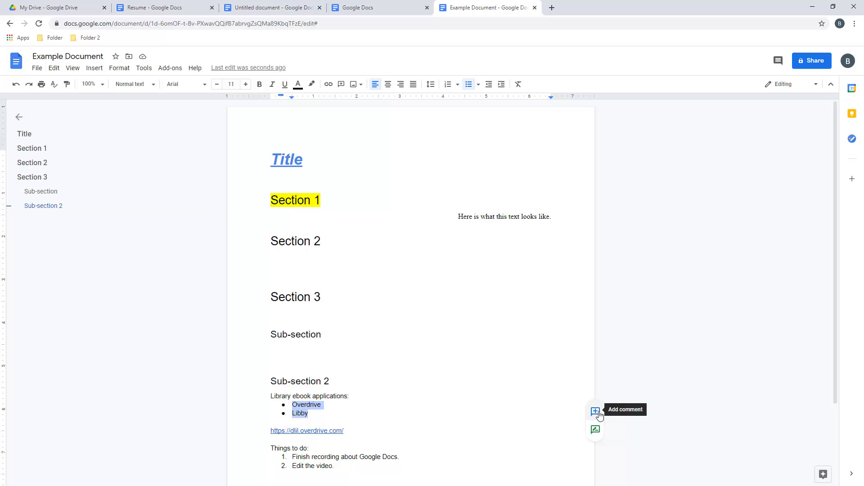
left_click(597, 412)
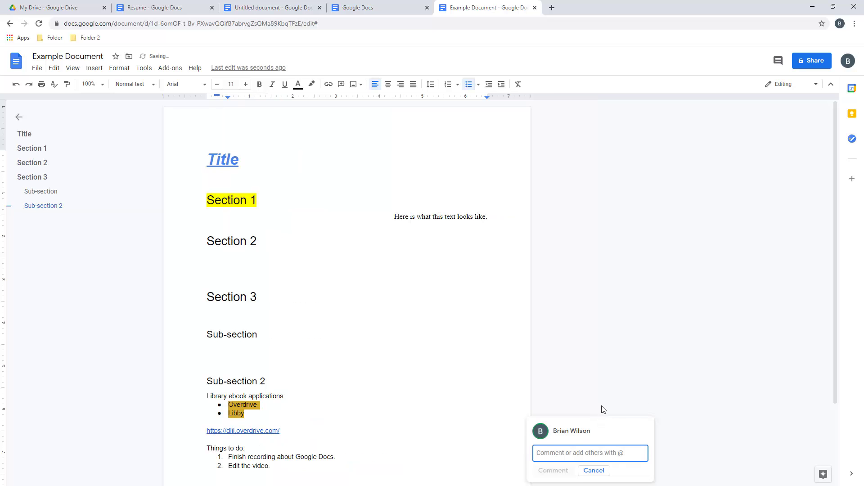
type("ebooks ")
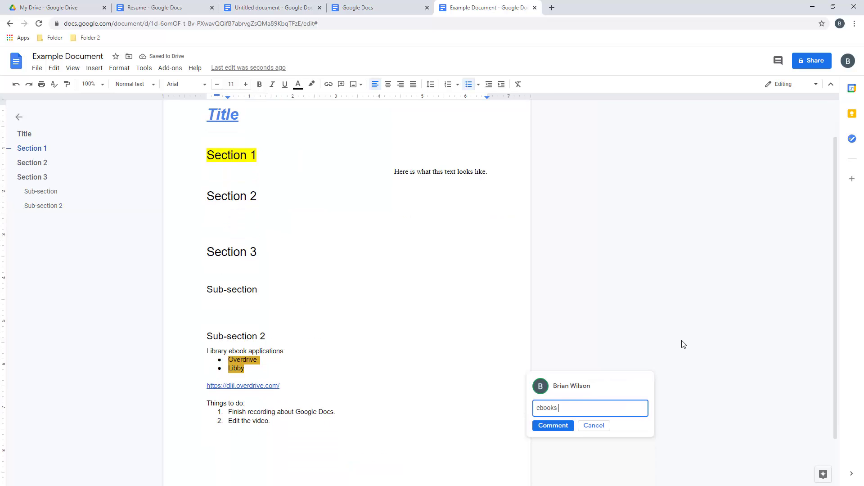
type("have been popular during the pandemic")
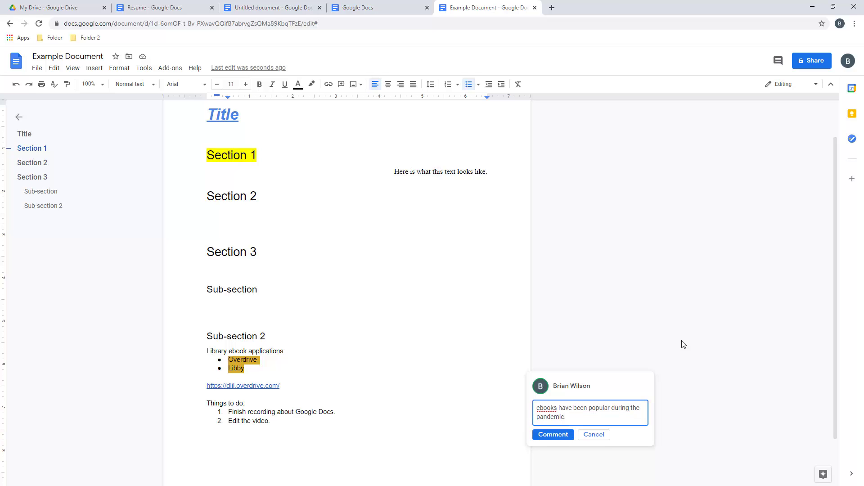
type(".")
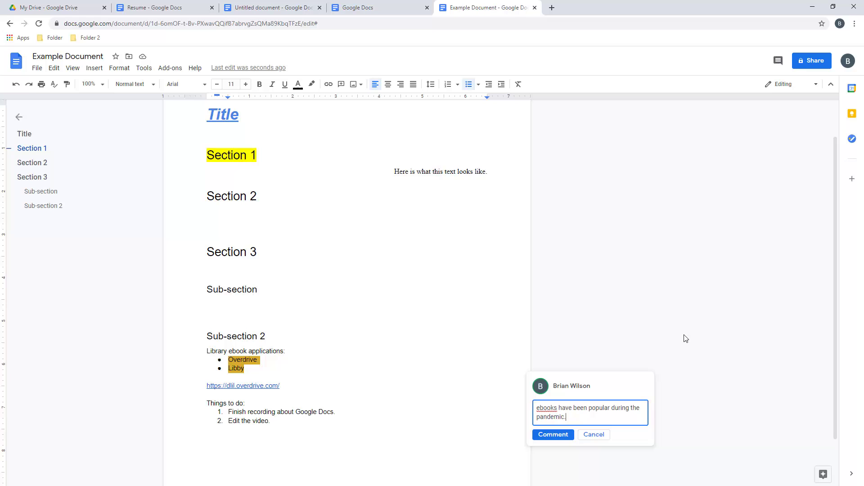
left_click(553, 434)
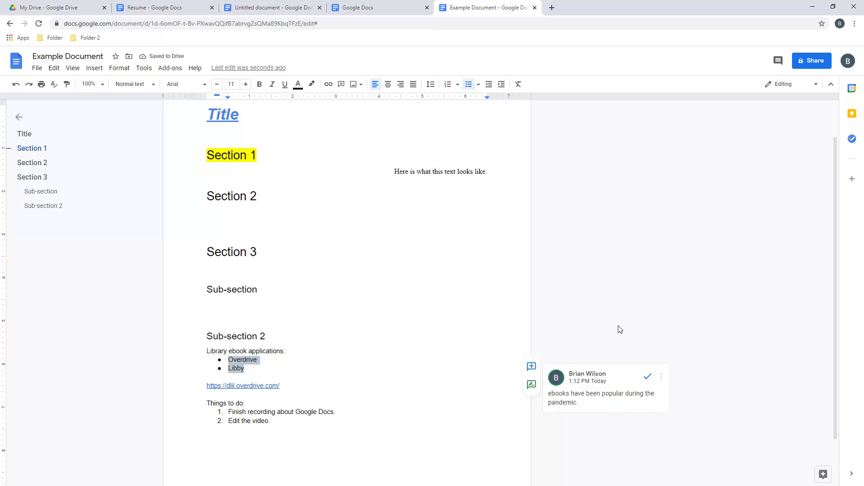
left_click(662, 378)
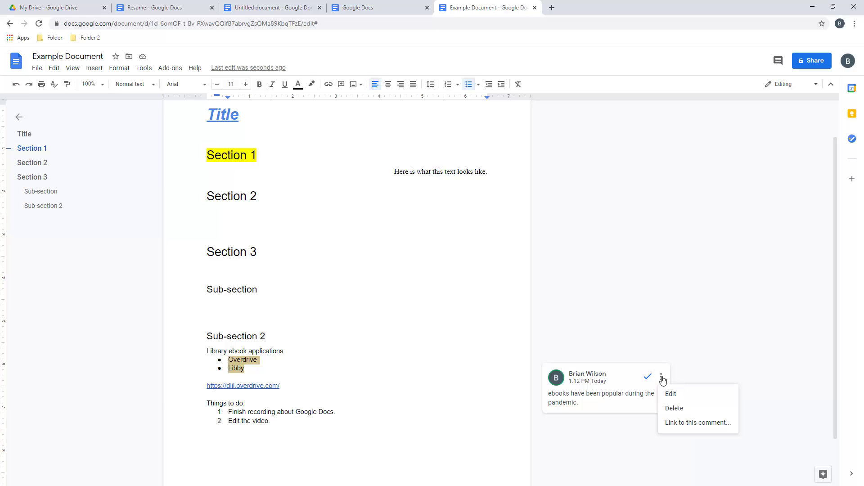
left_click(438, 338)
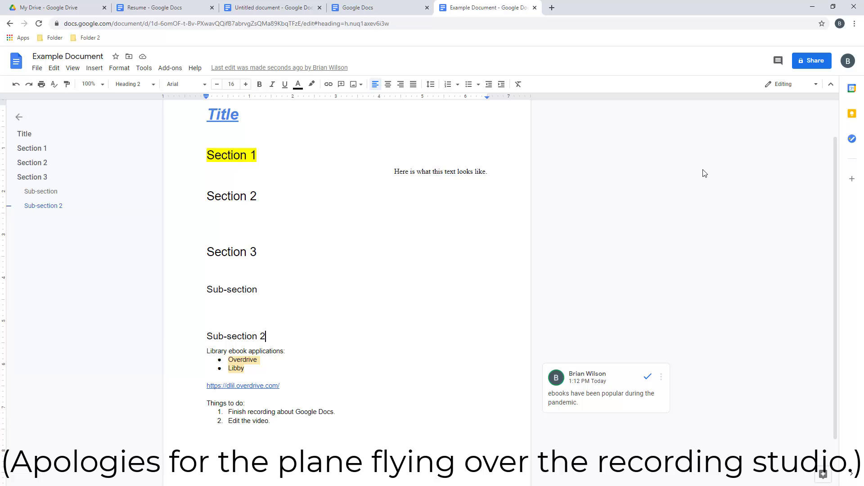
Star the document and move it into the 2021 Drive folder
left_click(36, 68)
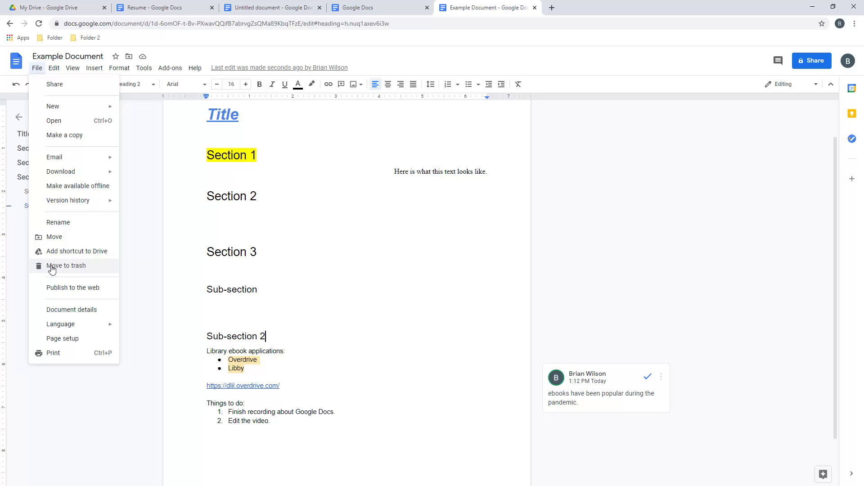
key("Escape")
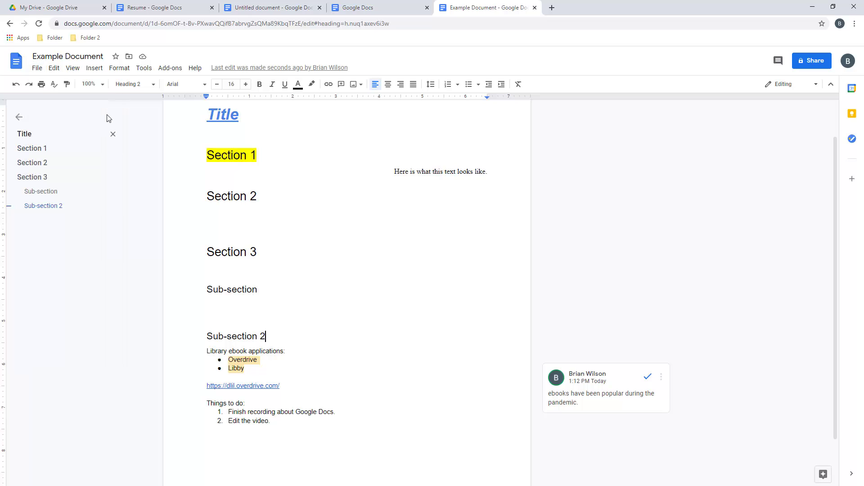
left_click(115, 57)
left_click(129, 57)
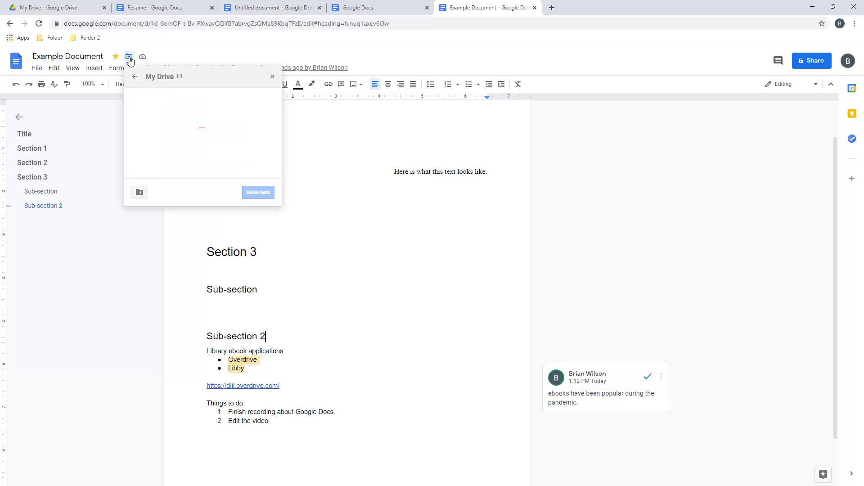
scroll(179, 138, "down", 5)
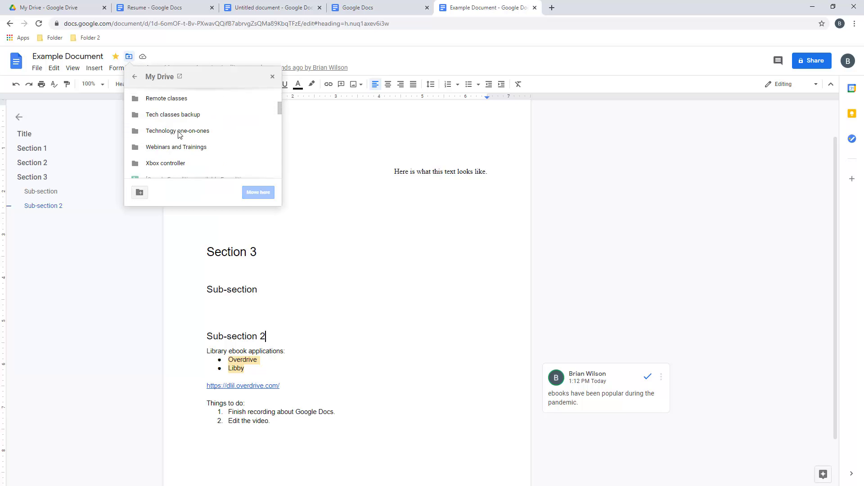
scroll(179, 144, "up", 6)
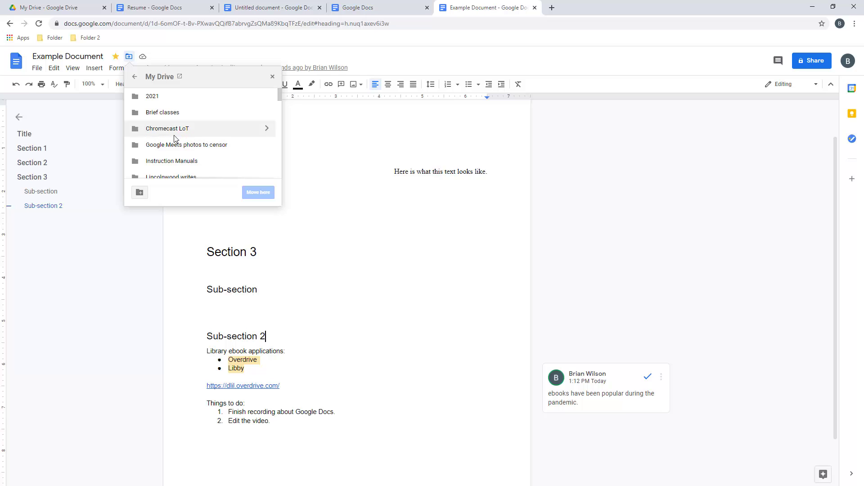
left_click(150, 96)
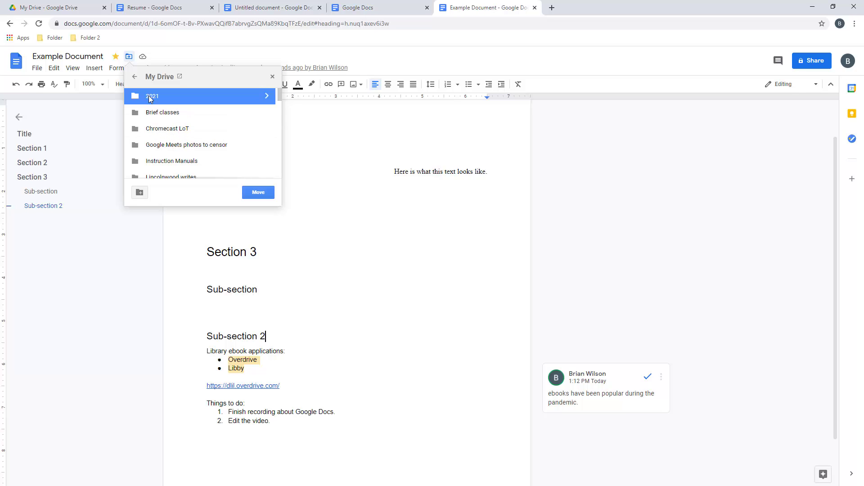
left_click(265, 194)
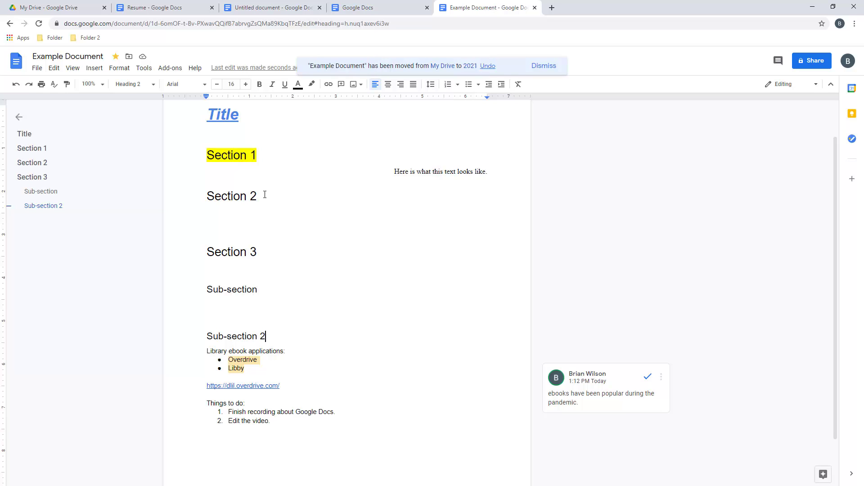
Type 'Section content.' as Normal text on the line under Section 2
left_click(245, 225)
left_click(129, 85)
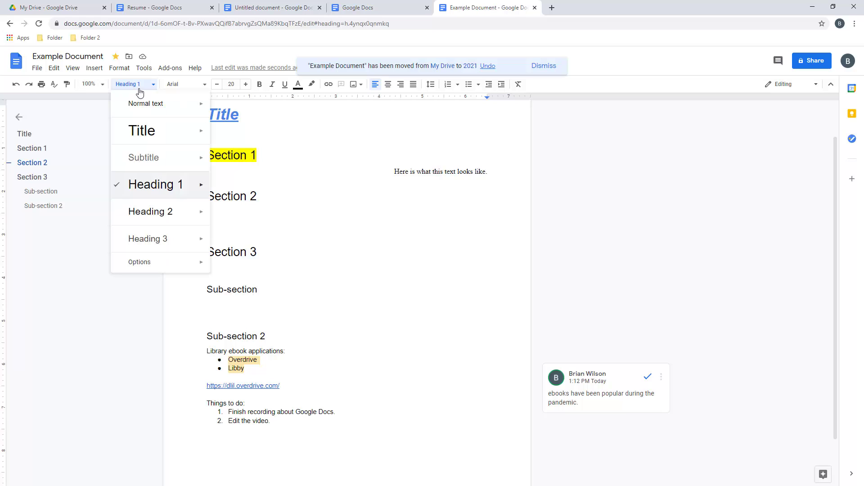
left_click(140, 108)
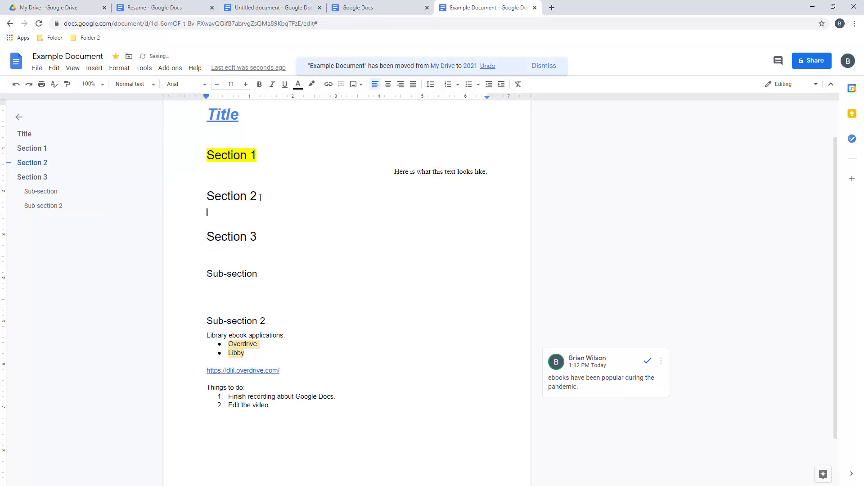
type("Section content.")
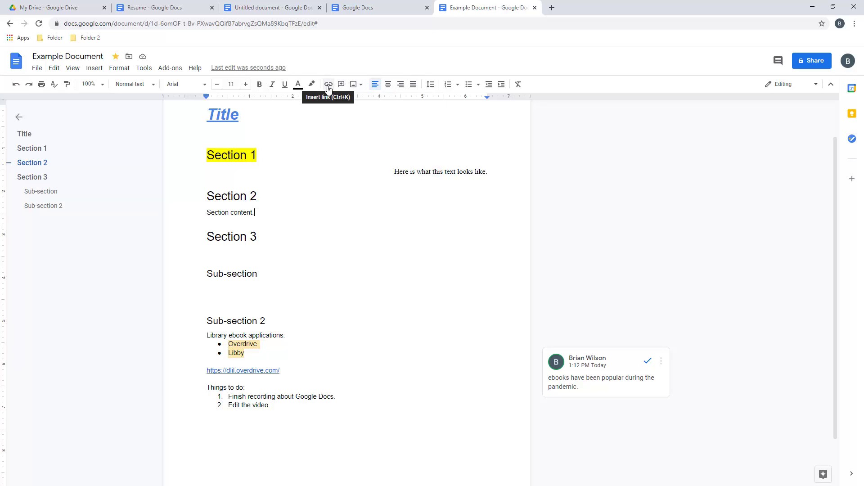
Try adding a suggested colleague as Editor in the sharing dialog, then cancel without inviting
left_click(803, 64)
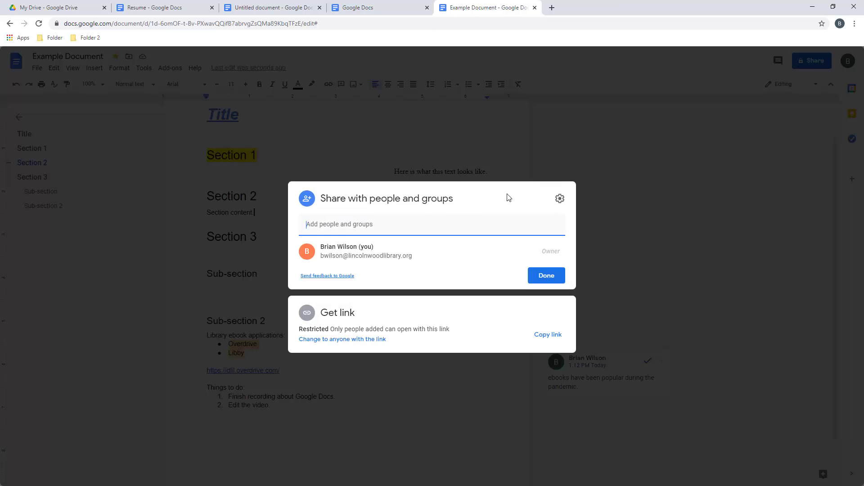
left_click(409, 225)
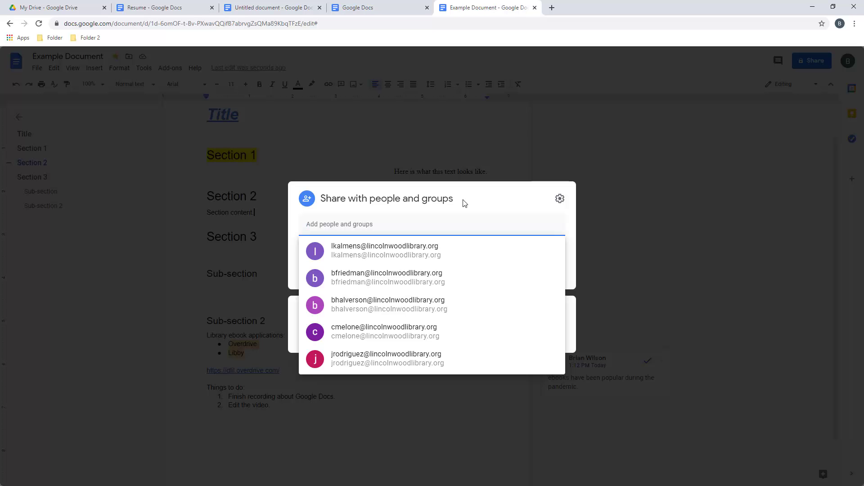
left_click(409, 253)
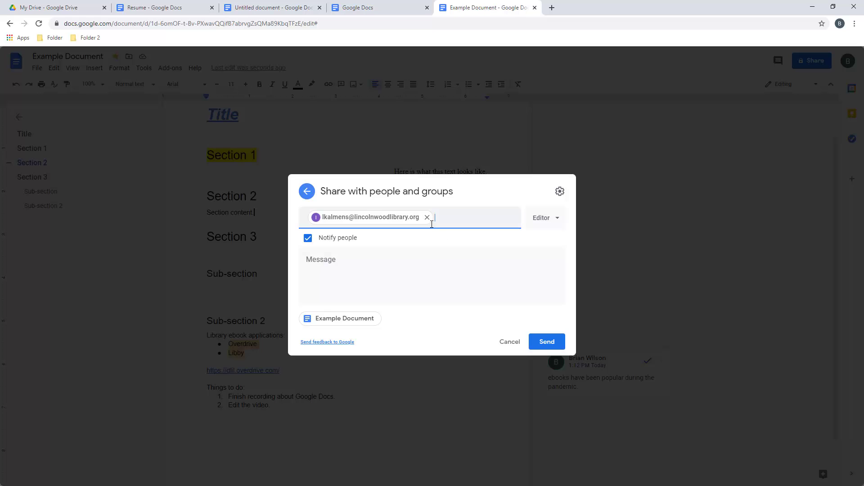
left_click(554, 220)
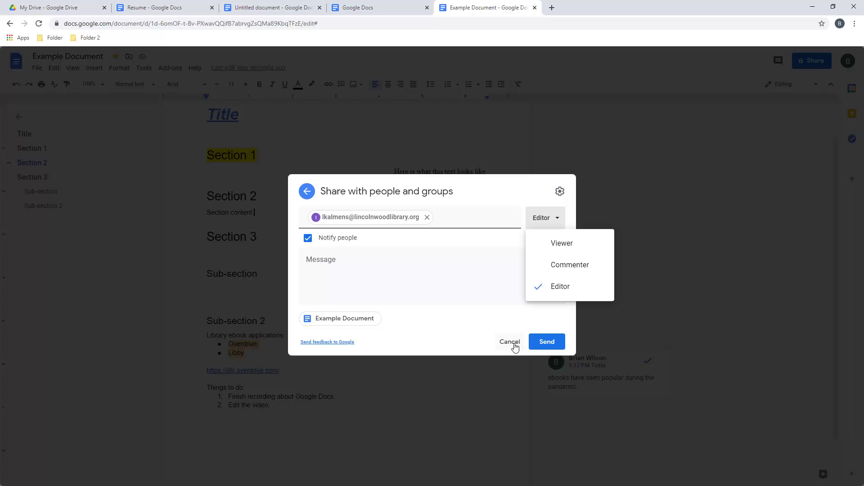
left_click(561, 193)
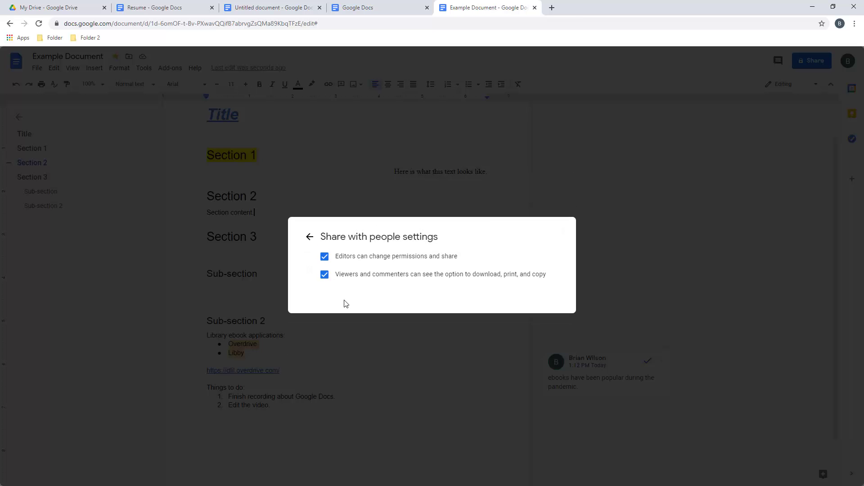
left_click(310, 238)
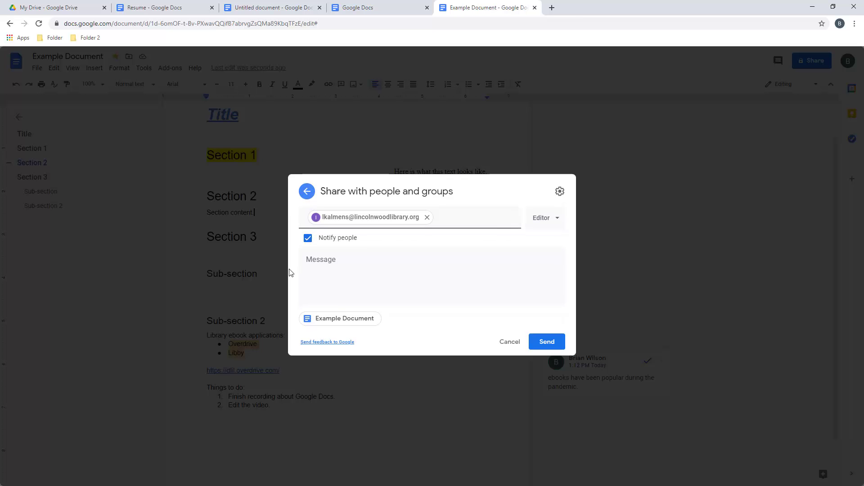
left_click(508, 343)
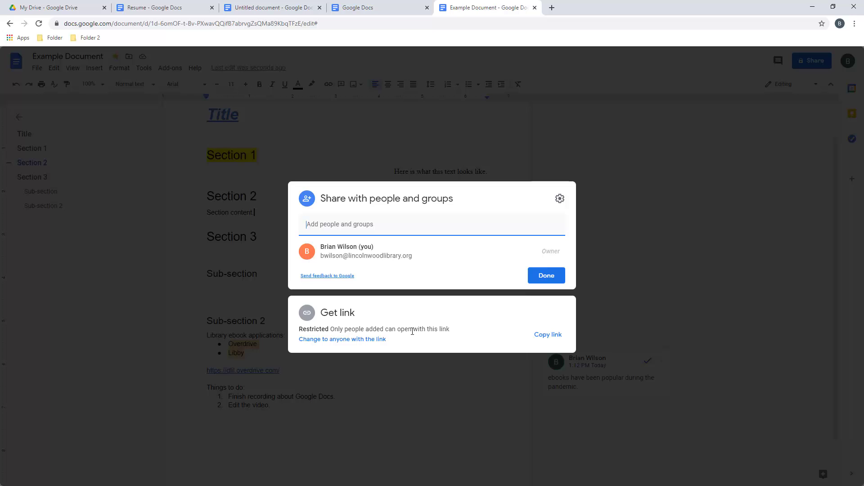
Copy the document's share link and paste it on the last line below the to-do list
left_click(546, 335)
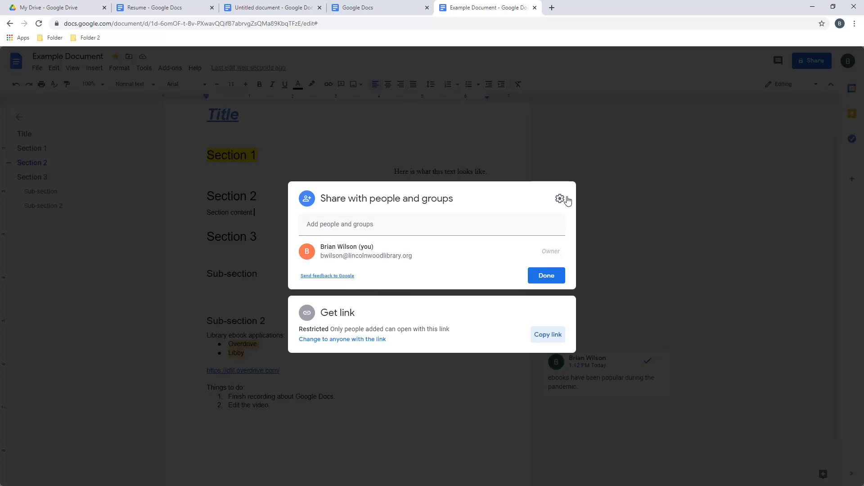
left_click(644, 233)
left_click(303, 436)
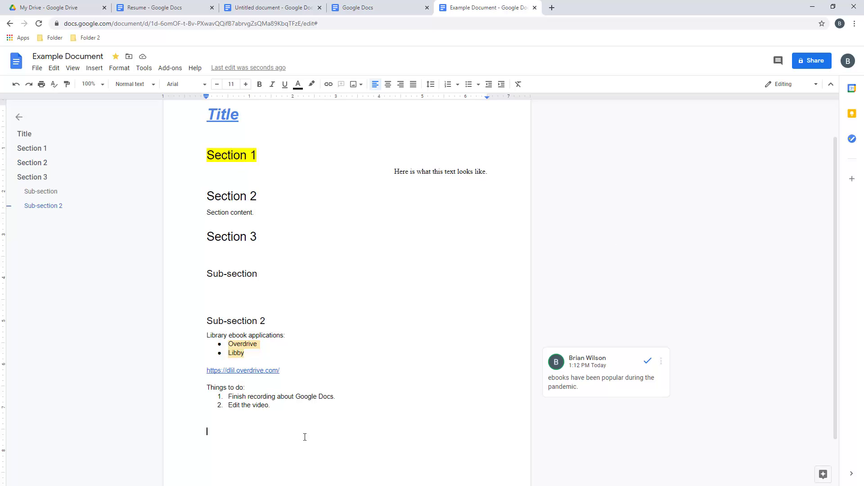
key("ctrl+v")
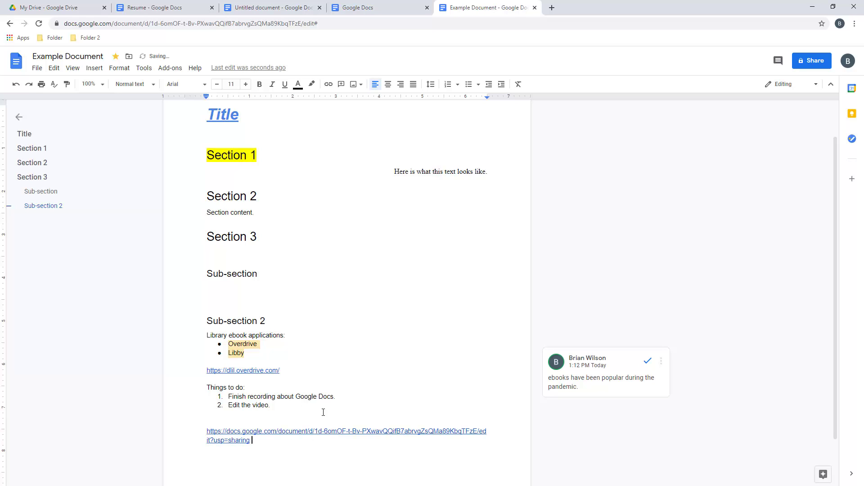
scroll(318, 373, "up", 1)
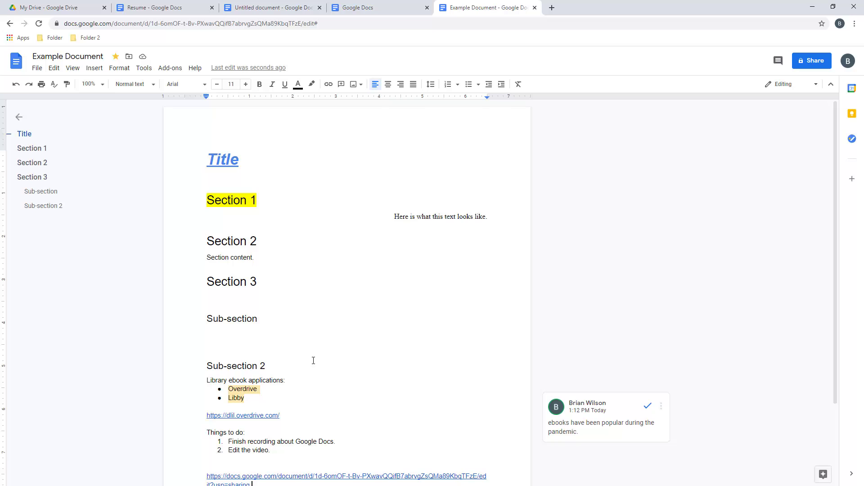
Insert the blue-lit Lincolnwood shopping centre photo from a web image search for 'lincolnwood'
left_click(94, 67)
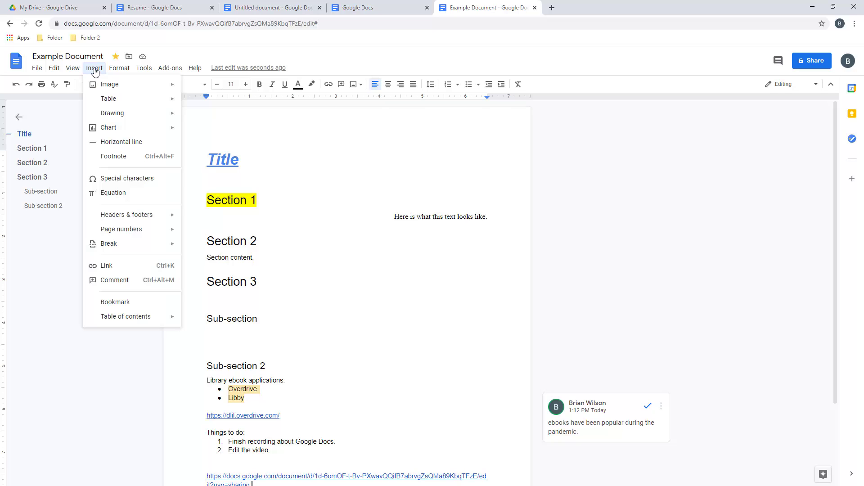
mouse_move(103, 87)
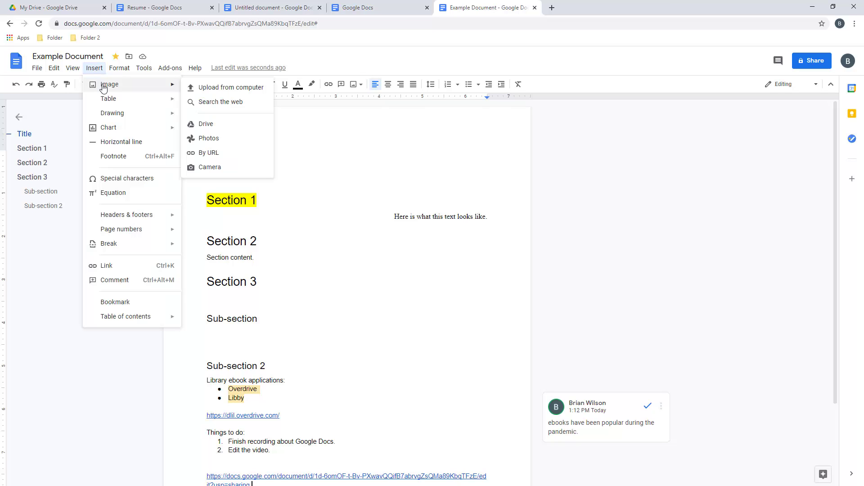
left_click(231, 104)
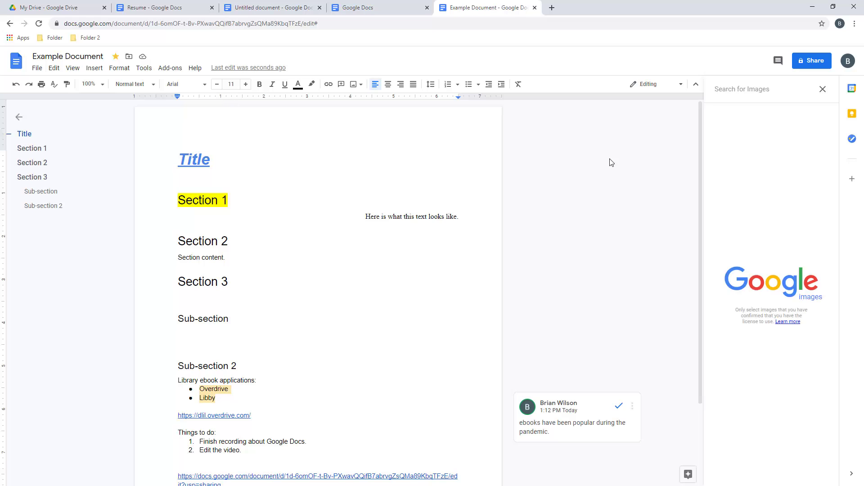
type("lincolnwood")
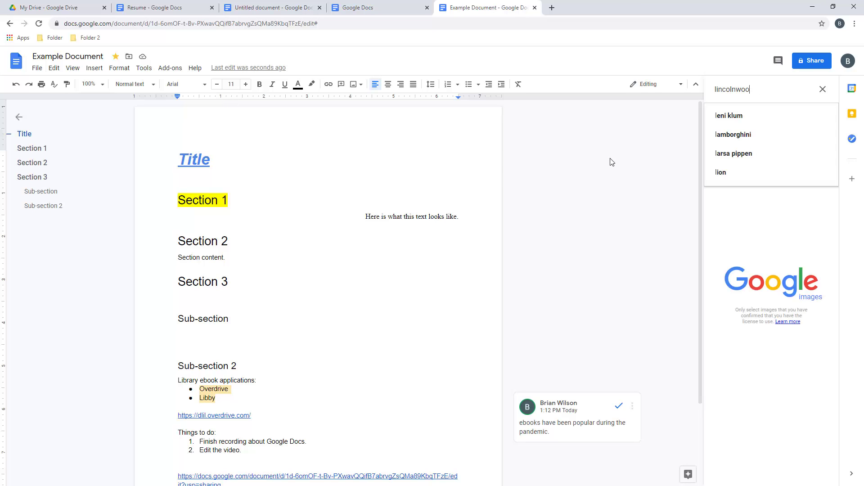
key("Return")
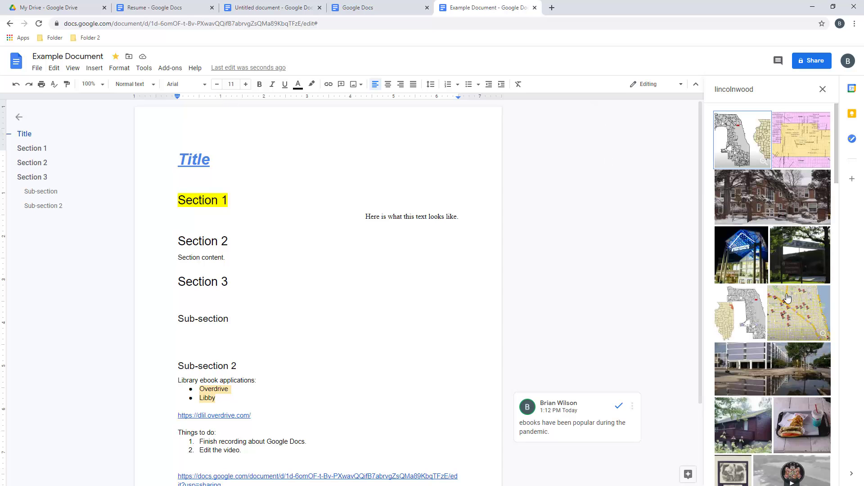
scroll(756, 218, "down", 1)
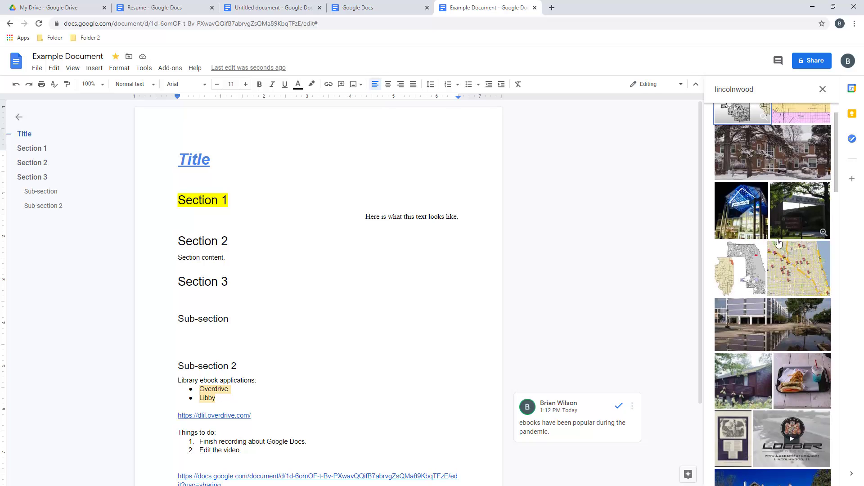
left_click(756, 217)
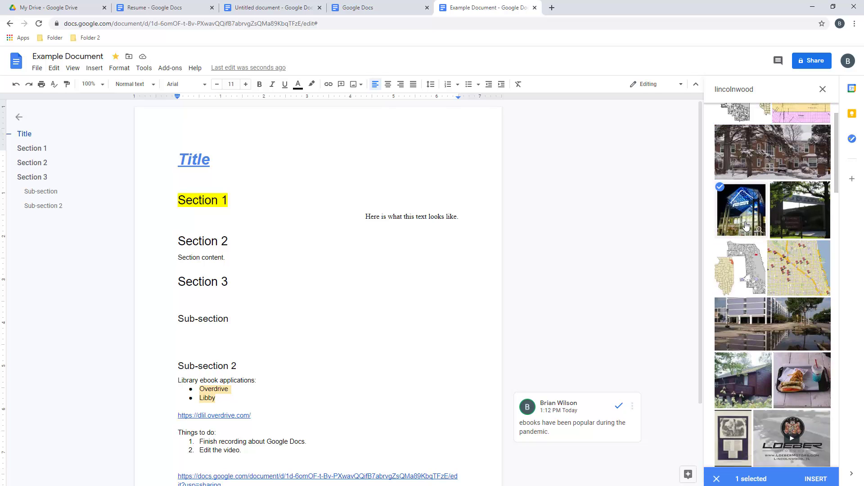
left_click(815, 475)
Select the line 'Here is what this text looks like.'
scroll(378, 284, "down", 10)
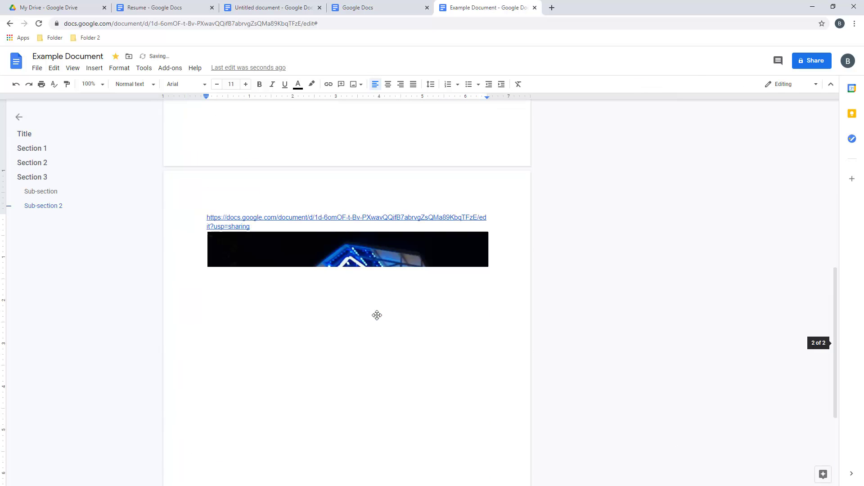
scroll(375, 323, "down", 2)
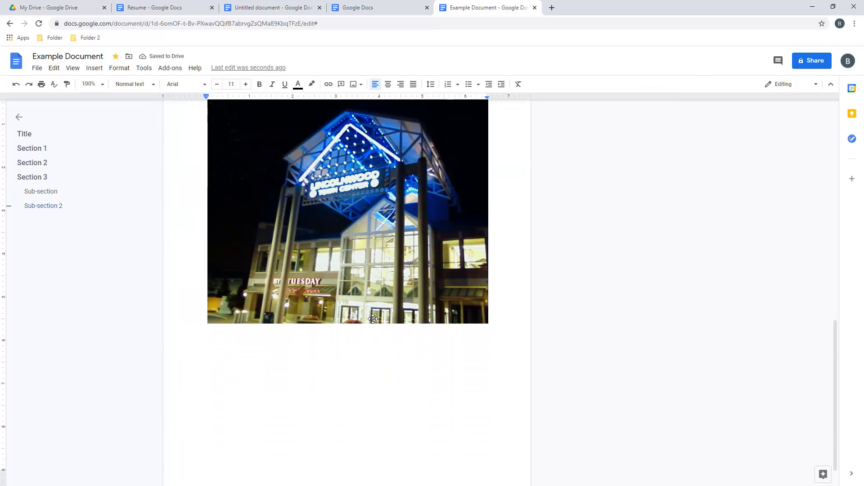
scroll(373, 320, "up", 2)
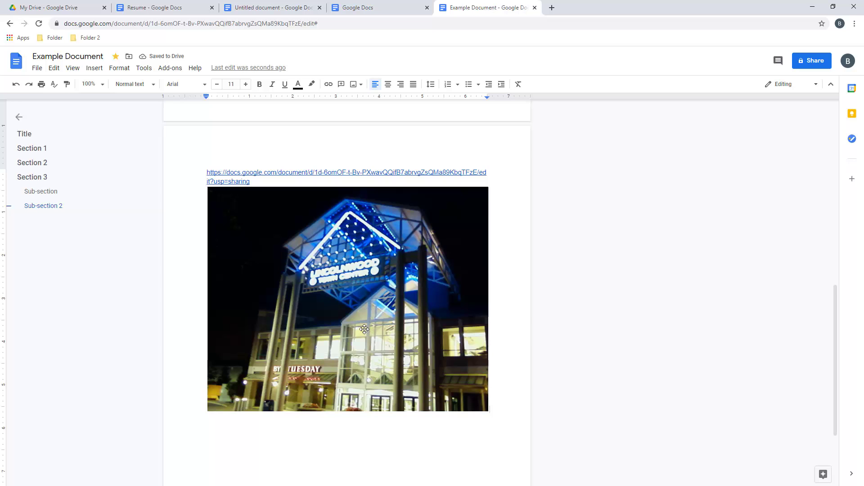
scroll(369, 322, "up", 11)
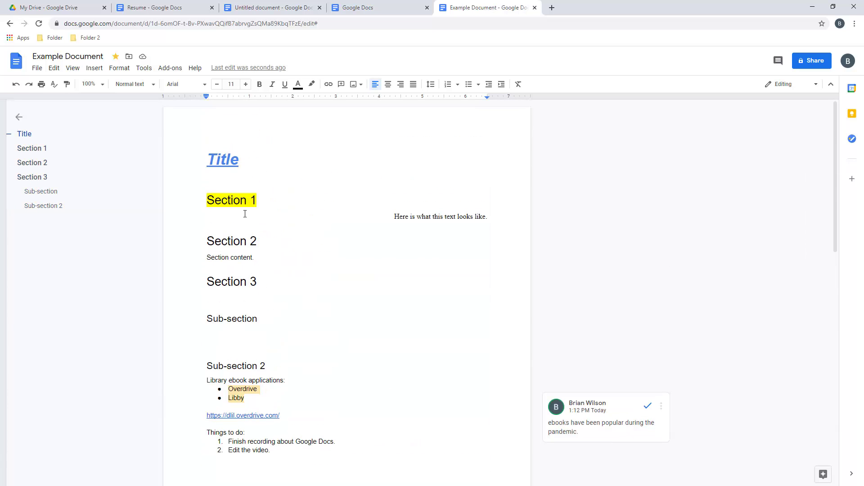
left_click_drag(392, 217, 491, 217)
Left-align the selected line, then create a new blank Google Sheets spreadsheet from Drive
left_click(374, 85)
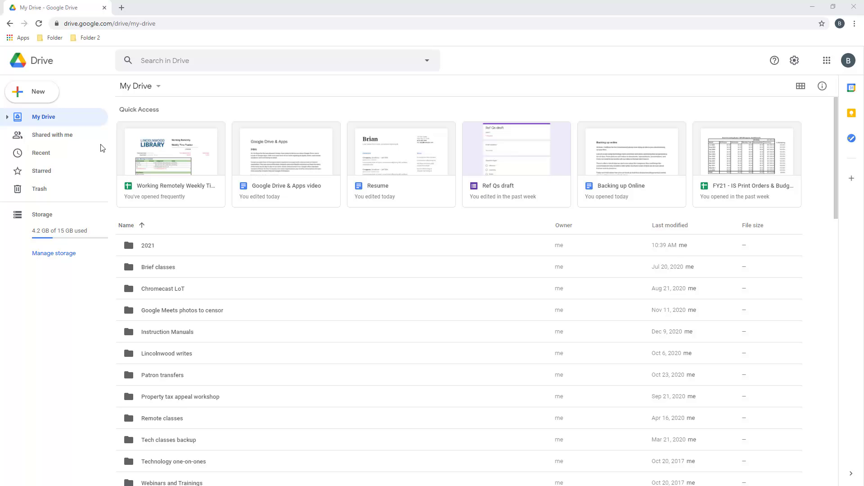
left_click(45, 94)
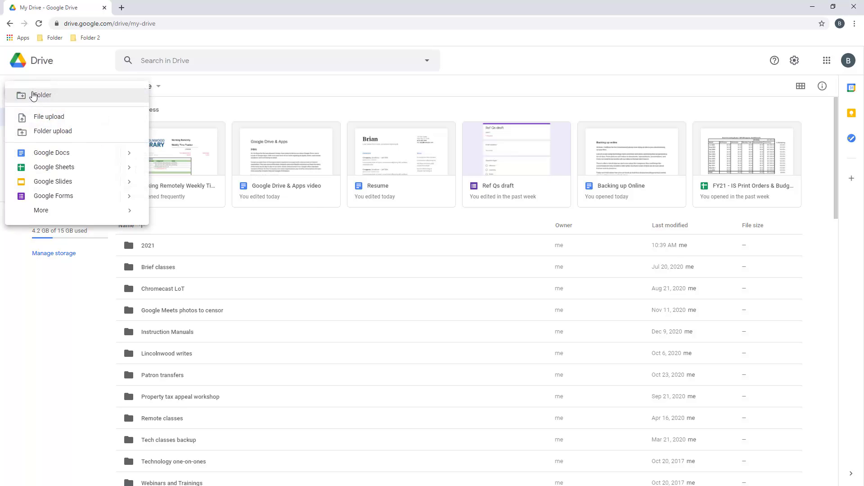
left_click(48, 167)
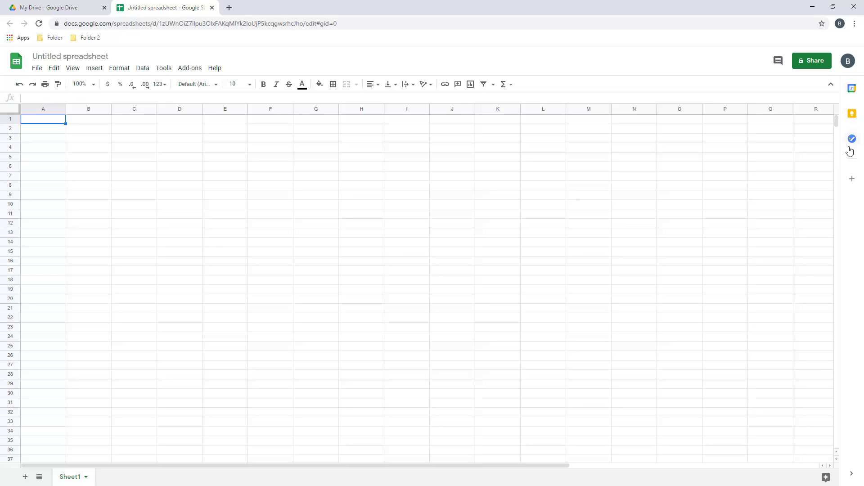
left_click(36, 69)
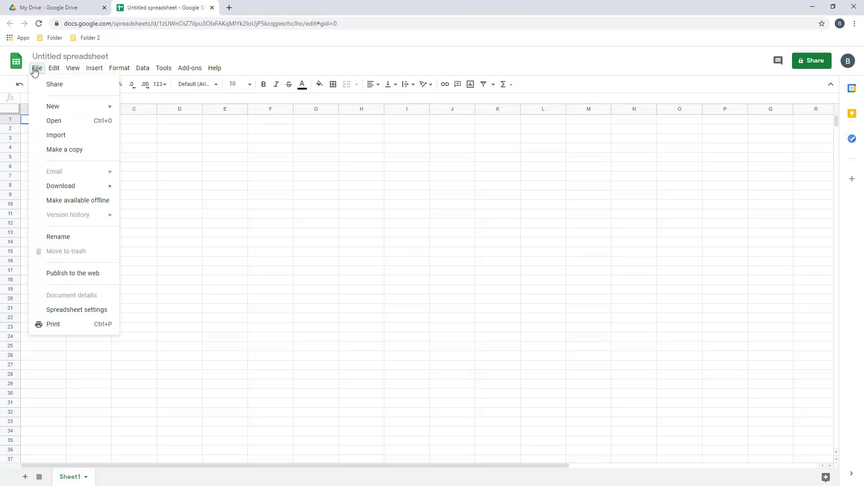
mouse_move(54, 185)
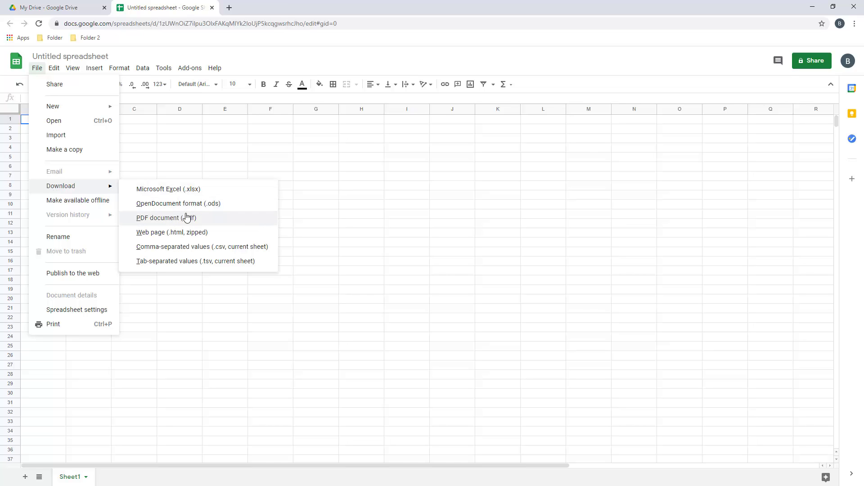
left_click(196, 160)
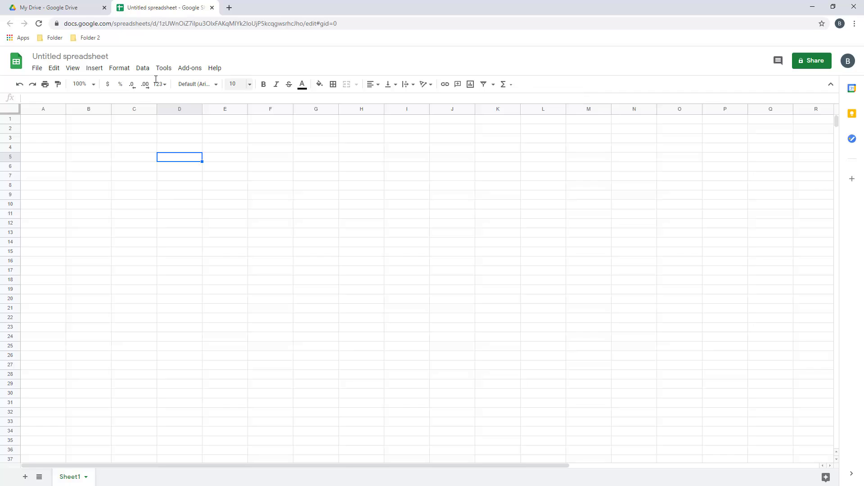
left_click(37, 70)
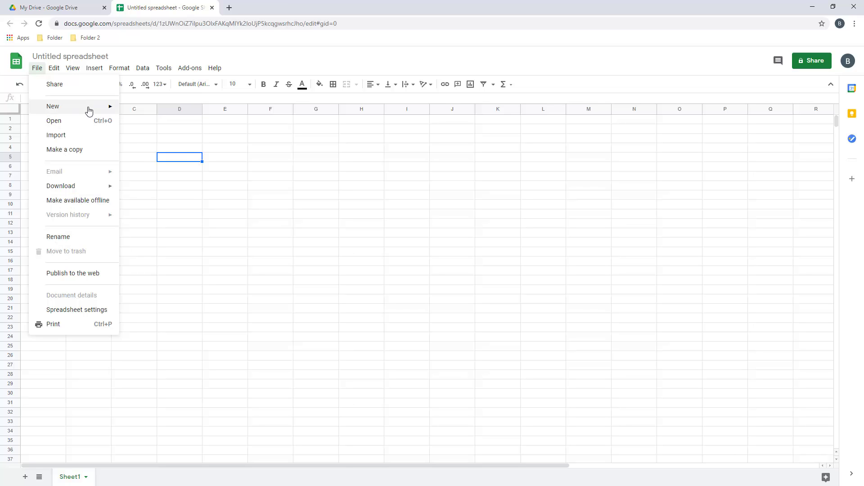
mouse_move(60, 71)
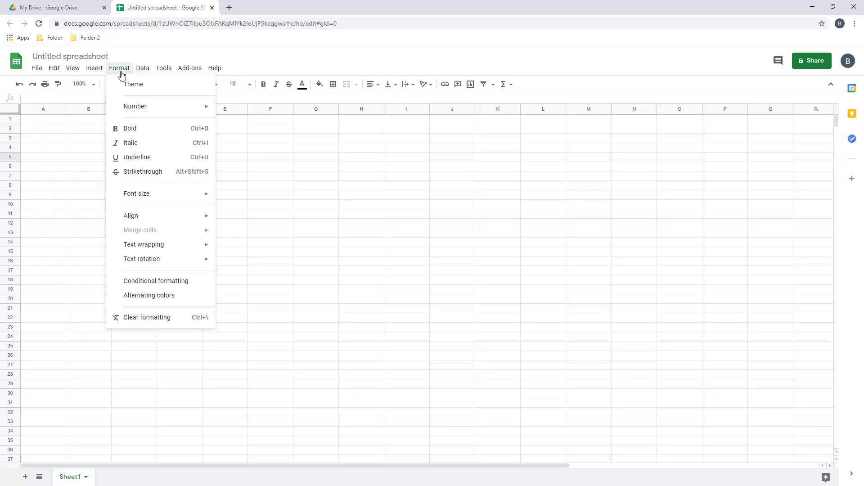
mouse_move(141, 71)
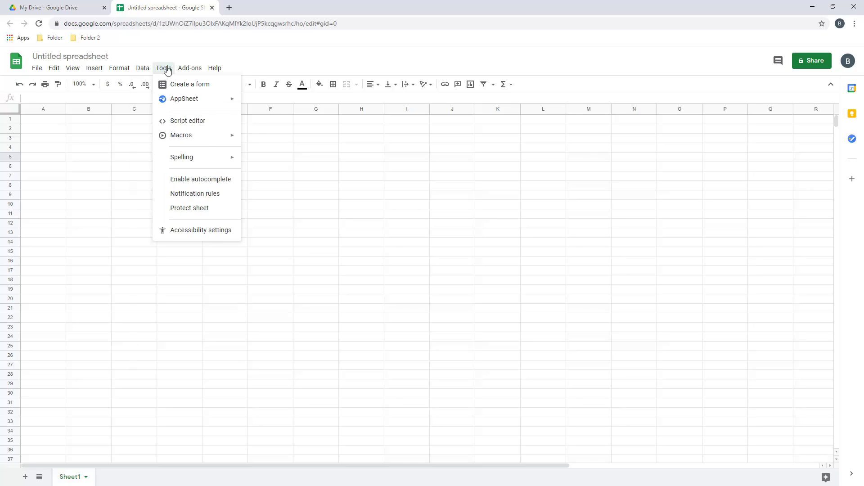
mouse_move(220, 72)
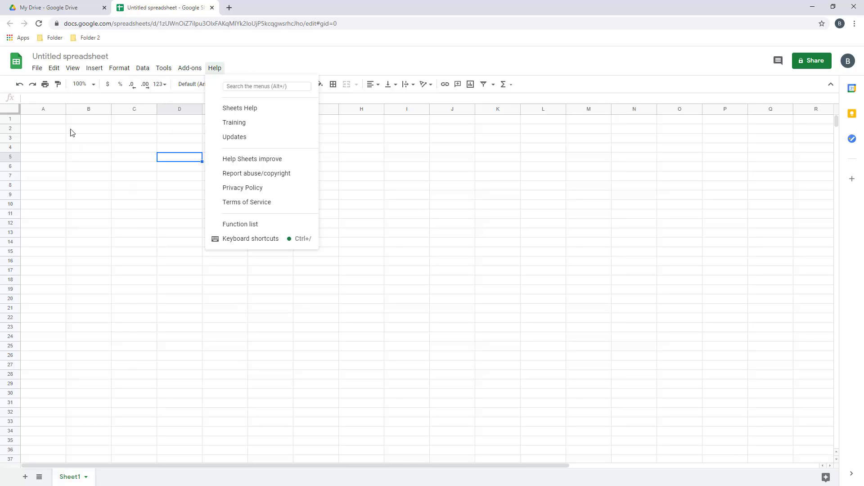
left_click(57, 131)
left_click(118, 177)
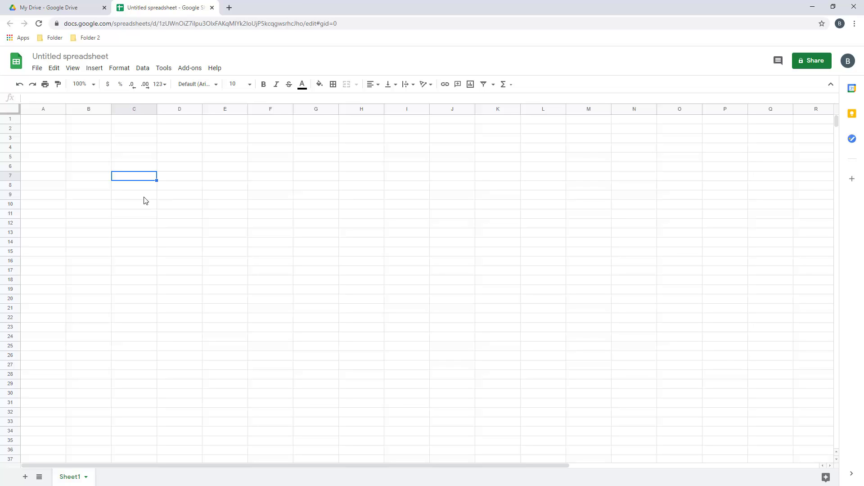
left_click_drag(43, 110, 708, 83)
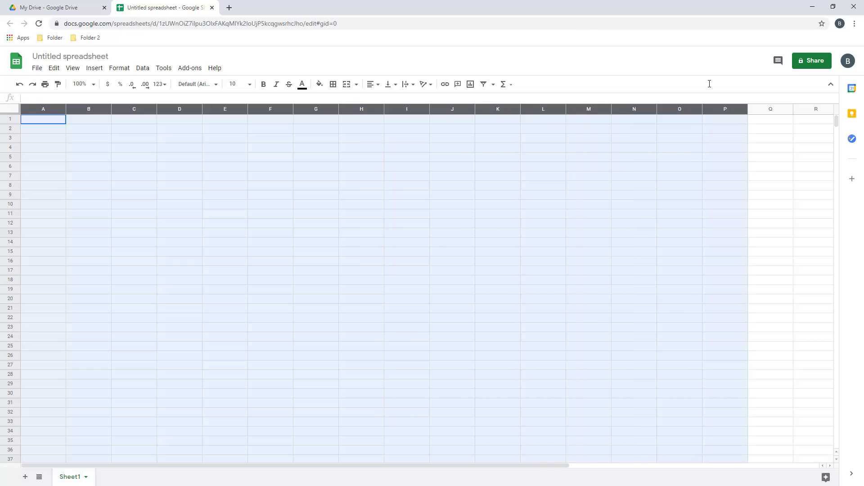
left_click(692, 210)
key("Right")
key("Right")
key("Right")
key("Right")
key("Right")
key("Right")
key("Right")
key("Right")
key("Right")
key("Right")
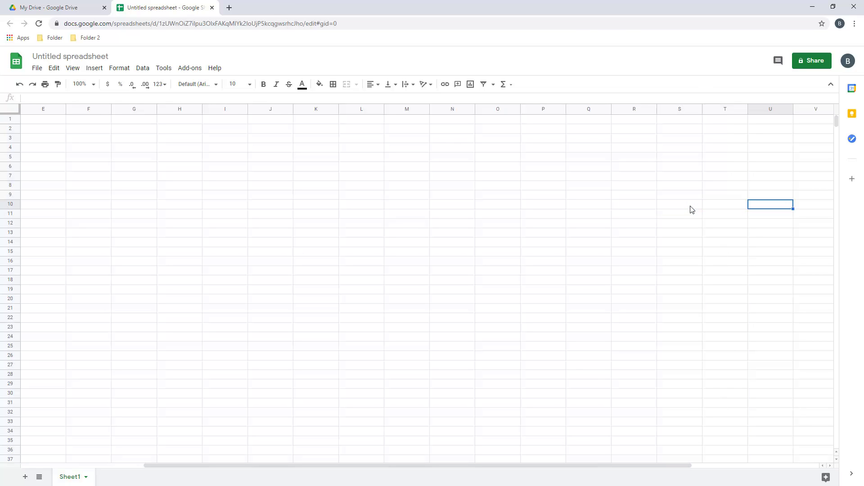
key("Left")
key("Left")
key("Left")
key("Left")
key("Left")
key("Left")
key("Left")
key("Left")
key("Left")
key("Left")
key("Left")
key("Left")
key("Left")
key("Left")
key("Left")
key("Left")
key("Left")
key("Left")
key("Left")
key("Left")
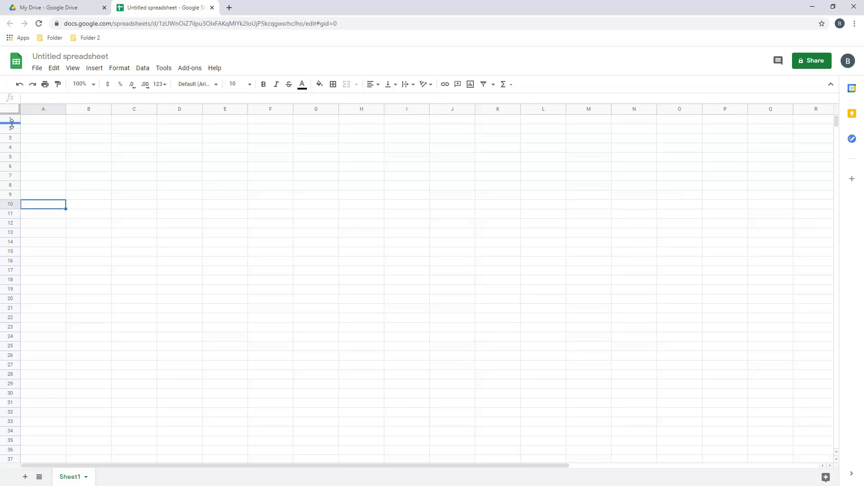
scroll(256, 204, "down", 5)
left_click_drag(836, 131, 625, 450)
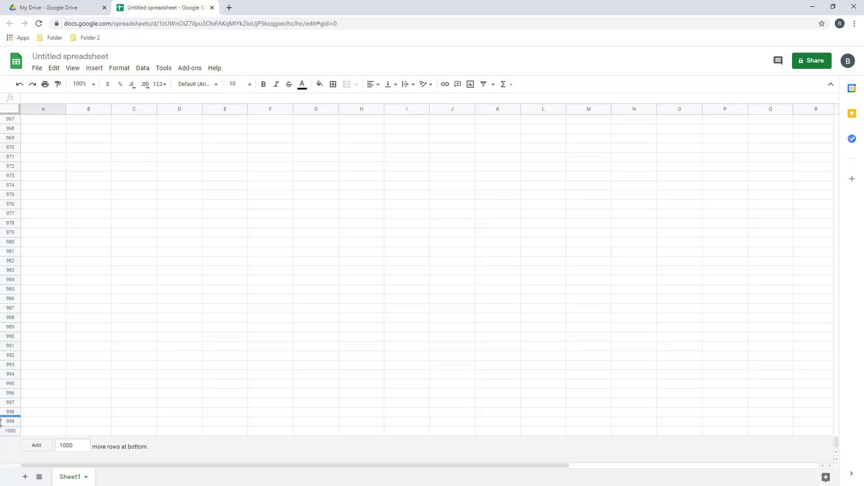
Delete rows 40 through 1000 so the sheet ends at row 39
left_click_drag(10, 430, 7, 1)
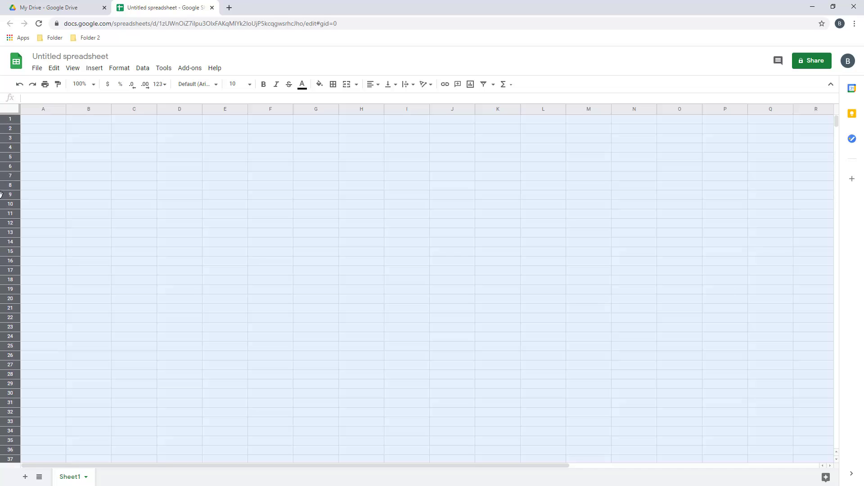
left_click_drag(1, 195, 14, 441)
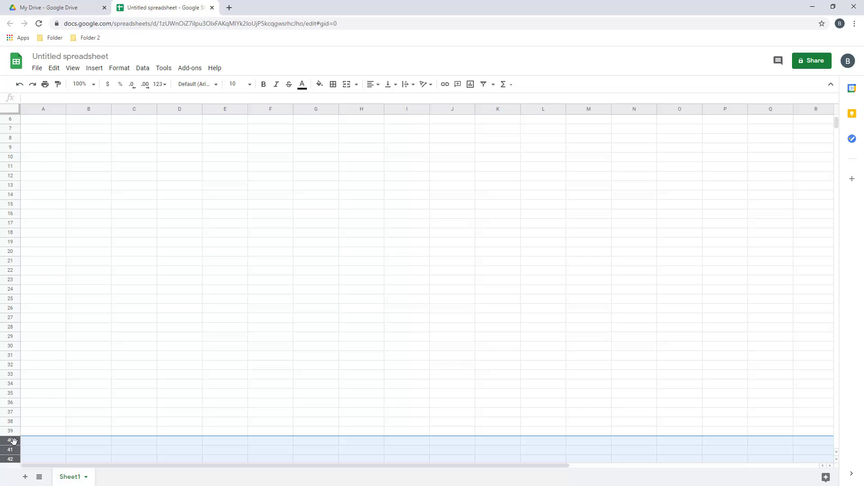
right_click(13, 441)
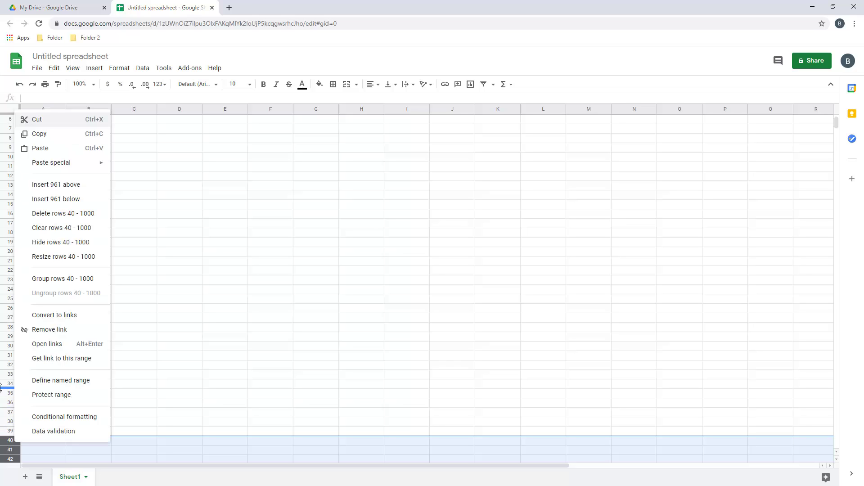
left_click(67, 217)
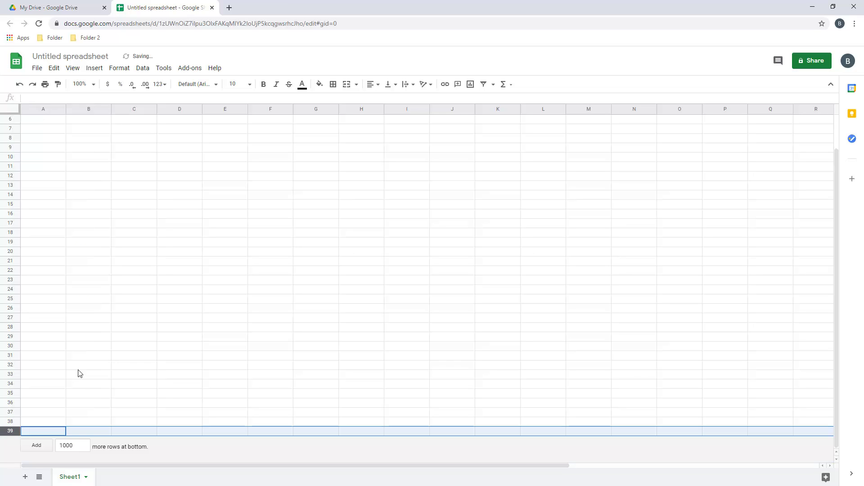
left_click(305, 212)
right_click(304, 108)
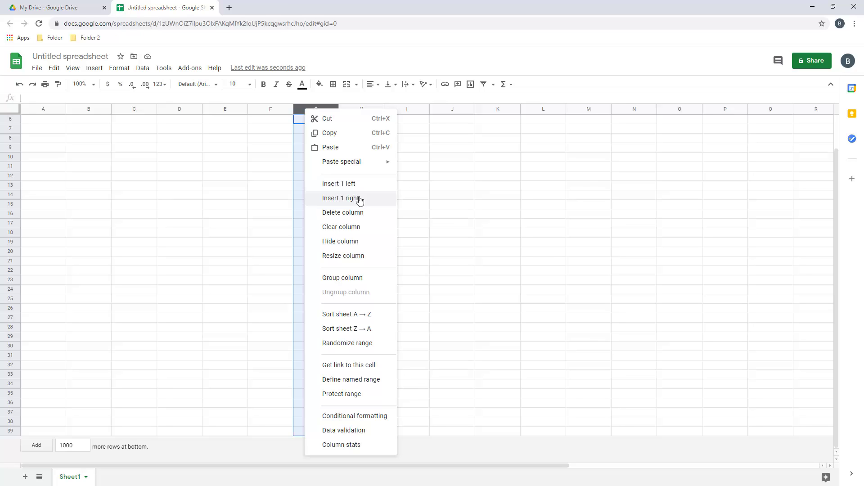
left_click(136, 158)
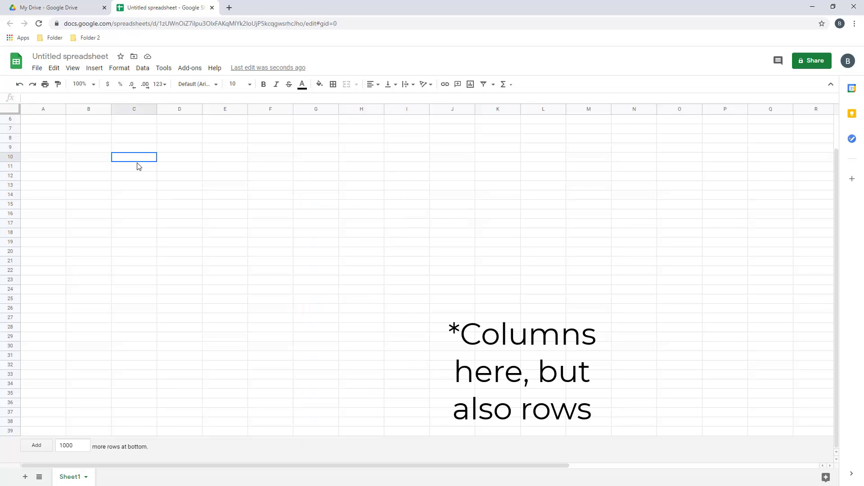
Enter a person's name in cell A1
left_click(87, 138)
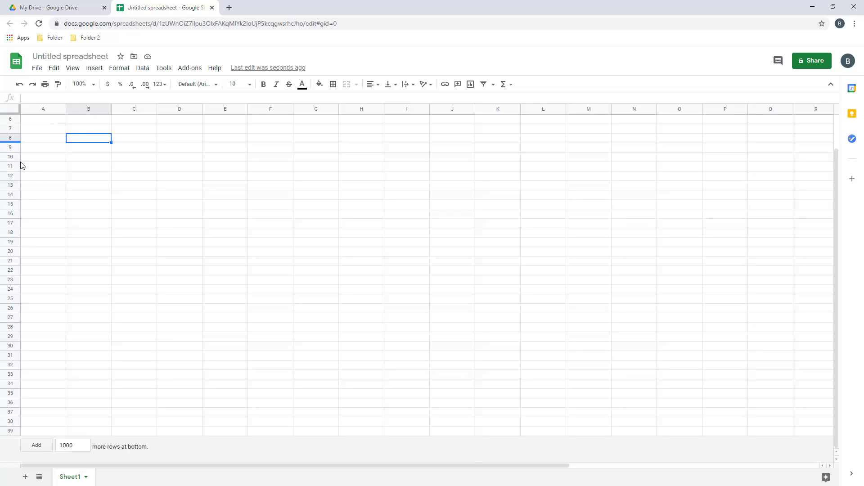
scroll(39, 188, "up", 2)
left_click(45, 119)
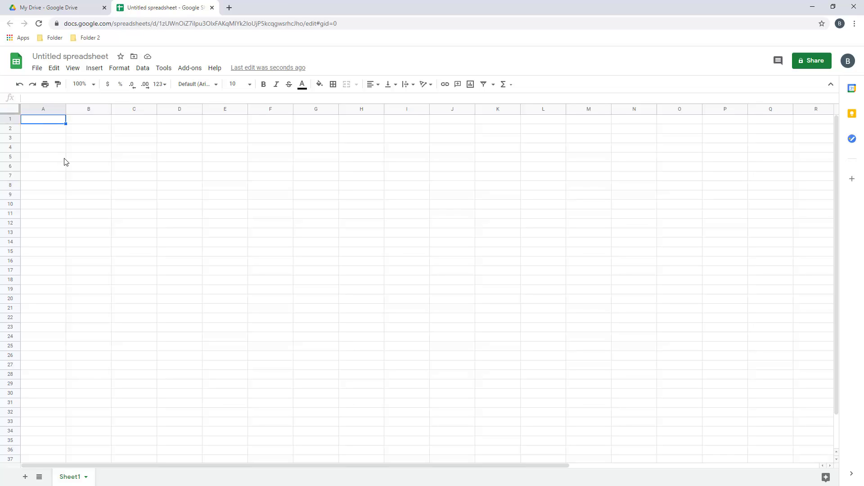
type("Brian")
key("Return")
Enter the formula =1+1 in cell A3 so it displays 2
key("Up")
key("Down")
key("Down")
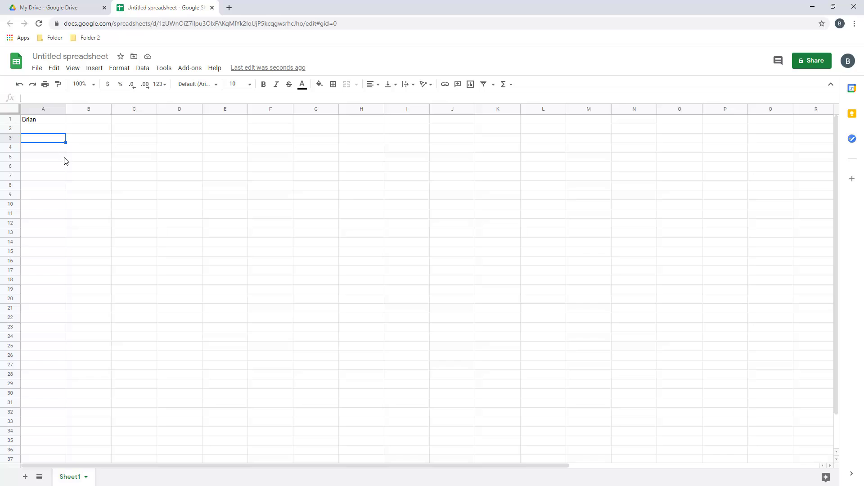
left_click(39, 101)
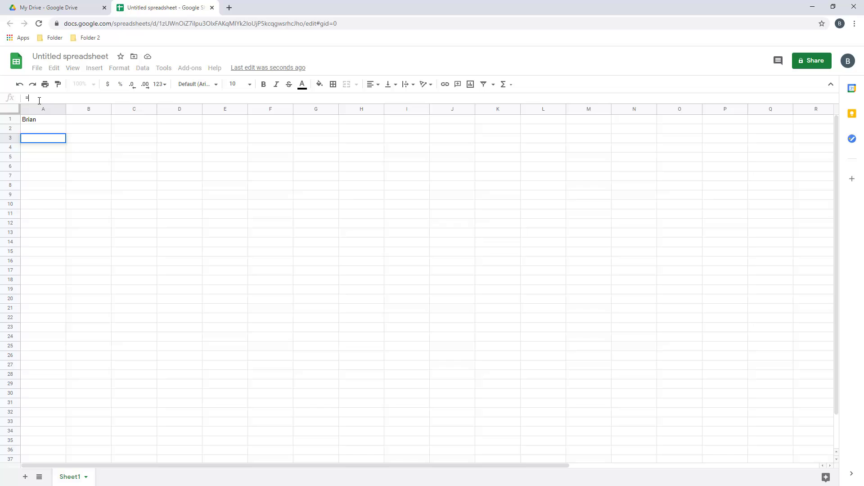
type("=1+")
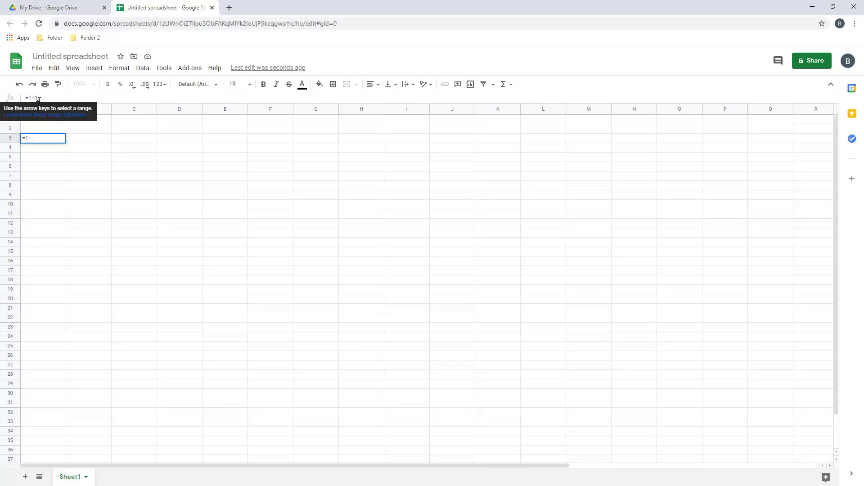
type("1")
key("Return")
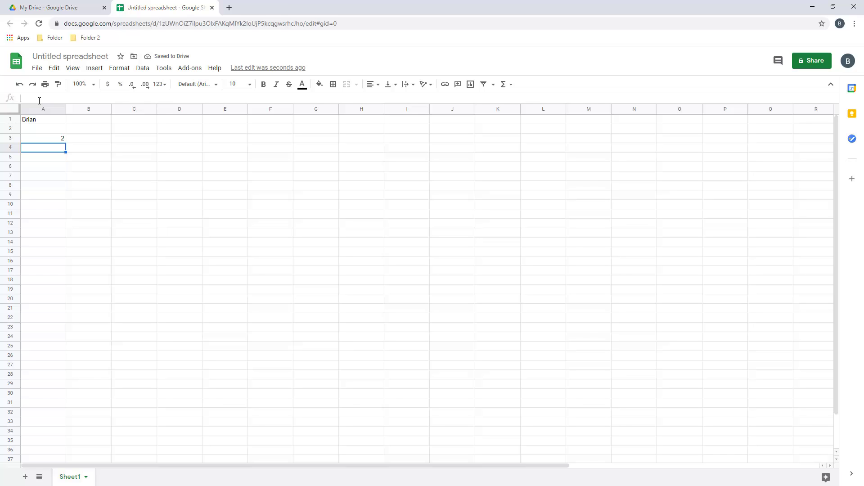
key("Up")
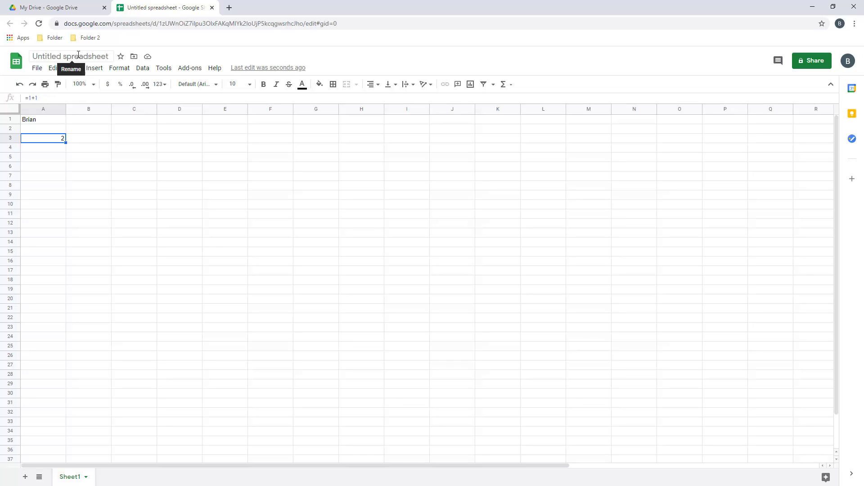
Change the title from Untitled spreadsheet to 'Example Spreadsheet'
left_click(93, 57)
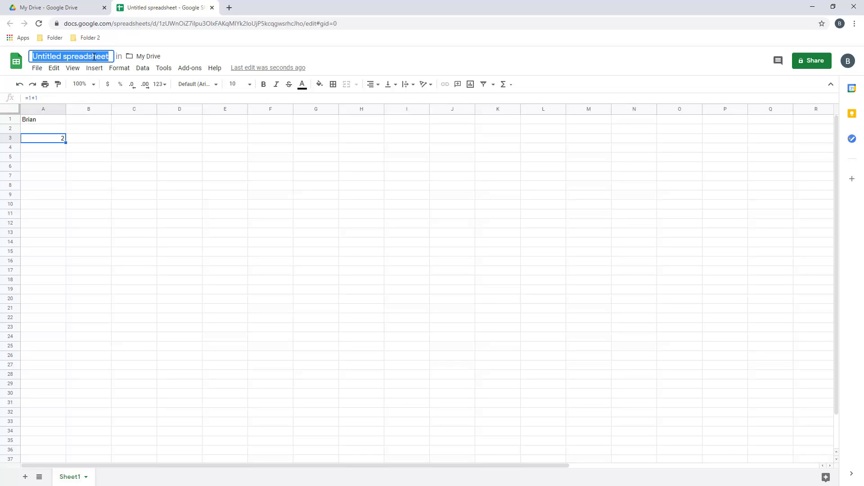
type("Examp")
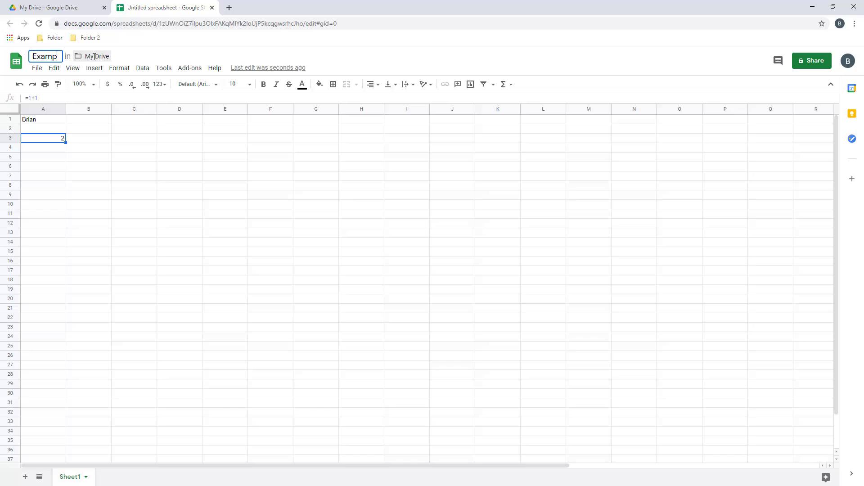
type("le Spreadsheet")
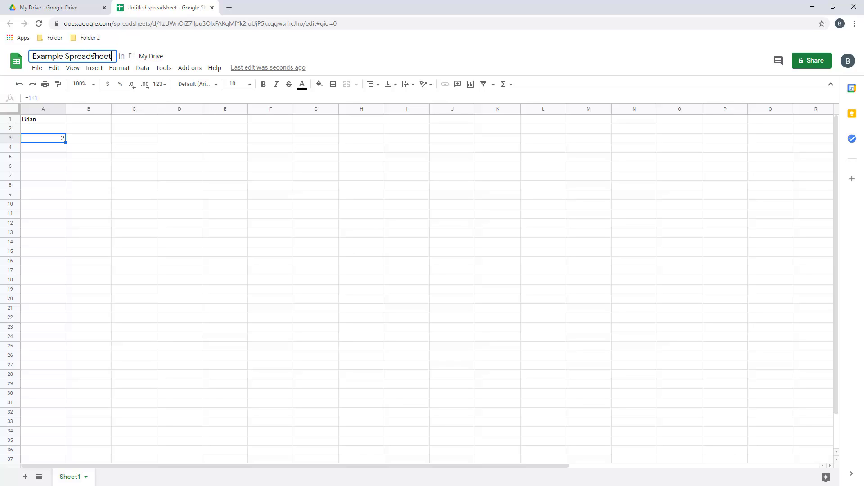
key("Return")
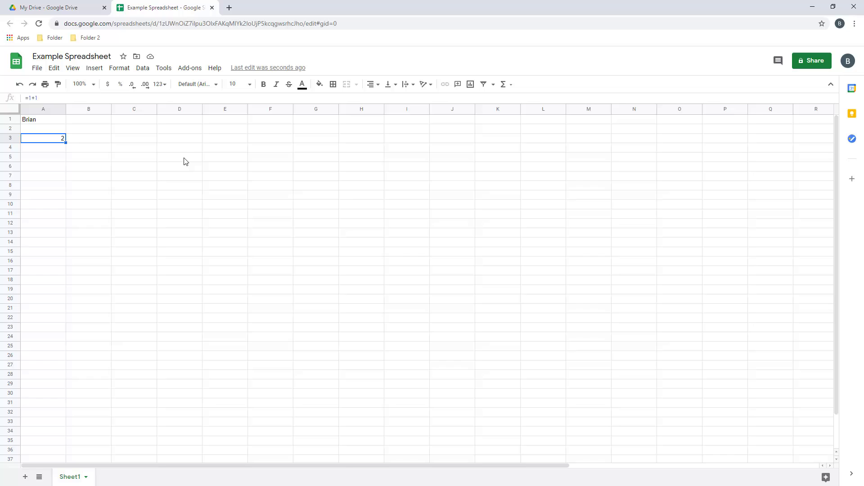
Type January and February in B6:B7 and fill the month series down to November in B16
left_click(94, 157)
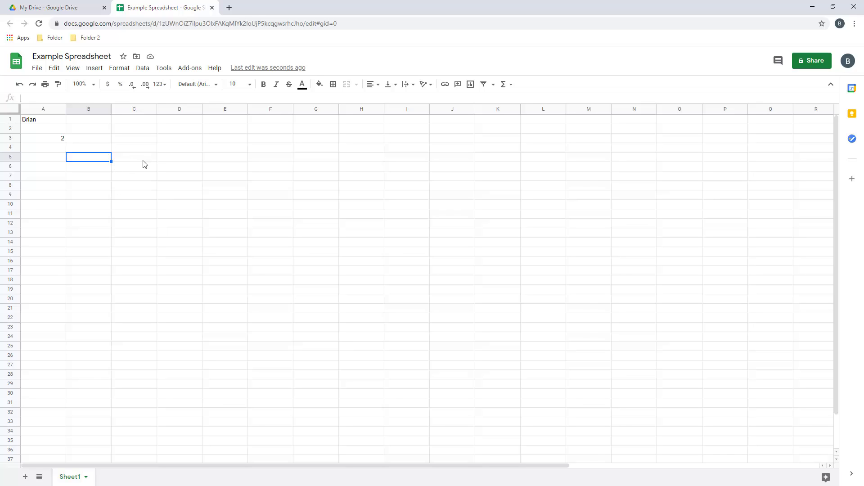
left_click(107, 174)
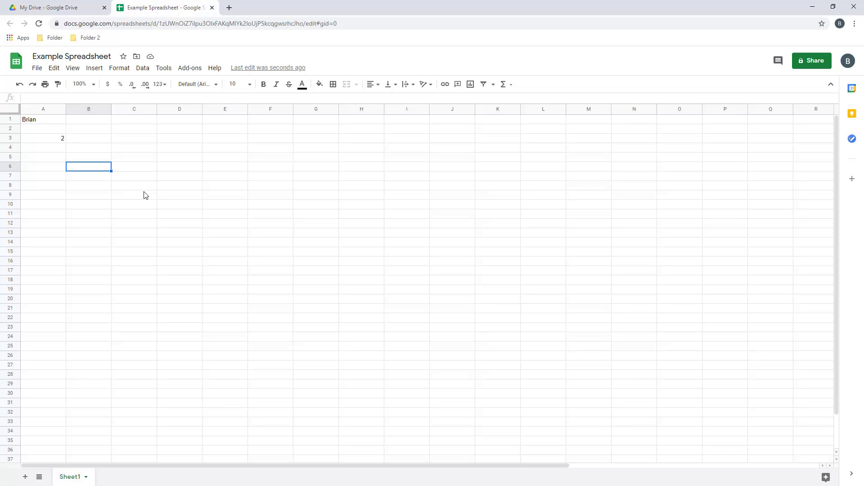
type("January")
key("Return")
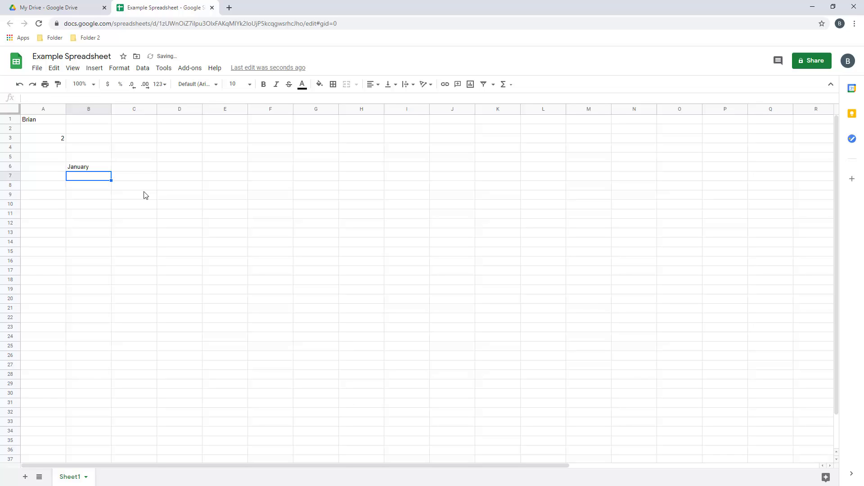
type("February")
key("Return")
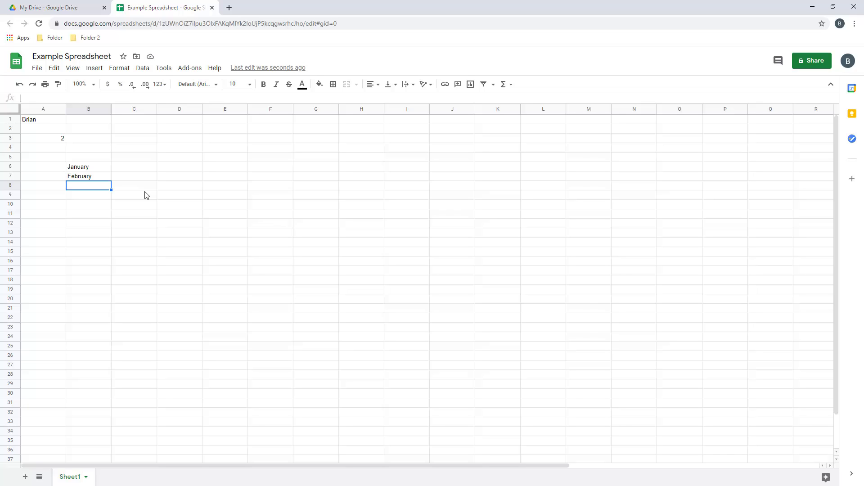
left_click_drag(81, 168, 86, 177)
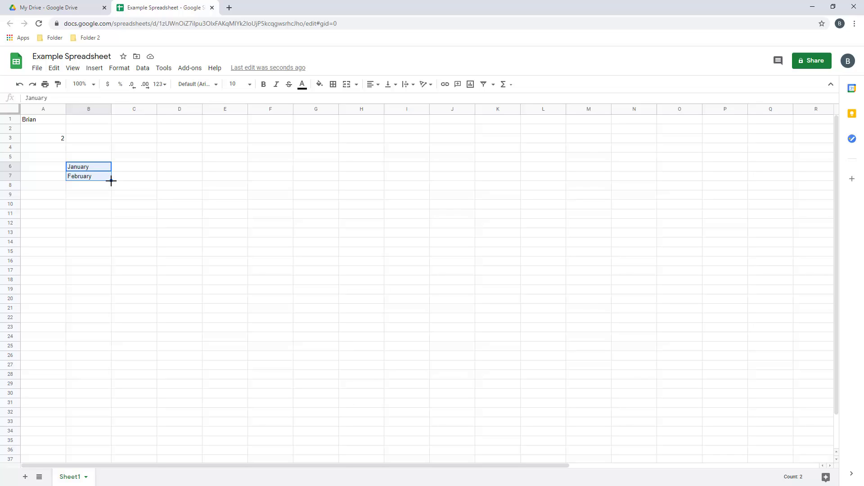
left_click_drag(111, 181, 110, 262)
left_click(135, 282)
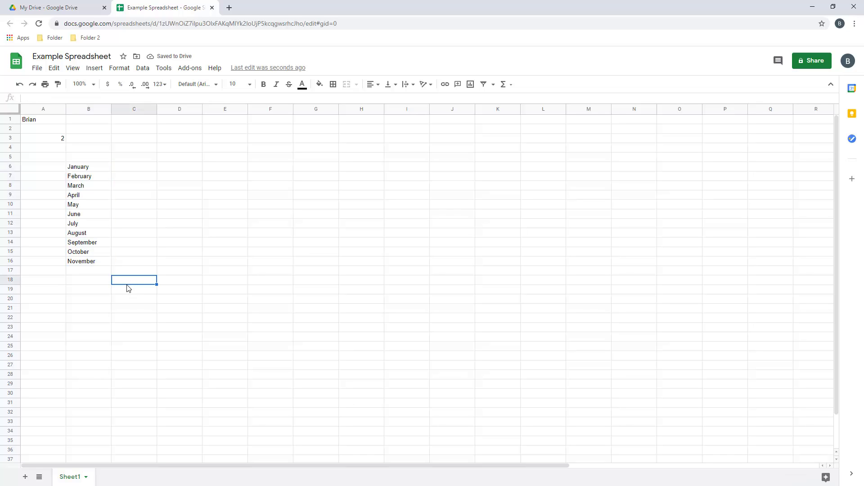
Add the column headers Product 1 and Product 2 in C5:D5
left_click(133, 160)
type("Product ")
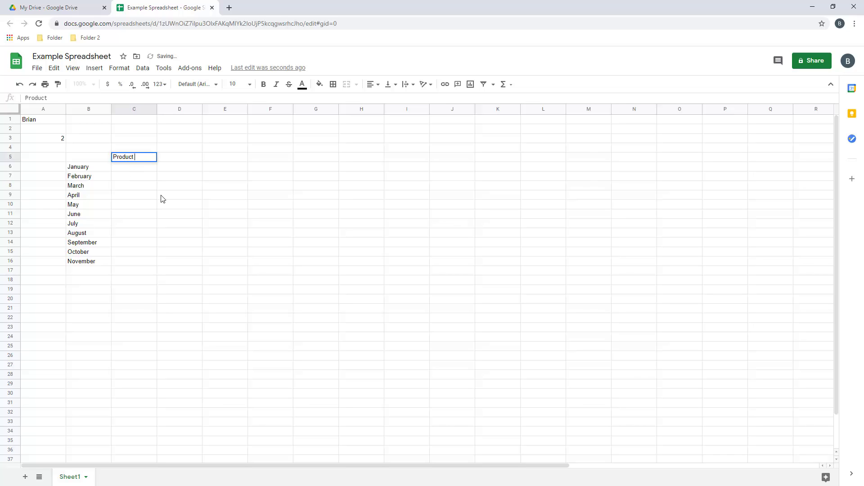
type("1")
key("Tab")
type("Product")
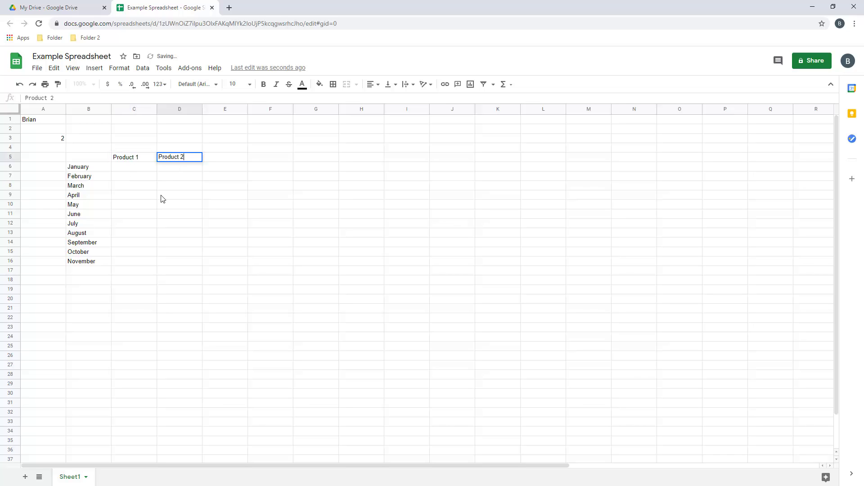
key("Return")
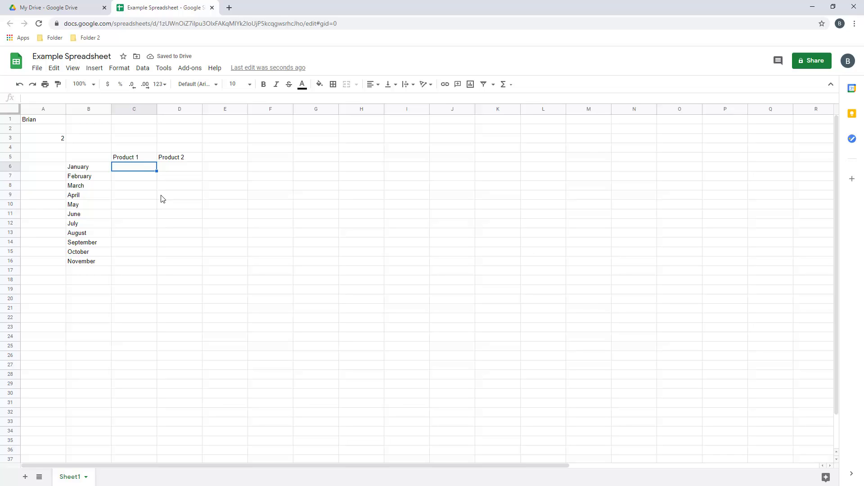
Enter starting values 1 and 2 in row 6, and 2 and 4 in row 7
type("1")
key("Tab")
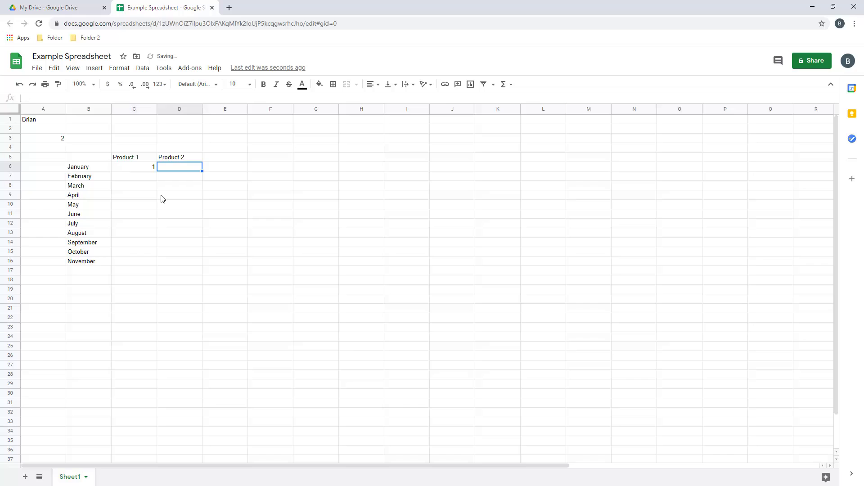
type("2")
key("Return")
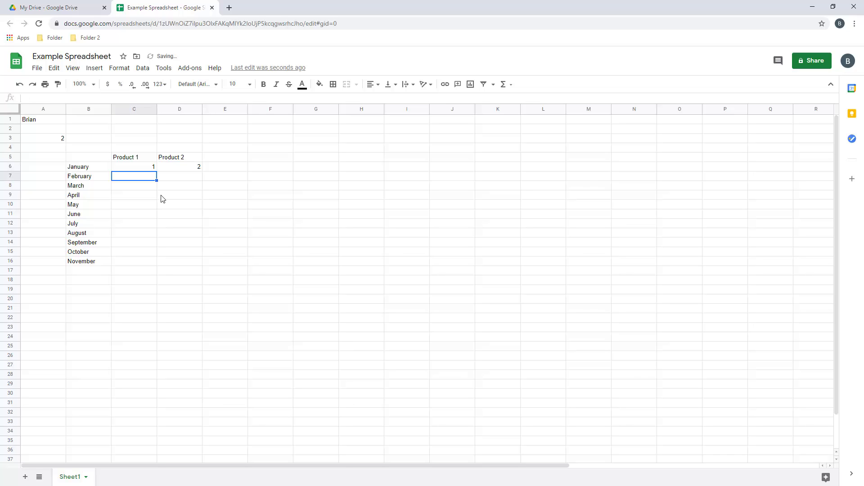
type("2")
key("Tab")
type("4")
key("Return")
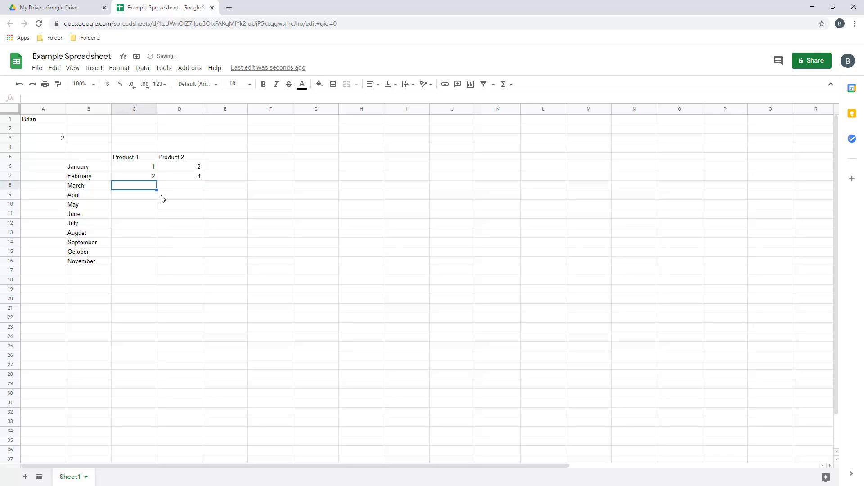
Fill both product columns down to row 16, giving 1–11 and 2–22
left_click_drag(149, 168, 146, 268)
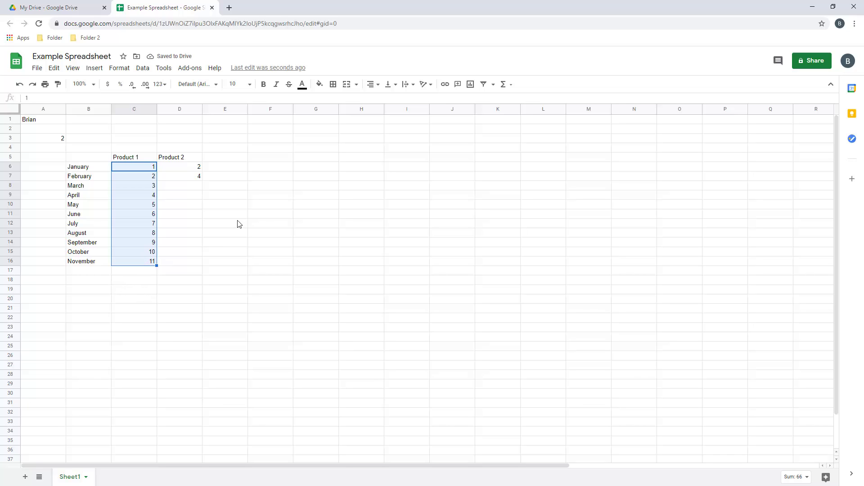
left_click_drag(189, 167, 195, 264)
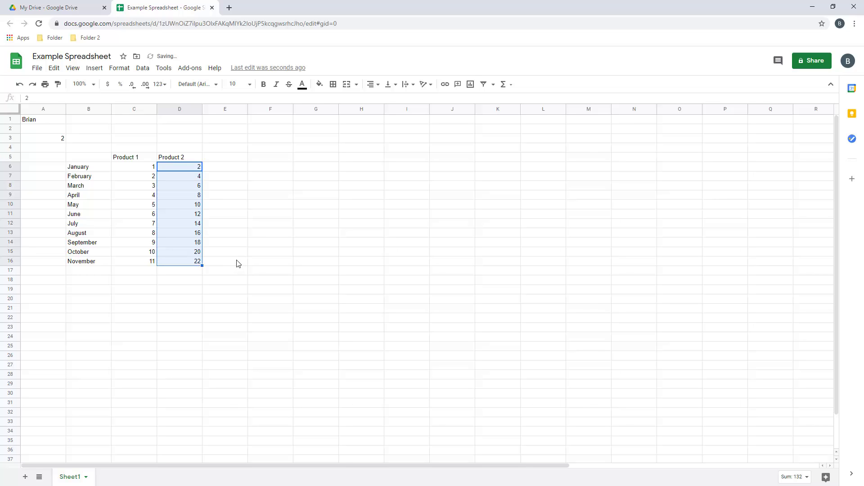
left_click(236, 251)
left_click(288, 236)
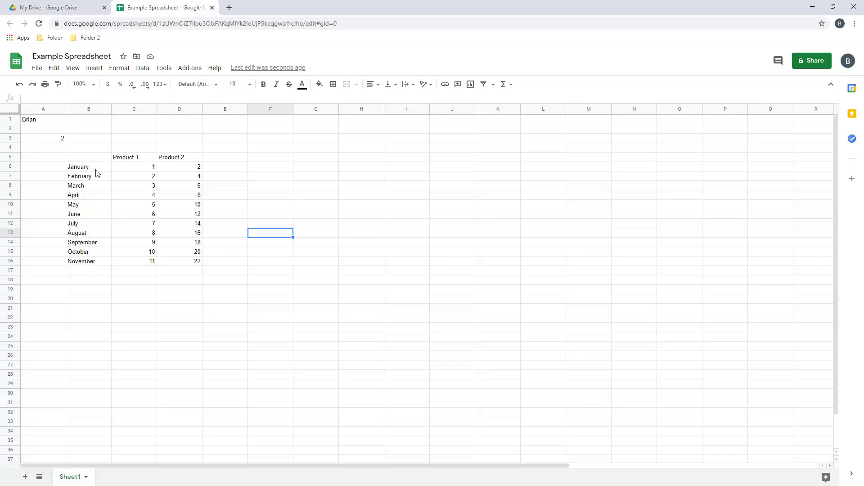
Right-align the month names in B6:B16
left_click_drag(91, 169, 90, 261)
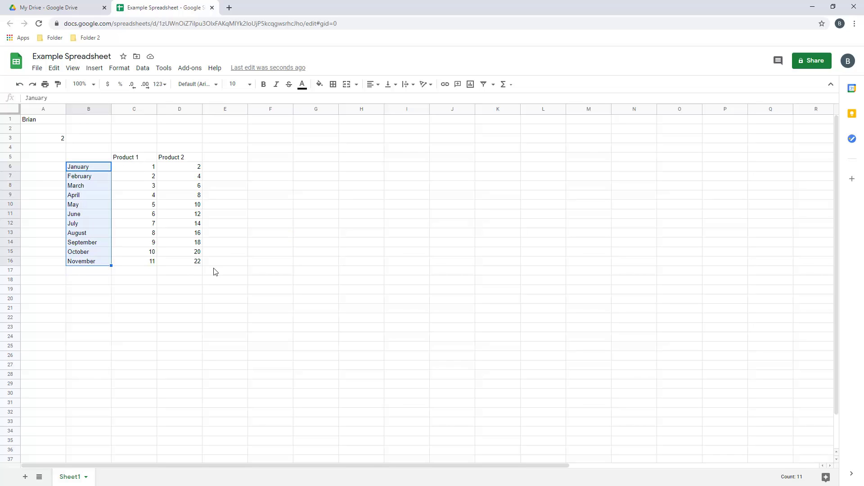
left_click(374, 85)
left_click(396, 101)
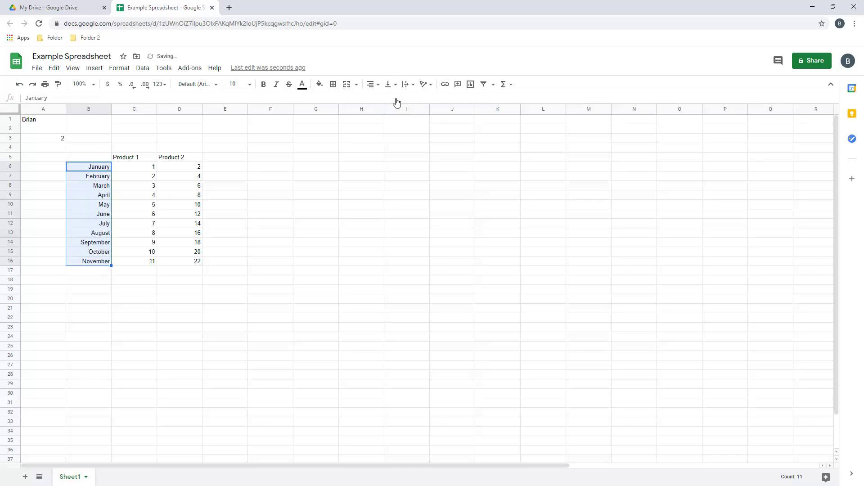
left_click(333, 227)
Make the Product 1 and Product 2 headers bold and italic
left_click_drag(129, 161, 180, 162)
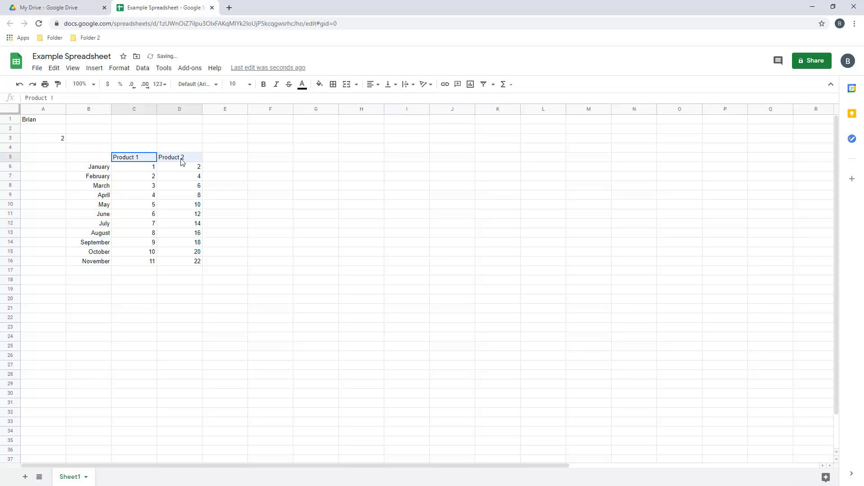
left_click(267, 85)
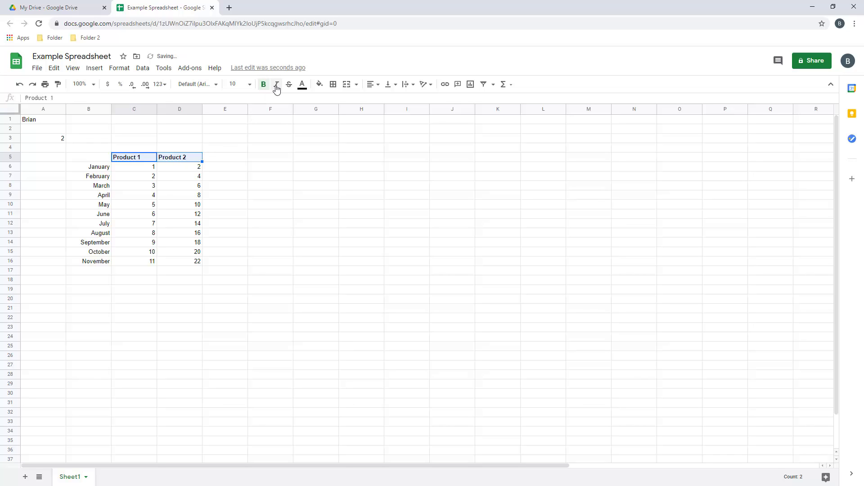
left_click(277, 87)
left_click(270, 251)
Try a grey text colour on the months, undo it, then select the product numbers
left_click_drag(99, 166, 102, 269)
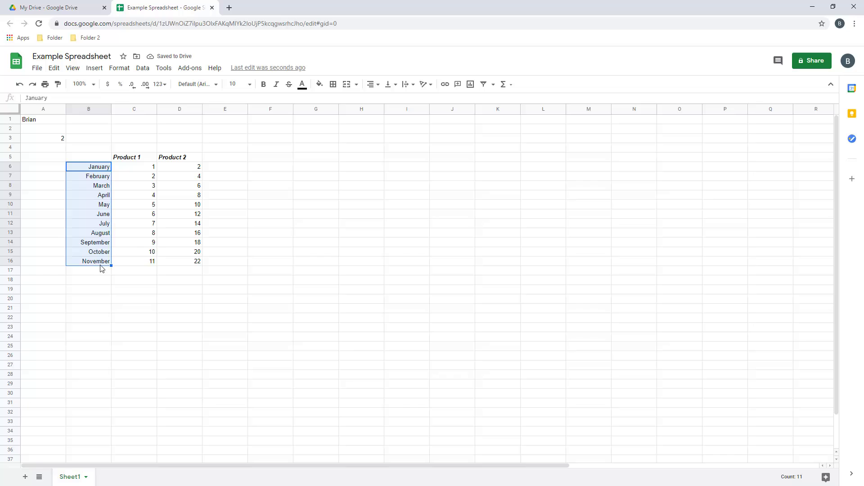
left_click(302, 84)
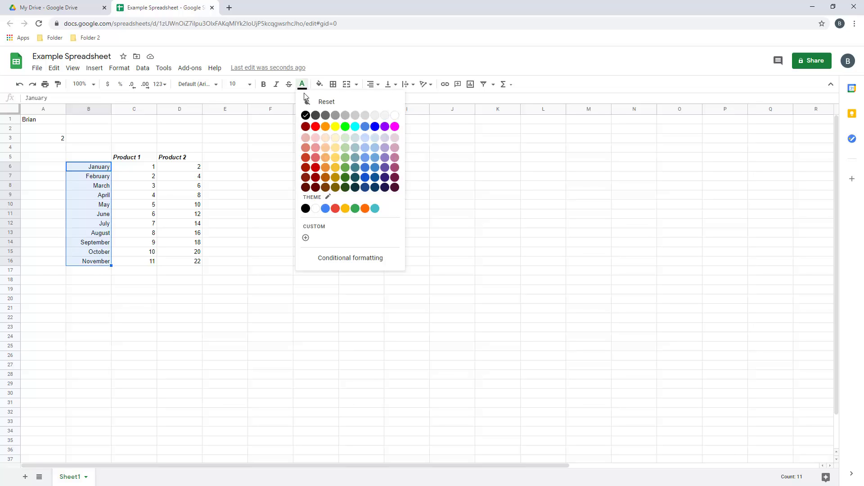
left_click(347, 117)
left_click(268, 264)
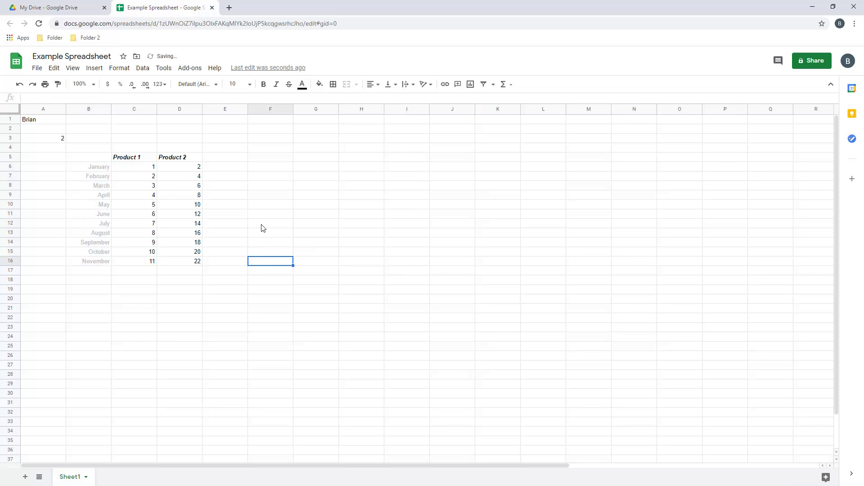
left_click(19, 84)
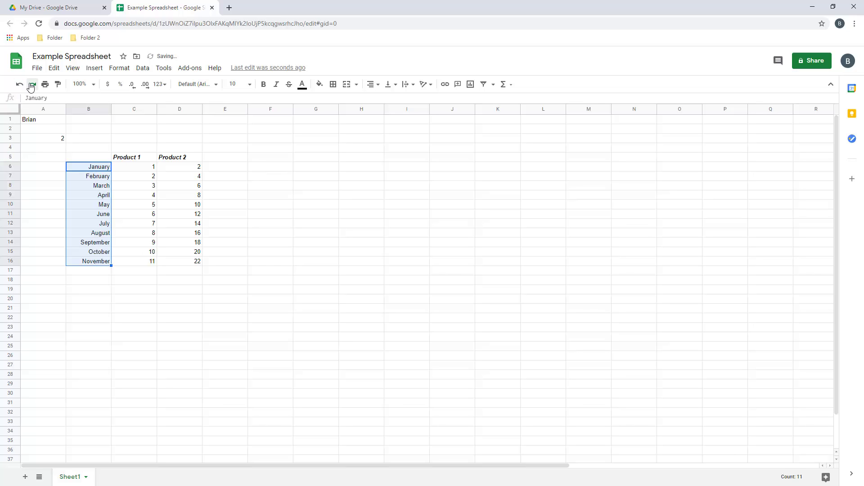
left_click(283, 217)
left_click_drag(134, 169, 186, 263)
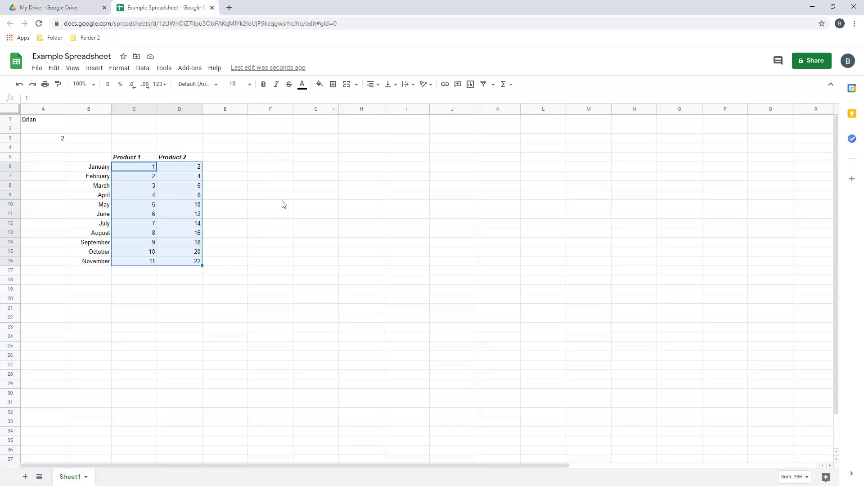
Apply all borders to the product values C6:D16 and narrow columns C and D
left_click(333, 84)
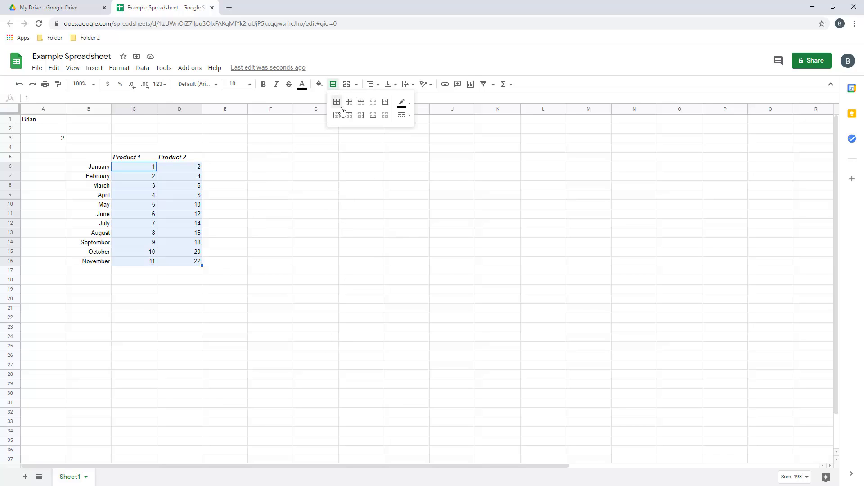
left_click(338, 104)
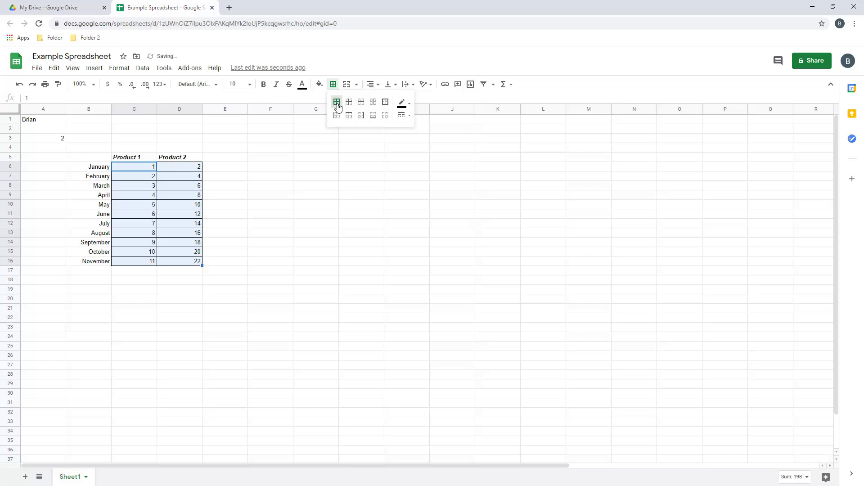
left_click(403, 104)
left_click(405, 106)
left_click(404, 116)
left_click(404, 117)
left_click(266, 252)
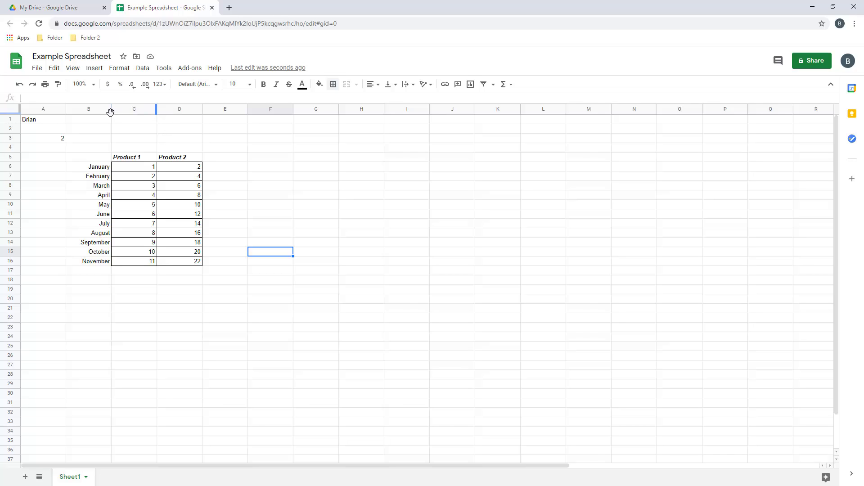
left_click_drag(156, 111, 145, 111)
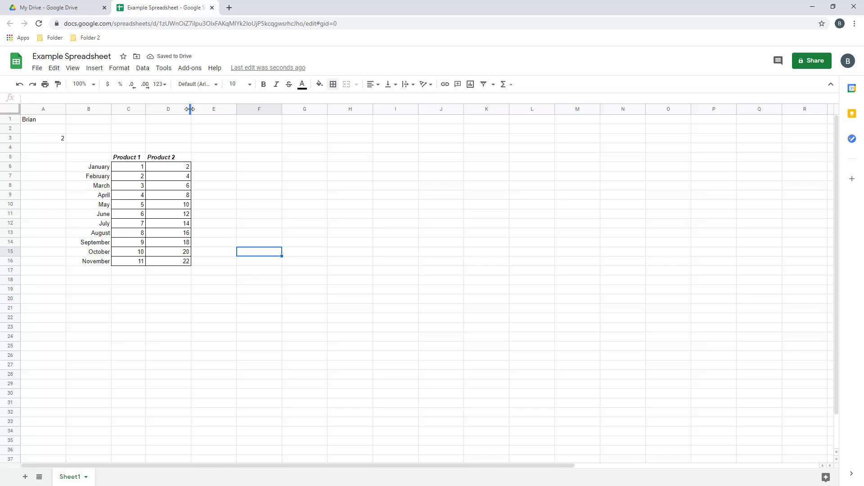
left_click_drag(189, 109, 177, 109)
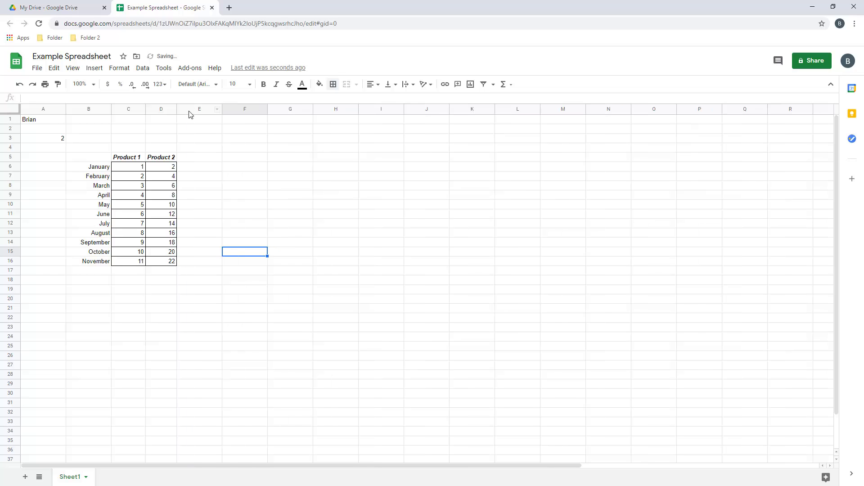
Make header row 5 taller
left_click(155, 158)
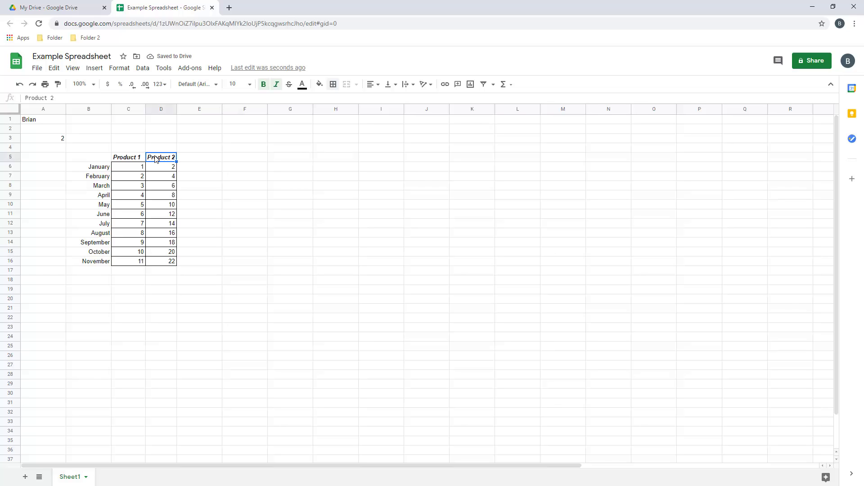
left_click_drag(14, 161, 14, 171)
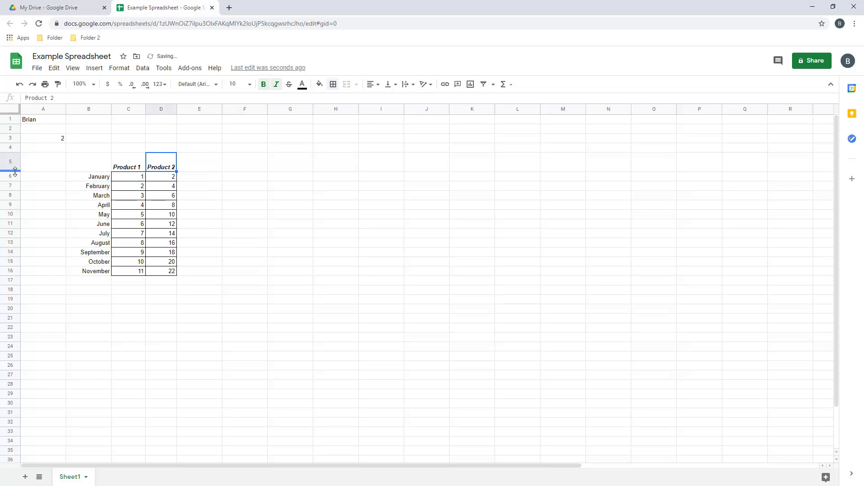
left_click(273, 206)
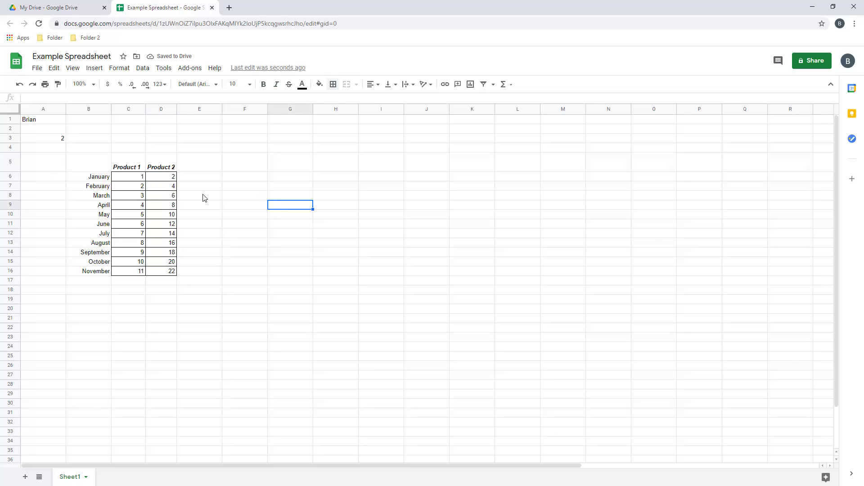
Hide the sheet gridlines so only the table borders remain visible
left_click(72, 69)
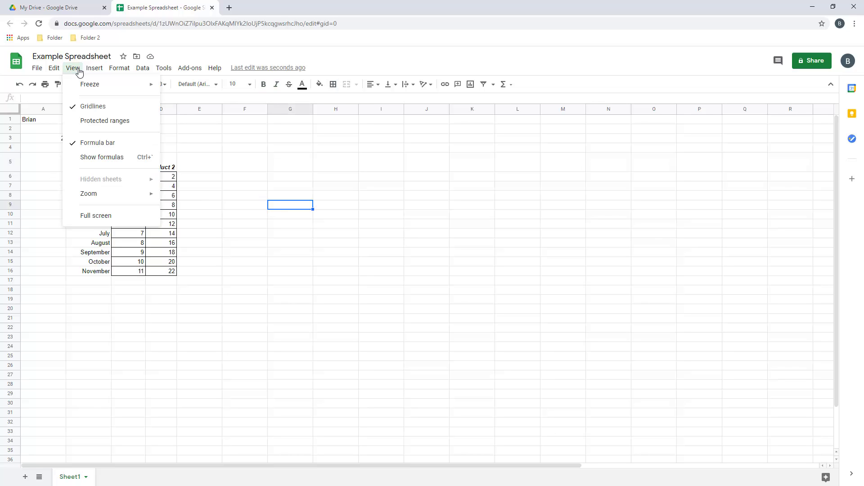
left_click(93, 112)
left_click_drag(226, 166, 332, 303)
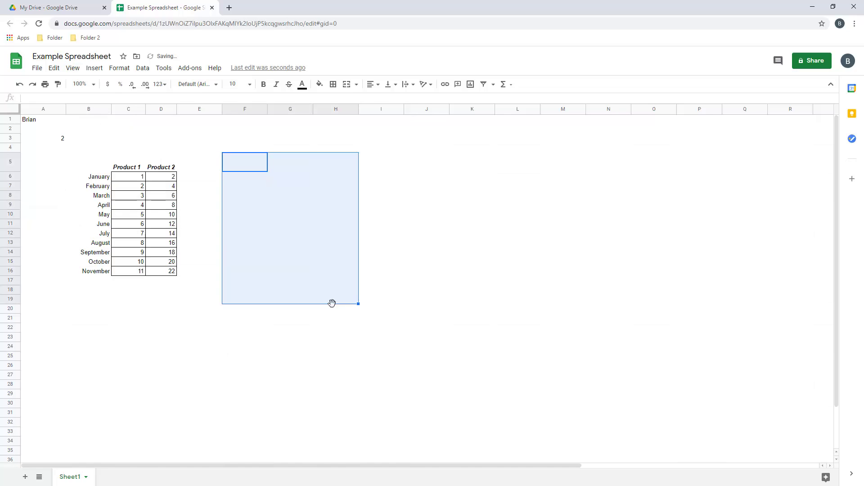
left_click(272, 213)
left_click(285, 273)
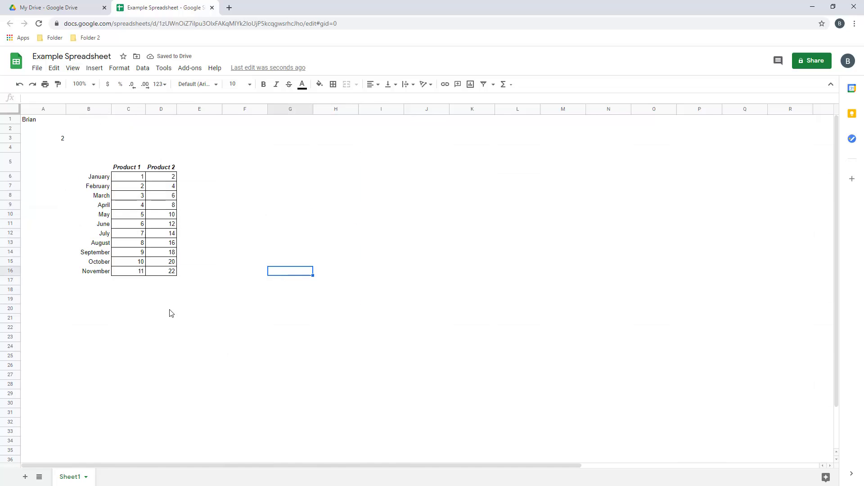
left_click(76, 291)
left_click(75, 140)
left_click(185, 142)
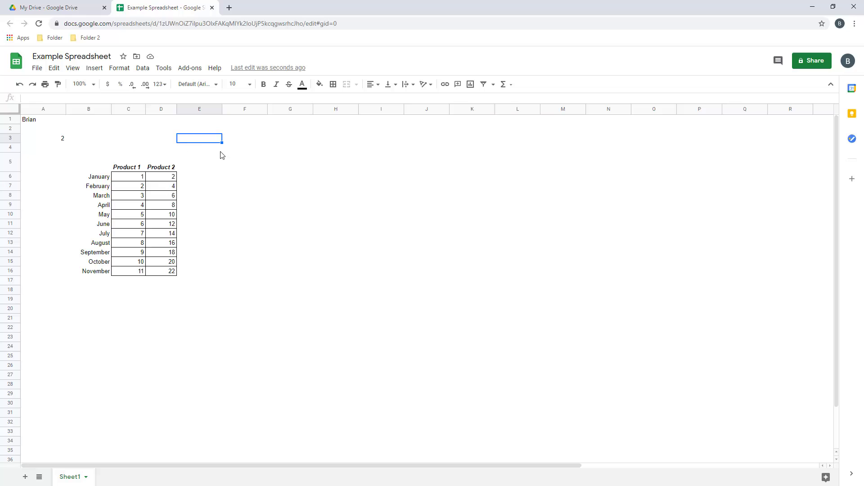
left_click(257, 163)
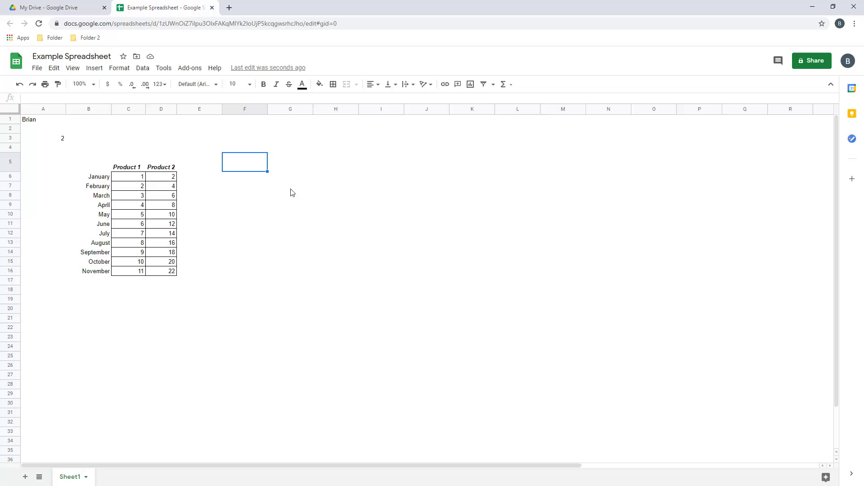
Insert a chart from the month and product table
left_click_drag(101, 169, 164, 276)
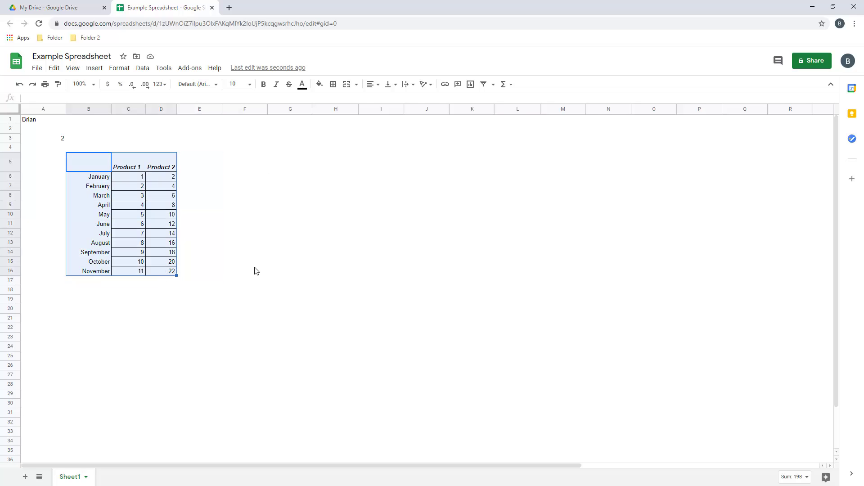
left_click(95, 68)
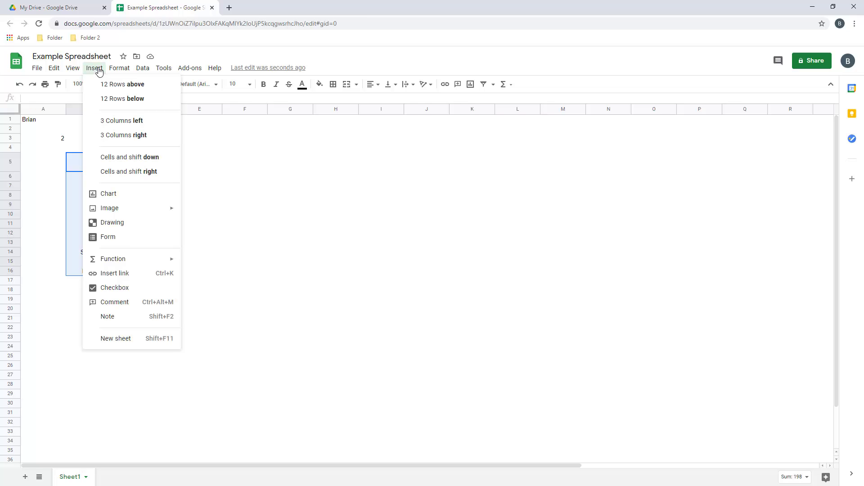
left_click(110, 194)
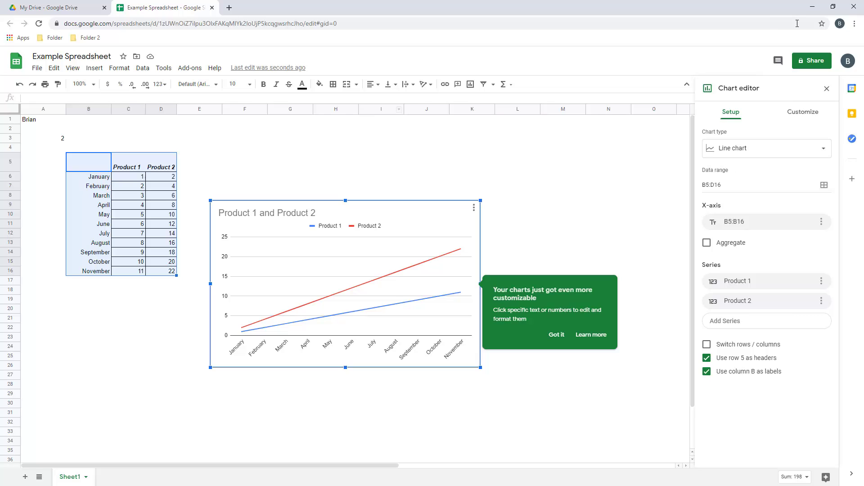
Browse the chart editor's Customize sections and dismiss the customization tip
left_click(809, 114)
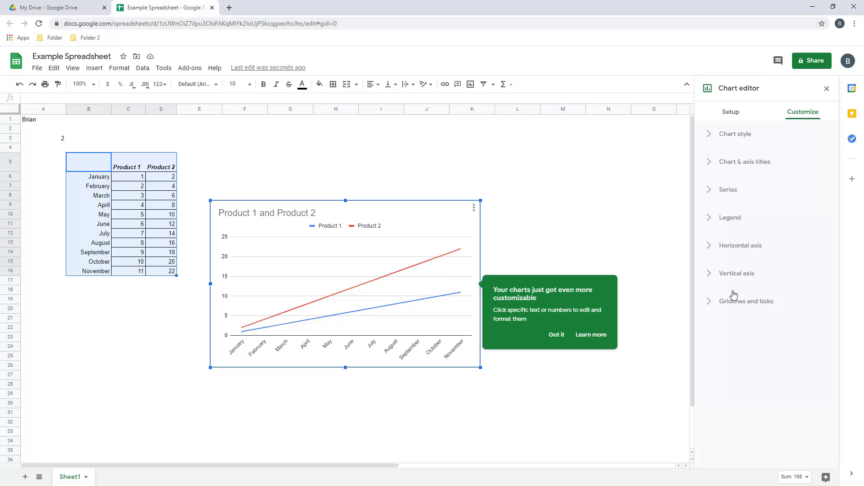
left_click(713, 301)
left_click(712, 272)
left_click(710, 245)
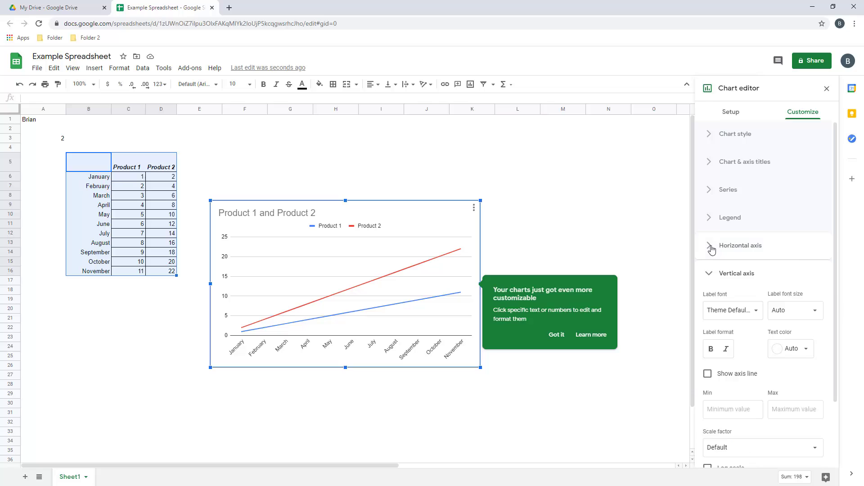
left_click(710, 218)
left_click(708, 198)
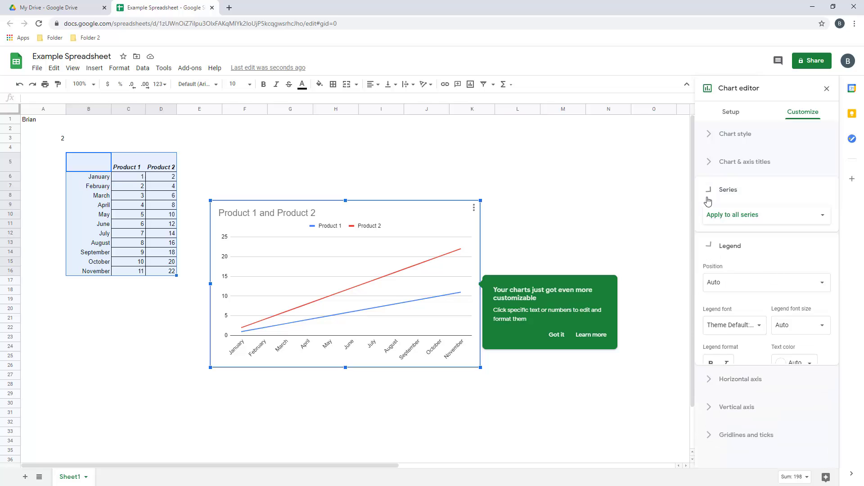
left_click(709, 163)
left_click(708, 134)
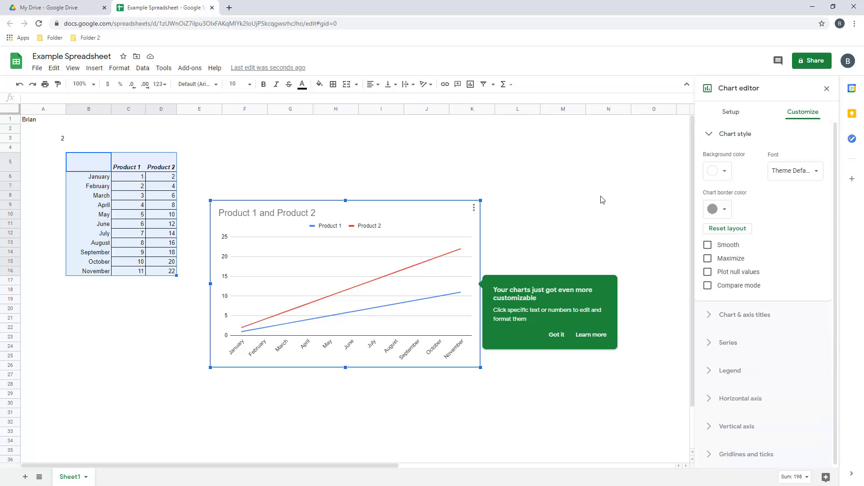
left_click(601, 196)
left_click(557, 337)
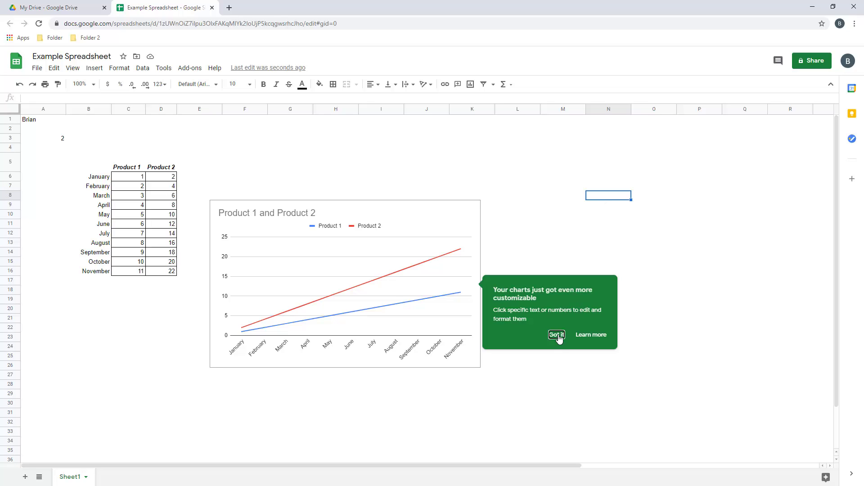
Move the 'Product 1 and Product 2' line chart to the right of the table
left_click(445, 218)
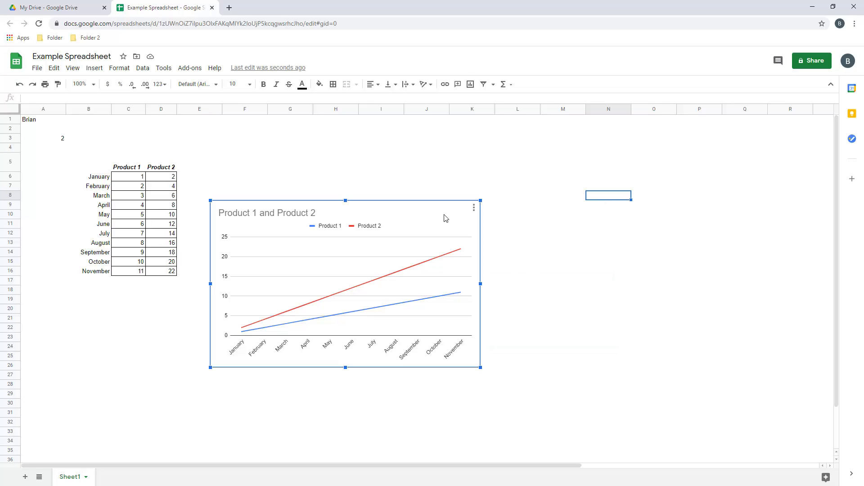
double_click(445, 218)
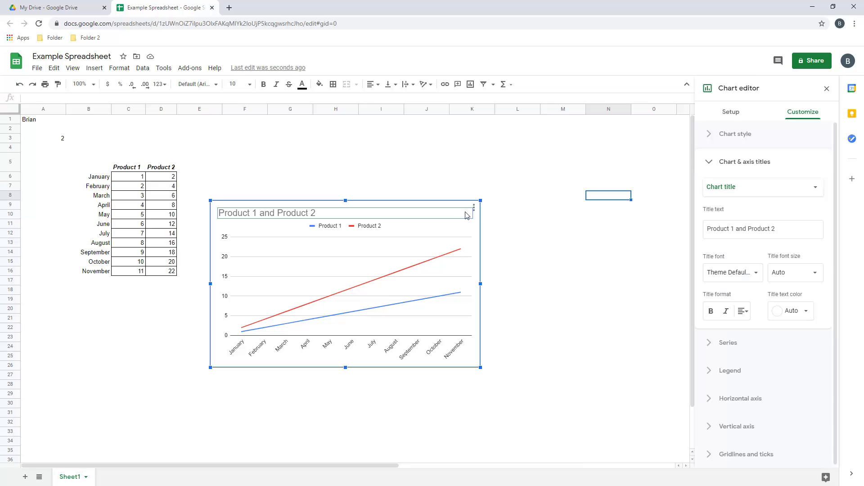
left_click(516, 225)
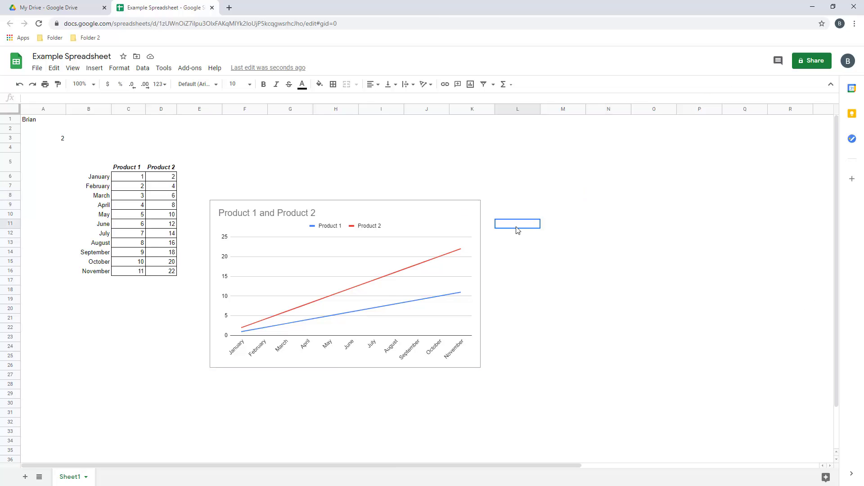
double_click(454, 220)
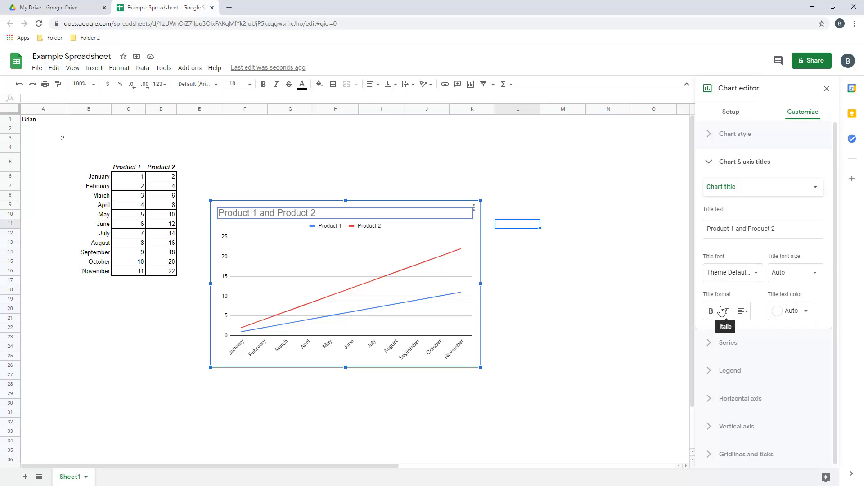
left_click(827, 92)
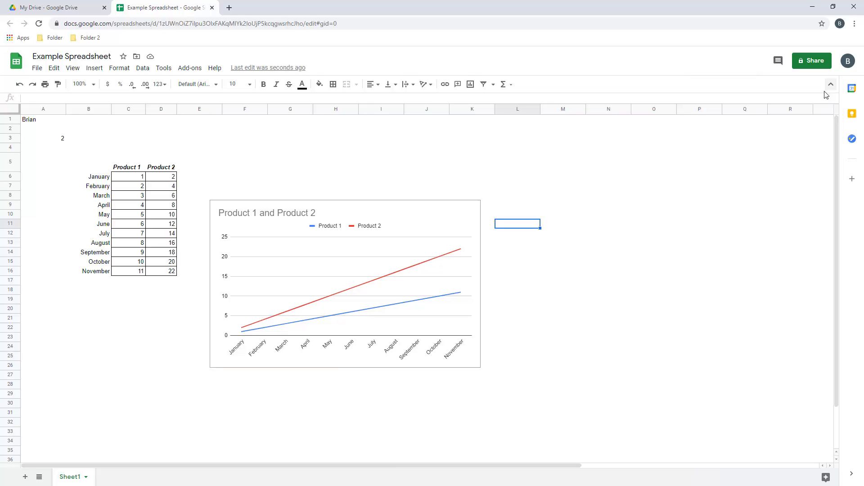
left_click(592, 252)
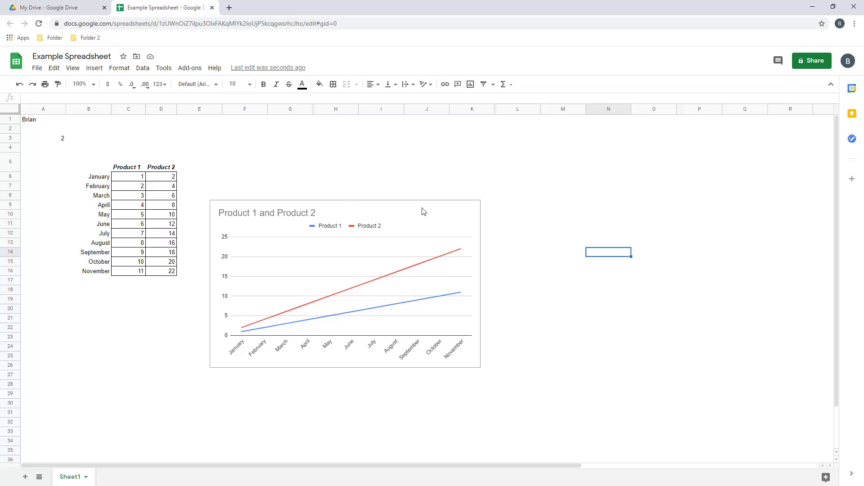
left_click_drag(421, 210, 596, 175)
left_click(233, 314)
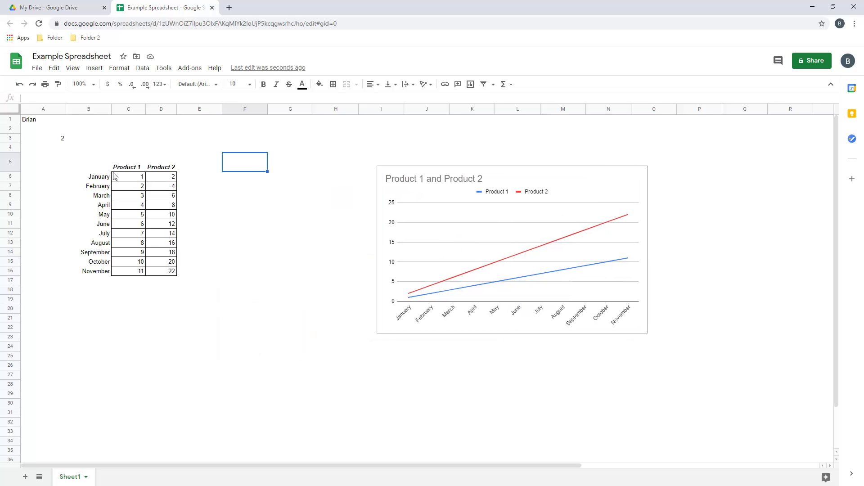
Add a filter on the Product 1 and Product 2 columns, leaving all values shown
left_click_drag(131, 167, 173, 169)
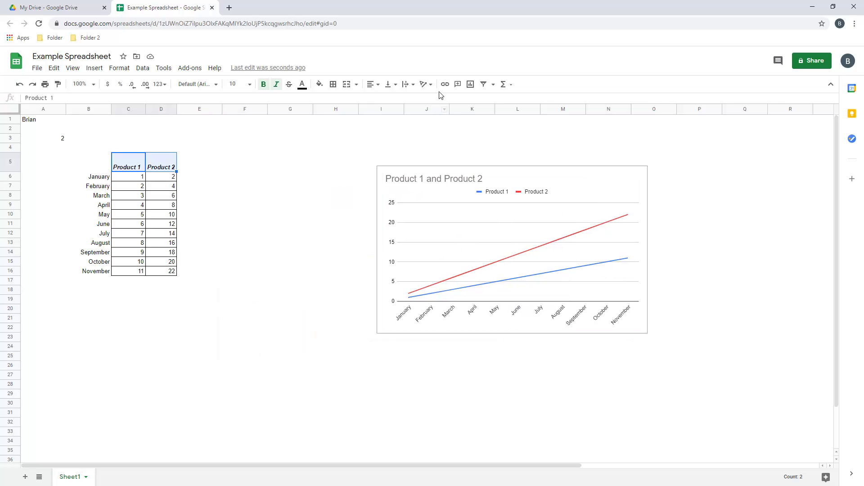
left_click(483, 85)
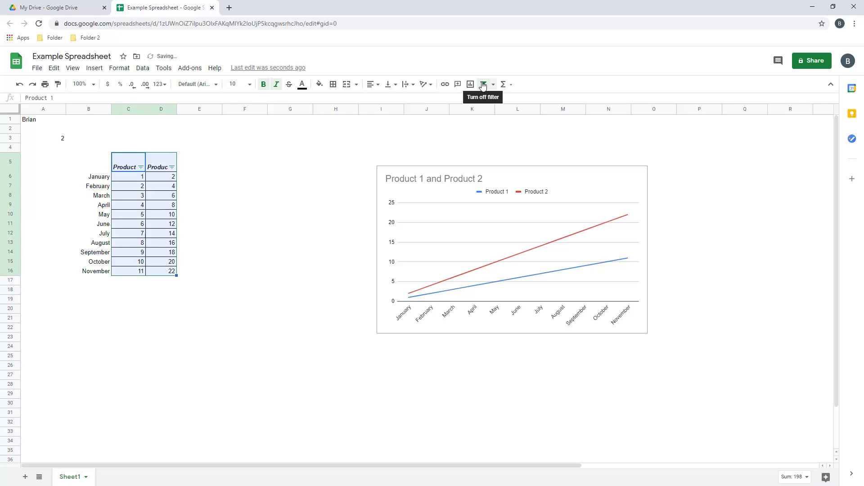
left_click(194, 205)
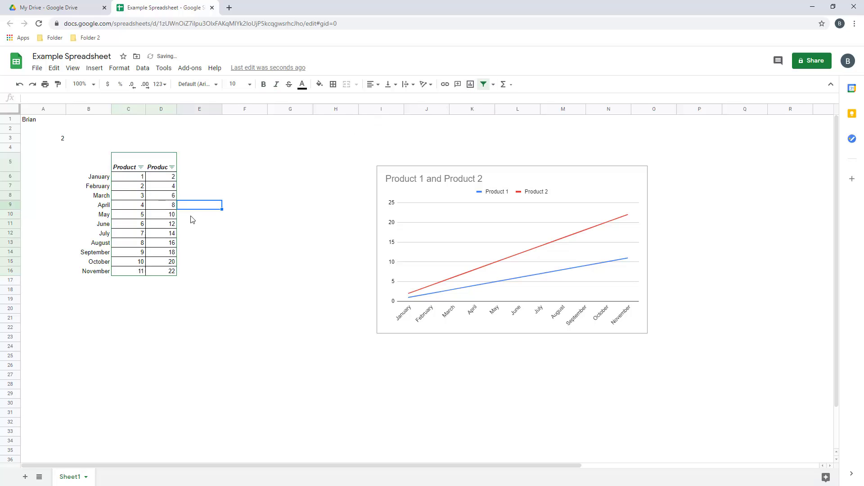
left_click(172, 168)
scroll(96, 342, "down", 3)
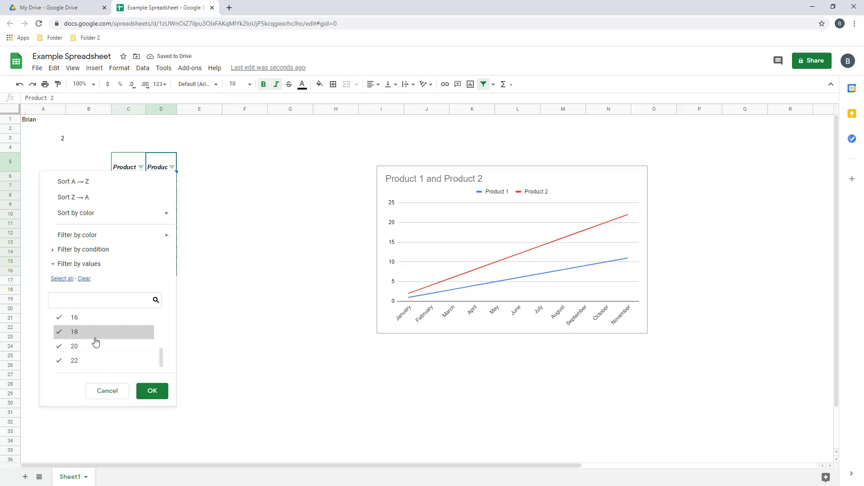
scroll(95, 342, "up", 3)
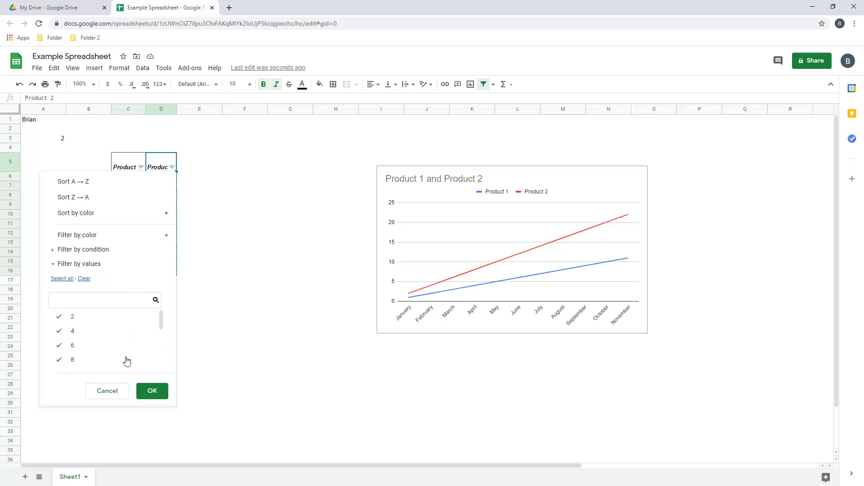
left_click(116, 392)
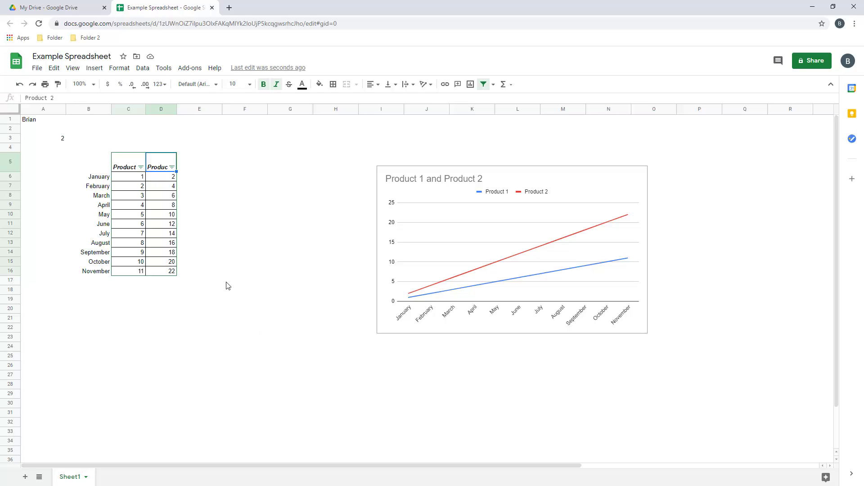
left_click(221, 255)
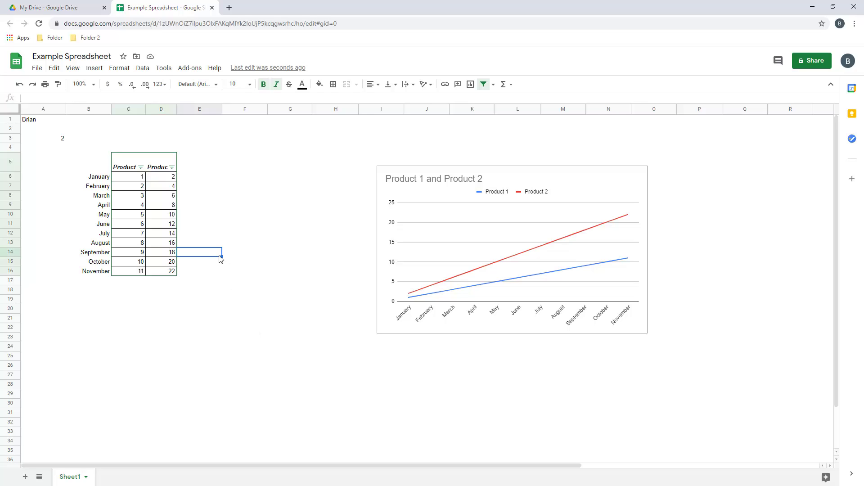
left_click(252, 256)
Format C6:D16 as dollar currency ($1.00–$22.00) and delete the line chart
left_click_drag(129, 179, 162, 272)
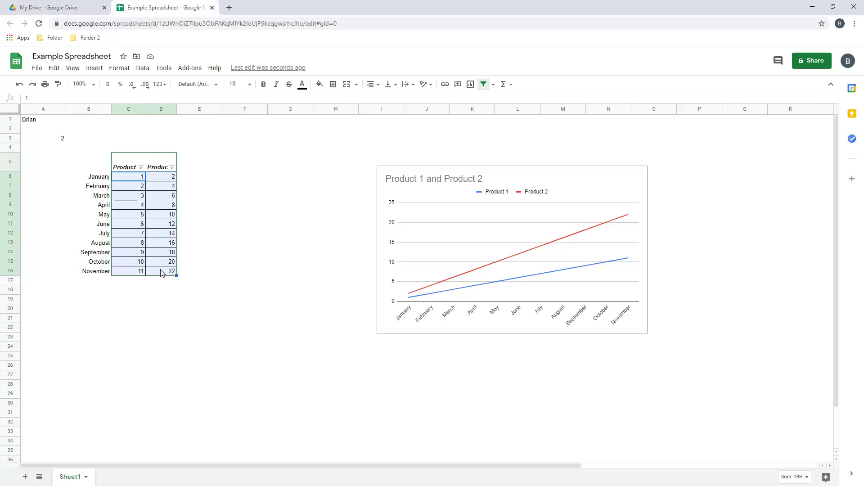
left_click(109, 85)
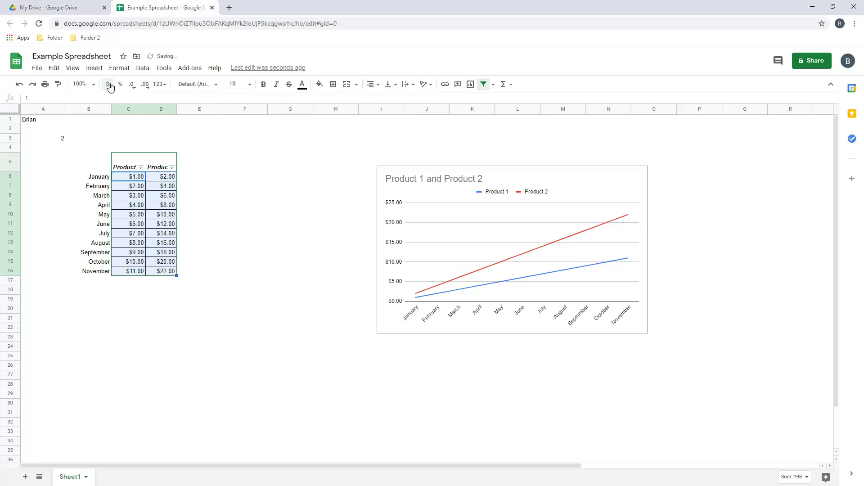
left_click(393, 205)
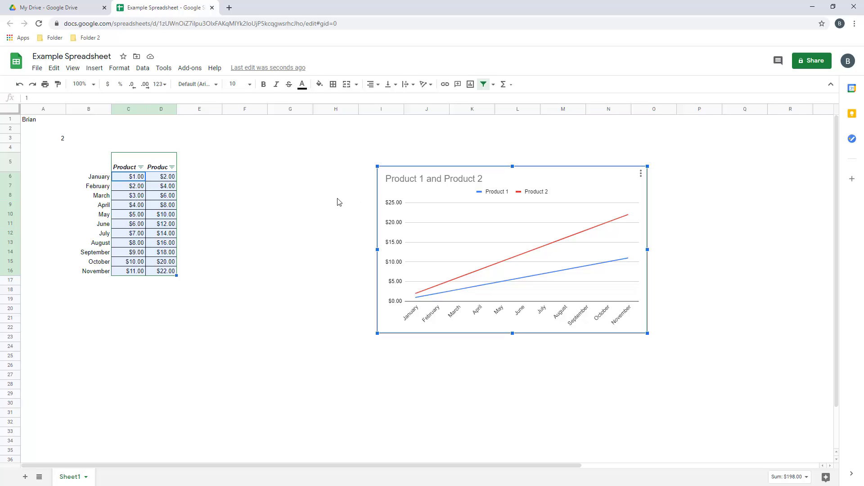
key("Delete")
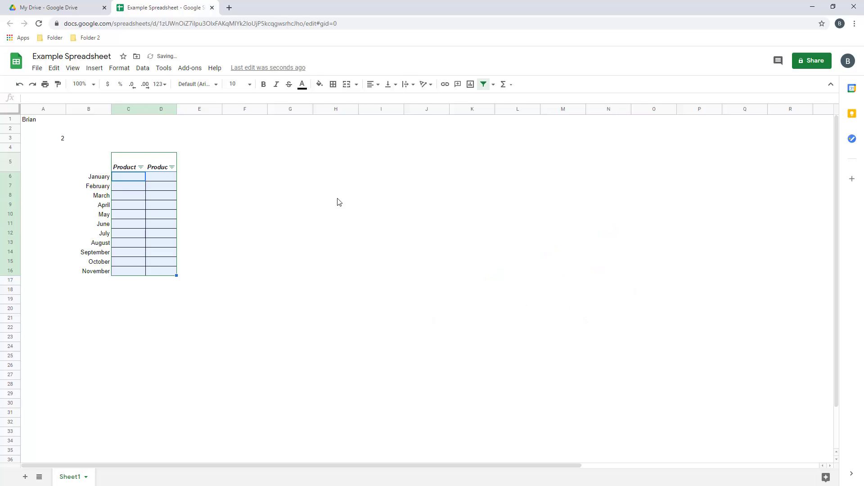
left_click(338, 199)
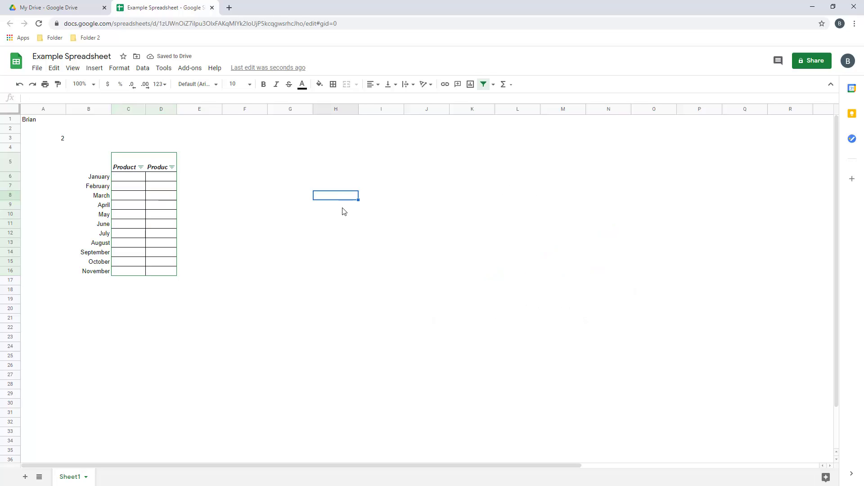
key("ctrl+z")
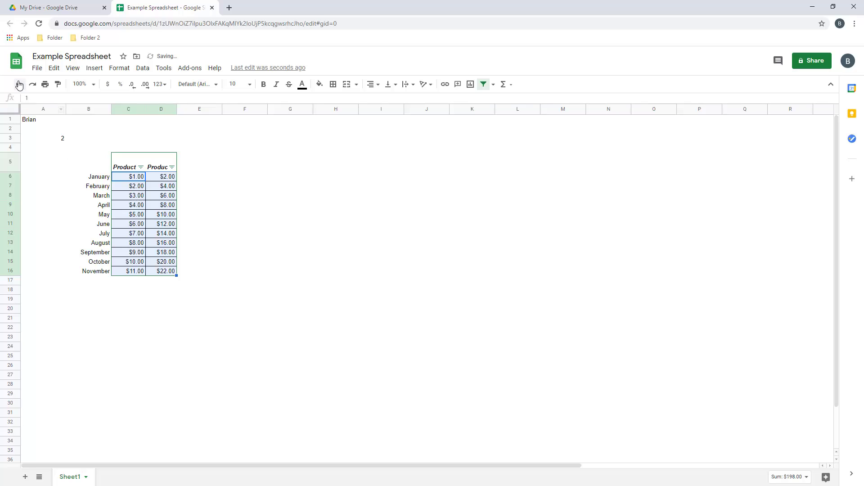
Drag columns D and C wider to fit the Product 2 and Product 1 headers
left_click(273, 205)
left_click(143, 68)
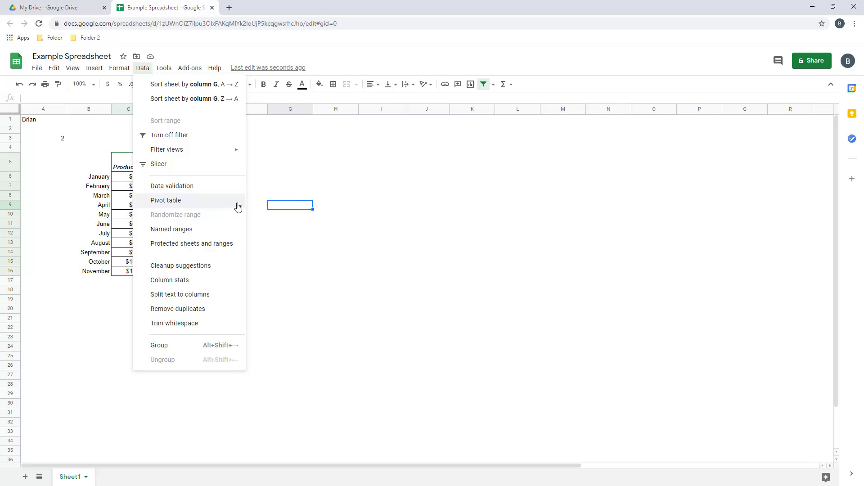
left_click(292, 169)
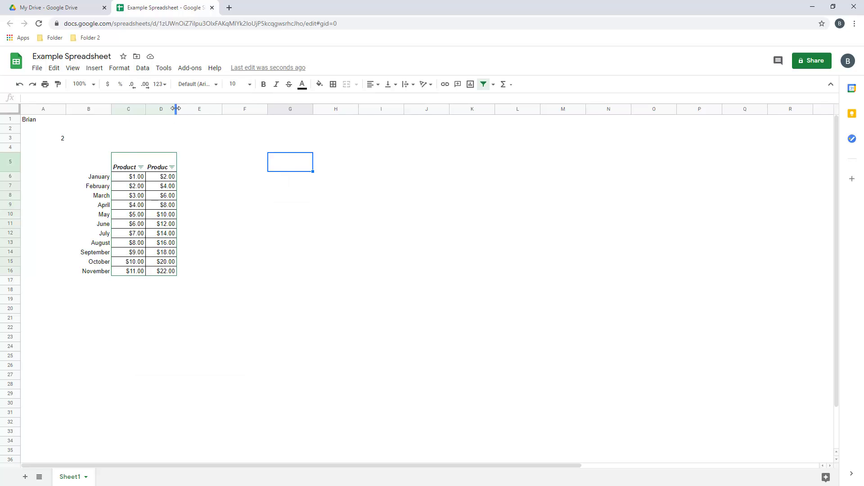
left_click_drag(176, 109, 191, 109)
left_click(151, 110)
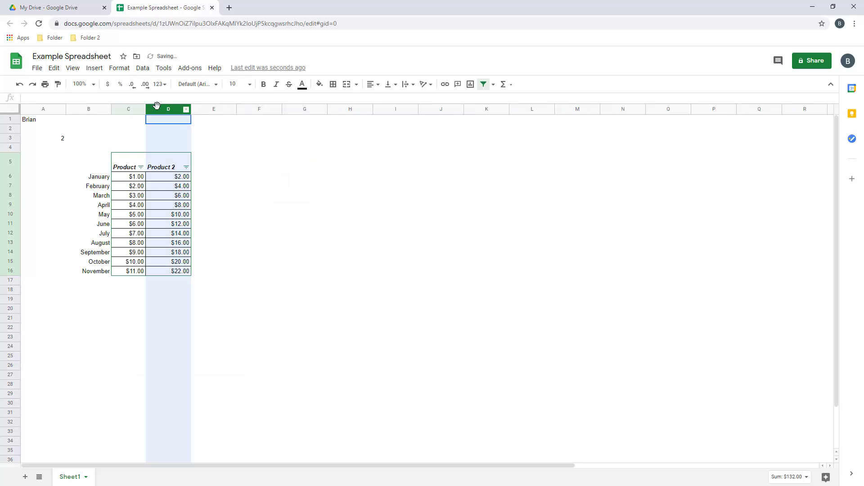
left_click_drag(146, 109, 161, 109)
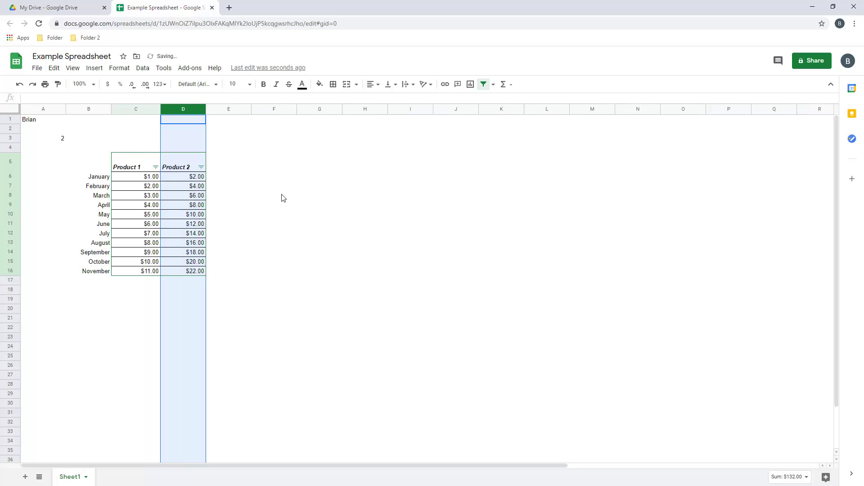
left_click(279, 197)
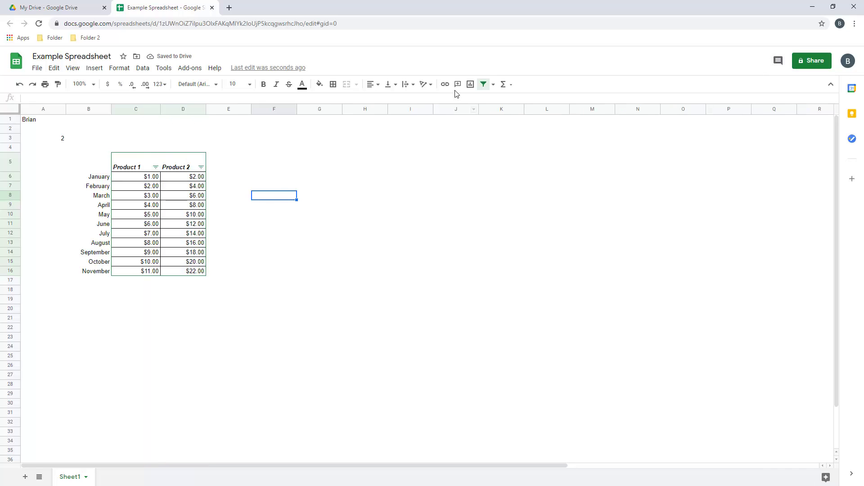
Post the comment 'Good sales!' on the $22.00 November Product 2 cell D16
left_click(198, 186)
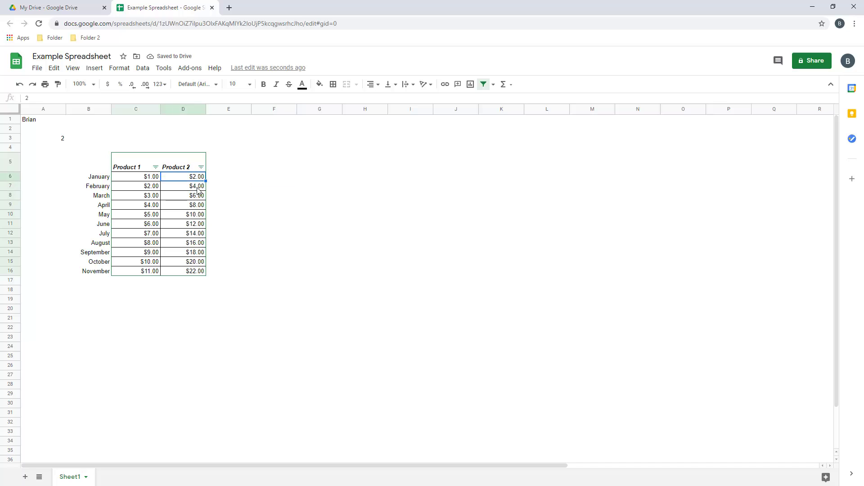
left_click(197, 272)
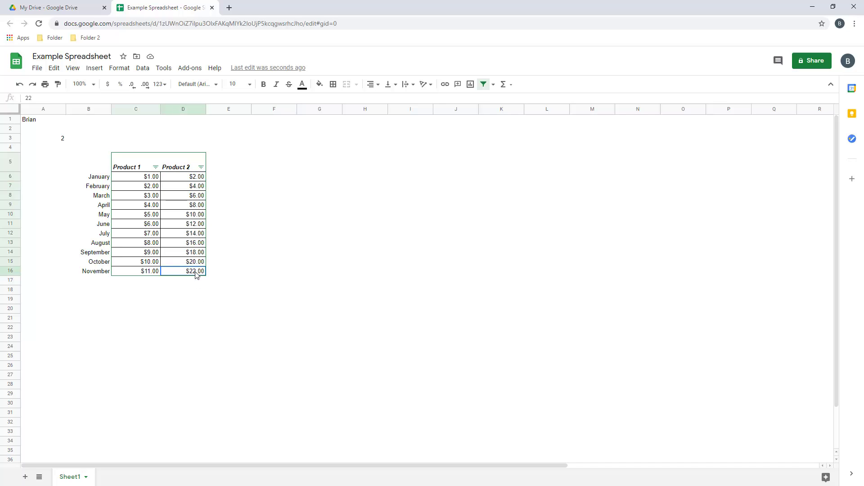
left_click(458, 84)
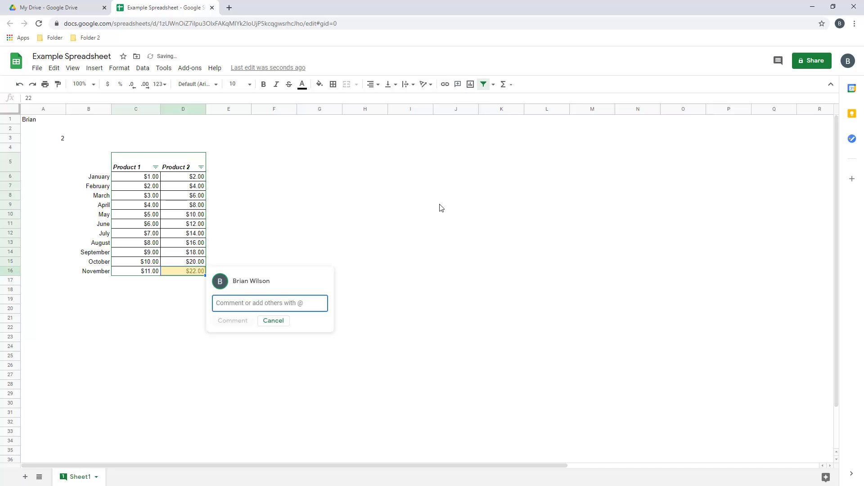
type("Good sales!")
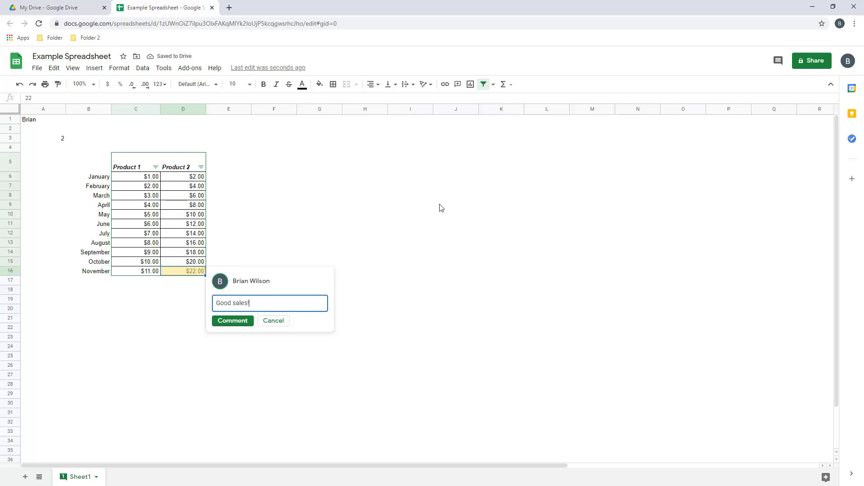
left_click(234, 321)
left_click(179, 343)
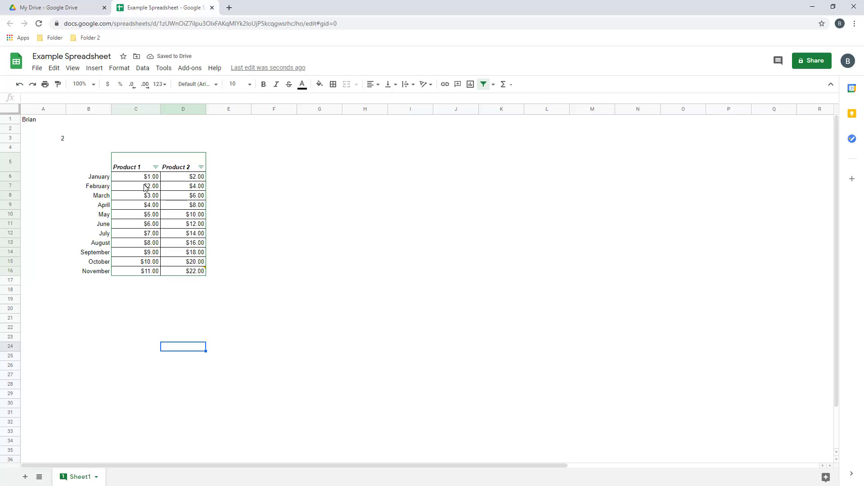
Change the C5:D5 header font size to 14, after briefly trying 24
left_click_drag(133, 169, 182, 169)
left_click(236, 84)
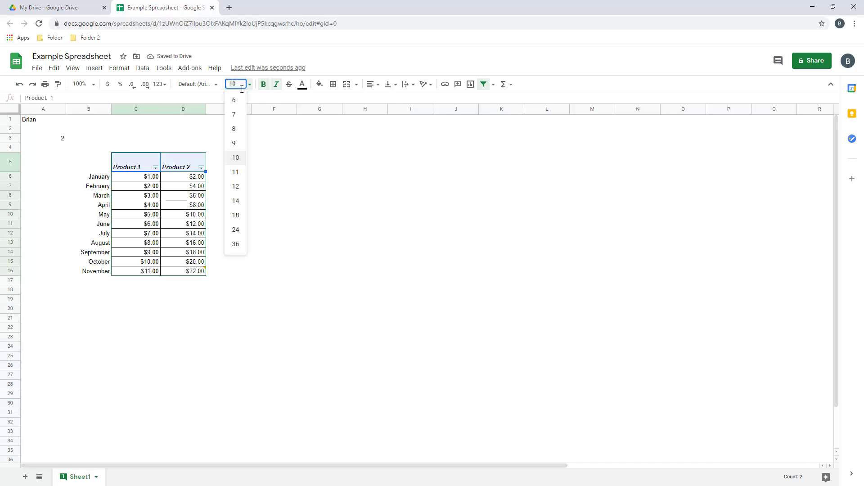
left_click(237, 231)
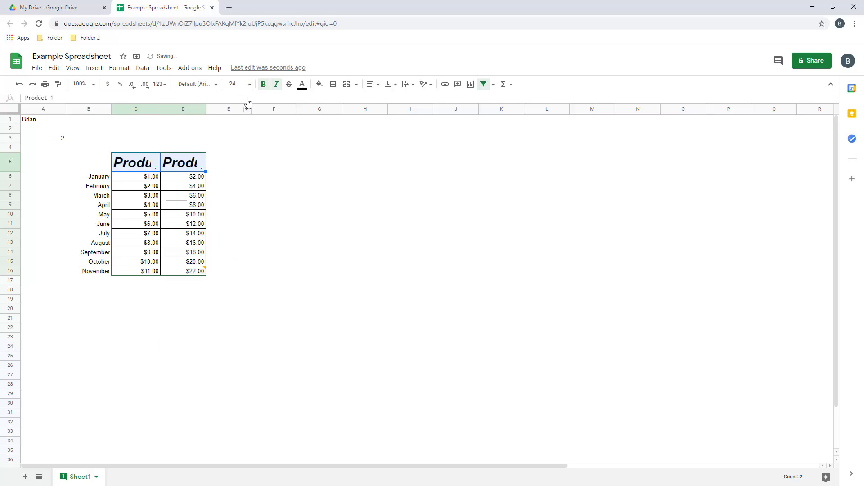
left_click(246, 85)
left_click(236, 204)
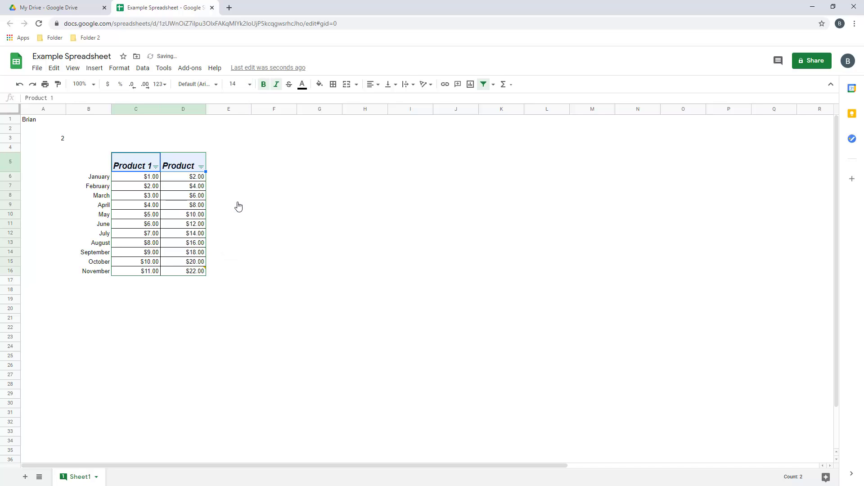
left_click(230, 301)
left_click(126, 282)
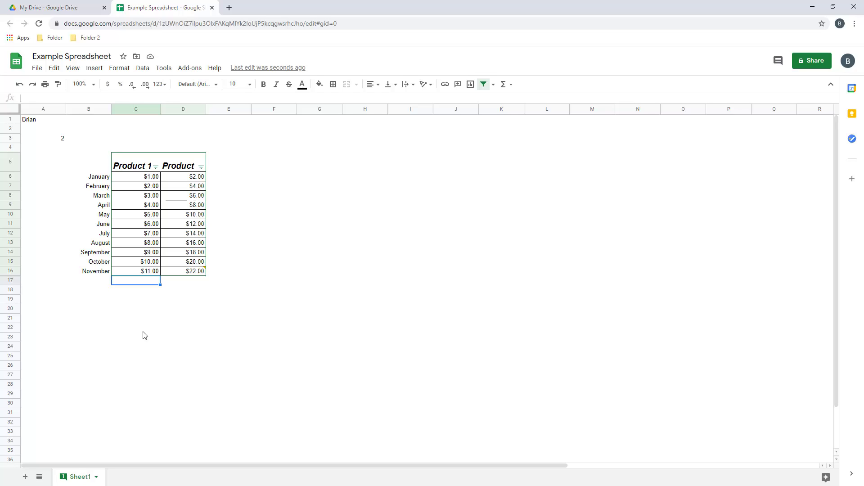
Label B17 'Total:' and enter =sum(C6:C16) in C17 for $66.00
key("Left")
type("Total")
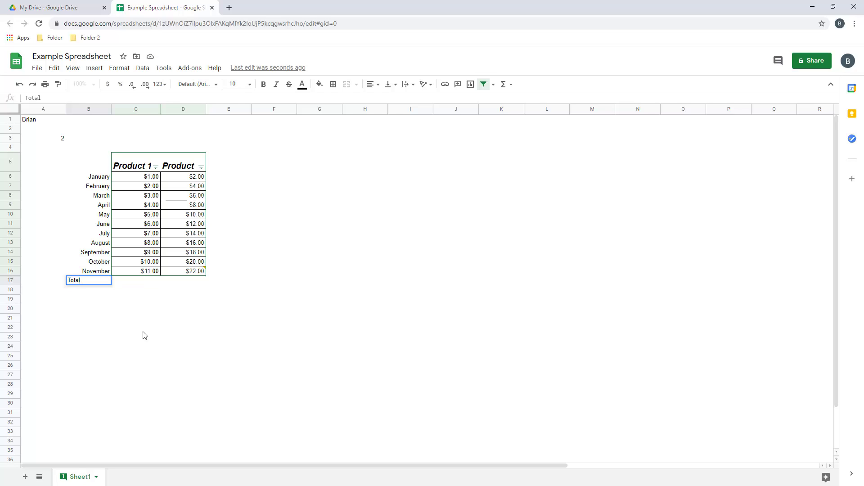
type(":")
key("Tab")
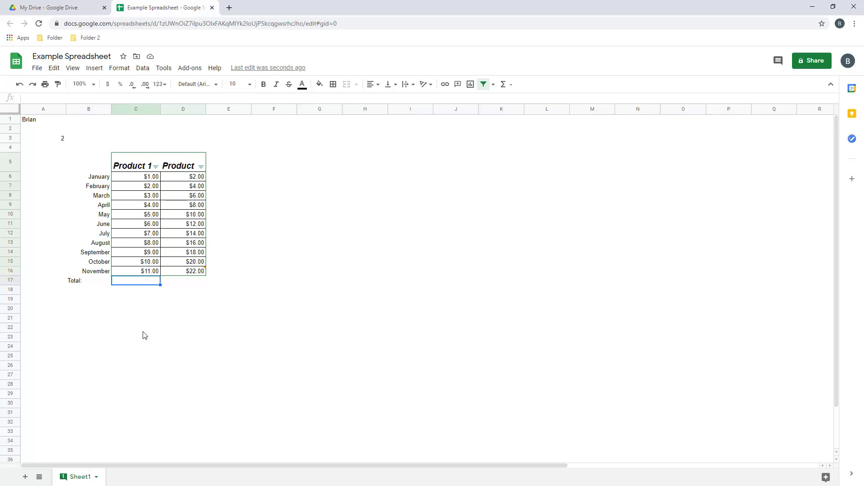
type("=")
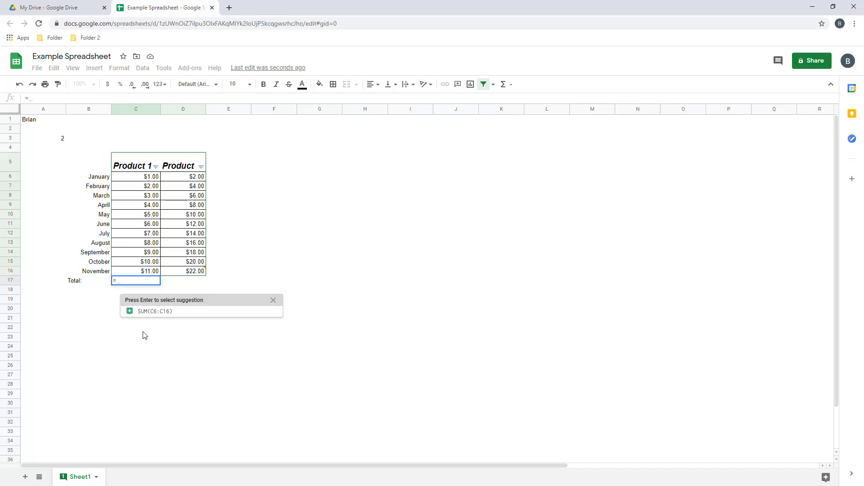
type("sum(")
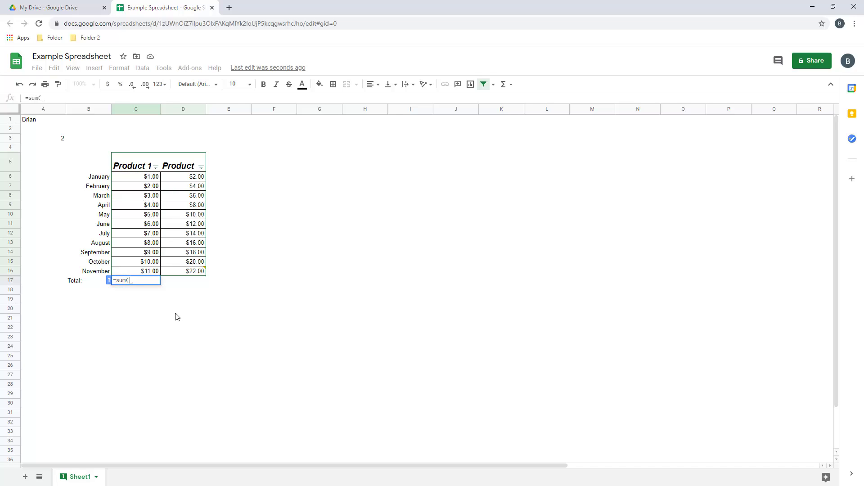
left_click_drag(153, 177, 153, 271)
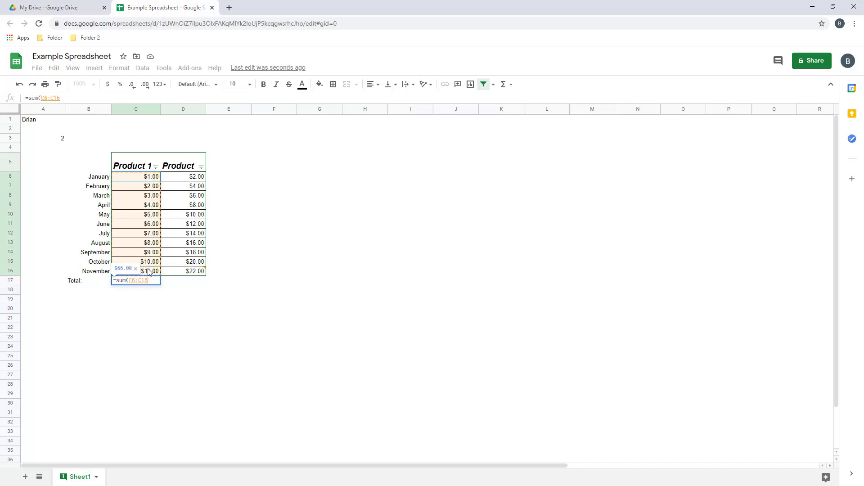
key("Return")
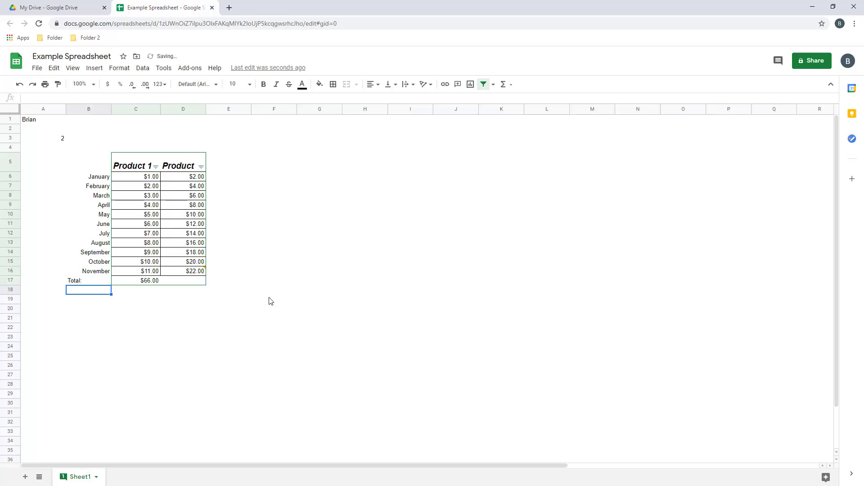
Fill the total across to D17 ($132.00) and widen column D to show Product 2
left_click(140, 284)
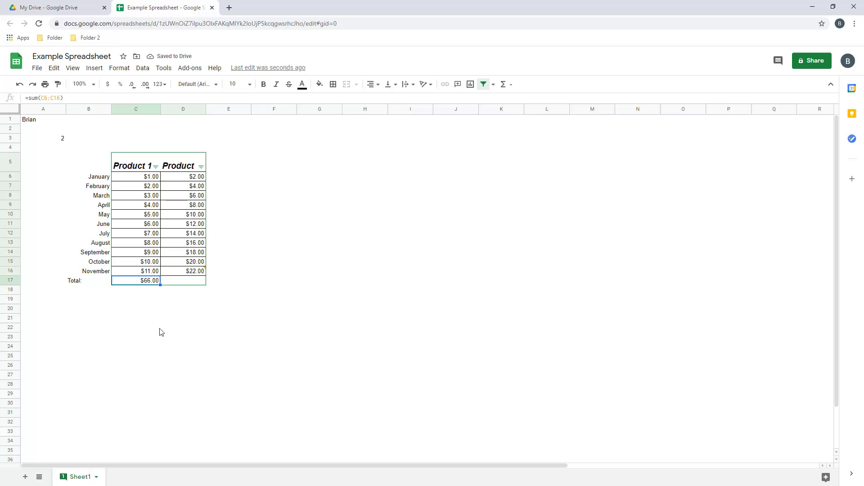
left_click_drag(160, 284, 202, 284)
left_click(205, 332)
left_click(194, 283)
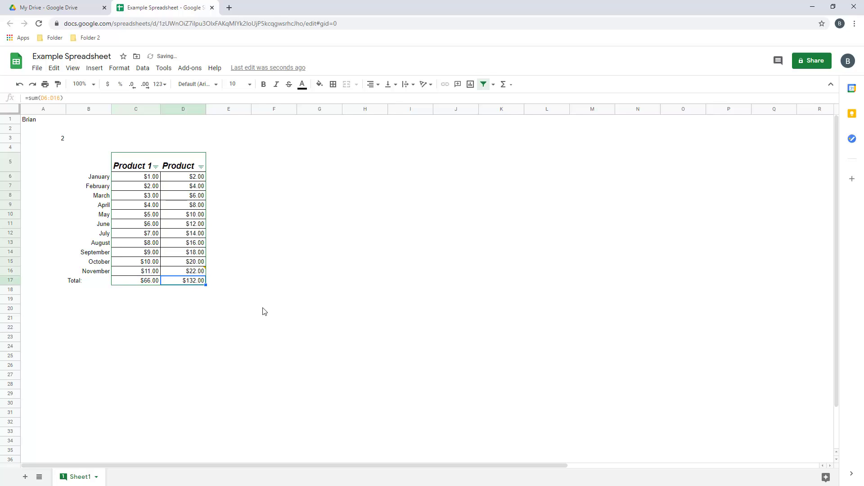
left_click_drag(205, 110, 213, 110)
left_click(185, 377)
left_click(193, 281)
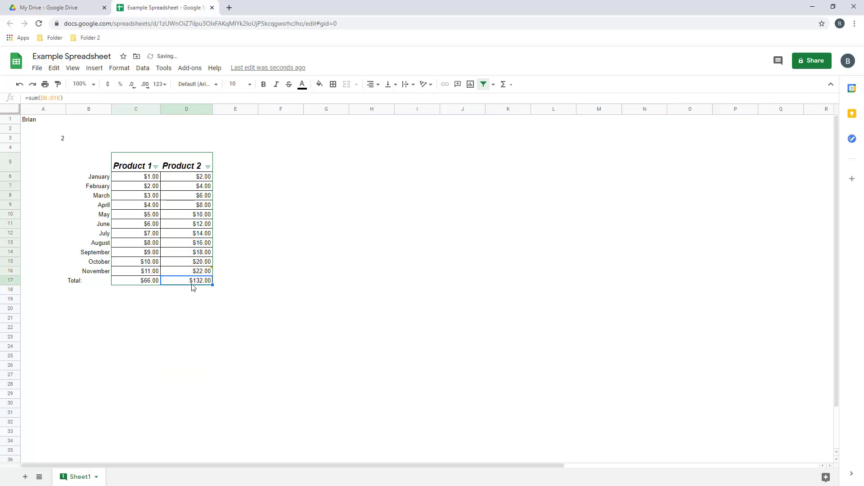
left_click(70, 98)
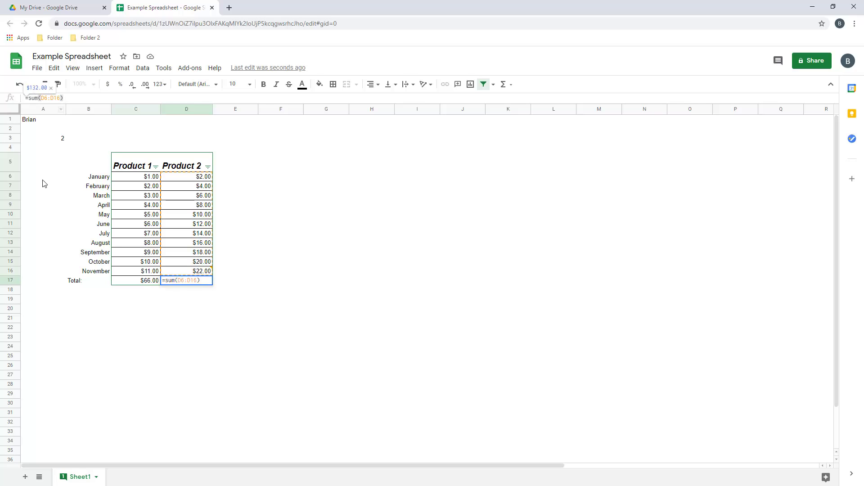
key("Return")
left_click(324, 214)
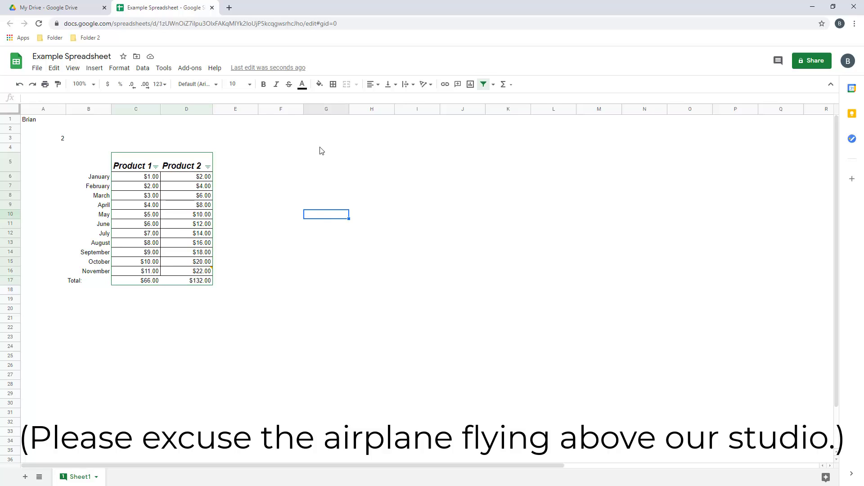
left_click(390, 85)
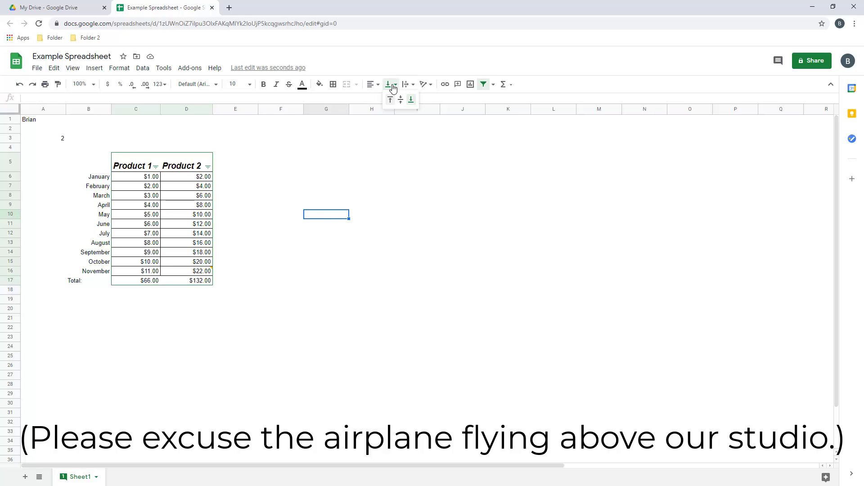
left_click(413, 87)
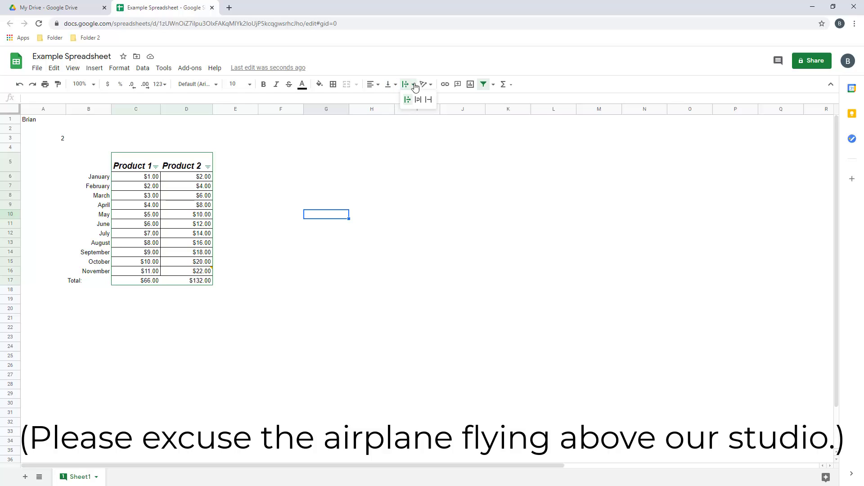
left_click(427, 85)
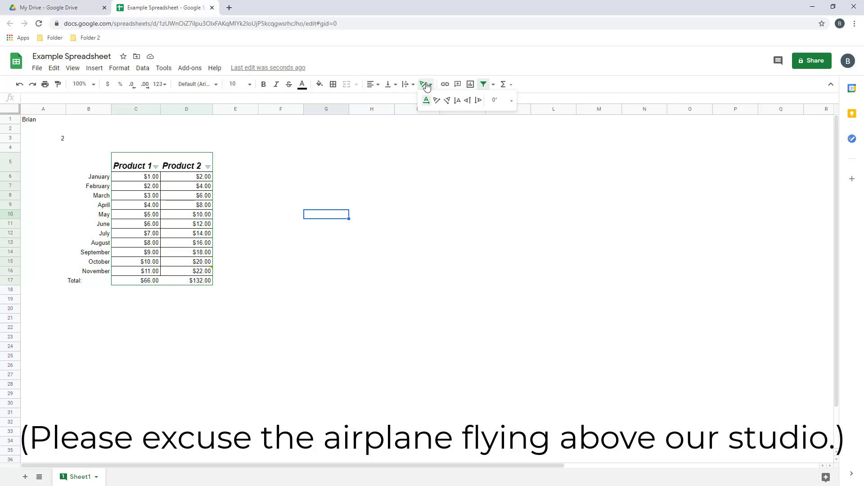
left_click(276, 157)
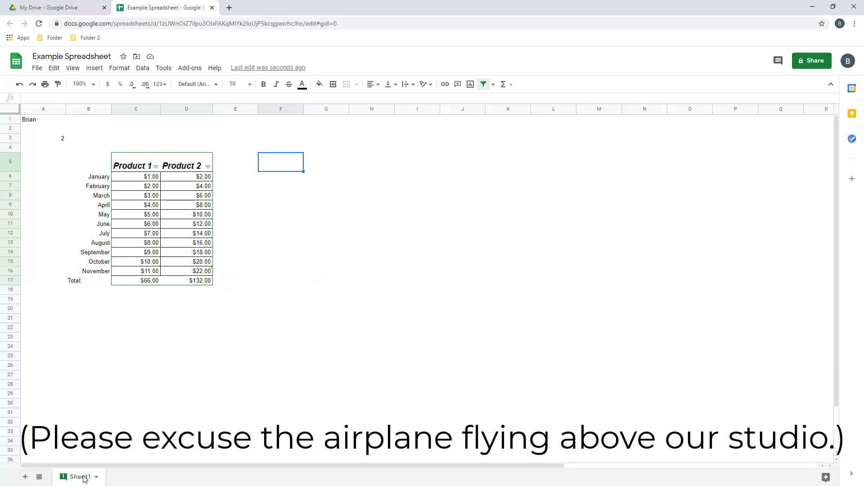
Add a new sheet, rename it 2021, and return to Sheet1
left_click(25, 477)
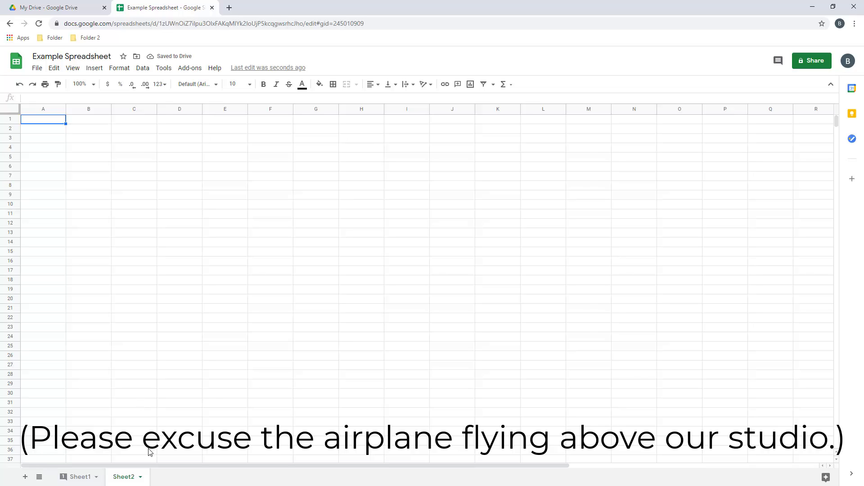
left_click(140, 476)
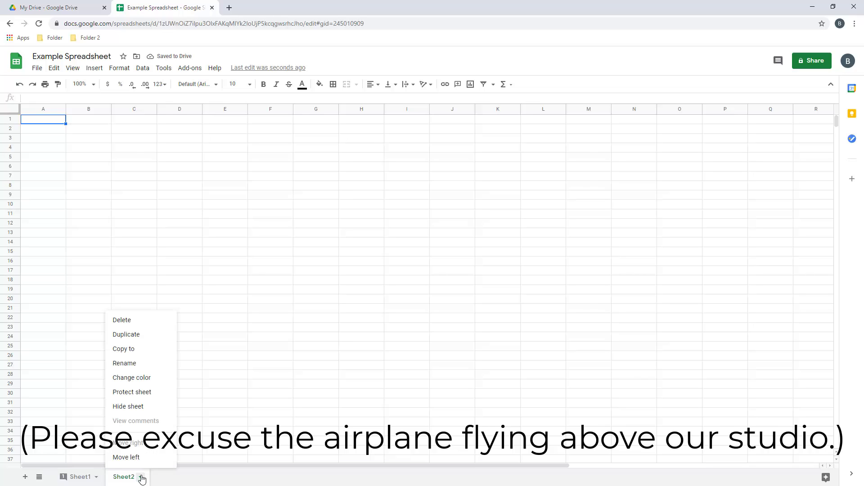
left_click(129, 364)
type("2021")
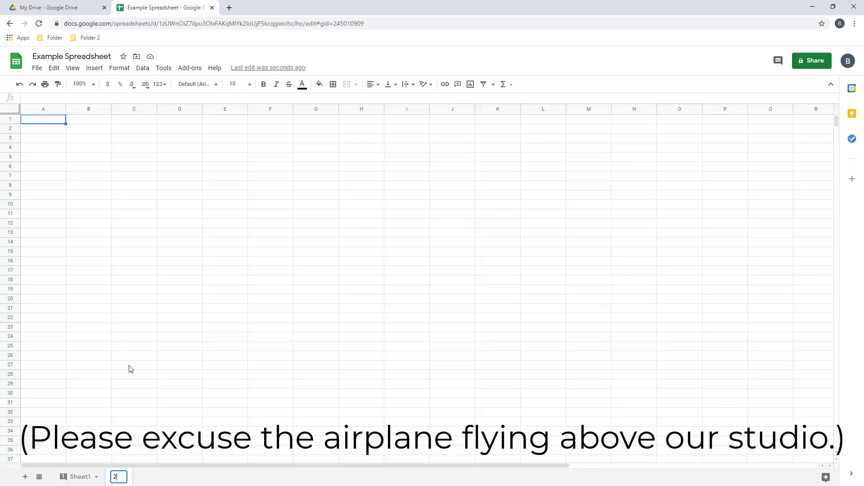
key("Return")
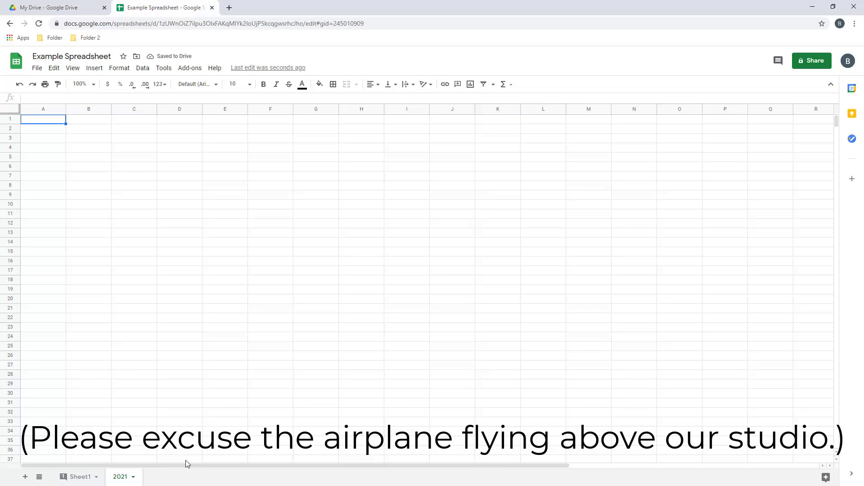
left_click(78, 479)
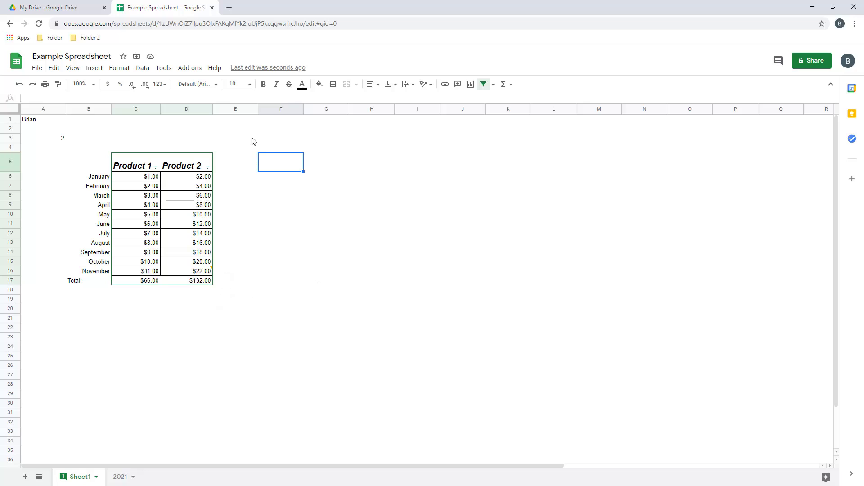
Open Function list from the Help menu
left_click(214, 69)
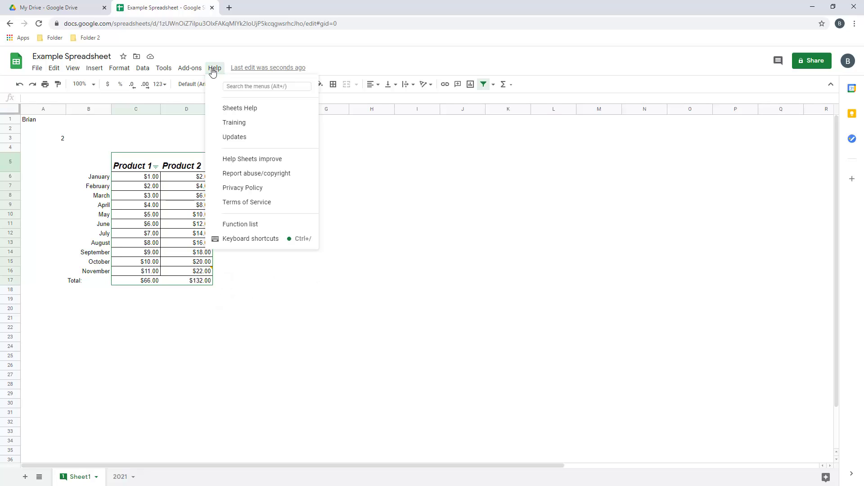
left_click(251, 227)
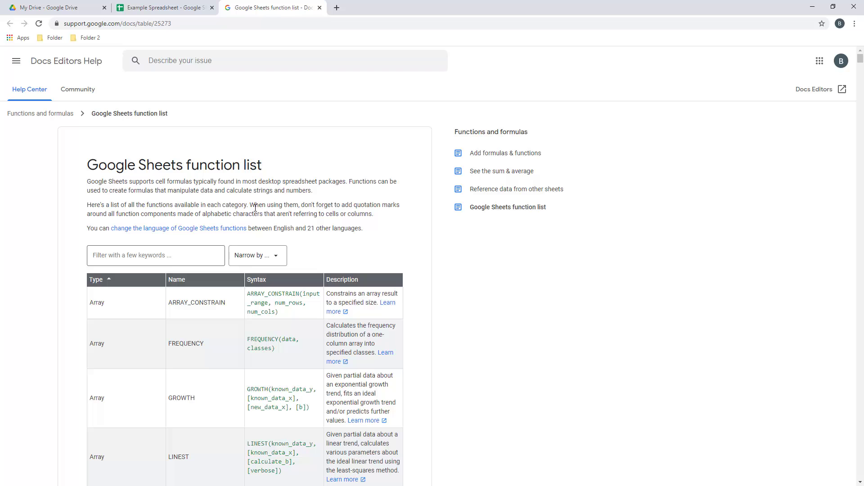
Filter the function list by 'average' and scan the matching functions
scroll(252, 203, "down", 10)
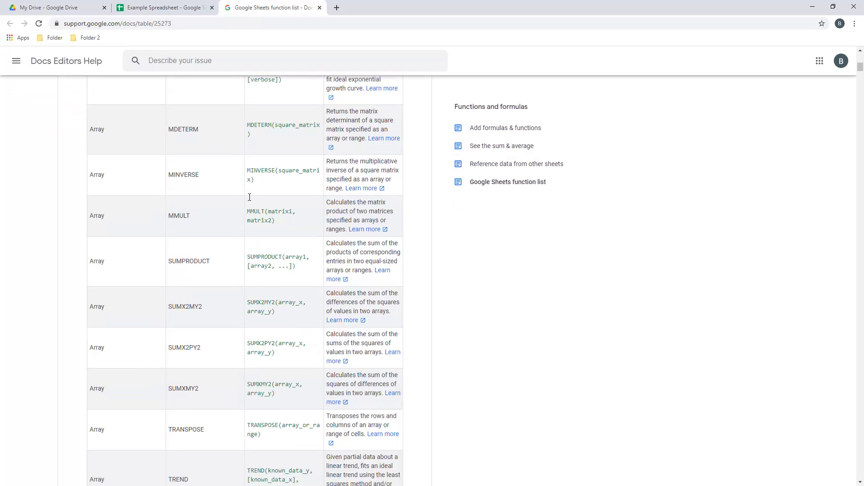
scroll(250, 198, "down", 20)
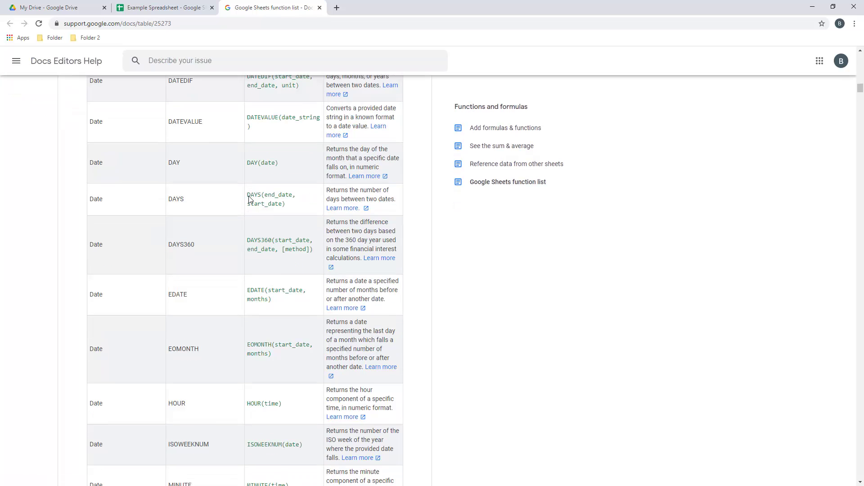
scroll(250, 199, "up", 20)
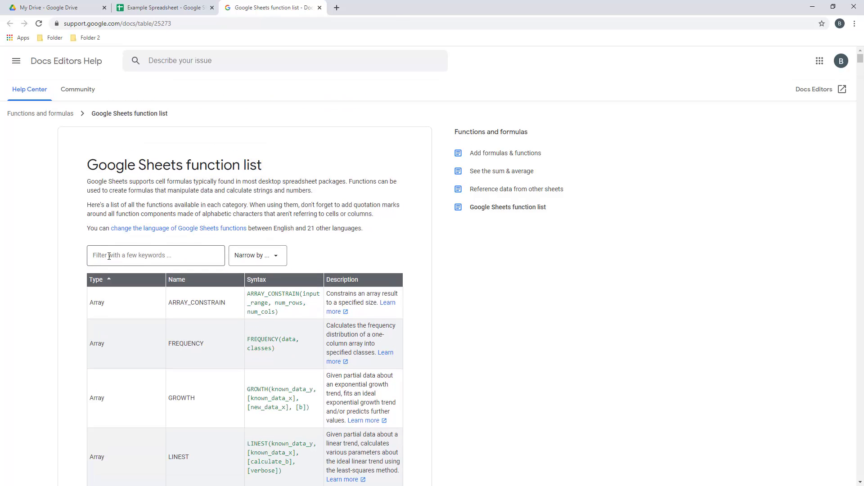
left_click(108, 256)
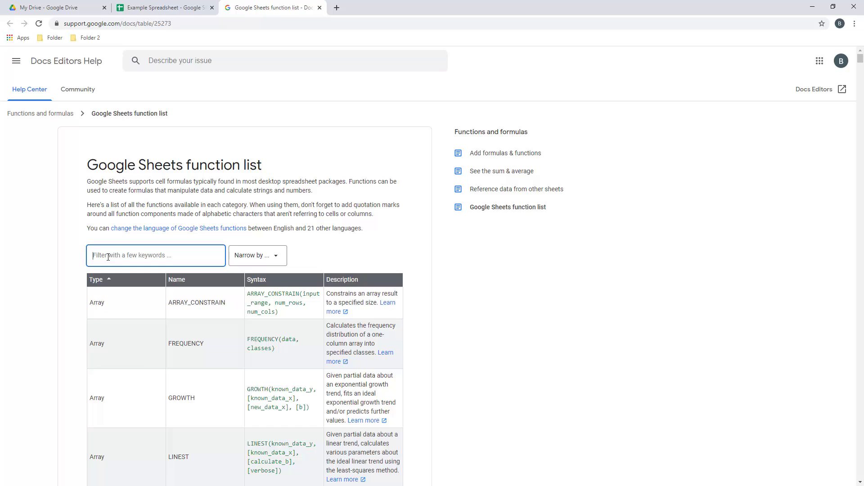
type("average")
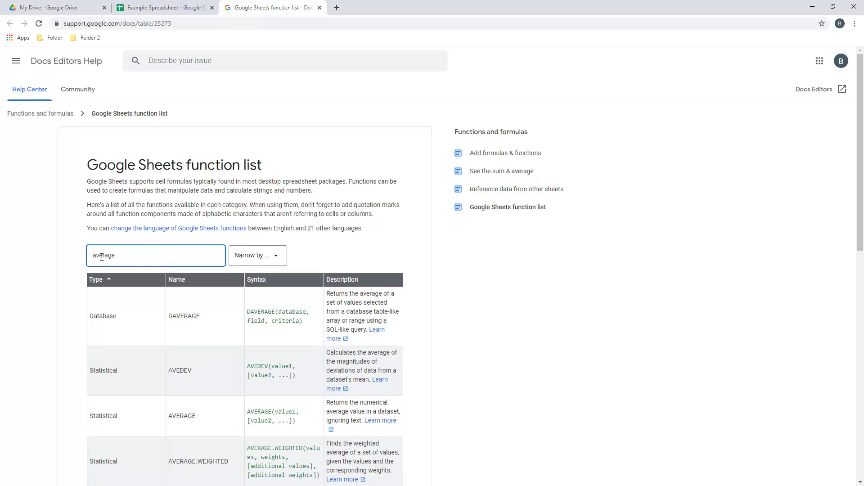
scroll(46, 253, "down", 3)
scroll(47, 252, "down", 1)
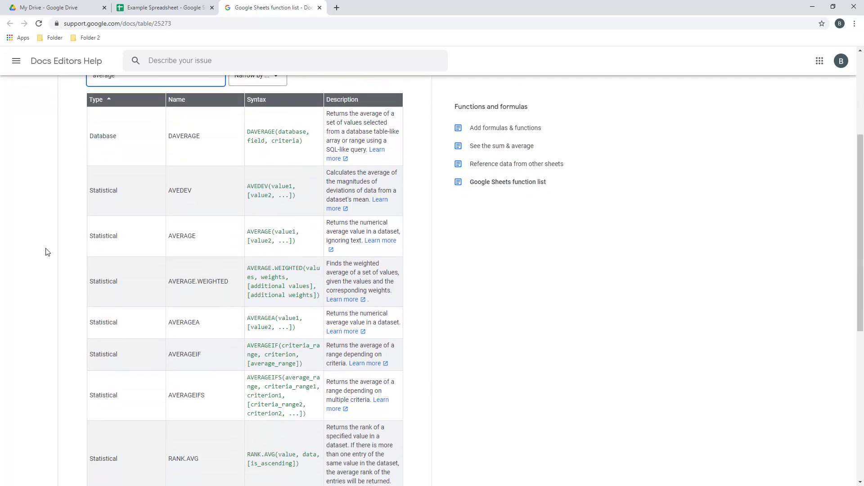
scroll(47, 253, "down", 1)
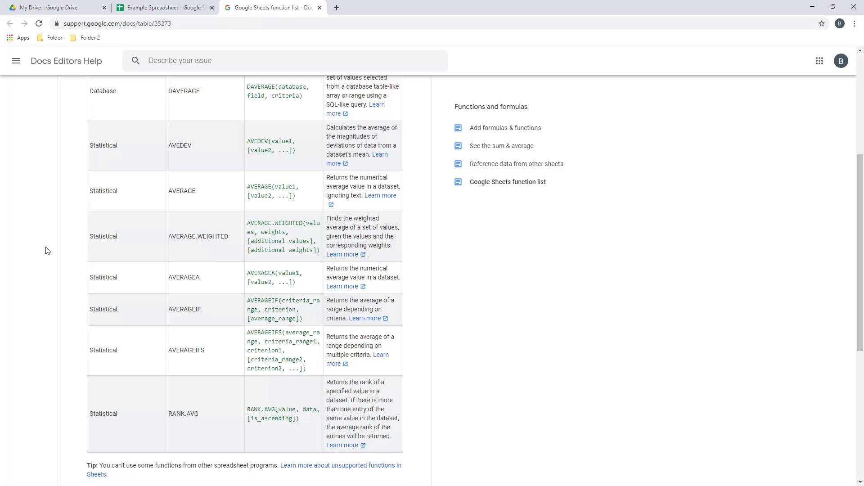
scroll(47, 251, "up", 1)
Highlight the AVERAGE row, then close the help and spreadsheet tabs
left_click_drag(90, 234, 390, 261)
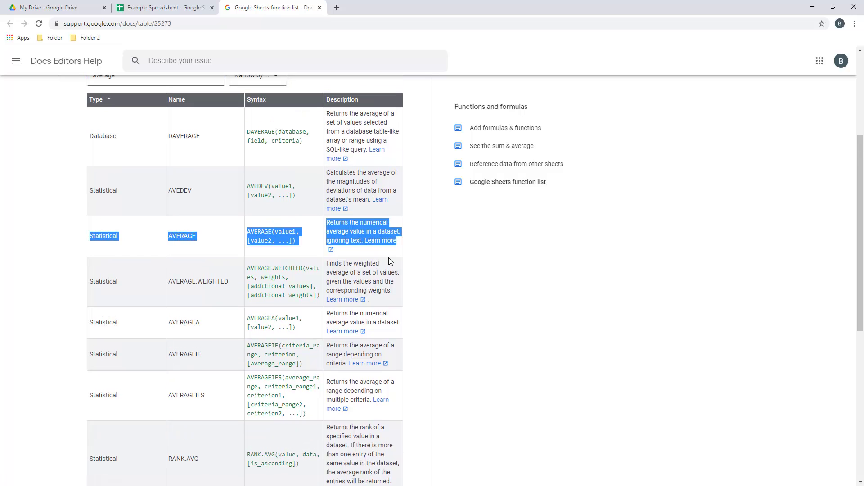
left_click(422, 271)
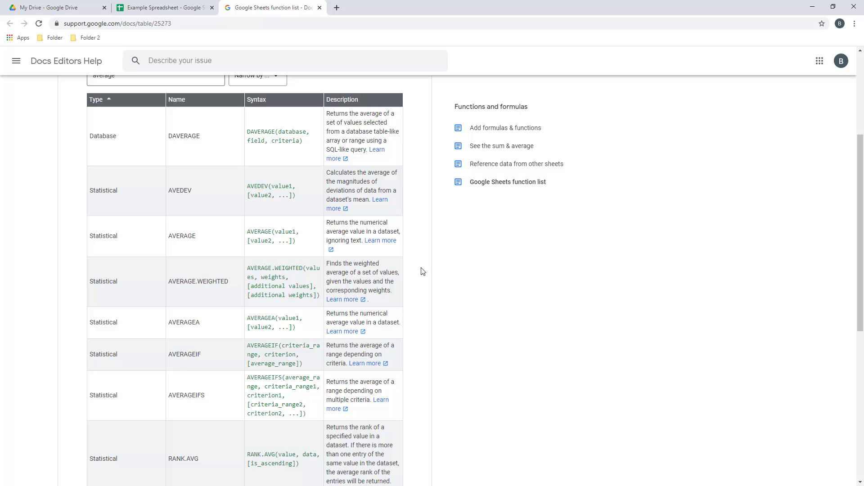
left_click(162, 4)
left_click(288, 168)
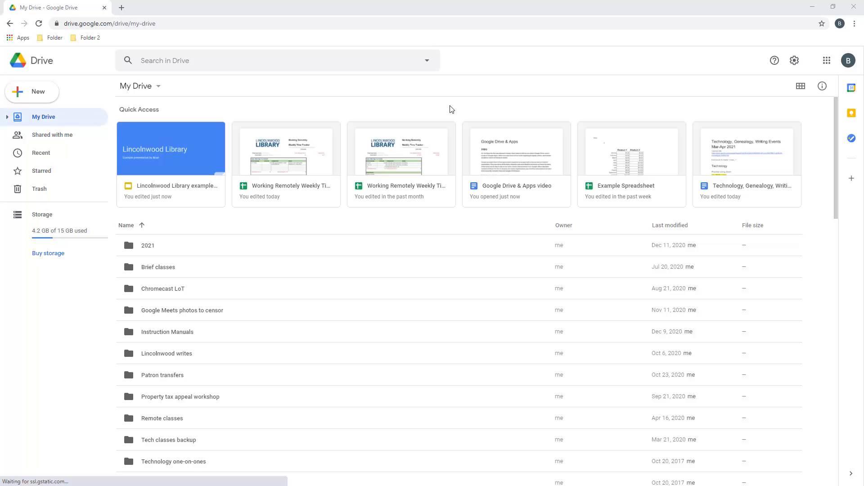
Create a blank Google Slides presentation from Drive's New menu
left_click(44, 95)
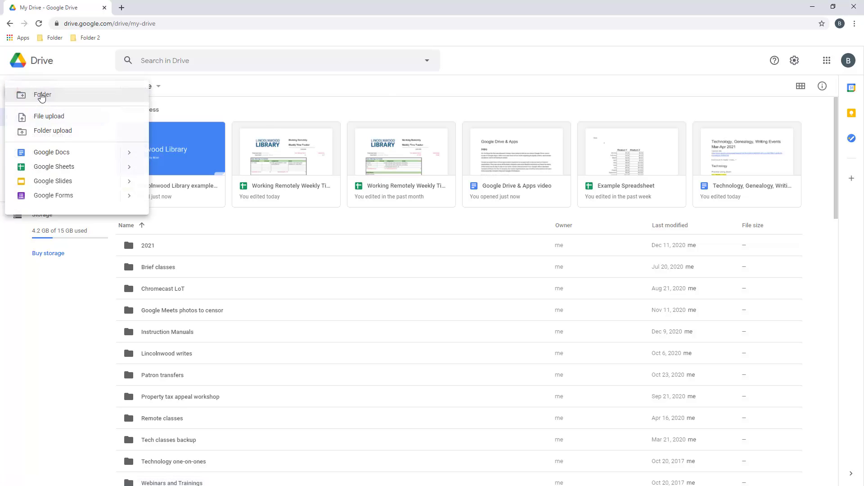
left_click(71, 182)
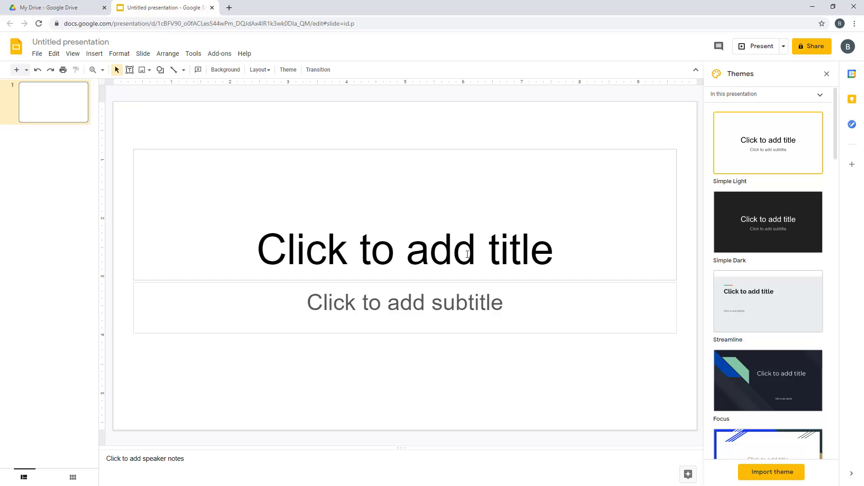
Fill the title placeholder with 'Presentation Title' and the subtitle with 'Subtitle'
left_click(467, 254)
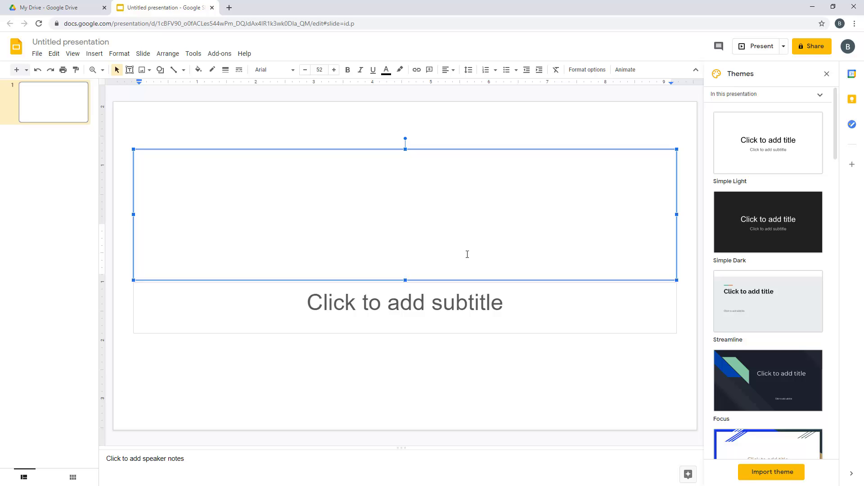
type("Presentation ")
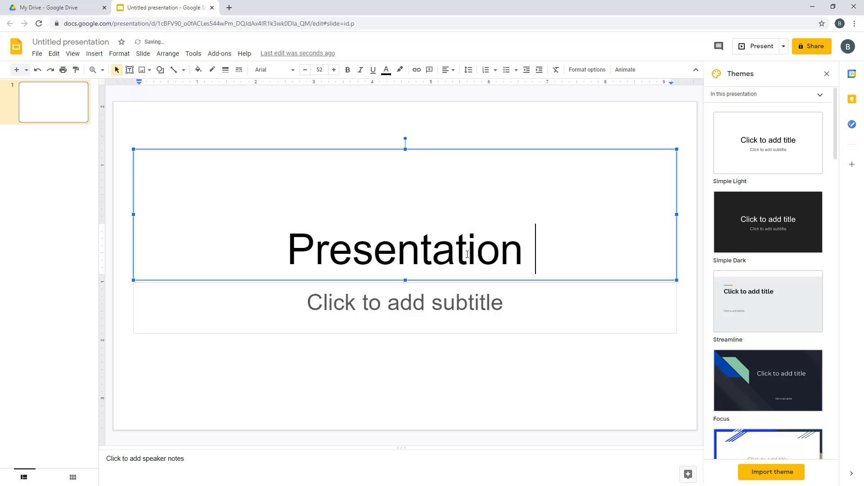
type("Title")
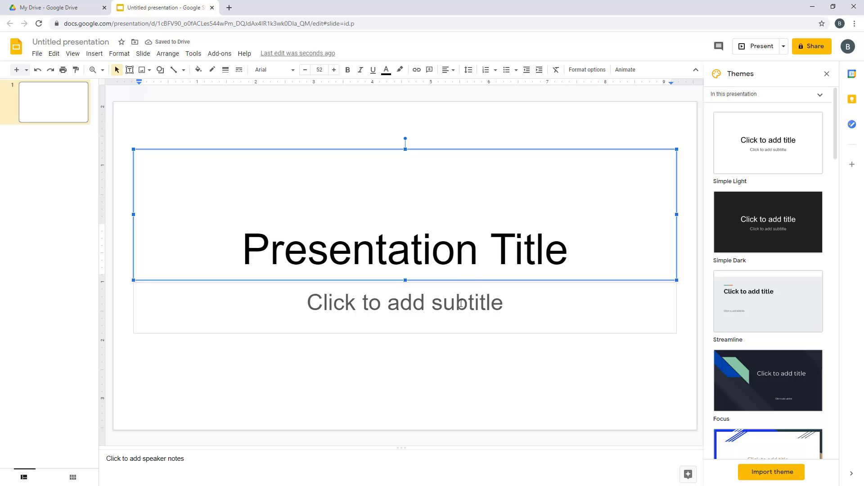
left_click(461, 304)
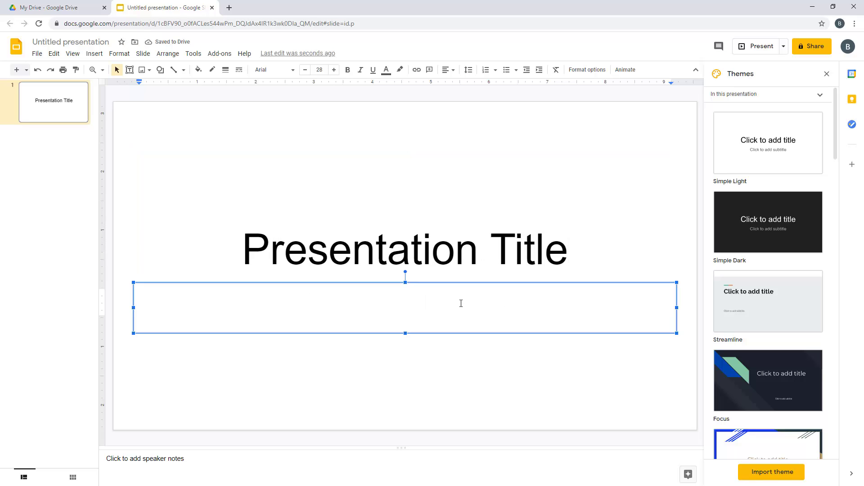
type("Subtitle")
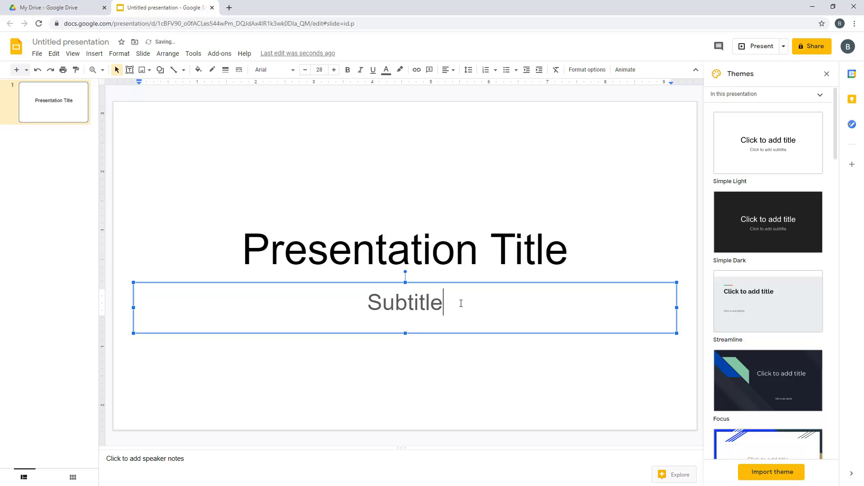
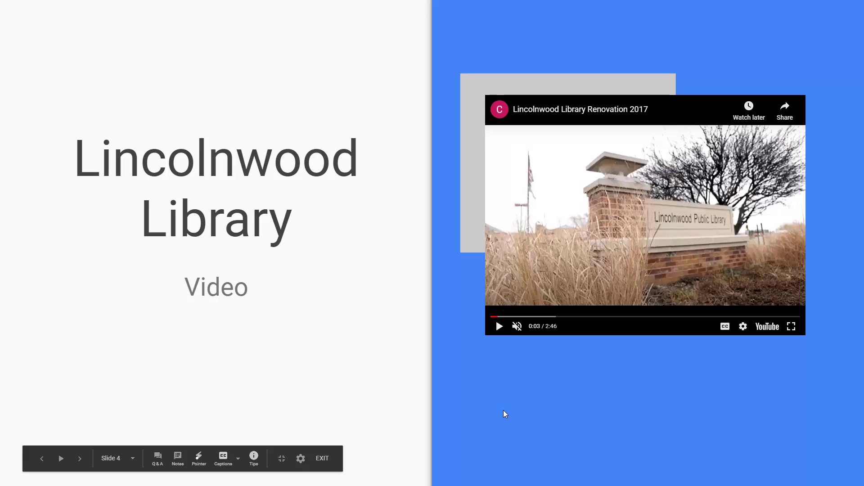
Advance the slideshow past the Lincolnwood Library video slide to slide 5, 'Next Section'
left_click(503, 410)
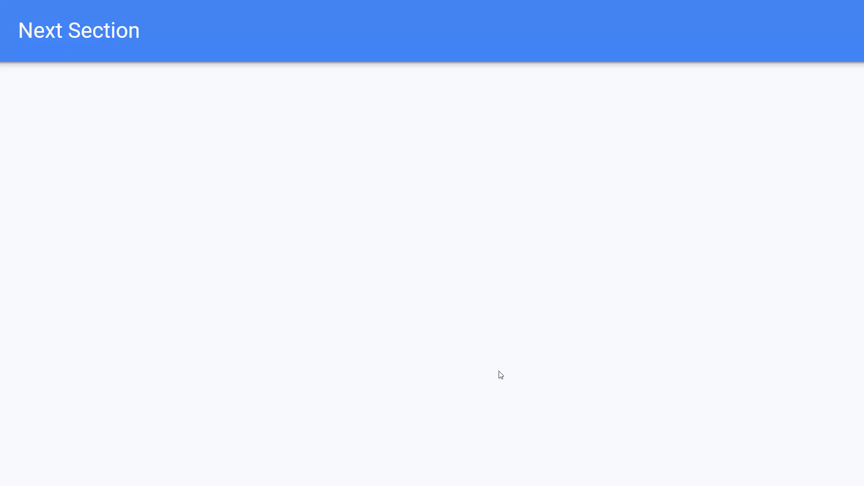
Exit the full-screen slideshow to return to Google Drive's My Drive page
key("Escape")
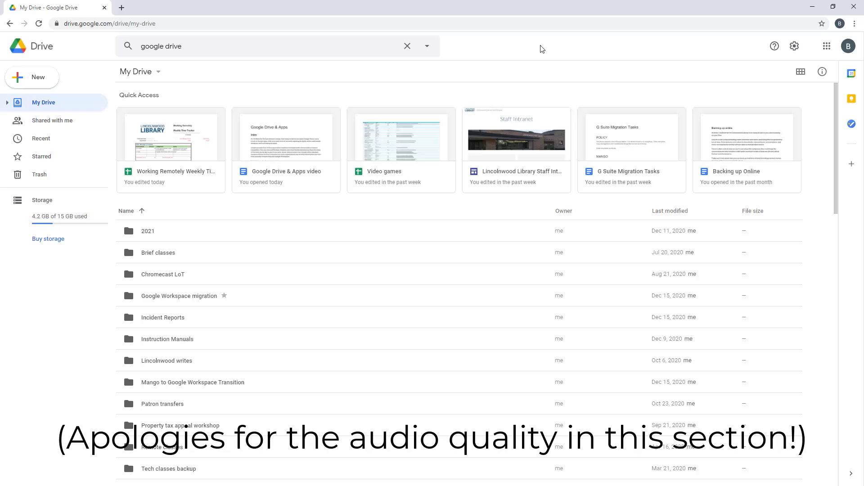
Glance at the Google apps grid, then open a new incognito window with Ctrl+Shift+N
left_click(828, 46)
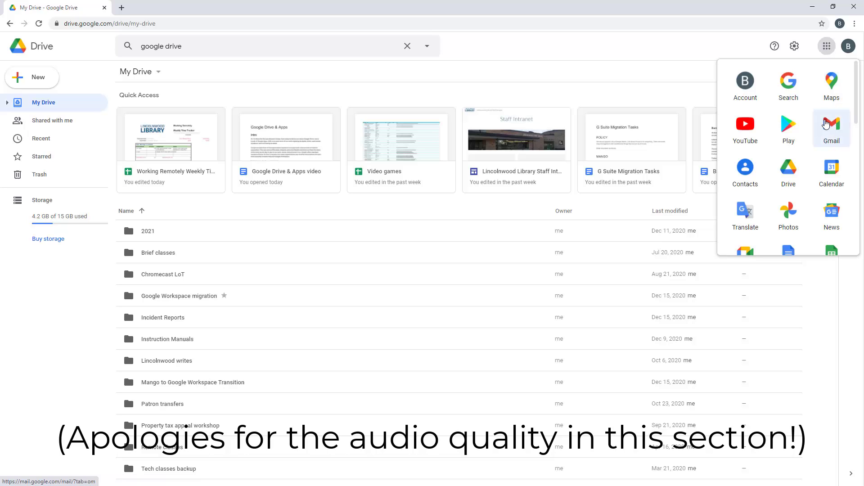
left_click(555, 56)
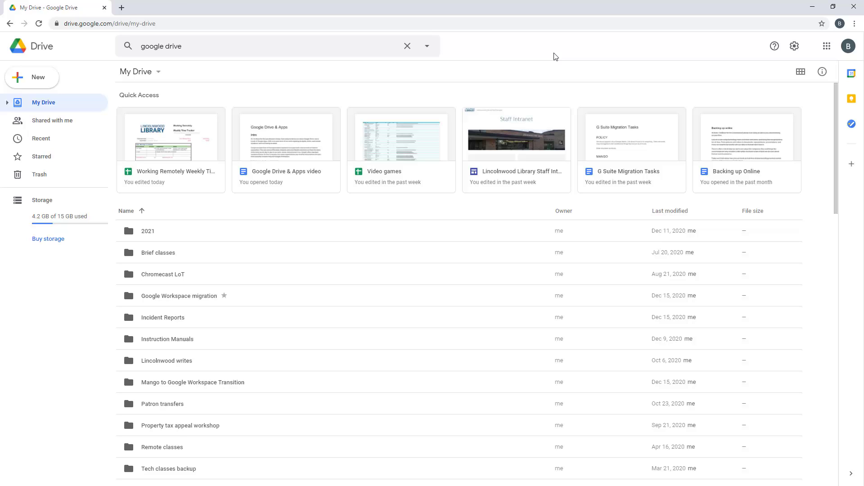
key("ctrl+shift+n")
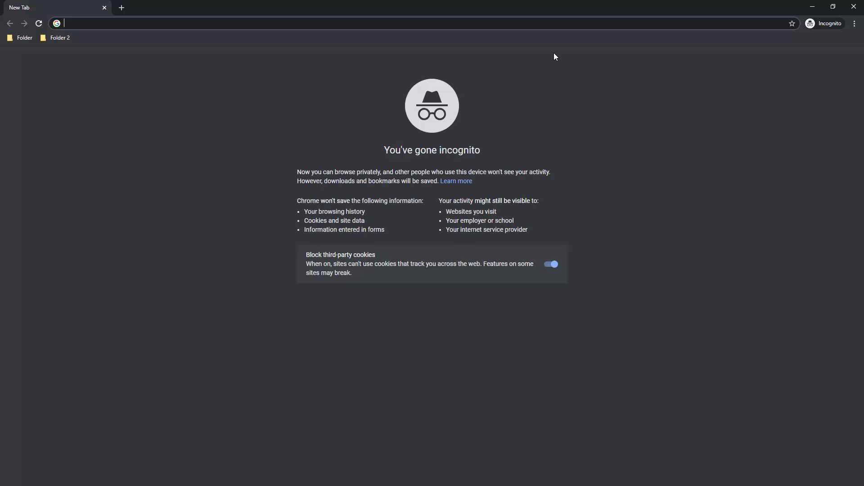
Go to mail.google.com and sign in with the account's email address and password
type("mail")
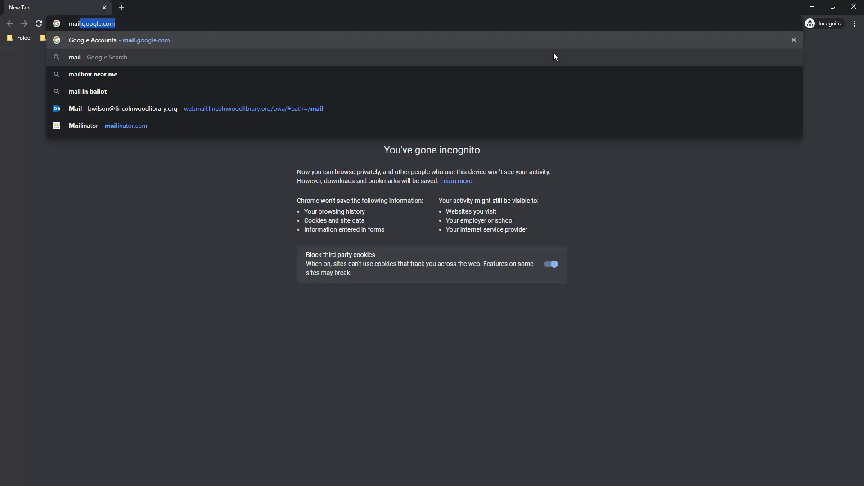
type(".google.com/")
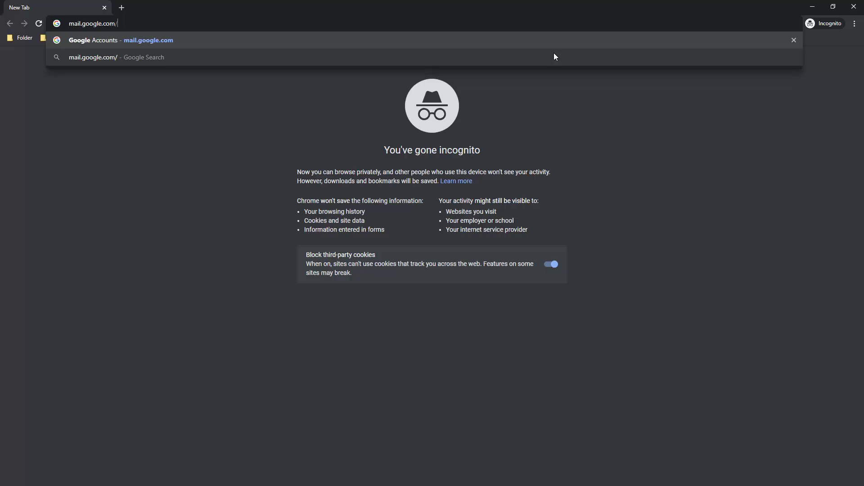
key("Return")
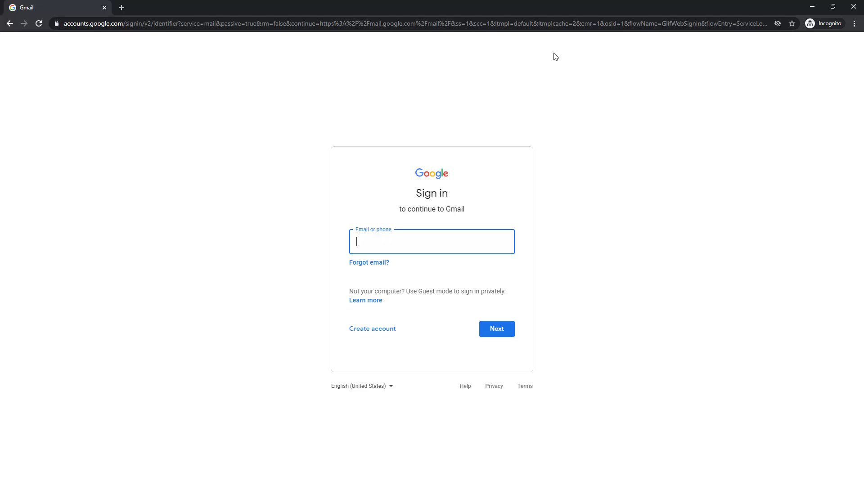
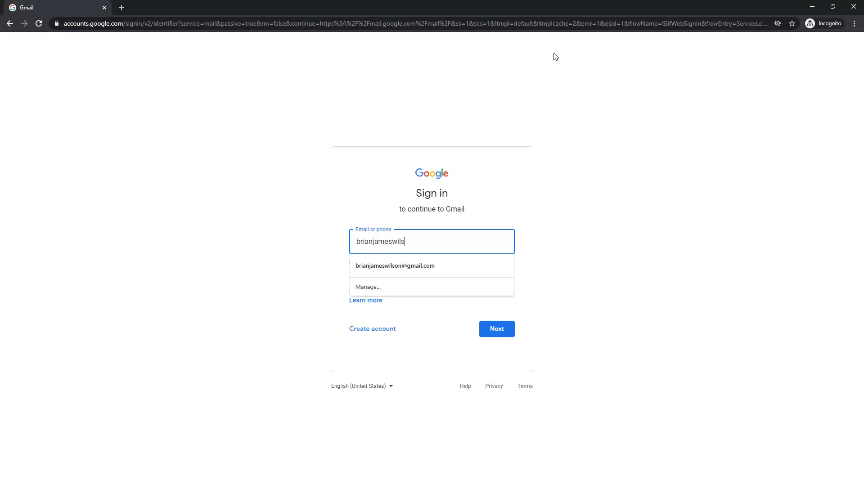
left_click(573, 65)
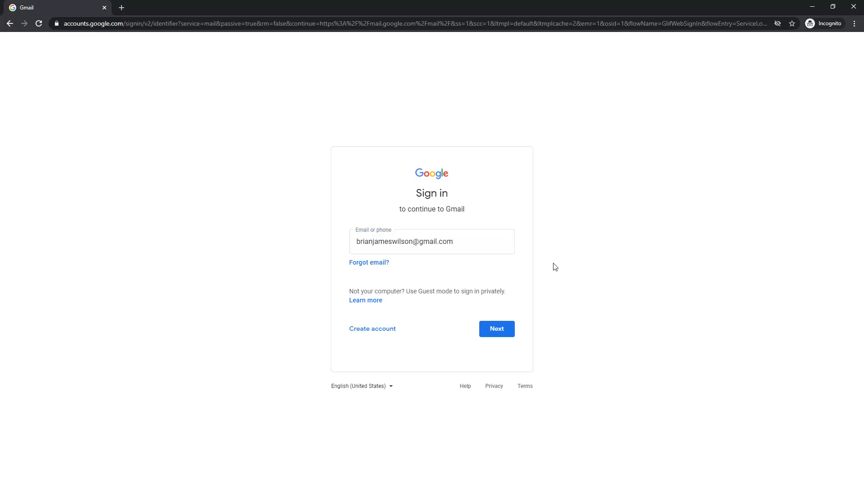
left_click(497, 325)
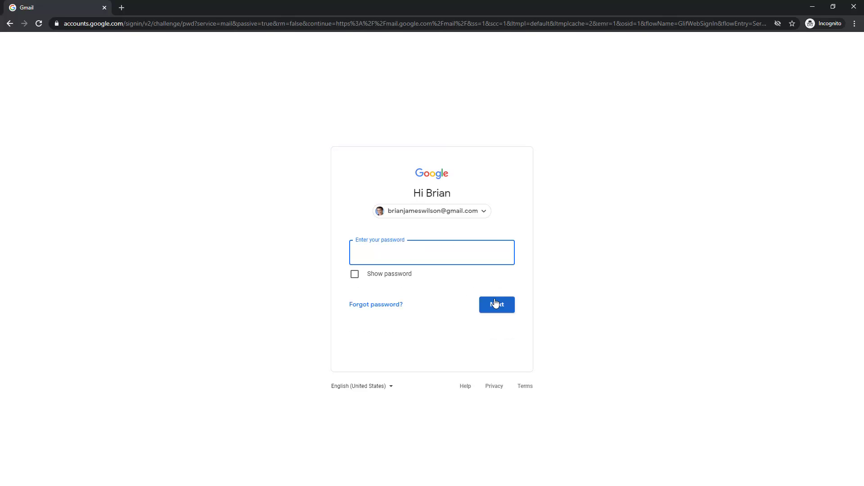
type("••••••••••••••••••••••")
left_click(491, 306)
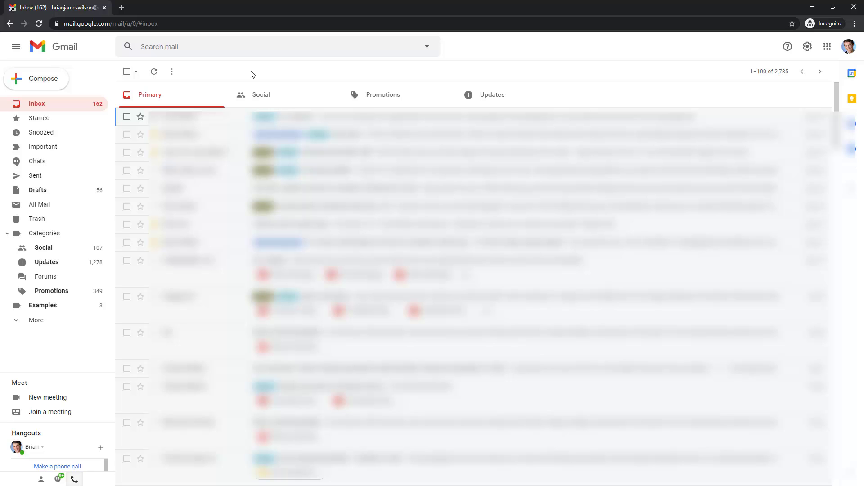
Delete the Bombas and Wild Alaskan Company ads from the Social category
left_click(258, 92)
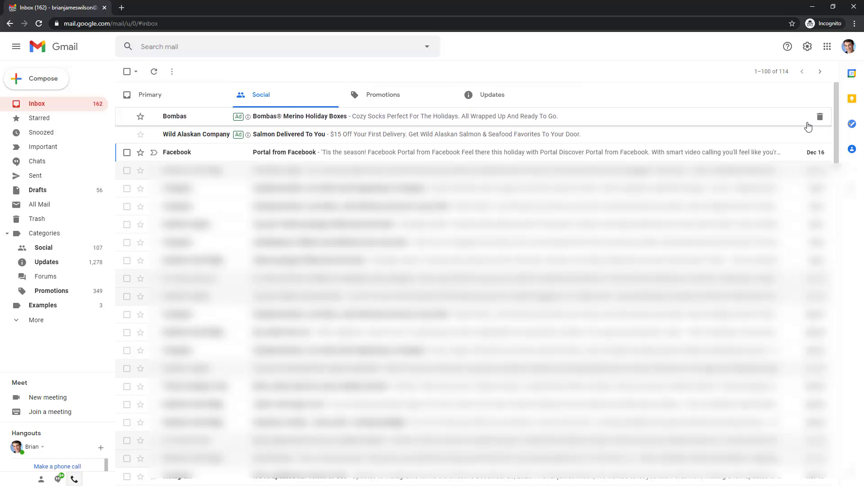
left_click(819, 116)
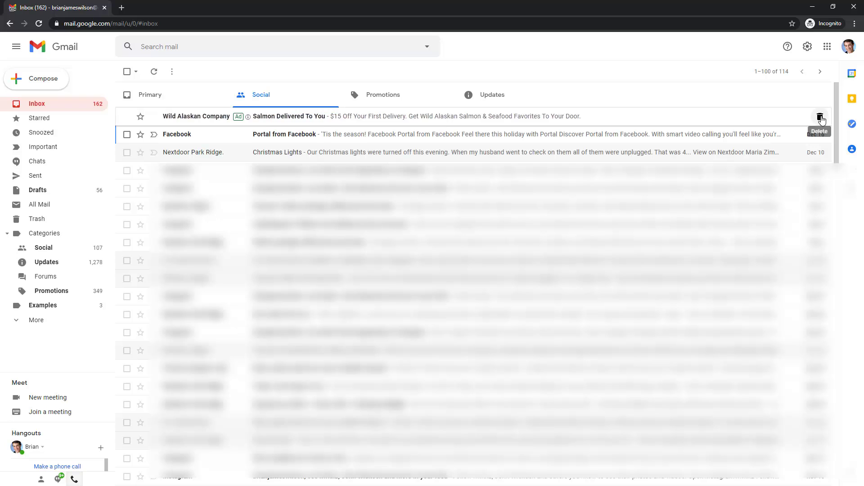
left_click(819, 117)
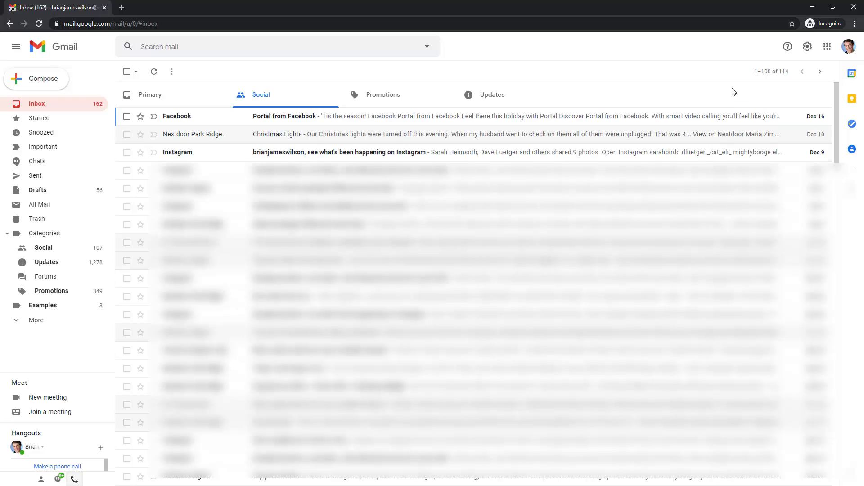
Browse the Promotions and Updates categories, then the Starred folder
left_click(392, 100)
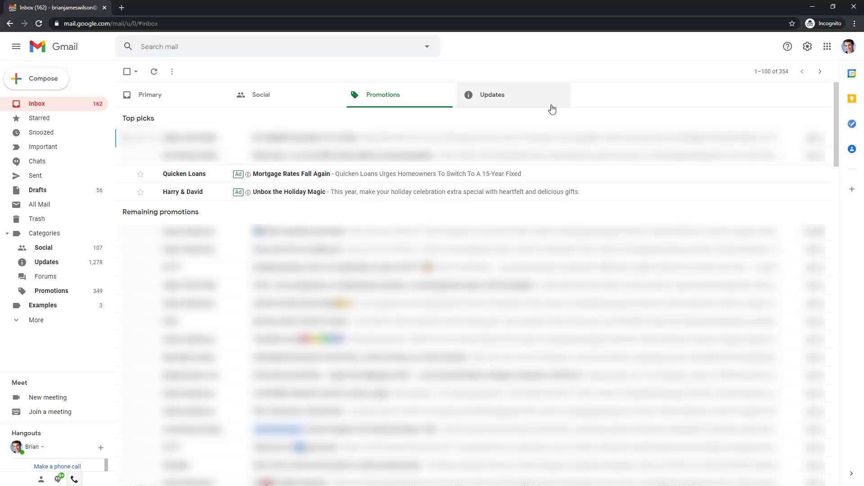
left_click(495, 99)
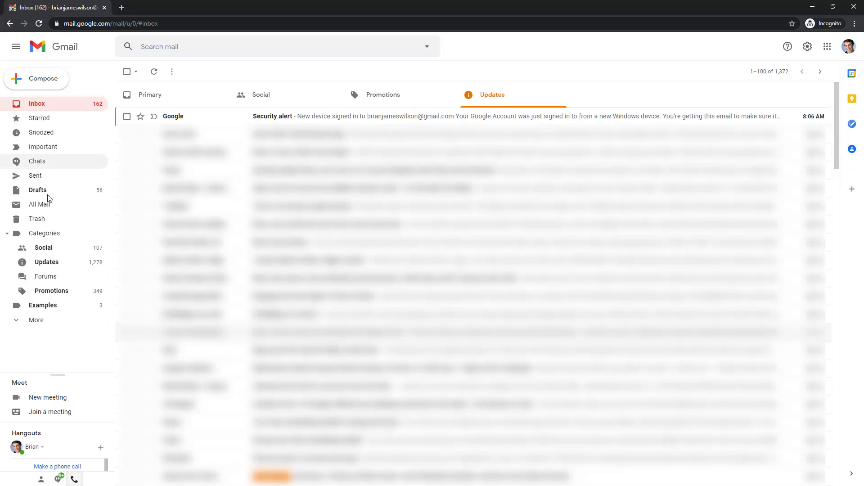
left_click(59, 120)
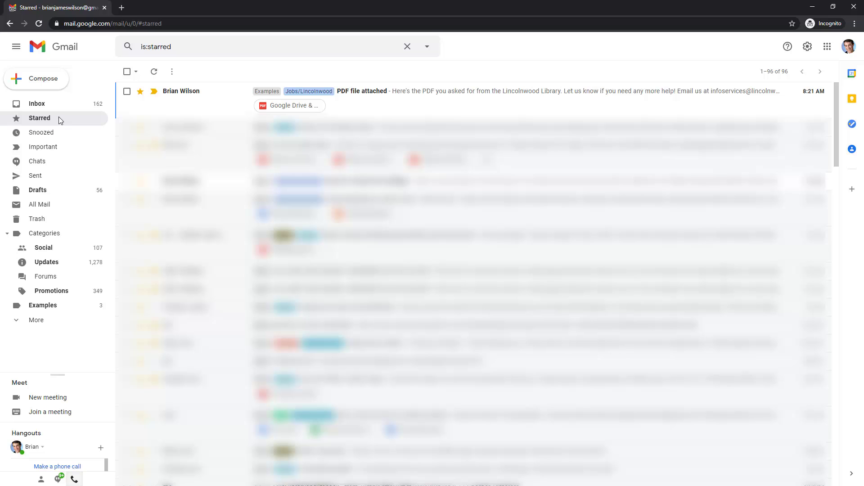
Check the snooze options on the snoozed 'post to twitter' email unchanged, then view Important
left_click(40, 138)
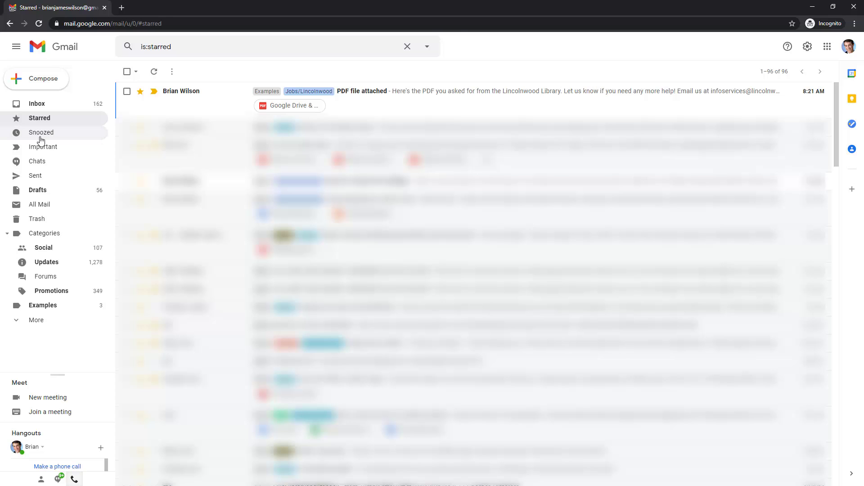
mouse_move(755, 91)
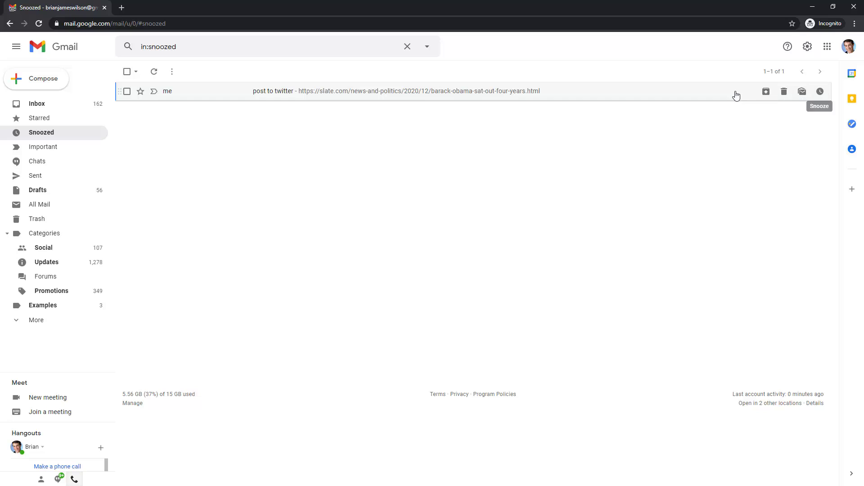
left_click(821, 92)
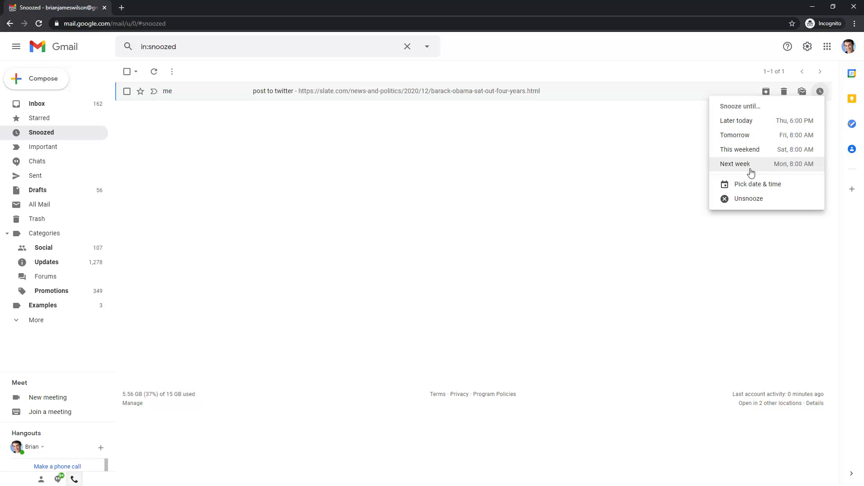
left_click(639, 167)
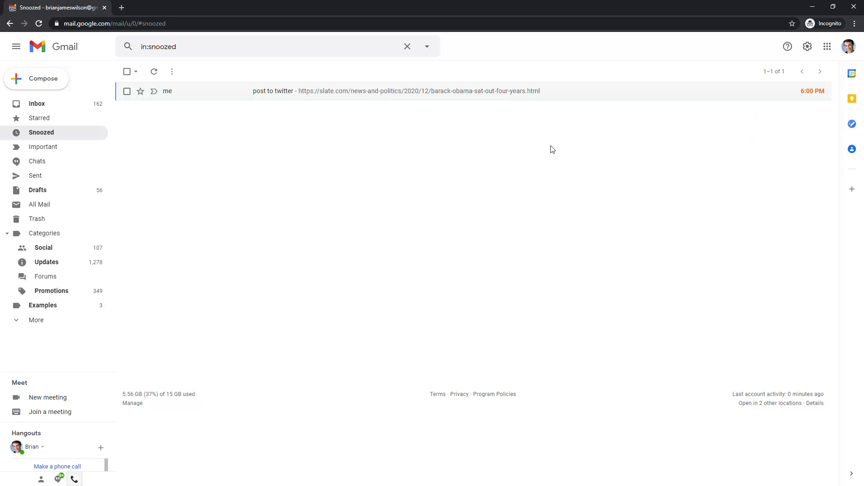
left_click(820, 93)
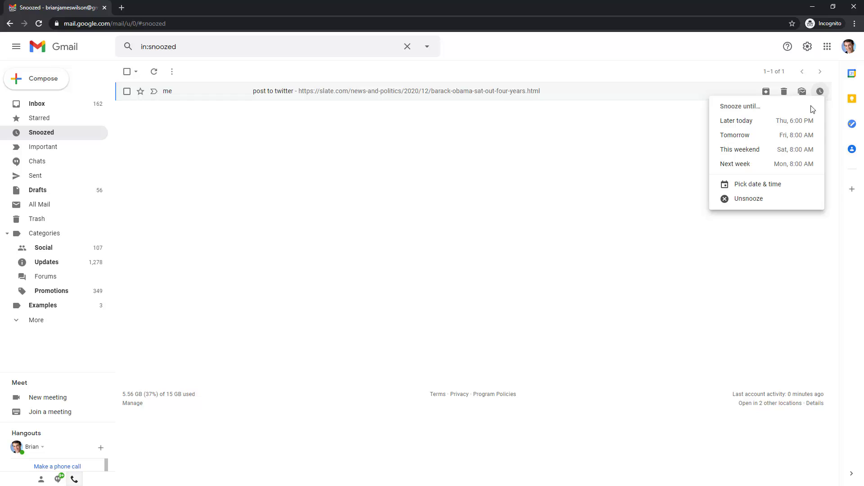
left_click(642, 161)
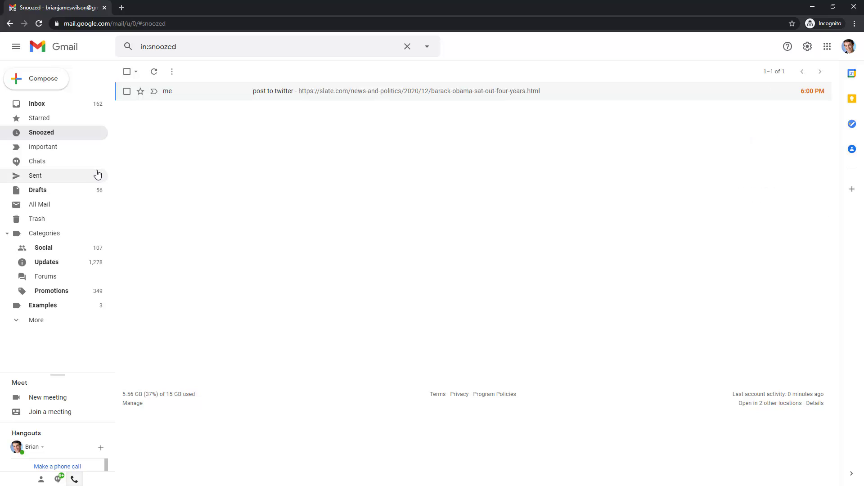
left_click(66, 154)
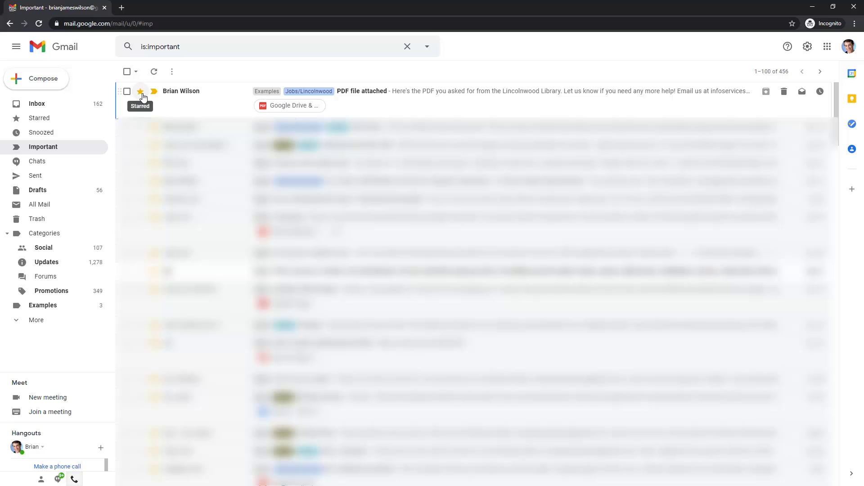
Browse Chats, Sent and Drafts, then open the 'Send to Kate' draft for editing
left_click(53, 165)
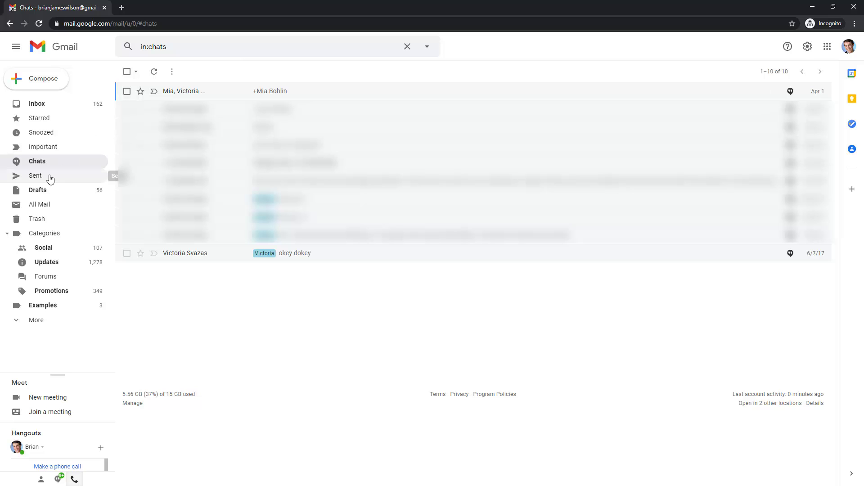
left_click(68, 175)
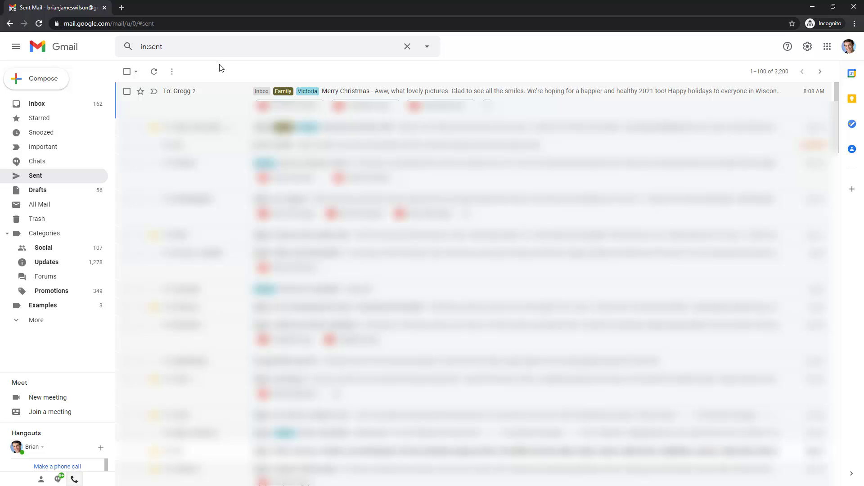
left_click(49, 189)
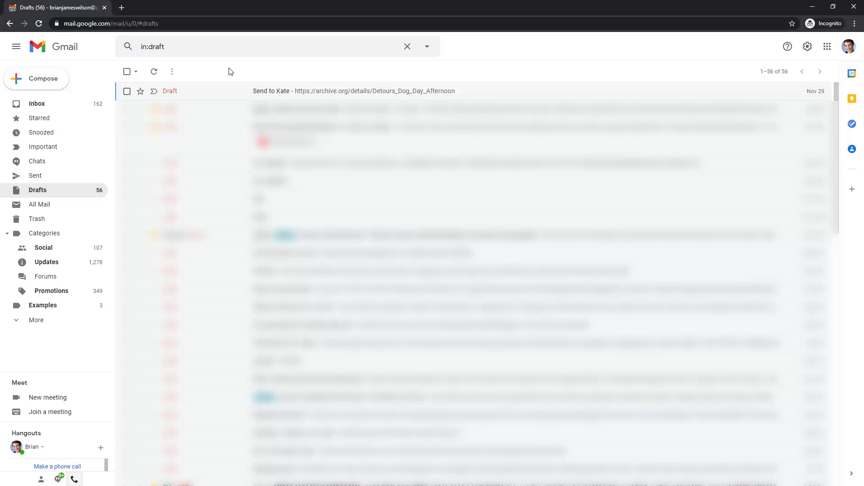
left_click(194, 92)
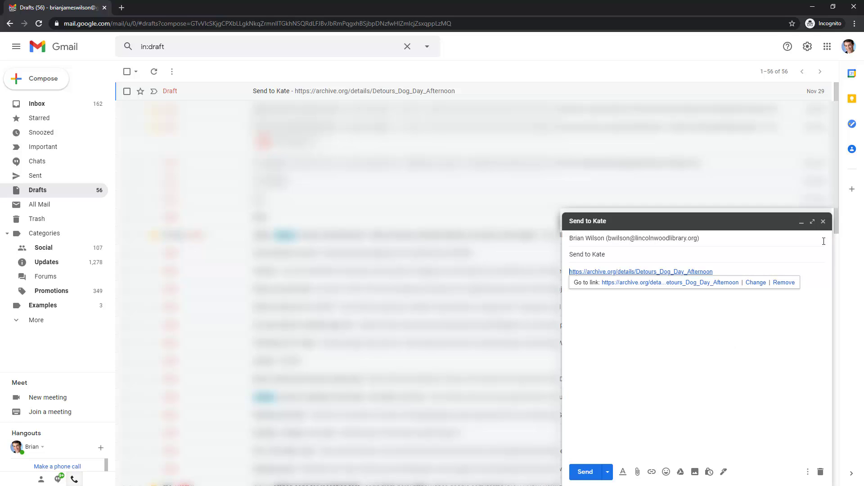
Close the 'Send to Kate' draft unsent, then pass through All Mail to Trash
left_click(823, 221)
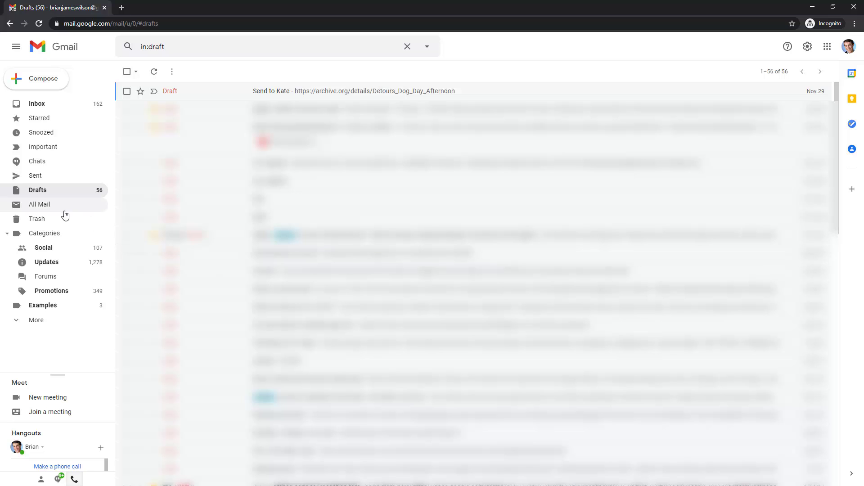
left_click(66, 205)
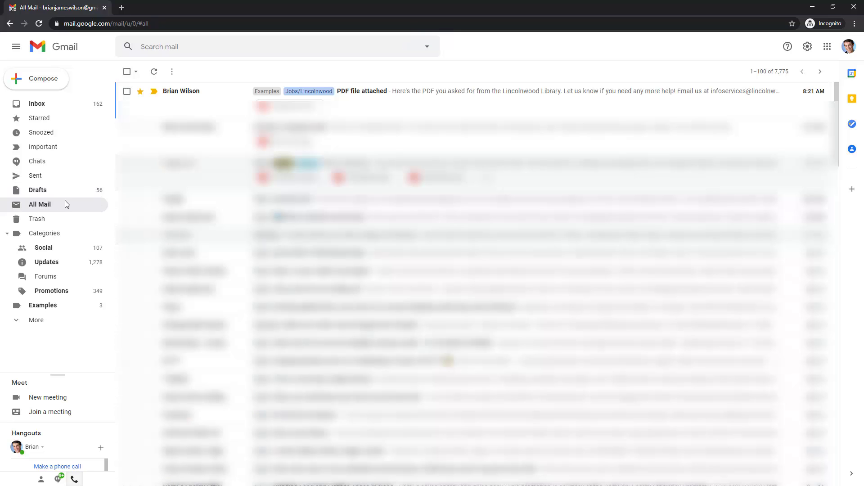
left_click(56, 224)
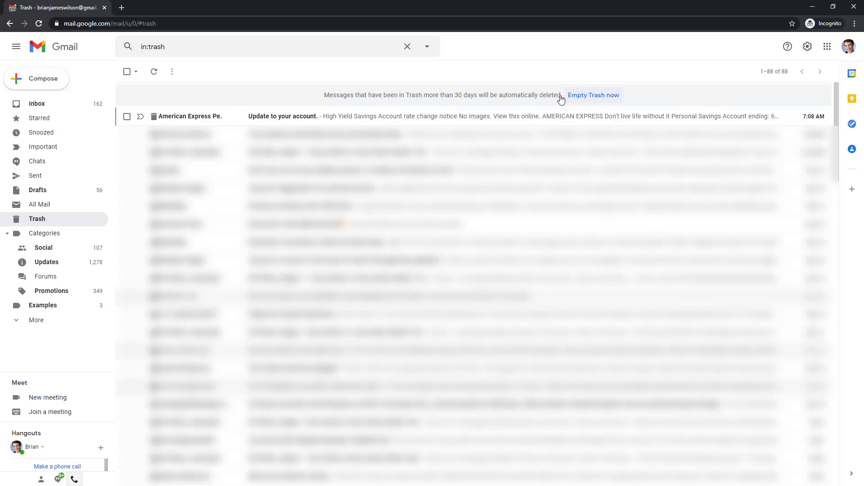
Permanently delete all 88 trashed conversations, then open the Examples label
left_click_drag(456, 95, 479, 95)
left_click(486, 95)
left_click(591, 96)
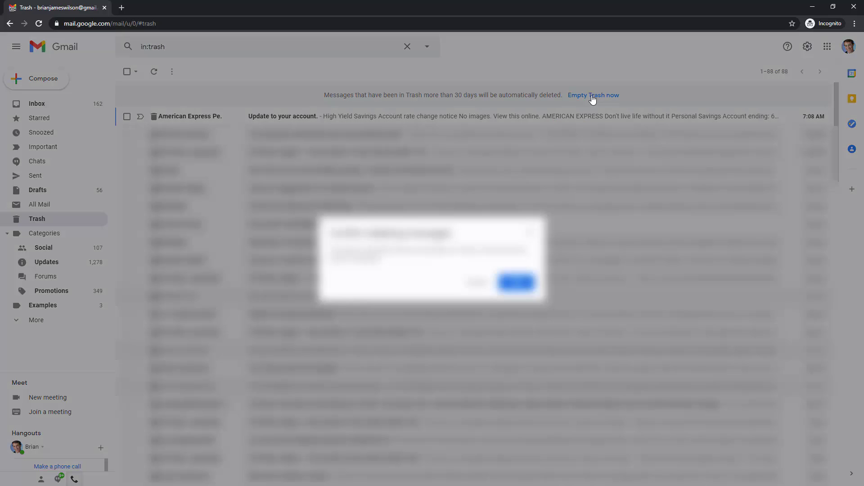
left_click(523, 285)
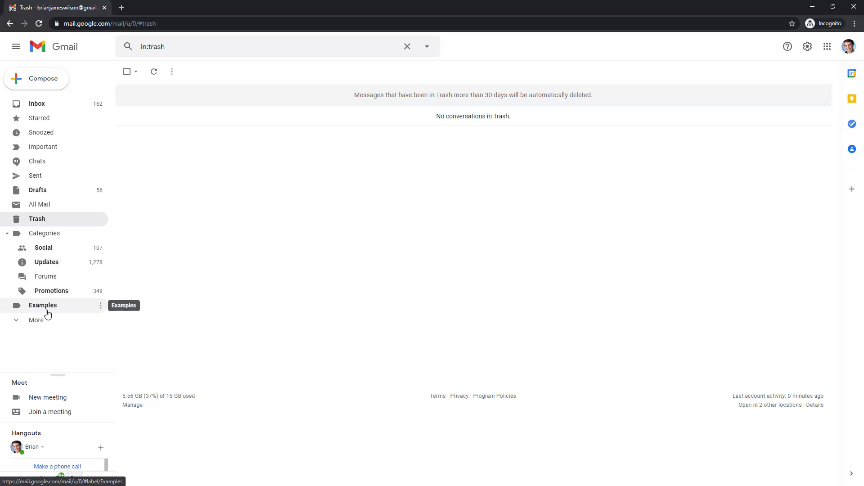
left_click(23, 309)
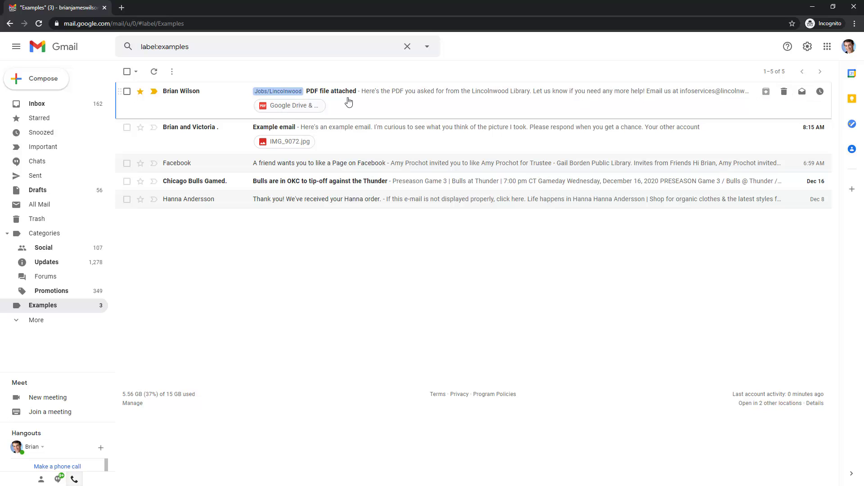
left_click(803, 98)
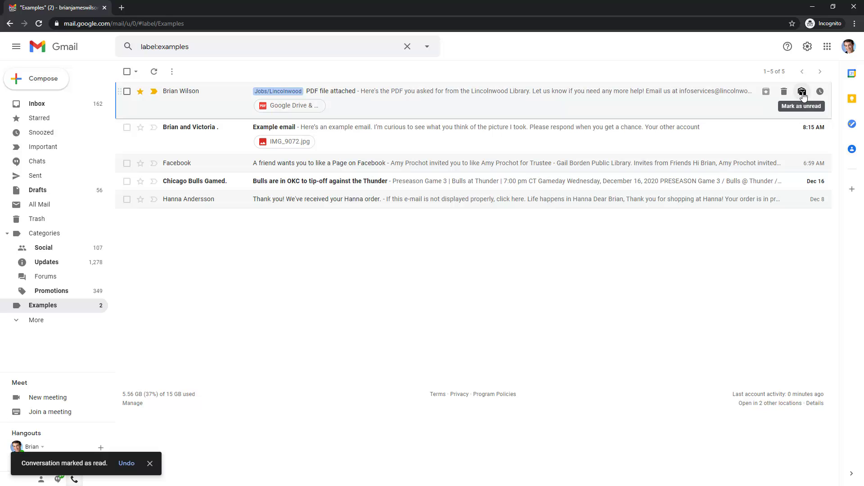
left_click(803, 96)
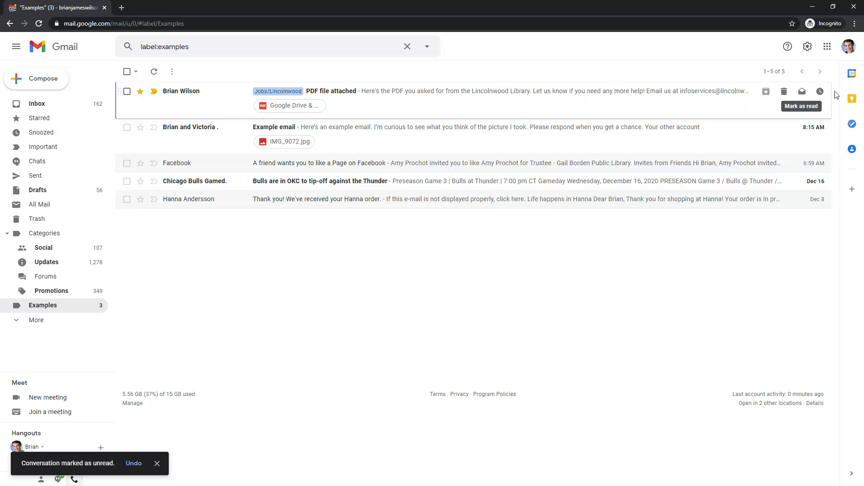
left_click(820, 92)
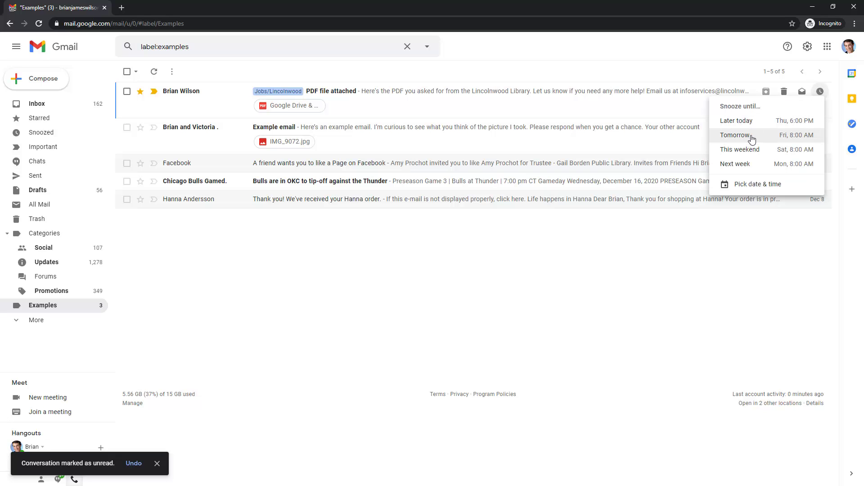
left_click(732, 263)
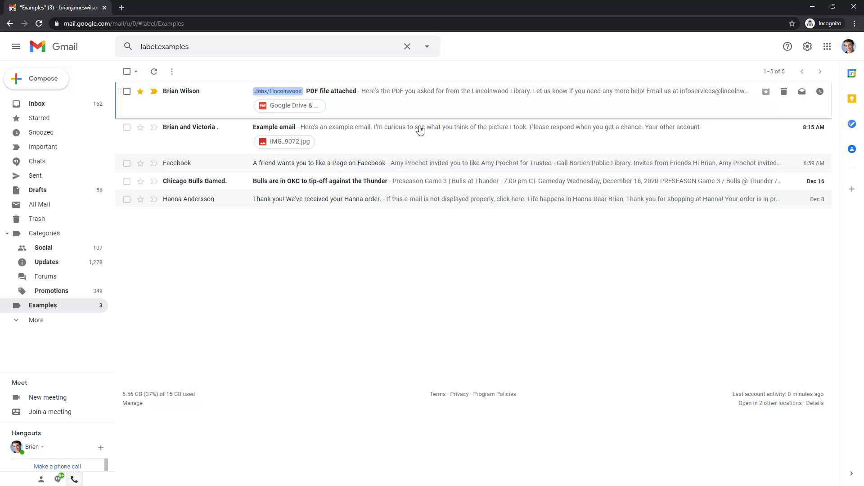
Open the 'Example email' conversation and look through its Move to and Labels menus
left_click(425, 142)
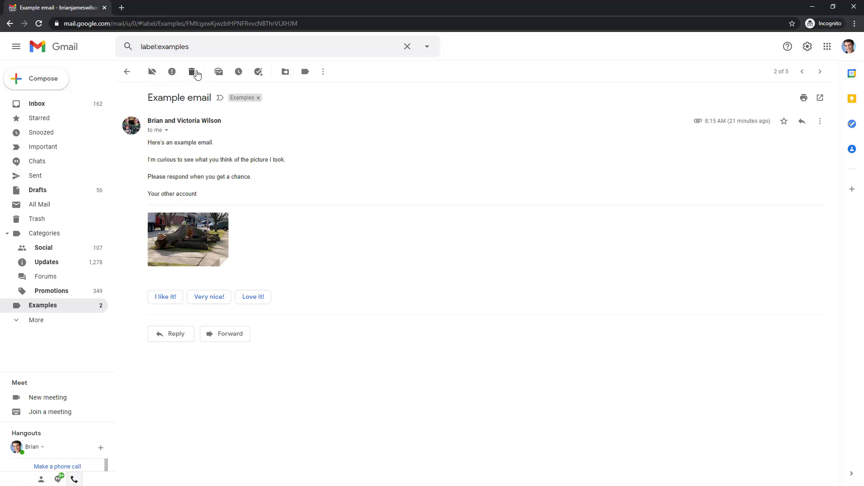
left_click(286, 73)
left_click(286, 73)
left_click(310, 73)
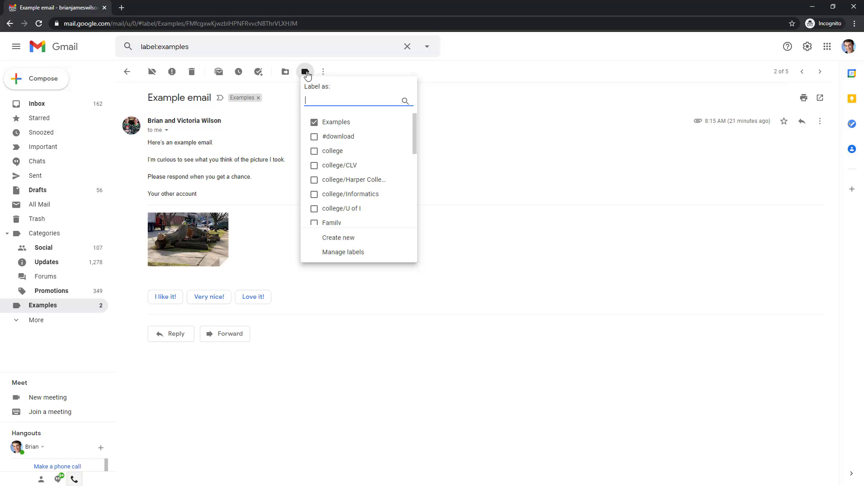
left_click(308, 74)
Try 'Filter messages like these' from the More menu, then return to the email
left_click(322, 74)
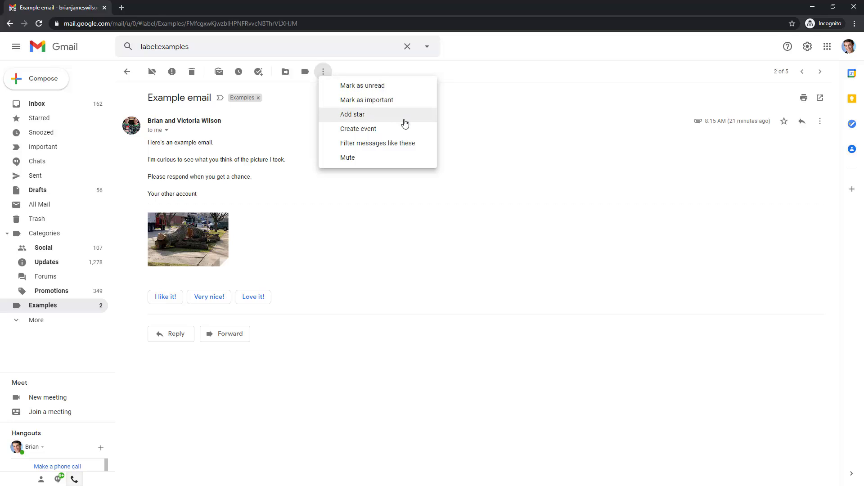
left_click(391, 144)
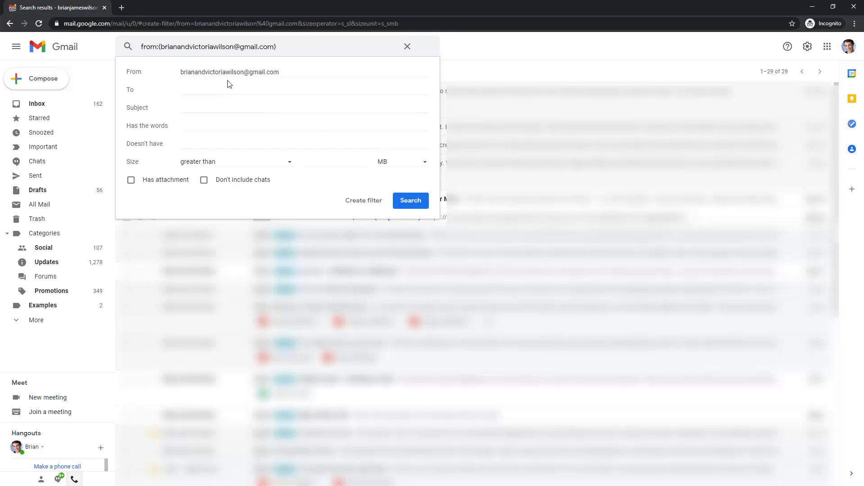
left_click(10, 24)
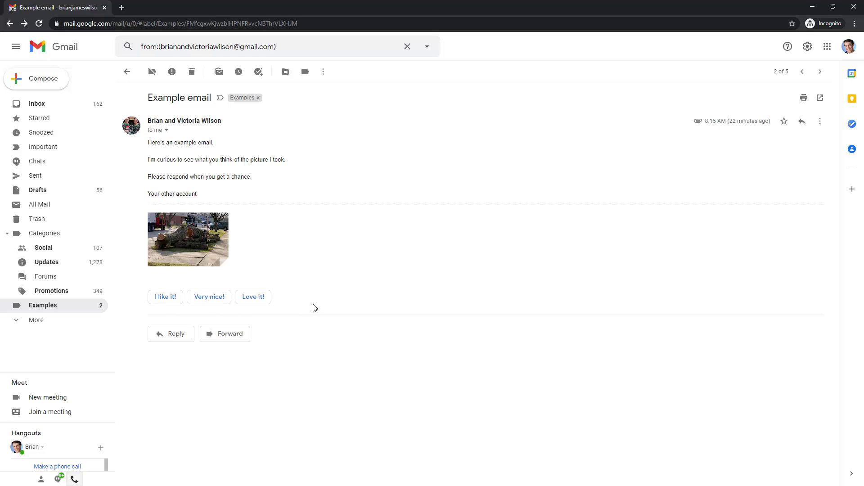
left_click(167, 299)
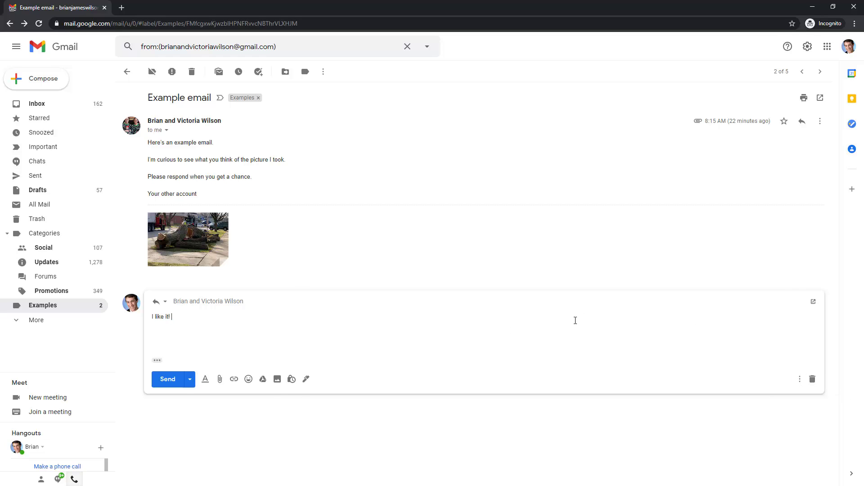
left_click(813, 379)
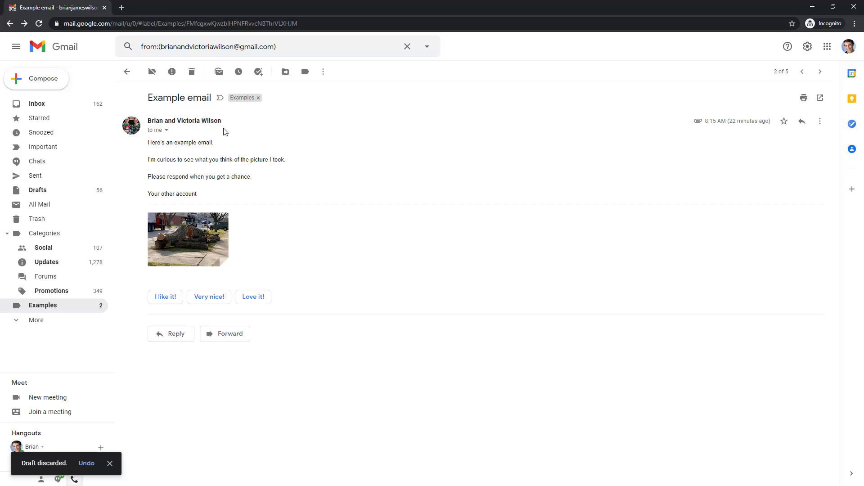
left_click(168, 132)
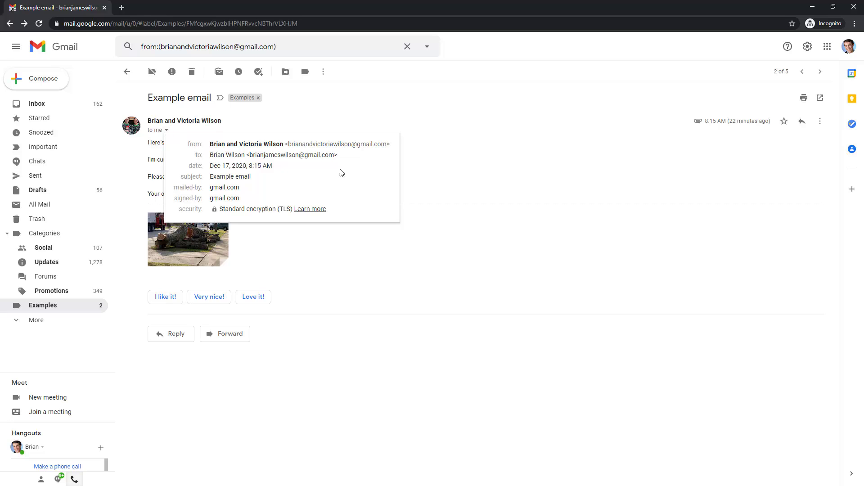
left_click_drag(289, 144, 392, 145)
left_click(385, 145)
left_click_drag(210, 144, 284, 146)
left_click(229, 144)
left_click(390, 168)
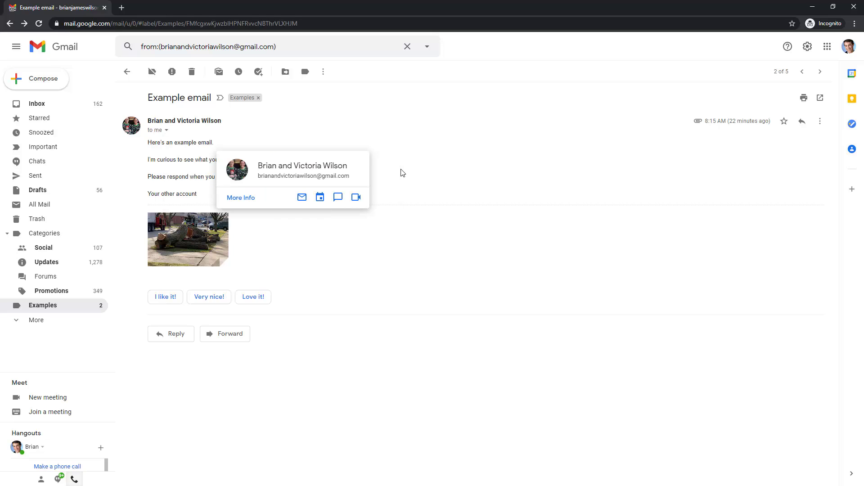
left_click(166, 131)
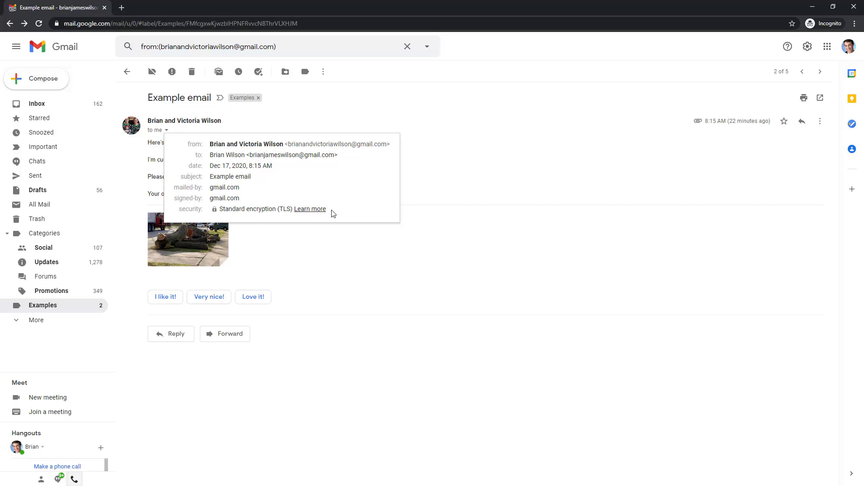
left_click(461, 146)
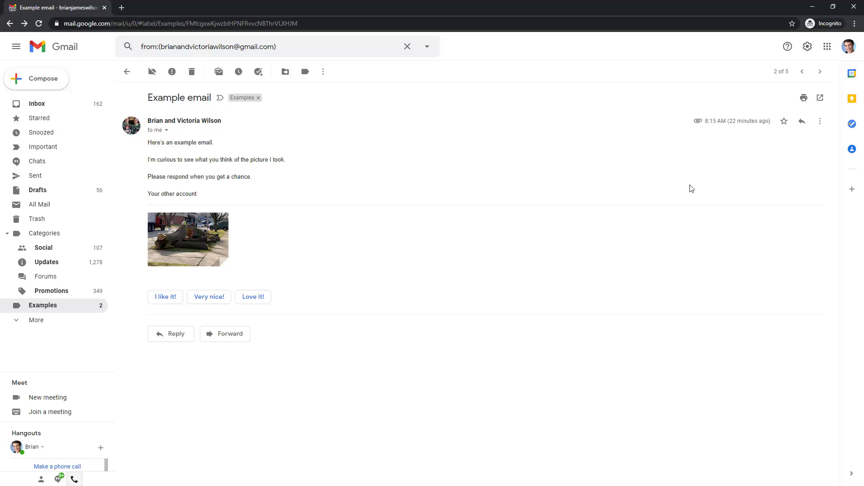
Forward the Example email, addressed to the saved library contact
mouse_move(700, 125)
mouse_move(741, 128)
left_click(820, 123)
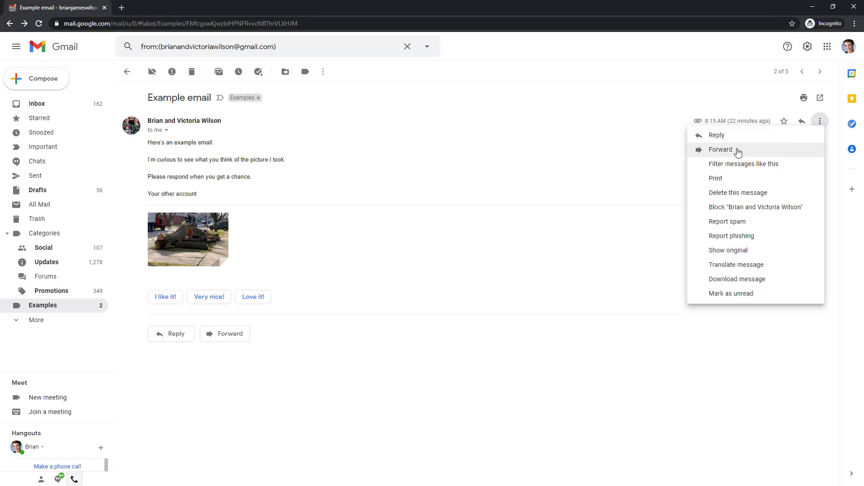
left_click(738, 152)
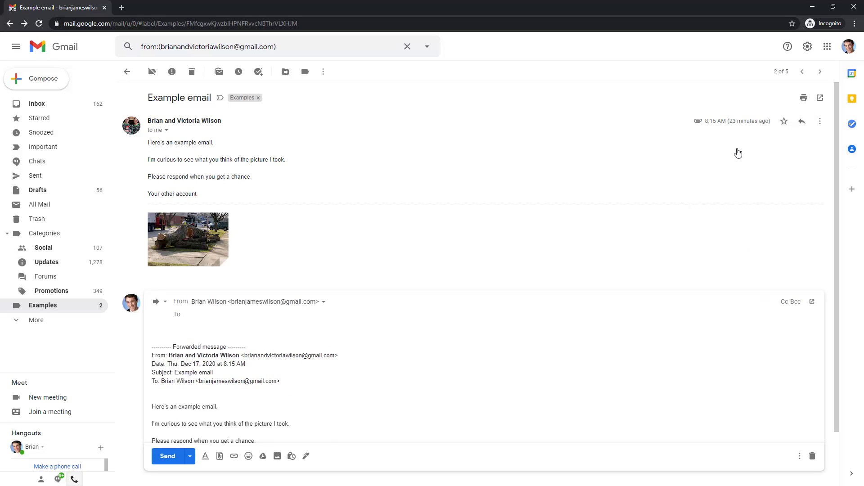
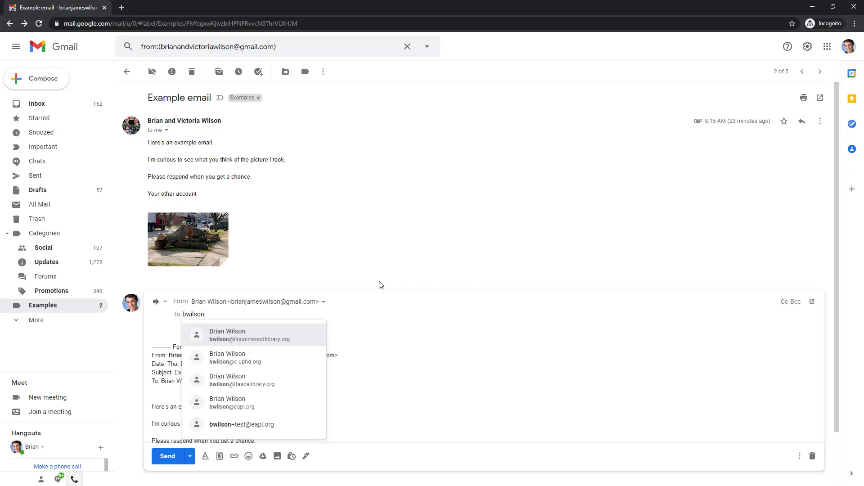
left_click(286, 338)
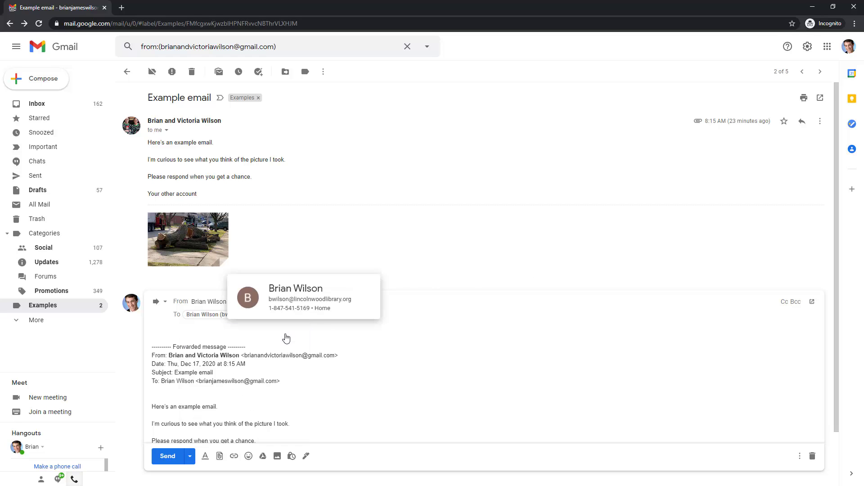
left_click(402, 337)
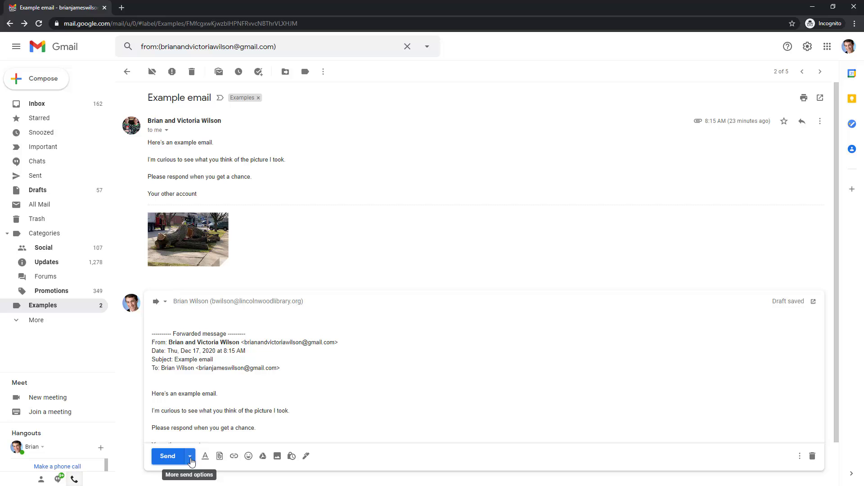
View the Schedule send times, then close it without scheduling the forward
left_click(190, 457)
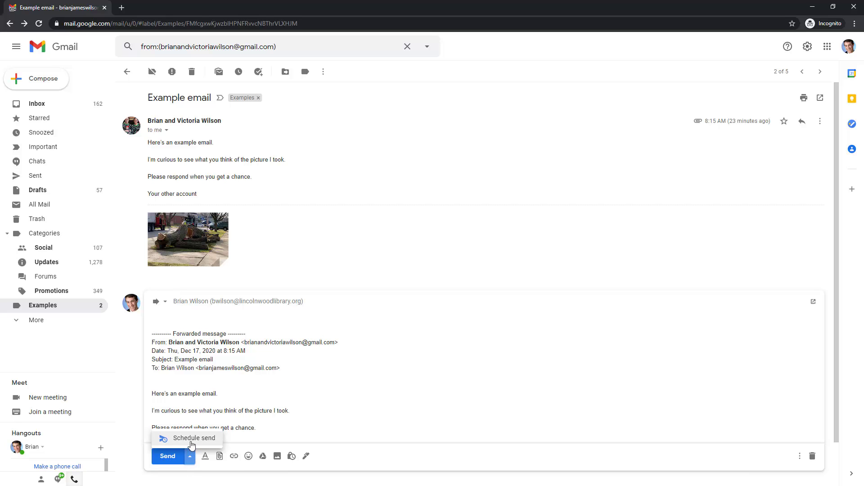
left_click(193, 439)
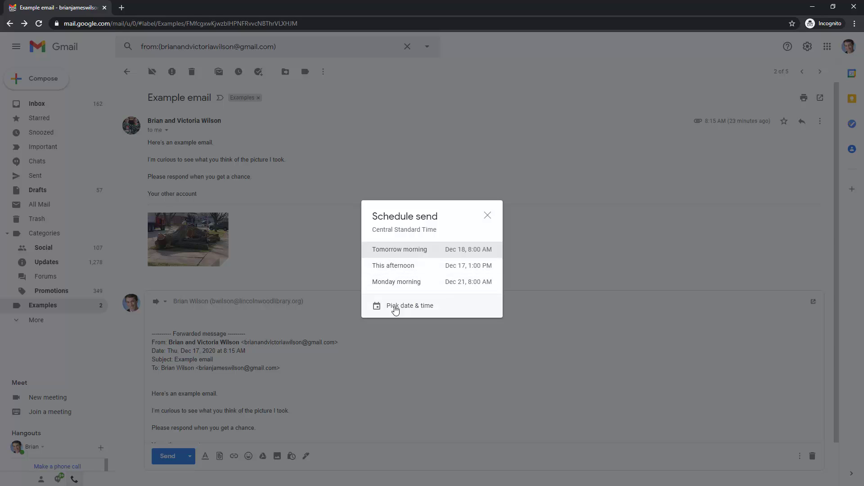
left_click(488, 217)
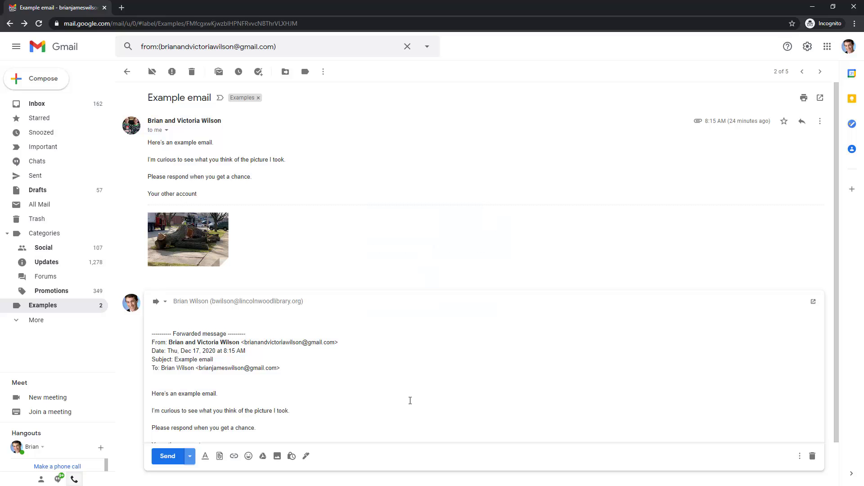
Type 'Hello, world' at the top of the forward and show the formatting options
left_click(174, 315)
type("Hello, world!")
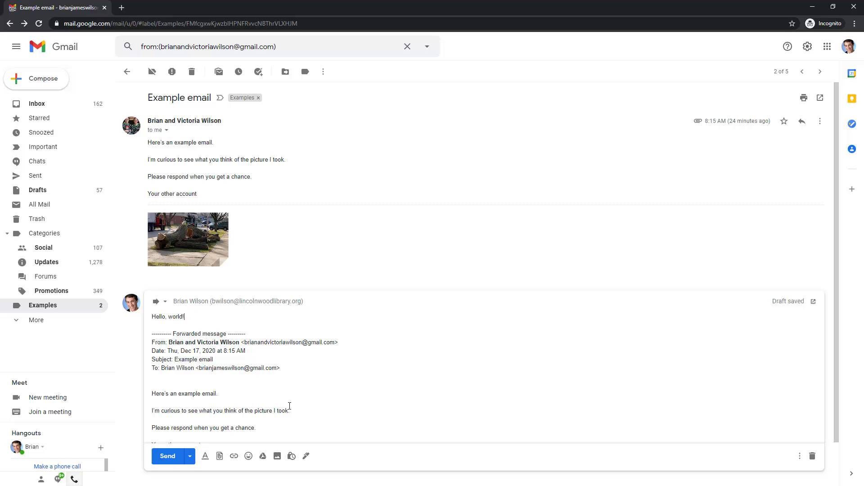
left_click(206, 456)
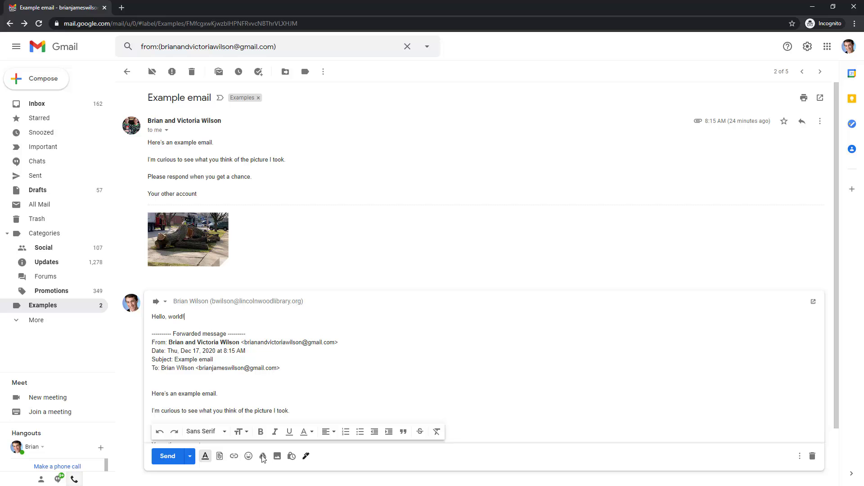
Open the file picker and Insert link dialog, cancelling both without adding anything
left_click(220, 458)
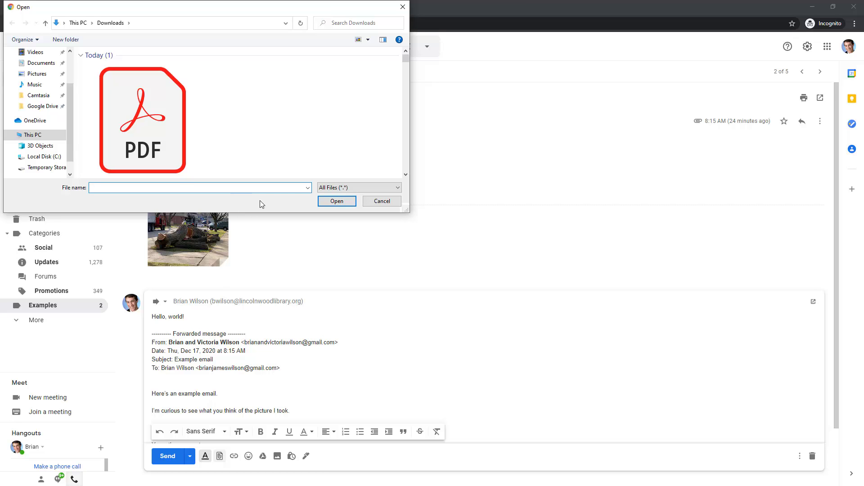
left_click(367, 201)
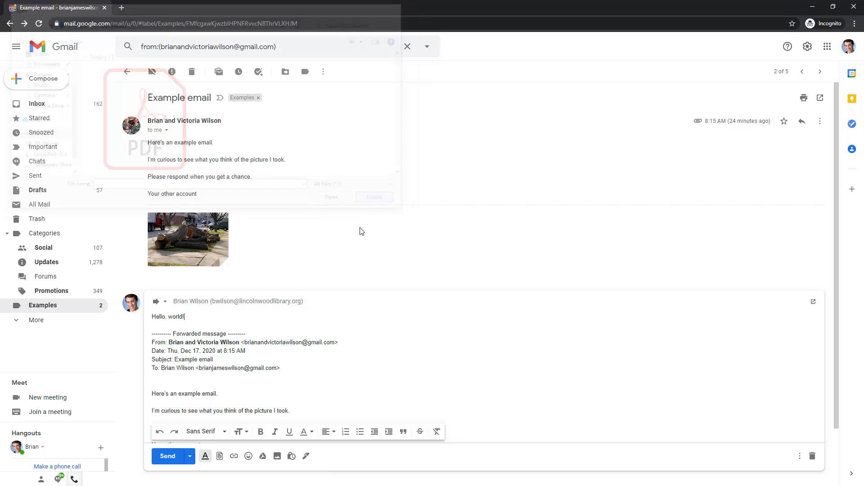
left_click(235, 457)
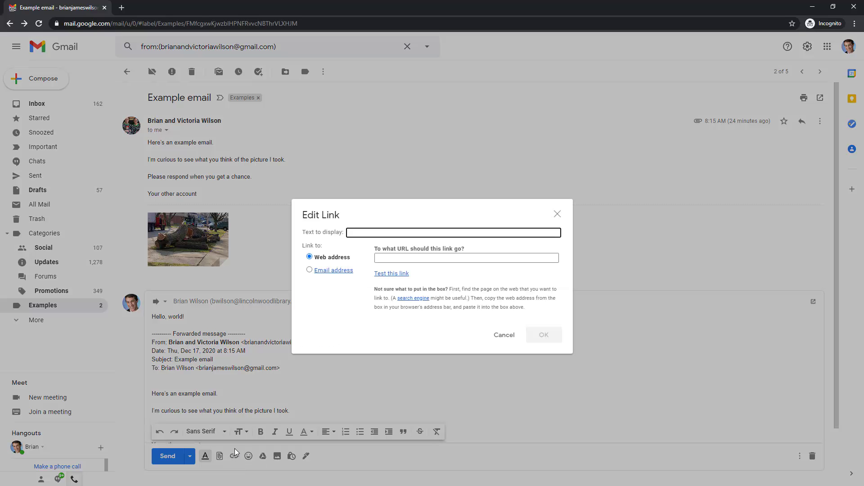
left_click(507, 335)
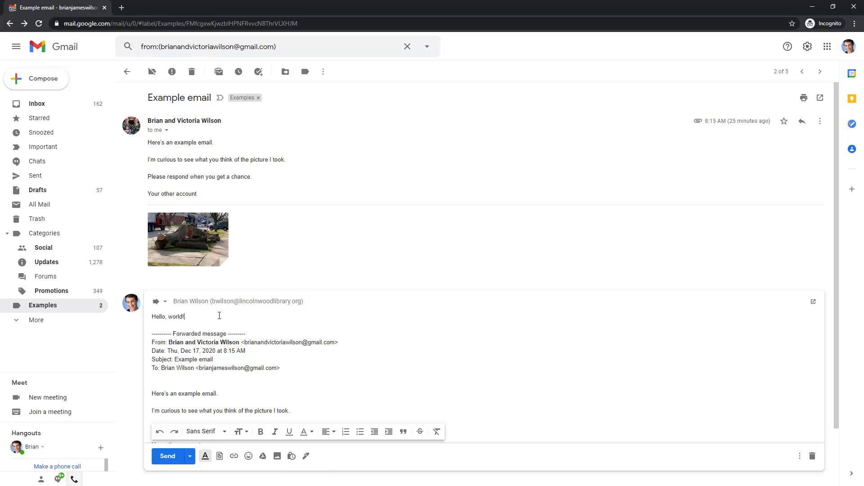
Hide formatting options, check More options, and expand the From and To fields
left_click(206, 457)
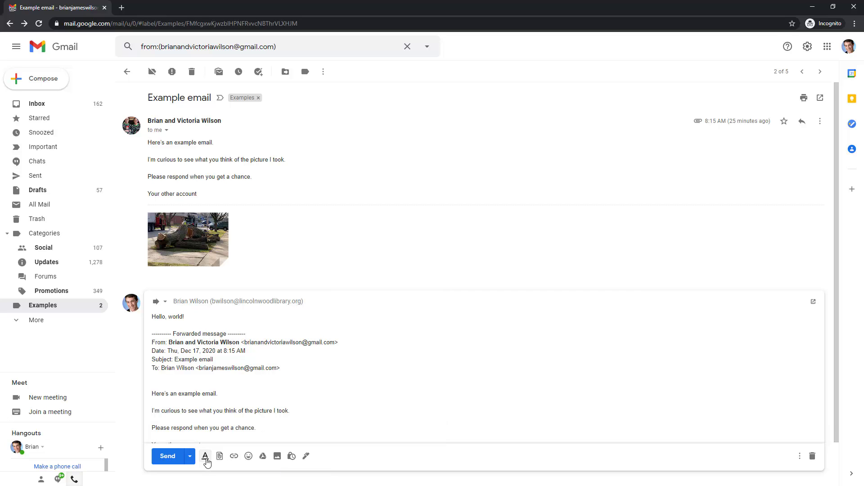
left_click(800, 457)
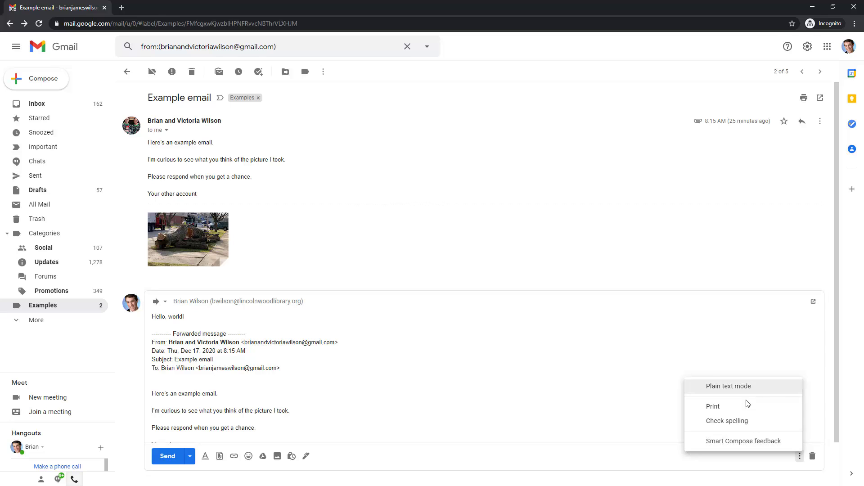
left_click(285, 321)
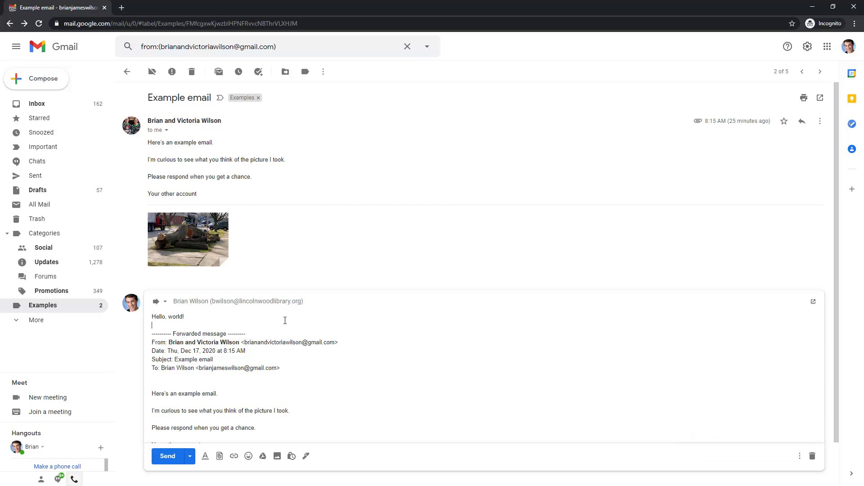
left_click(337, 302)
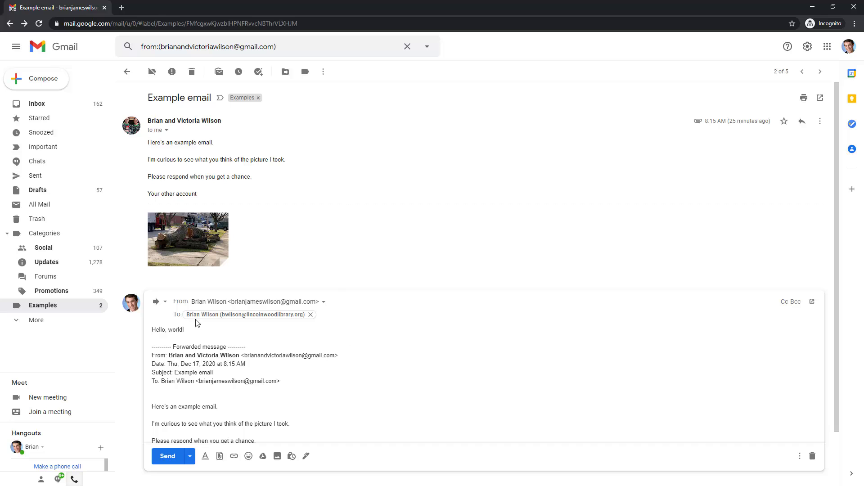
Pop out the forward draft, remove its IMG_9072.jpg attachment, and close the draft
left_click(167, 306)
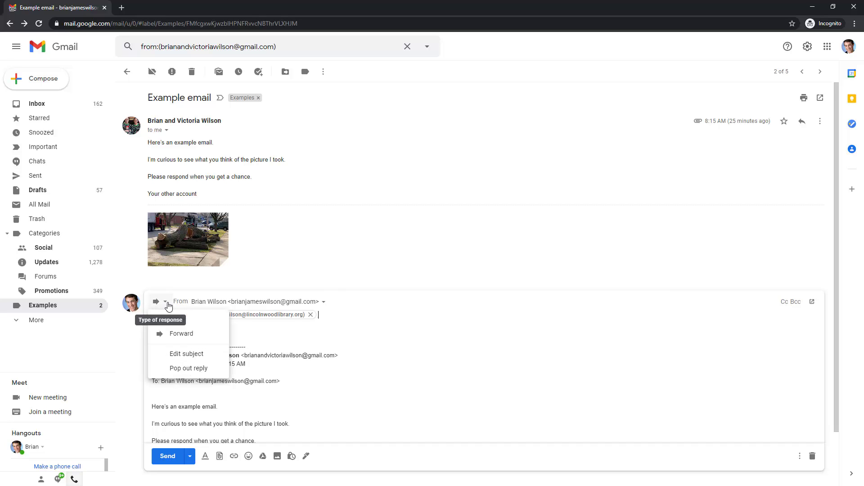
left_click(210, 355)
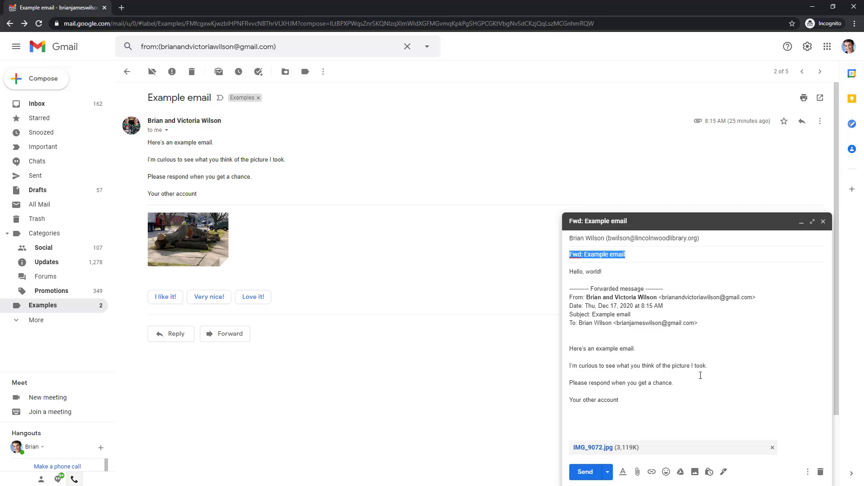
left_click(642, 255)
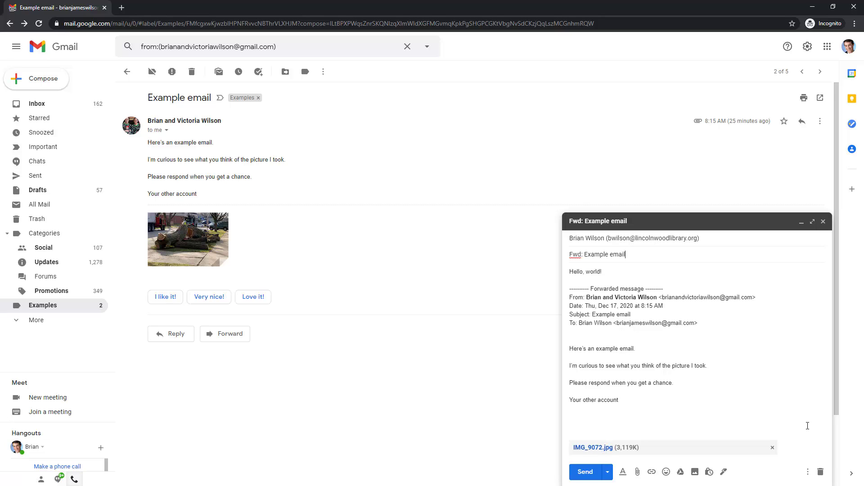
left_click(772, 448)
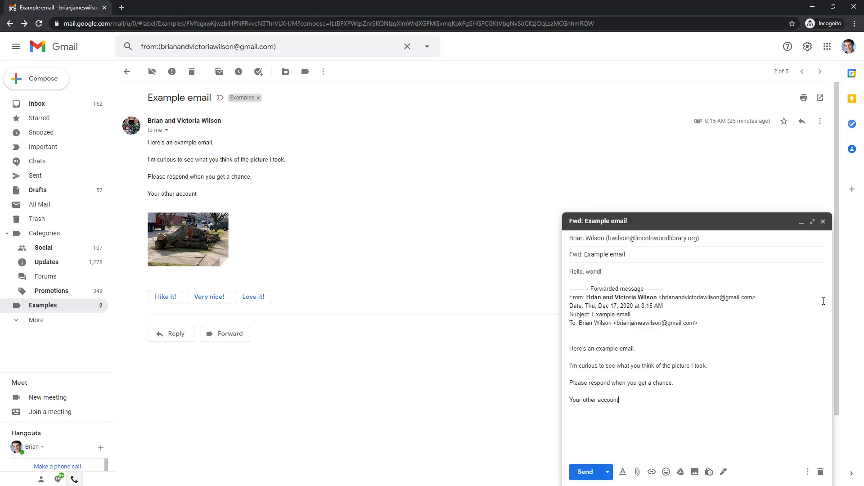
left_click(823, 222)
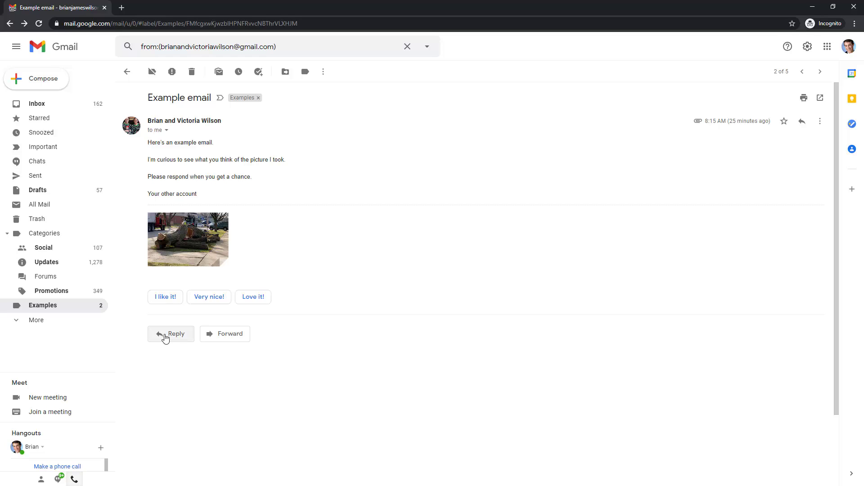
Reply to the Example email: 'That picture of your neighbors tree that fell down and was chopped up is incredible.'
left_click(821, 125)
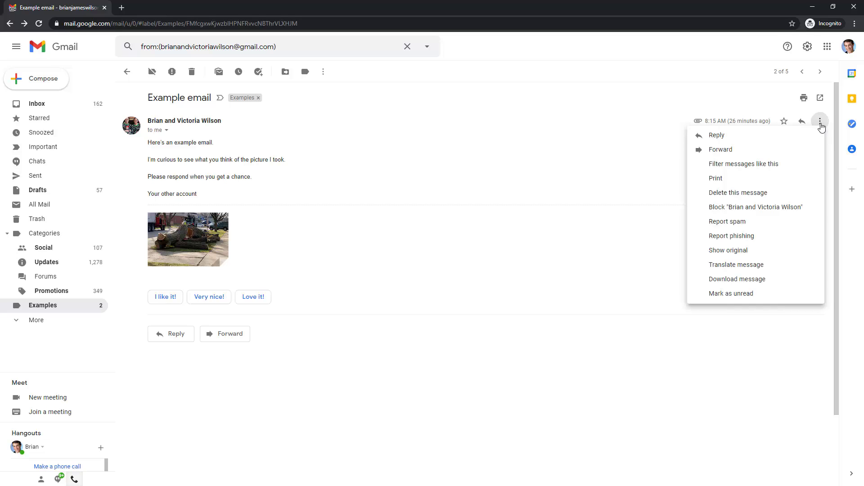
left_click(437, 296)
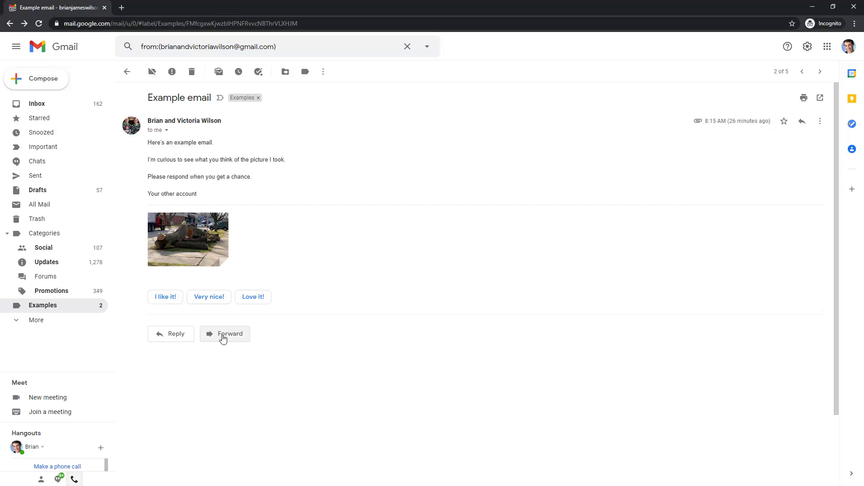
left_click(176, 335)
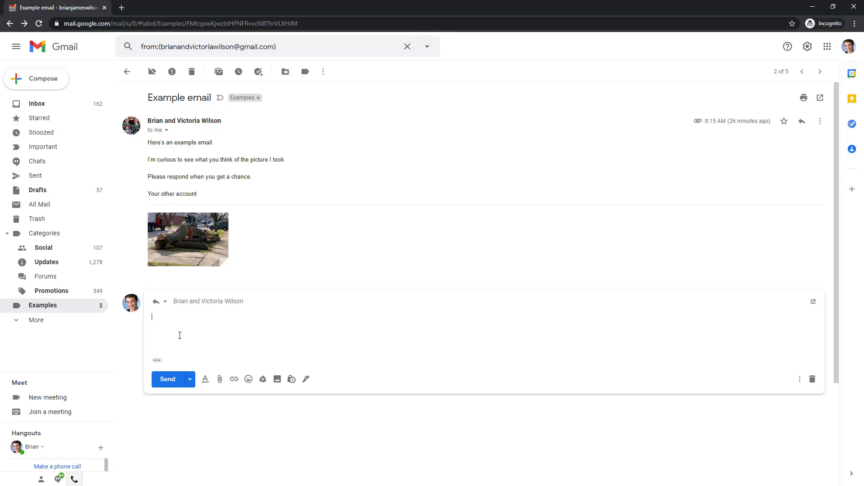
type("That picture of your neighbors tree that fell do")
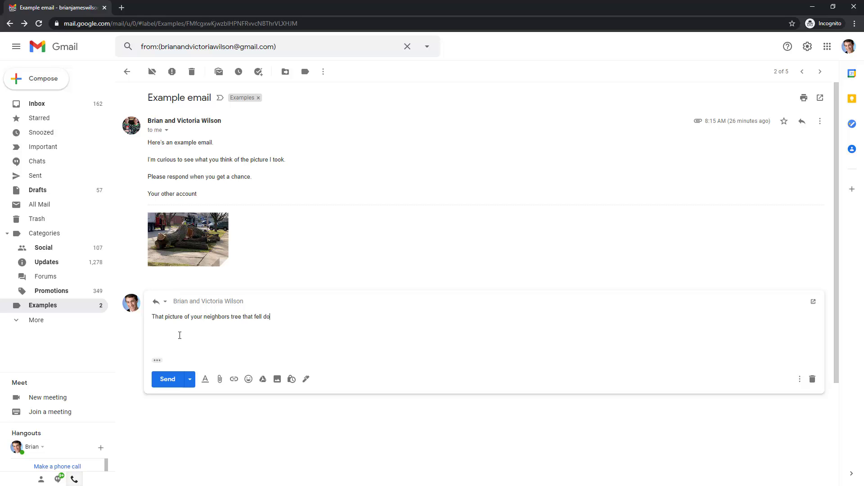
type("wn and was chopped up is incredible.  That was")
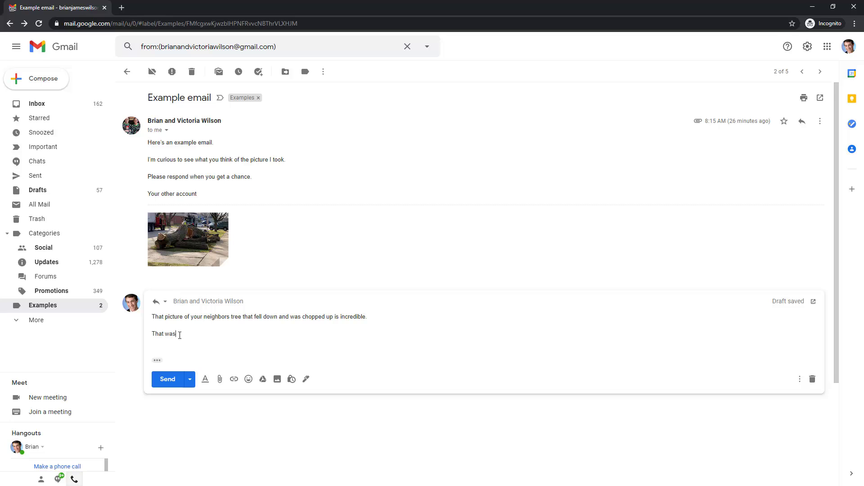
type(" a really big tree. Glad it didn'")
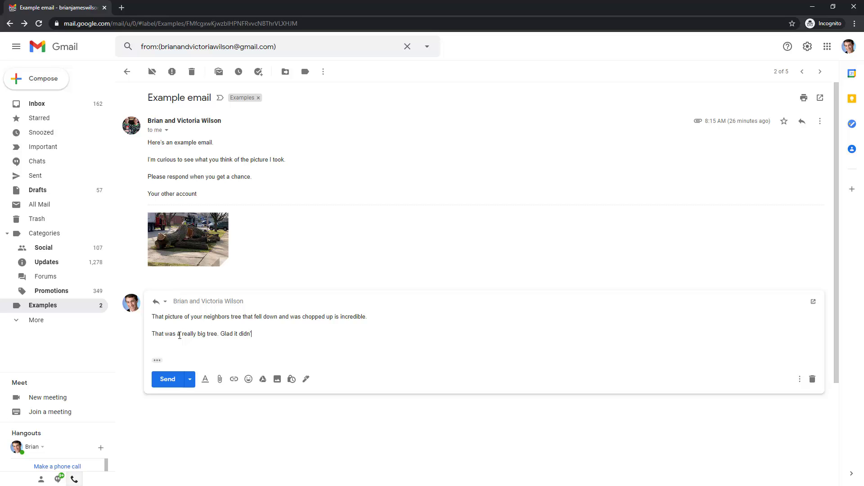
type("t hit anyone's house.")
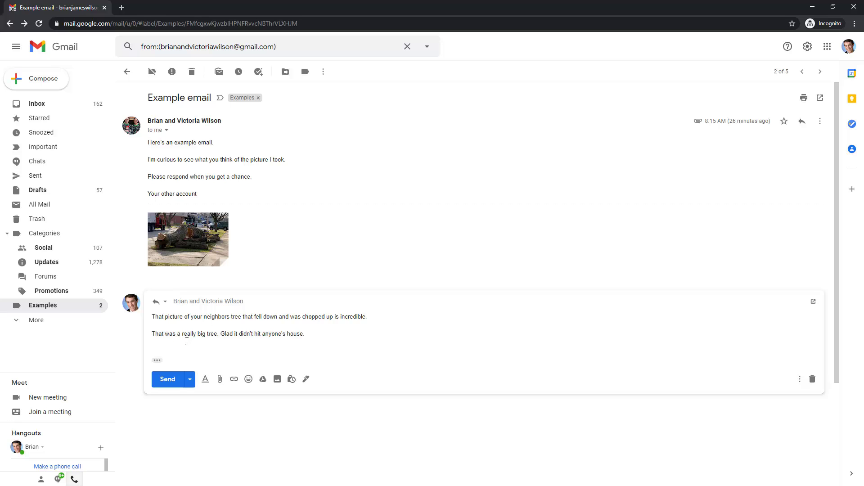
Include the quoted original in the fallen-tree reply, pop it out and back inline, then send it
left_click(157, 362)
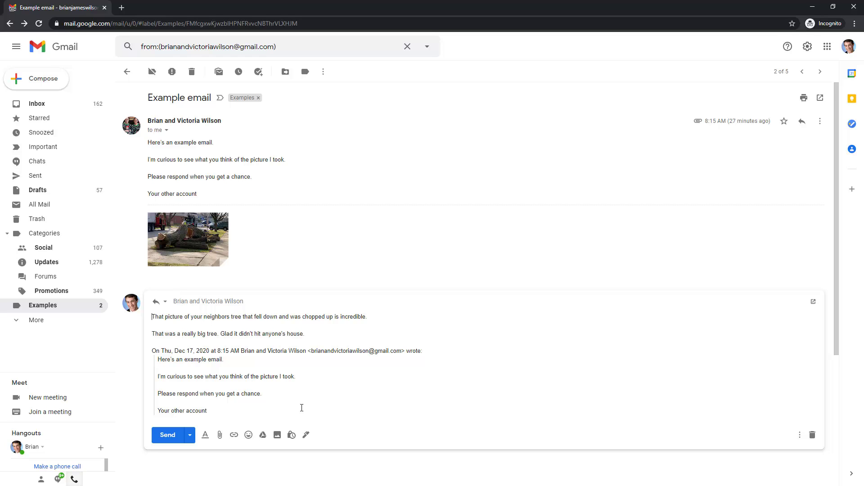
left_click(813, 302)
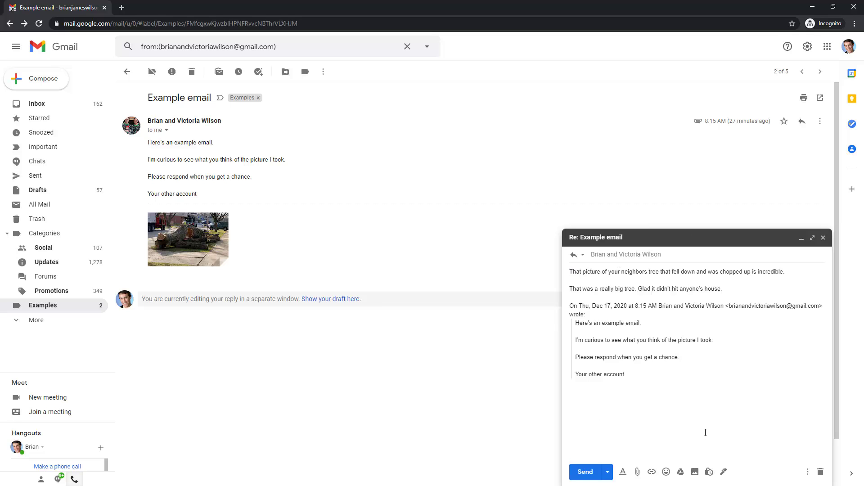
left_click(322, 299)
scroll(225, 375, "down", 3)
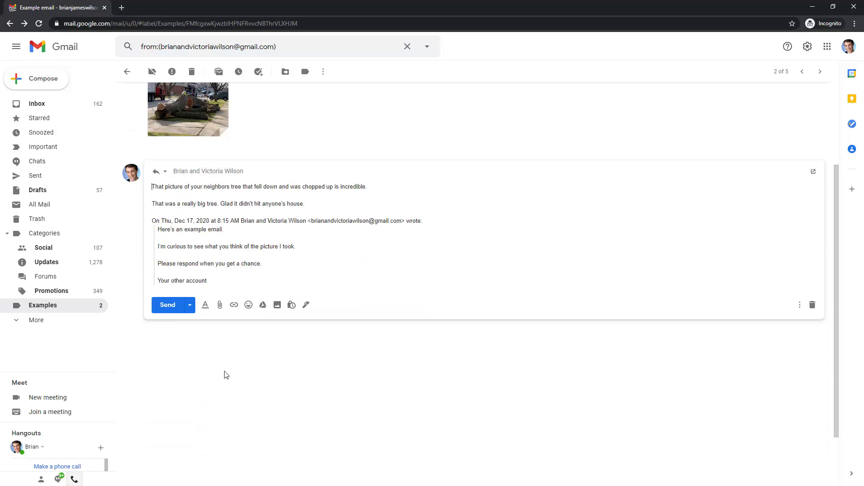
scroll(259, 404, "up", 3)
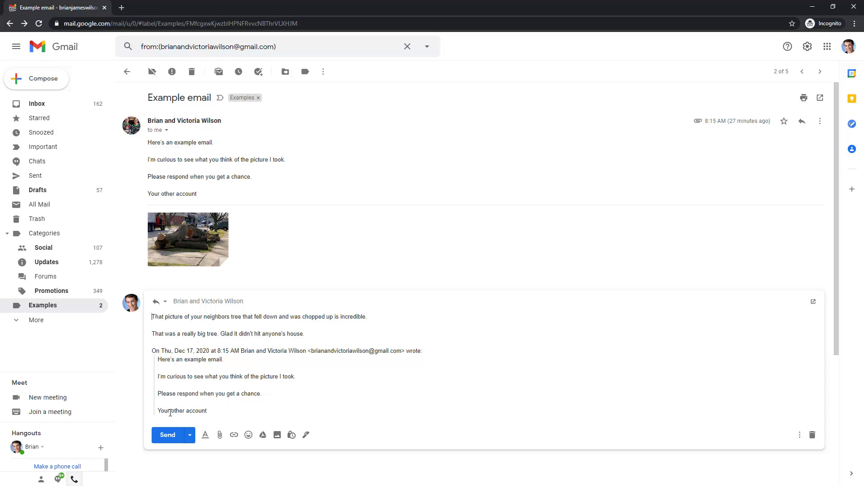
left_click(169, 437)
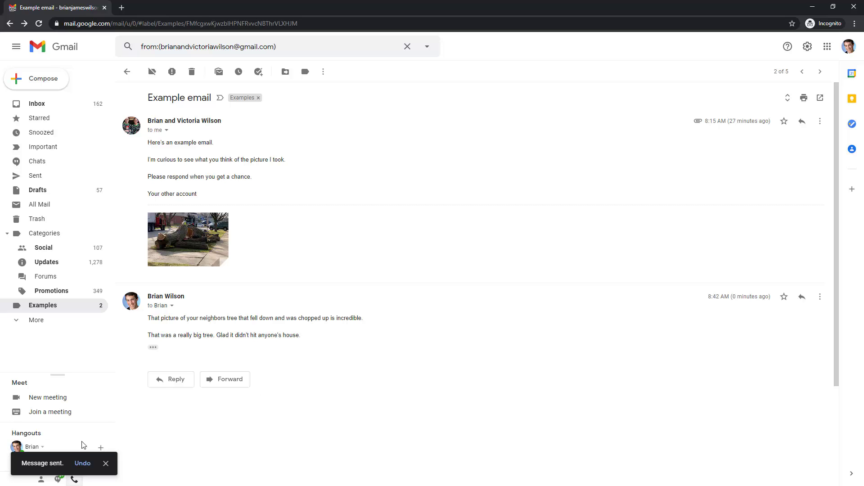
Undo the tree reply, then send the forward that opens with 'Hello, world!'
left_click(81, 465)
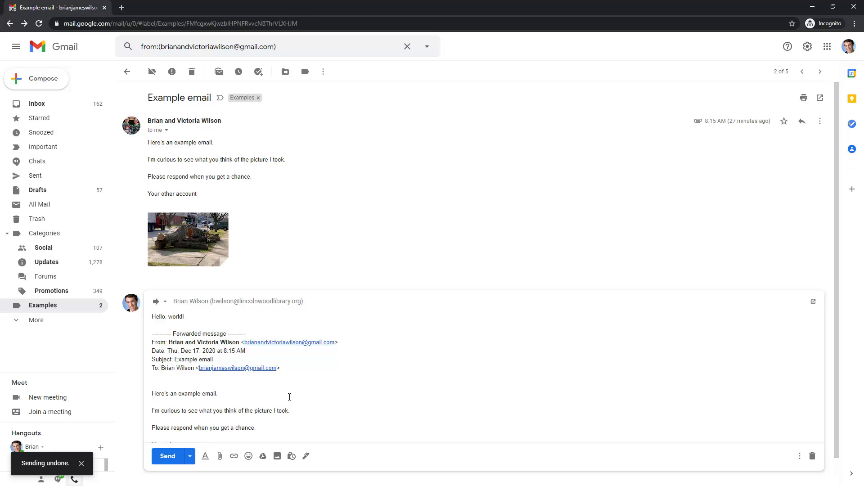
left_click(290, 397)
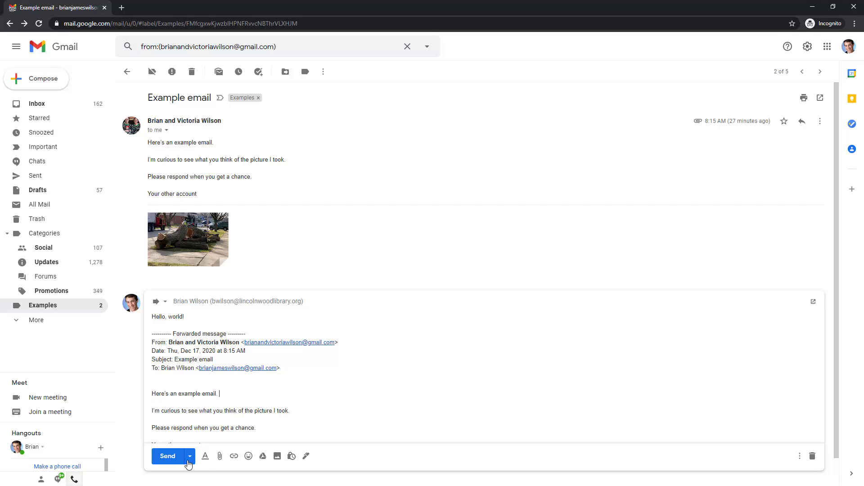
left_click(168, 457)
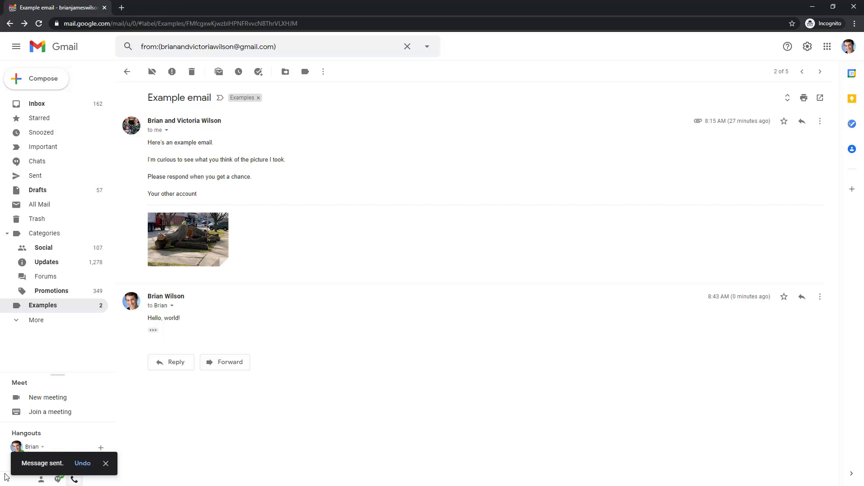
Undo the forward, resend the fallen-tree reply, dismiss the notice, and go back to Examples
left_click(83, 463)
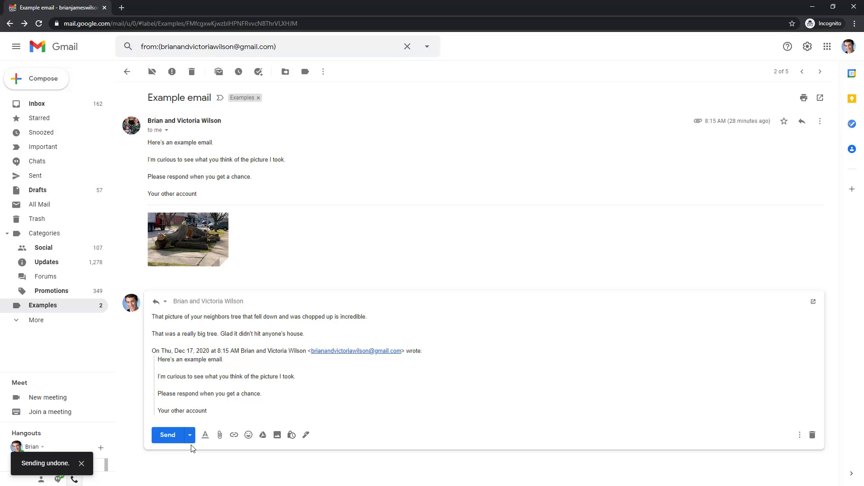
left_click(167, 435)
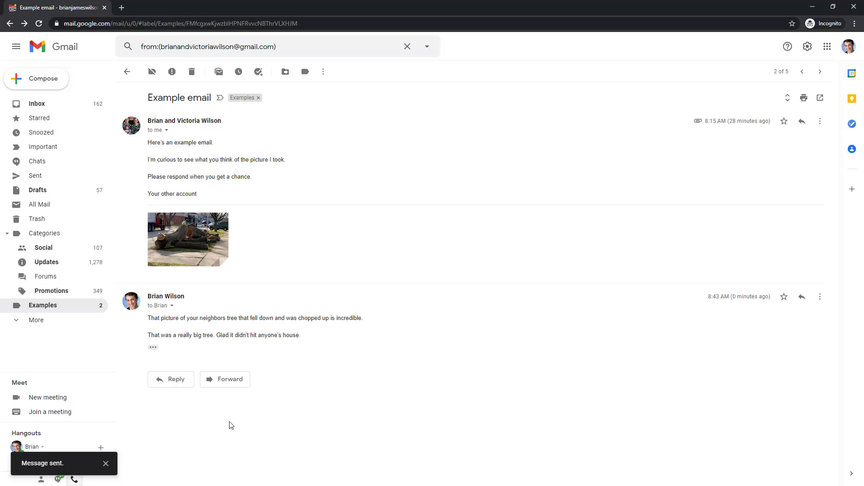
left_click(106, 463)
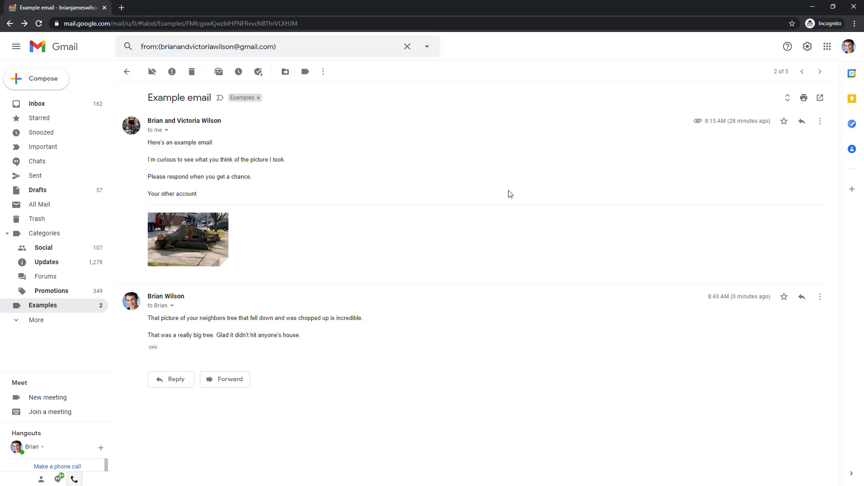
left_click(127, 72)
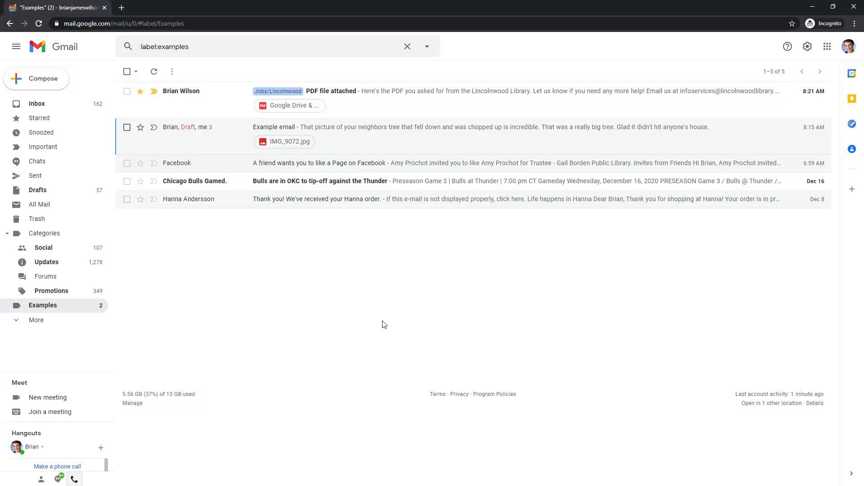
left_click(212, 168)
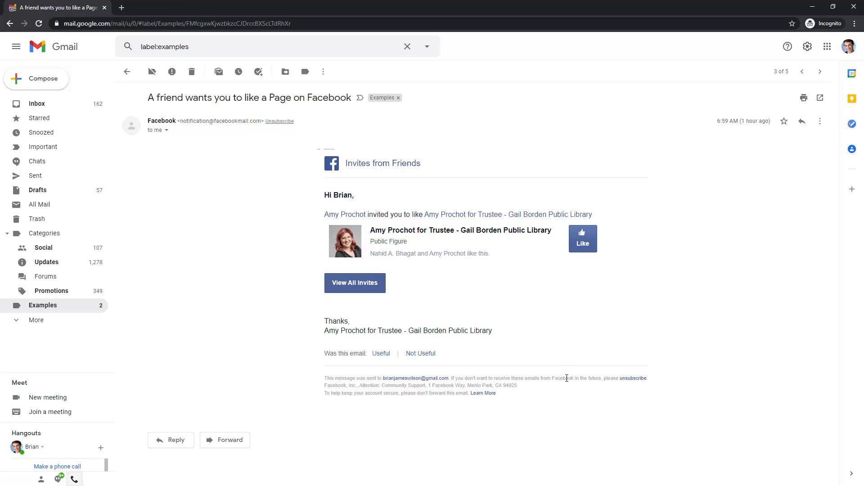
left_click(127, 71)
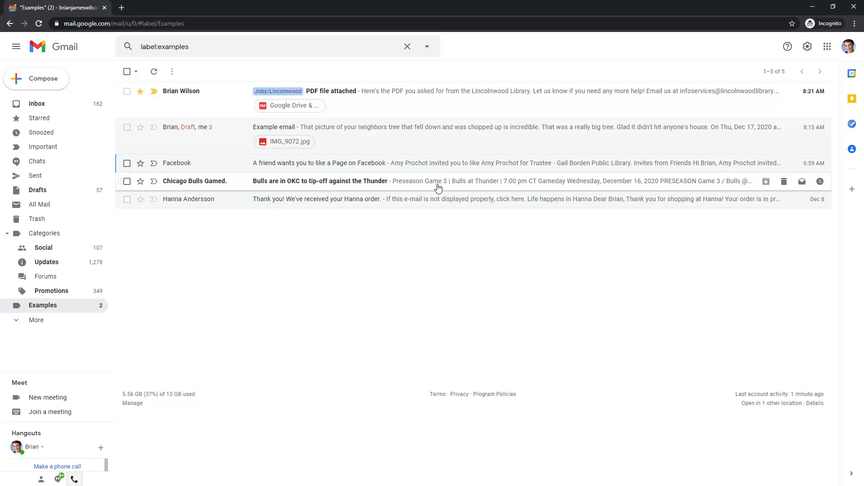
Trash the Chicago Bulls and Facebook conversations, then toggle select-all on and off
left_click(127, 180)
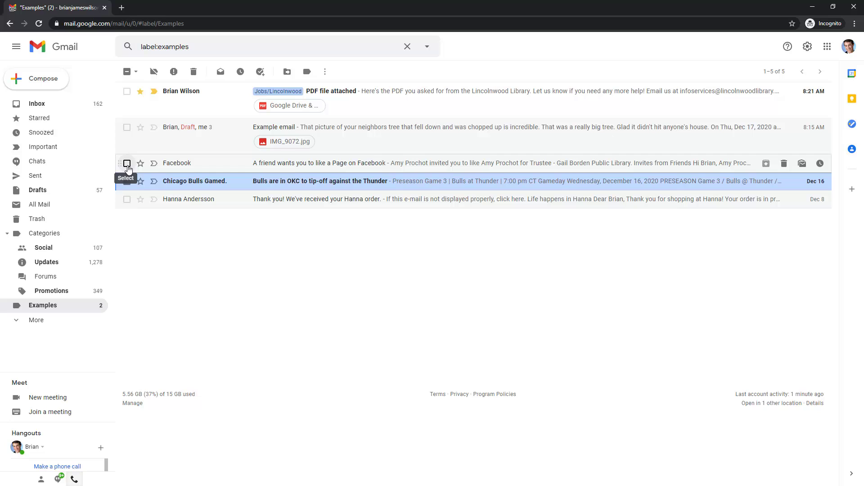
left_click(127, 163)
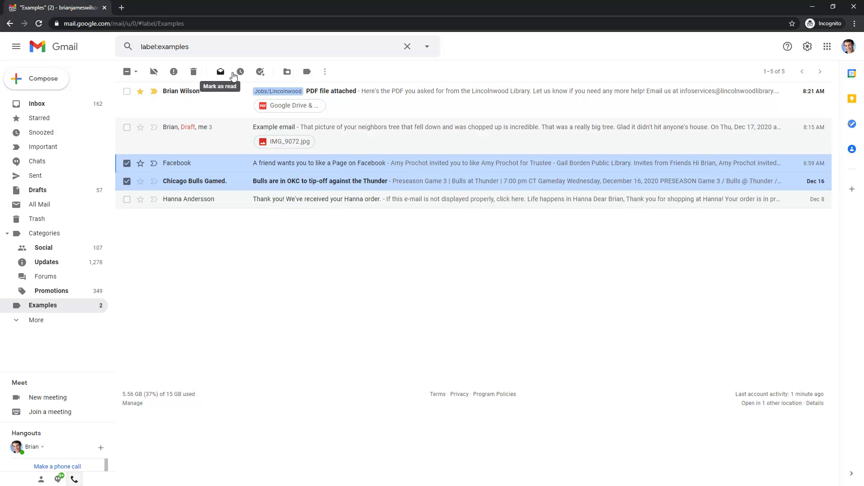
left_click(193, 72)
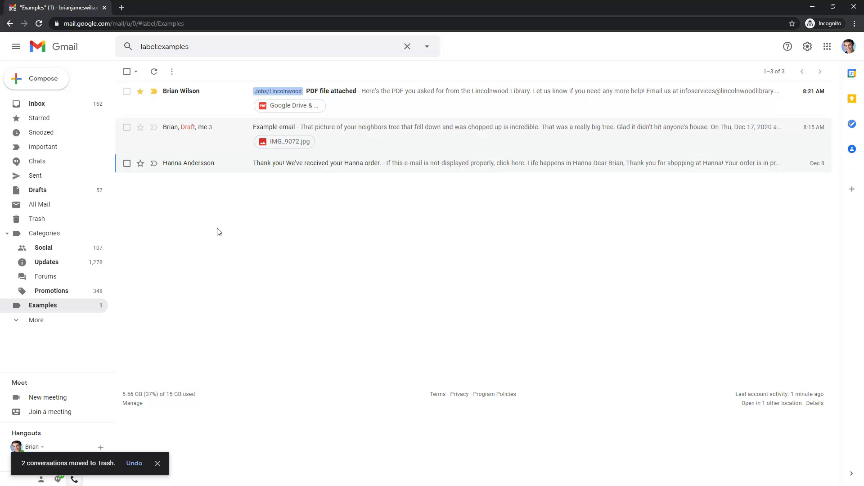
left_click(127, 72)
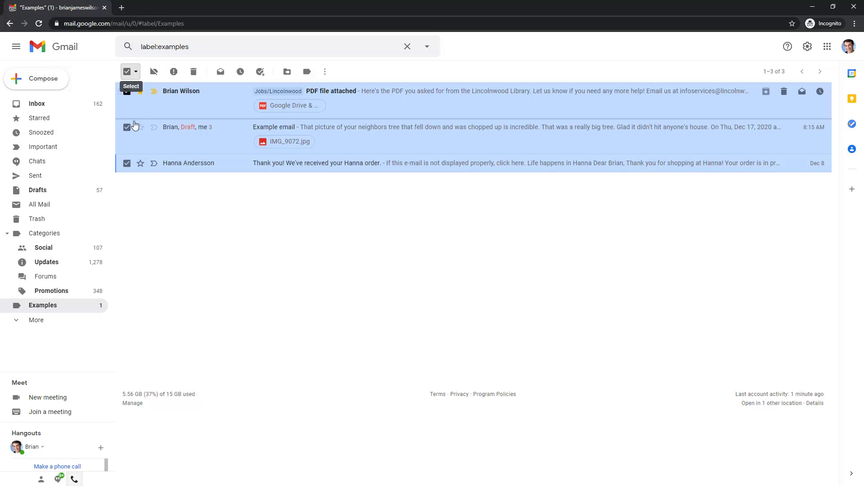
left_click(127, 72)
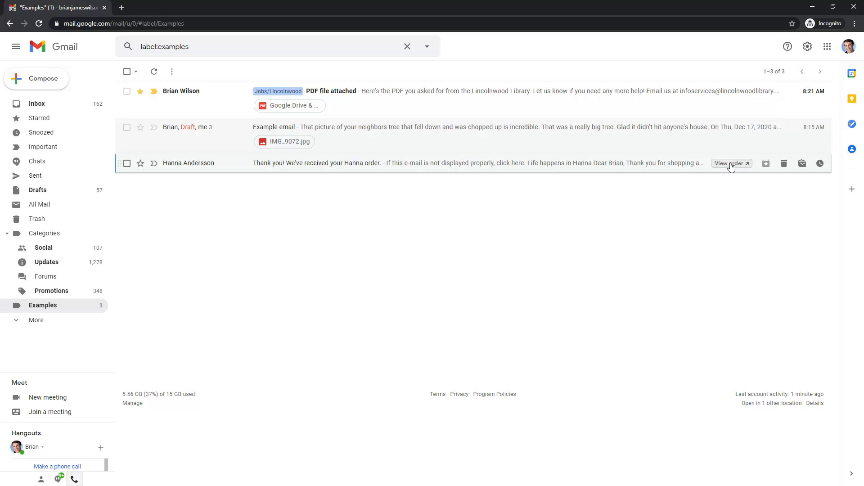
left_click(251, 168)
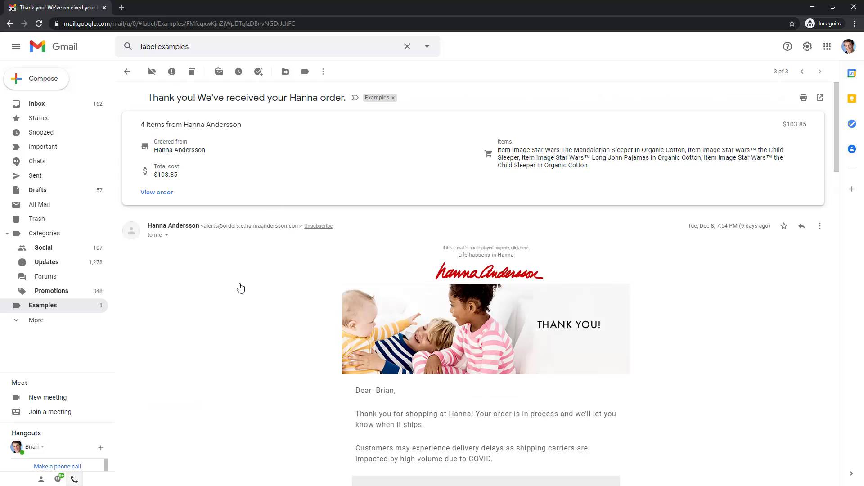
scroll(241, 283, "down", 4)
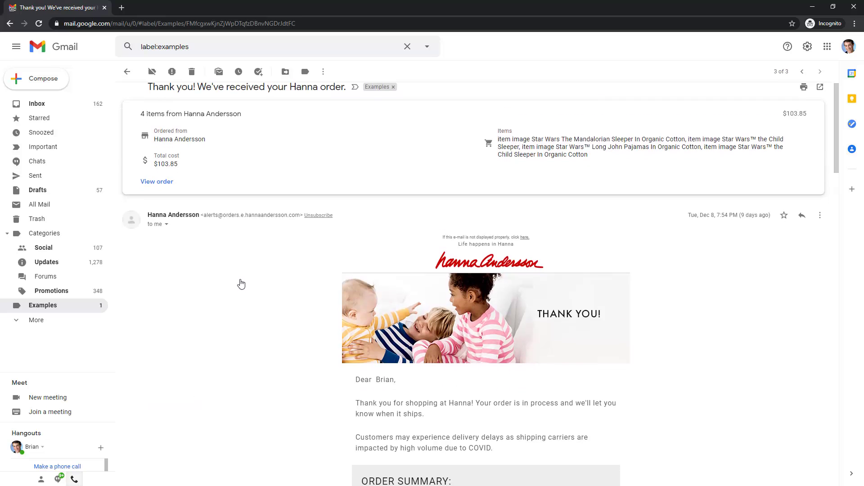
scroll(242, 282, "down", 4)
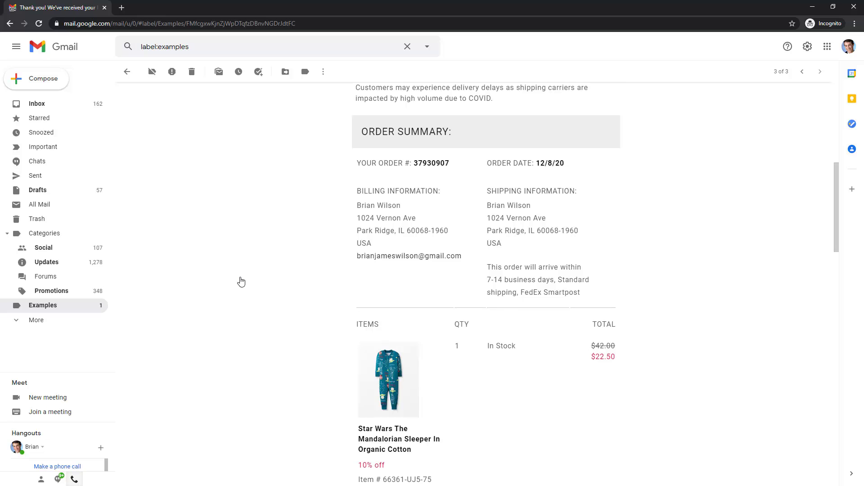
scroll(241, 282, "down", 3)
scroll(241, 281, "up", 11)
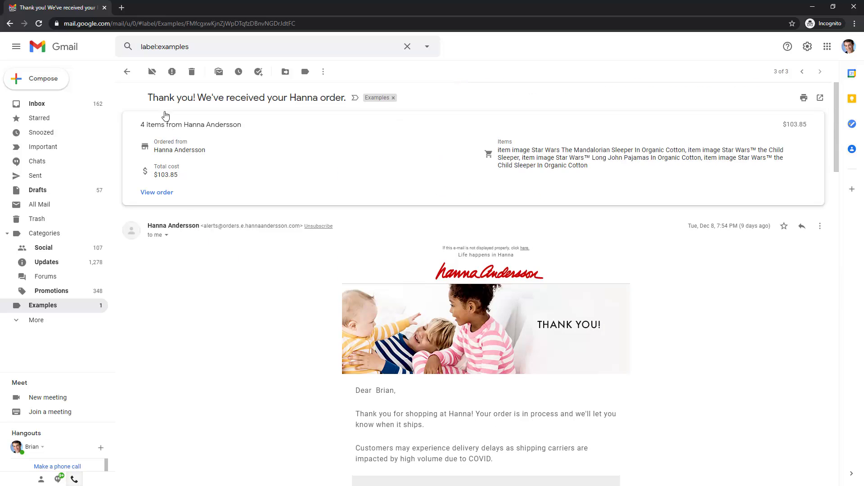
left_click(127, 72)
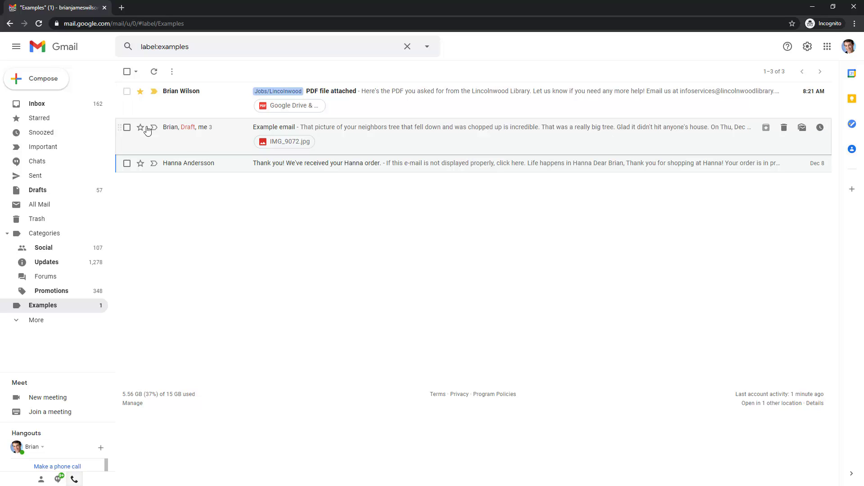
Preview Google Drive & Apps video.pdf, close it, and open the PDF file attached email
left_click(281, 110)
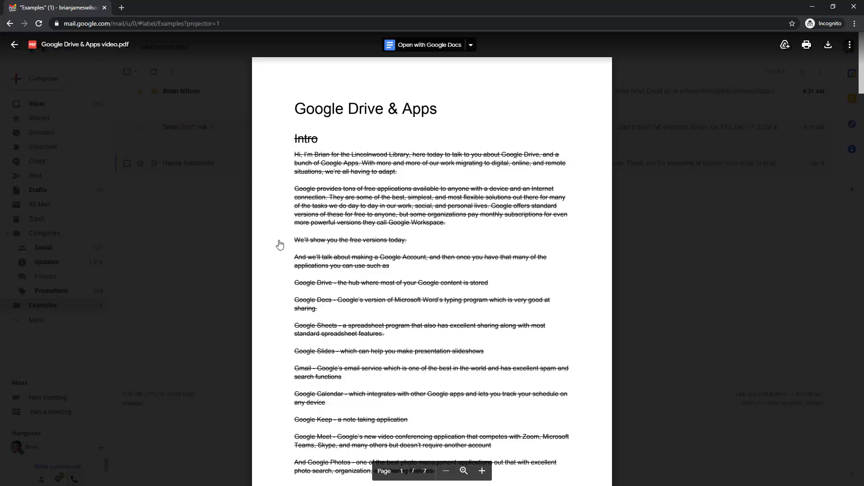
scroll(280, 245, "down", 12)
scroll(283, 244, "up", 10)
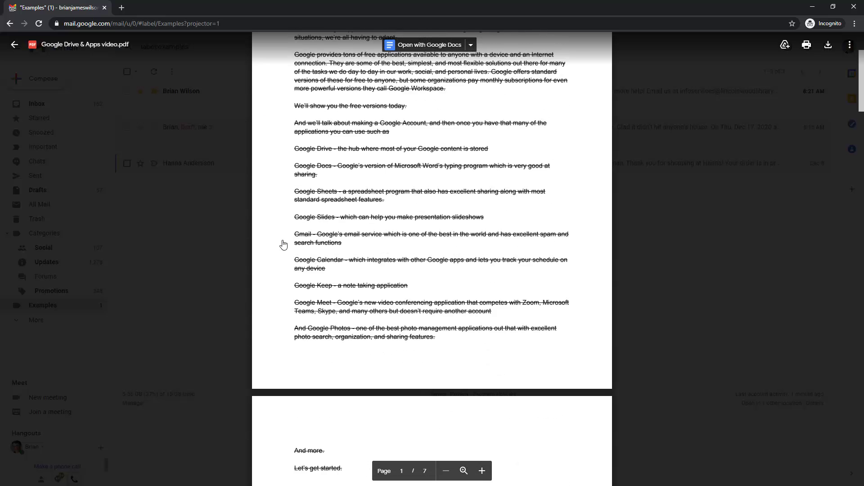
scroll(283, 245, "up", 3)
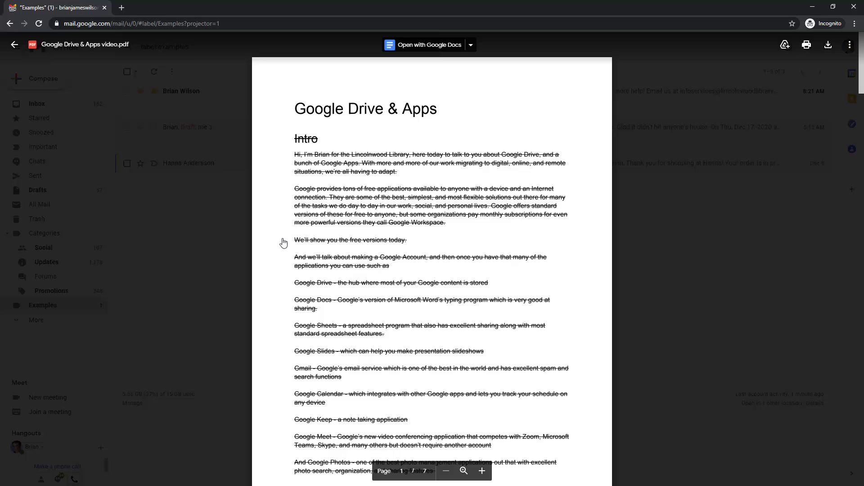
left_click(207, 219)
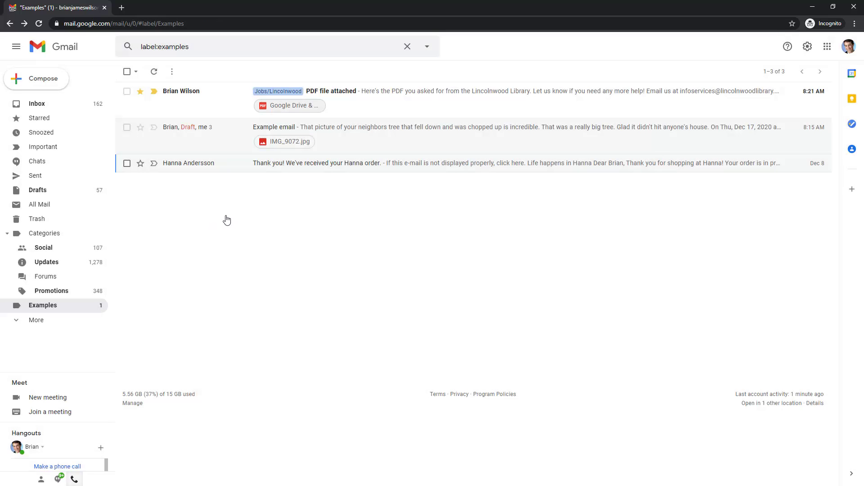
left_click(206, 103)
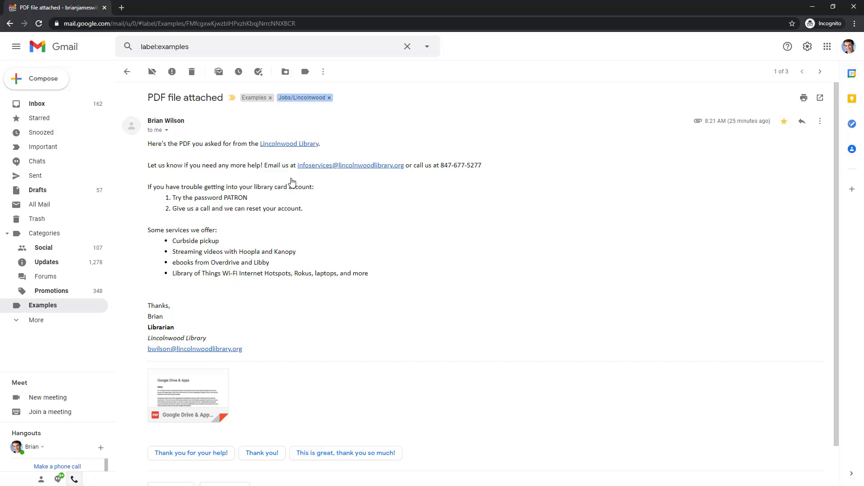
left_click(293, 145)
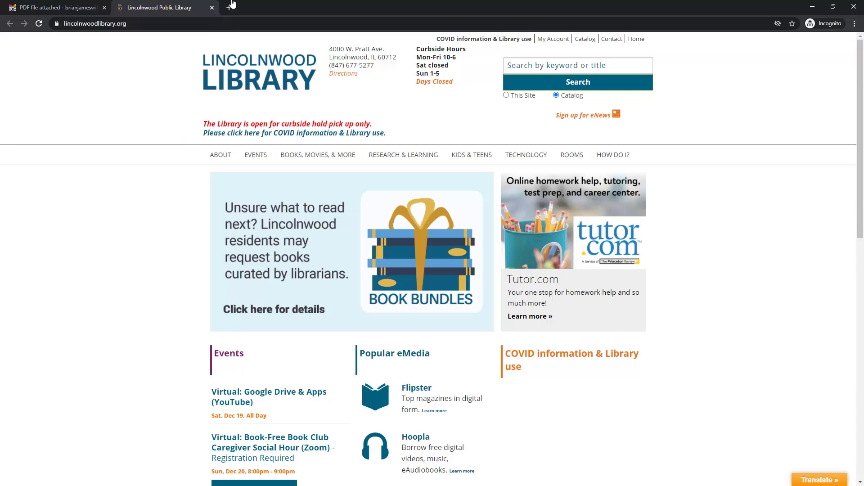
left_click(212, 8)
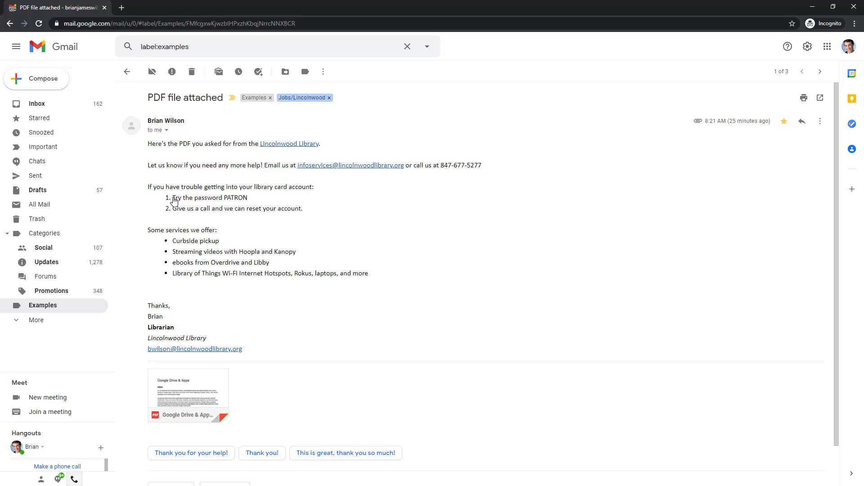
left_click_drag(174, 201, 309, 214)
left_click(293, 220)
left_click_drag(172, 241, 384, 276)
left_click(384, 276)
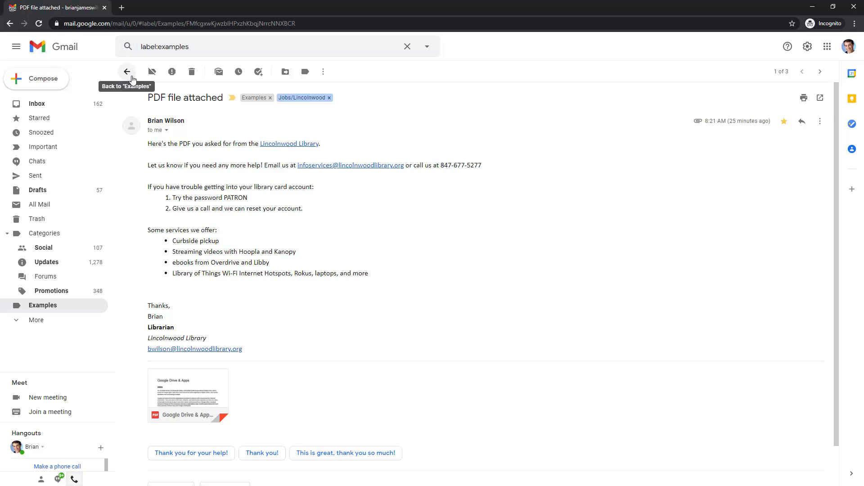
scroll(211, 416, "down", 1)
Send the 'Thank you for your help!' smart reply and reload Gmail to see the response
left_click(211, 412)
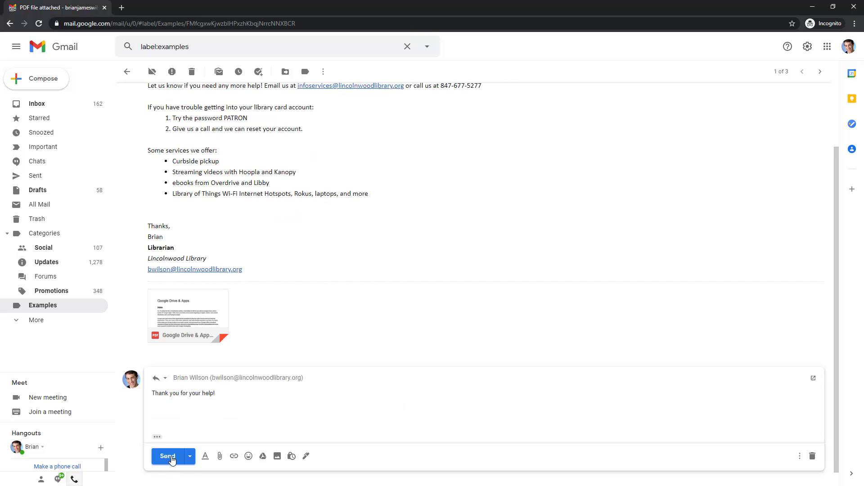
left_click(172, 460)
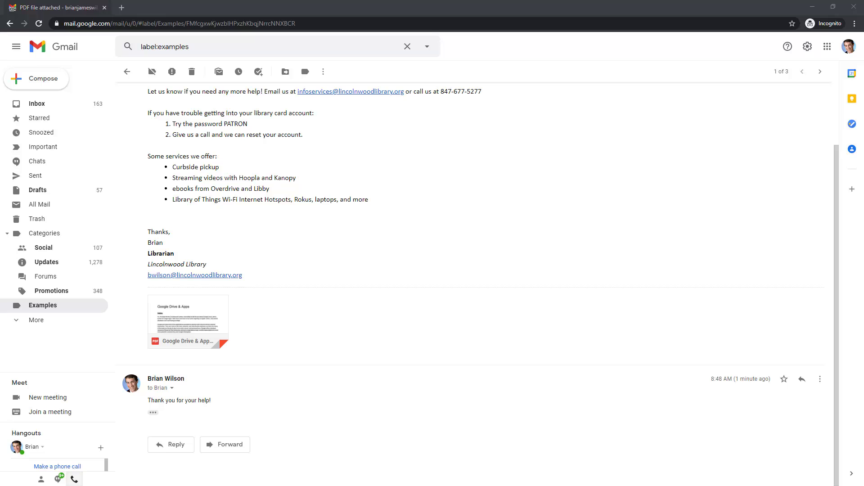
left_click(450, 199)
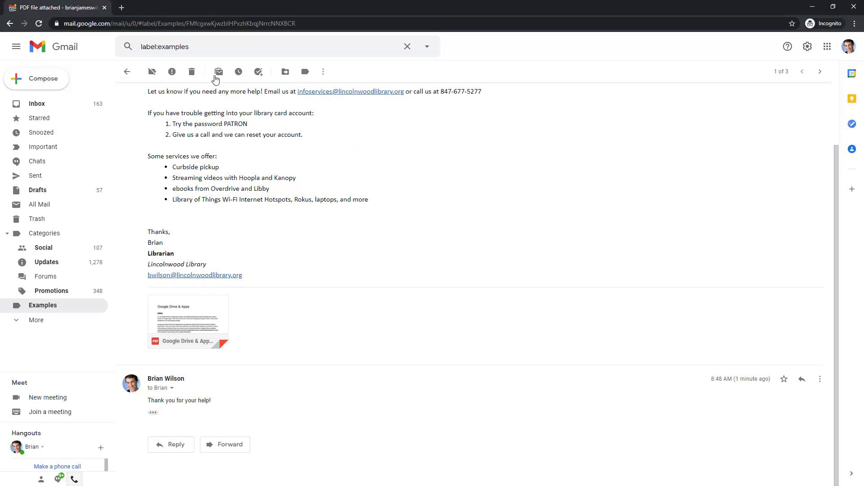
left_click(39, 24)
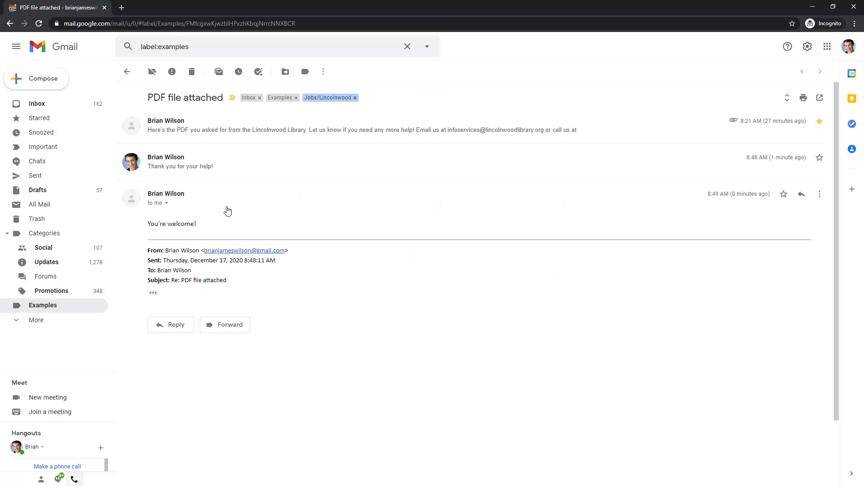
Expand all messages in the 'PDF file attached' thread and print the whole conversation
left_click(788, 98)
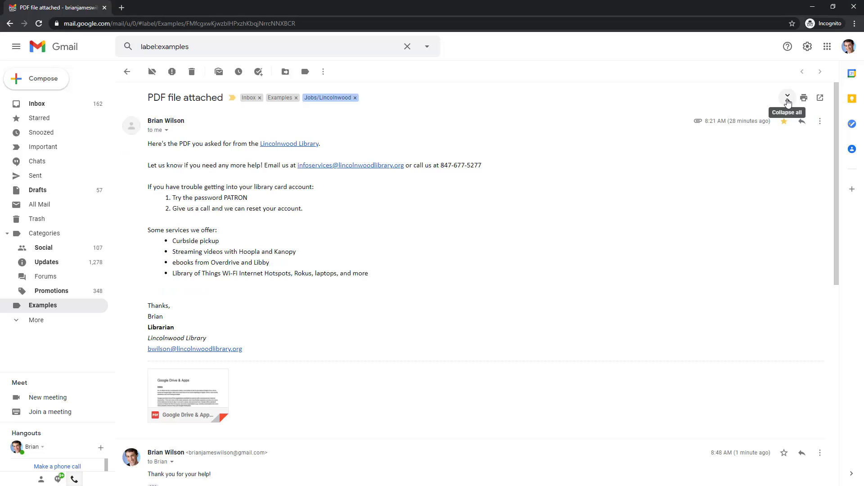
left_click(788, 98)
left_click(787, 98)
left_click(788, 101)
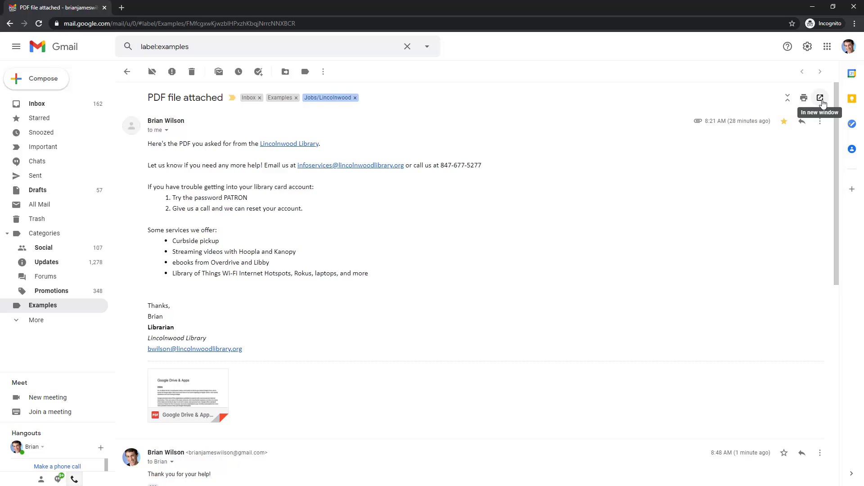
left_click(804, 98)
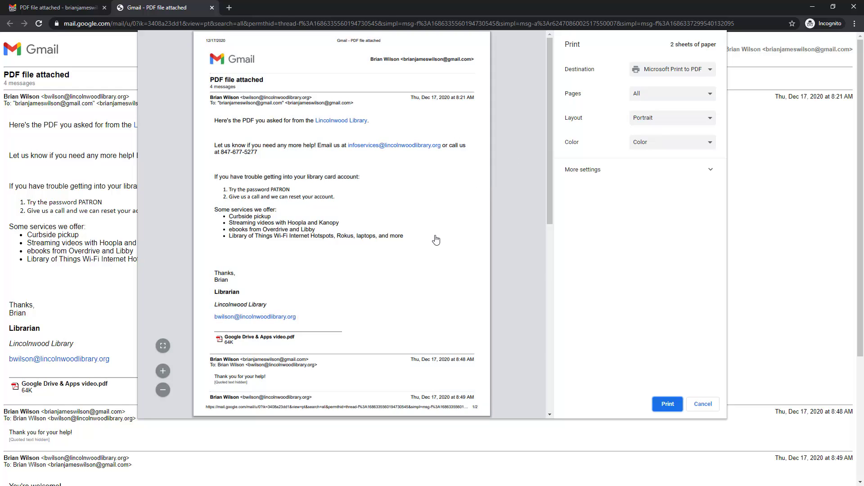
Cancel the print dialog and close the print-view tab
scroll(436, 243, "down", 6)
scroll(436, 237, "up", 6)
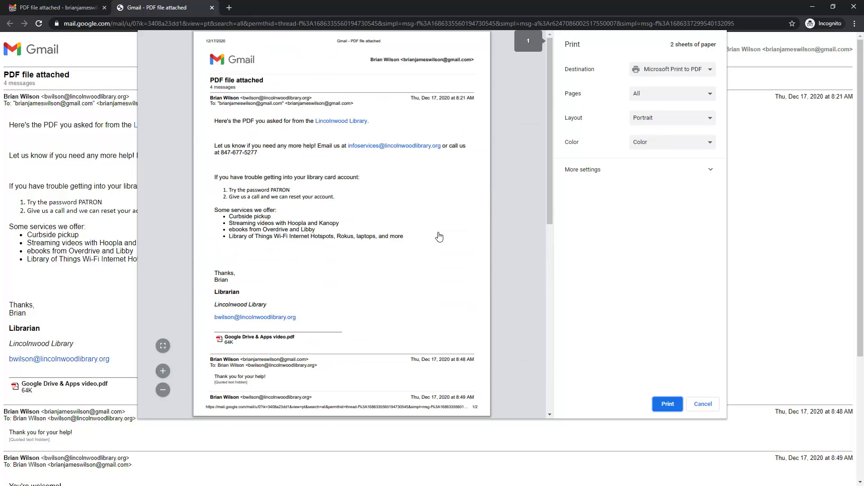
left_click(703, 408)
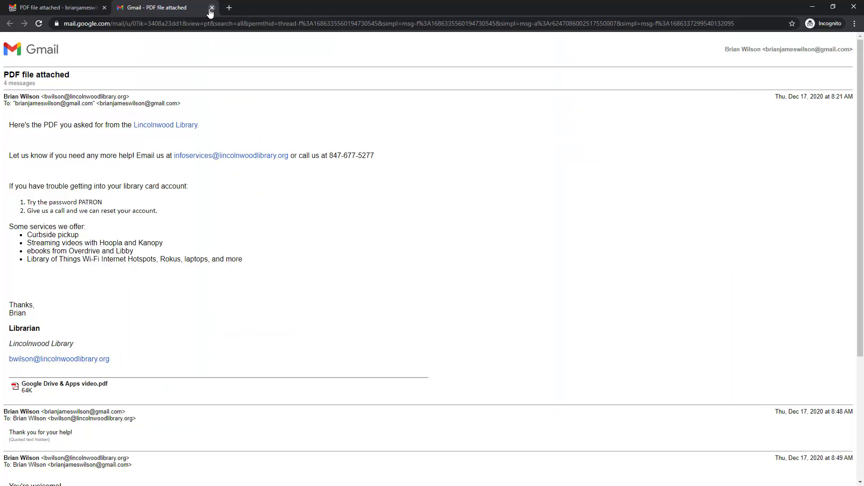
left_click(211, 7)
Reload the conversation to reveal the new fourth reply, briefly selecting its text
scroll(488, 332, "down", 9)
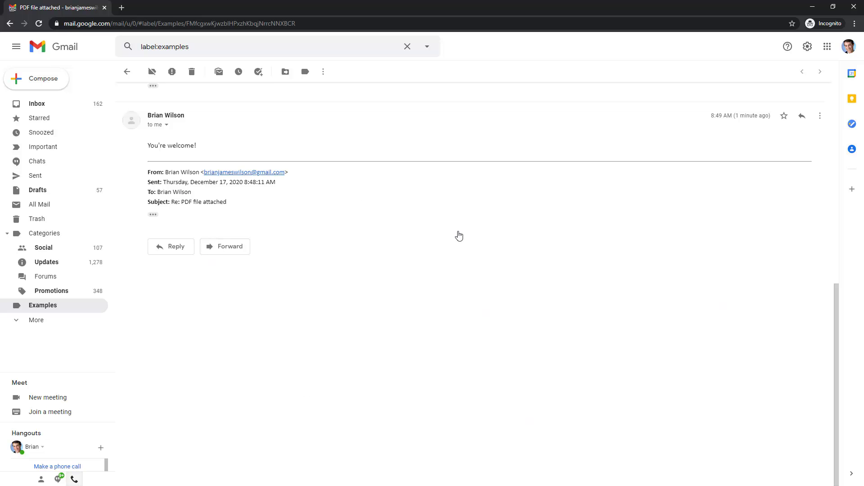
scroll(558, 407, "up", 3)
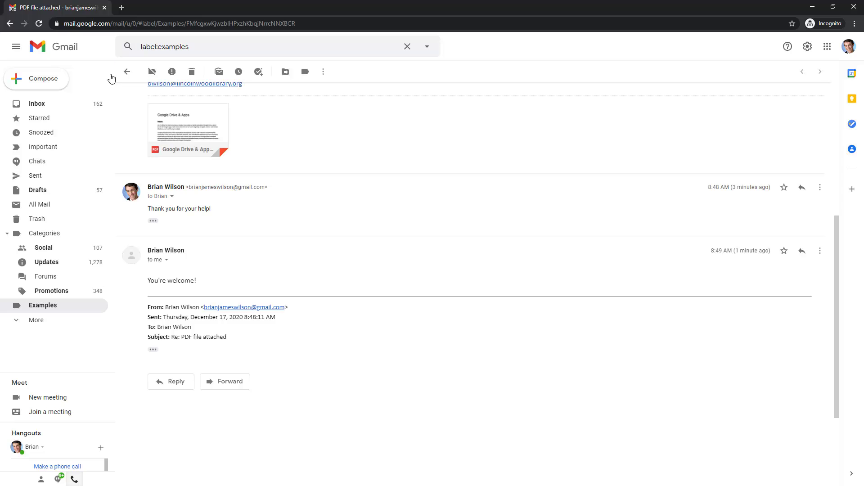
scroll(420, 338, "up", 6)
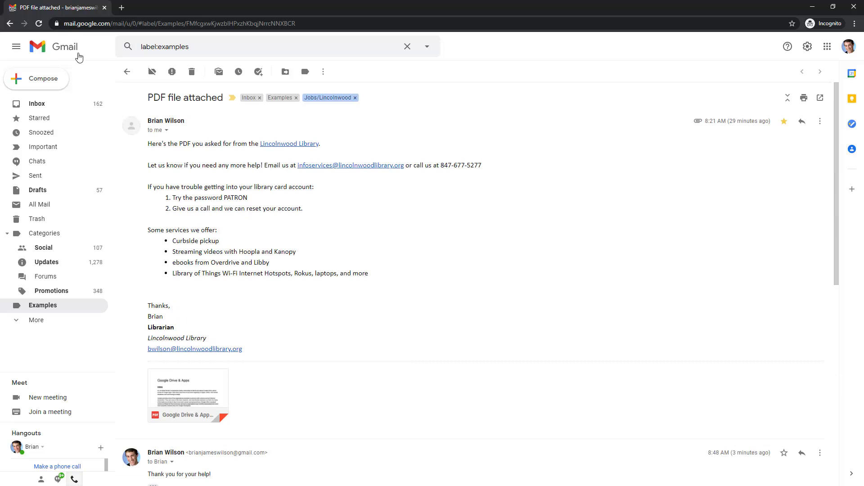
left_click(38, 23)
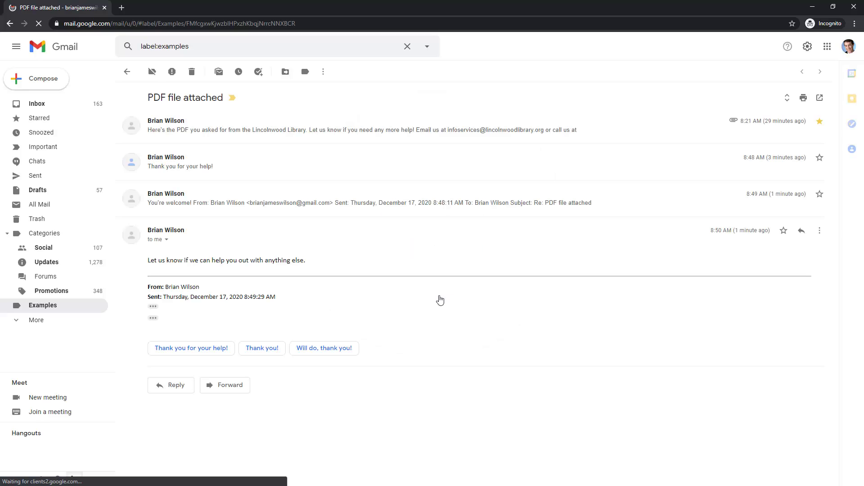
left_click_drag(314, 261, 148, 262)
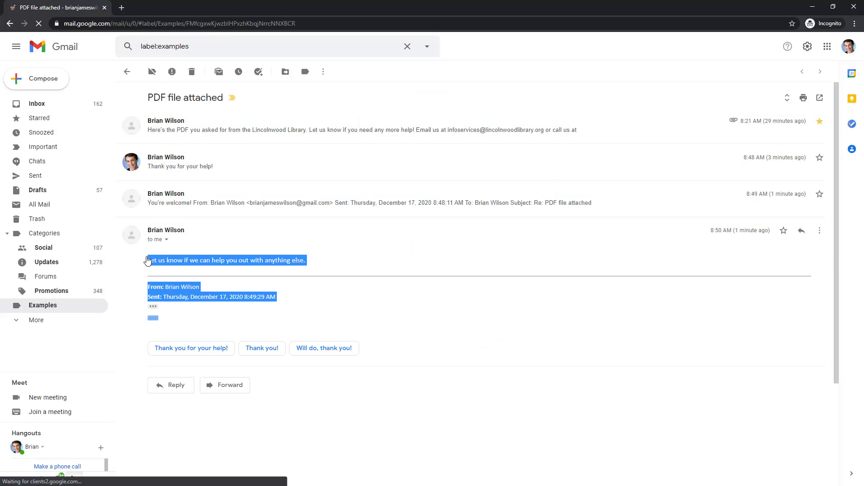
left_click(190, 265)
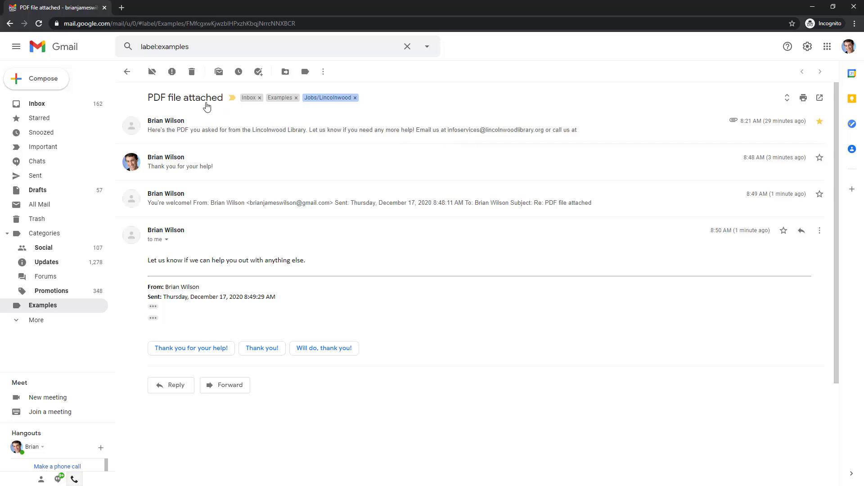
Go back from the conversation to the Examples label list
left_click(128, 72)
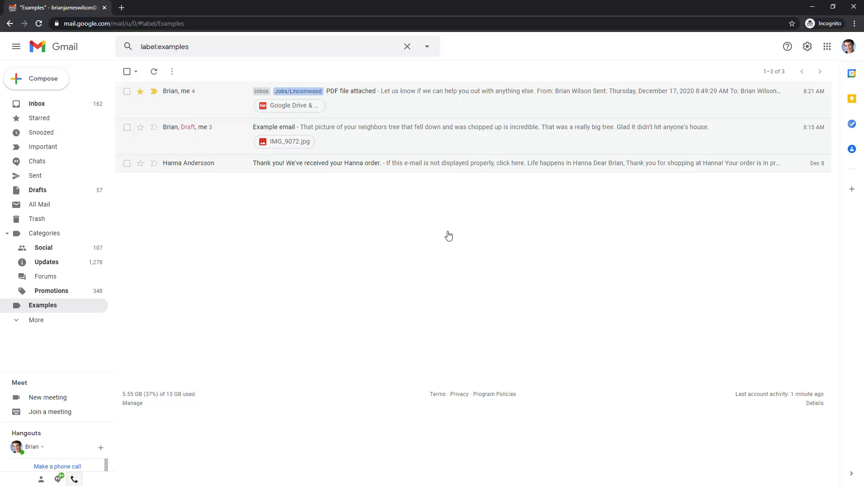
Compose a new message to the suggested library contact, adding Cc and Bcc lines
left_click(30, 81)
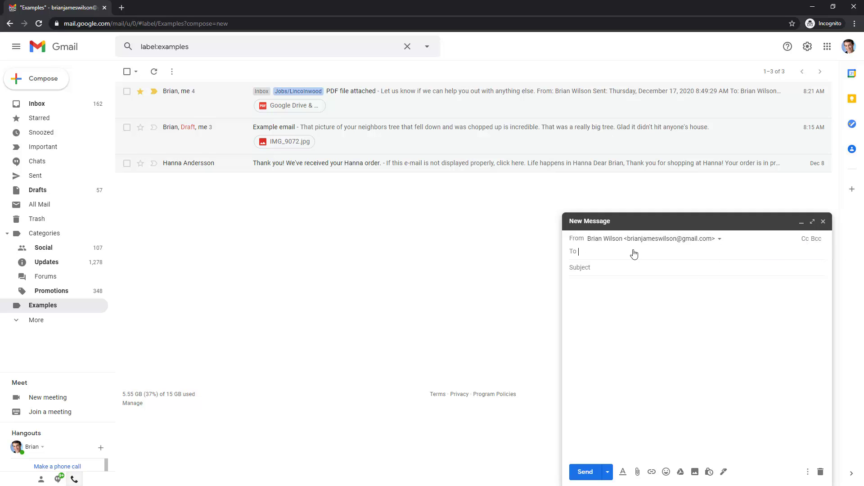
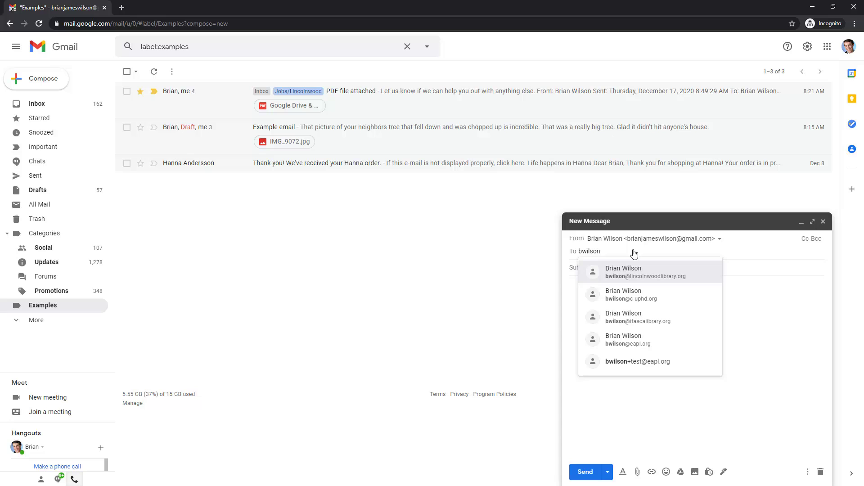
left_click(633, 276)
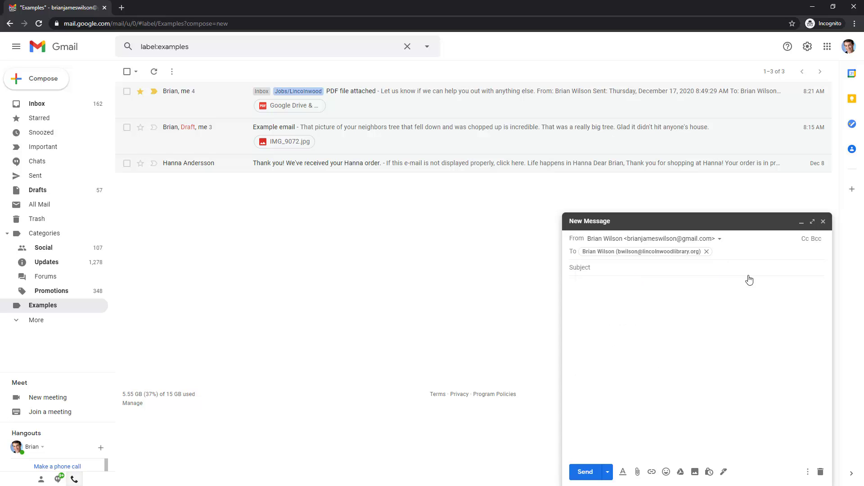
left_click(806, 239)
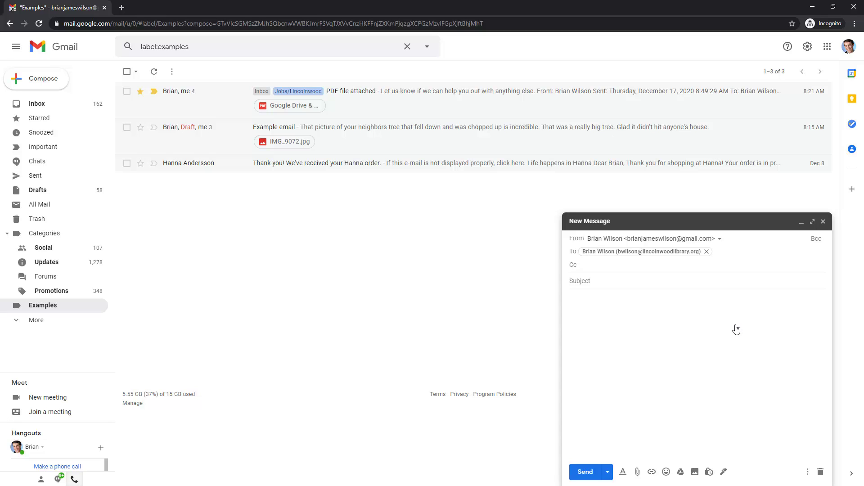
left_click(816, 239)
key("Tab")
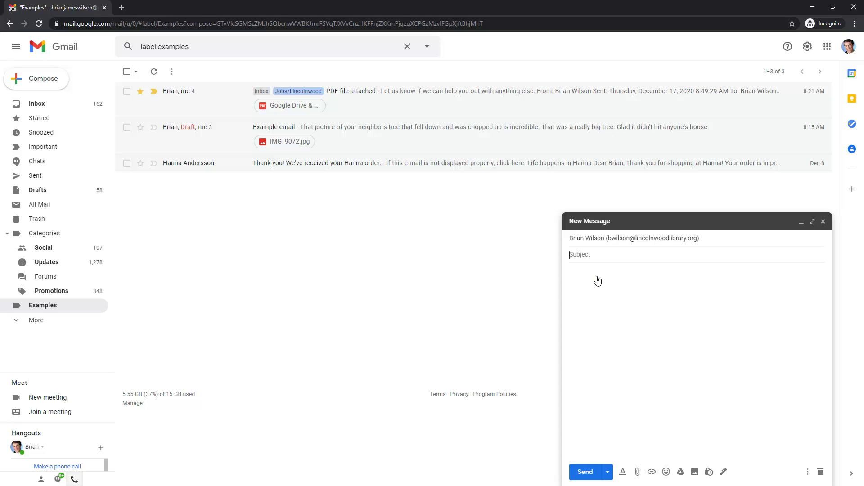
Enter the subject 'Example email' and place the cursor in the empty body
type("Example email")
left_click(598, 282)
left_click(607, 255)
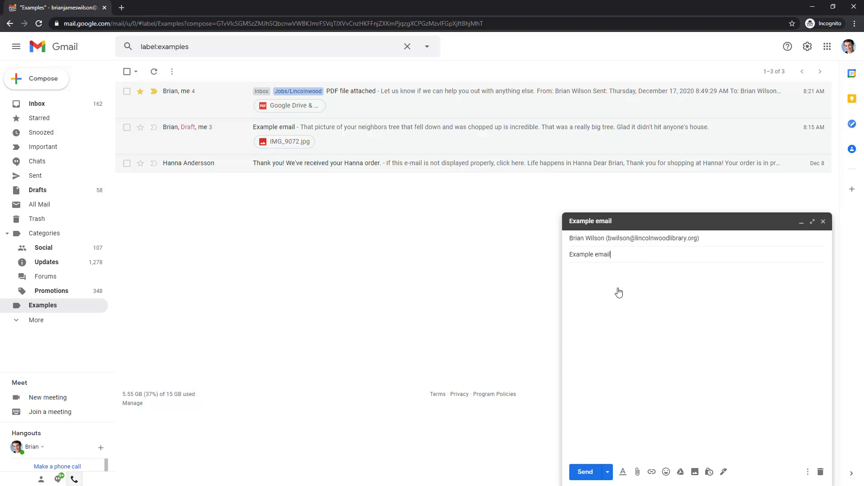
left_click(619, 293)
Write the body starting 'Hi there,' with thank-you lines and a sign-off, then select the sign-off name
type("Hi there,")
key("Return")
key("Return")
type("Thanks for helping me out wi")
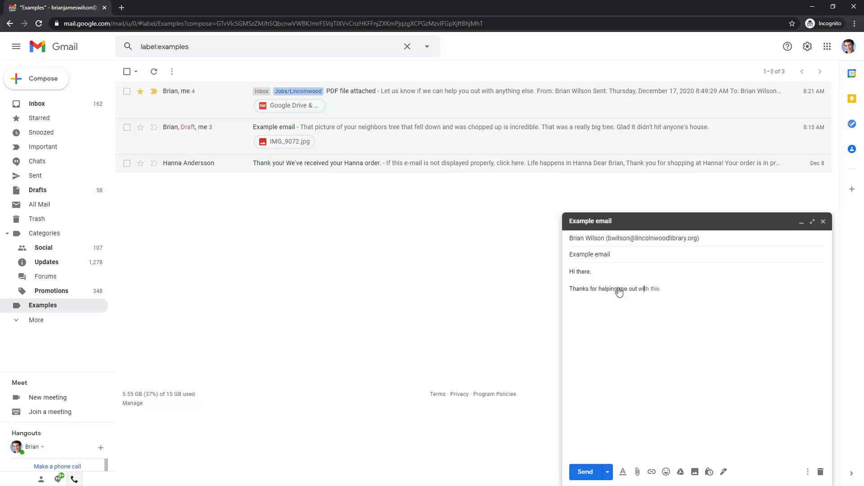
type("th this ema")
type("il stuff.  ")
type("Ther")
type("e's a lot to learn.")
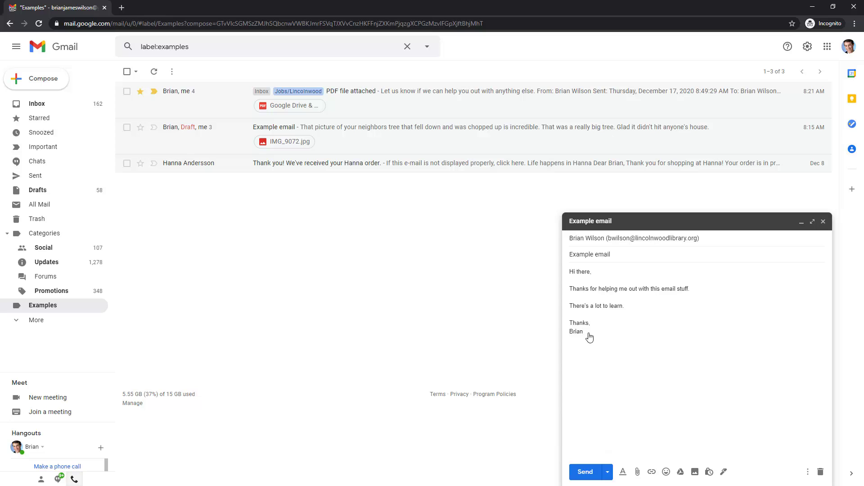
left_click_drag(585, 334, 567, 335)
Bold the selected sign-off name from the formatting toolbar, then hide the toolbar
left_click(622, 473)
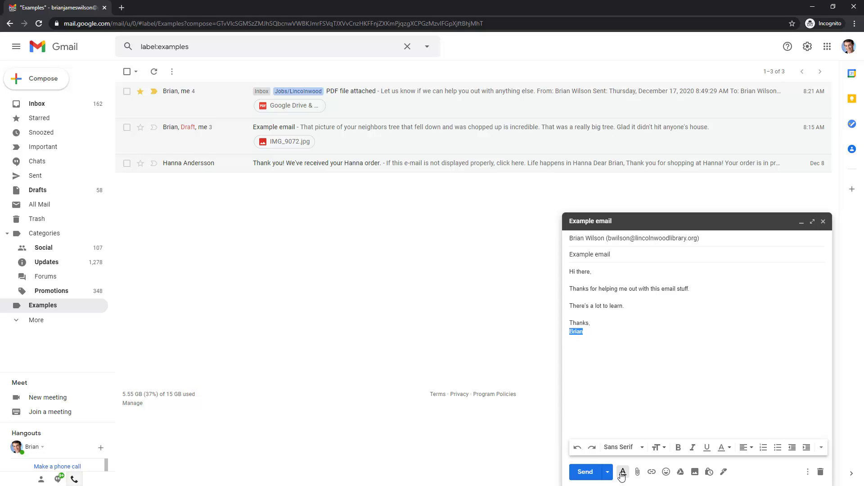
left_click(678, 447)
left_click(674, 424)
left_click(622, 472)
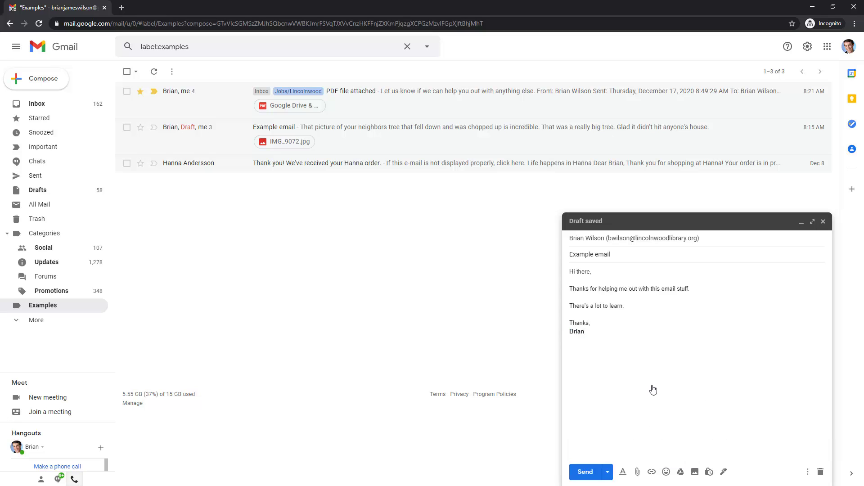
Attach 'Google Drive & Apps video.pdf' from Downloads and send the message
left_click(638, 472)
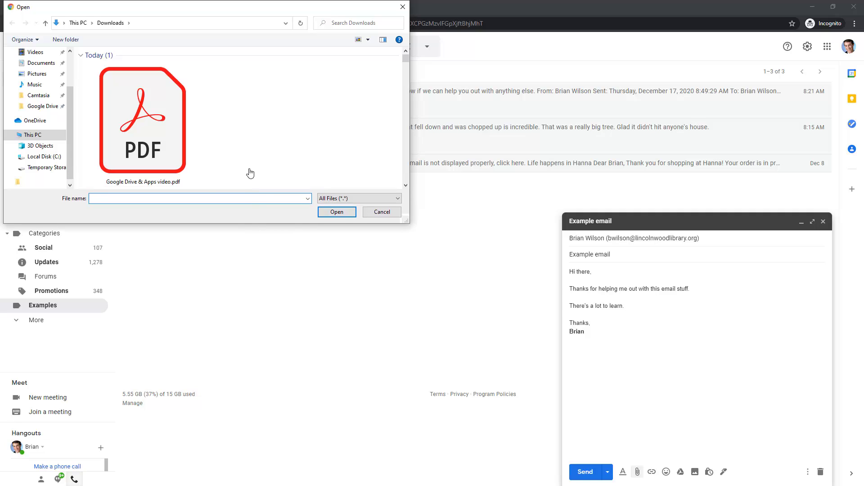
left_click(125, 136)
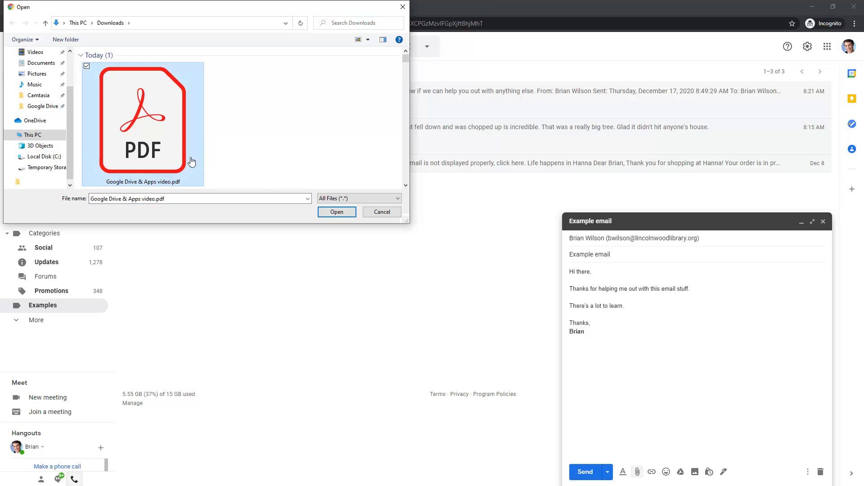
left_click(345, 217)
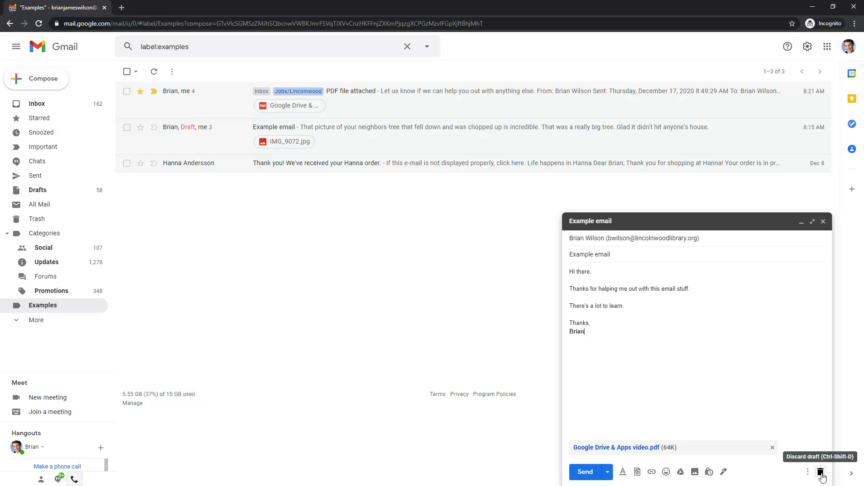
left_click(585, 472)
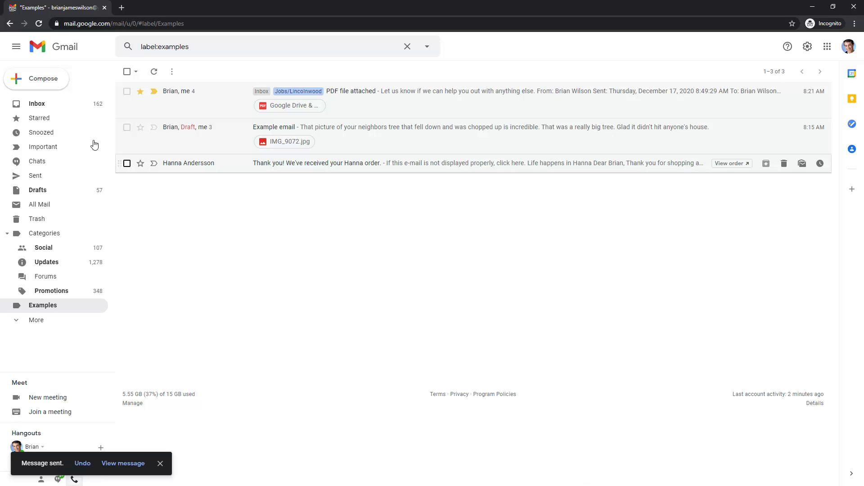
left_click(17, 47)
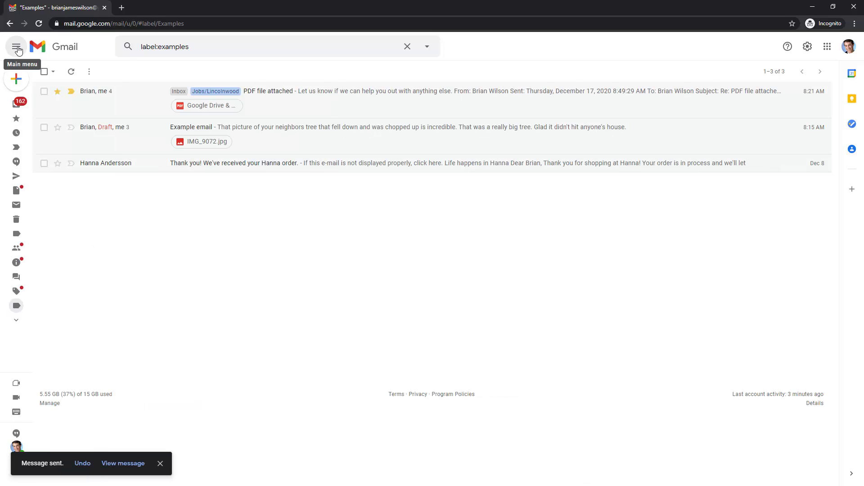
left_click(17, 48)
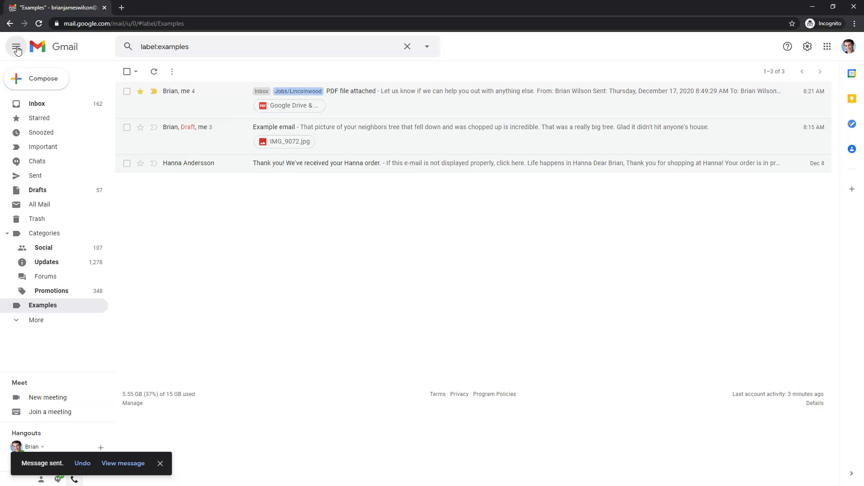
left_click(17, 49)
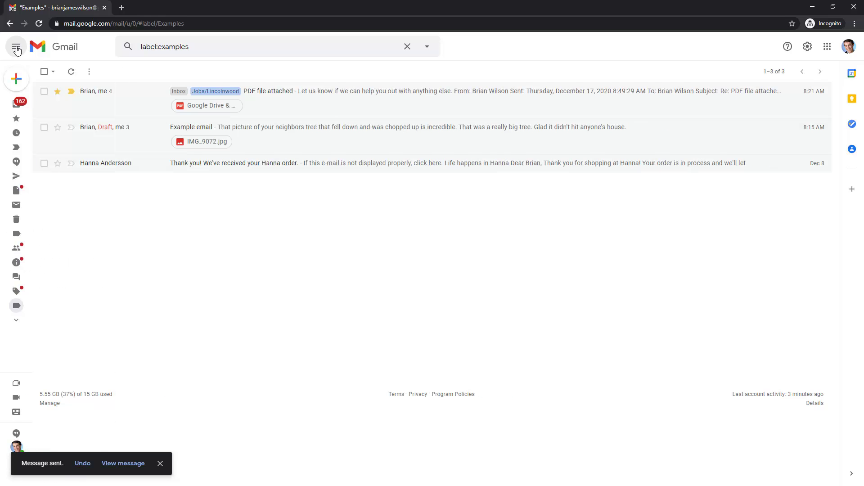
left_click(17, 49)
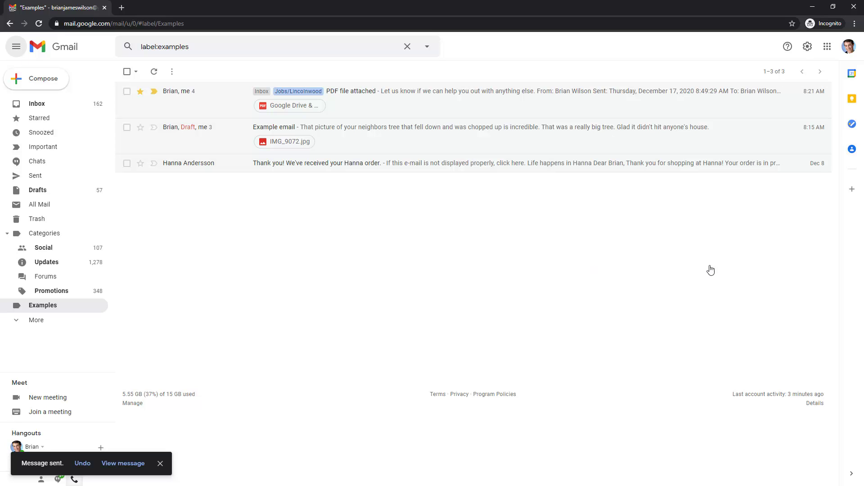
left_click(808, 49)
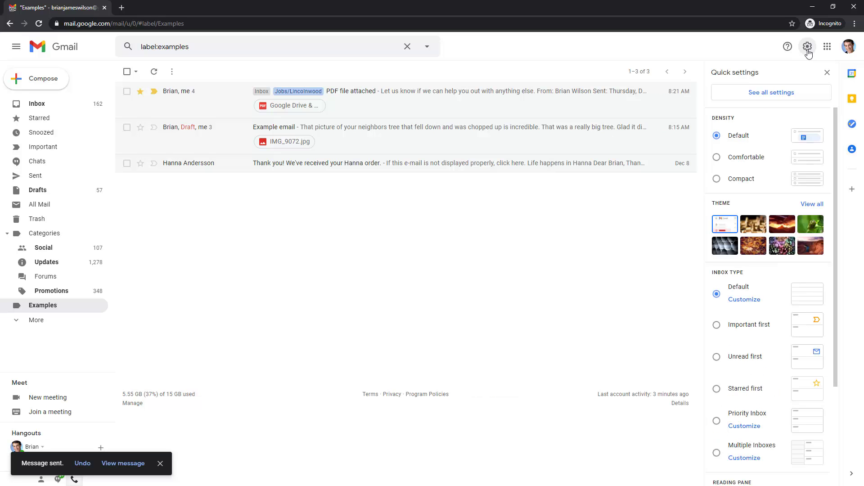
scroll(774, 306, "down", 3)
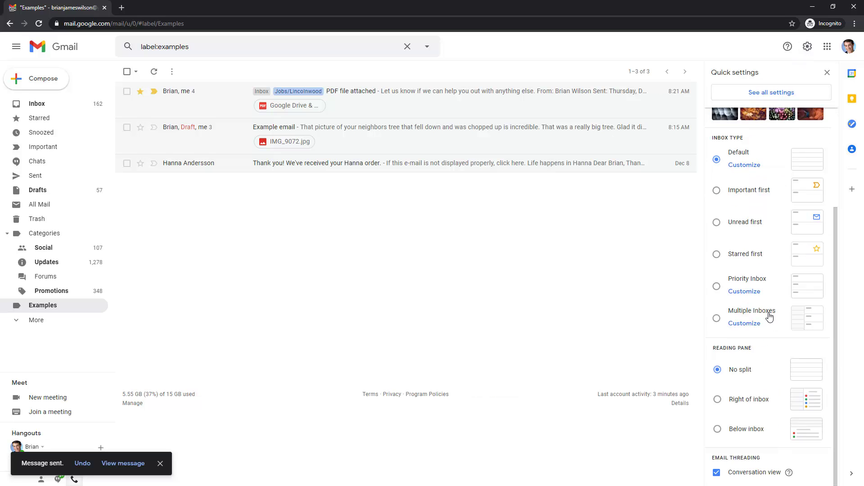
scroll(768, 313, "up", 3)
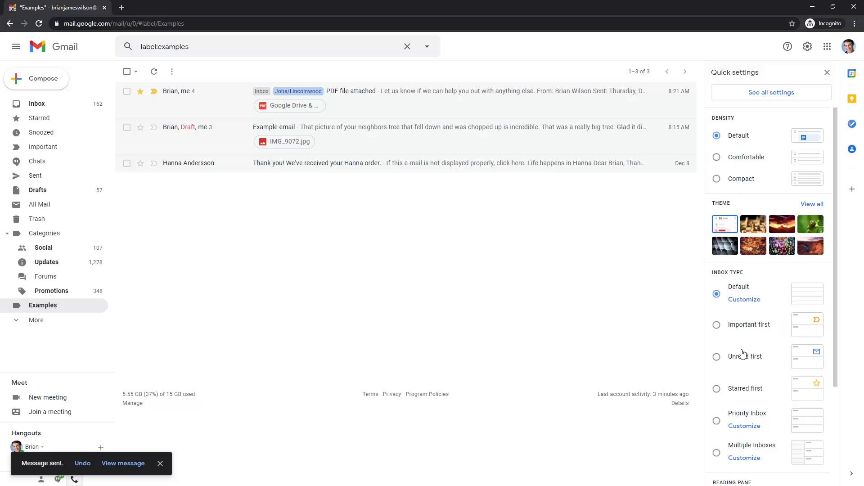
scroll(743, 365, "down", 3)
scroll(750, 373, "up", 1)
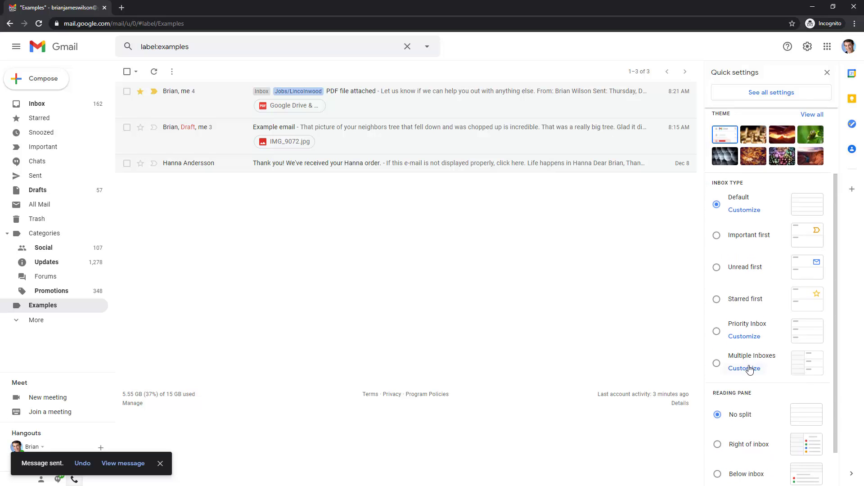
scroll(749, 369, "up", 2)
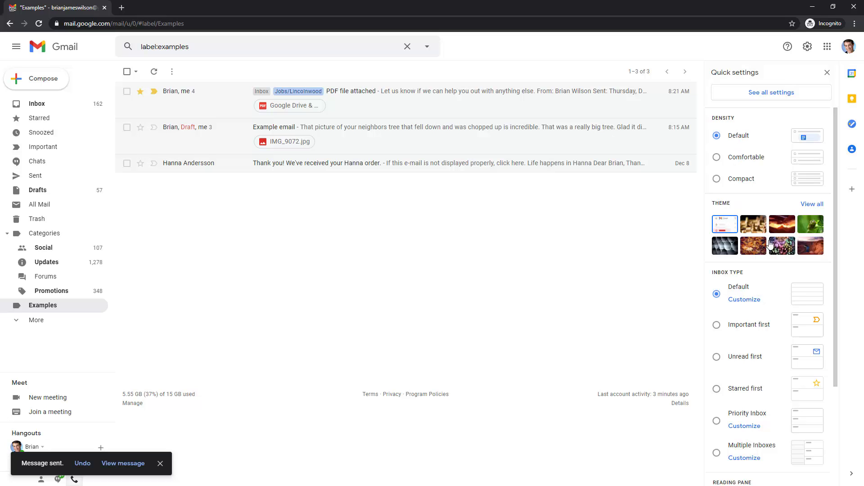
left_click(755, 228)
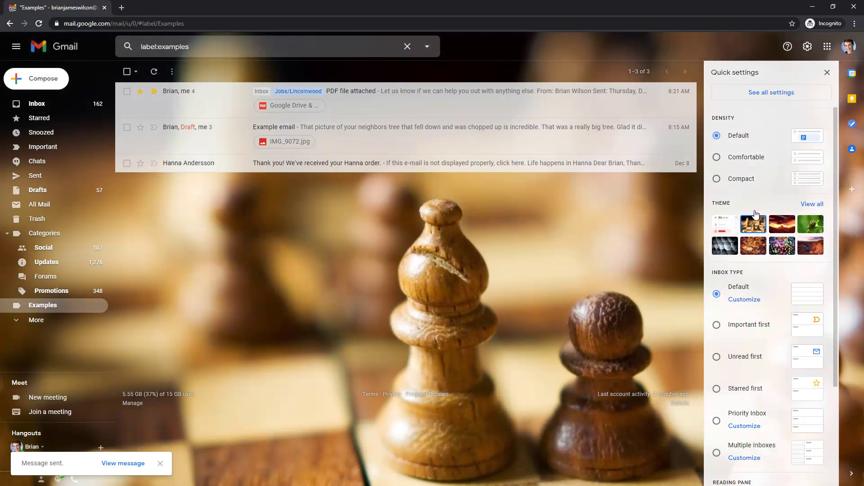
left_click(726, 227)
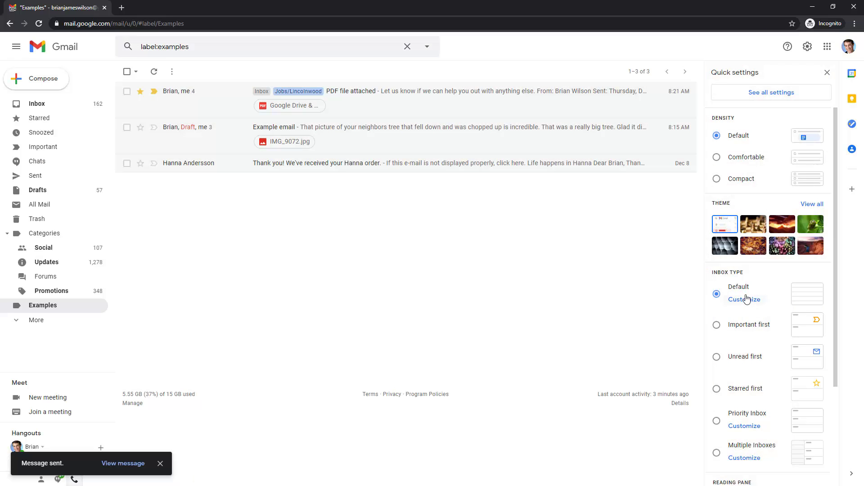
scroll(752, 301, "down", 3)
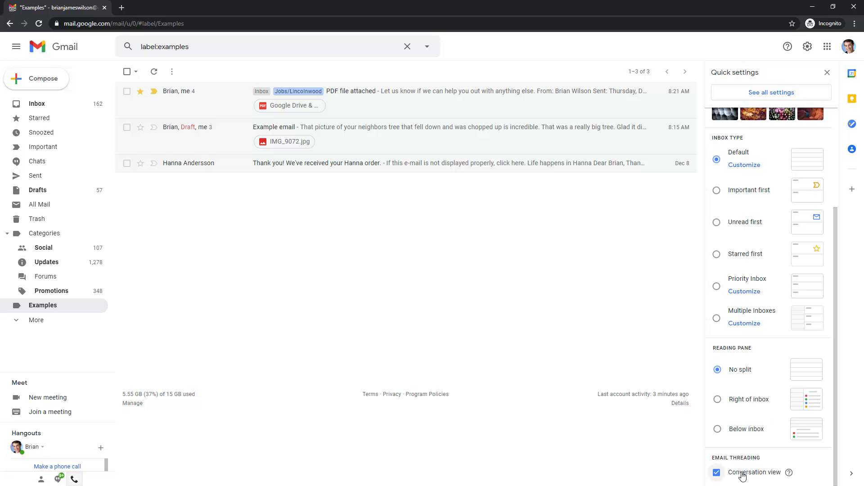
scroll(743, 473, "up", 3)
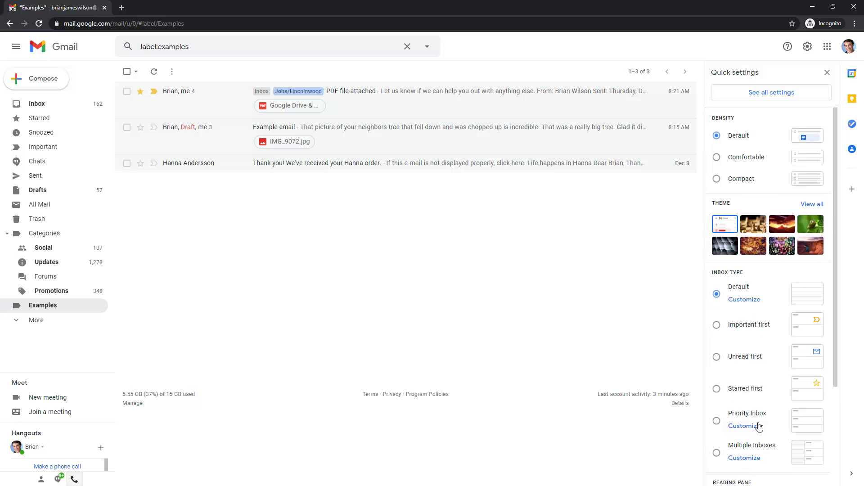
Review the General settings, including the 30-second Undo Send period, then return to Examples
left_click(766, 95)
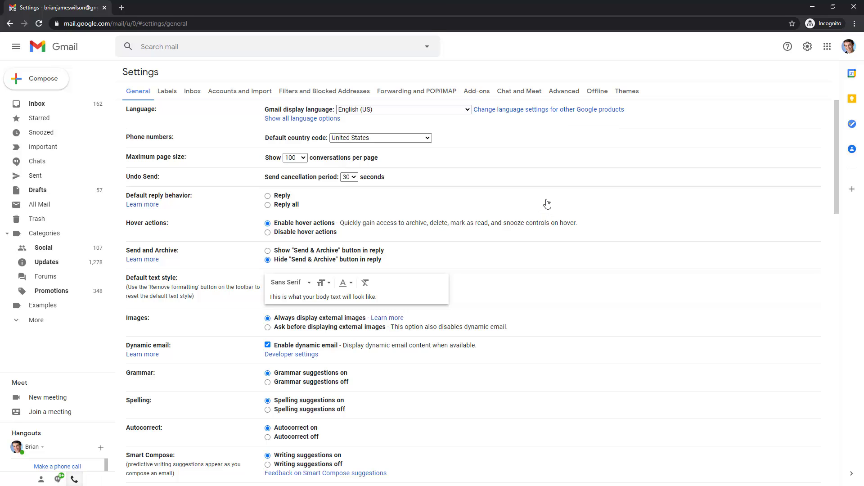
scroll(549, 203, "down", 3)
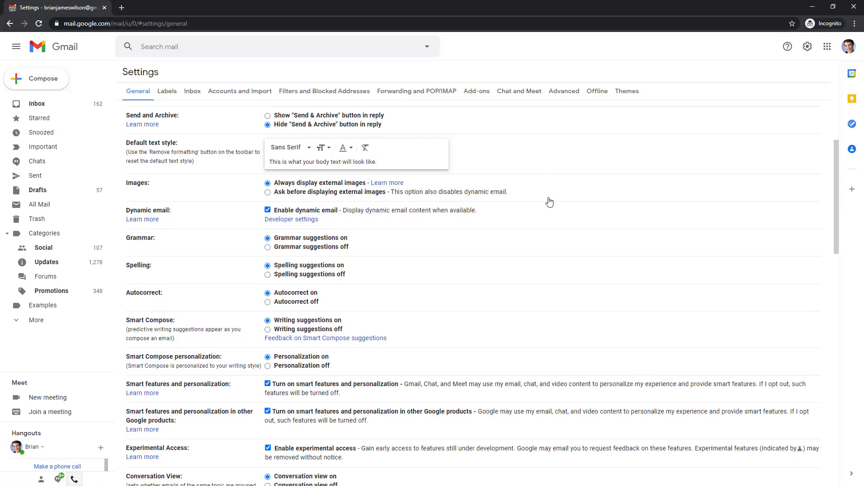
scroll(550, 199, "down", 1)
scroll(550, 199, "up", 4)
left_click_drag(126, 176, 386, 180)
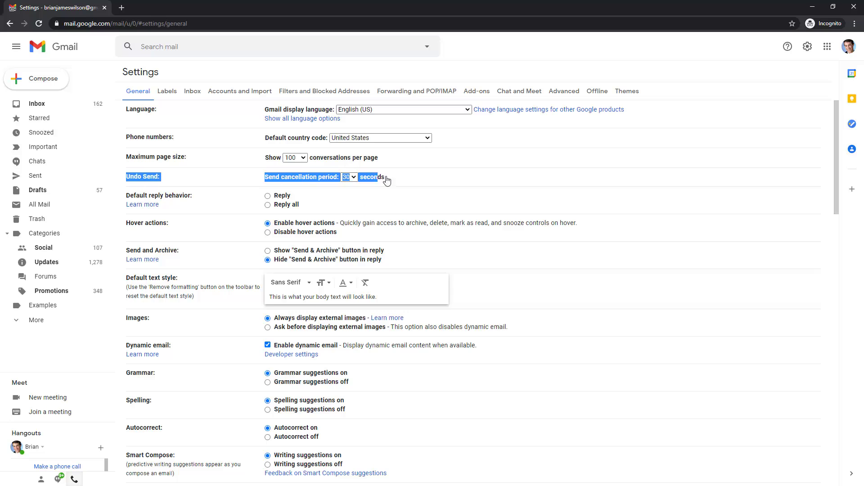
left_click(403, 181)
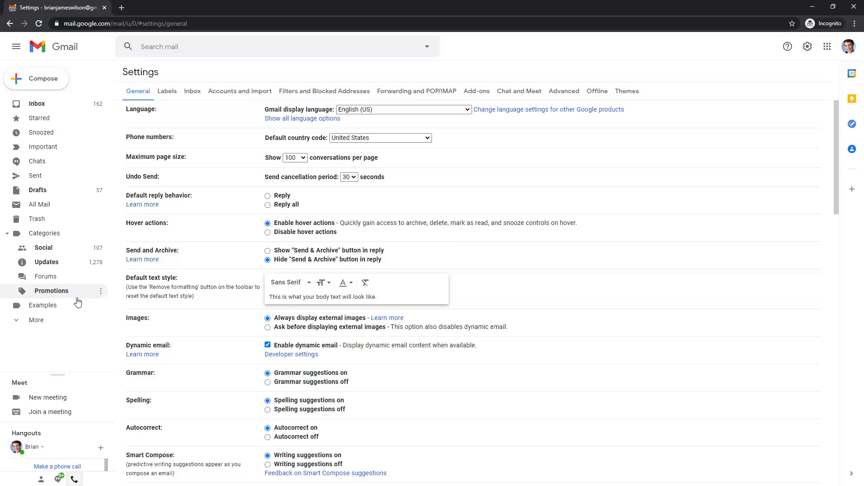
left_click(39, 306)
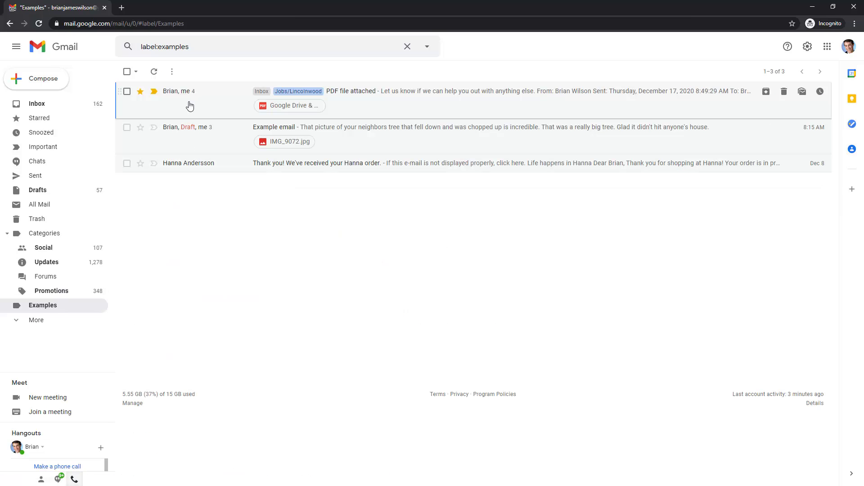
Open the 'PDF file attached' conversation, go back, then open the Hanna Andersson order email
left_click(190, 106)
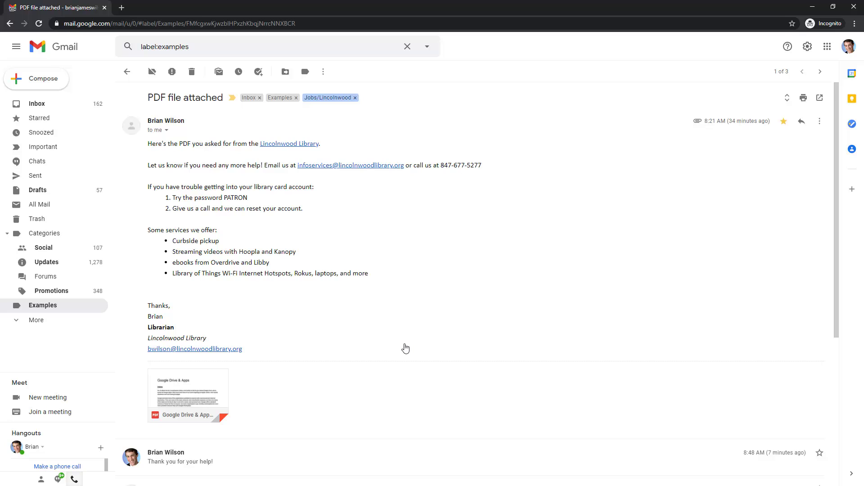
left_click(128, 73)
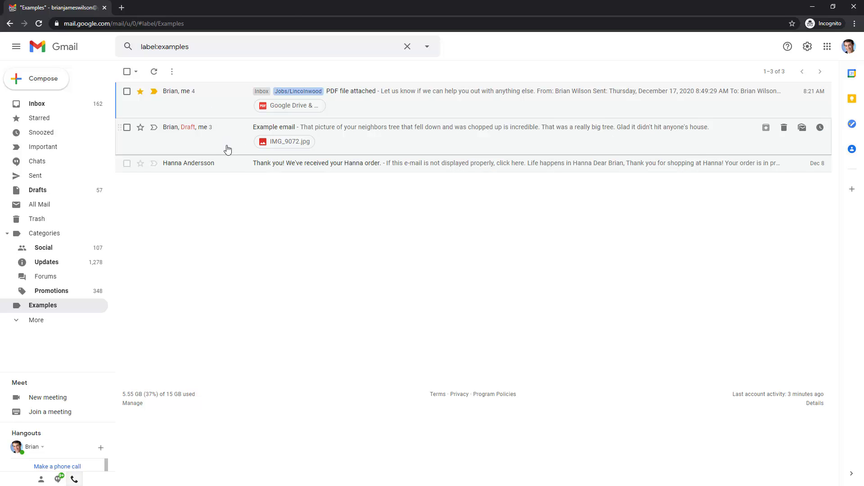
left_click(228, 163)
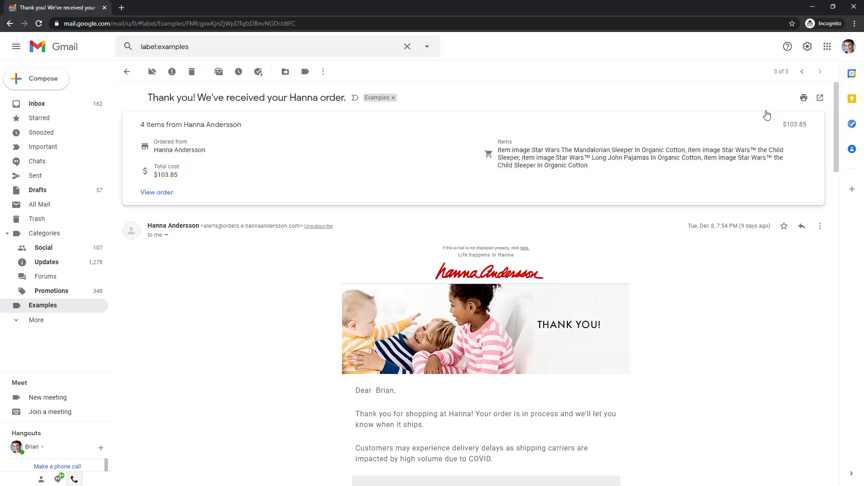
Move to the older 'Example email' conversation and send its 'Hello, world!' forward draft
left_click(802, 72)
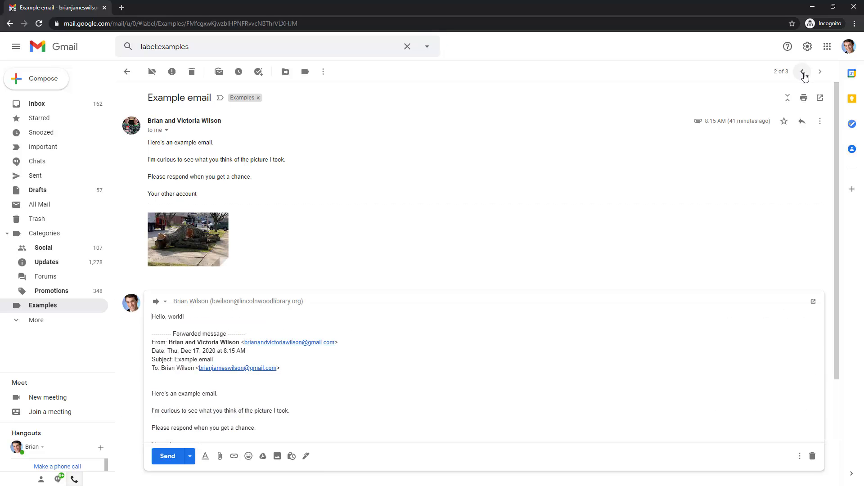
scroll(194, 320, "down", 3)
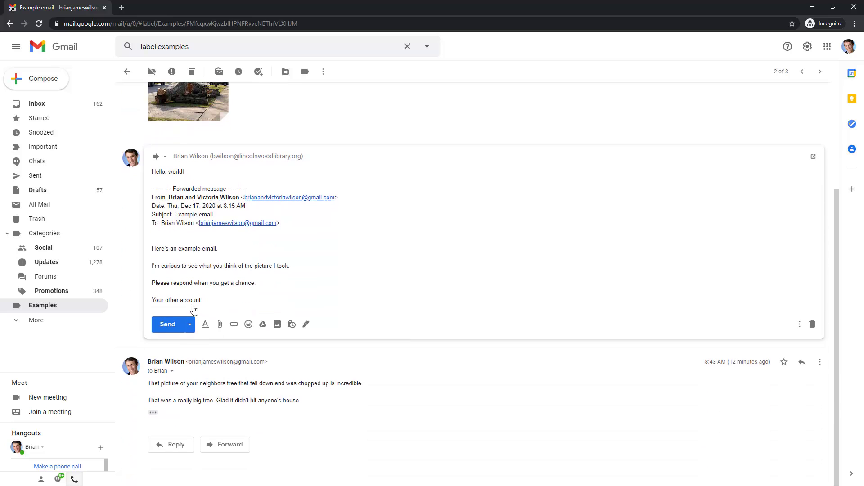
scroll(206, 269, "up", 2)
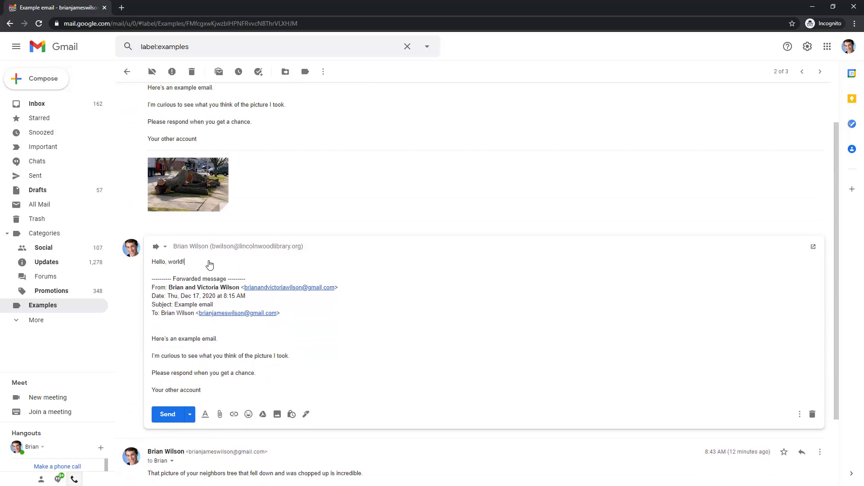
left_click(167, 415)
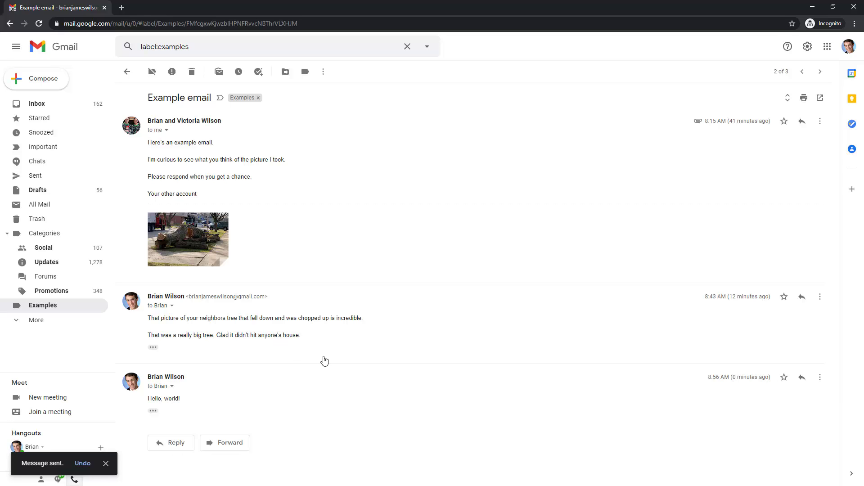
Step between the newer and older conversations, return to the list, and clear label:examples
left_click(803, 72)
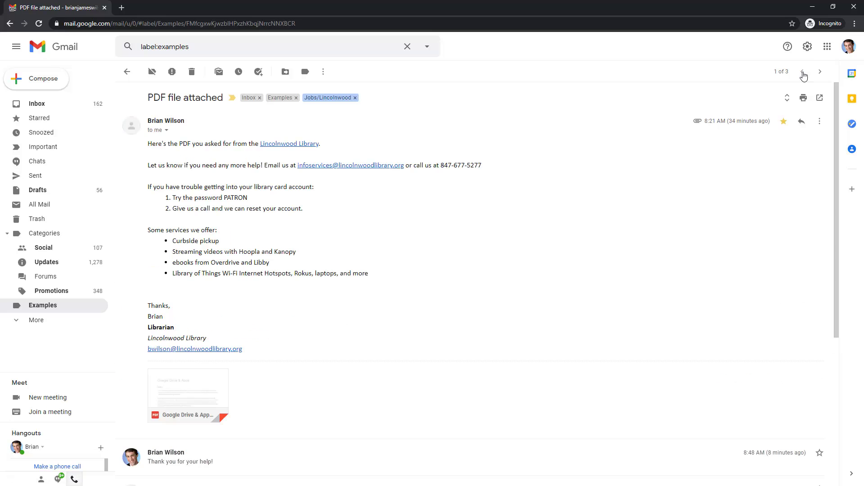
left_click(820, 72)
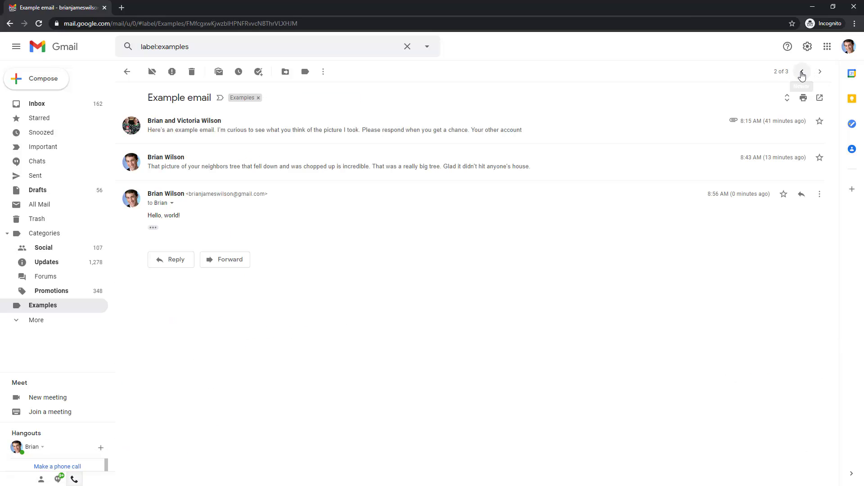
left_click(802, 73)
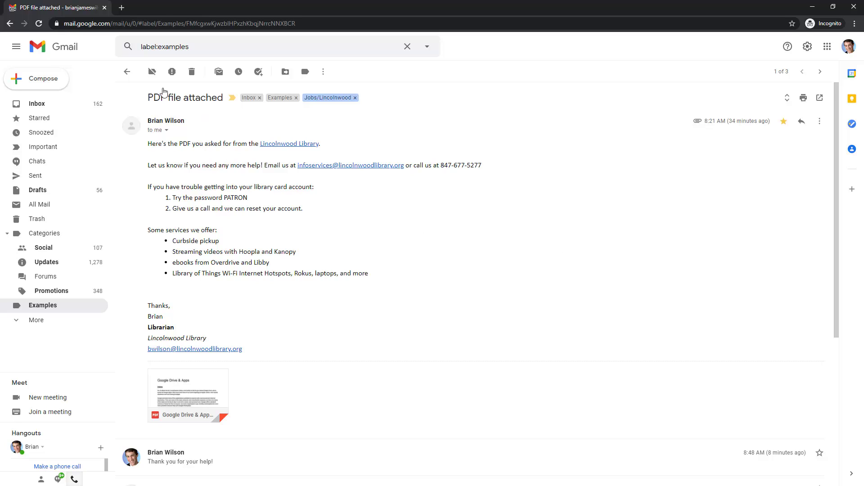
left_click(127, 72)
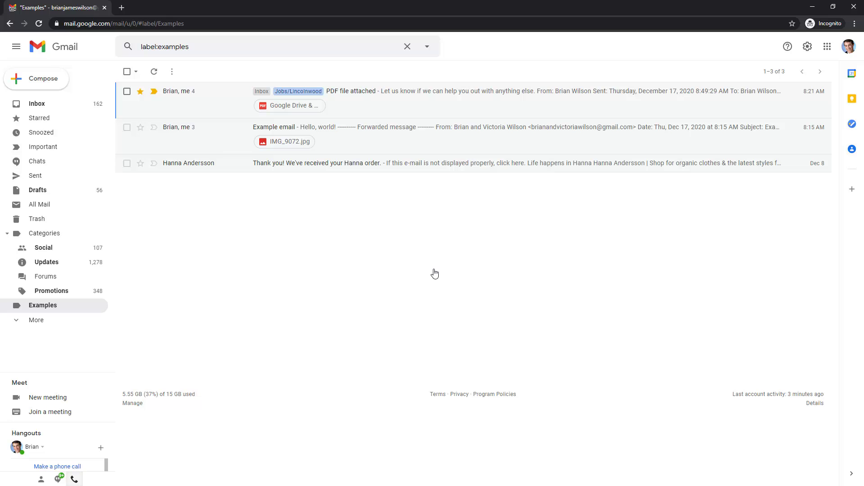
left_click(407, 47)
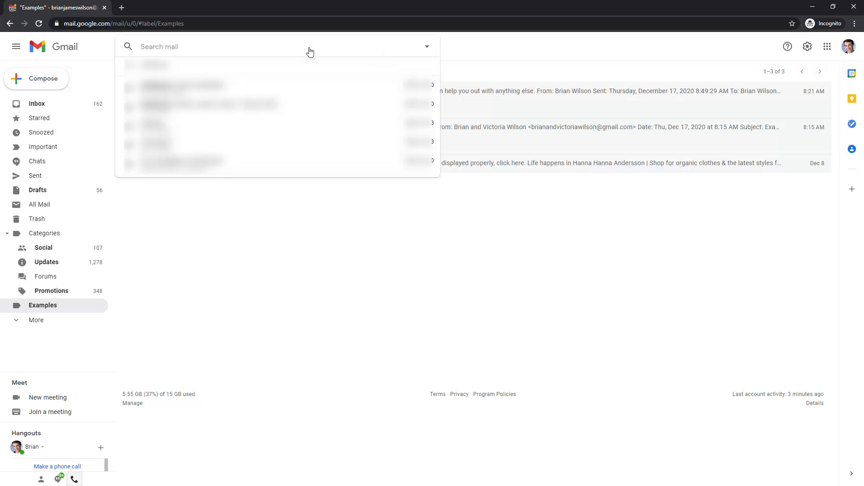
Check the advanced search Date within choices (left at 1 day), close the panel, open Google apps
left_click(428, 48)
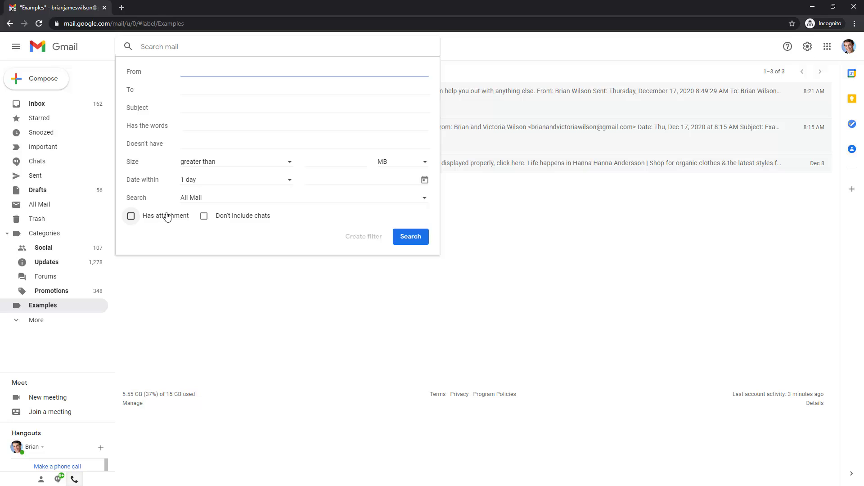
left_click(198, 181)
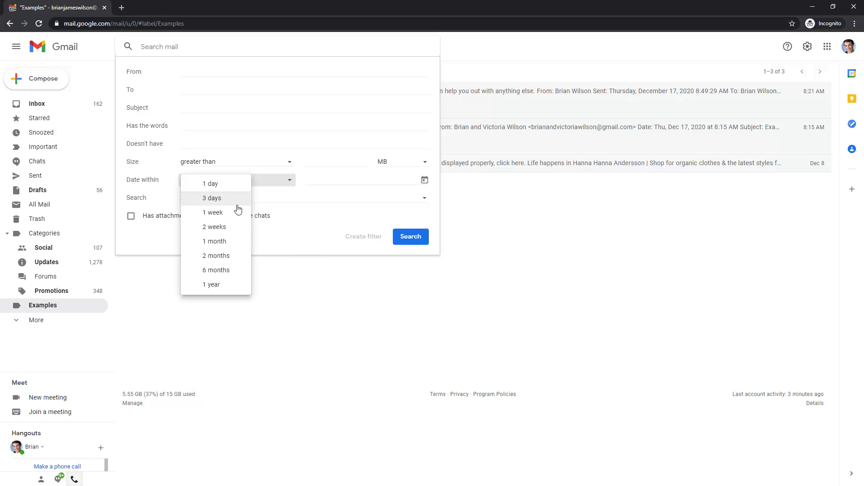
left_click(305, 247)
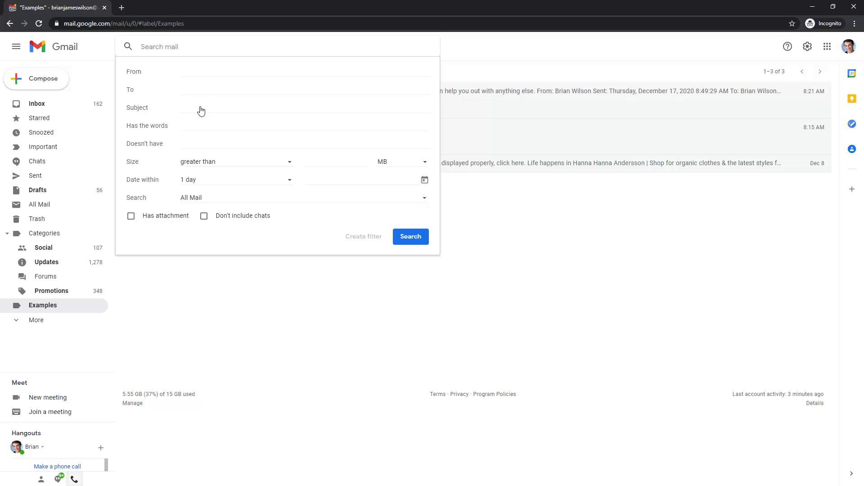
left_click(319, 287)
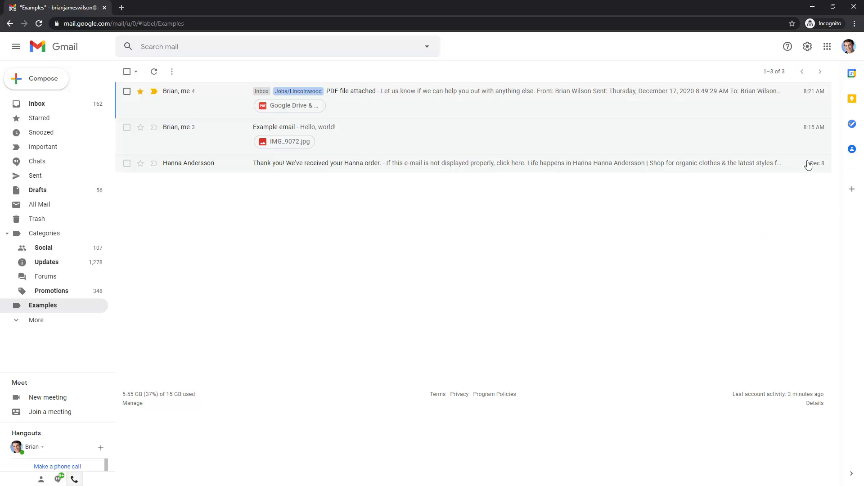
left_click(828, 47)
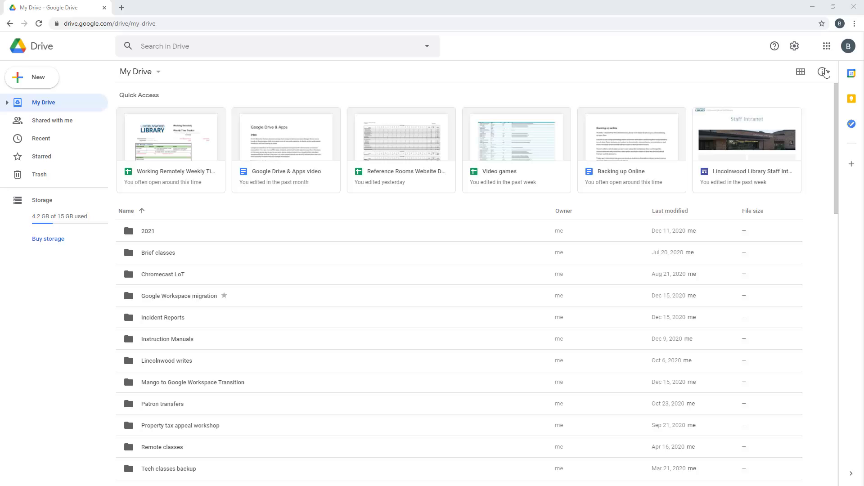
Open Google Calendar from Drive's Google apps grid in a new tab, showing December 2020
left_click(828, 47)
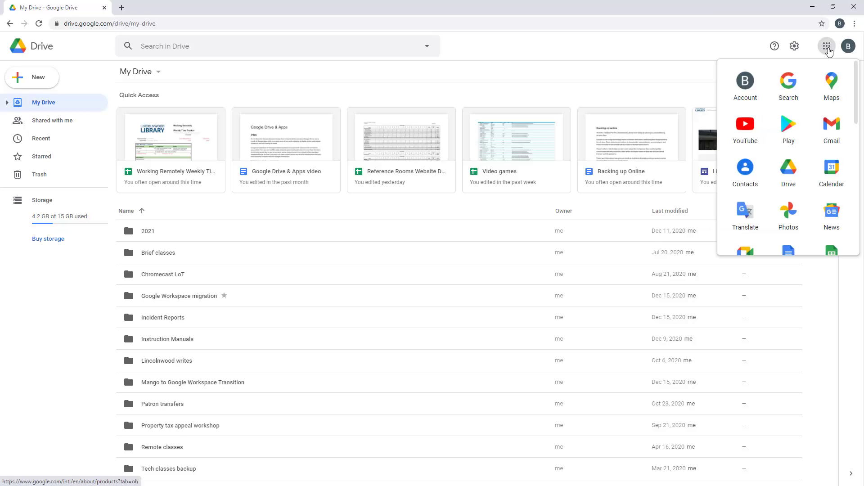
left_click(836, 176)
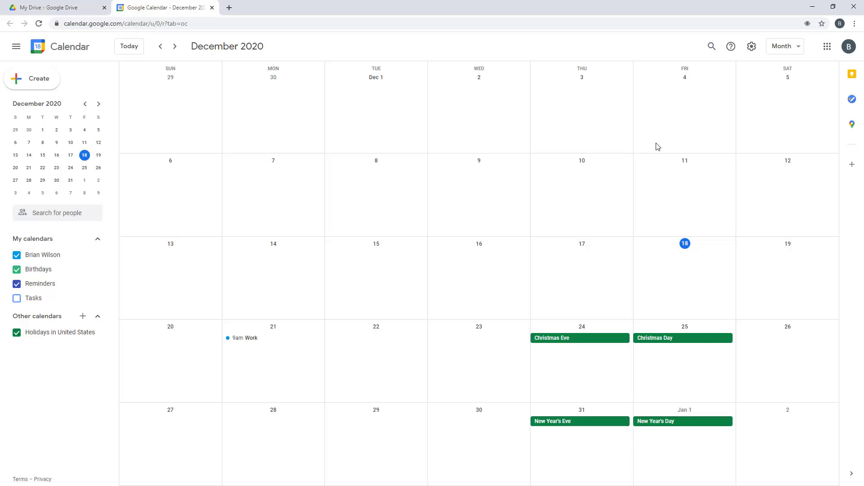
left_click(795, 50)
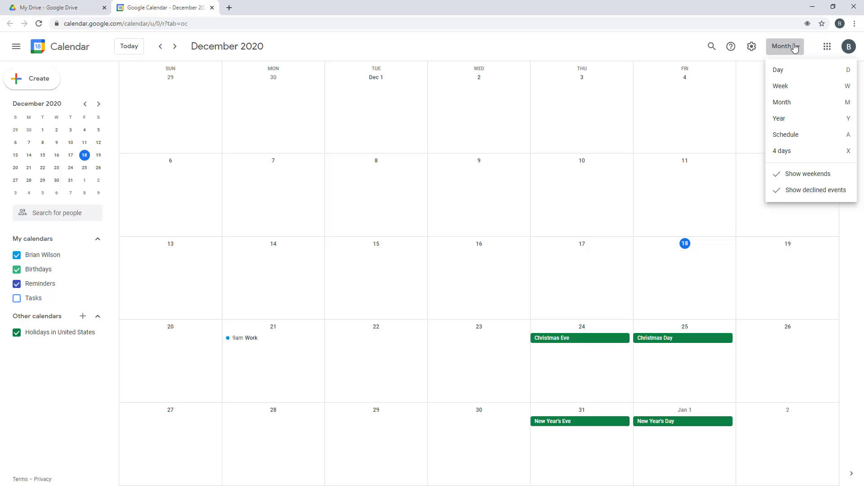
left_click(787, 71)
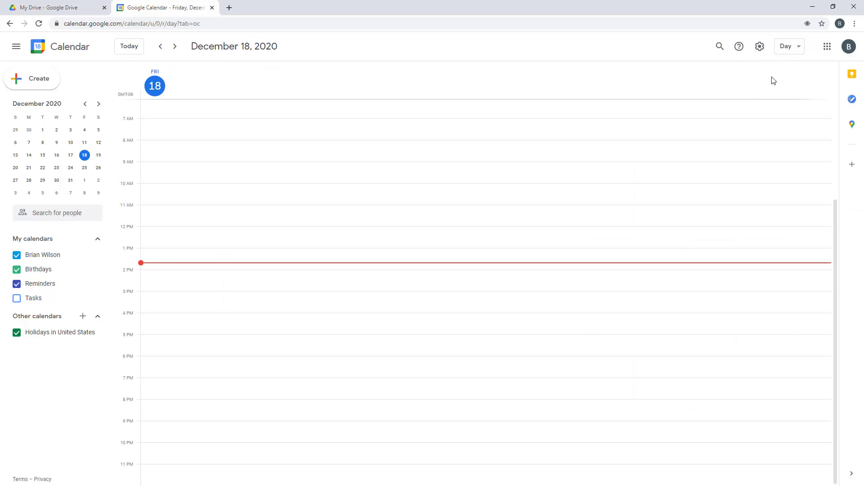
scroll(512, 283, "up", 3)
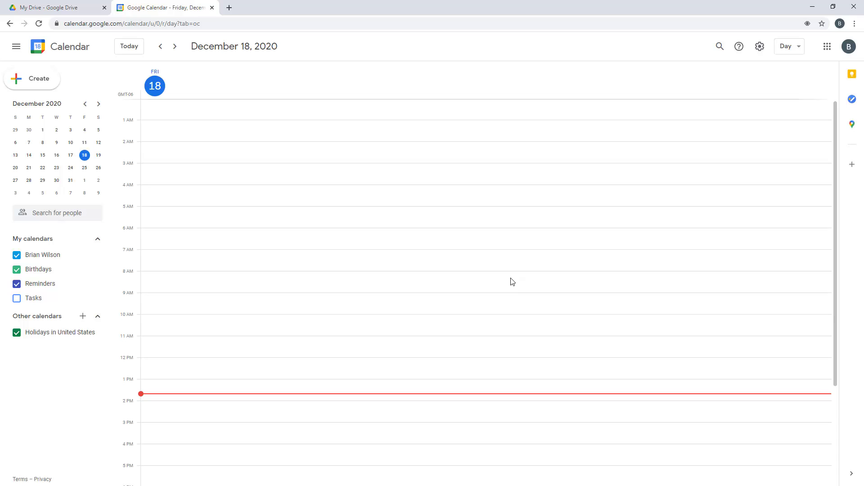
scroll(512, 283, "down", 3)
scroll(513, 283, "up", 3)
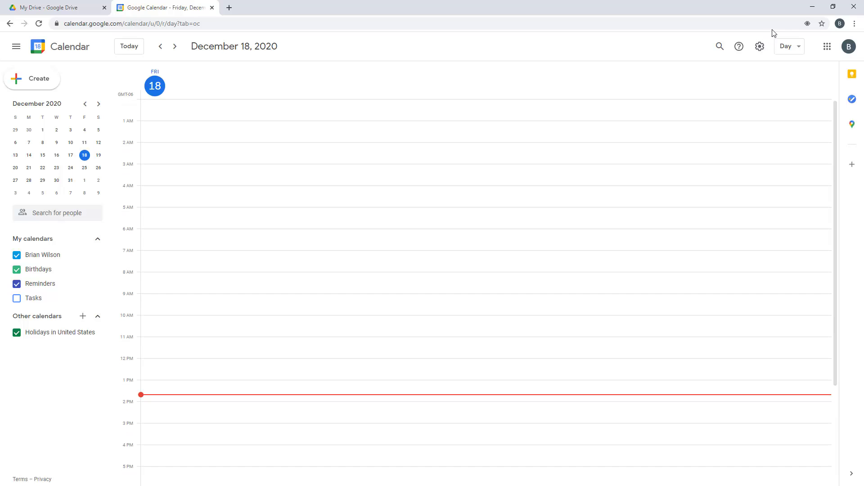
left_click(800, 53)
left_click(789, 87)
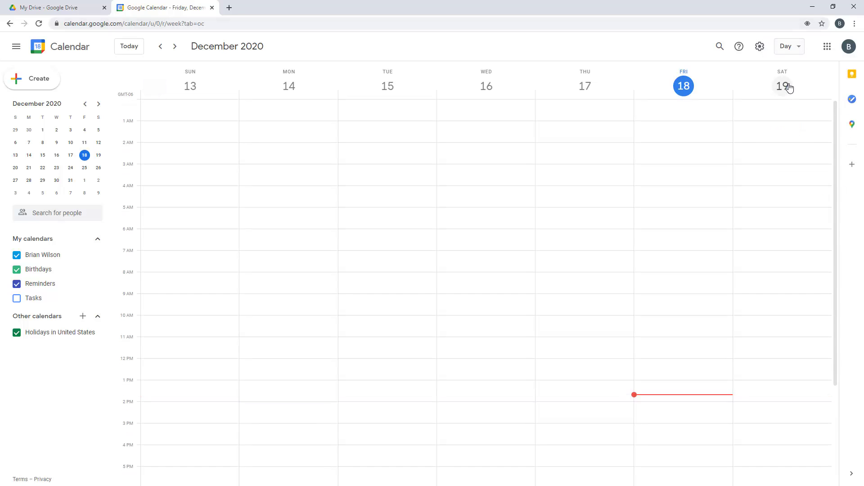
left_click(792, 49)
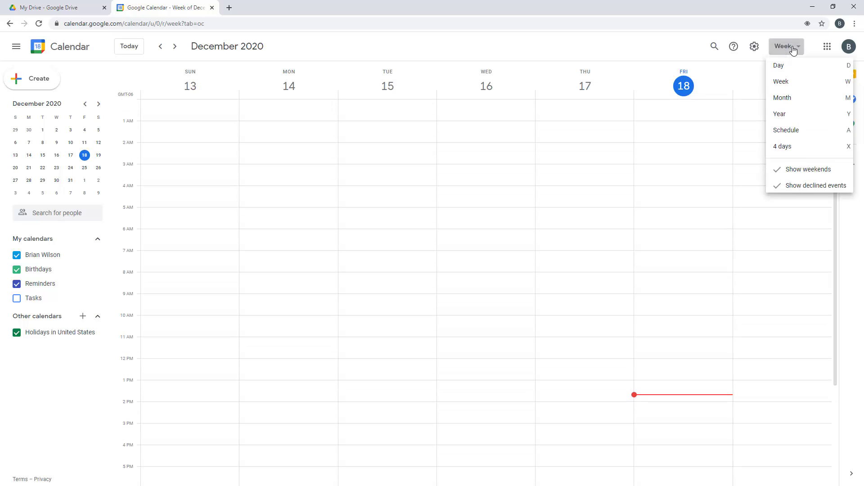
left_click(796, 104)
left_click(788, 51)
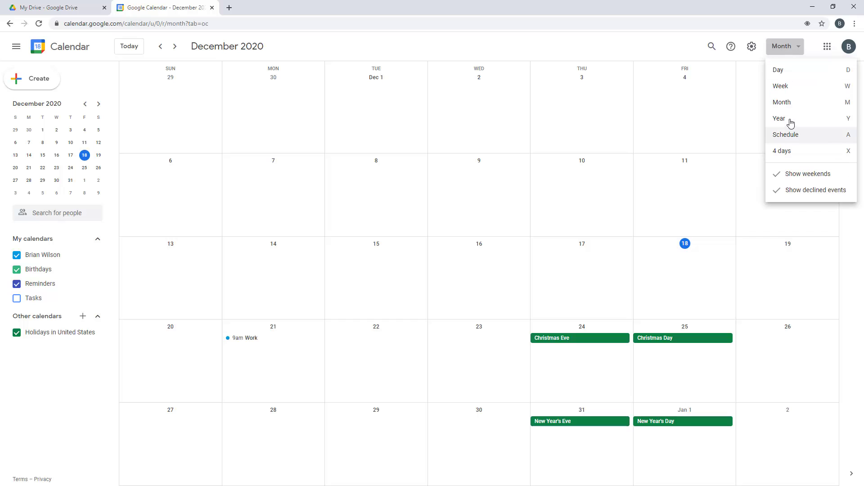
left_click(791, 122)
left_click(797, 50)
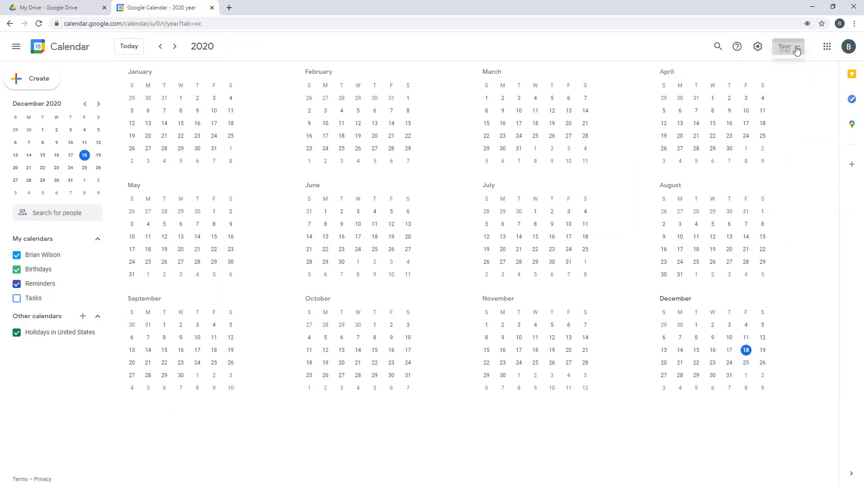
left_click(802, 134)
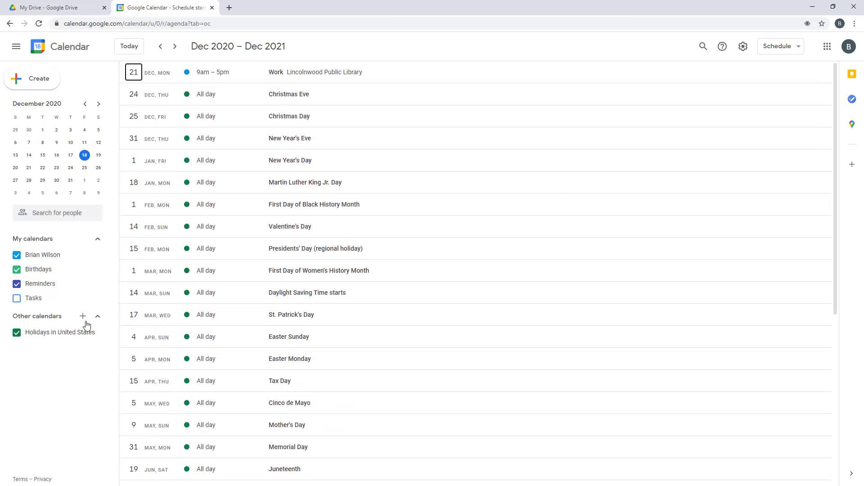
left_click(775, 47)
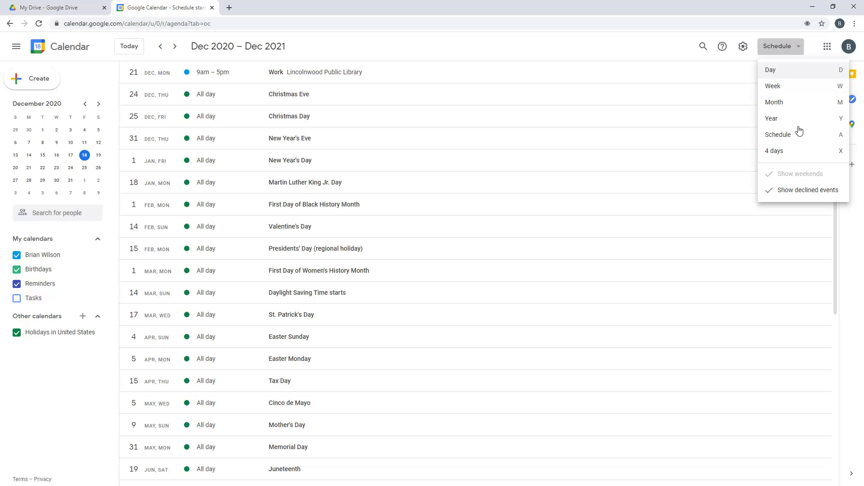
left_click(773, 151)
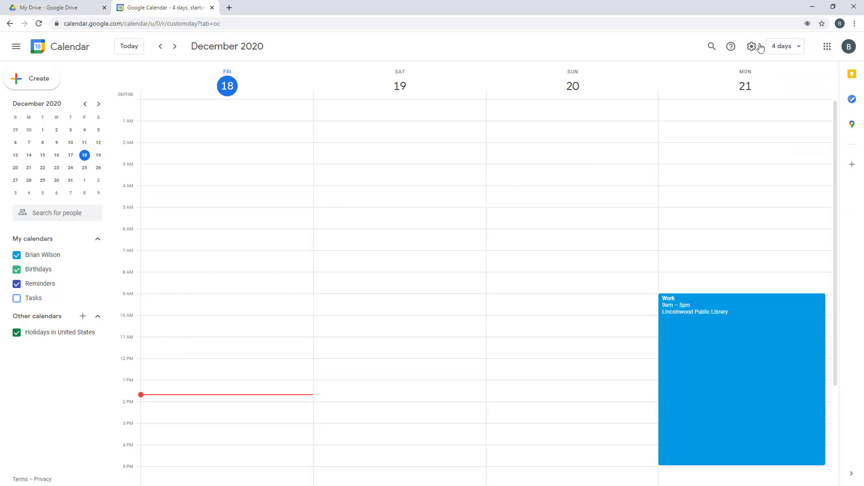
left_click(794, 52)
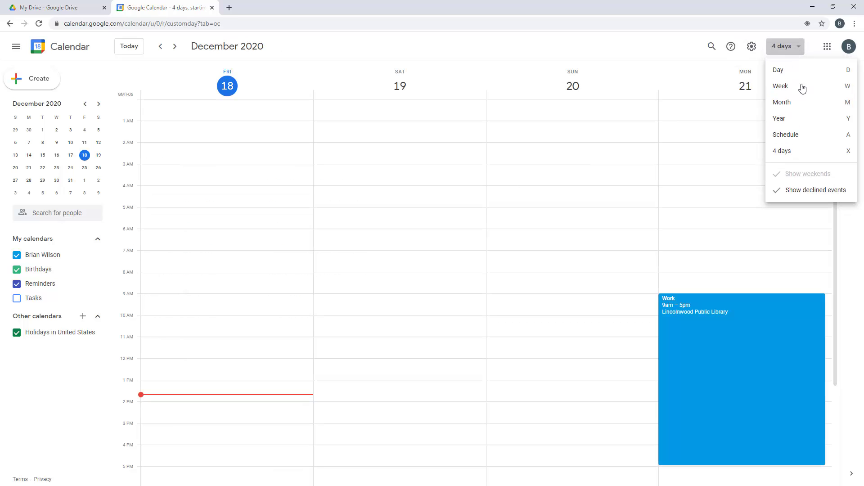
left_click(798, 105)
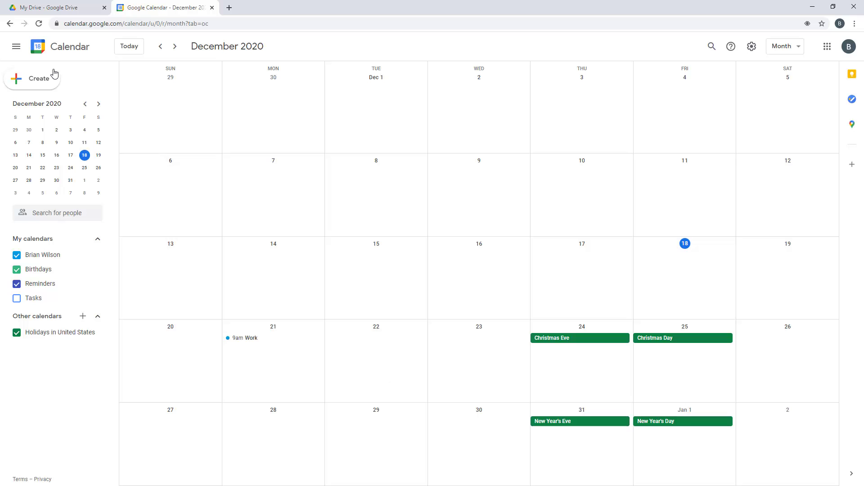
left_click(17, 48)
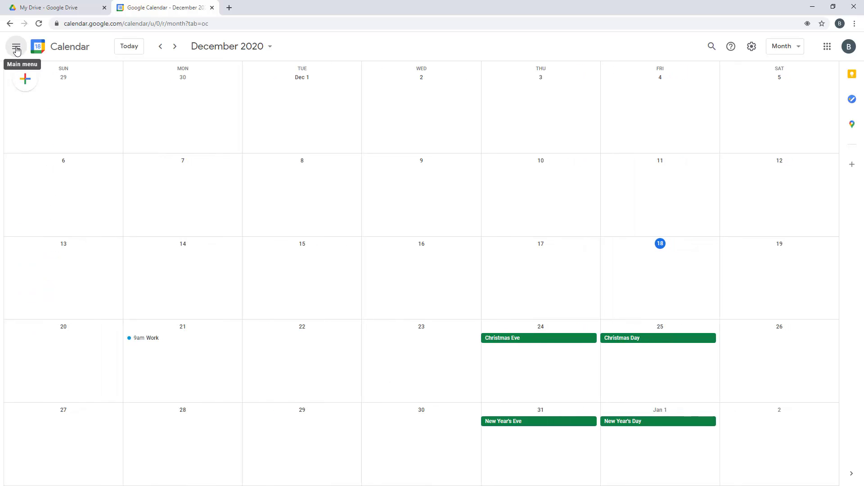
left_click(17, 48)
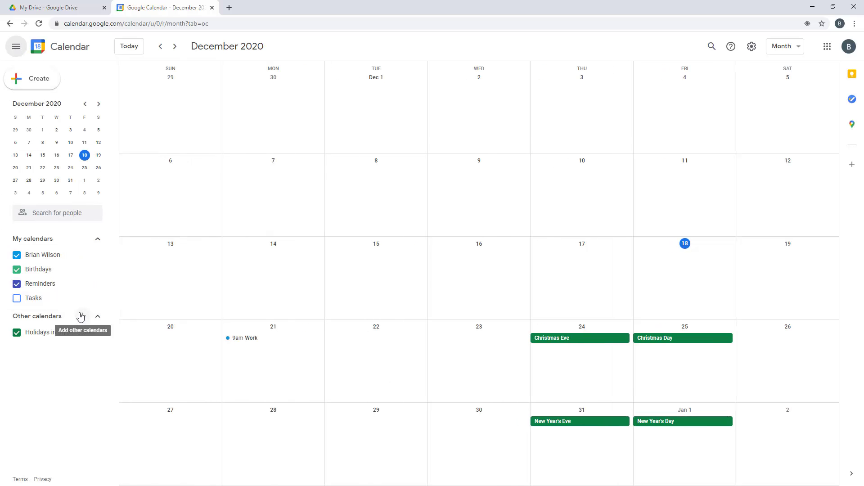
left_click(175, 47)
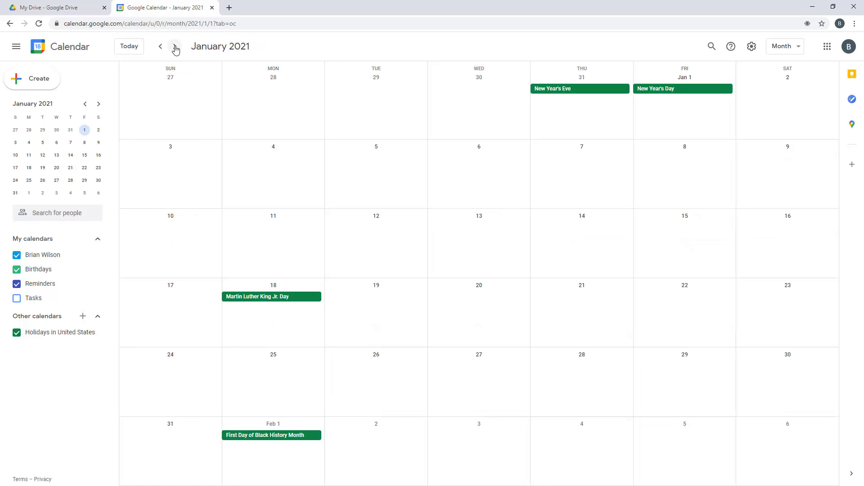
left_click(779, 47)
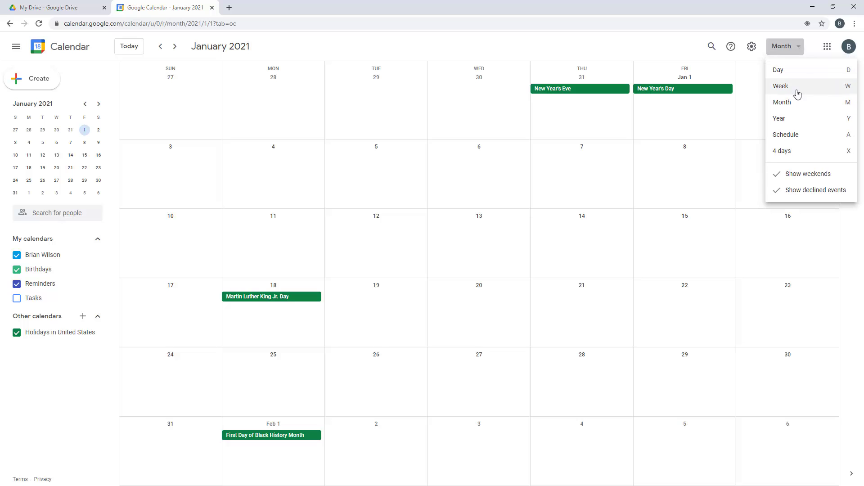
key("w")
left_click(175, 50)
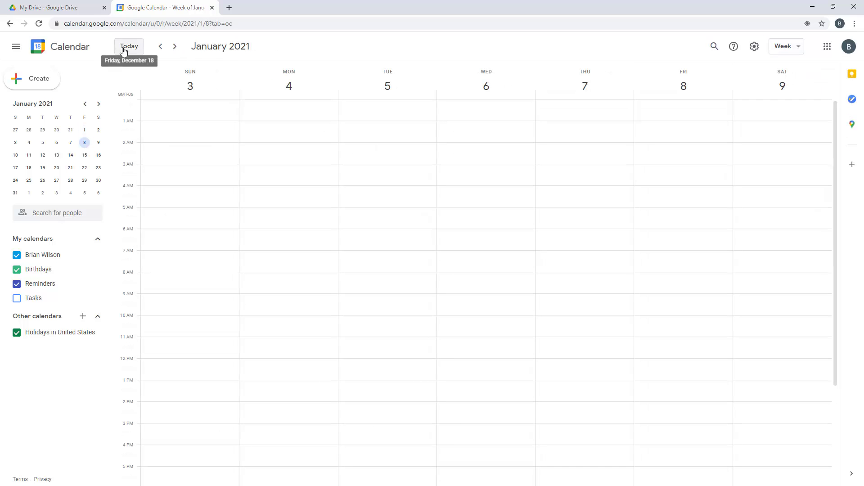
left_click(123, 51)
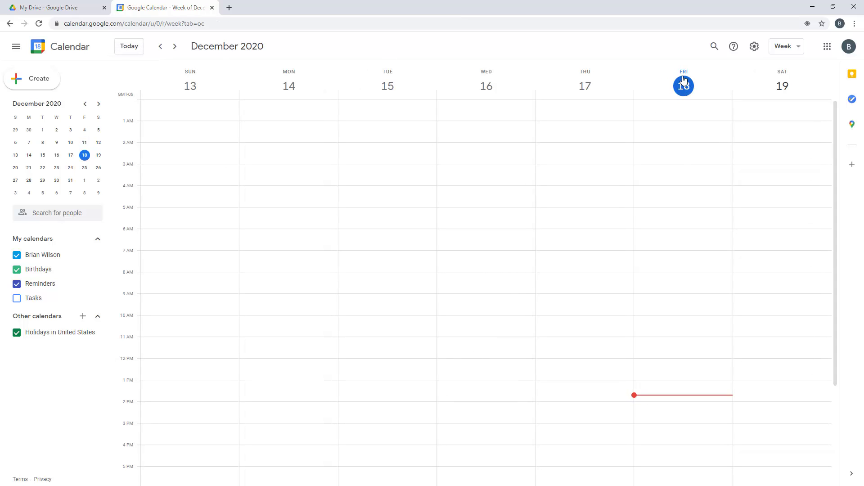
left_click(791, 49)
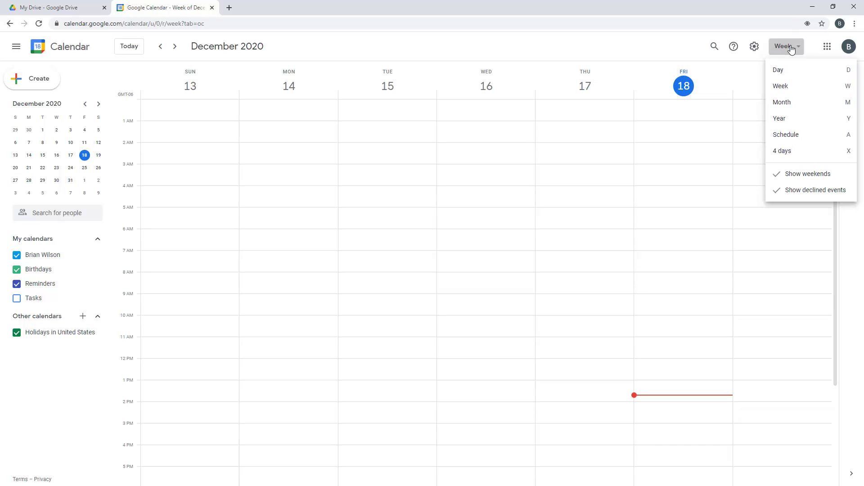
left_click(789, 106)
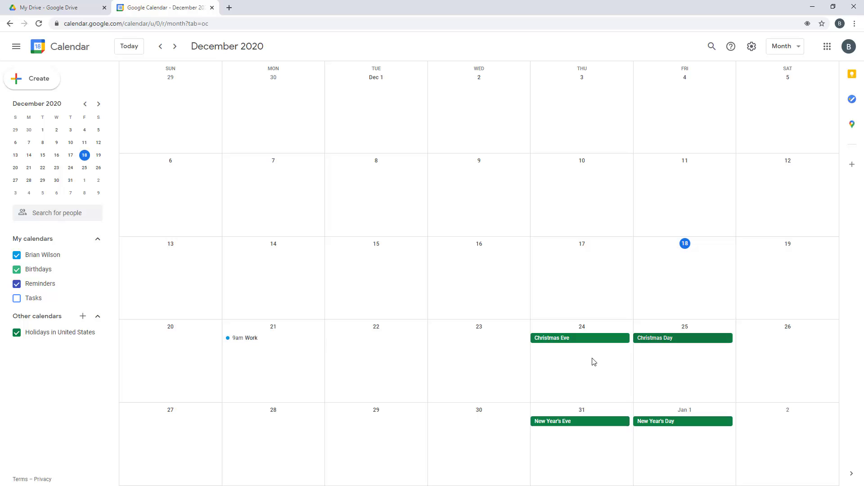
Open the 9am Work event in full edit view, then return to the month calendar
left_click(254, 343)
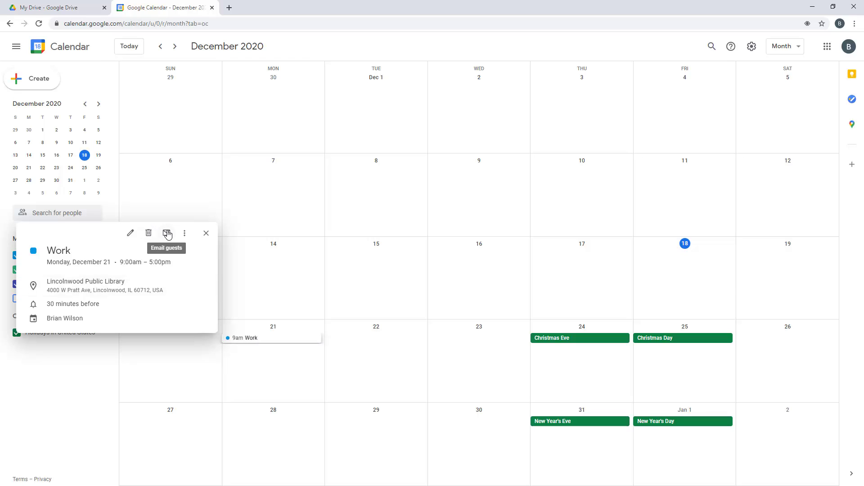
left_click(131, 234)
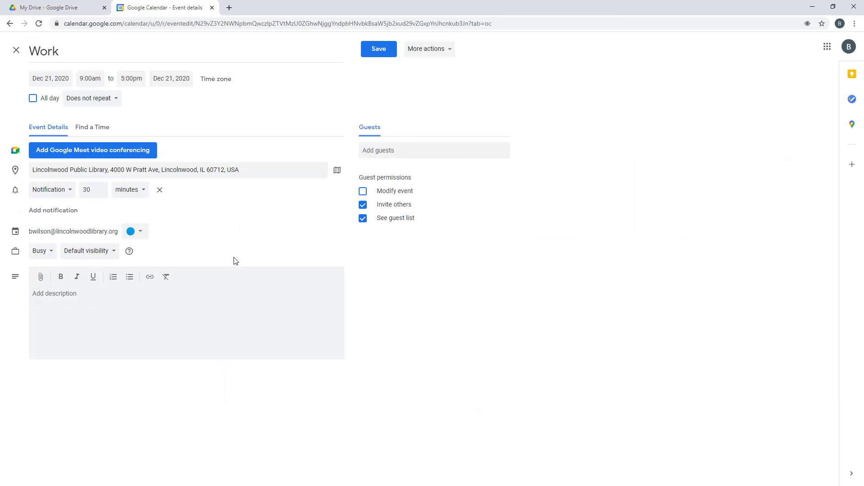
left_click(9, 24)
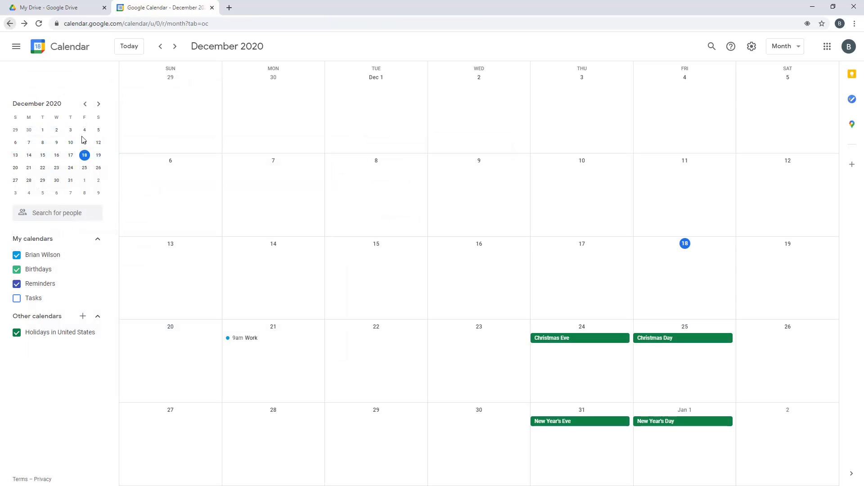
Check the Work event's extra actions, close it, and start a new untitled event
left_click(251, 339)
left_click(185, 234)
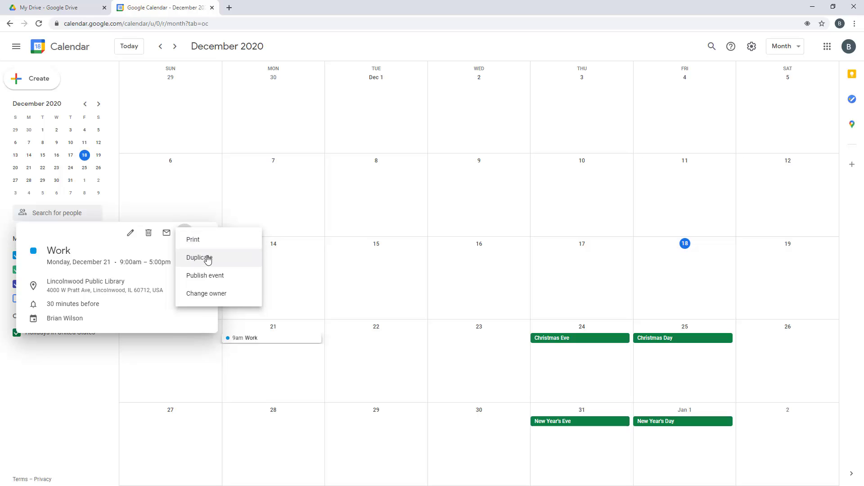
left_click(161, 312)
left_click(206, 234)
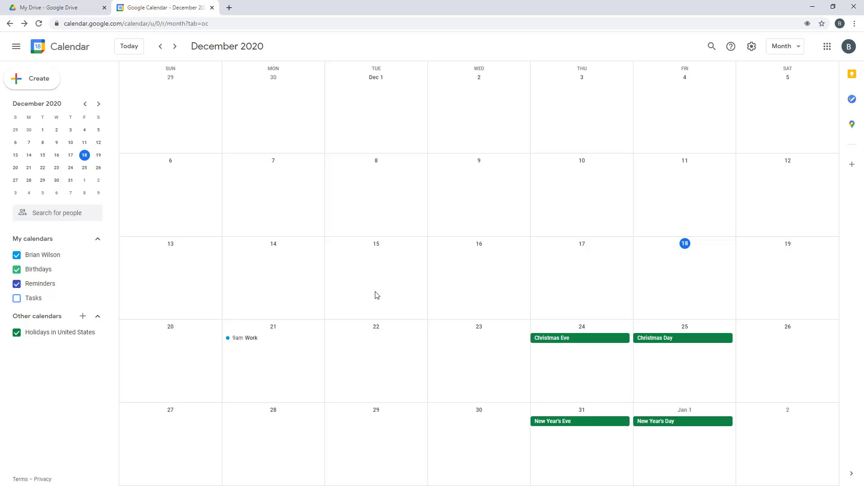
left_click(31, 83)
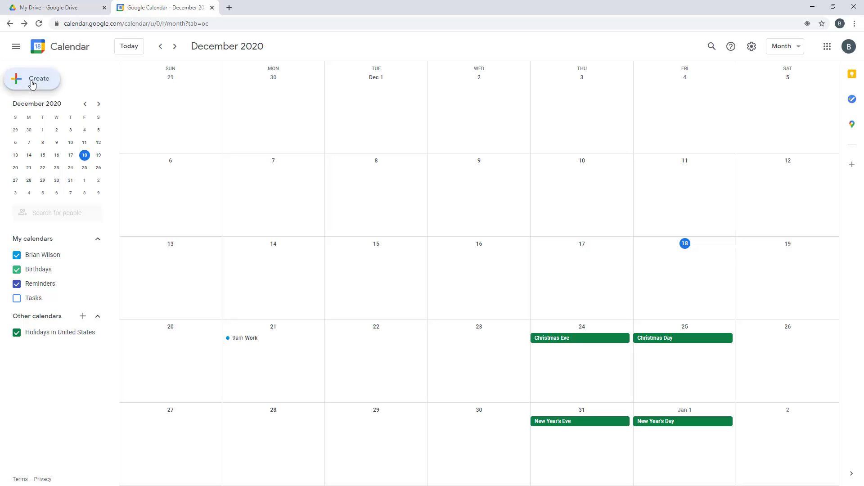
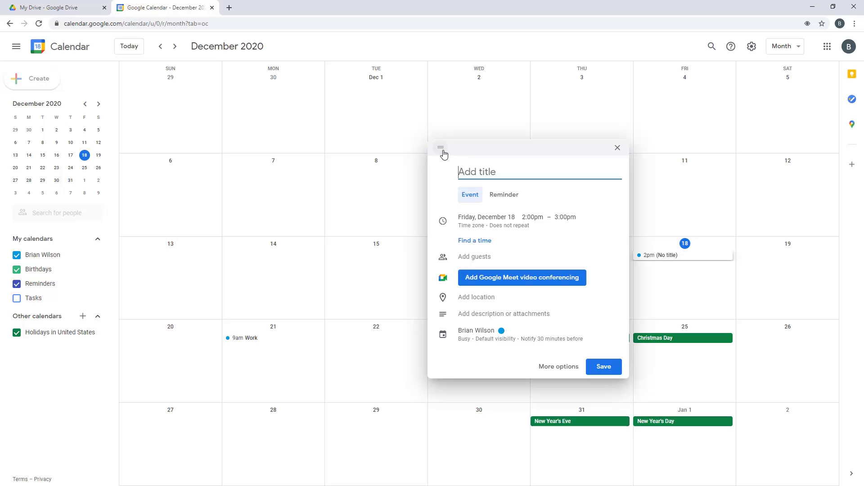
Move the floating event draft to Tuesday, December 22 and title it 'Work in-person'
left_click(431, 146)
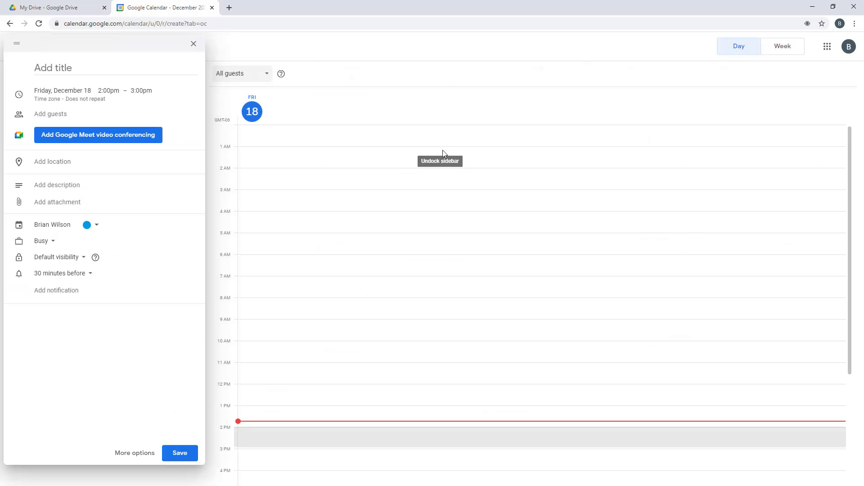
left_click(21, 46)
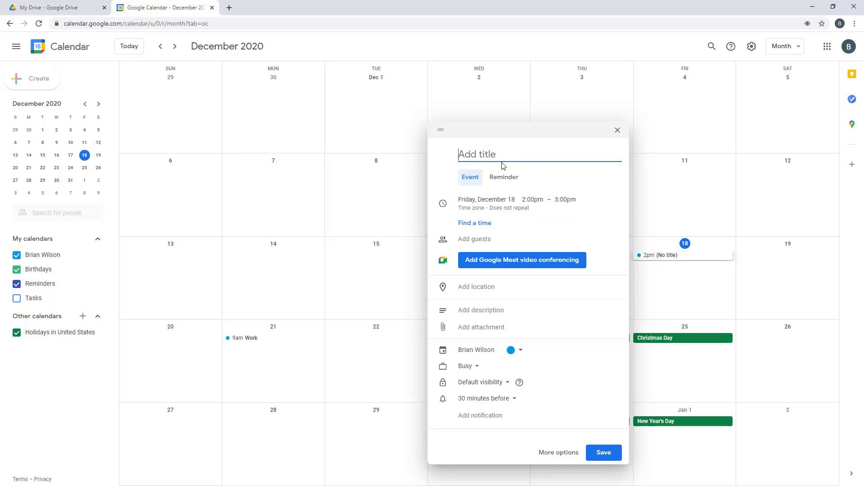
left_click(482, 201)
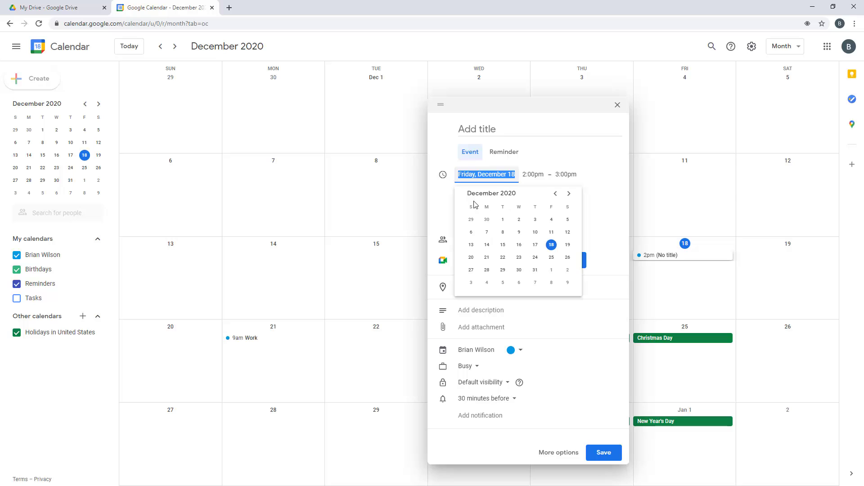
left_click(503, 259)
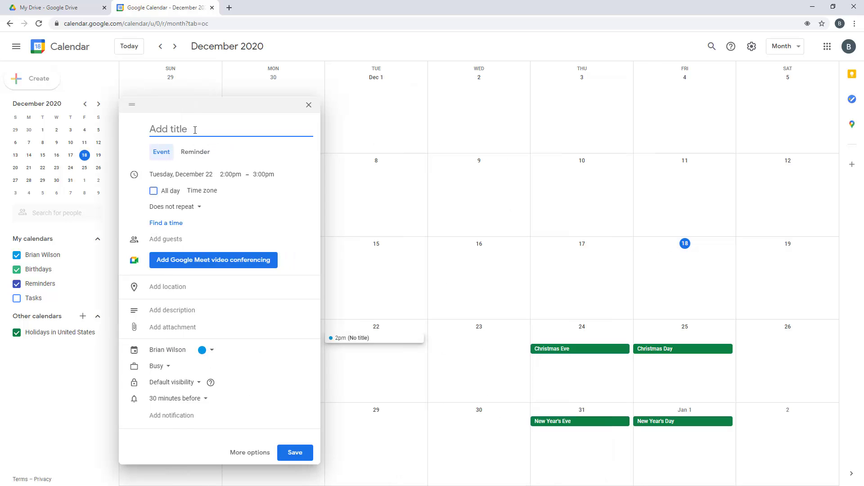
type("WOr")
type("ork in")
type("-person")
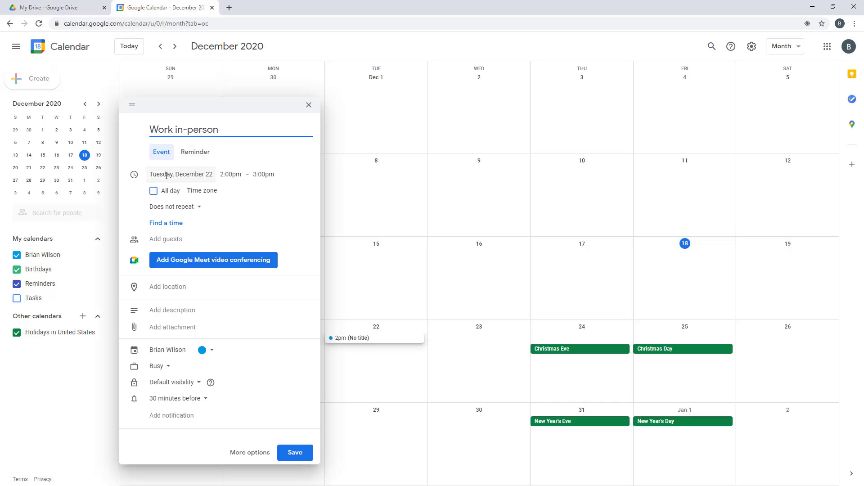
Set the Work in-person event to 9:00am–5:00pm, repeating weekly on Tuesday
left_click(229, 174)
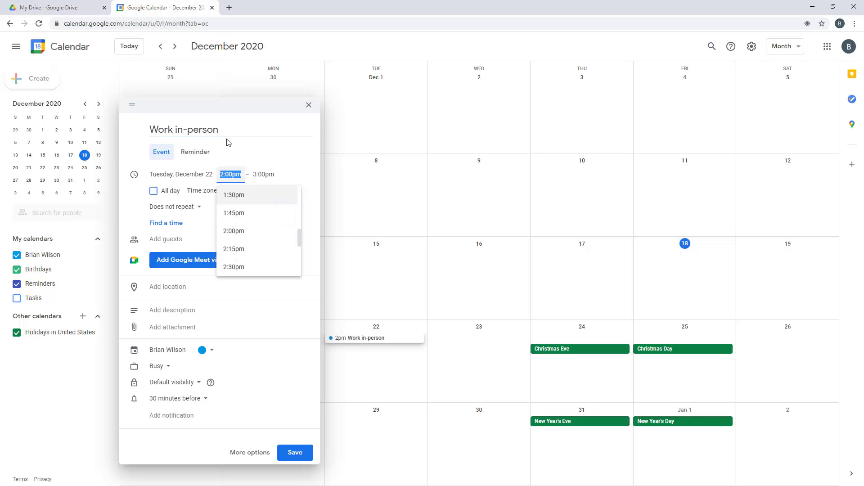
type("9")
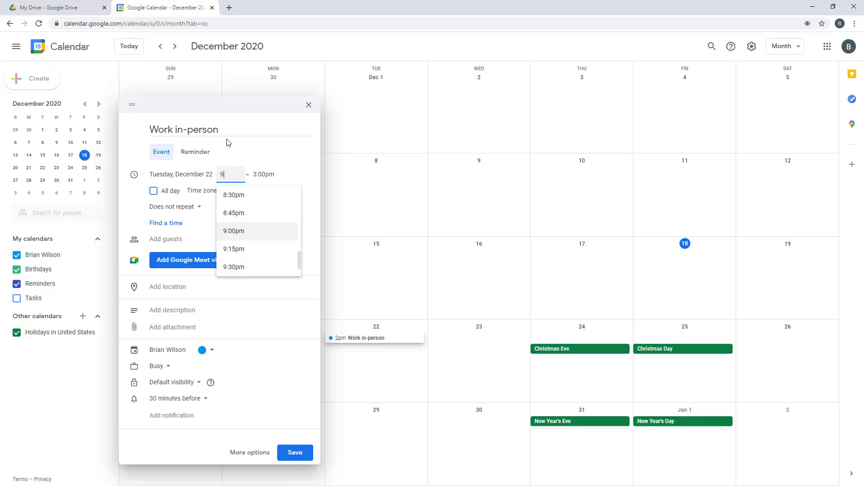
type(":00am")
key("Tab")
type("5")
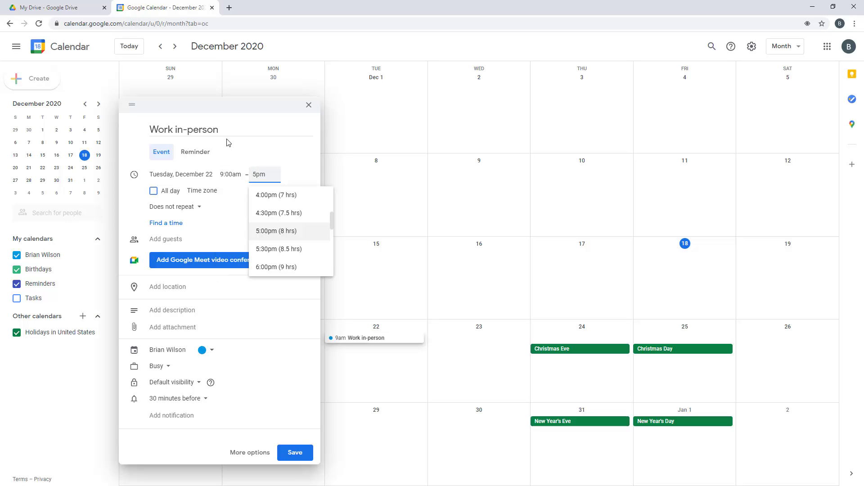
left_click(277, 231)
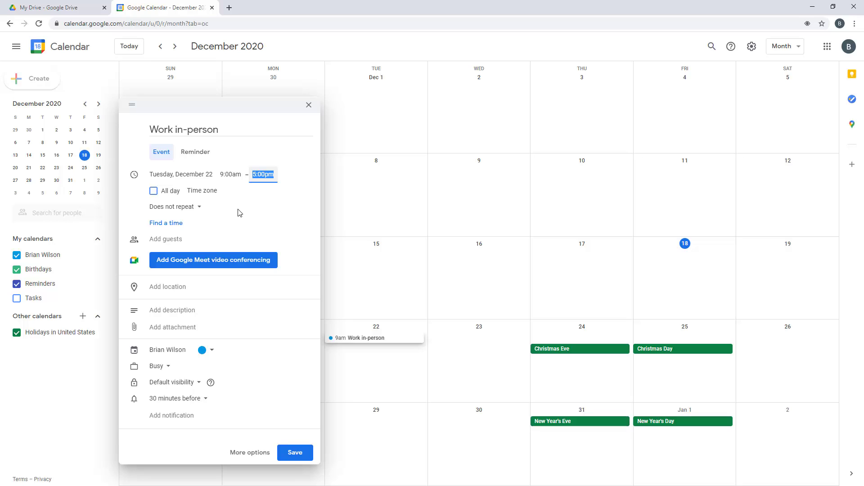
left_click(175, 208)
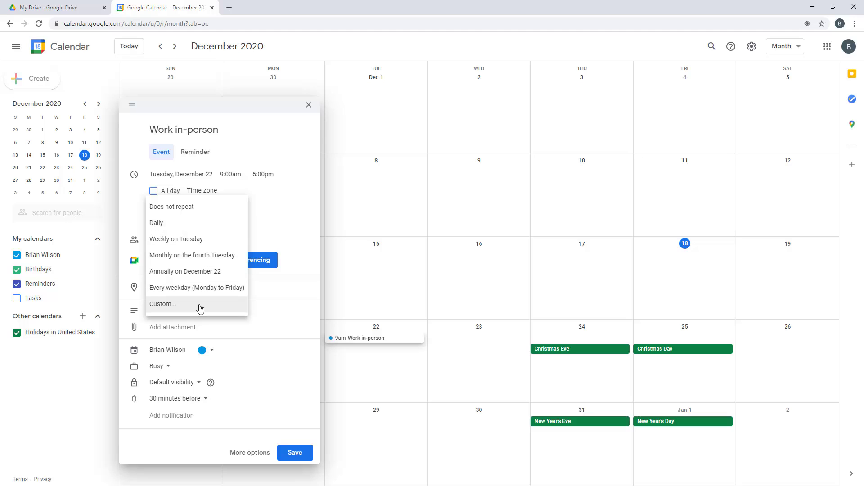
left_click(196, 243)
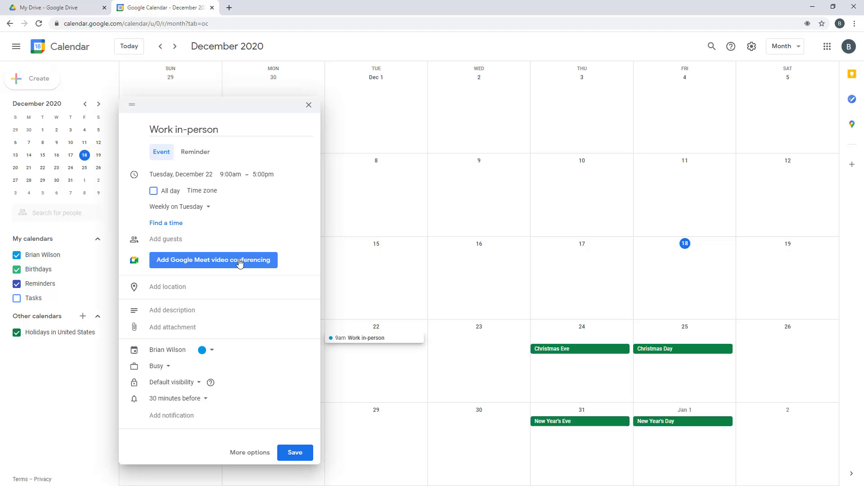
Set the location to Lincolnwood Public Library and the description to 'Work in-person'
left_click(180, 289)
type("l")
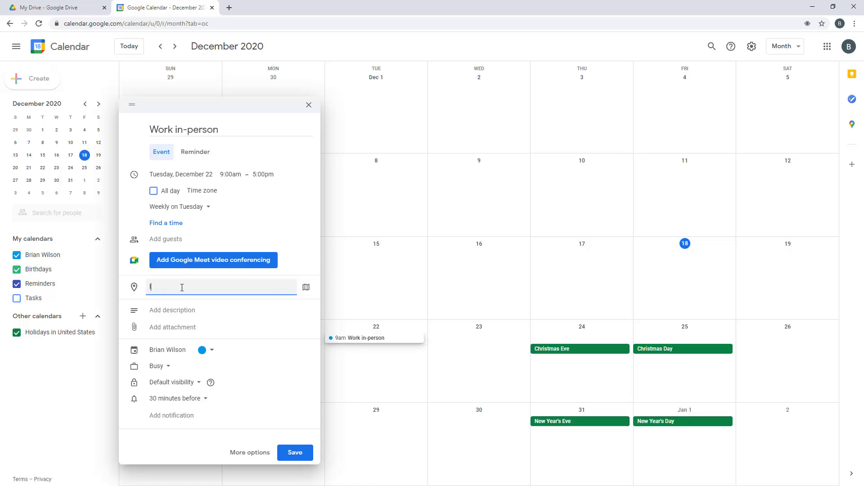
type("incolnwood library")
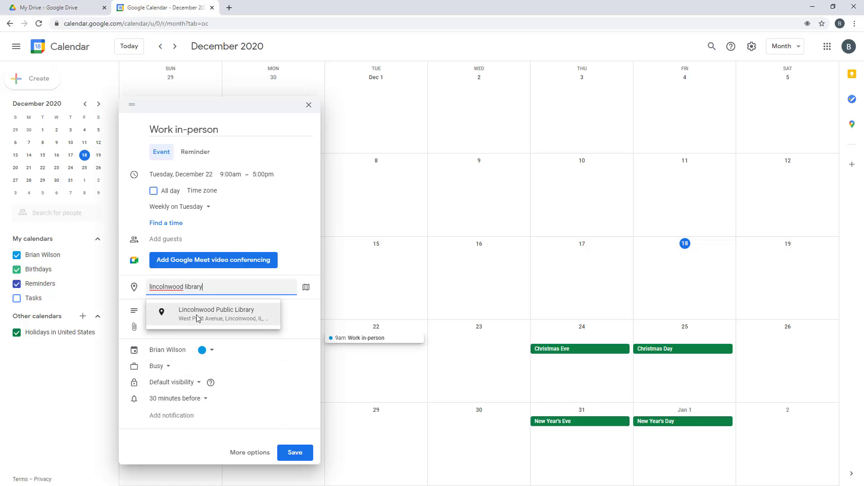
left_click(196, 315)
left_click(170, 311)
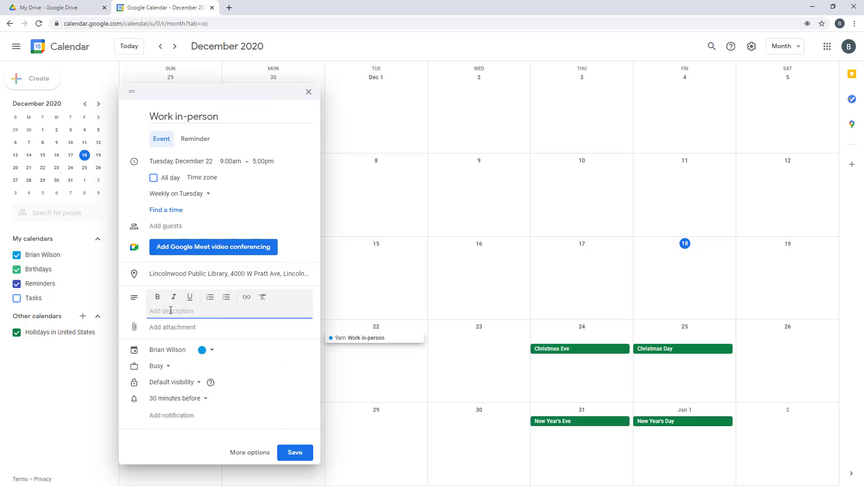
type("Work in-person.")
Colour the event Sage, keeping it Busy with default visibility
left_click(212, 357)
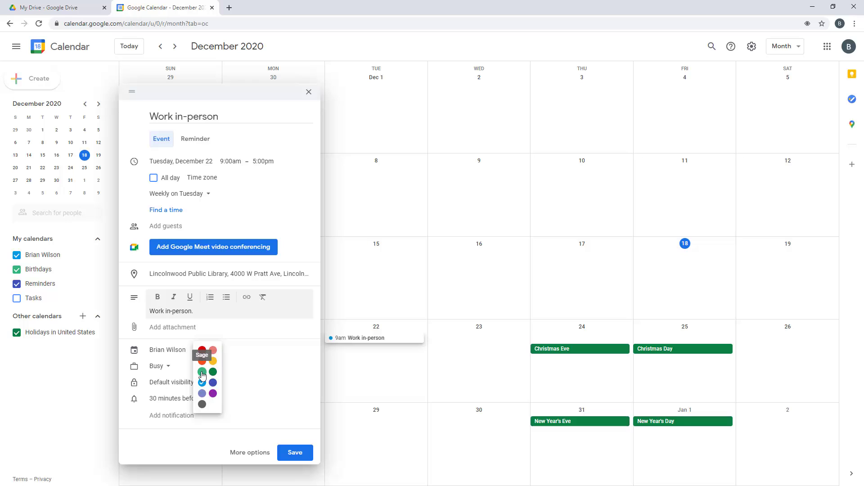
left_click(203, 372)
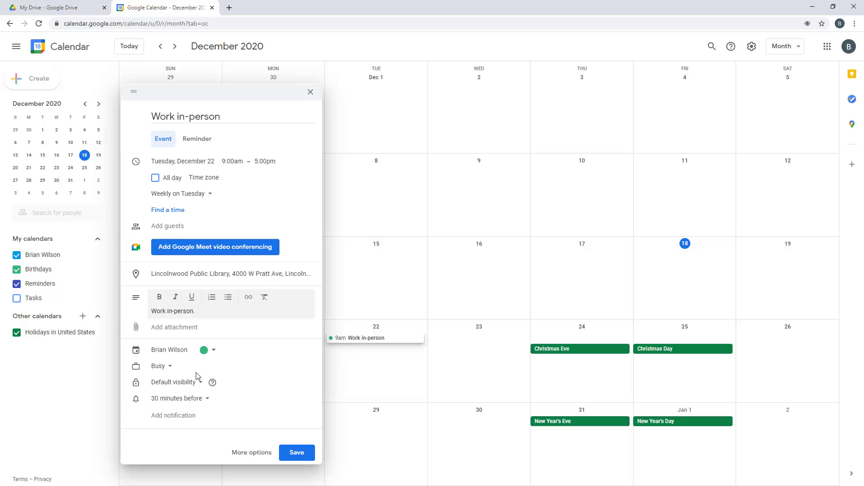
left_click(163, 369)
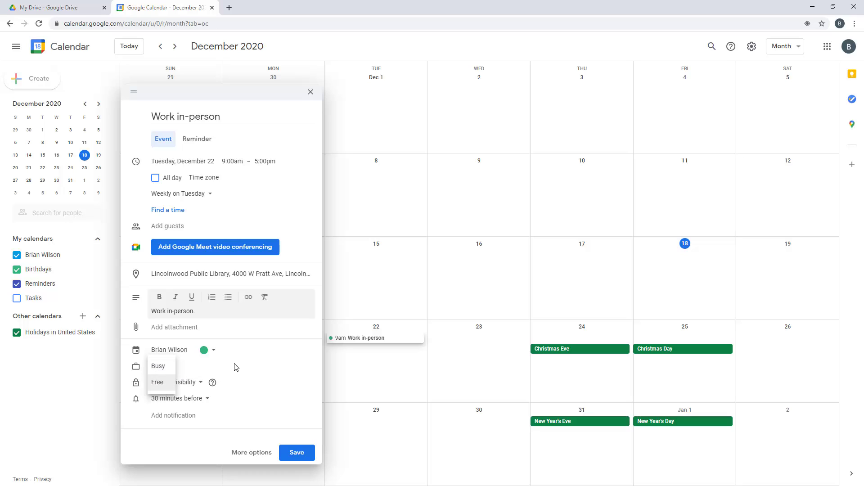
left_click(158, 366)
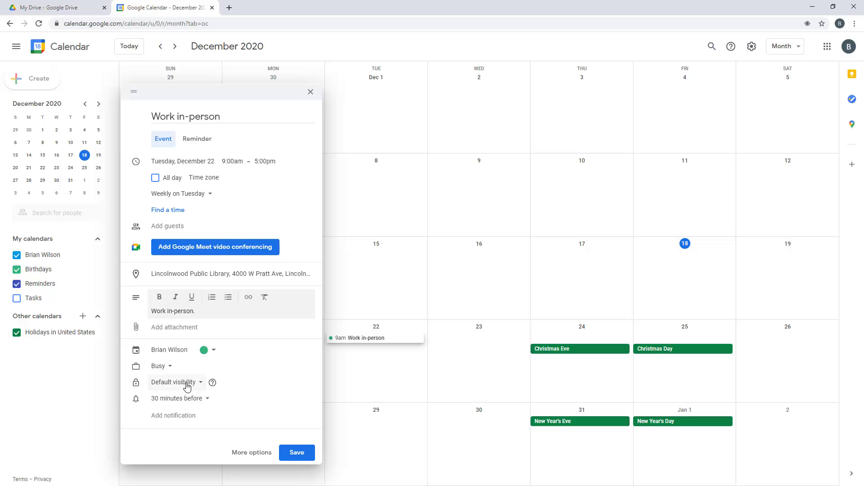
left_click(186, 383)
left_click(269, 358)
Add 1-hour and 10-minute reminders and open the full event details editor
left_click(187, 397)
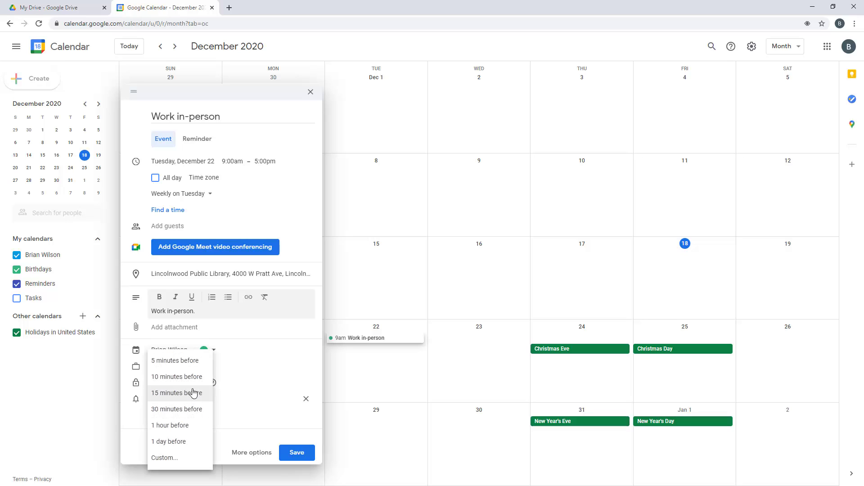
left_click(187, 429)
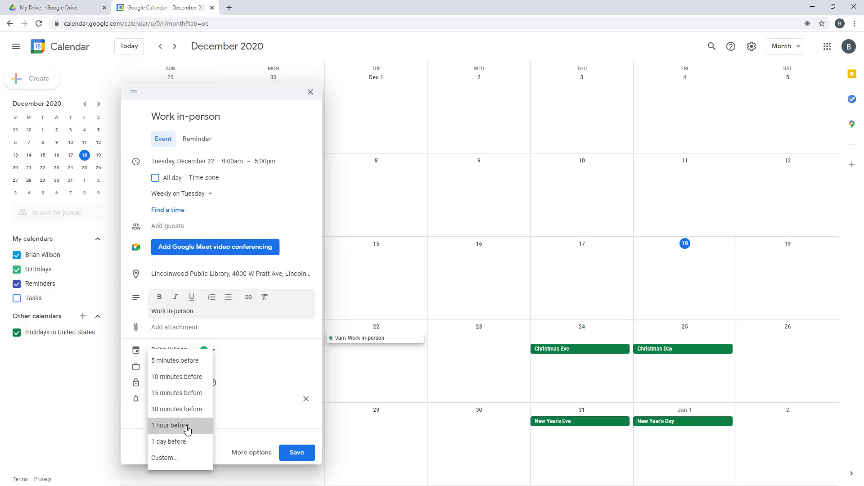
left_click(180, 417)
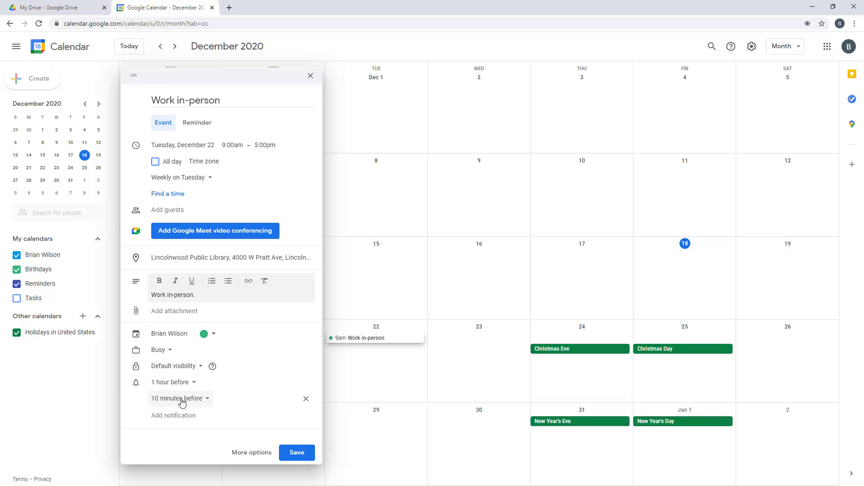
left_click(254, 454)
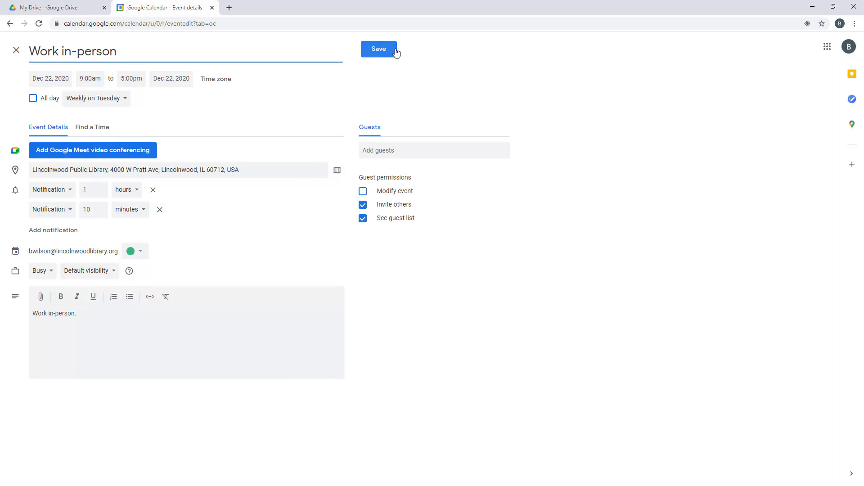
Save the event, check its weekly repeats in January 2021, then start a December 23 event
left_click(380, 55)
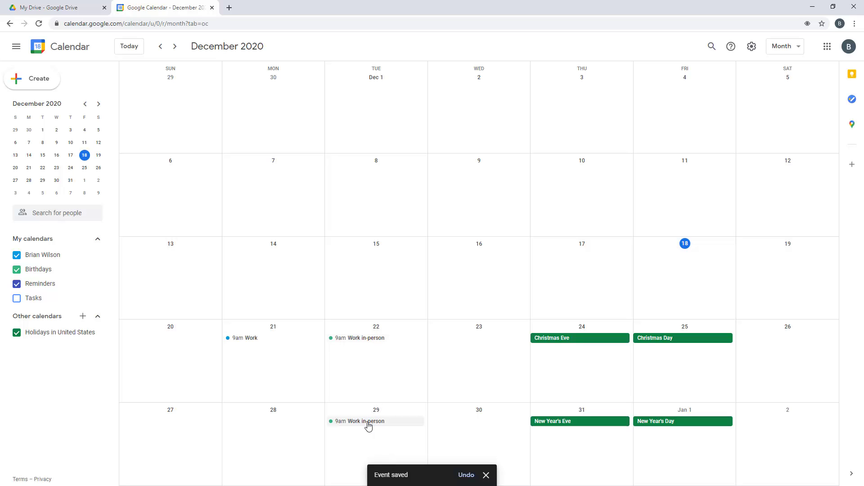
left_click(175, 47)
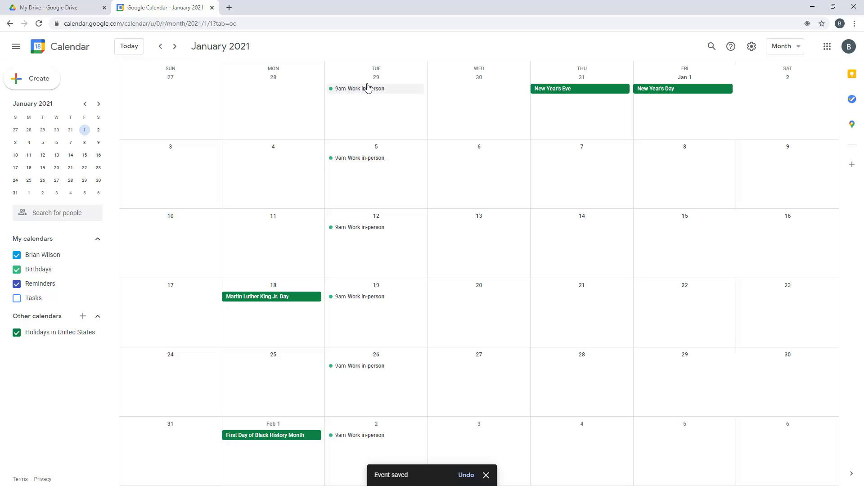
left_click(160, 47)
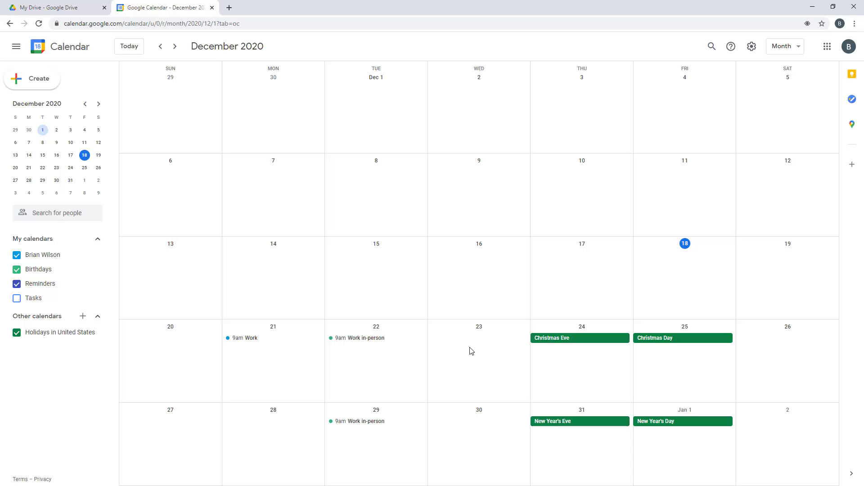
left_click(470, 350)
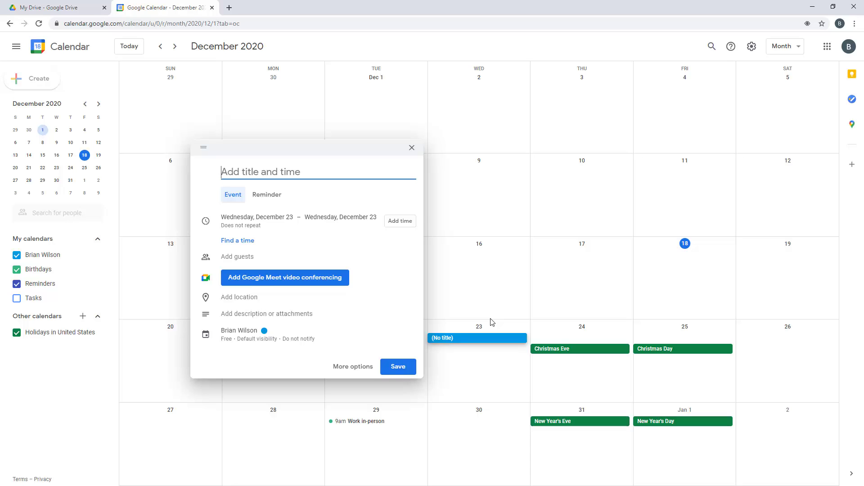
Create a 'Dentist apt' event on December 23 from 10:00am to 11:00am and save it
type("Dentist ")
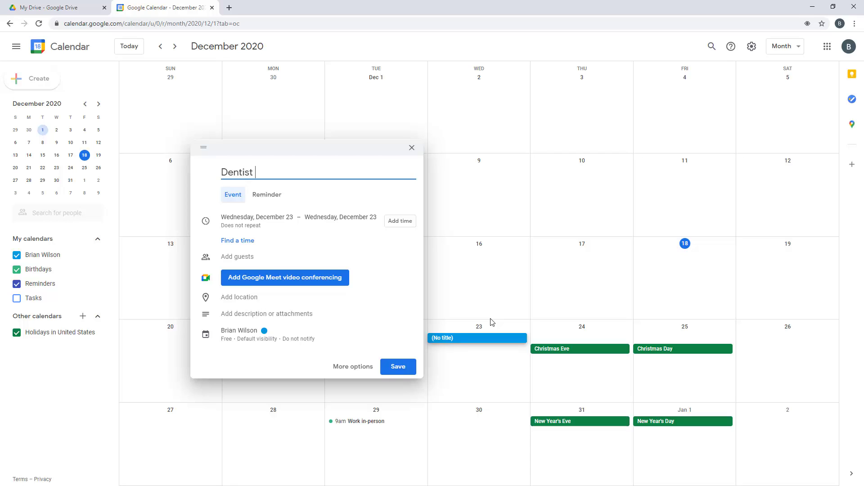
type("apt")
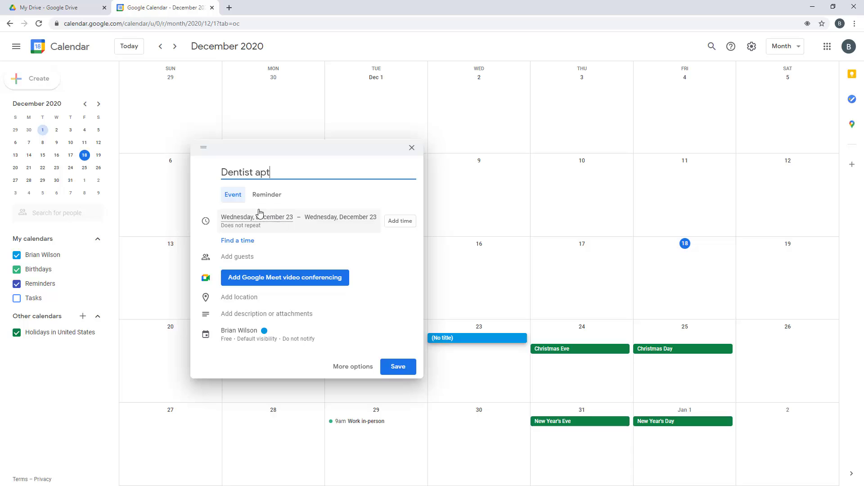
left_click(399, 221)
scroll(355, 285, "up", 8)
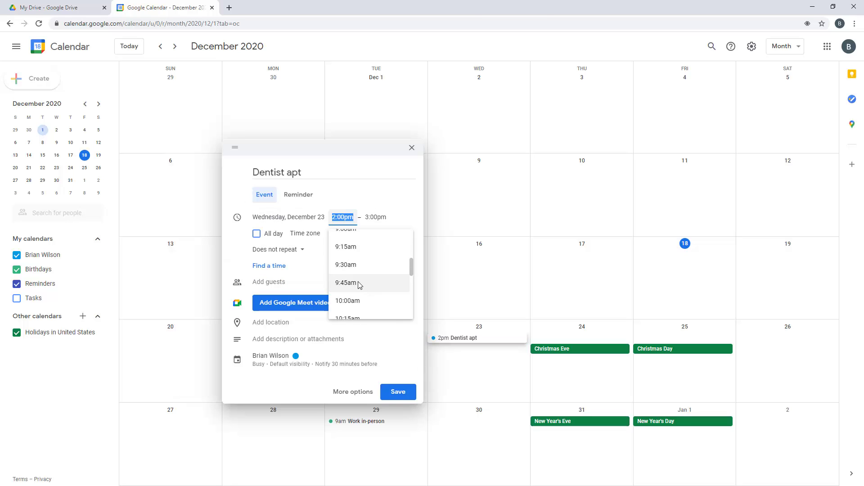
left_click(358, 301)
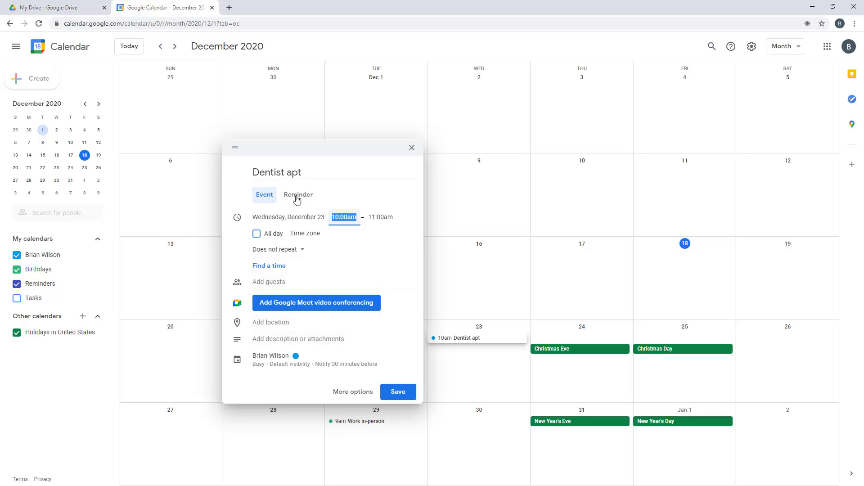
left_click(286, 323)
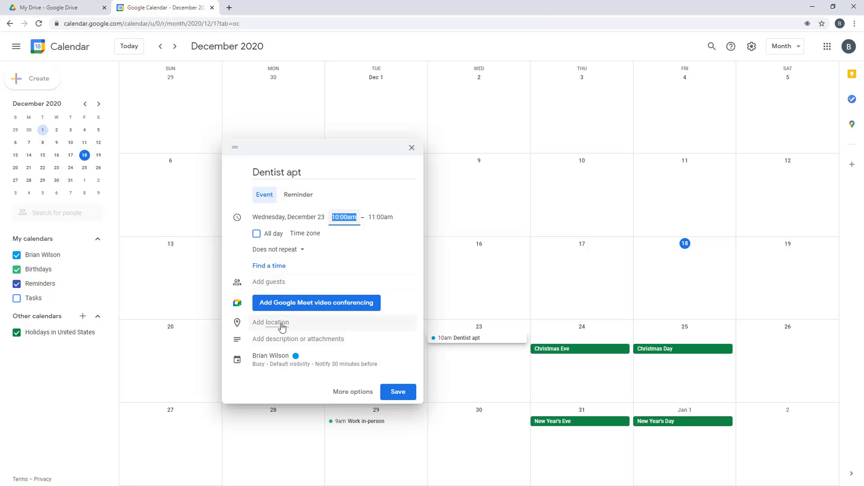
left_click(402, 394)
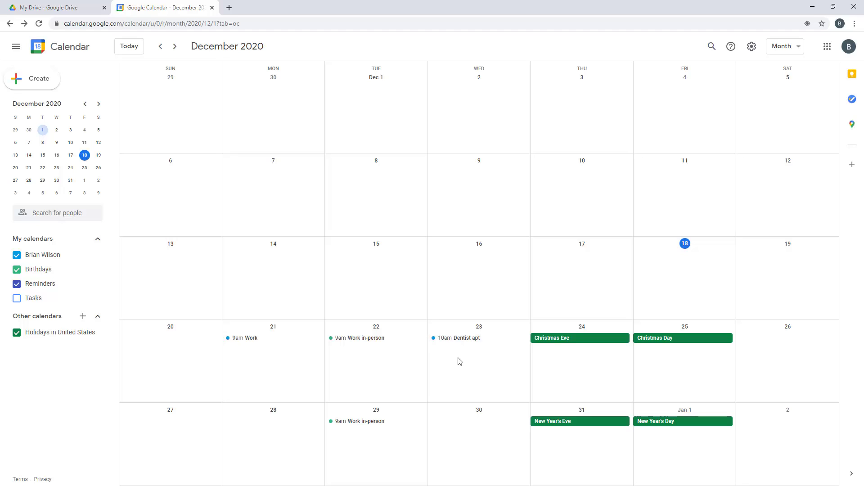
Save an all-day 'Last minute holiday shopping' event on December 23
left_click(460, 361)
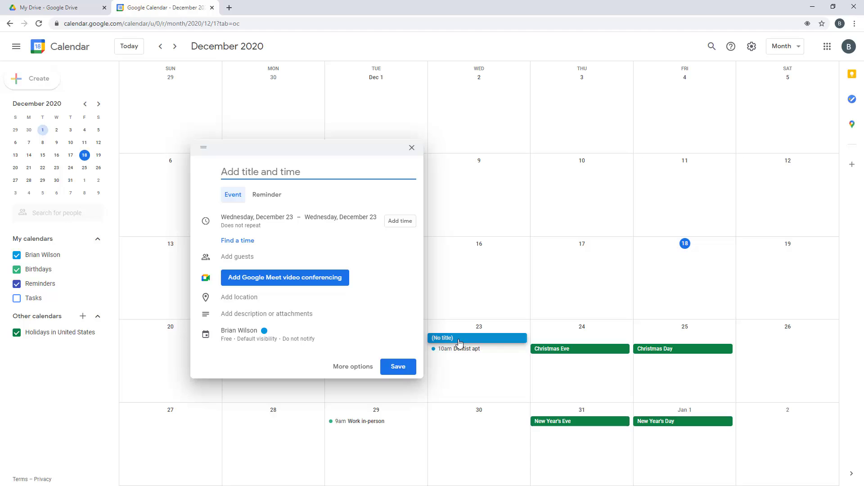
type("Last minute holiday shopping!")
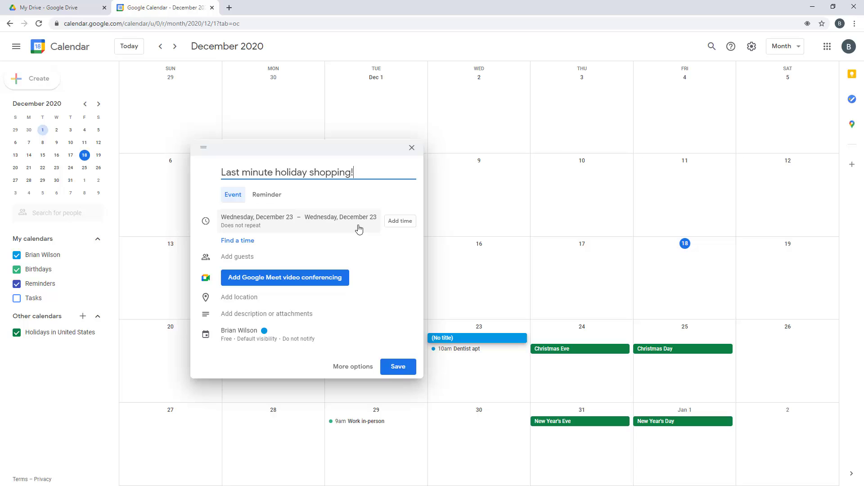
left_click(399, 367)
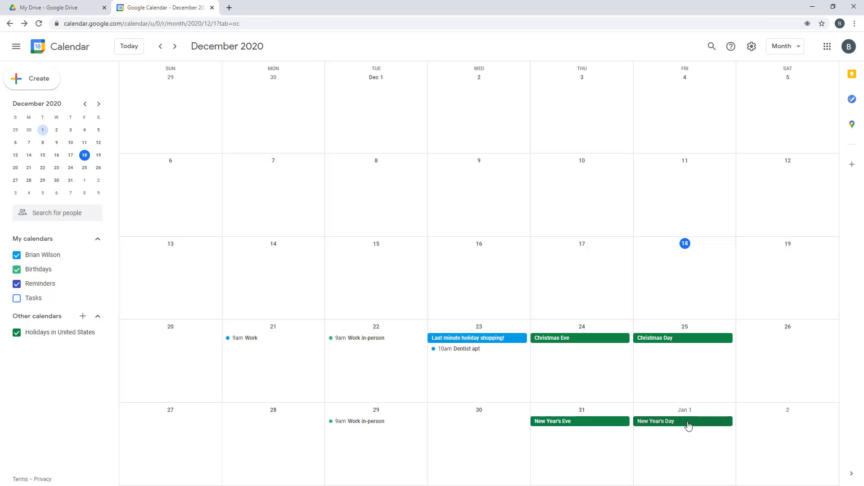
Create 'Izzy's Music Lesson' on December 23 from 9:00am to 10:30am
left_click(465, 366)
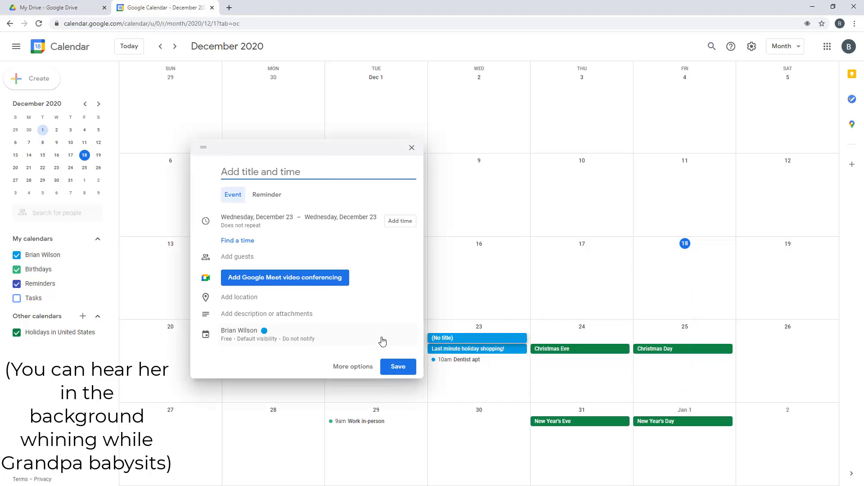
type("Izzy's ")
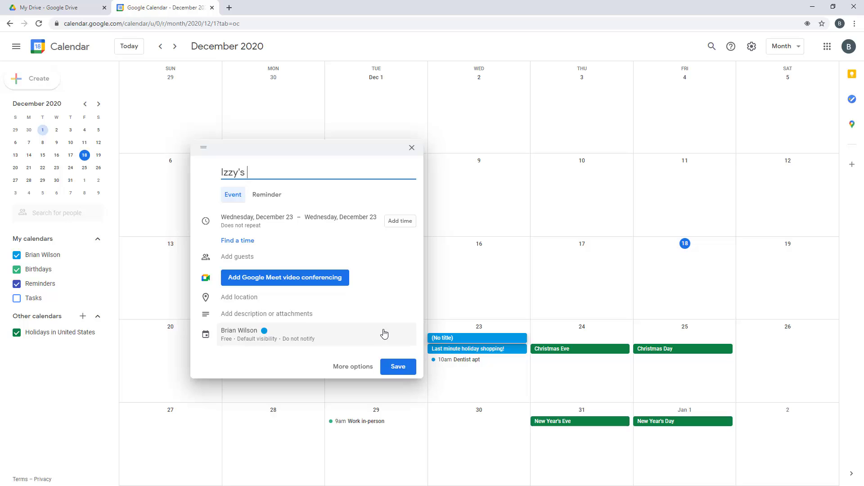
type("Music Lesson")
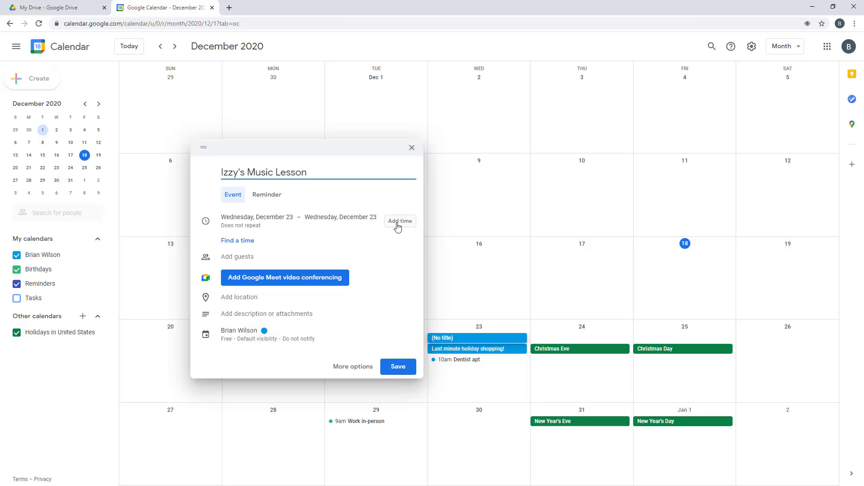
left_click(397, 224)
left_click(344, 219)
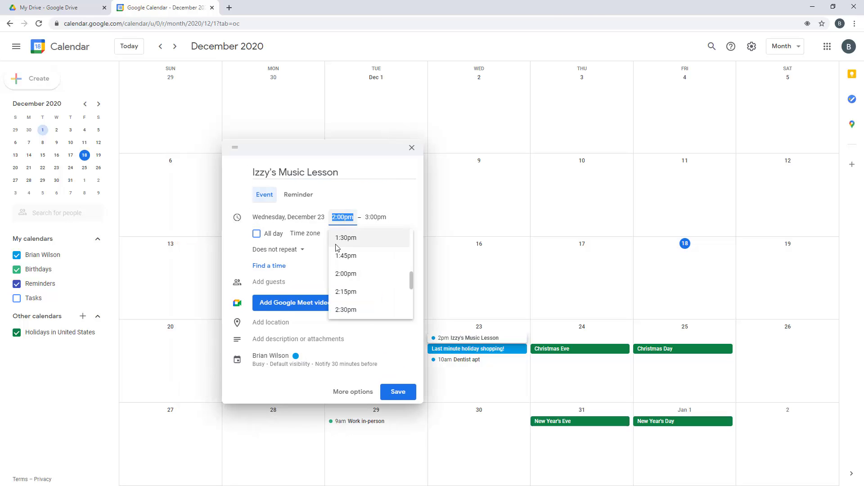
type("9a")
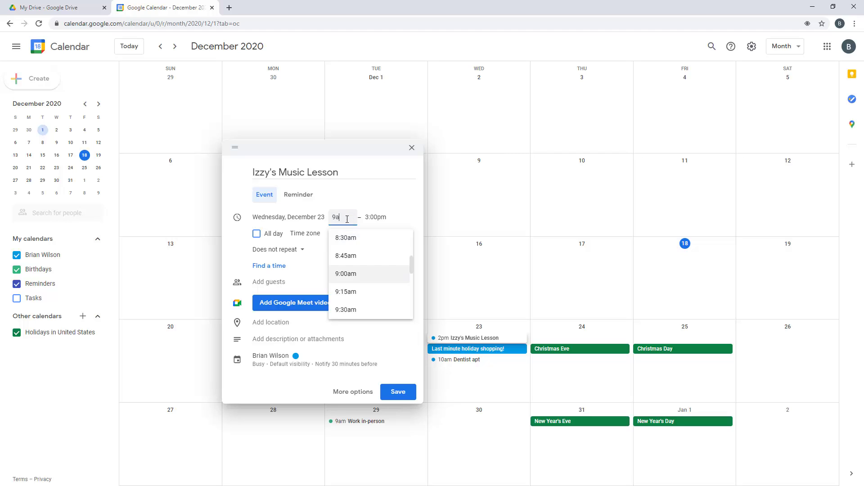
key("Tab")
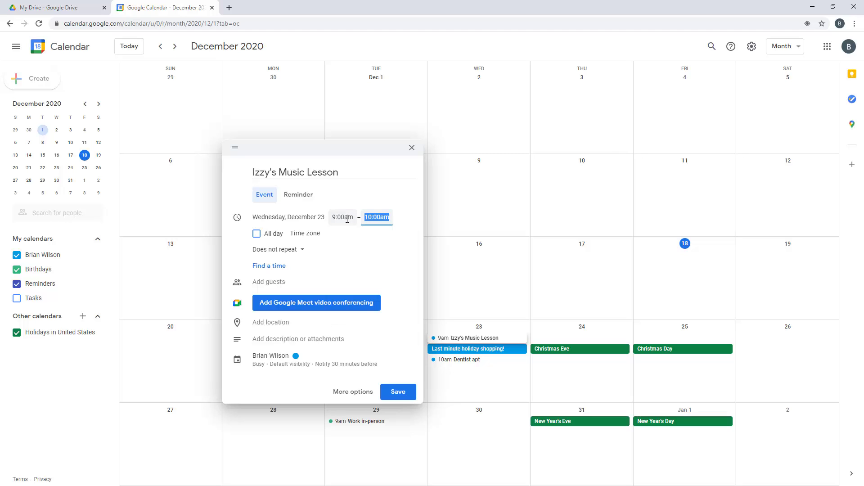
type("10:30am")
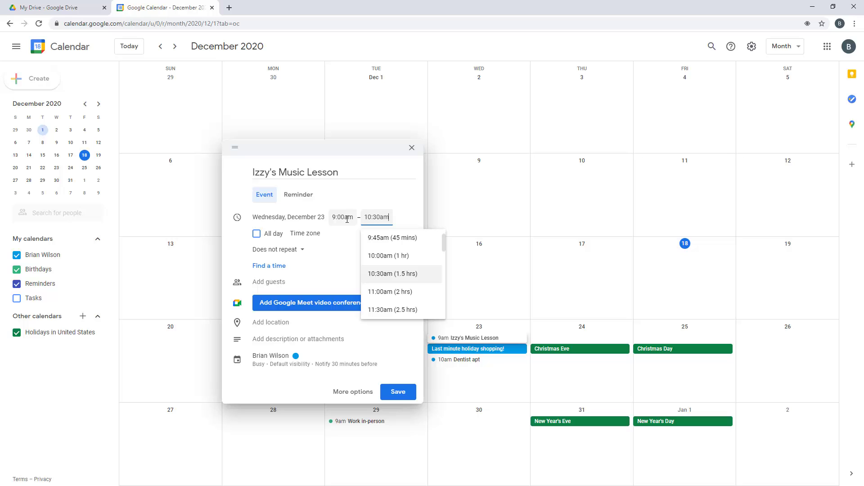
Set the lesson's location to Zoom and save it
left_click(304, 324)
type("Zoom")
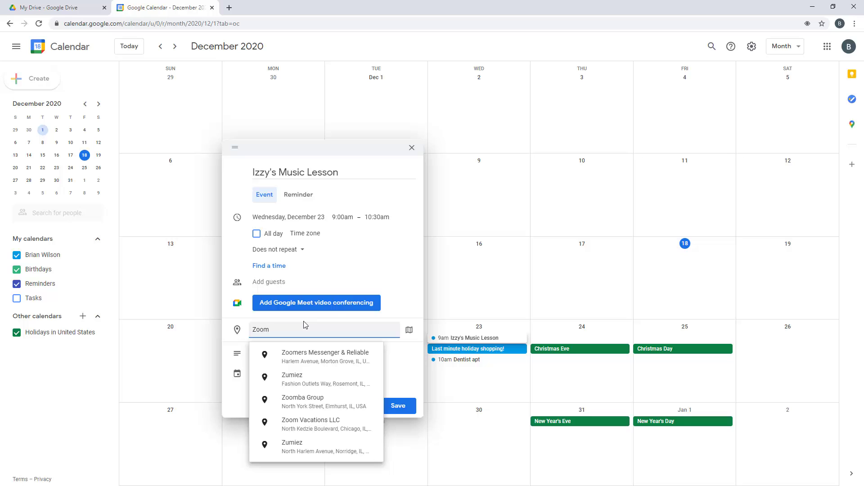
left_click(390, 261)
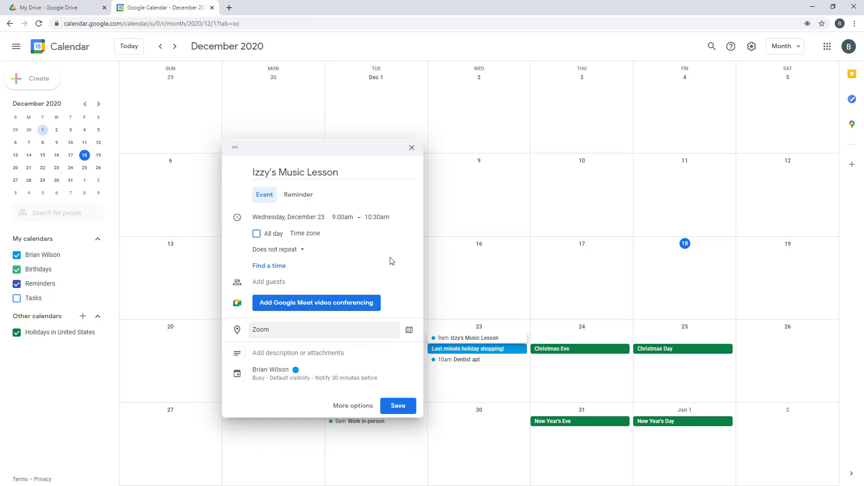
left_click(390, 408)
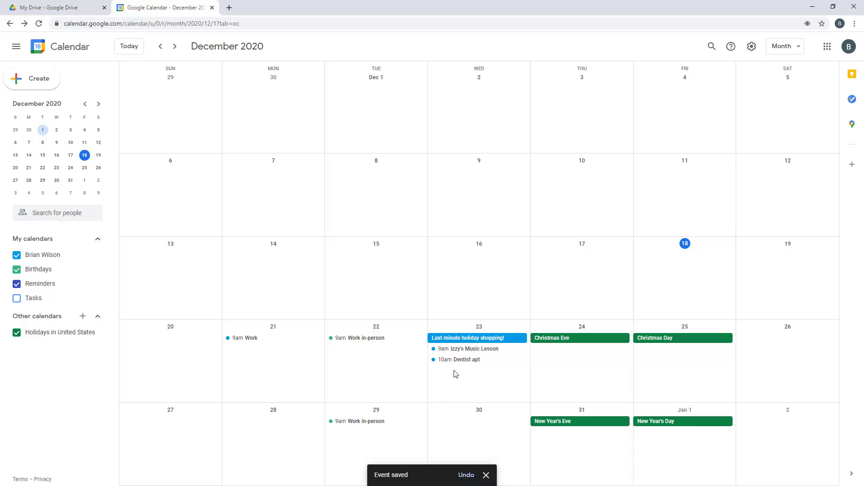
left_click(788, 52)
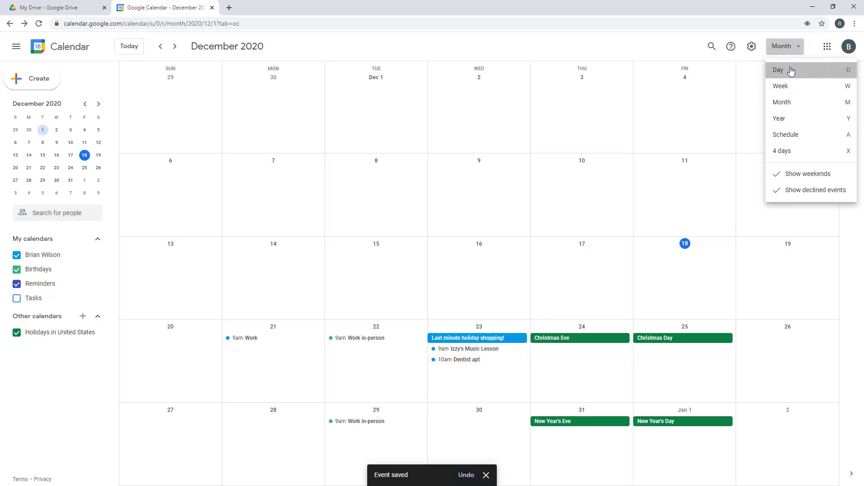
left_click(790, 71)
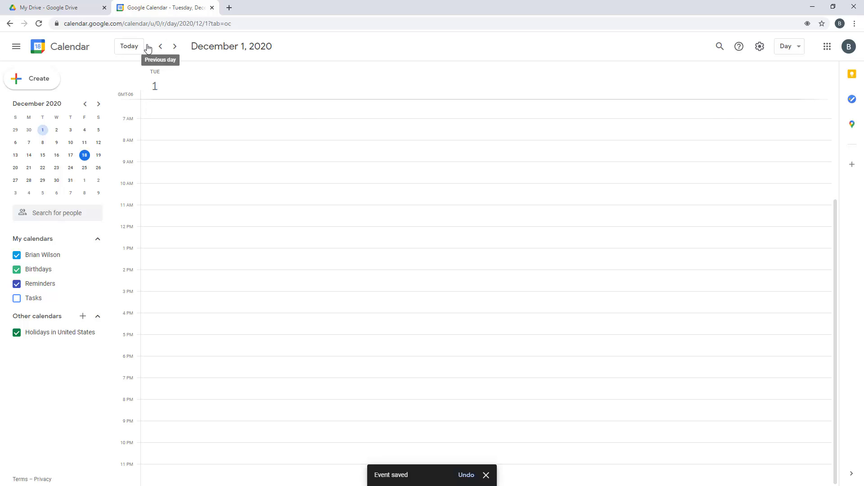
left_click(131, 47)
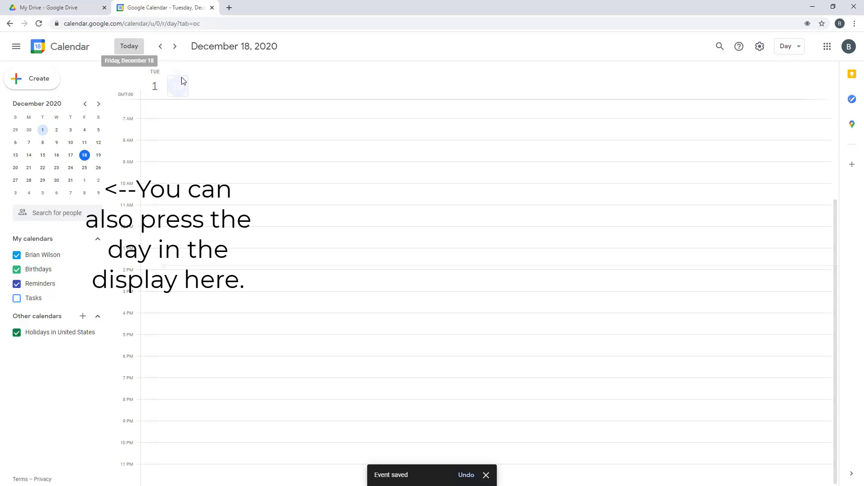
left_click(175, 47)
left_click(175, 47)
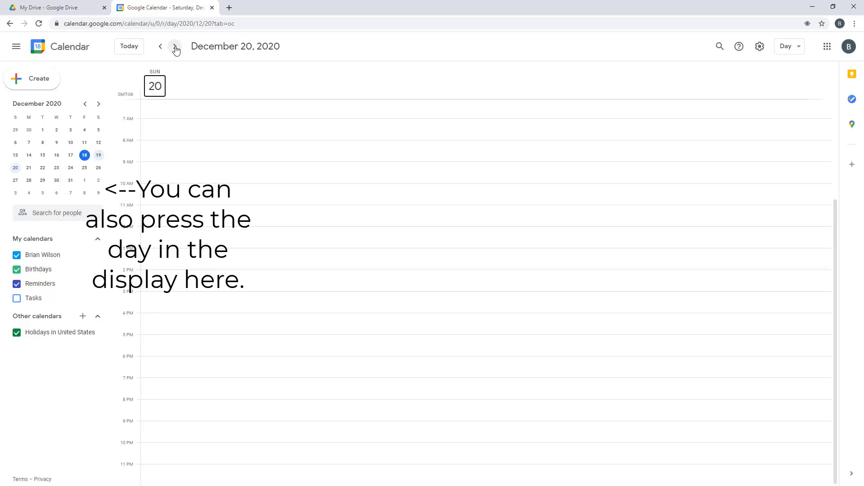
left_click(175, 47)
left_click(175, 47)
left_click(175, 47)
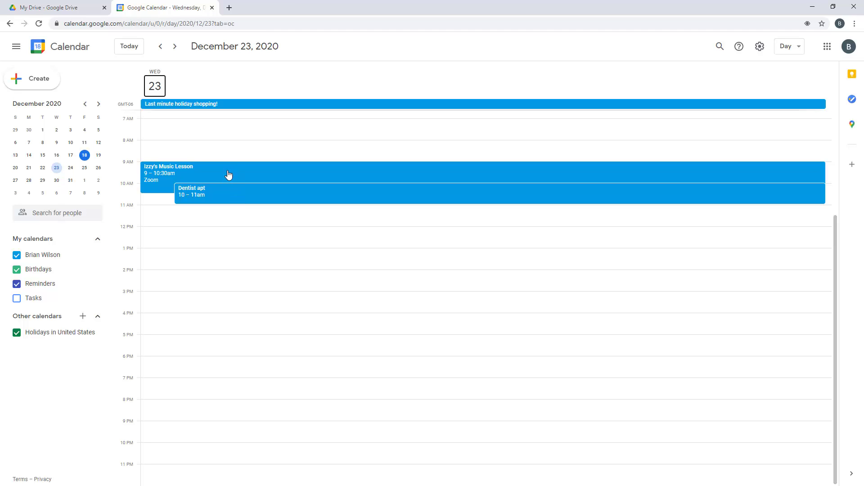
left_click_drag(228, 175, 234, 147)
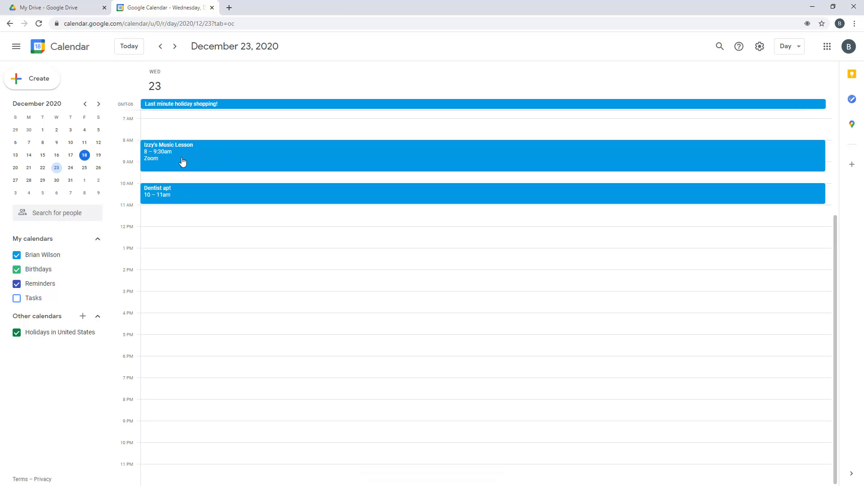
left_click_drag(182, 161, 230, 182)
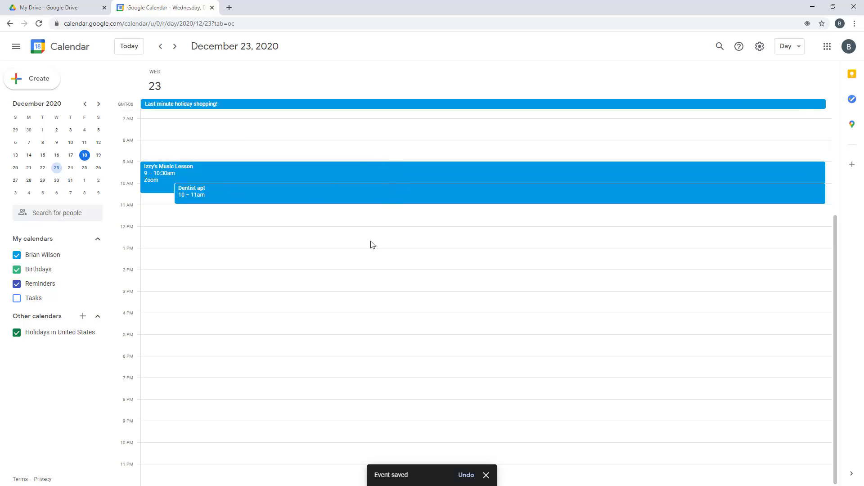
left_click(787, 46)
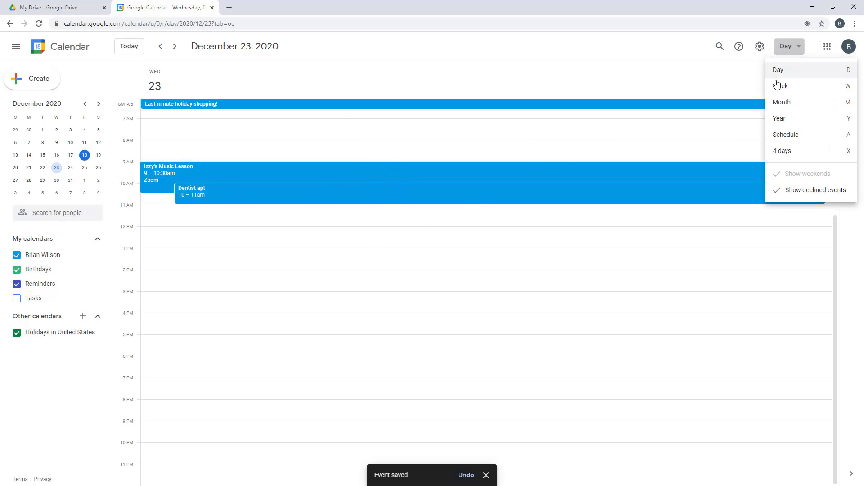
left_click(786, 104)
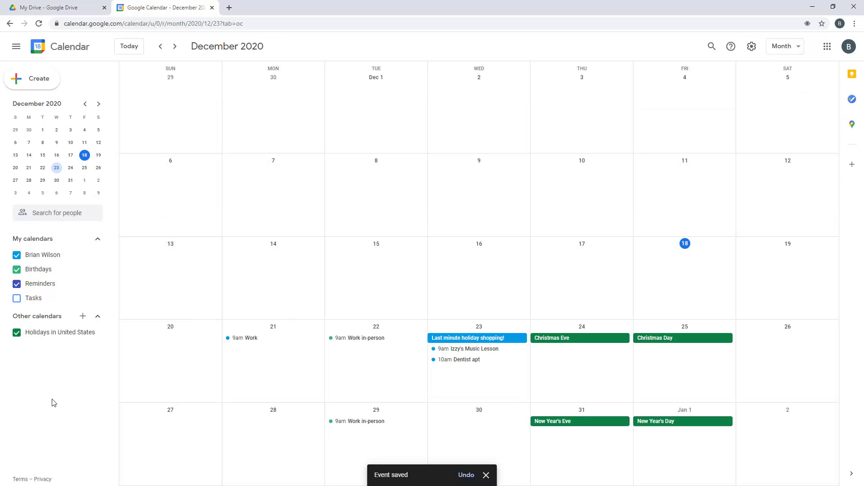
Toggle the US holidays calendar off and on, show Tasks, and start a December 30 event
left_click(17, 333)
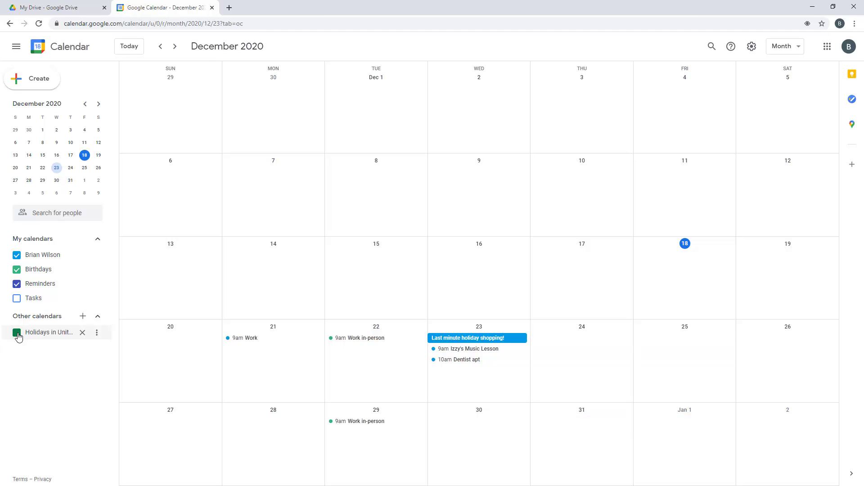
left_click(17, 333)
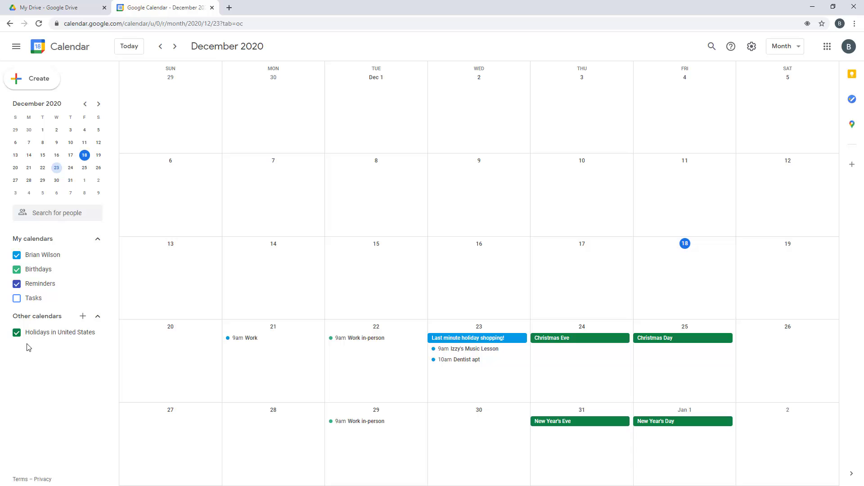
left_click(17, 298)
left_click(96, 298)
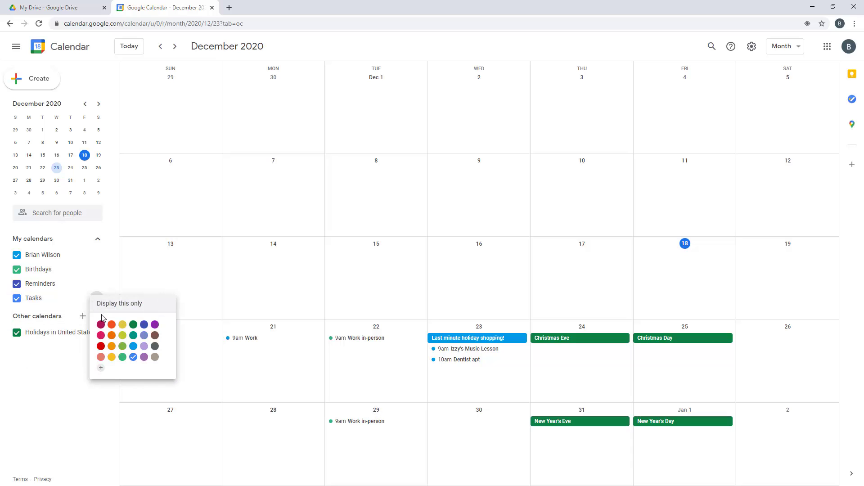
left_click(56, 399)
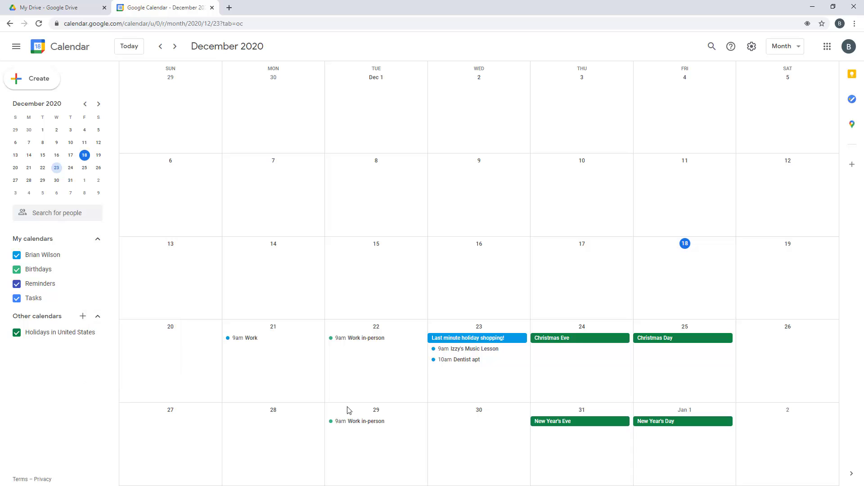
left_click(471, 431)
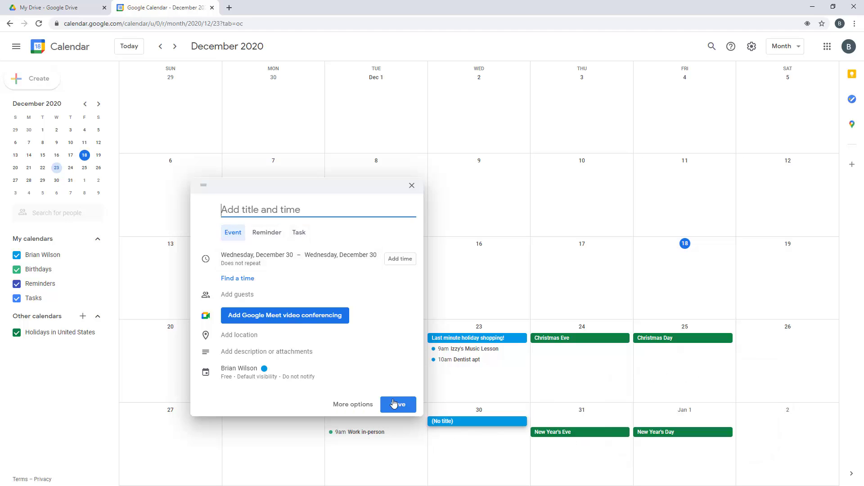
Save a December 30 task 'Prepare for the Party!' with the note 'There's lots to do!'
left_click(297, 233)
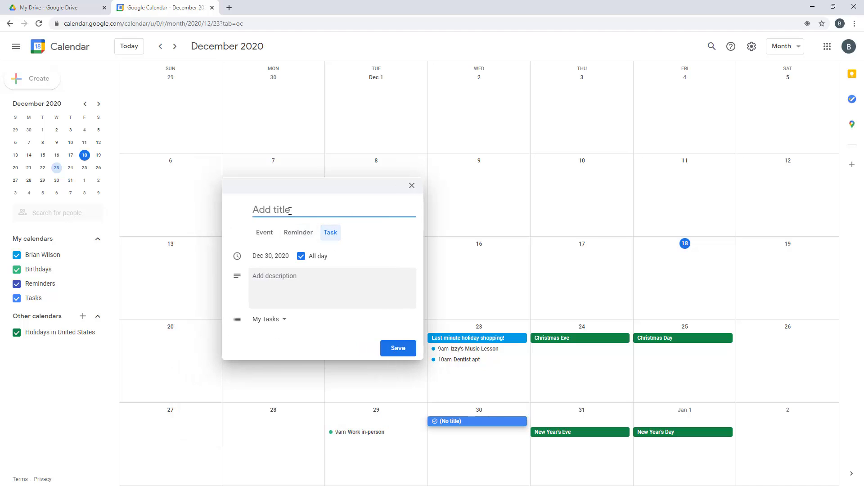
type("Prepare for the")
type("Party!")
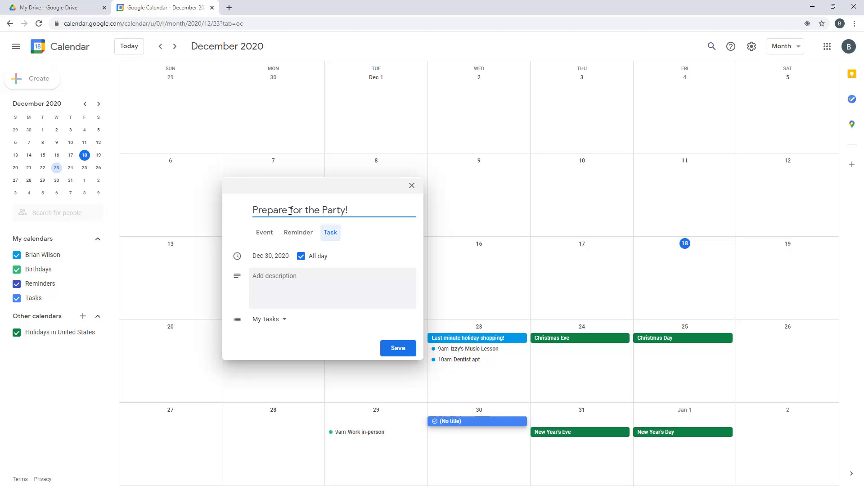
left_click(288, 276)
type("There's")
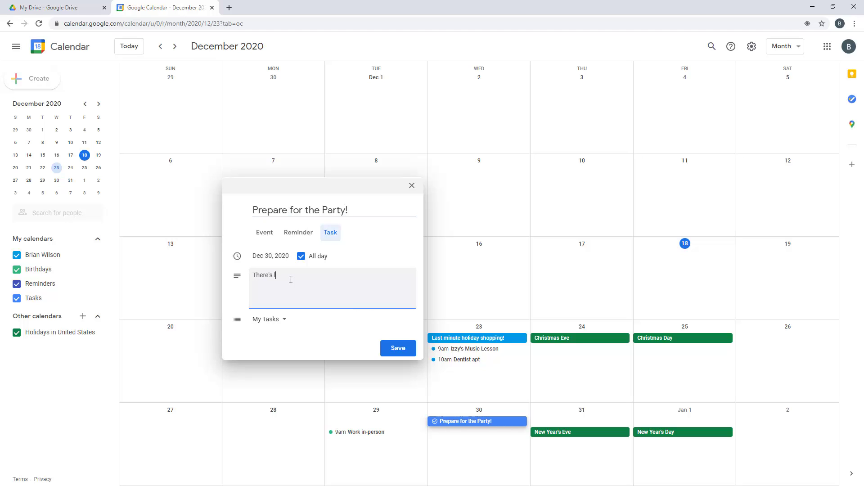
type(" lotrs")
key("BackSpace")
key("BackSpace")
type("s")
left_click(403, 350)
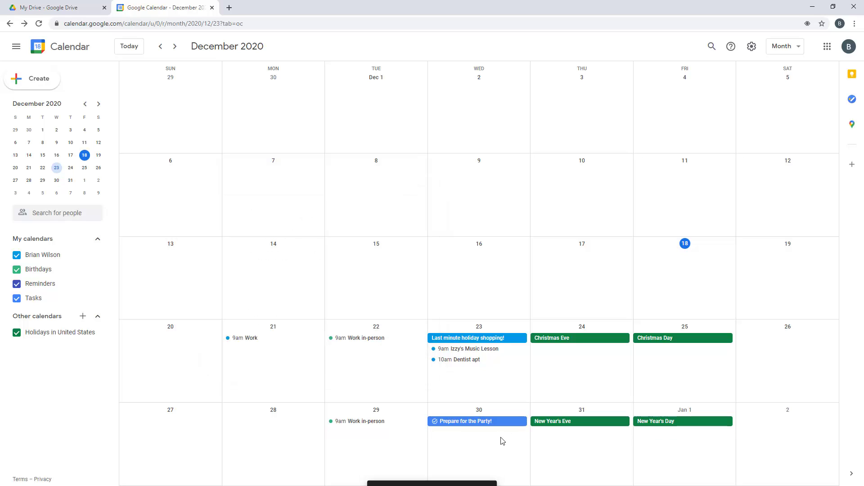
Review the task's details, then hide and reshow tasks on the calendar
left_click(436, 424)
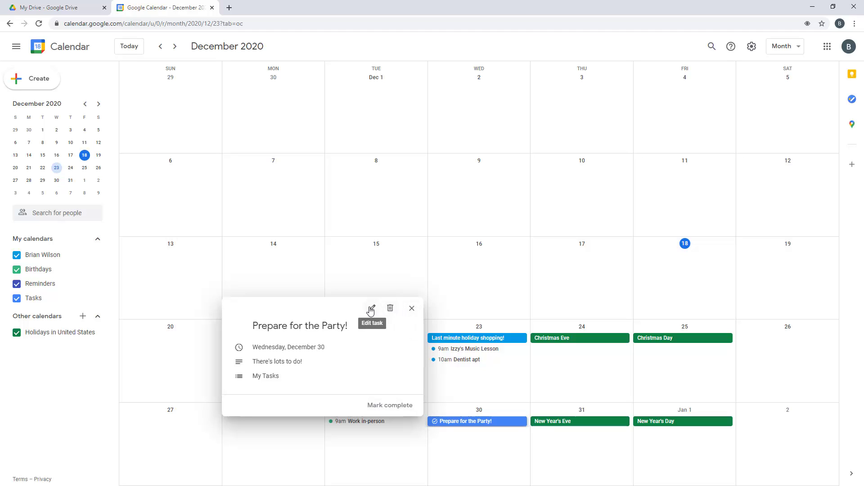
left_click(411, 308)
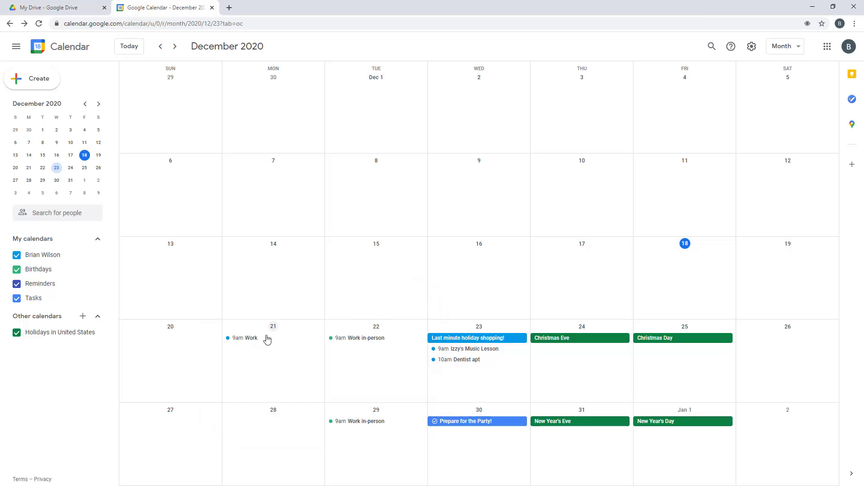
left_click(18, 300)
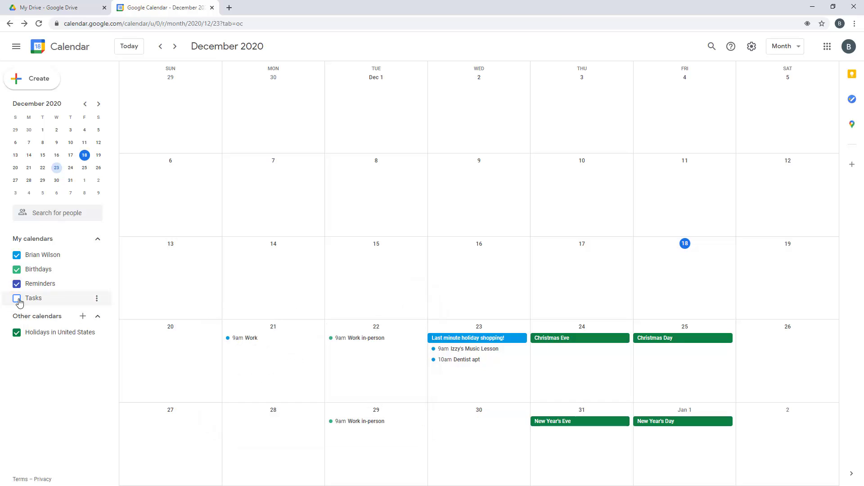
left_click(18, 300)
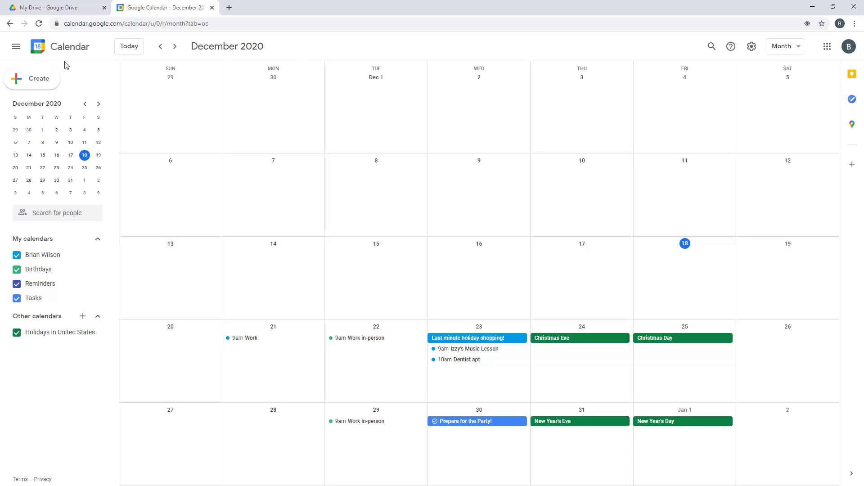
Create a new event dated Tuesday, August 31, 2021
left_click(37, 83)
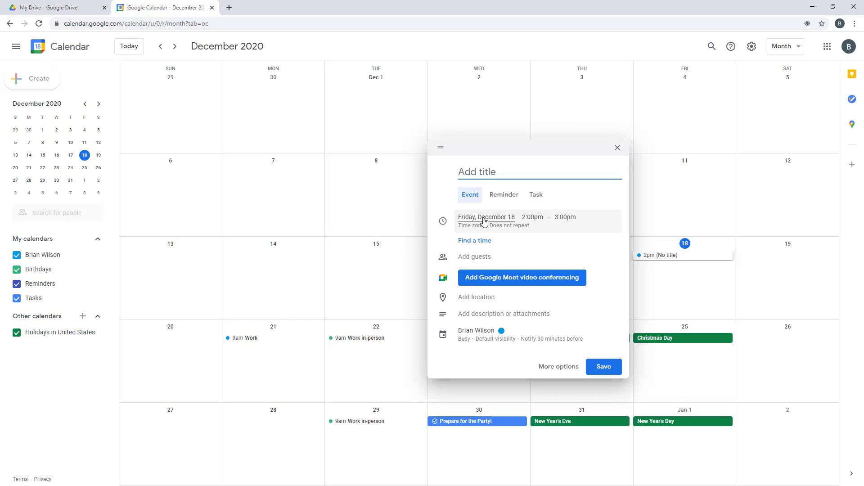
left_click(484, 220)
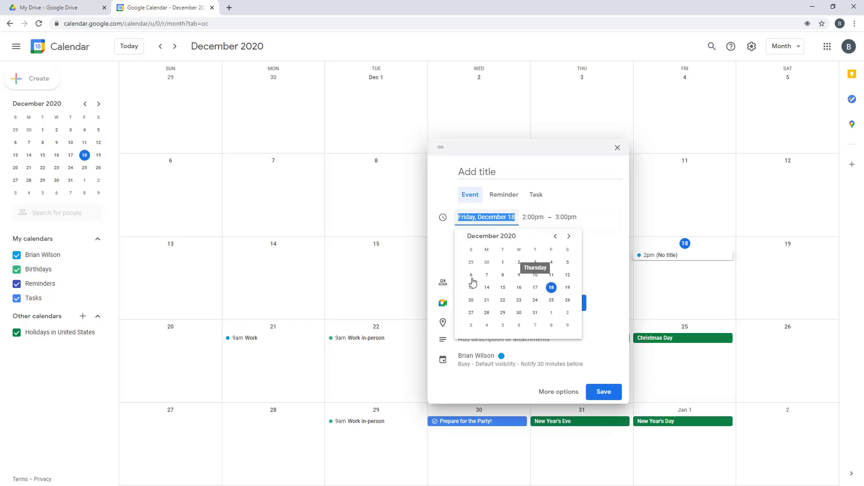
left_click(569, 236)
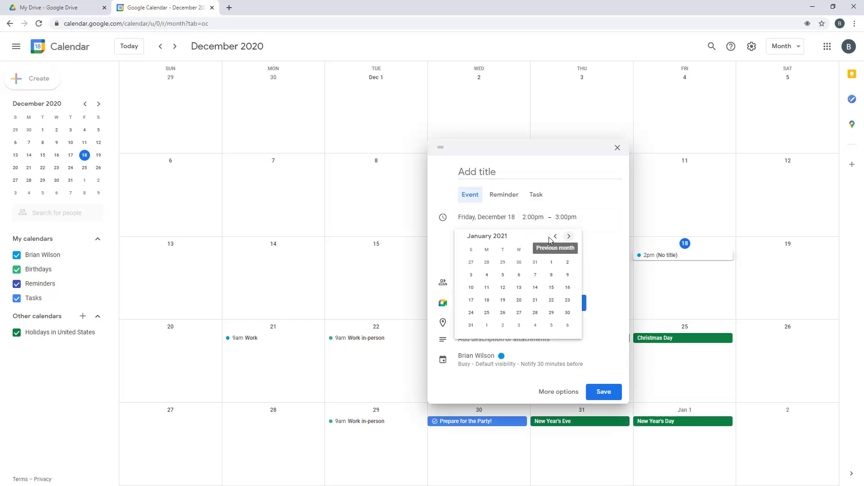
left_click(555, 236)
left_click(569, 236)
left_click(569, 236)
left_click(569, 236)
left_click(569, 237)
left_click(569, 237)
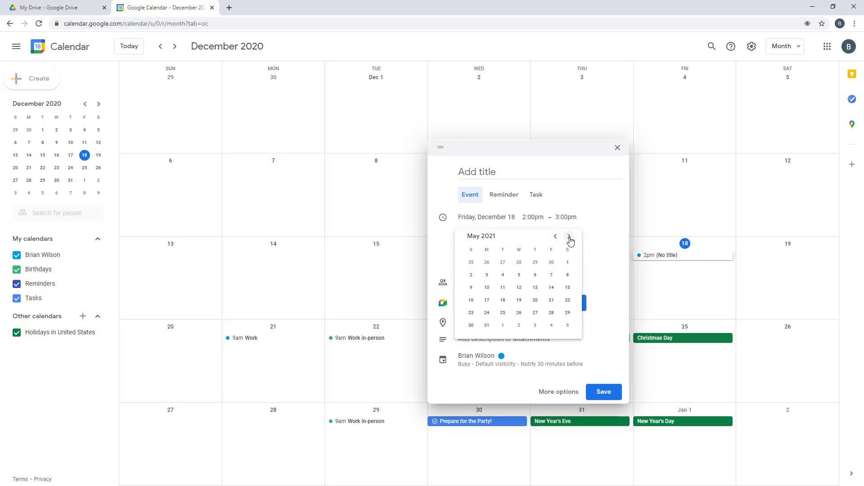
left_click(570, 236)
left_click(570, 237)
left_click(569, 237)
left_click(569, 237)
left_click(556, 236)
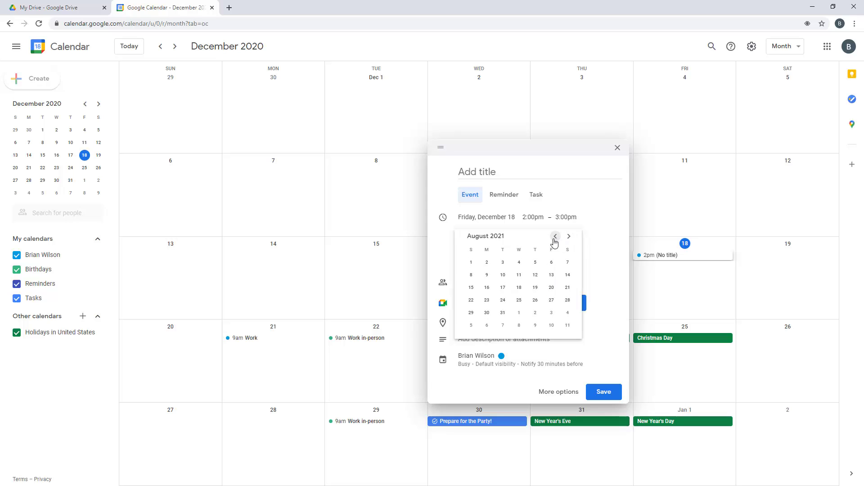
left_click(502, 313)
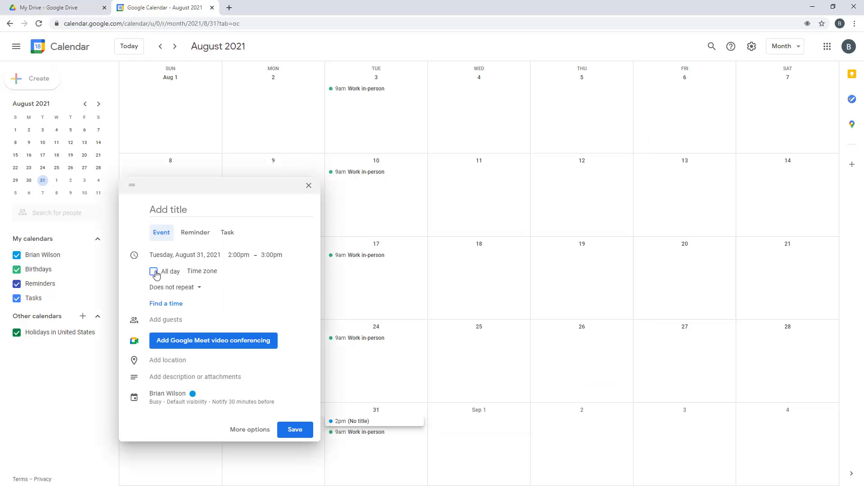
Make the event all-day, repeating annually on August 31
left_click(154, 272)
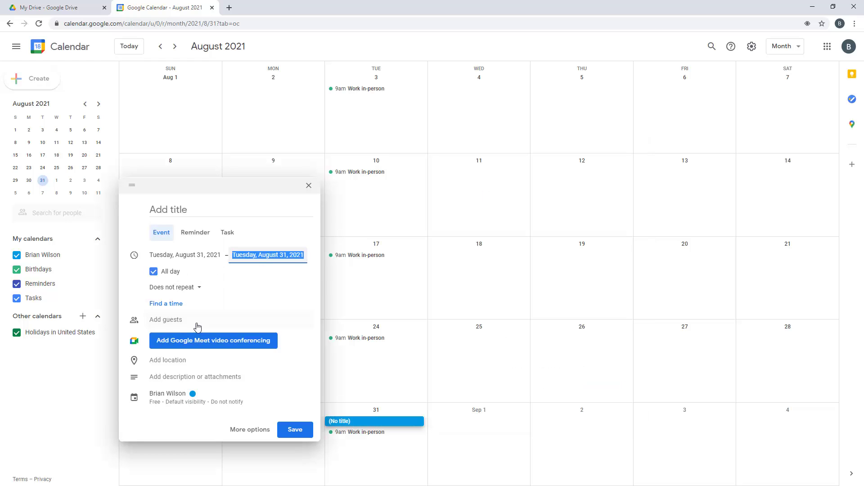
left_click(180, 288)
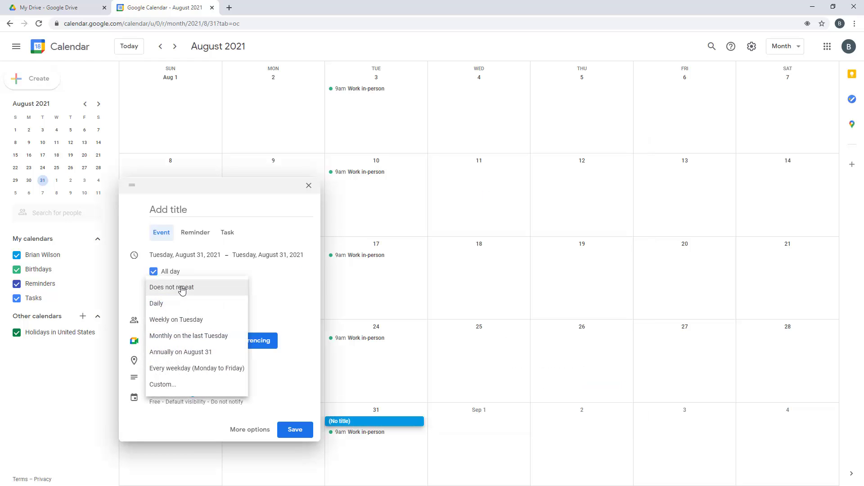
left_click(188, 355)
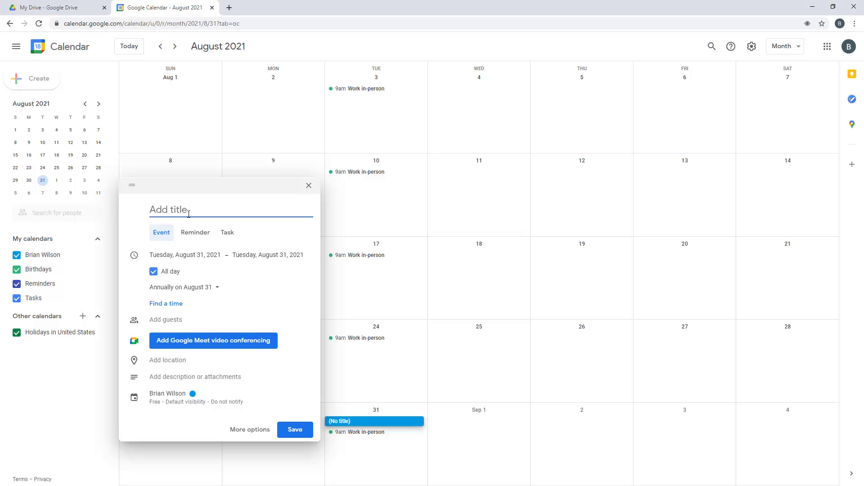
Title the yearly August 31 all-day event with the contact's birthday and save it
type("Izabella")
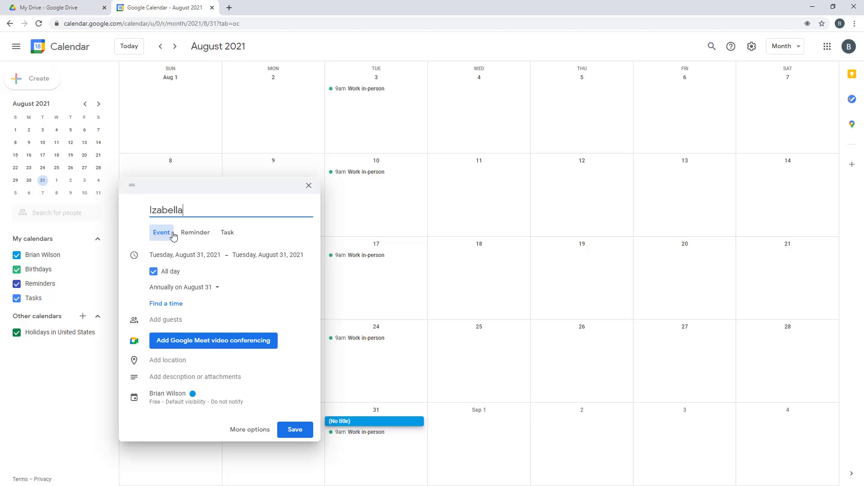
type("'s Birthday!")
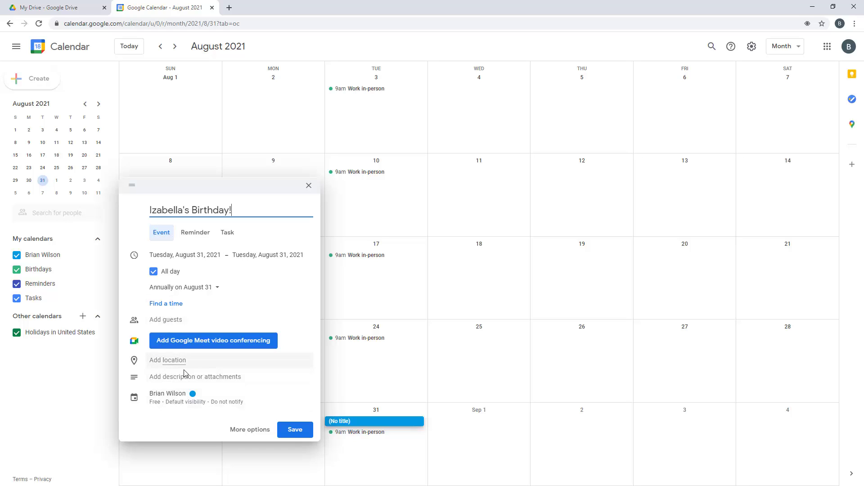
left_click(295, 429)
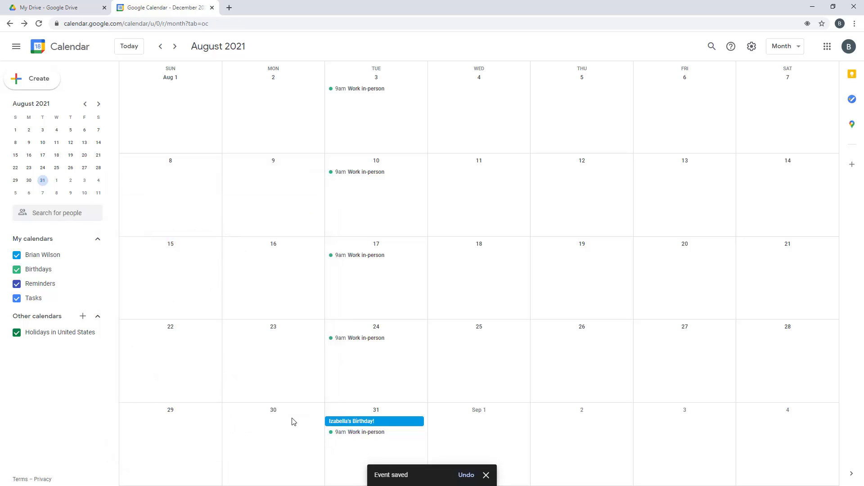
Search 'work anniversary' and open the July 11, 2021 Workiversary event, leaving it unedited
left_click(131, 48)
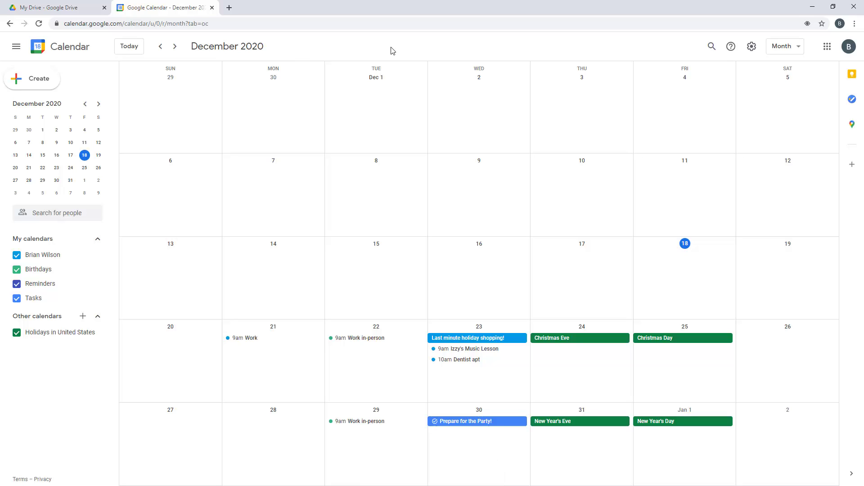
left_click(713, 46)
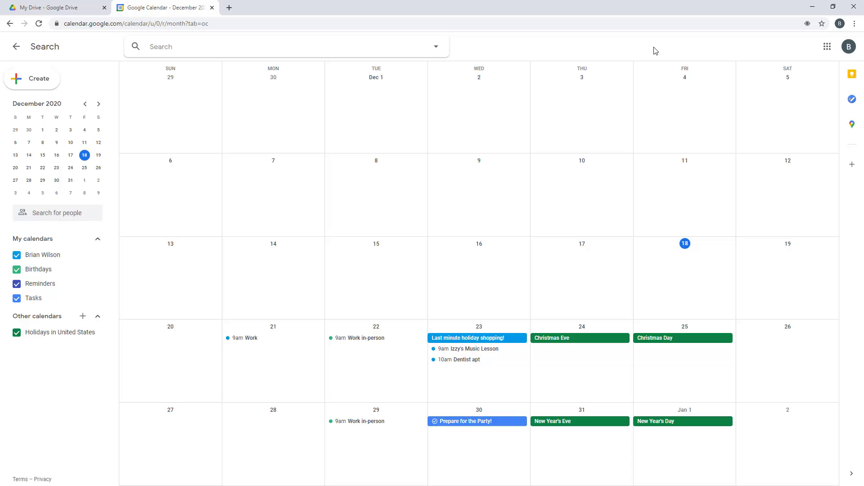
type("work ")
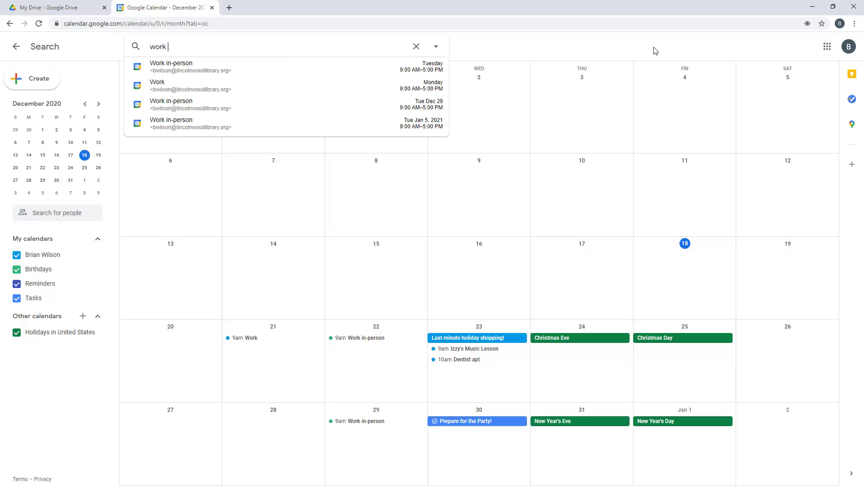
type("anniversary")
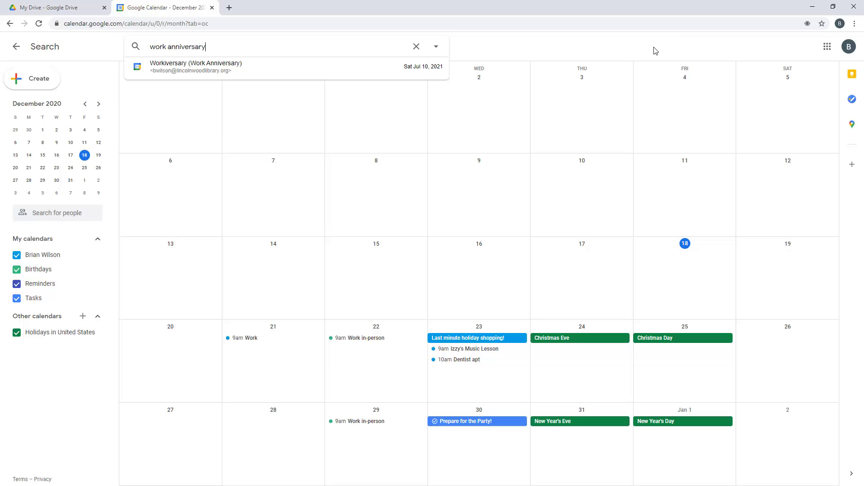
key("Return")
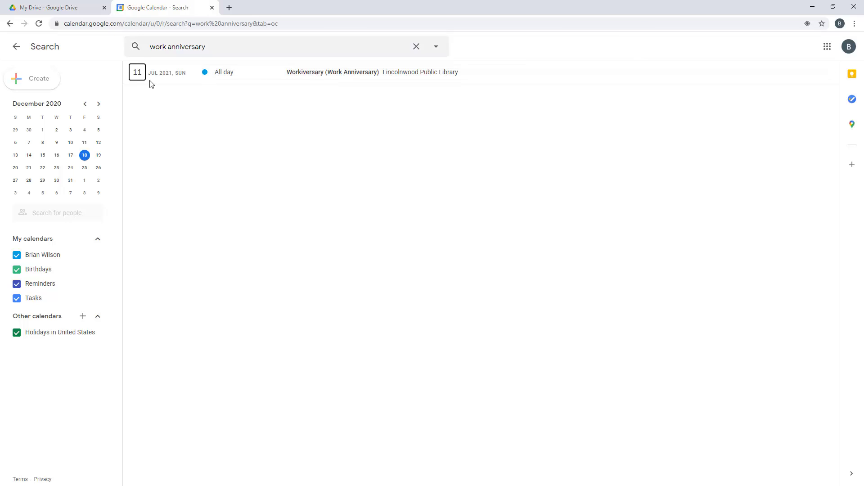
left_click(295, 75)
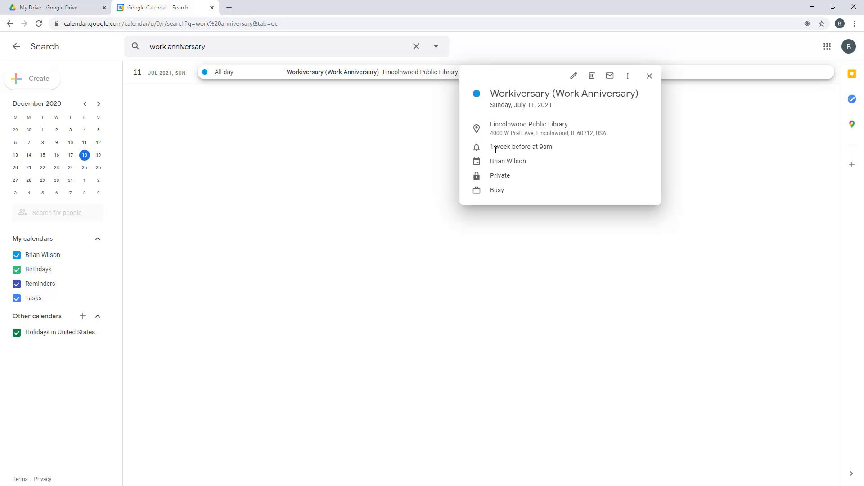
left_click(573, 75)
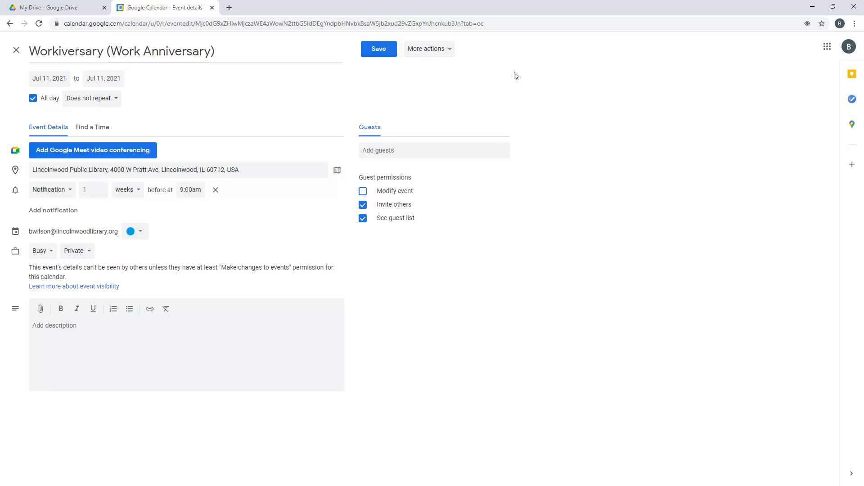
left_click(16, 51)
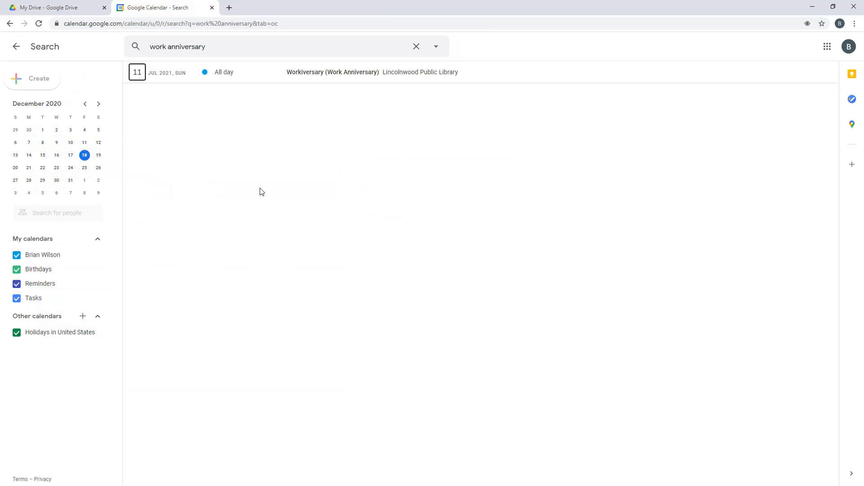
Leave search results for the month view and glance at the Google apps grid
left_click(16, 46)
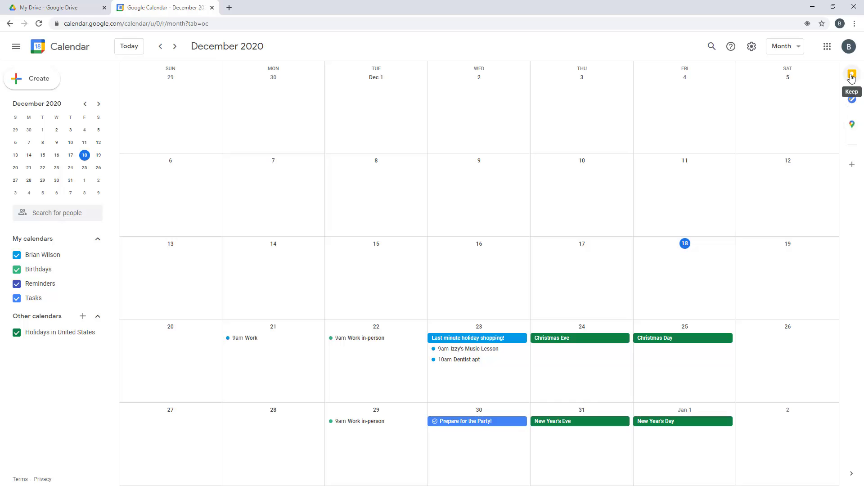
left_click(827, 47)
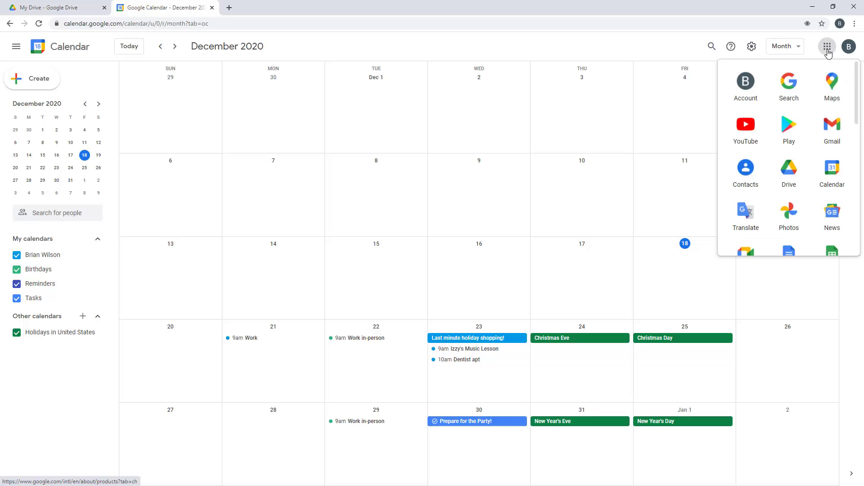
left_click(671, 51)
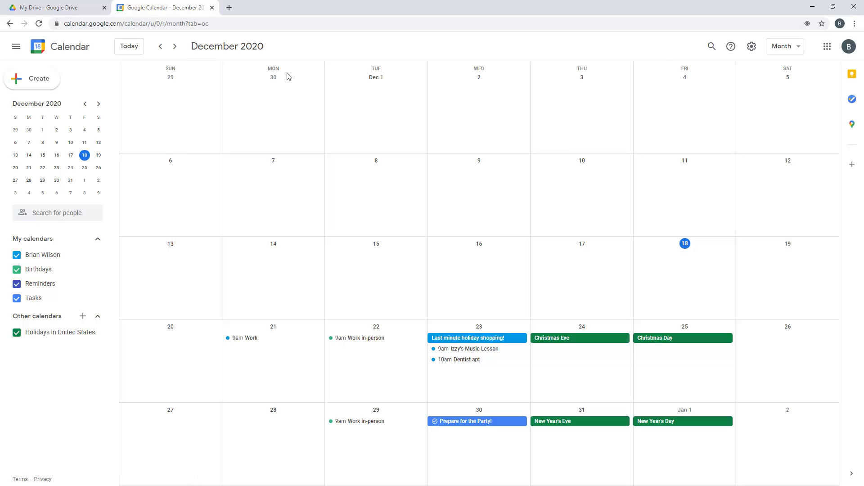
Review Density and color, keeping Modern colours and responsive density, then open Calendar settings
left_click(752, 47)
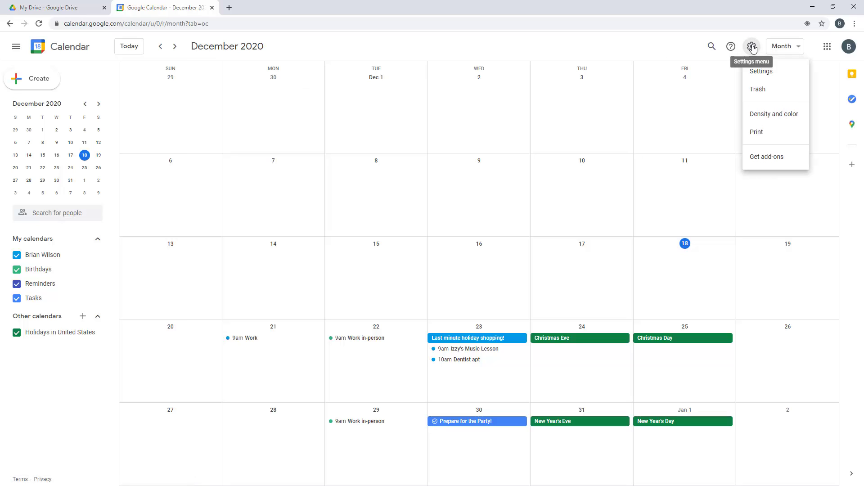
left_click(777, 113)
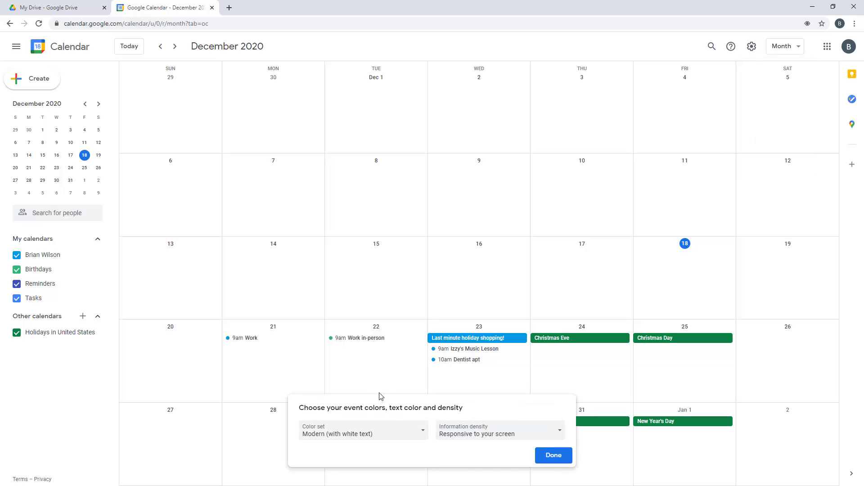
left_click(555, 456)
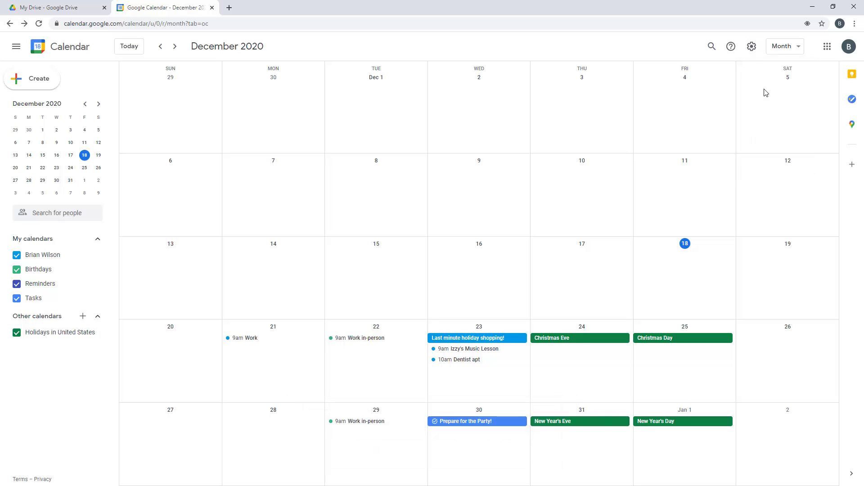
left_click(752, 47)
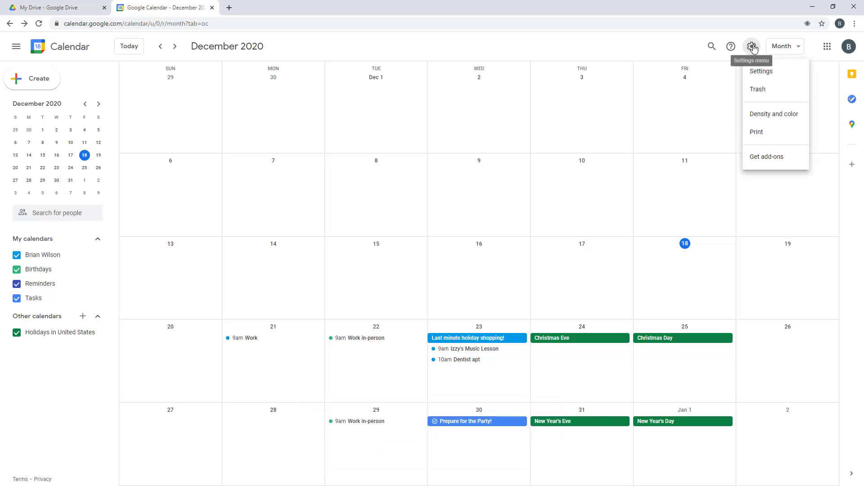
left_click(770, 73)
Scroll through the General settings, then go back to the month calendar
scroll(500, 231, "down", 6)
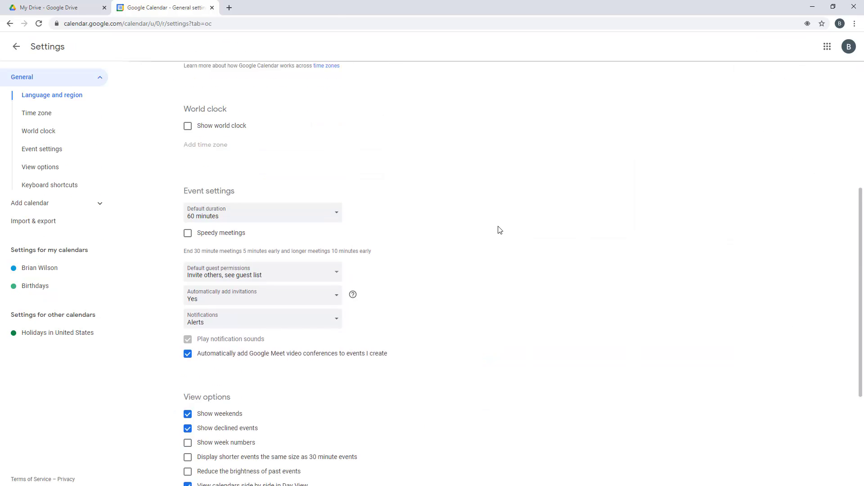
scroll(498, 228, "up", 6)
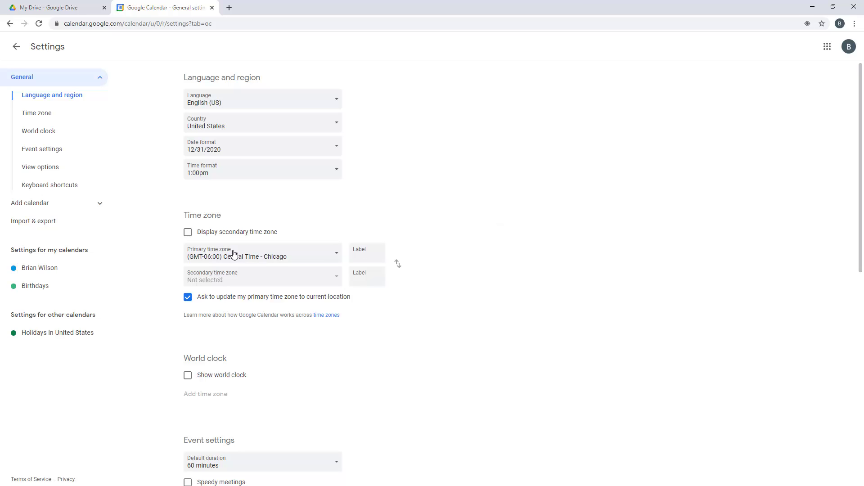
scroll(492, 269, "down", 9)
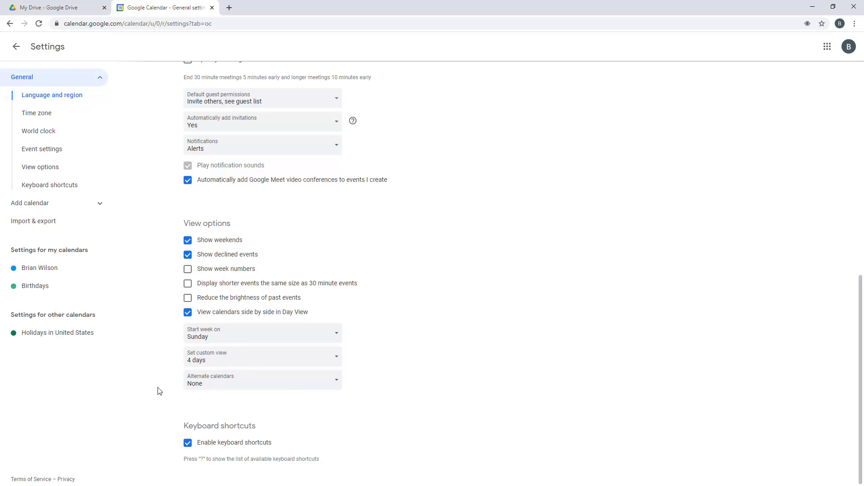
scroll(176, 392, "up", 1)
scroll(175, 393, "up", 10)
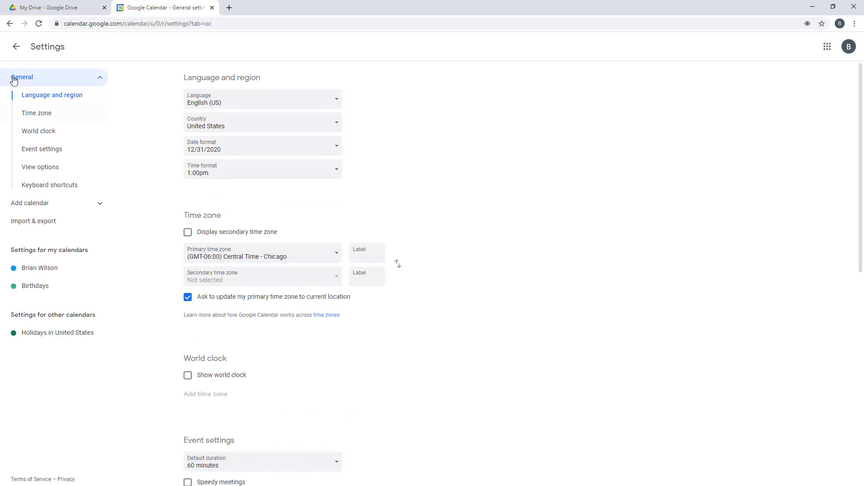
left_click(16, 48)
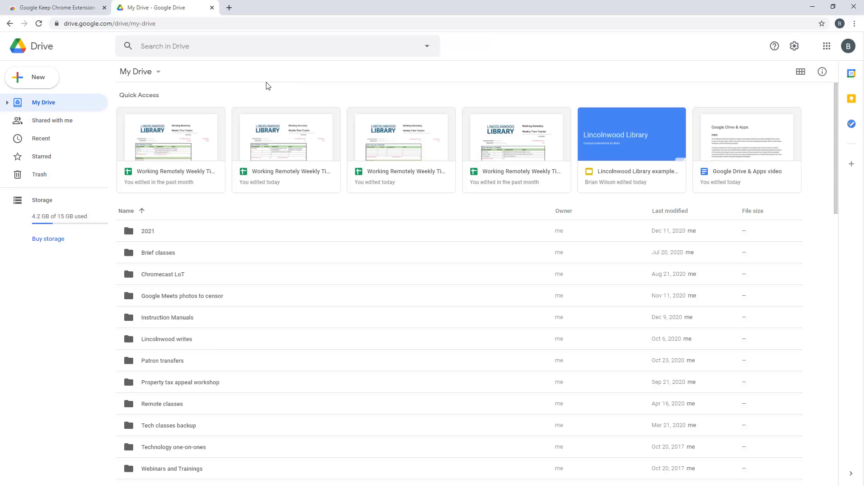
Browse My Drive's New menu and its More submenu without creating anything
left_click(28, 84)
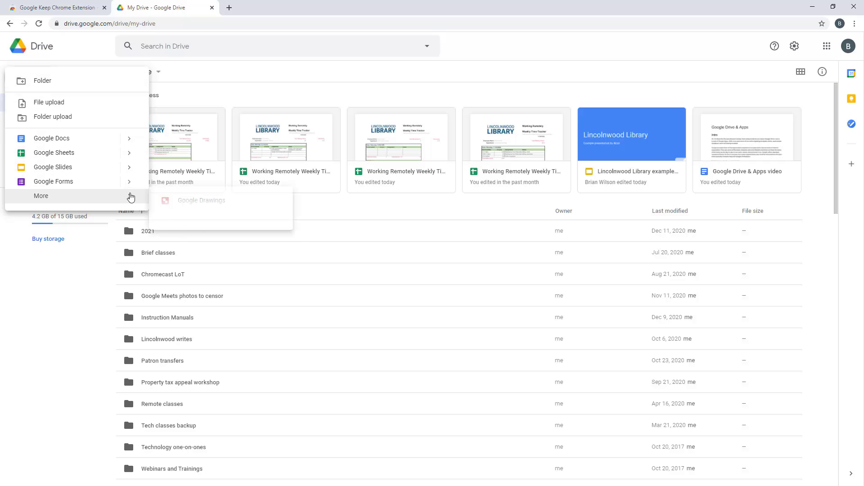
left_click(224, 73)
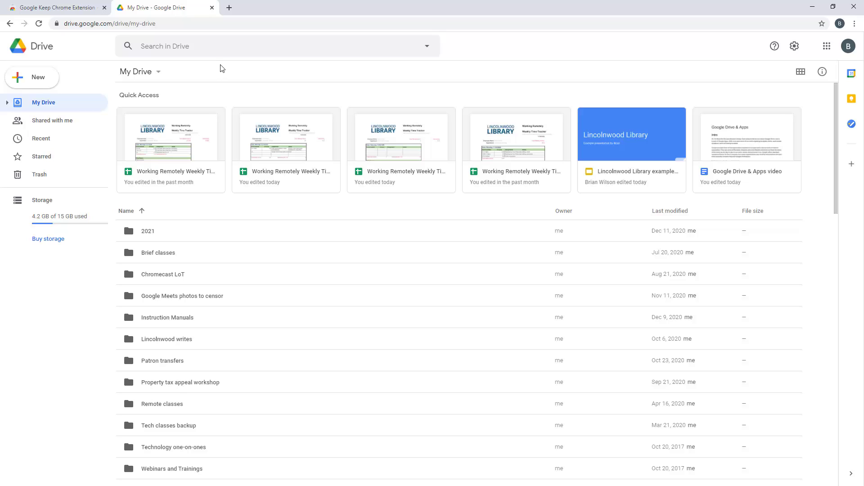
left_click(34, 78)
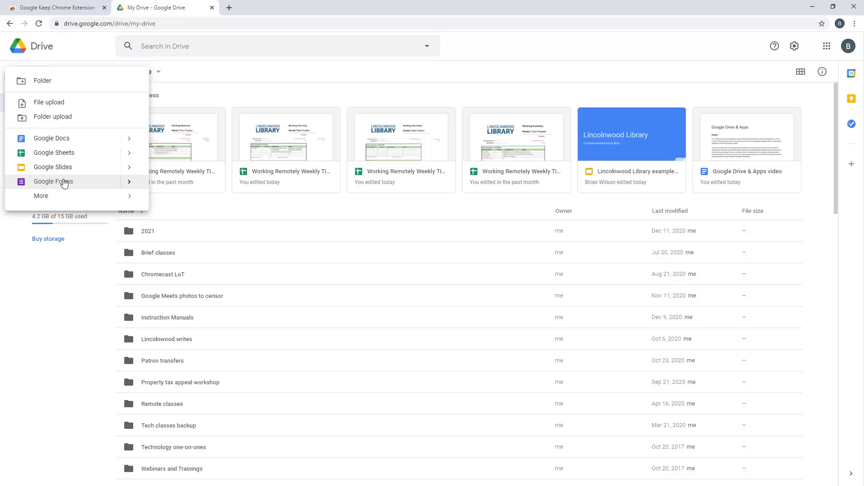
mouse_move(56, 198)
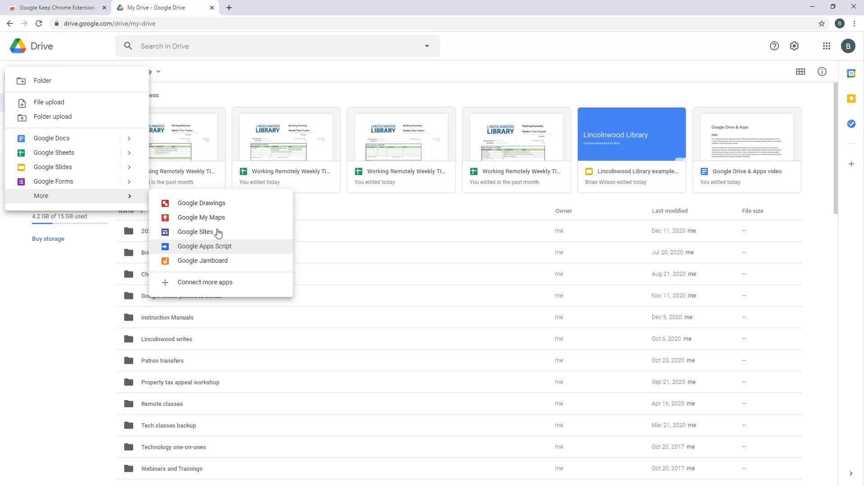
left_click(229, 97)
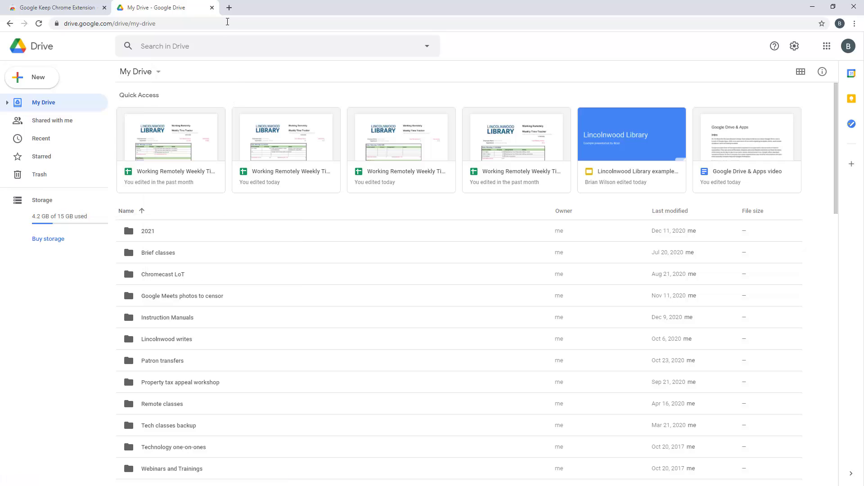
Load keep.google.com in a new browser tab
left_click(228, 8)
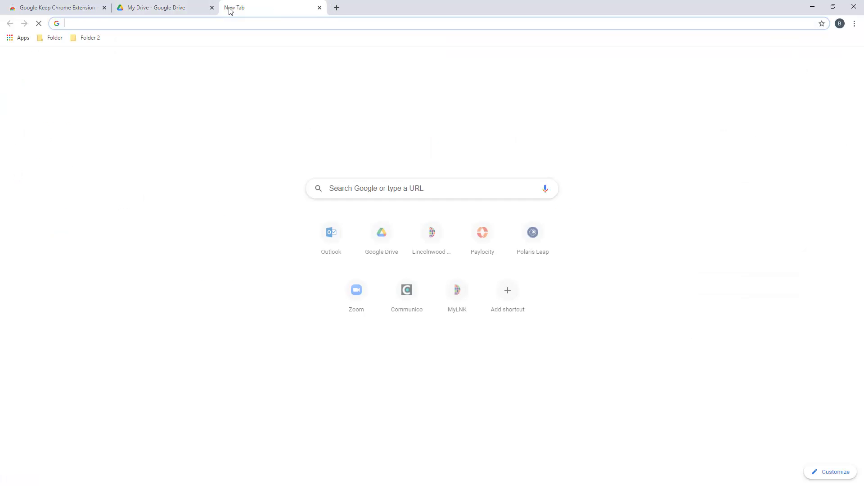
type("keep.go")
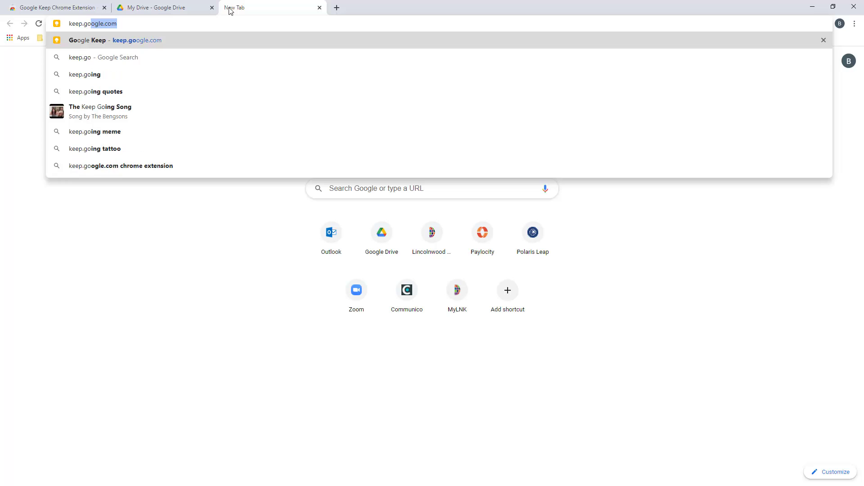
type("ogle.com/")
key("Return")
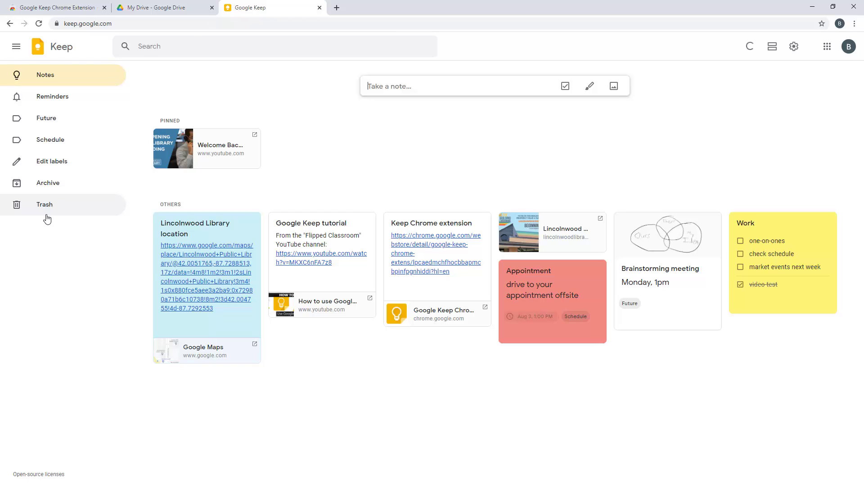
left_click(16, 49)
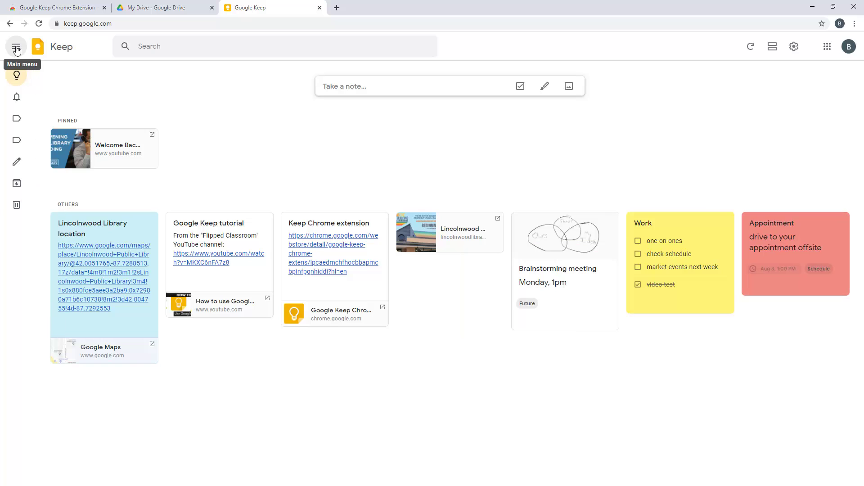
left_click(16, 48)
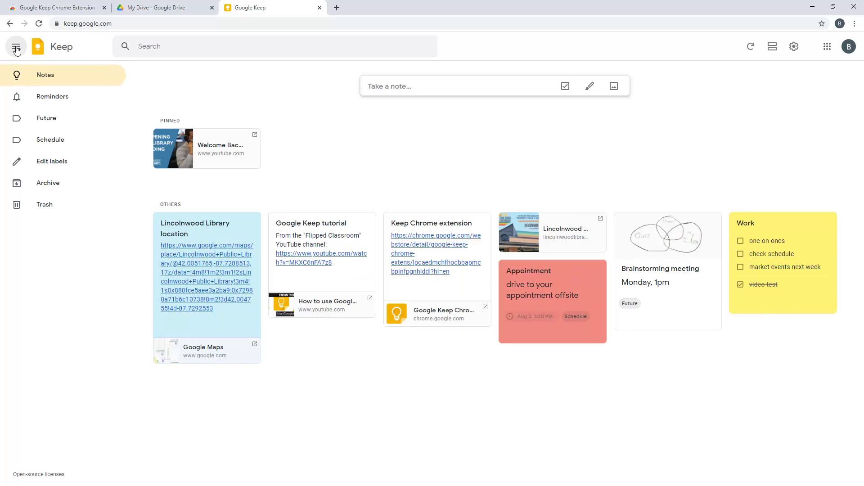
left_click(16, 49)
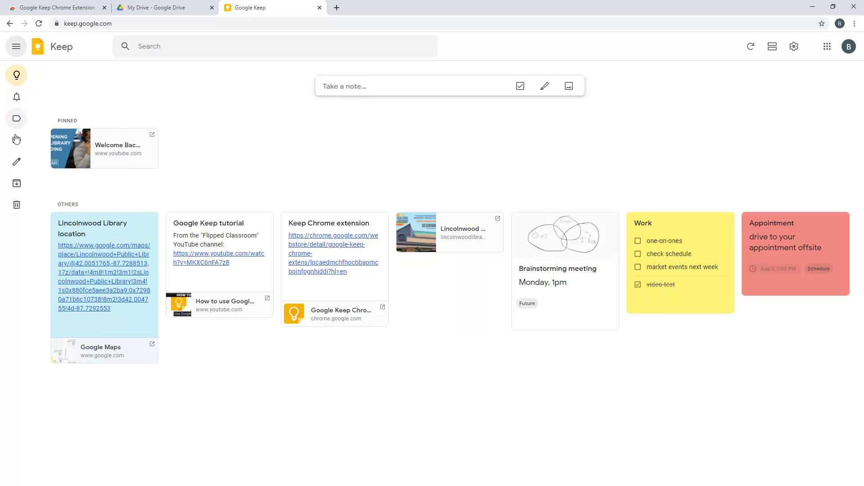
mouse_move(16, 187)
left_click(17, 49)
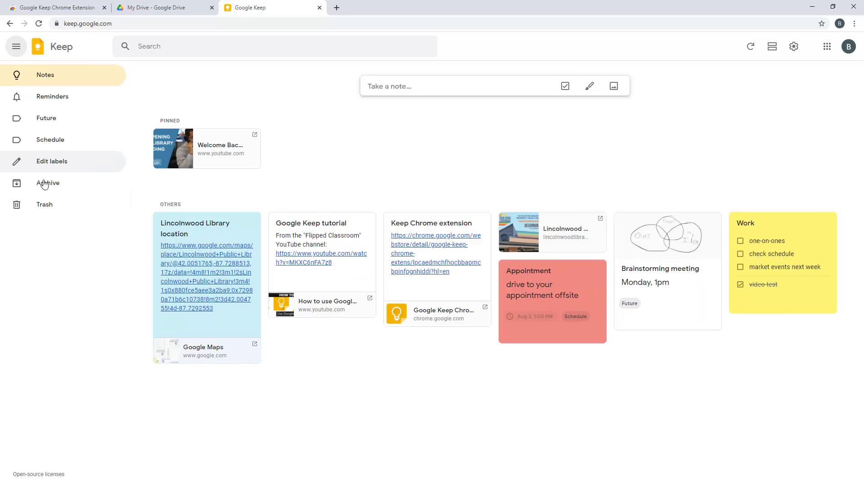
left_click(795, 47)
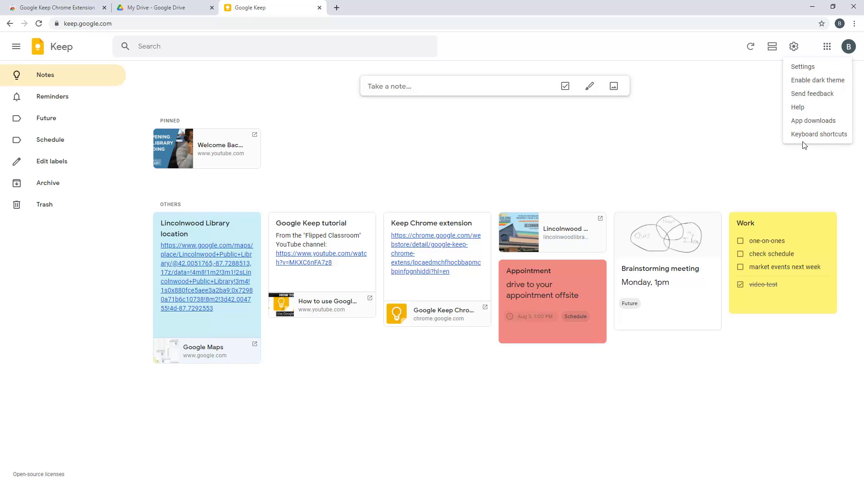
left_click(804, 81)
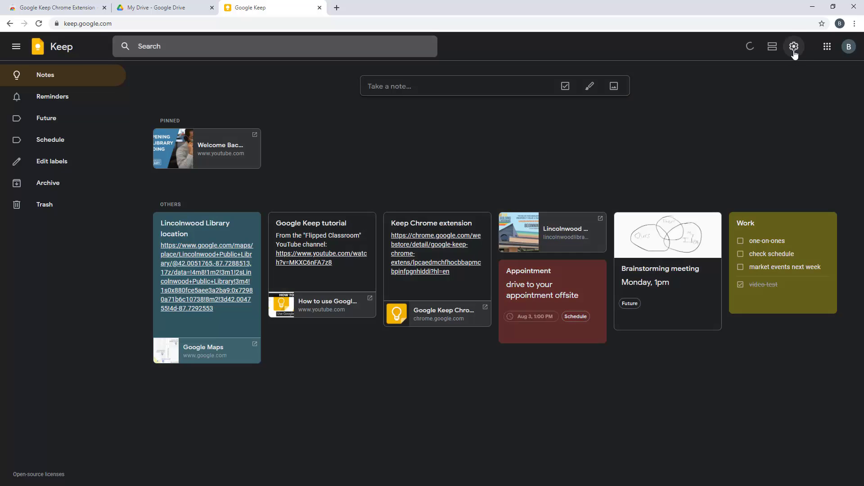
left_click(795, 50)
left_click(802, 79)
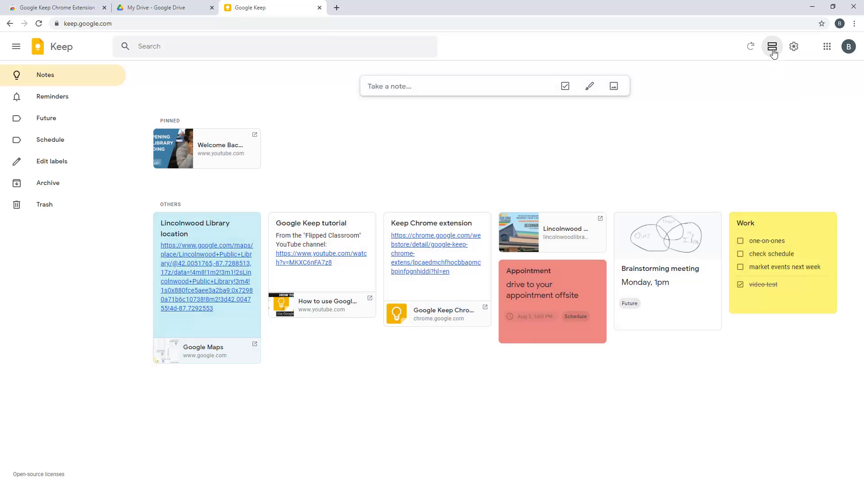
left_click(772, 49)
scroll(709, 214, "down", 10)
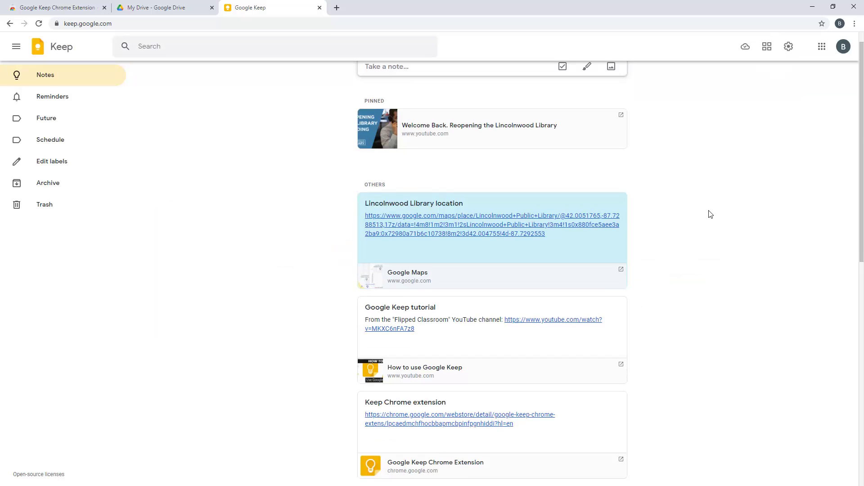
scroll(710, 215, "up", 10)
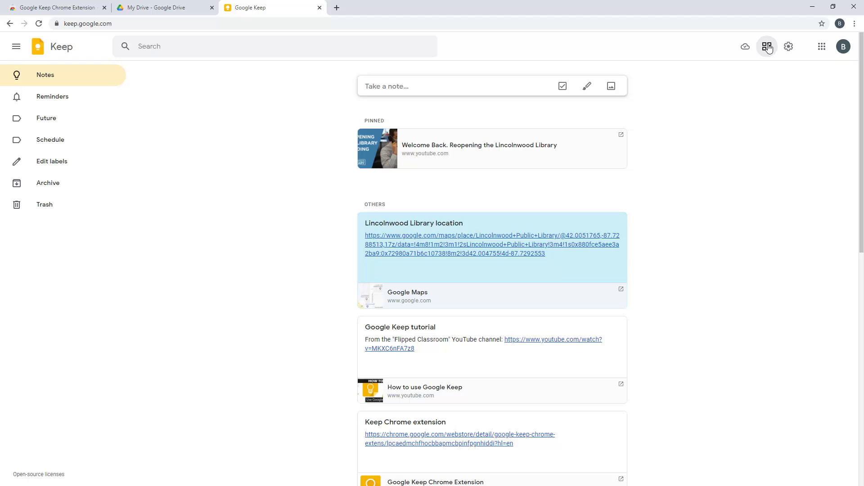
left_click(767, 51)
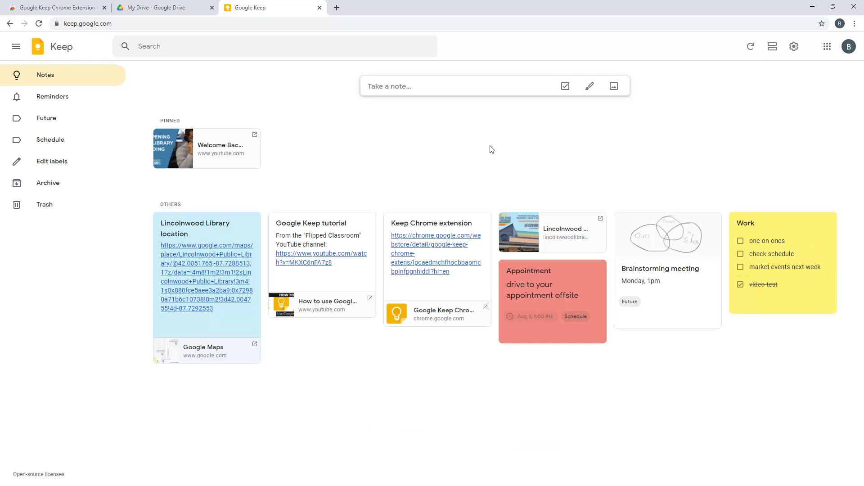
Add note 'Edit Google Drive & Apps video' with lines about removing mistakes and compiling sections together
left_click(458, 86)
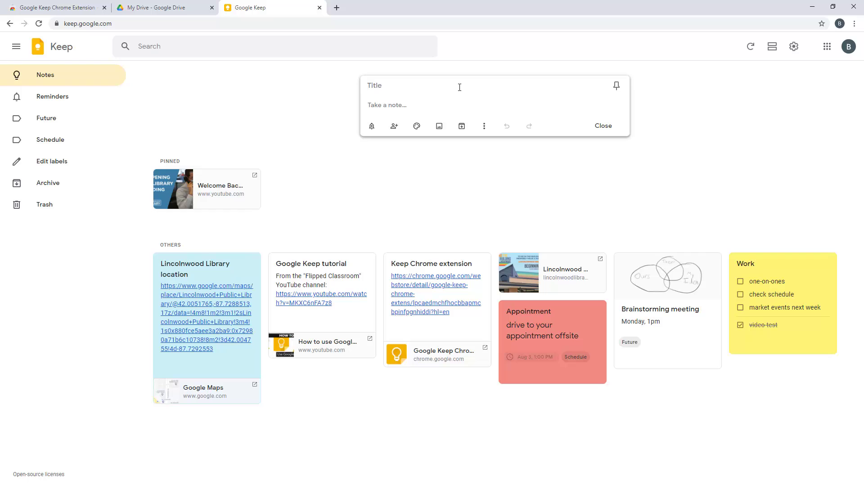
type("Edit Google D")
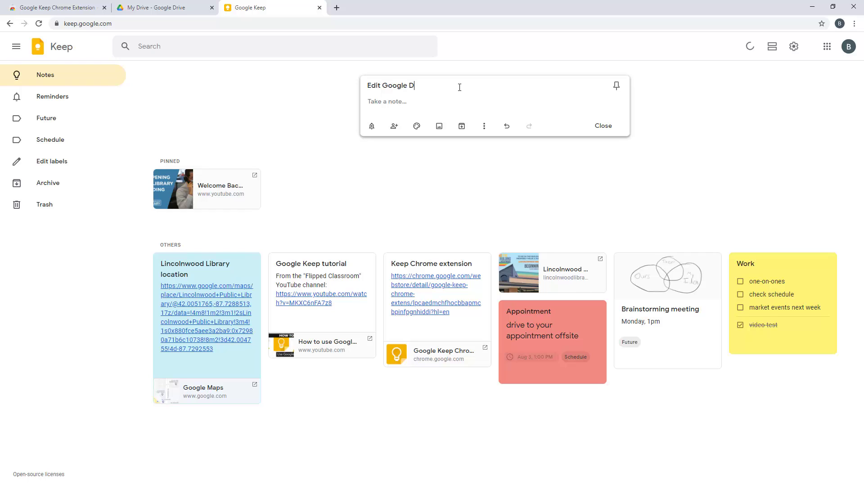
type("rive & Apps video")
left_click(458, 102)
type("-make sure to remove any mistakes!")
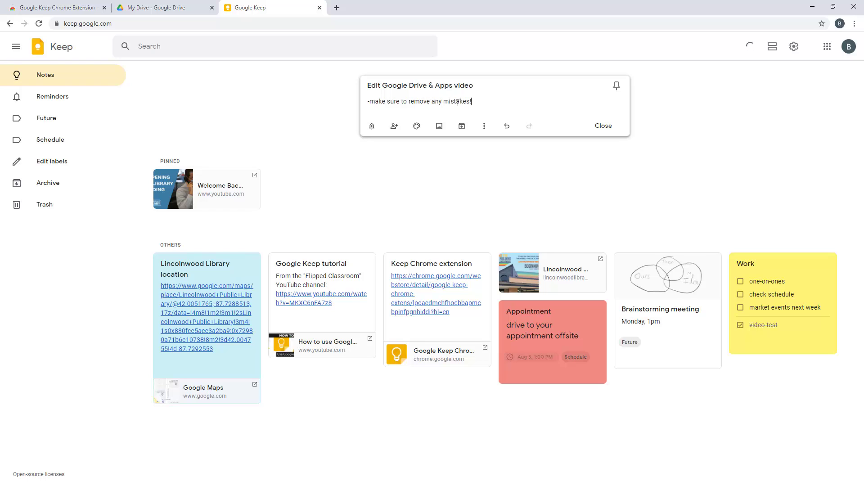
key("Return")
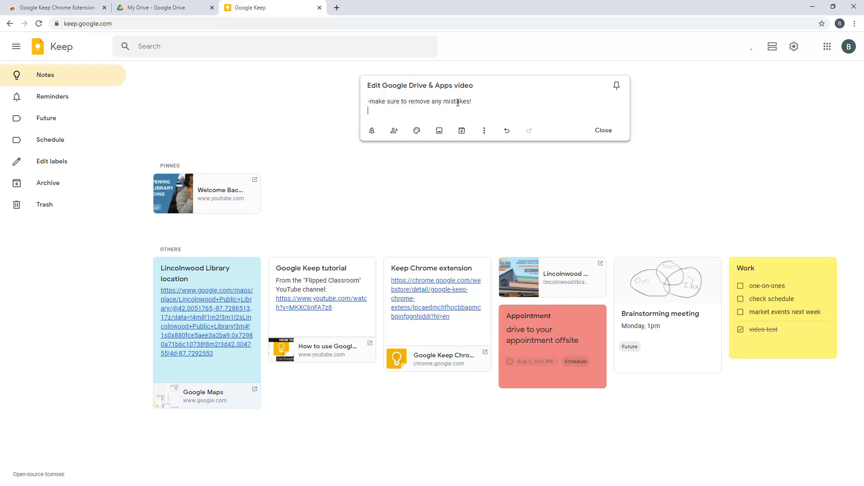
type("-compile the sections together")
left_click(602, 131)
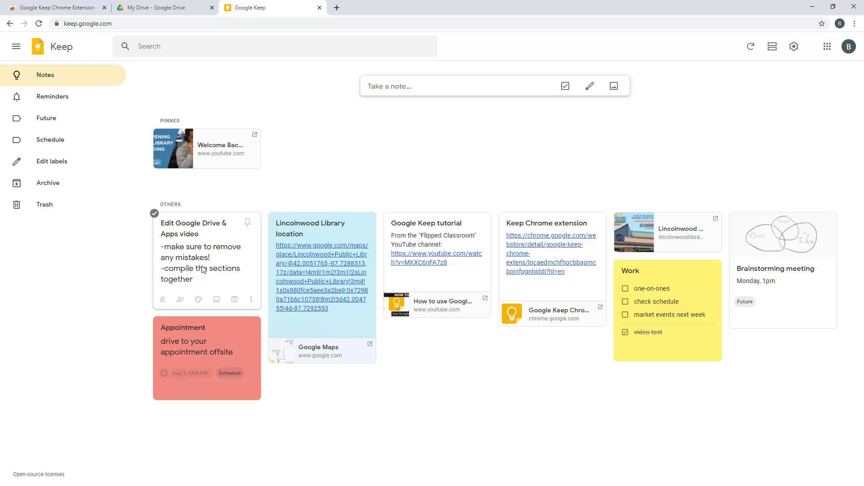
Rearrange notes, placing the Google Keep tutorial above the Lincolnwood note in list view, then grid again
left_click_drag(192, 237, 772, 261)
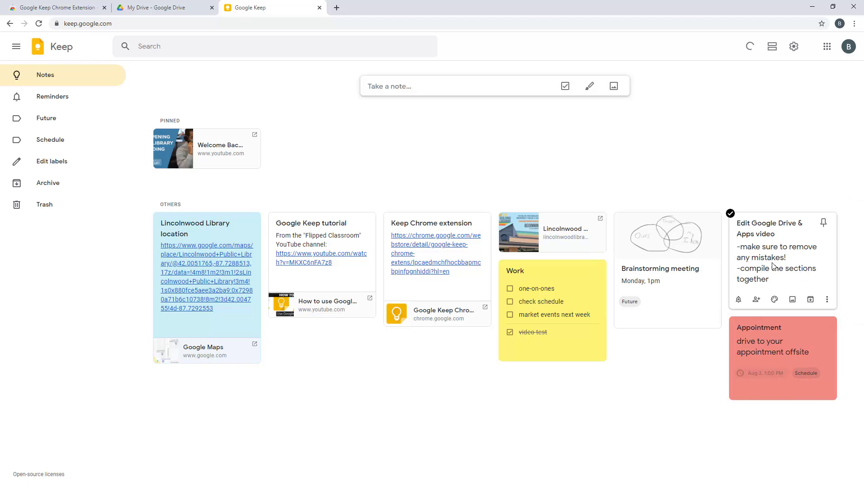
left_click(773, 49)
scroll(705, 262, "down", 7)
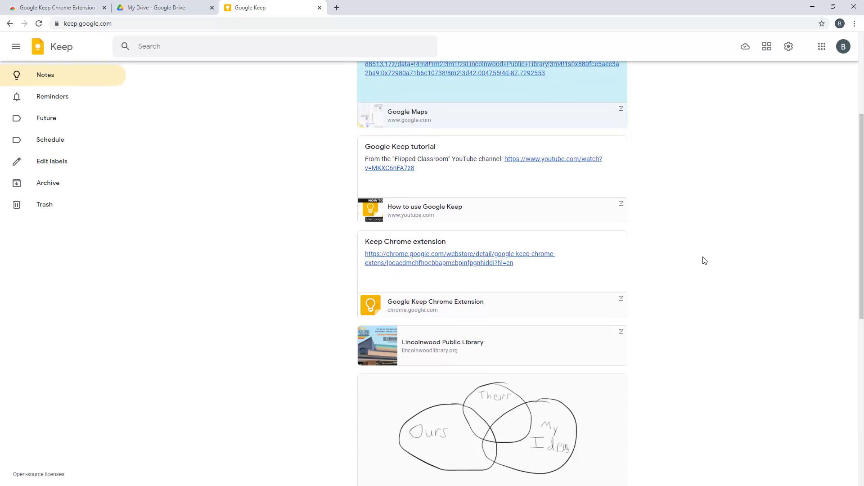
scroll(645, 272, "up", 6)
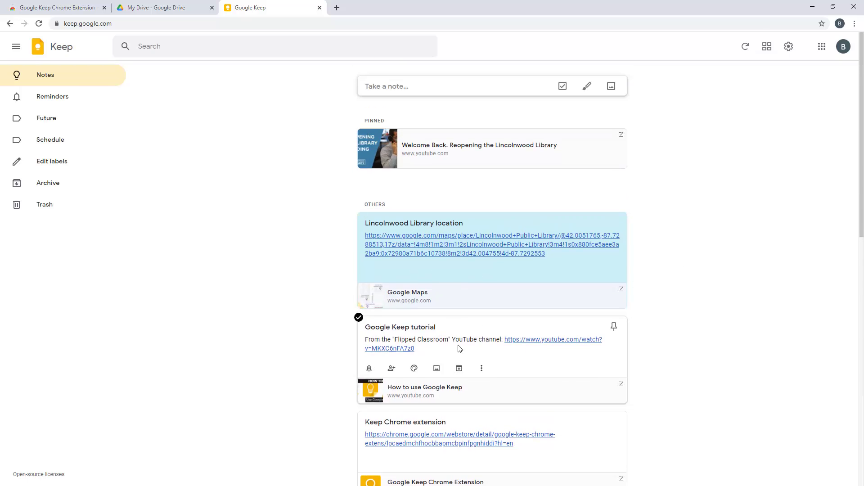
left_click_drag(456, 342, 448, 238)
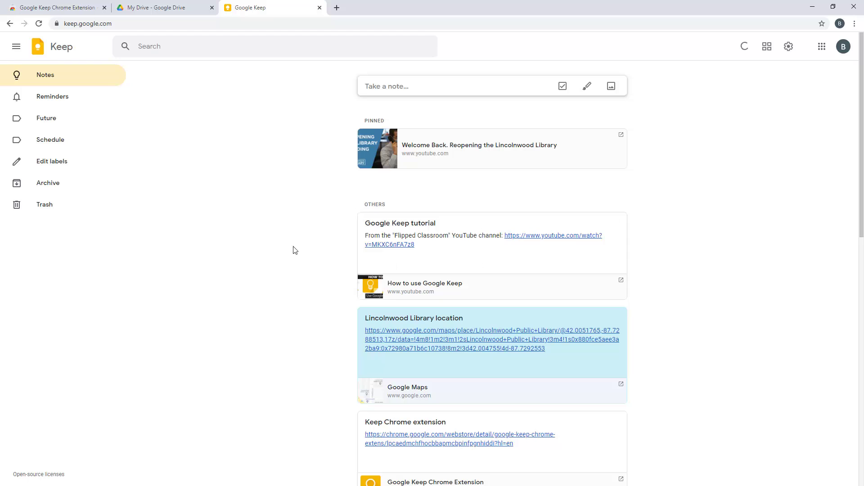
left_click(747, 51)
left_click(767, 47)
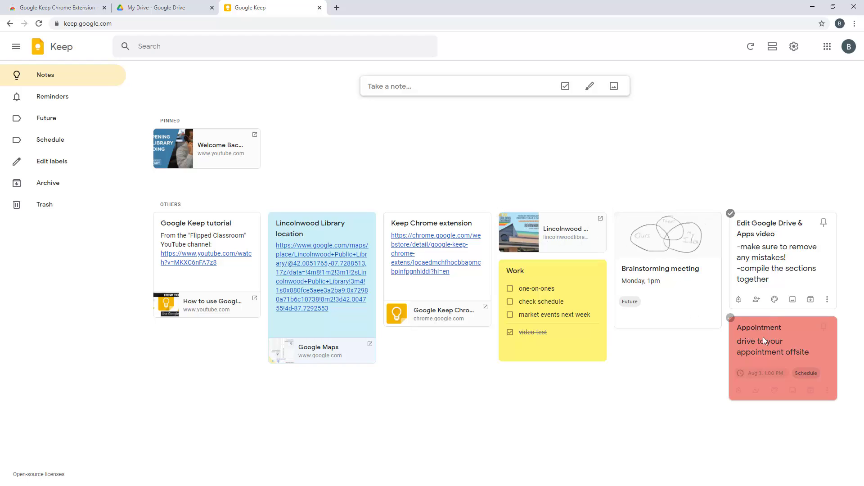
Pin the Appointment note and give it a Jan 2, 2021, 1:00 PM reminder
left_click(731, 318)
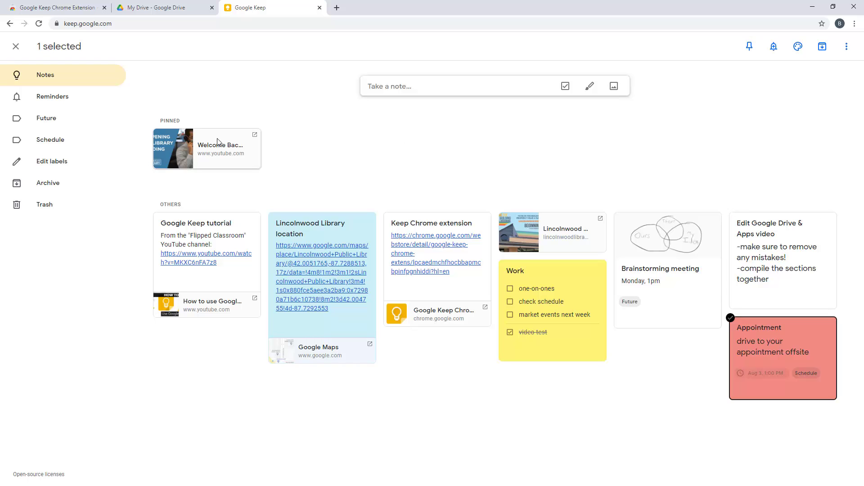
left_click(750, 46)
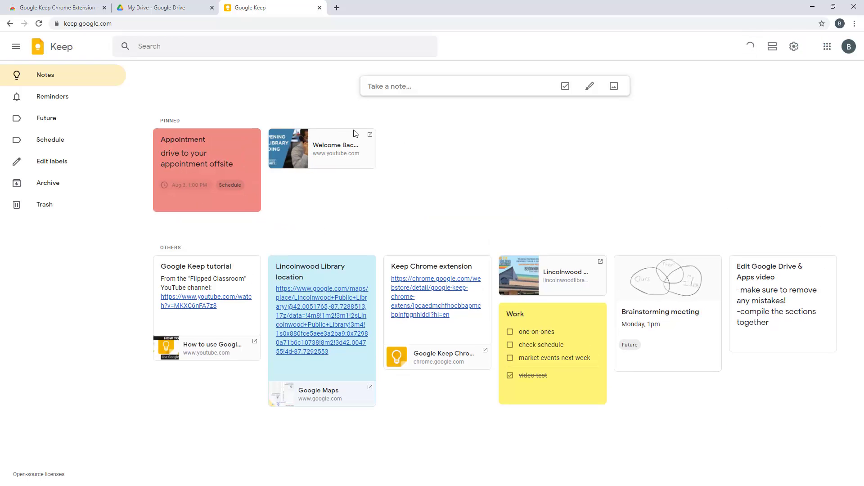
left_click(154, 129)
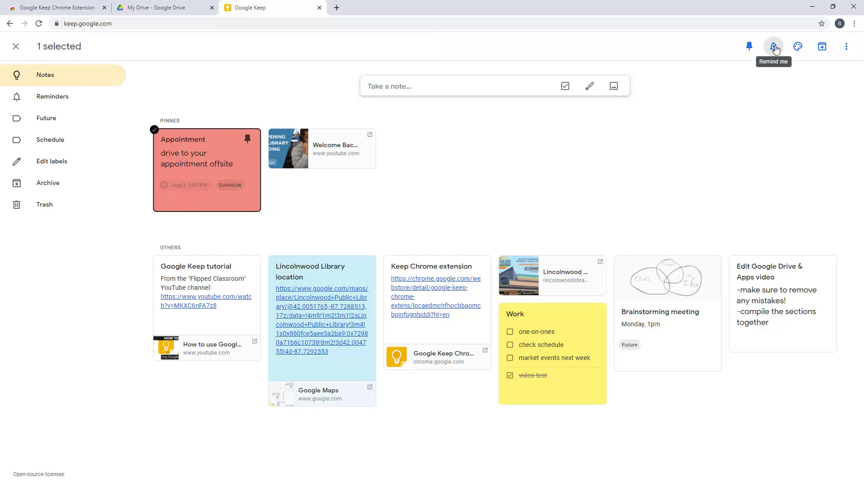
left_click(775, 47)
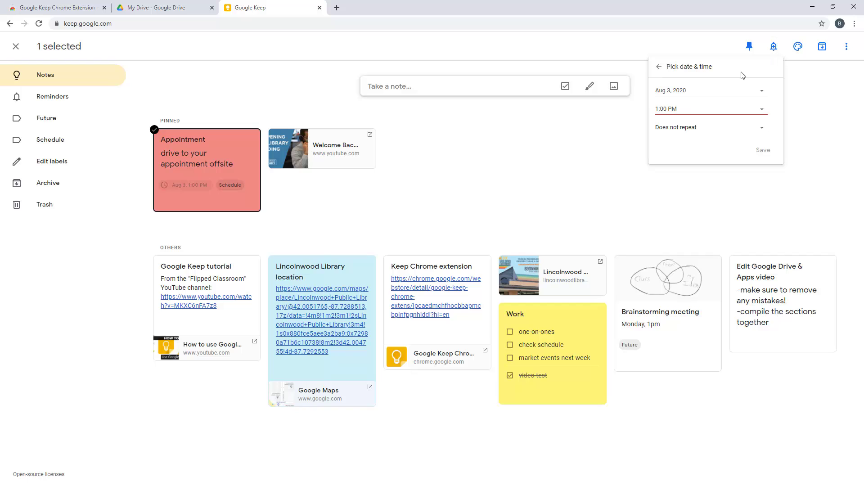
left_click(681, 91)
left_click(738, 102)
left_click(738, 102)
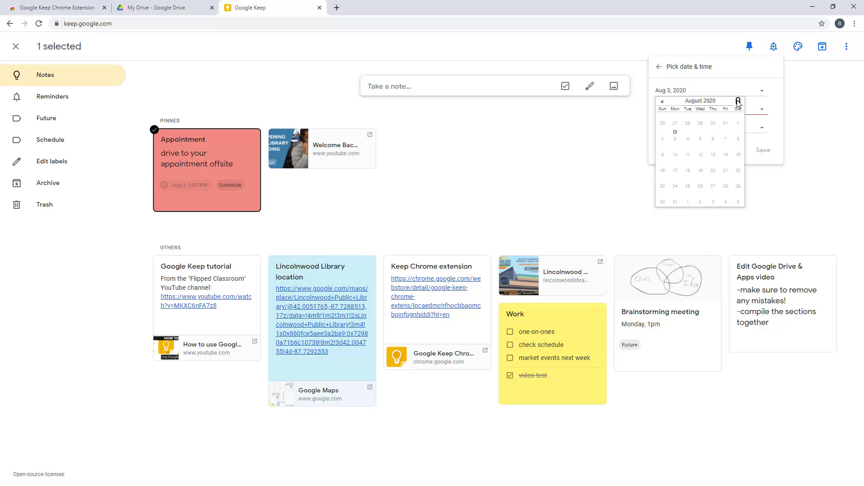
left_click(738, 102)
left_click(739, 101)
left_click(739, 102)
left_click(738, 124)
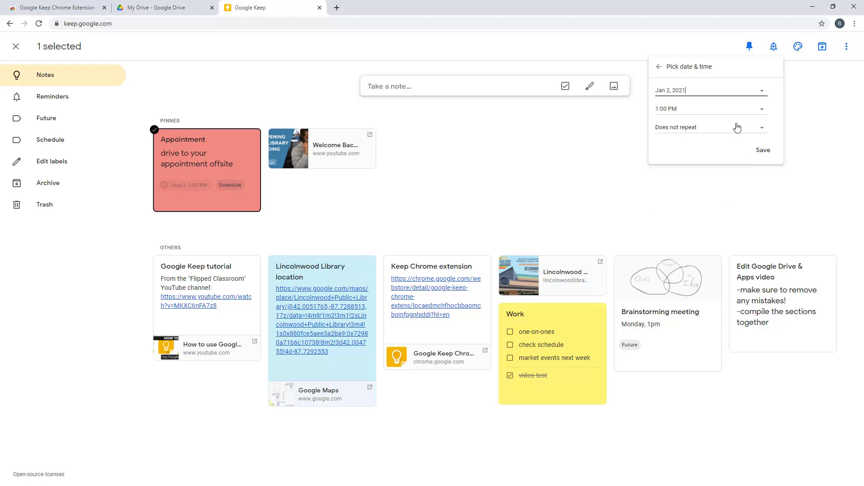
left_click(764, 150)
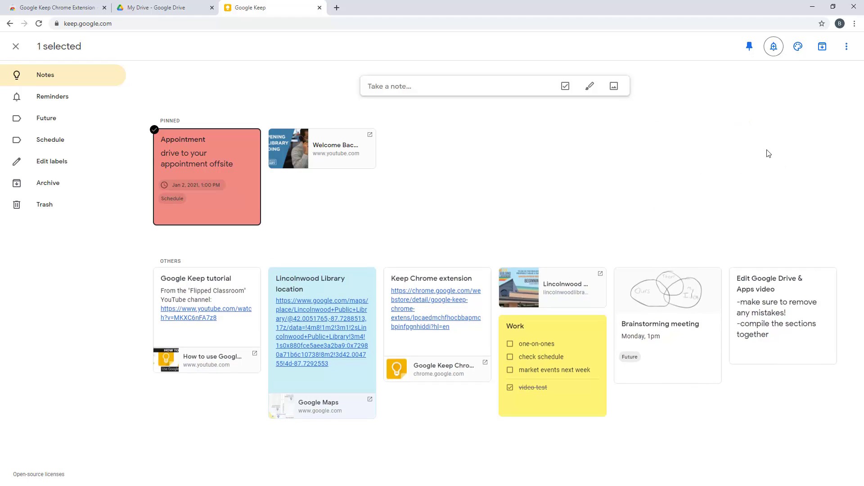
Colour the Appointment note green, then delete it
mouse_move(797, 46)
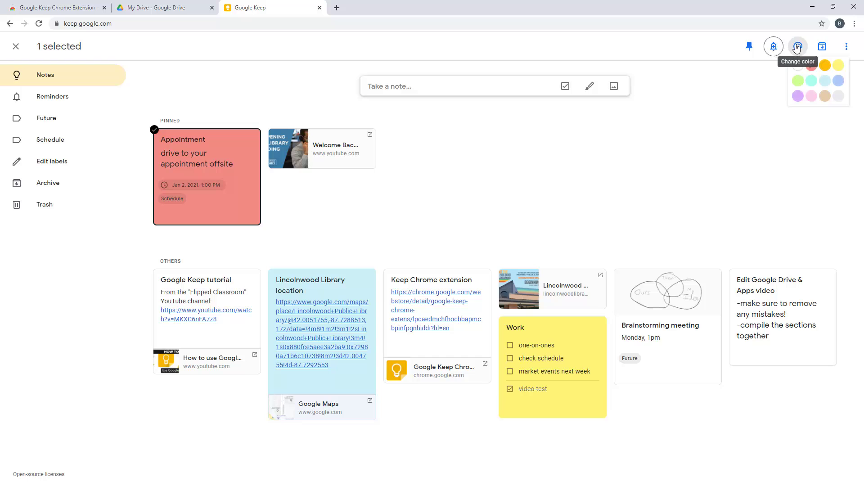
left_click(798, 80)
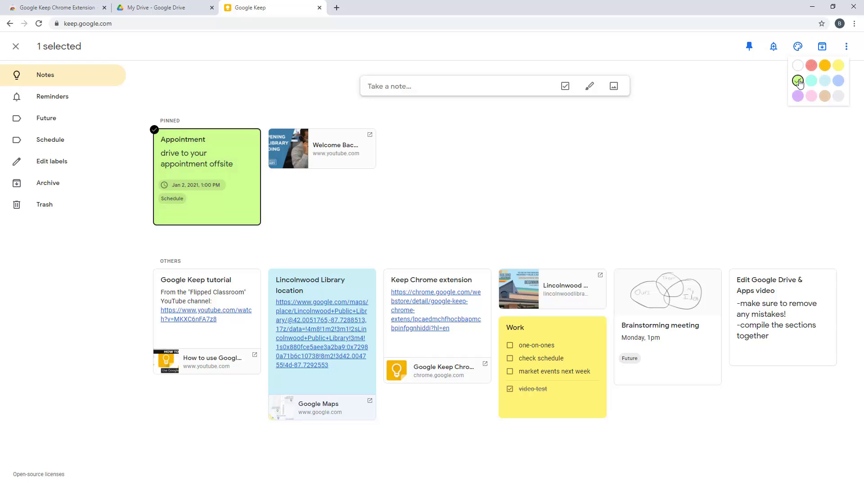
left_click(845, 50)
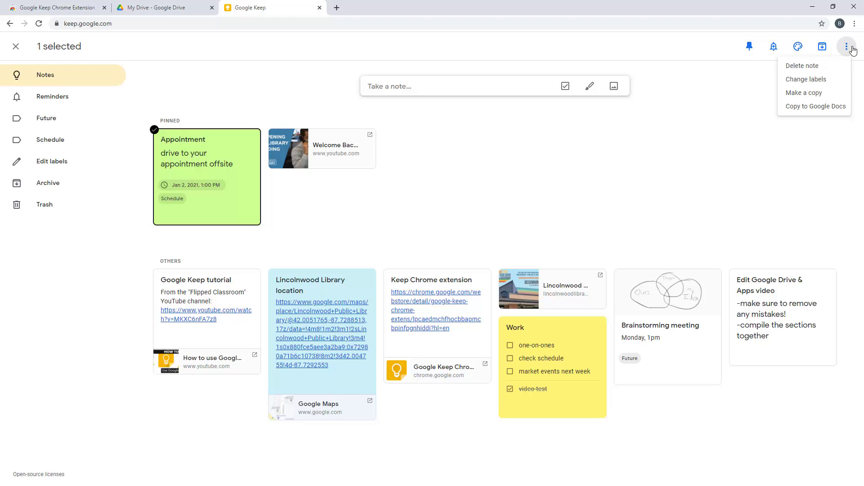
left_click(807, 69)
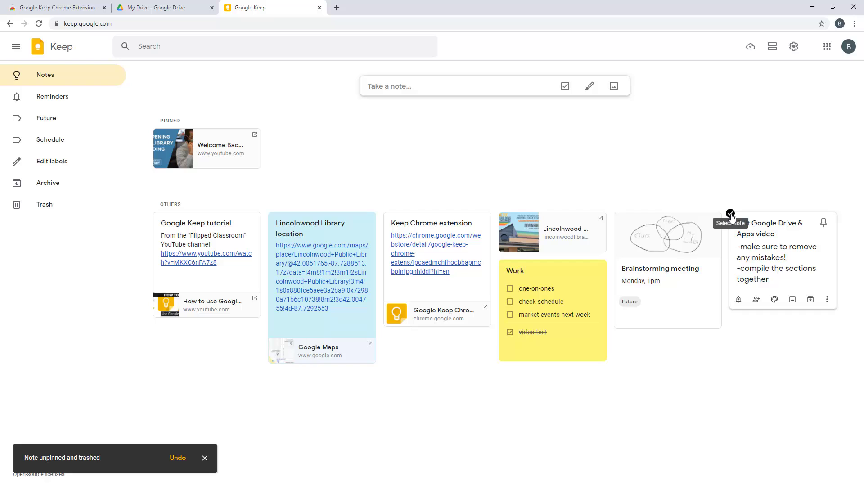
Pin the Edit Google Drive & Apps video note and unpin the Welcome Back note
left_click(730, 214)
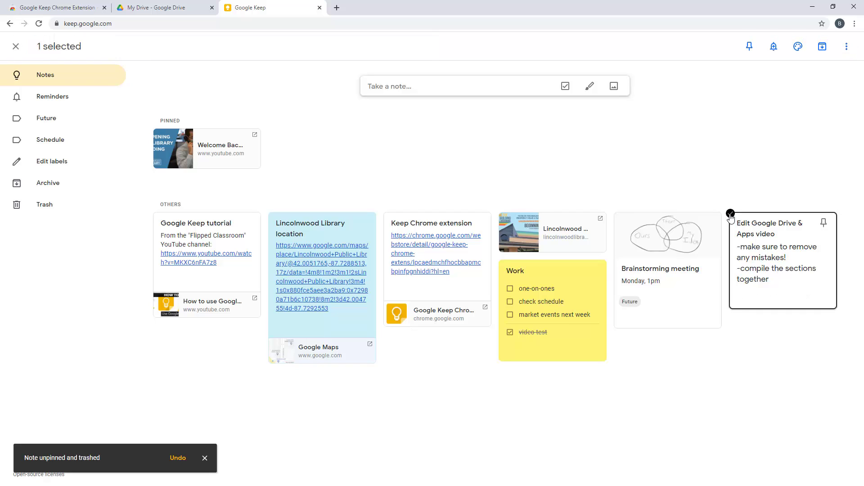
left_click(824, 223)
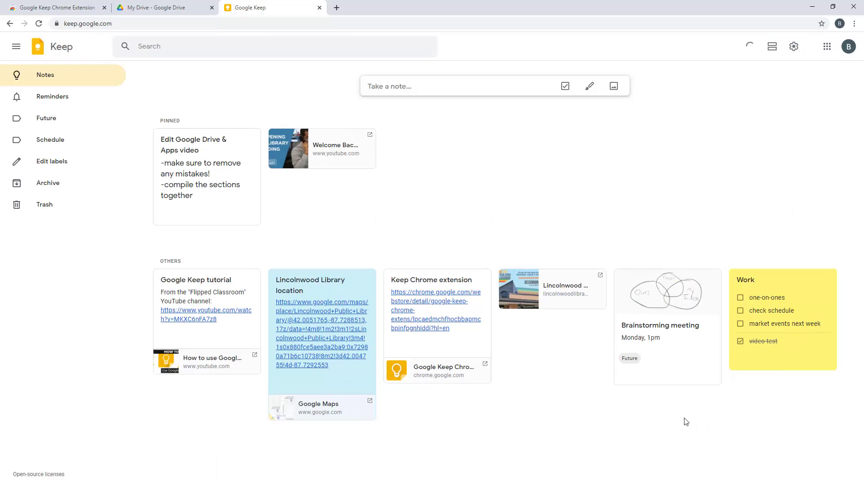
mouse_move(269, 134)
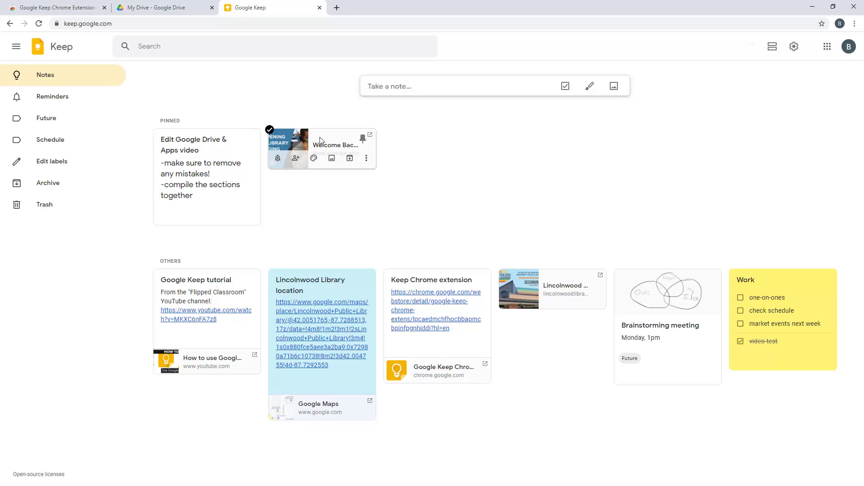
left_click(363, 140)
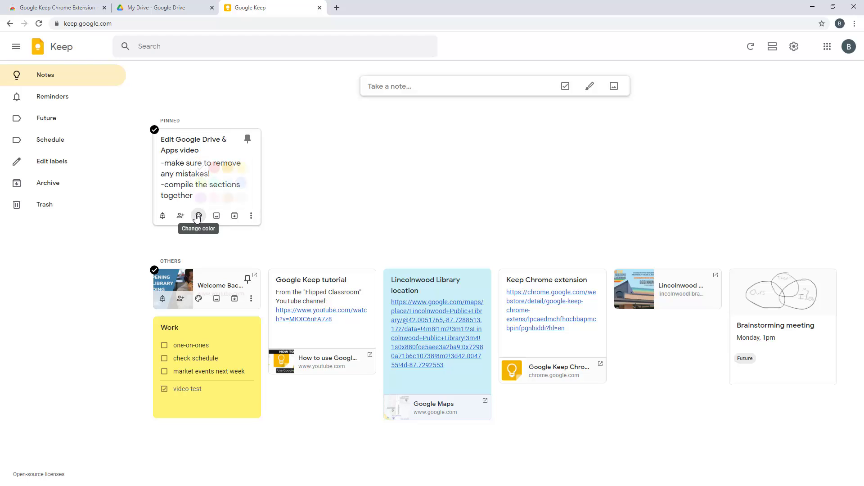
Colour the pinned Edit note light blue, trying image and more options without using them
mouse_move(198, 215)
left_click(228, 183)
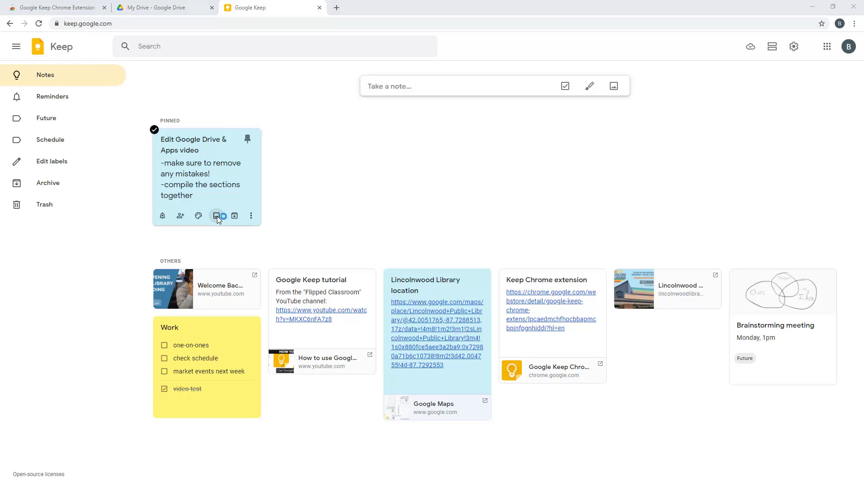
left_click(216, 218)
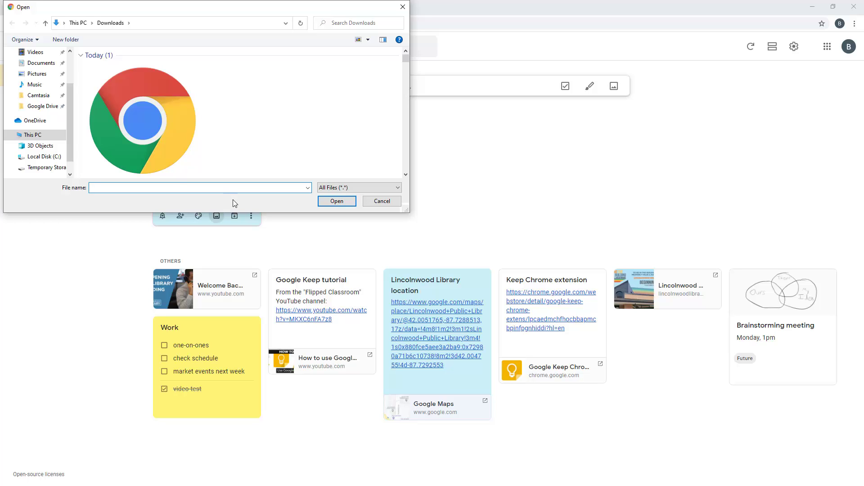
left_click(378, 201)
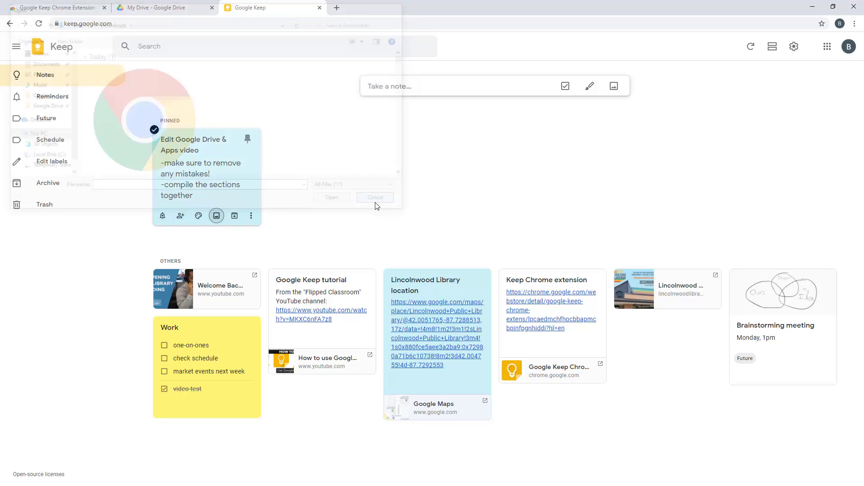
left_click(251, 217)
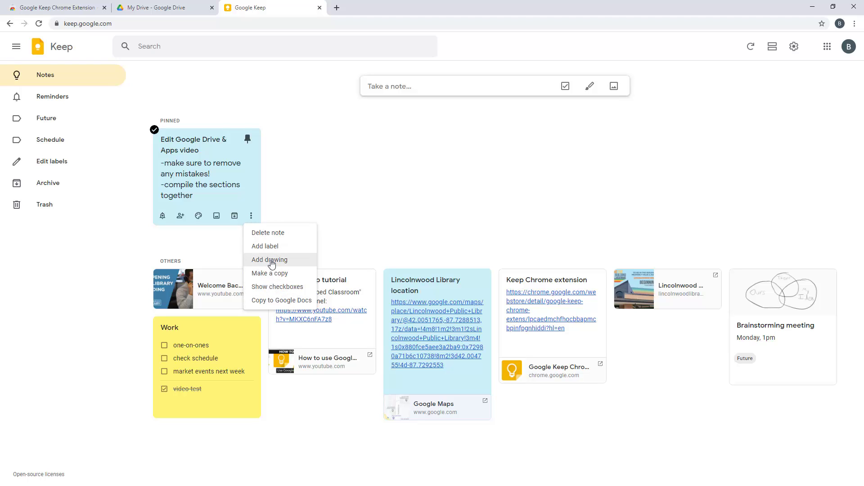
left_click(310, 183)
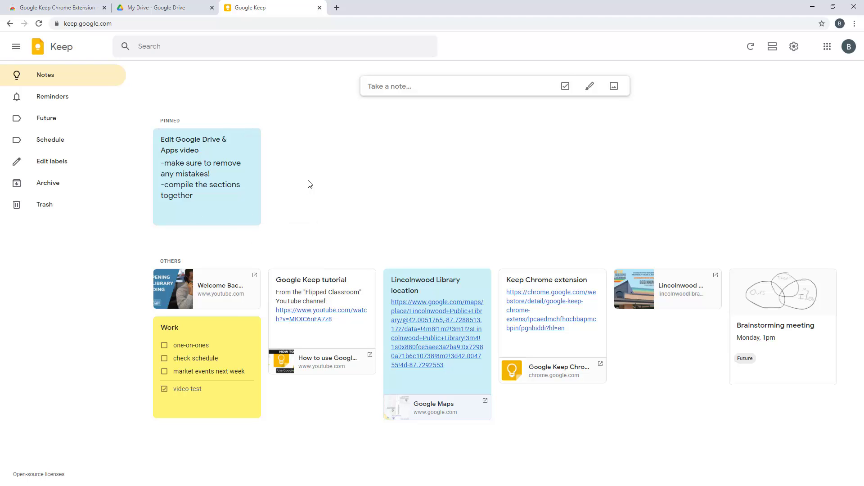
Start an 'Editing to dos' checklist with items Google Keep portion, Gmail and Calendar
left_click(566, 90)
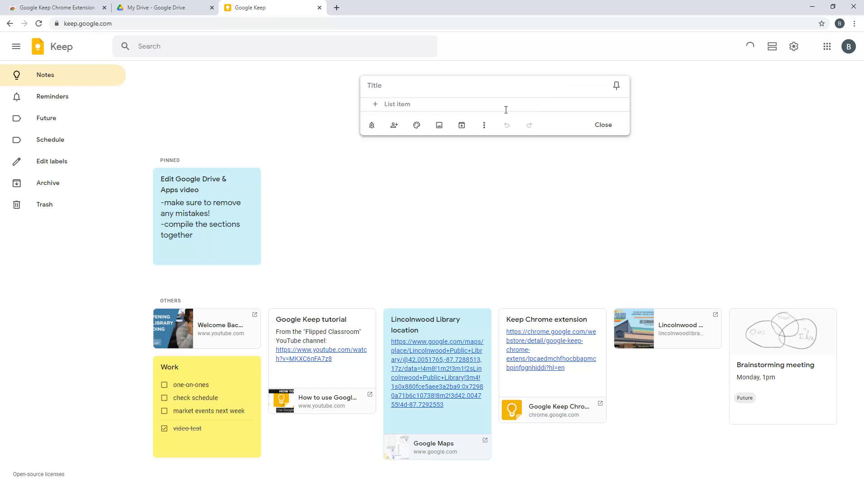
left_click(488, 87)
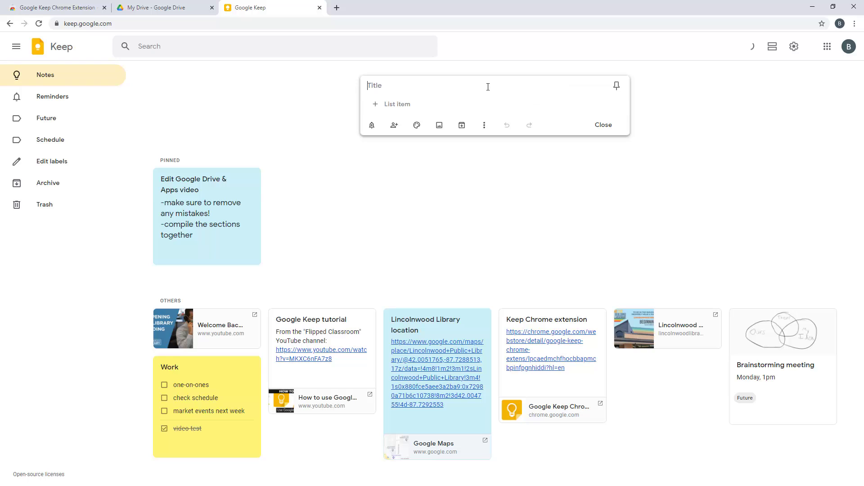
type("Editing to dos")
left_click(454, 101)
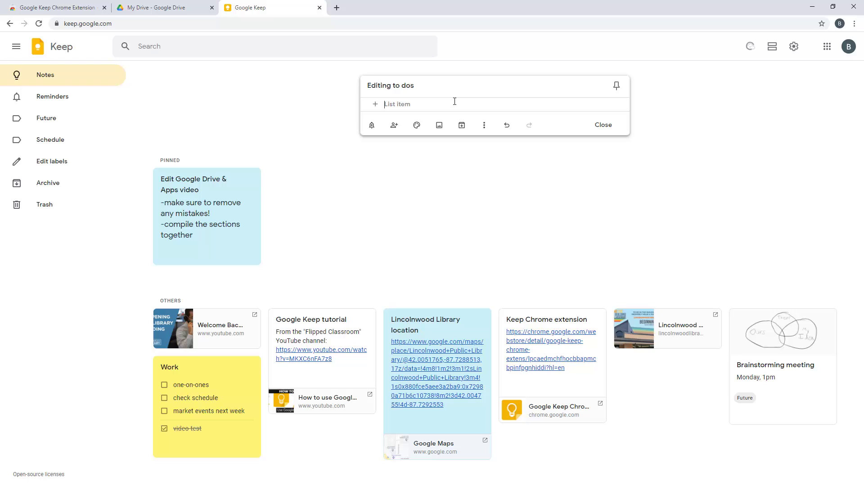
type("Google")
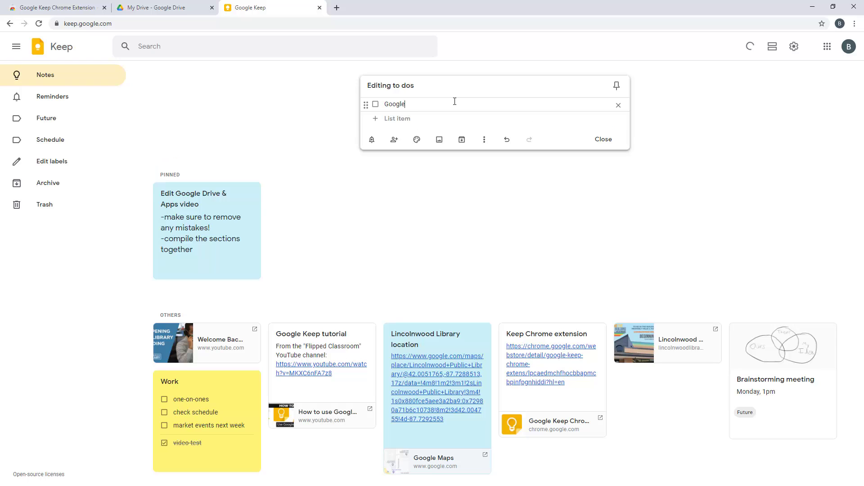
type(" Keep portion")
key("Return")
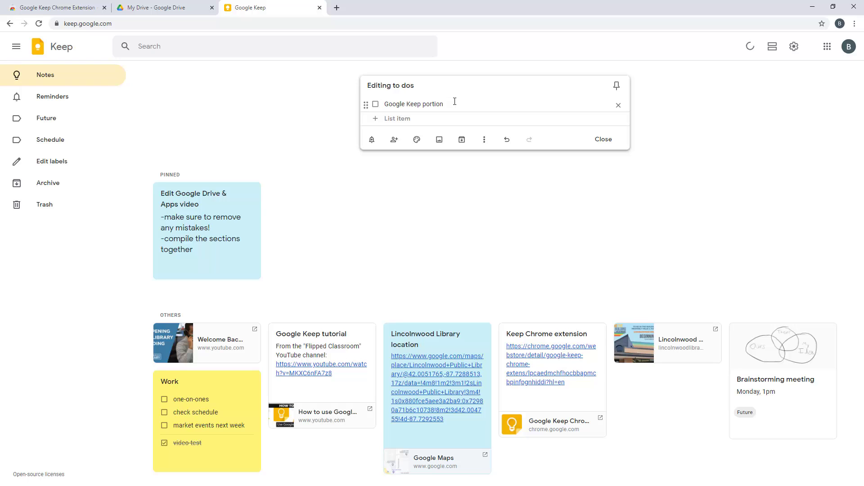
type("Gmail")
key("Return")
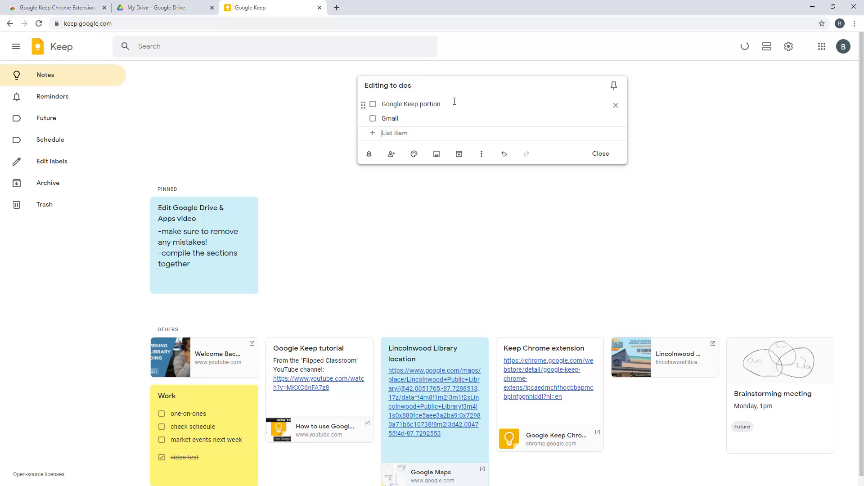
type("Calendar")
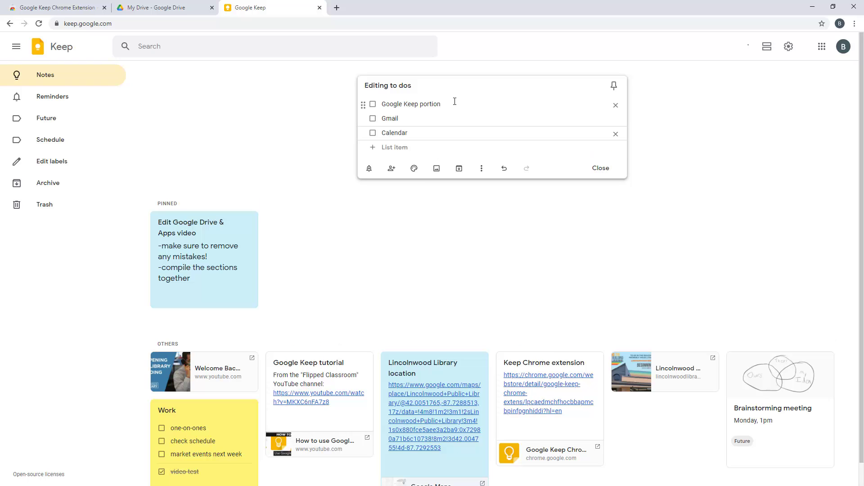
key("Return")
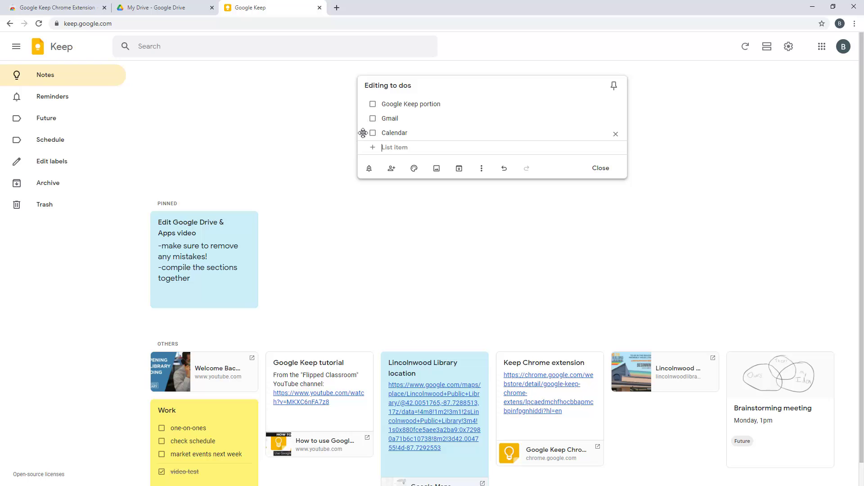
Move Calendar to the top then delete it, check off Gmail, and close the list
left_click_drag(363, 134, 362, 103)
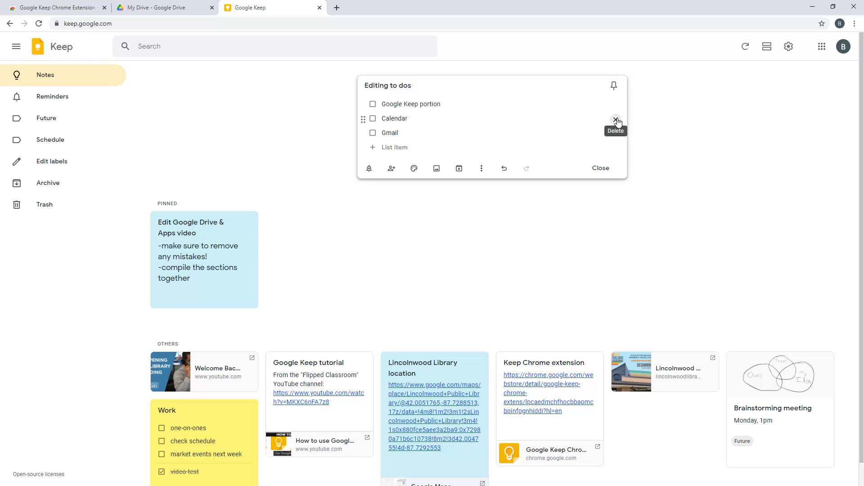
left_click(616, 120)
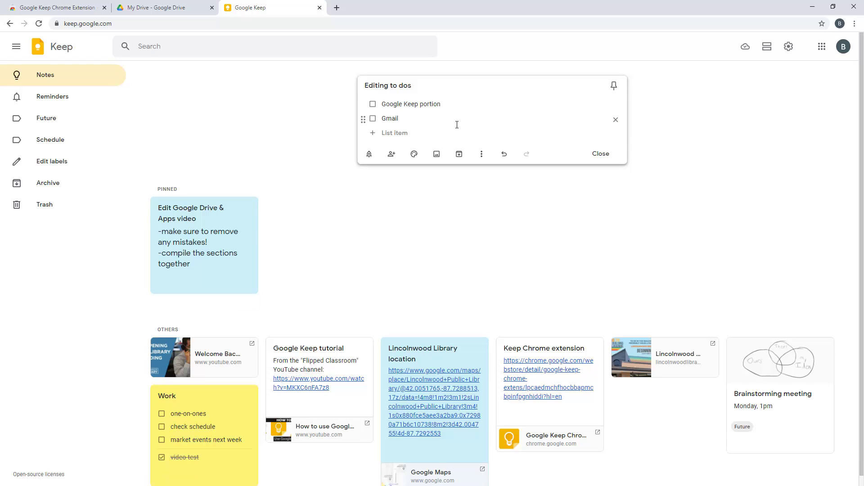
left_click(372, 120)
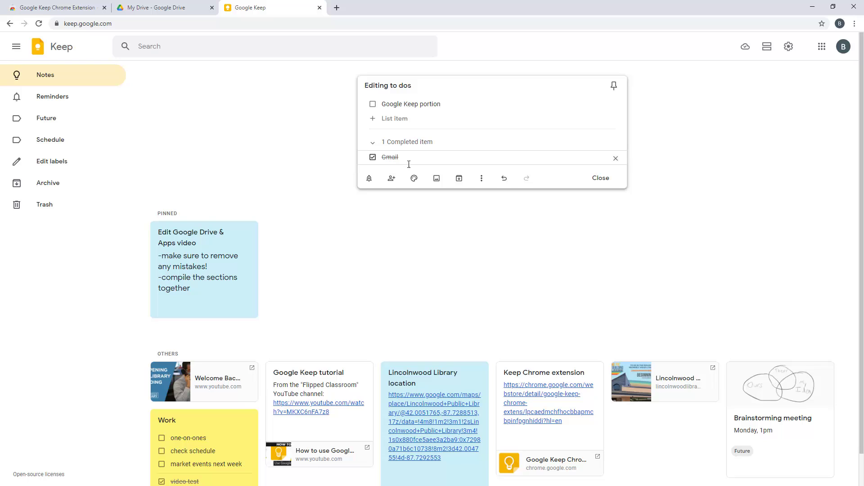
left_click(373, 143)
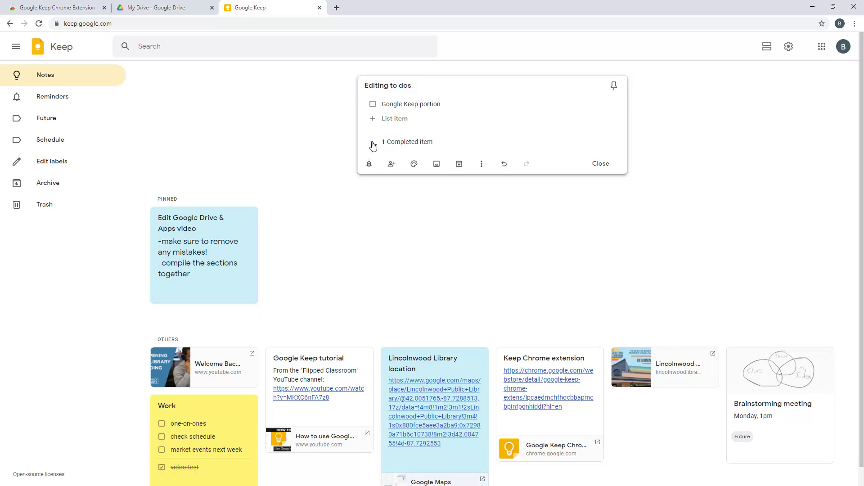
left_click(373, 144)
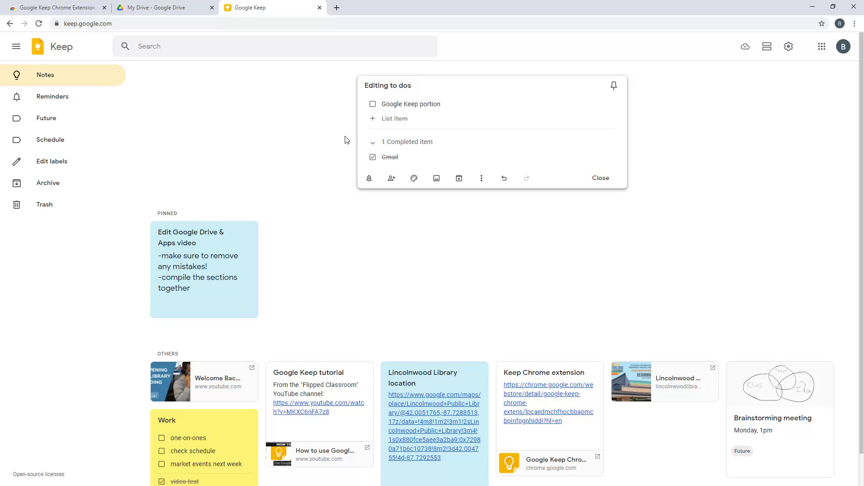
left_click(373, 143)
left_click(369, 144)
left_click(594, 180)
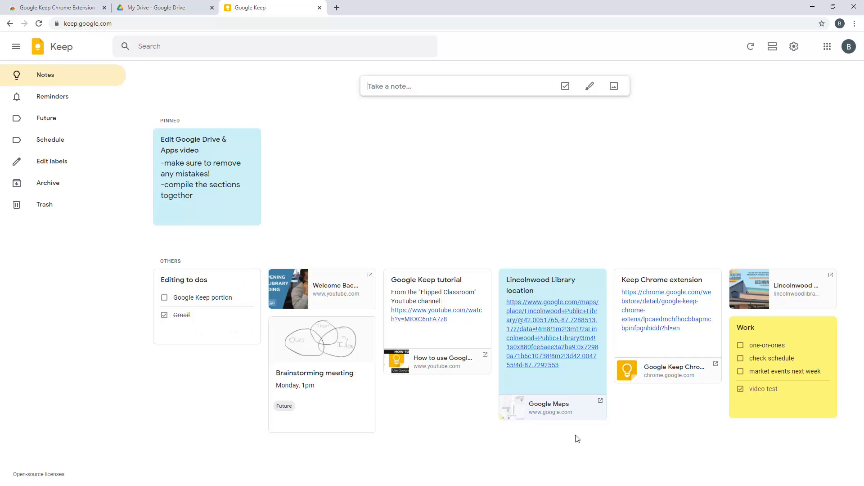
Start a new drawing note and handwrite 'Hello!' on the canvas
left_click(590, 86)
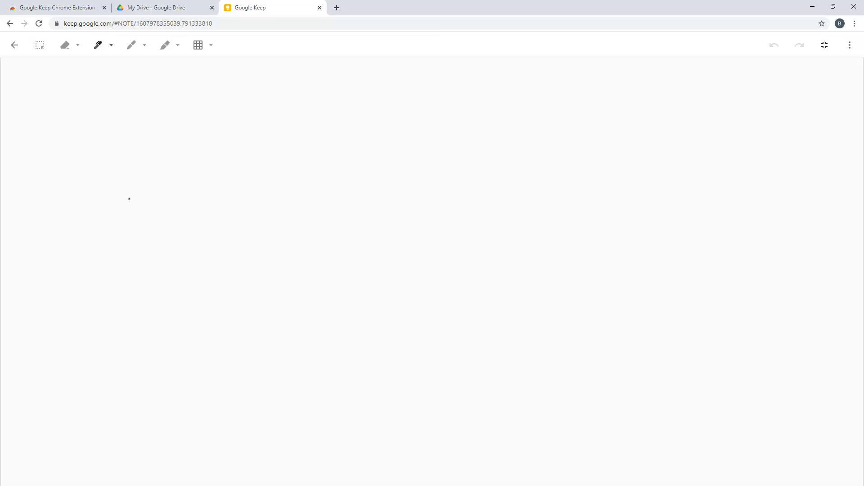
mouse_move(130, 199)
left_mouse_down()
mouse_move(130, 133)
mouse_move(171, 276)
left_mouse_up()
mouse_move(126, 214)
left_mouse_down()
mouse_move(190, 216)
mouse_move(199, 232)
mouse_move(295, 285)
left_mouse_up()
left_click_drag(322, 147, 331, 335)
left_click_drag(376, 164, 376, 346)
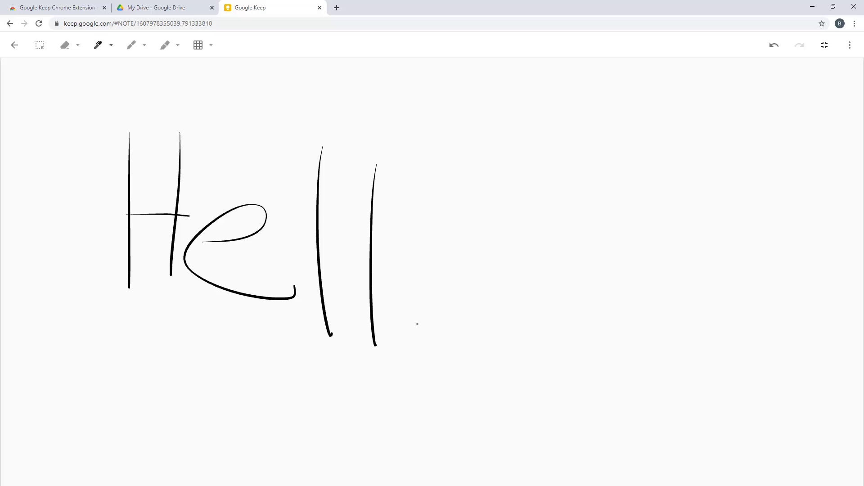
mouse_move(428, 256)
left_mouse_down()
mouse_move(423, 360)
mouse_move(398, 251)
left_mouse_up()
left_click_drag(498, 100, 514, 297)
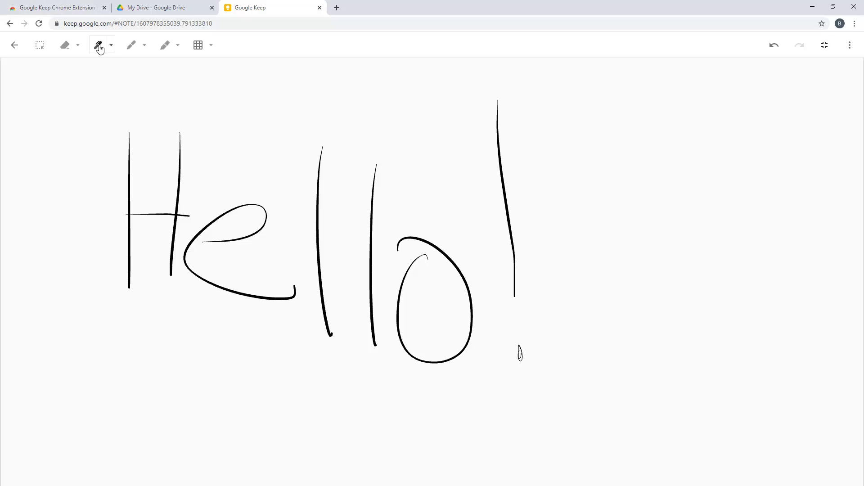
Look through the marker, highlighter, background grid and extra options, keeping no grid, then leave the editor
left_click(135, 46)
left_click(144, 46)
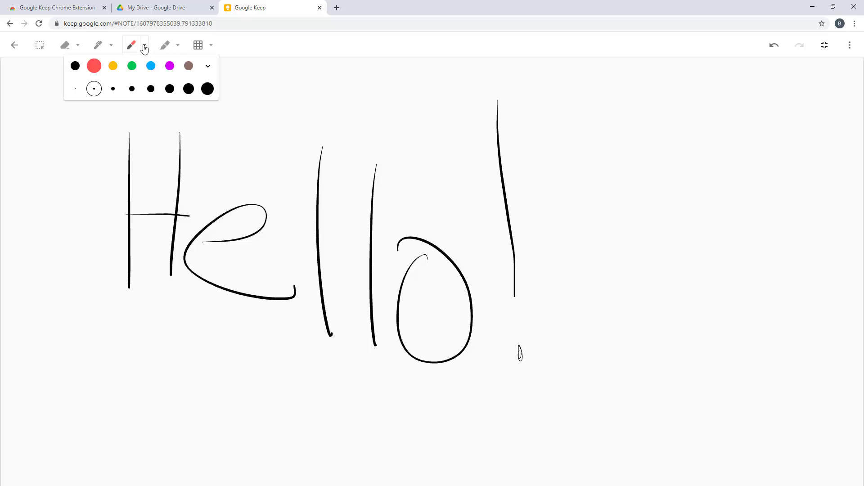
left_click(174, 47)
left_click(178, 47)
left_click(212, 47)
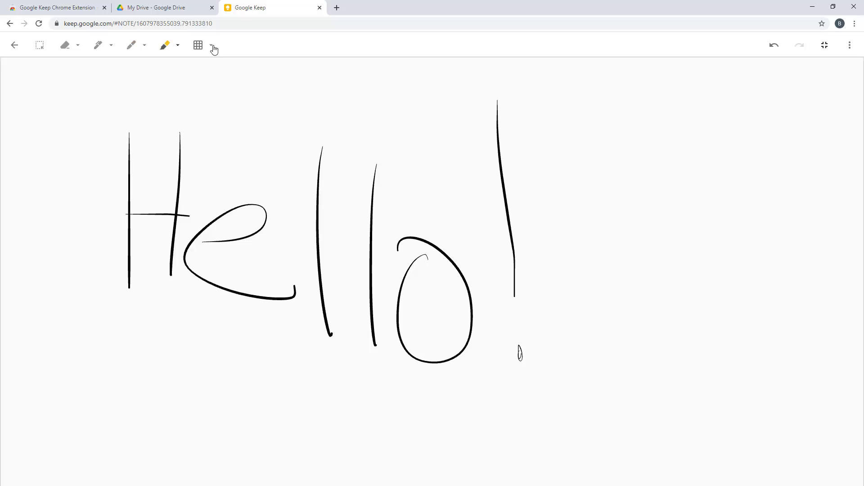
left_click(212, 47)
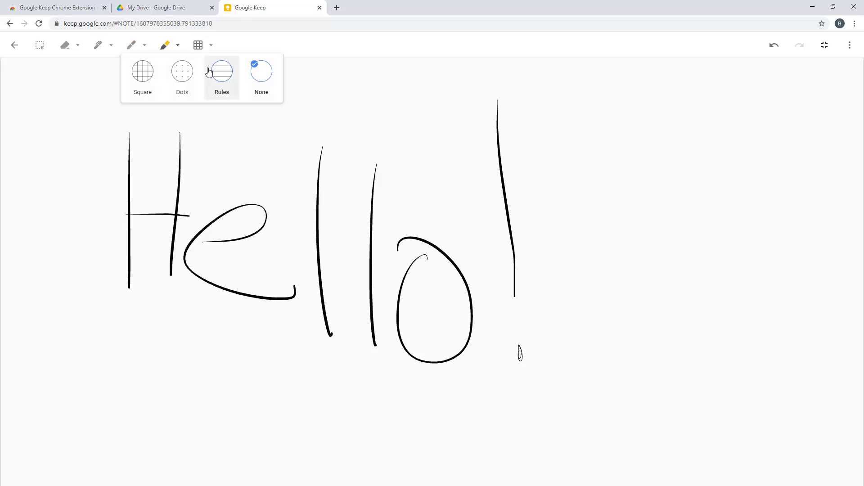
left_click(323, 45)
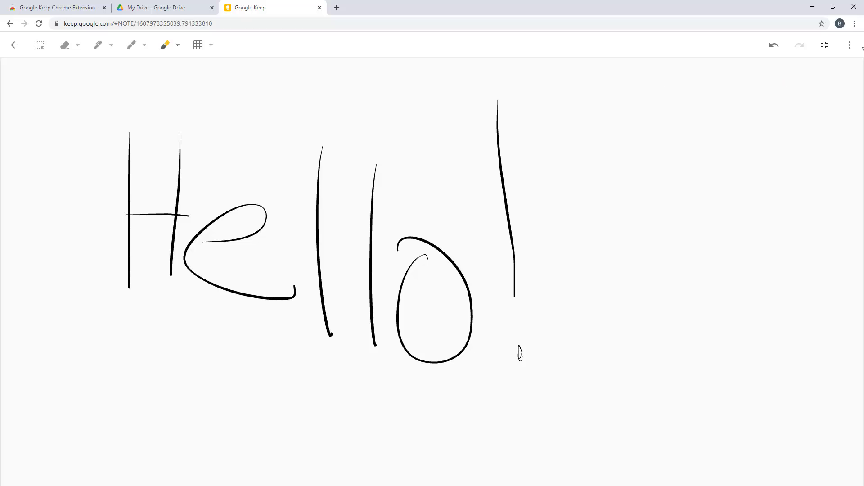
left_click(851, 51)
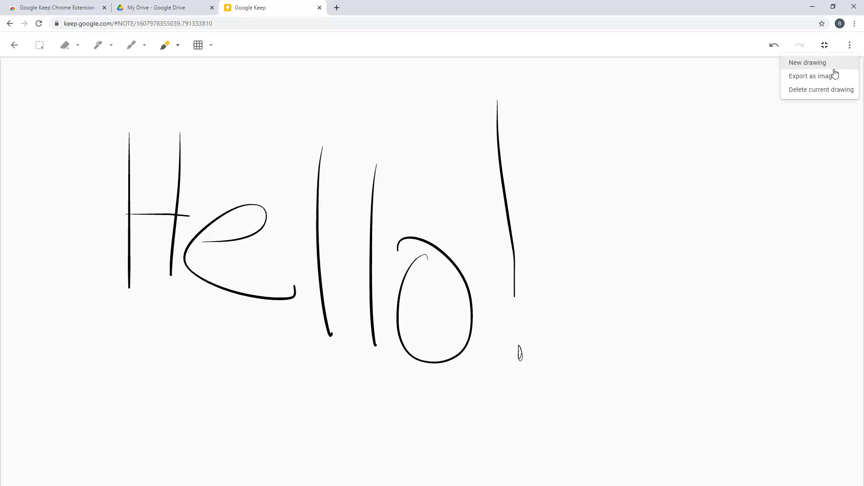
left_click(682, 54)
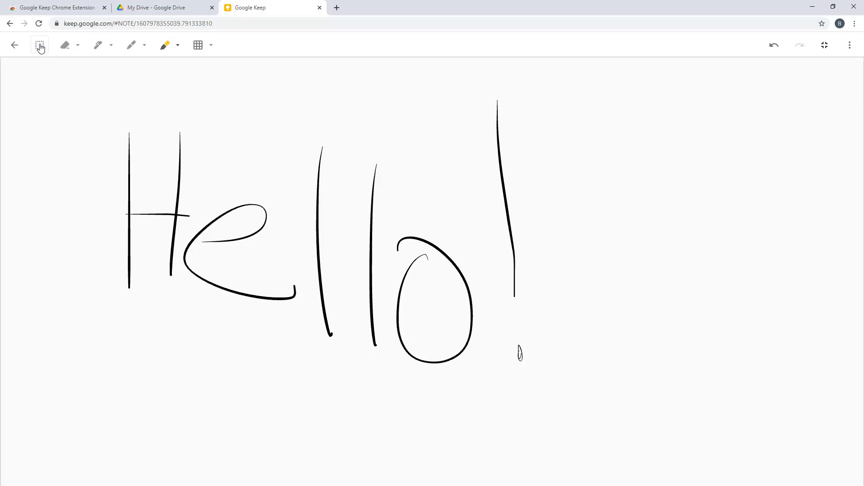
left_click(15, 45)
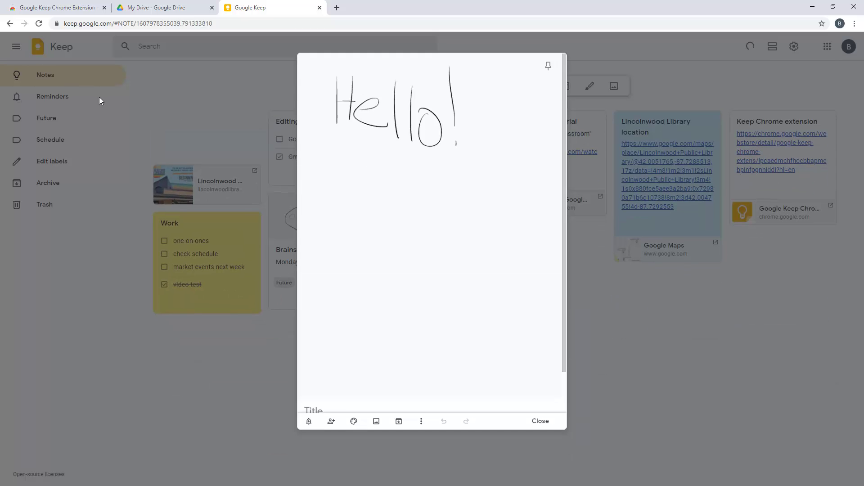
Title the note 'Test note' with body text 'Of a drawing' and close it
scroll(345, 360, "down", 1)
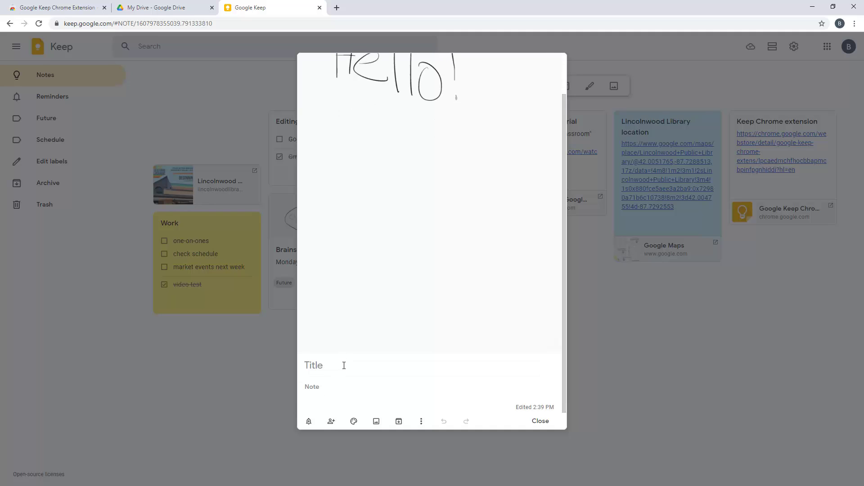
left_click(344, 365)
type("Test note")
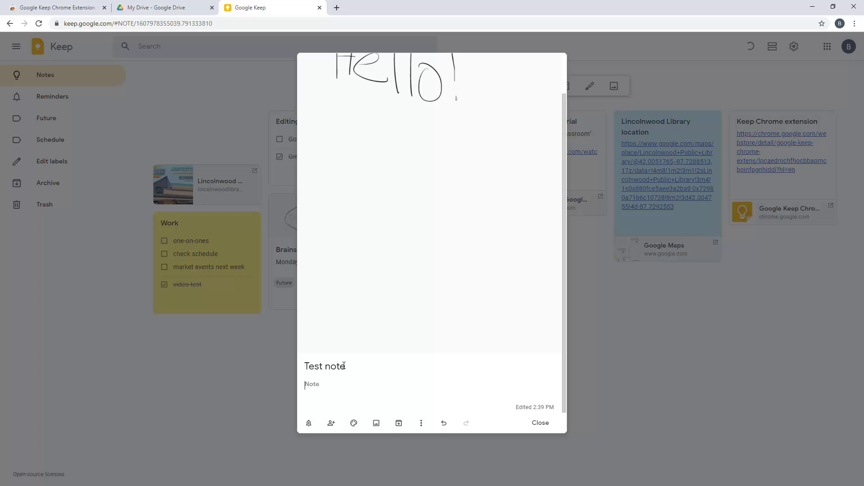
key("Return")
type("Of a drawing.")
left_click(540, 423)
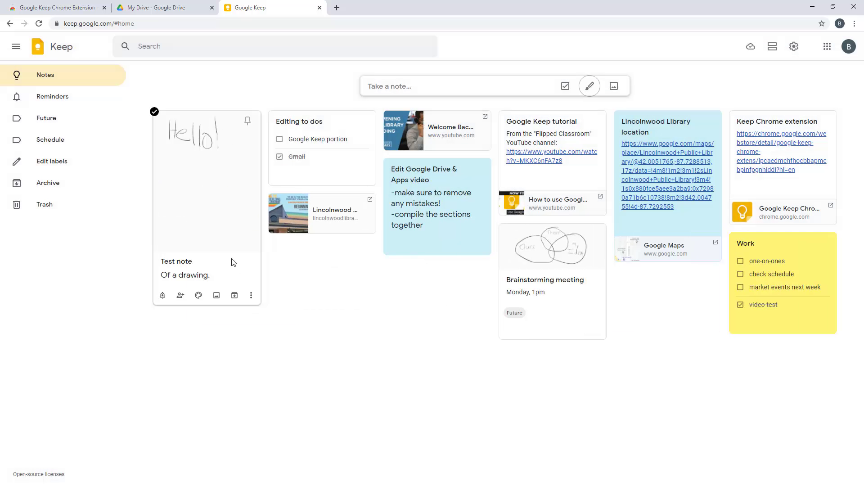
Delete the Test note, then start an image note and cancel the file picker
left_click(251, 297)
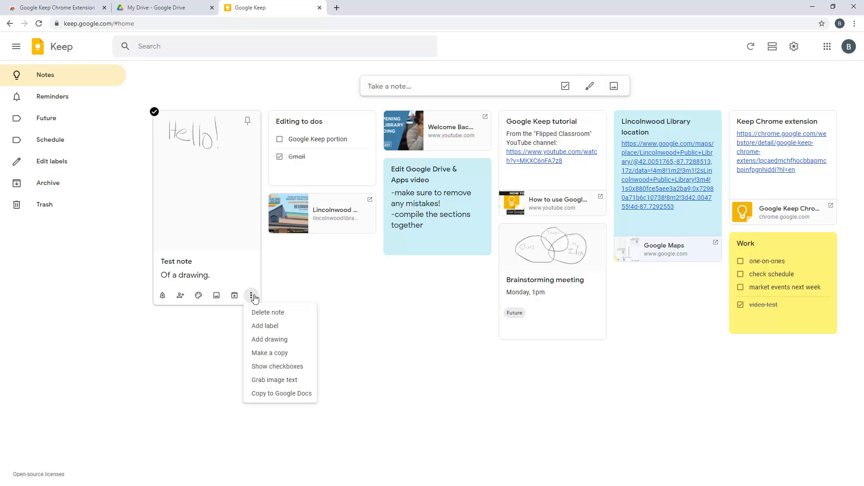
left_click(276, 312)
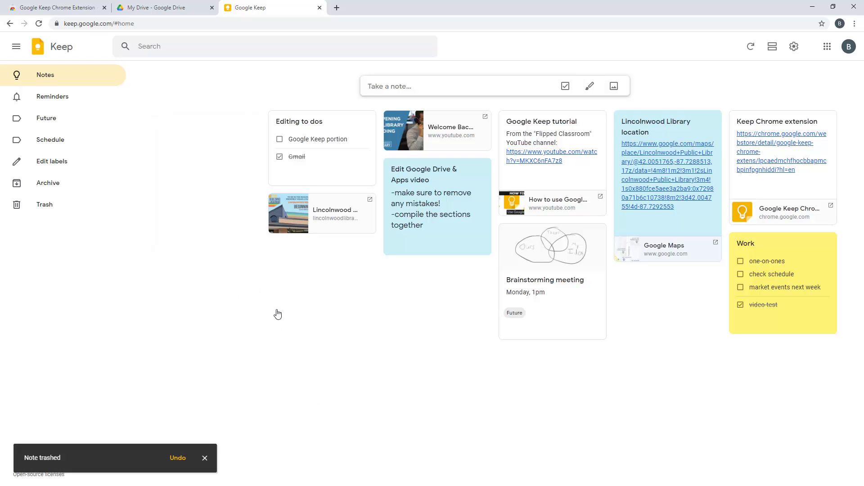
left_click(614, 86)
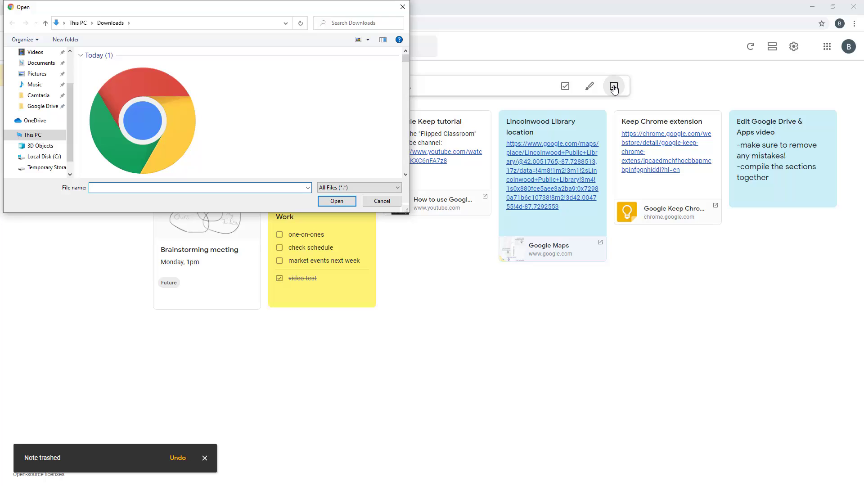
left_click(377, 203)
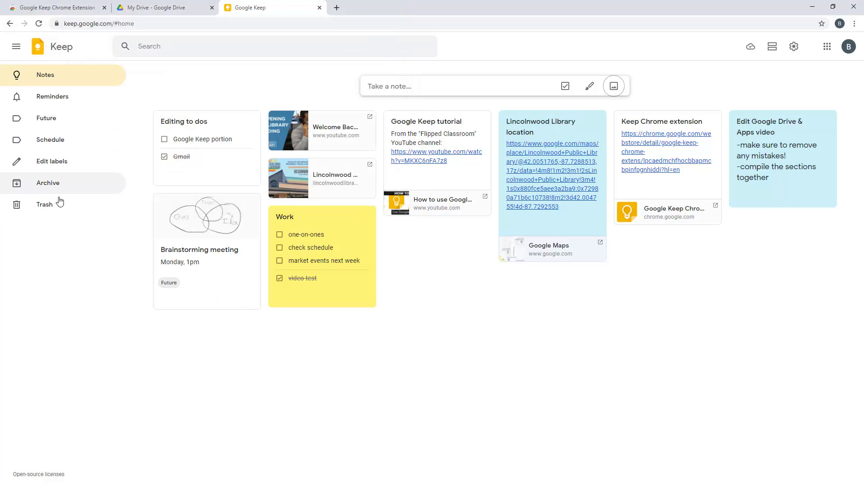
Browse Reminders, Future and Schedule, open and close Edit labels twice, view Archive, then Trash
left_click(58, 100)
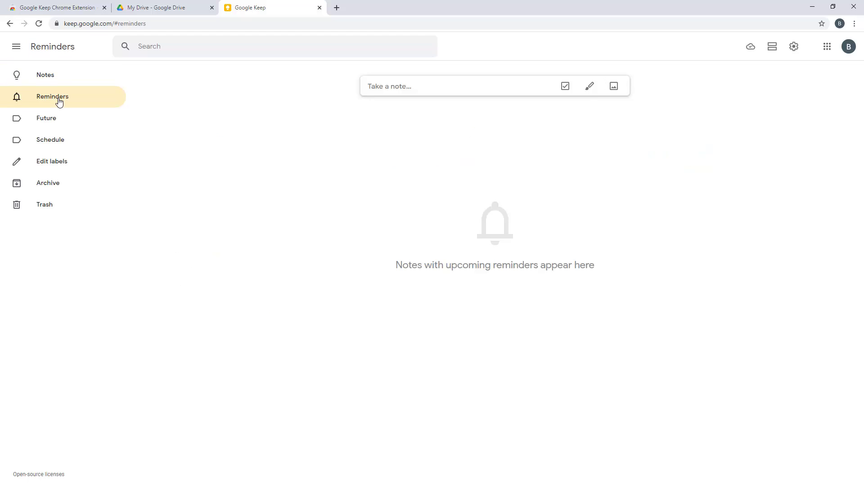
left_click(56, 121)
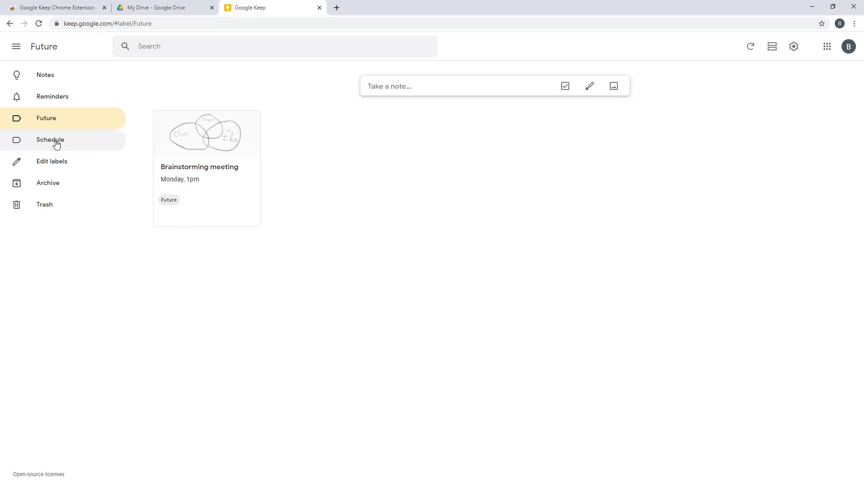
left_click(57, 144)
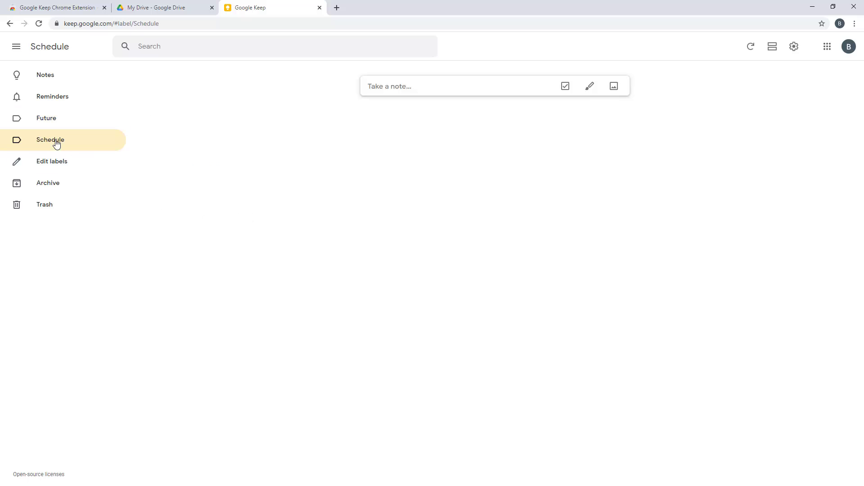
left_click(64, 167)
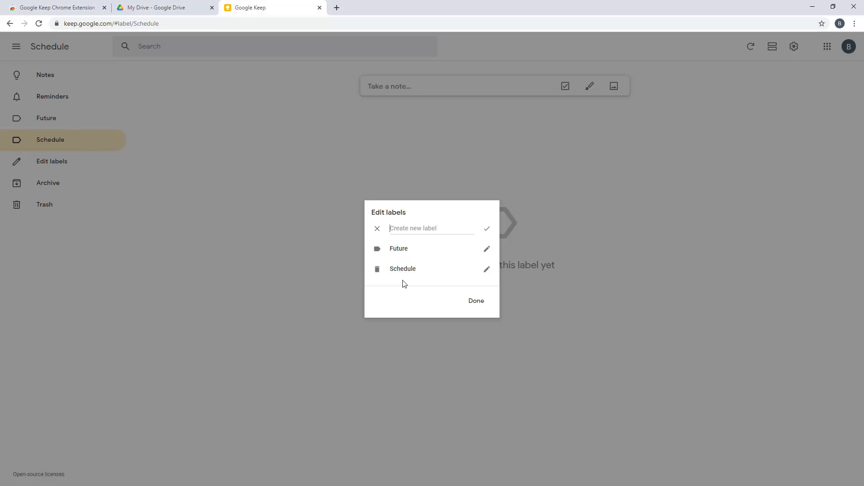
left_click(478, 305)
left_click(62, 168)
left_click(477, 302)
left_click(53, 186)
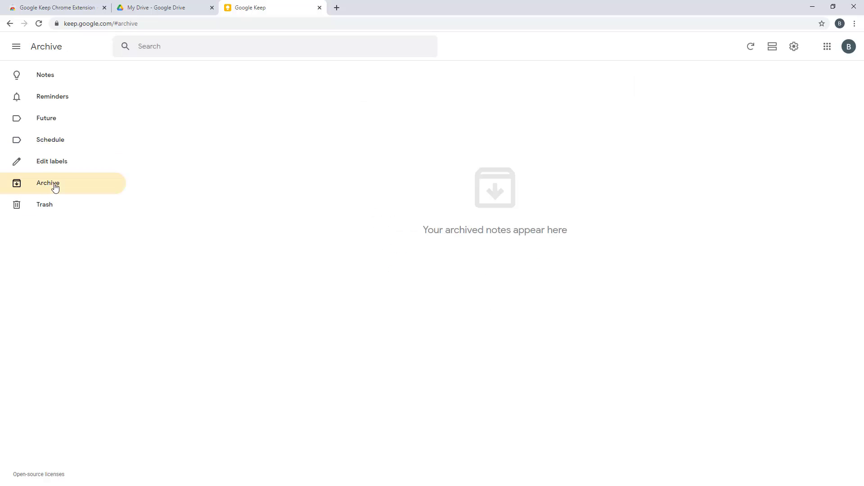
left_click(74, 208)
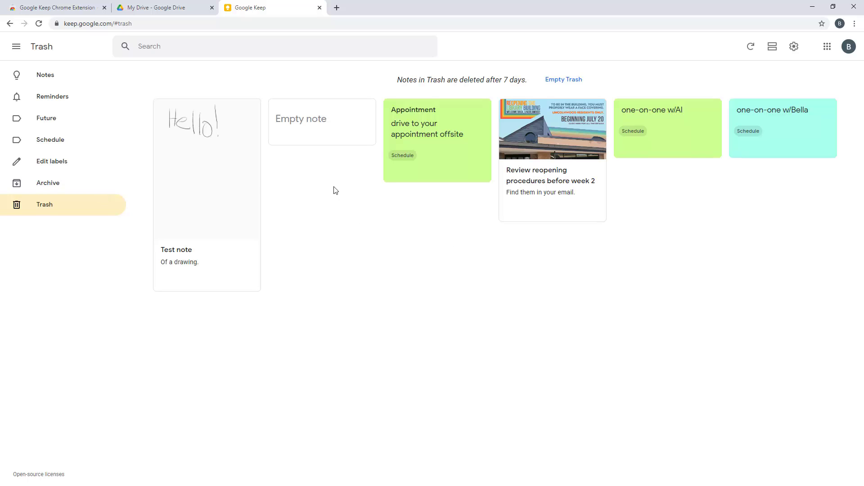
Empty the Trash, confirming permanent deletion, and go back to the Notes grid
left_click(562, 80)
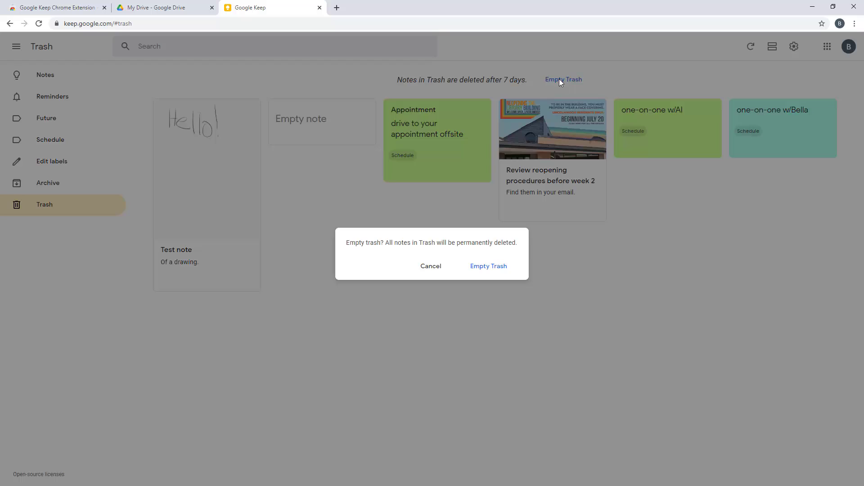
left_click(477, 269)
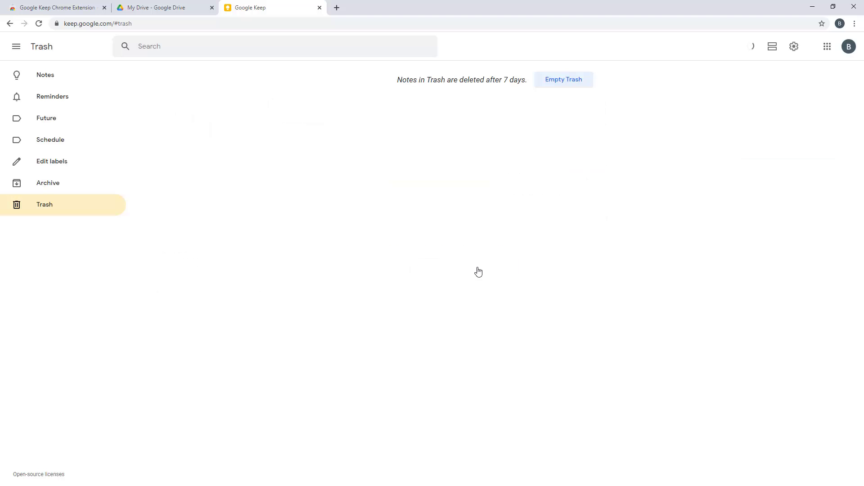
left_click(58, 81)
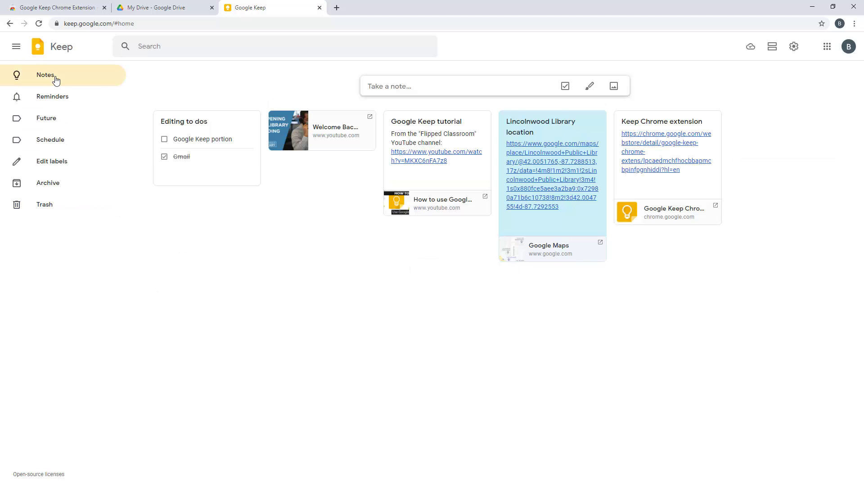
Search notes for 'lincolnwood' and open the Lincolnwood Library note's Google Maps link
left_click(220, 48)
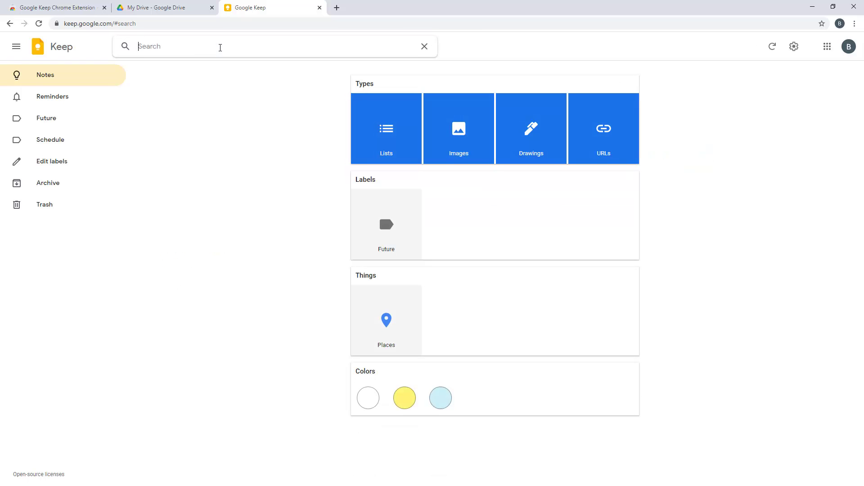
type("lincolnwood")
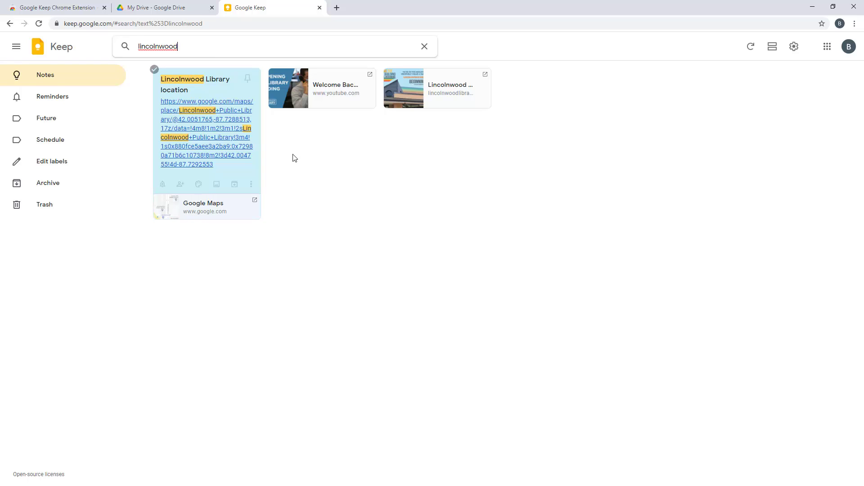
left_click(211, 133)
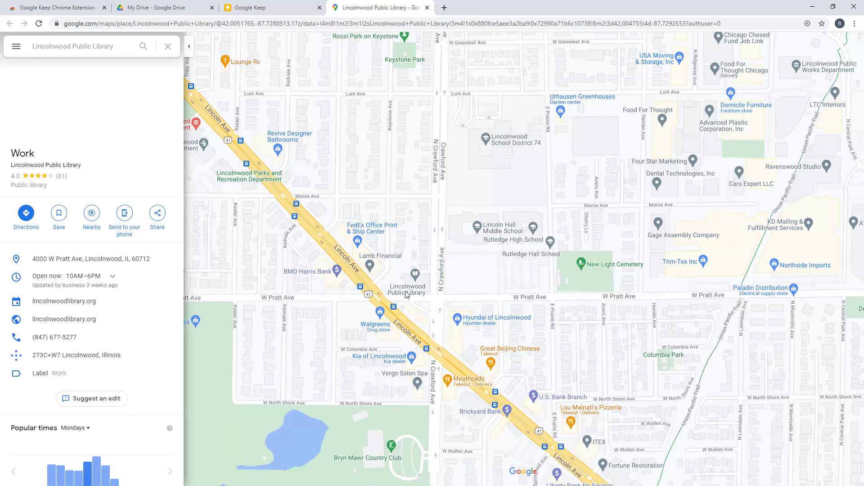
Zoom in on Lincolnwood Public Library on the map, then close the Maps tab
scroll(400, 281, "up", 2)
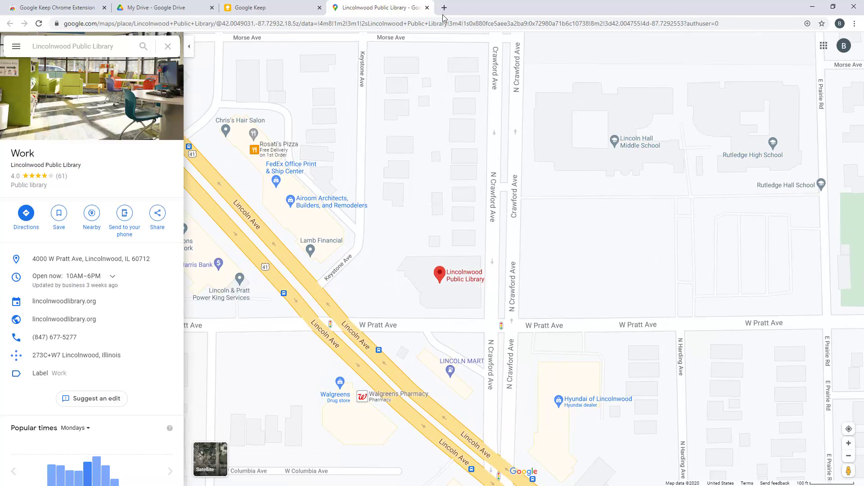
left_click(428, 7)
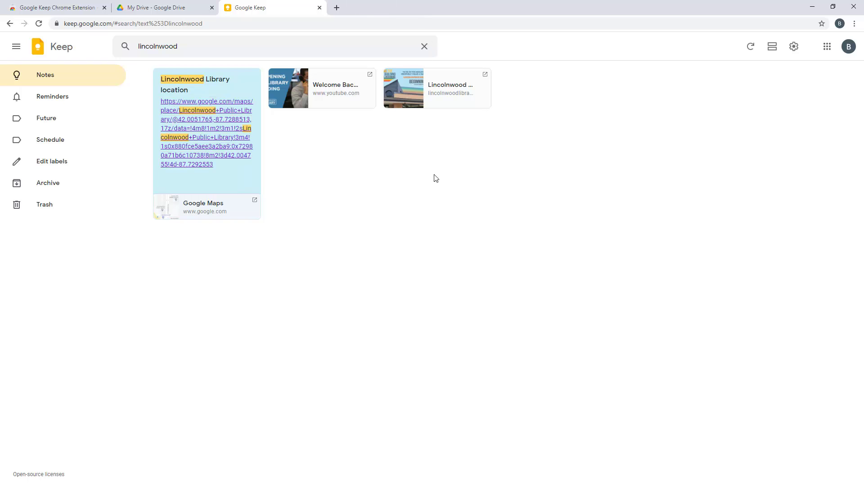
Clear the 'lincolnwood' search, return to Notes, and open then close the Brainstorming meeting note
left_click(425, 47)
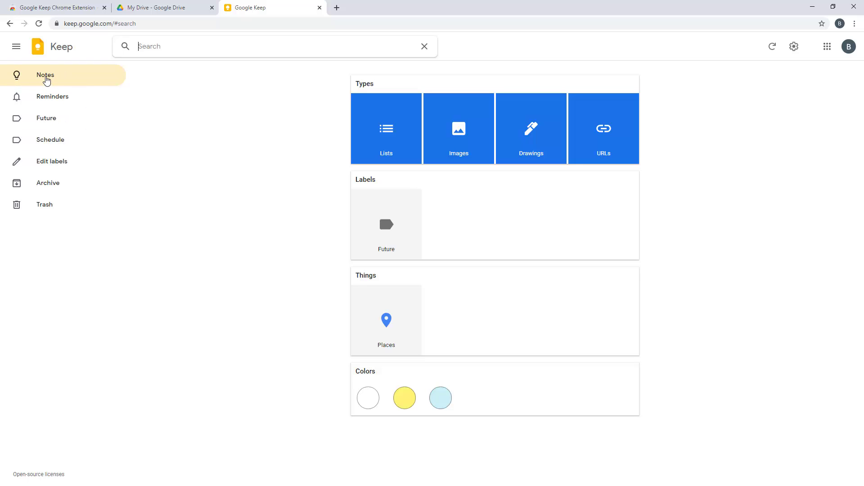
left_click(46, 79)
left_click(283, 246)
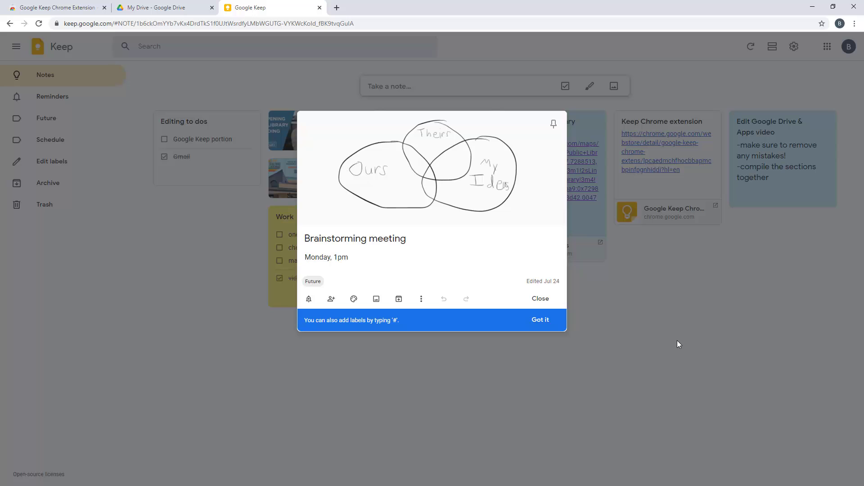
left_click(675, 314)
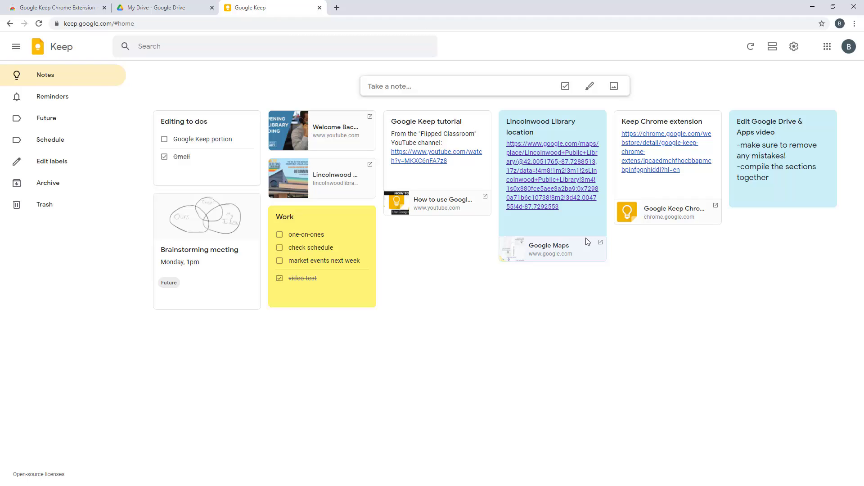
left_click(84, 4)
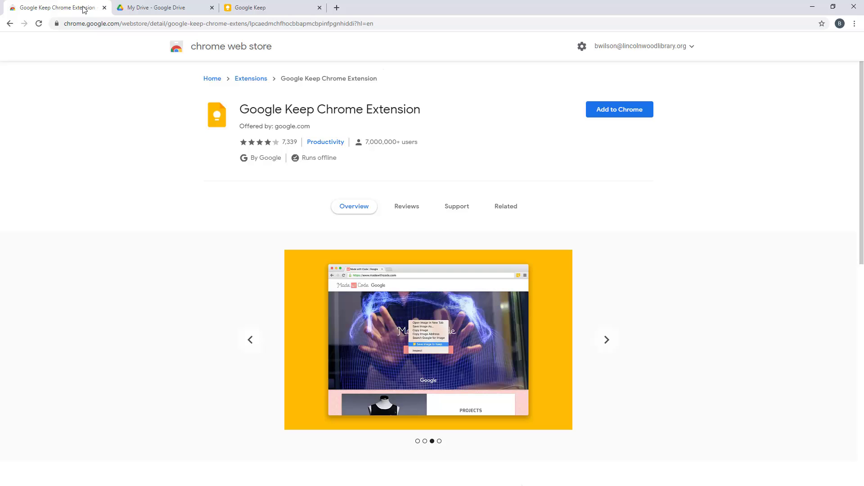
left_click(249, 340)
left_click(249, 340)
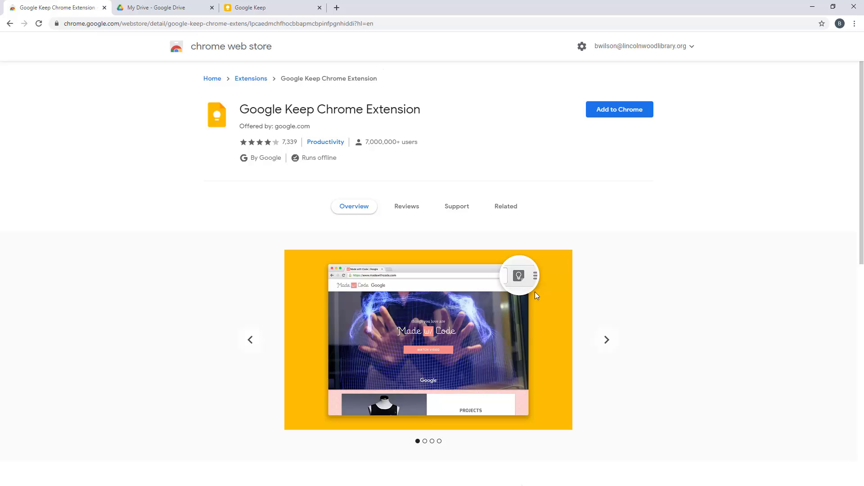
left_click(607, 341)
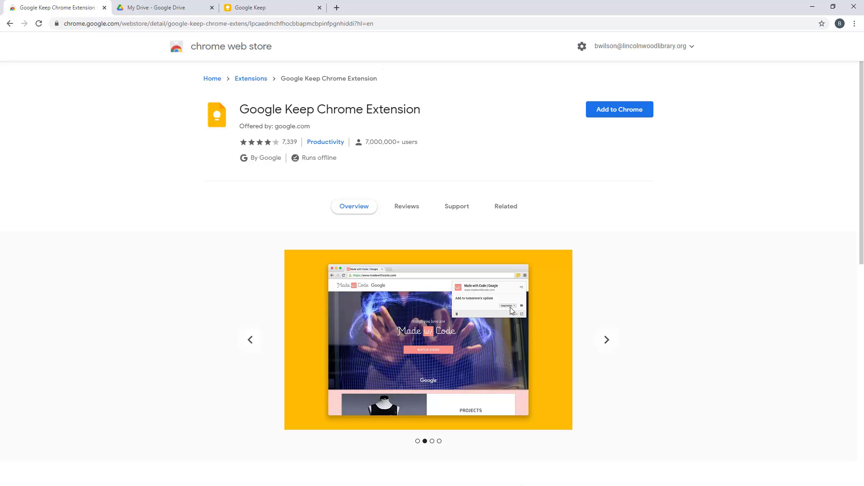
left_click(606, 341)
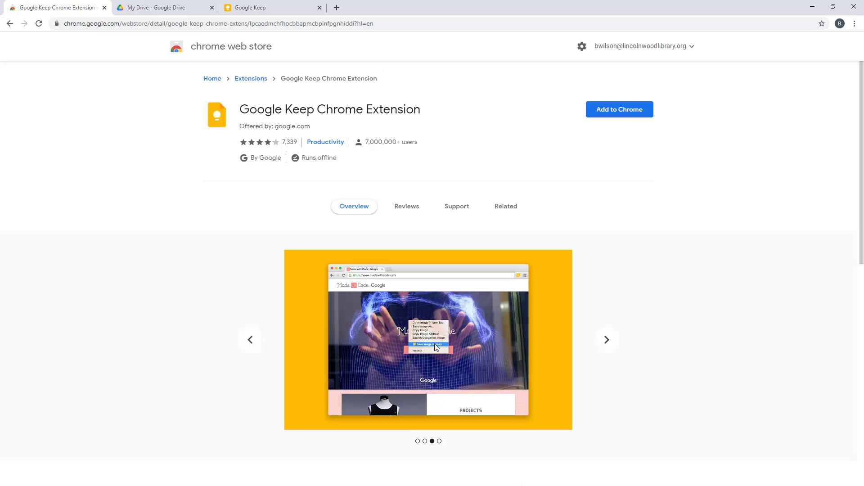
left_click(606, 341)
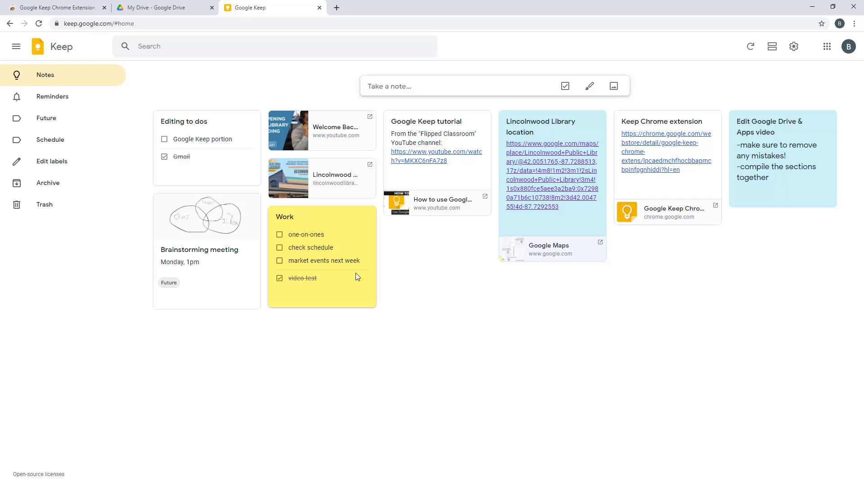
Tick 'market events next week' in the Work checklist
left_click(279, 261)
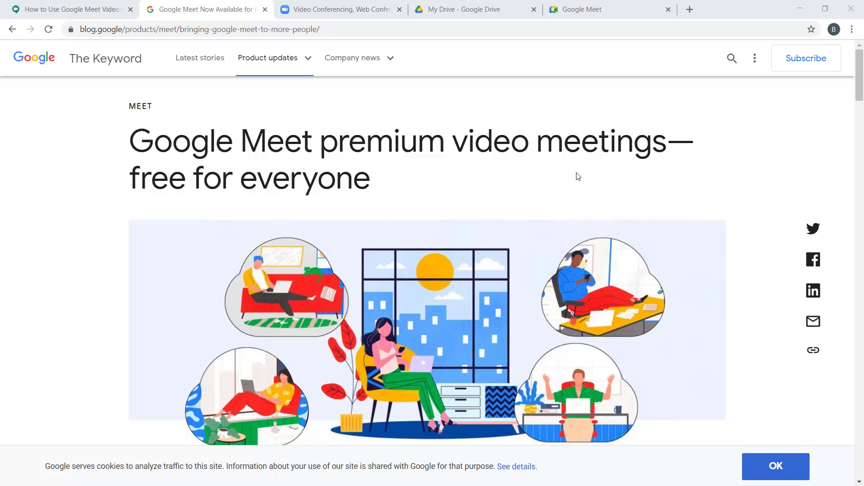
Scroll further through the Google Meet article, then switch to the Zoom website tab
scroll(578, 176, "down", 6)
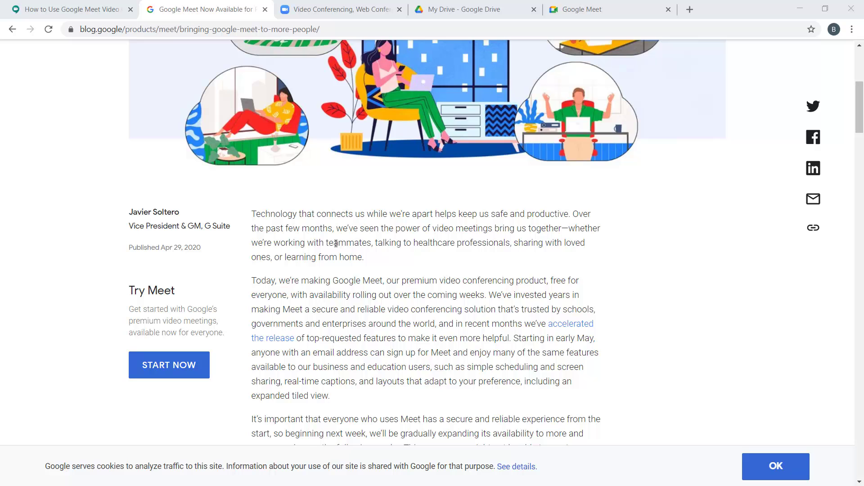
left_click(322, 17)
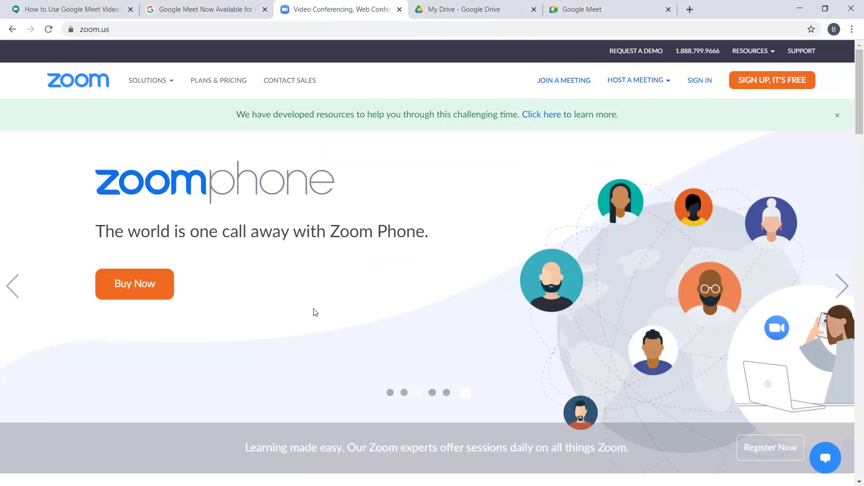
Open Zoom's Plans & Pricing page from zoom.us, then switch to the My Drive tab
scroll(314, 309, "down", 10)
scroll(316, 304, "down", 8)
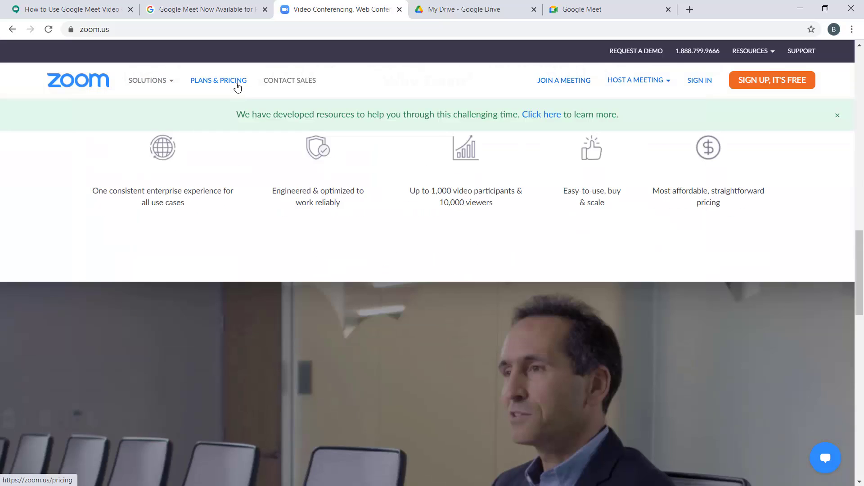
left_click(237, 84)
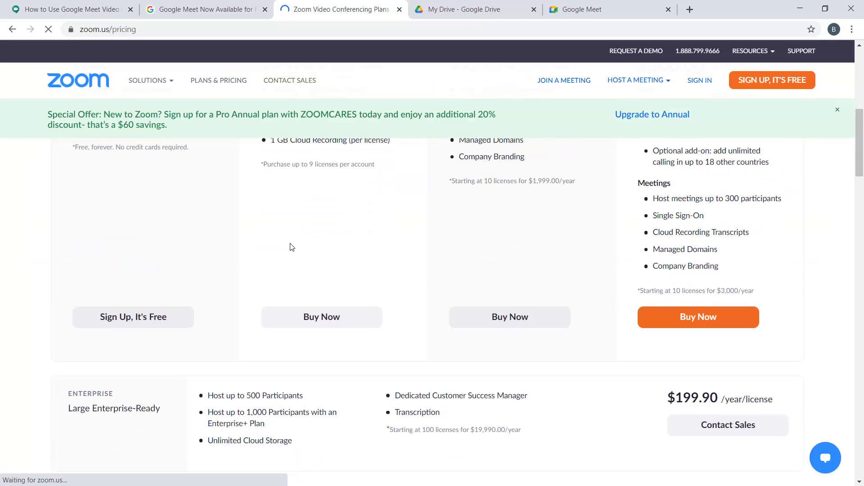
left_click(472, 10)
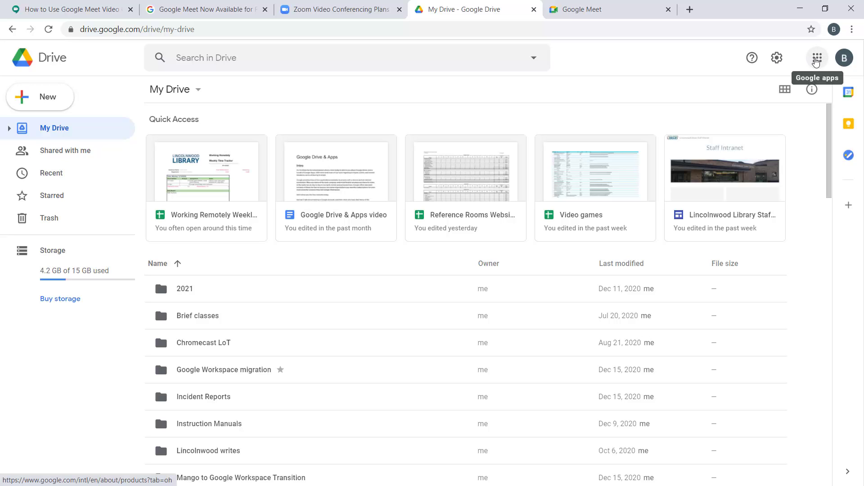
Launch Google Meet from Google Drive's apps grid and switch to its new tab
left_click(817, 60)
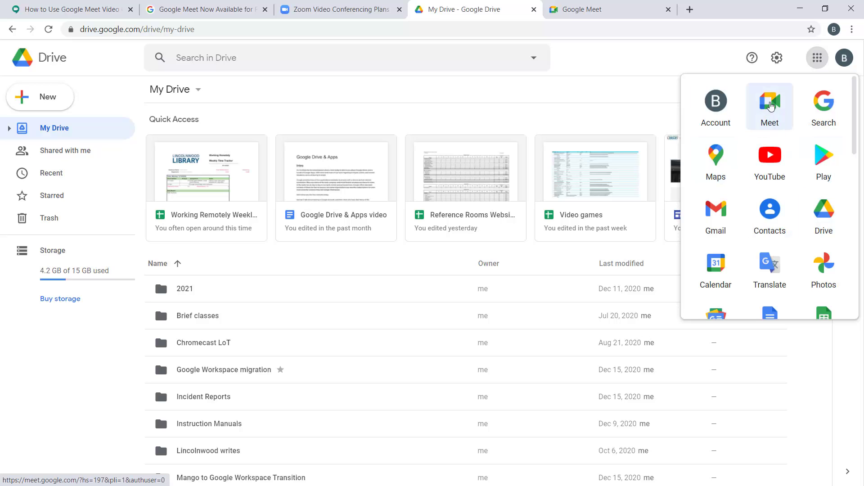
mouse_move(769, 108)
left_mouse_down()
mouse_move(748, 170)
mouse_move(770, 151)
mouse_move(770, 103)
left_mouse_up()
left_click(638, 12)
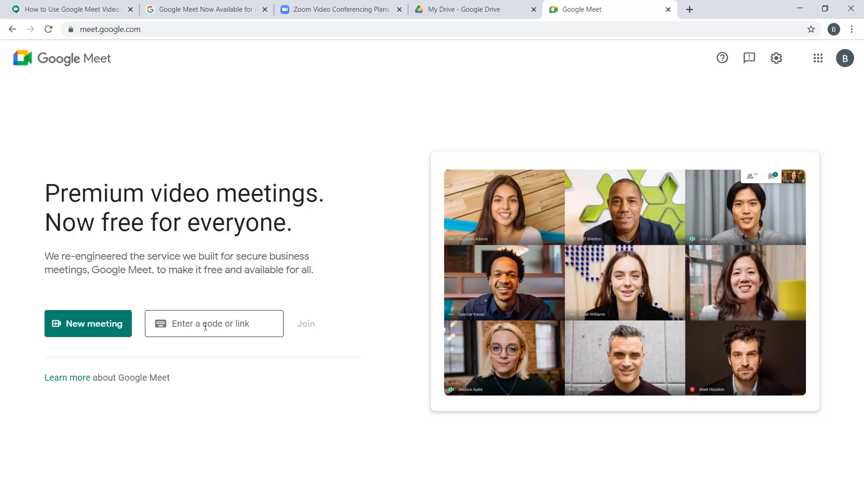
Enter the link meet.google.com/bsw-fqie-pvd and join that meeting
left_click(176, 328)
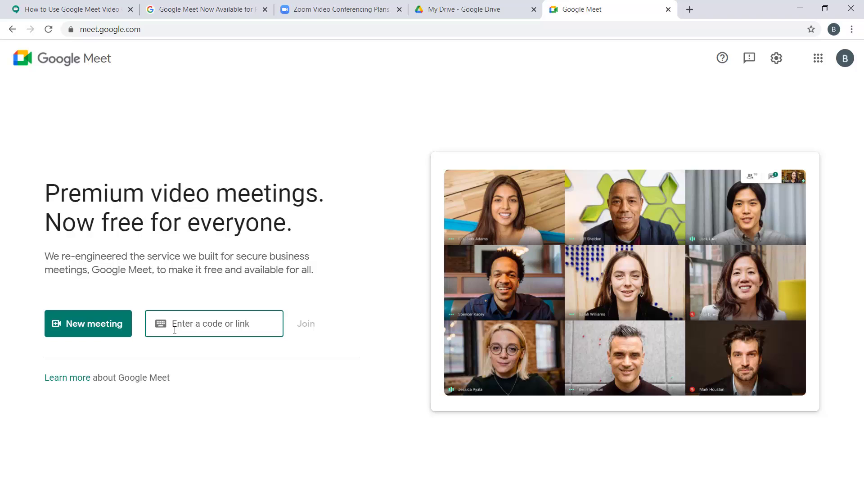
type("meet.go")
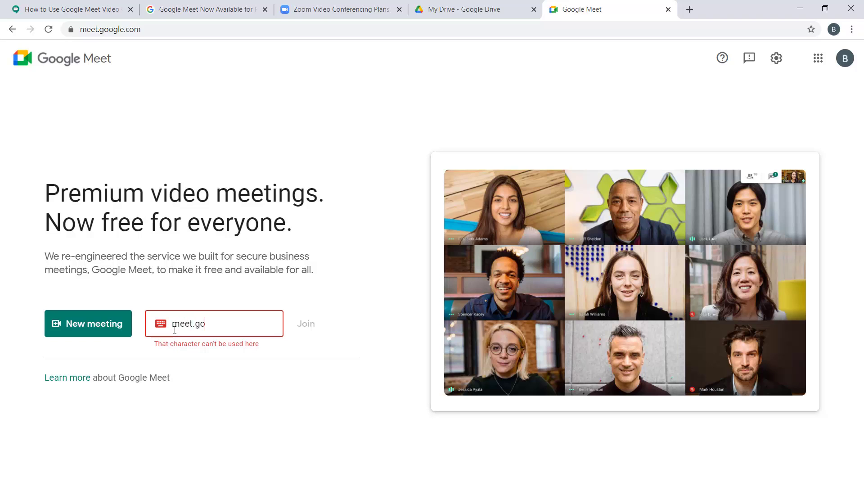
type("ogle.com/bsw-fqie-pvd")
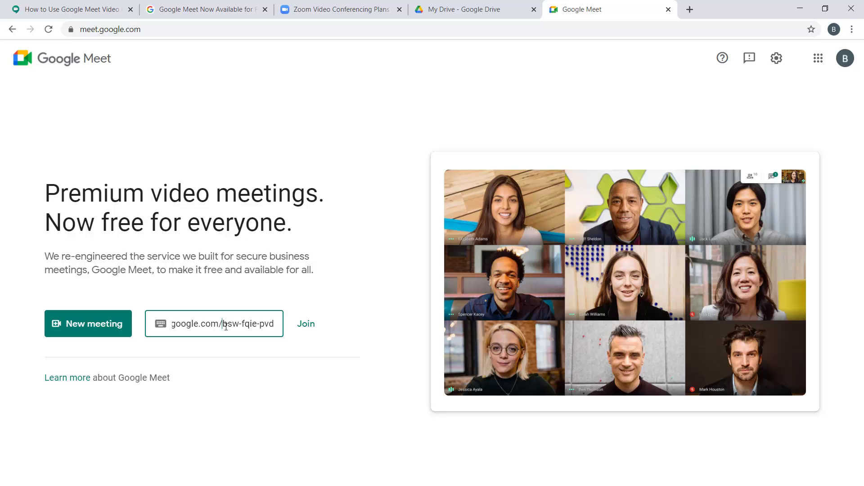
left_click_drag(223, 325, 297, 330)
left_click(272, 324)
Confirm joining bsw-fqie-pvd, then toggle the microphone and camera off and back on
left_click(309, 328)
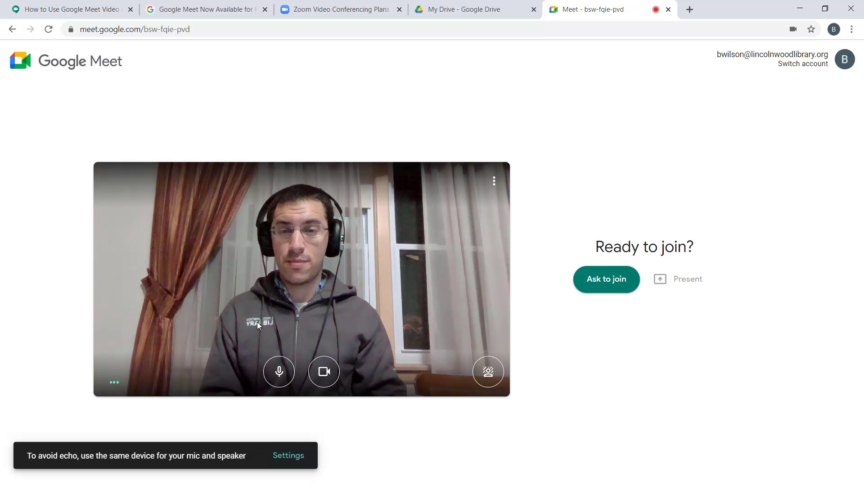
left_click(279, 372)
left_click(280, 372)
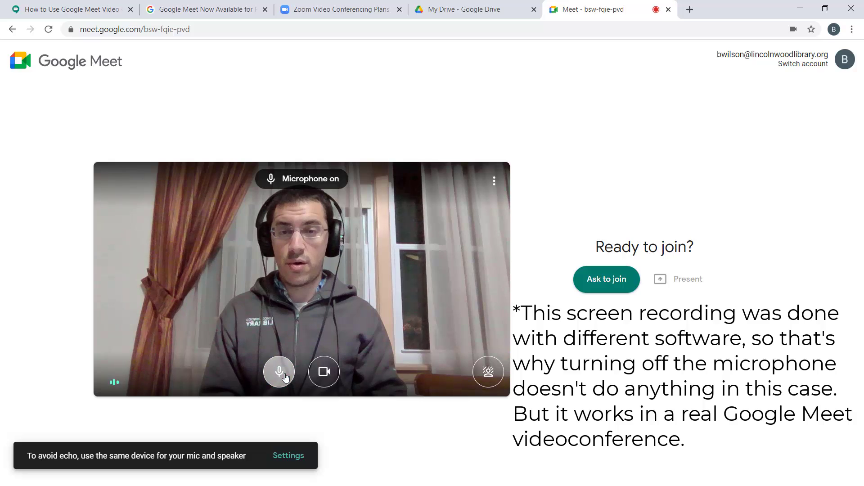
left_click(321, 377)
left_click(321, 377)
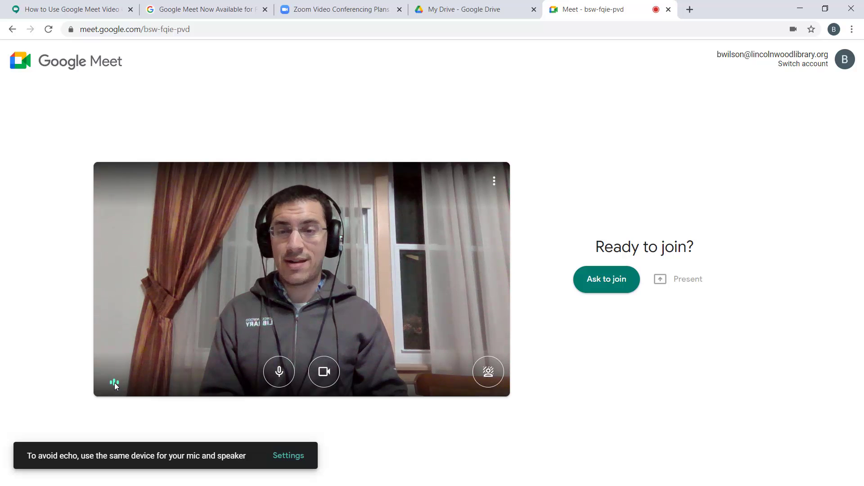
left_click(494, 380)
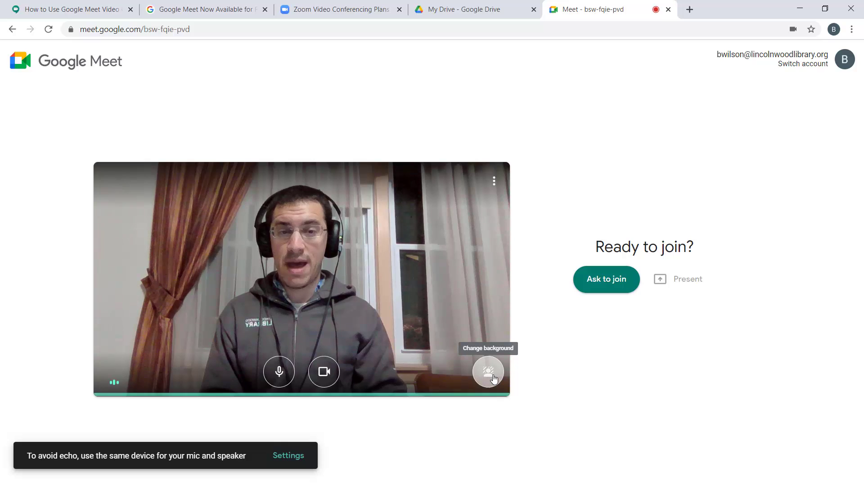
scroll(469, 380, "down", 3)
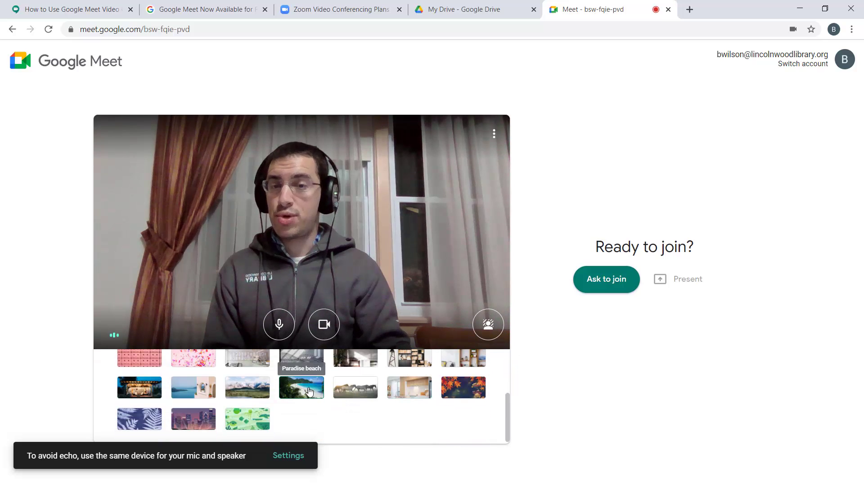
left_click(310, 391)
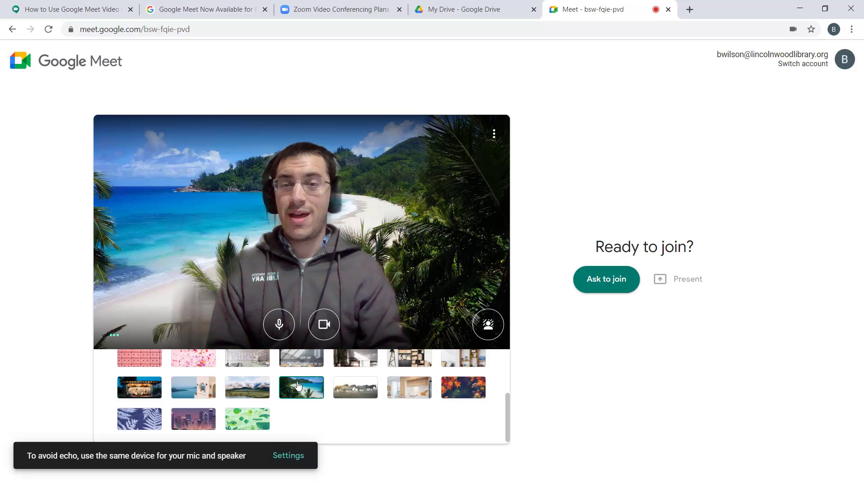
scroll(277, 387, "up", 3)
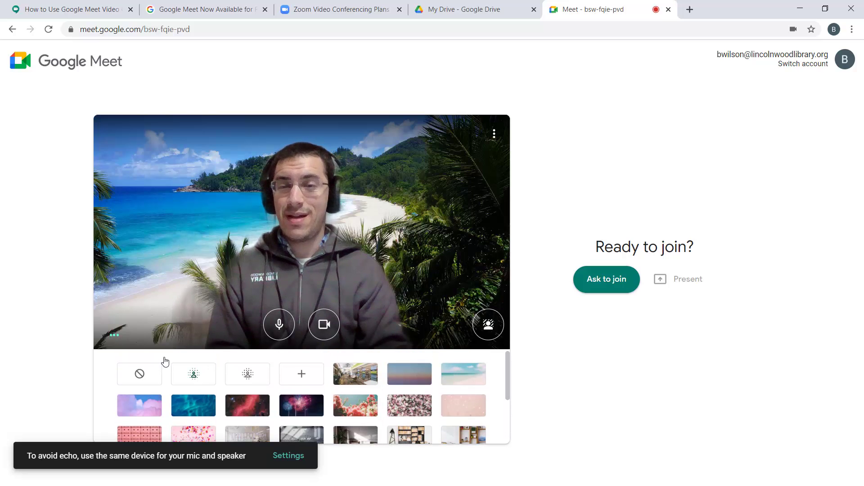
left_click(194, 374)
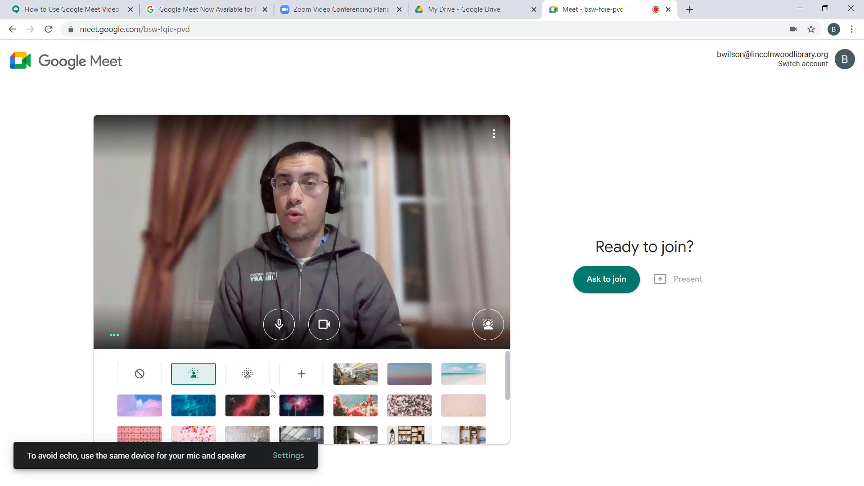
left_click(247, 374)
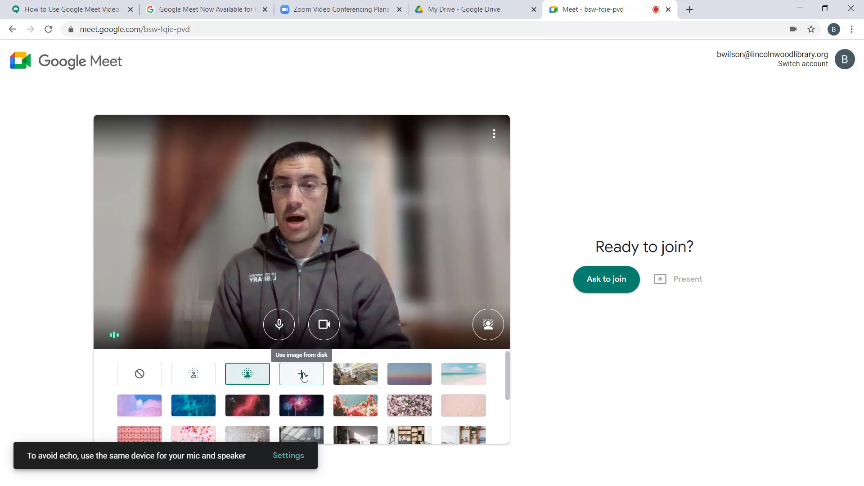
left_click(144, 377)
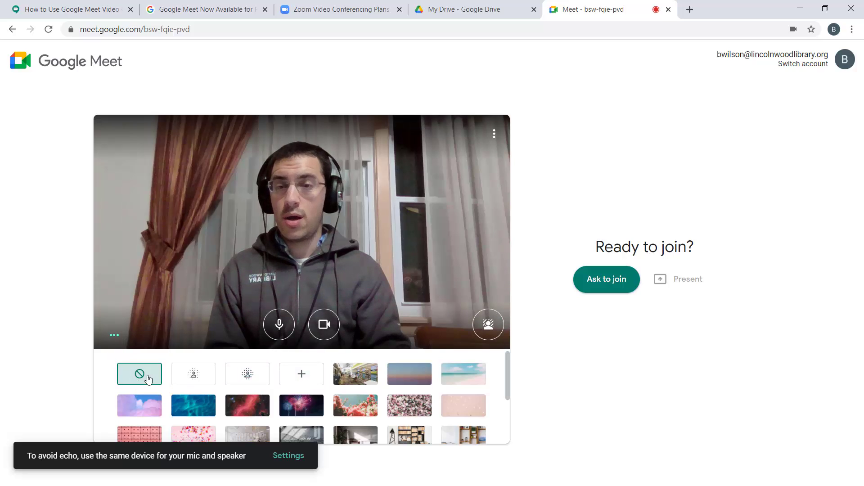
left_click(486, 333)
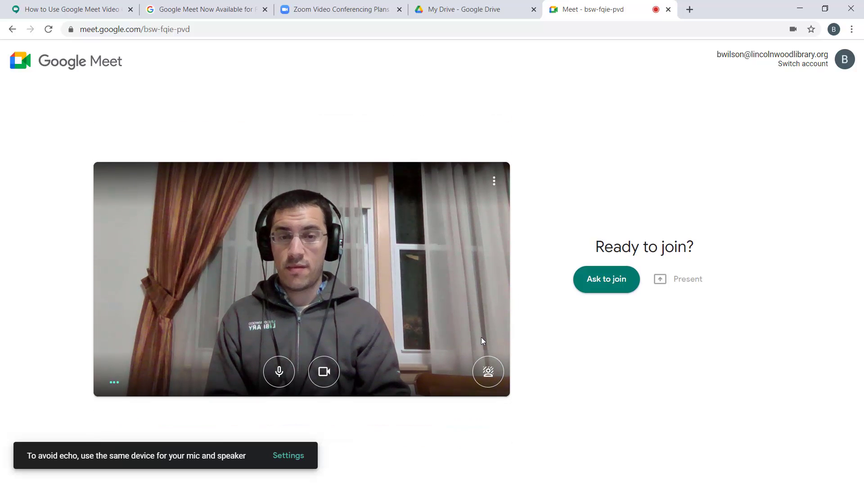
Turn on live captions from More options, then view and close the audio/video Settings
left_click(494, 182)
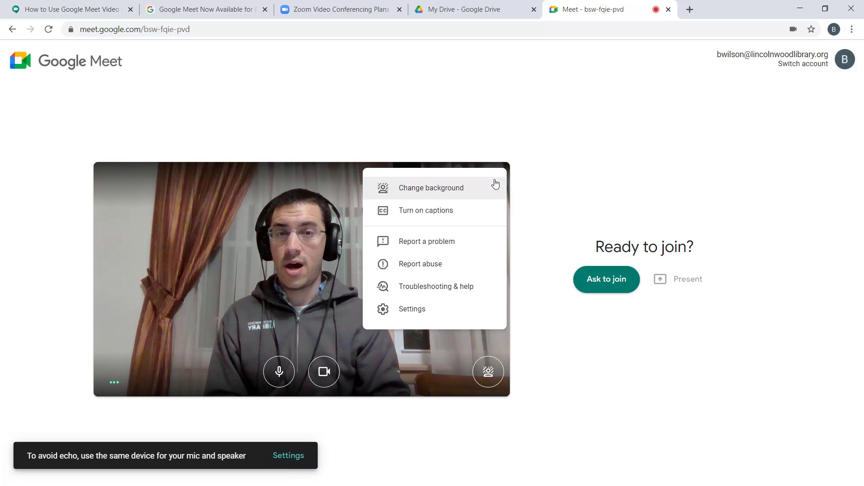
left_click(531, 204)
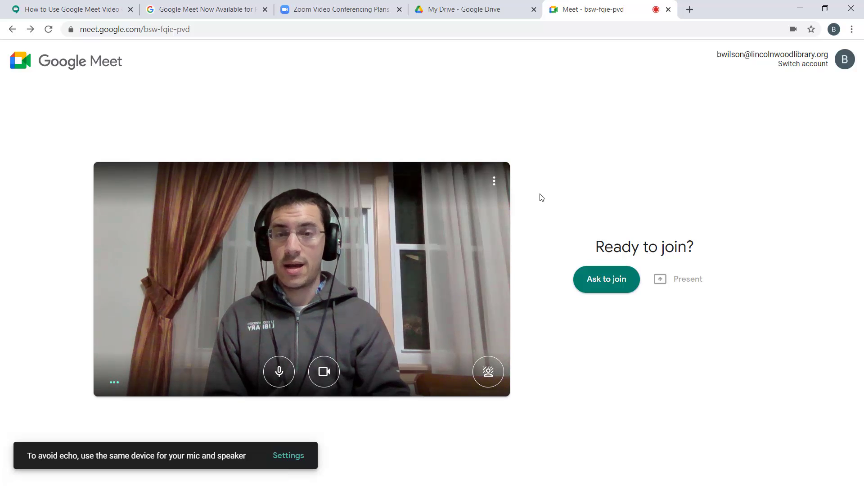
left_click(495, 184)
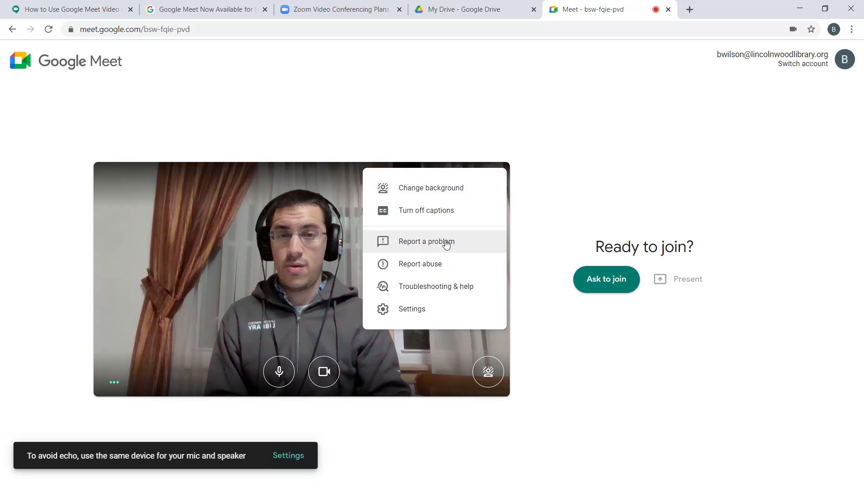
left_click(430, 314)
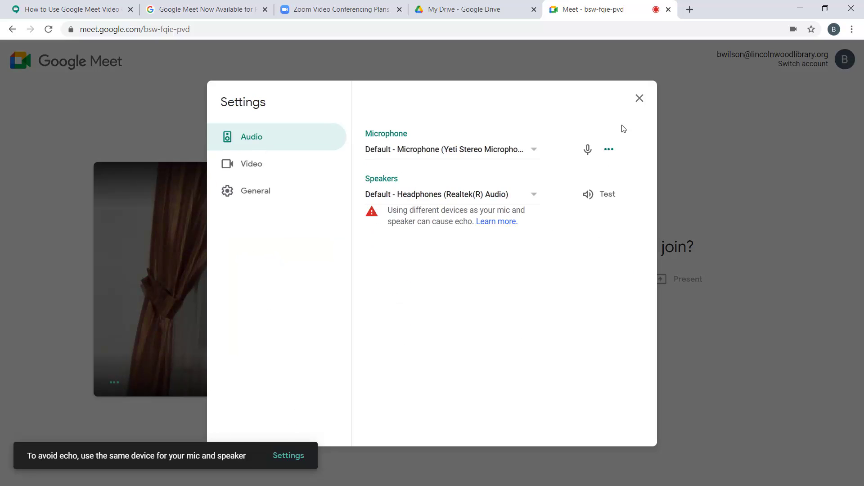
left_click(639, 99)
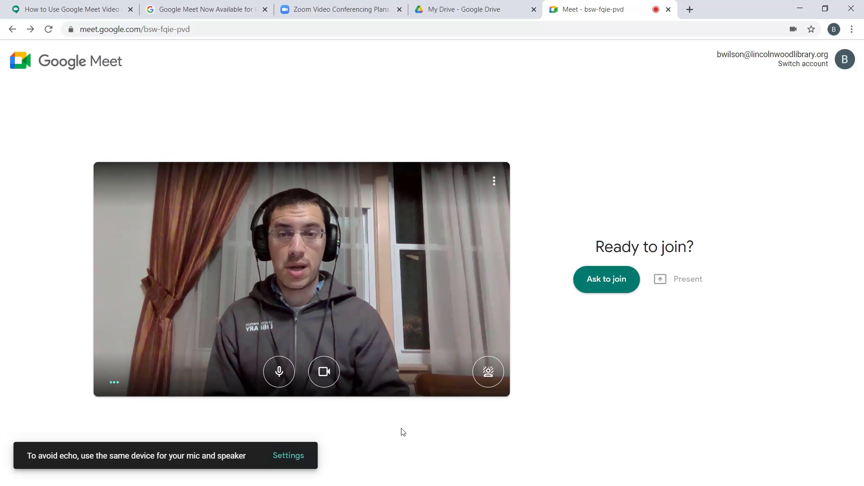
Ask to join the call and check the participant list
left_click(607, 283)
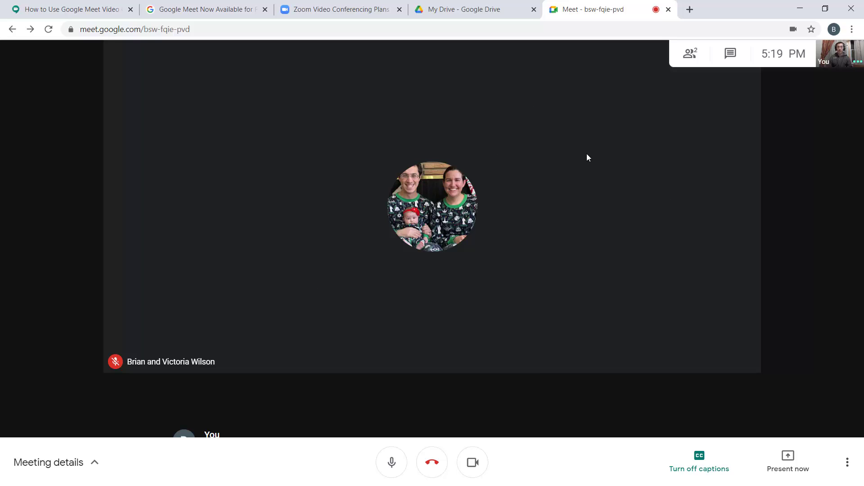
left_click(691, 53)
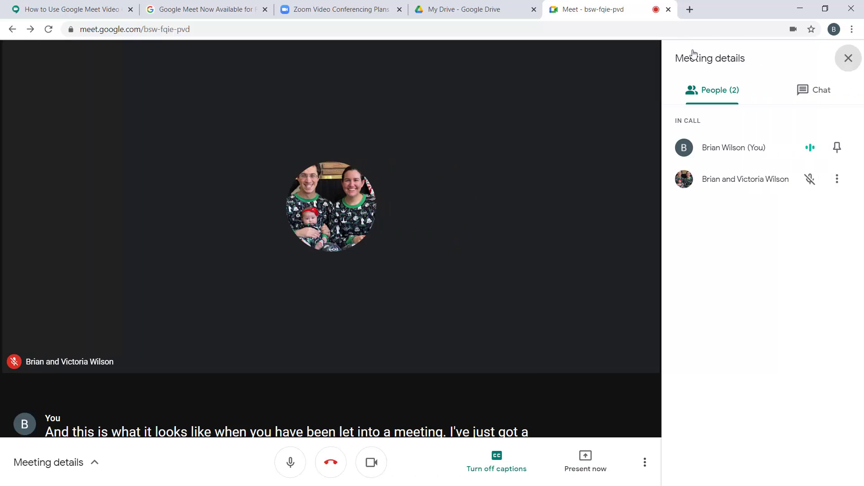
left_click(850, 59)
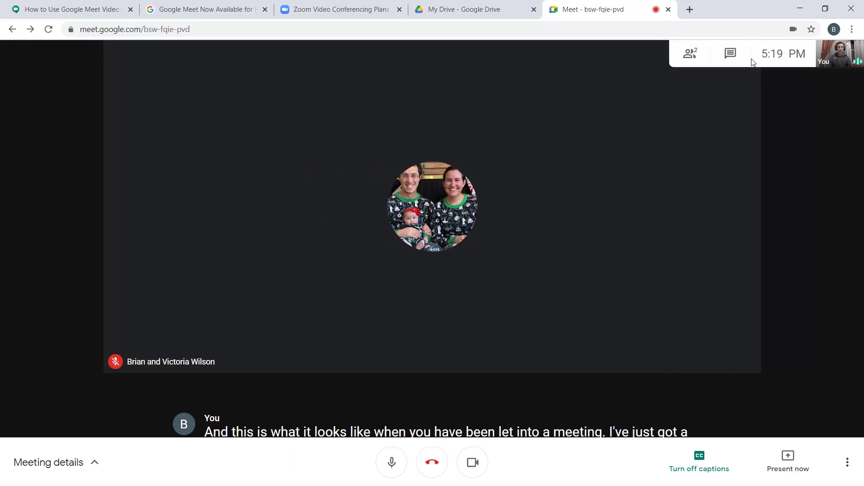
Send 'hi' in the meeting chat, then close the chat panel
left_click(731, 55)
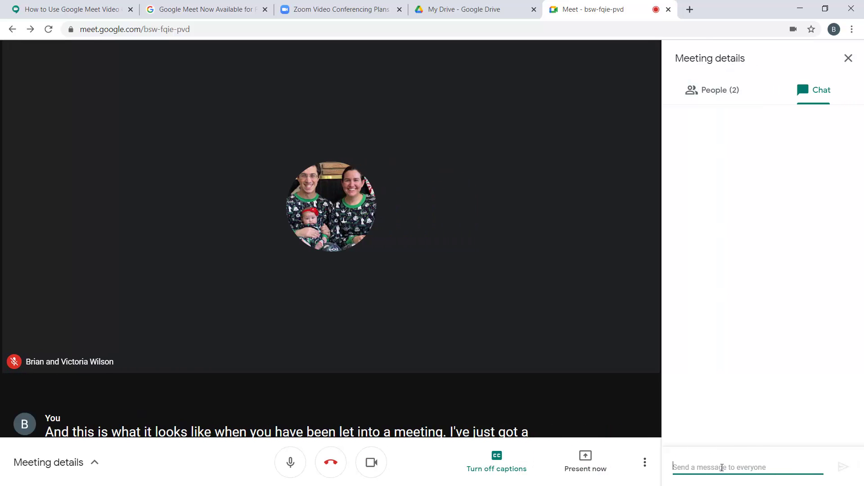
type("hi")
key("Return")
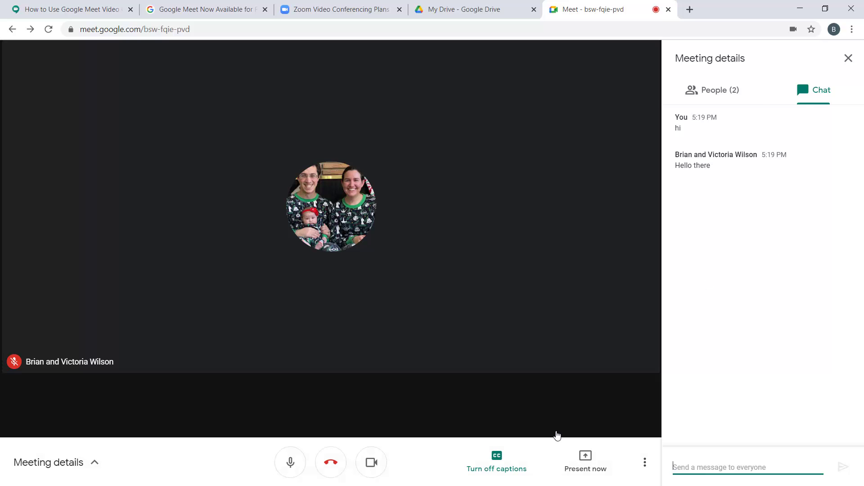
left_click(849, 58)
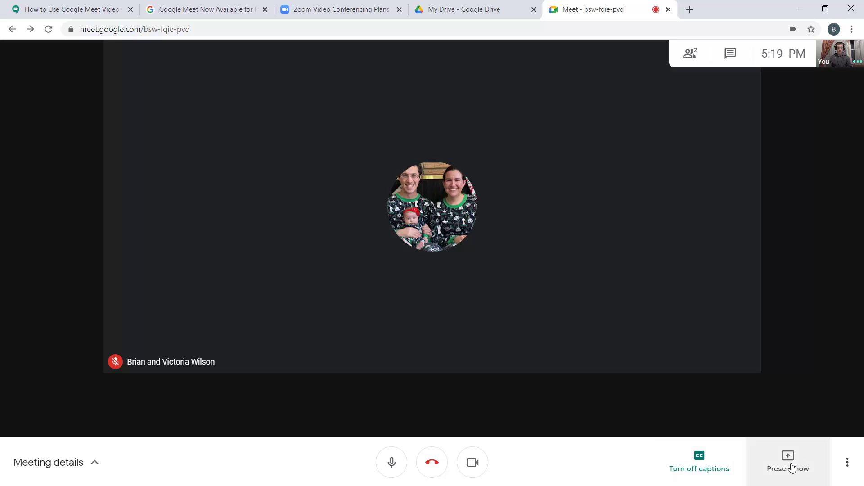
Show and dismiss the extra in-call options, then mute and unmute the microphone
left_click(848, 462)
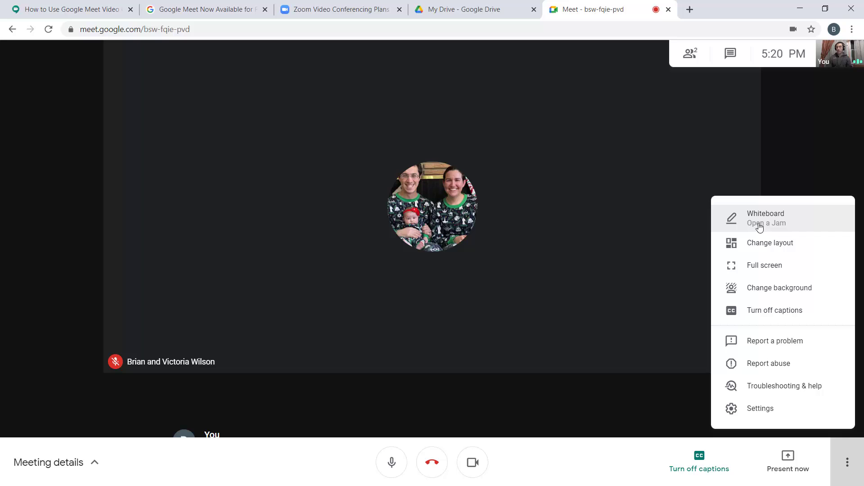
left_click(92, 462)
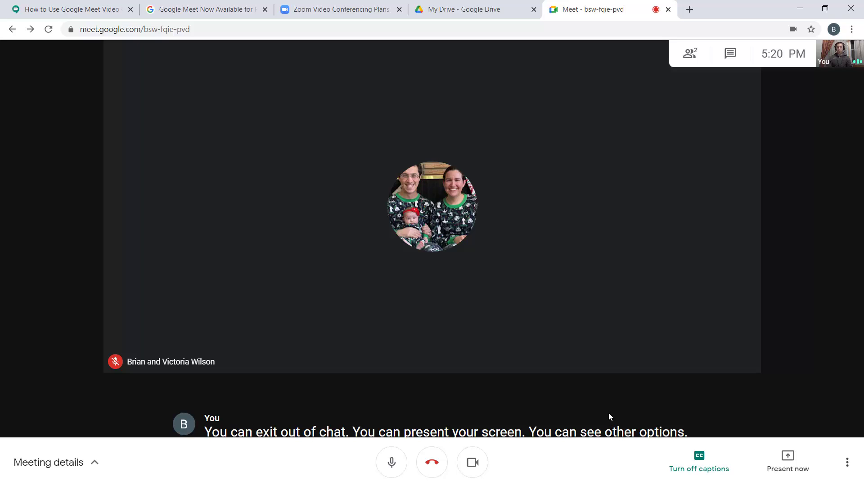
left_click(391, 463)
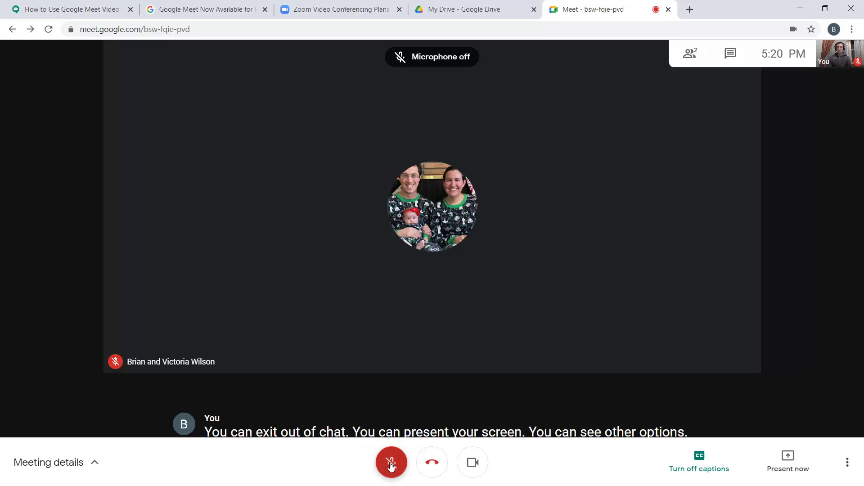
left_click(392, 464)
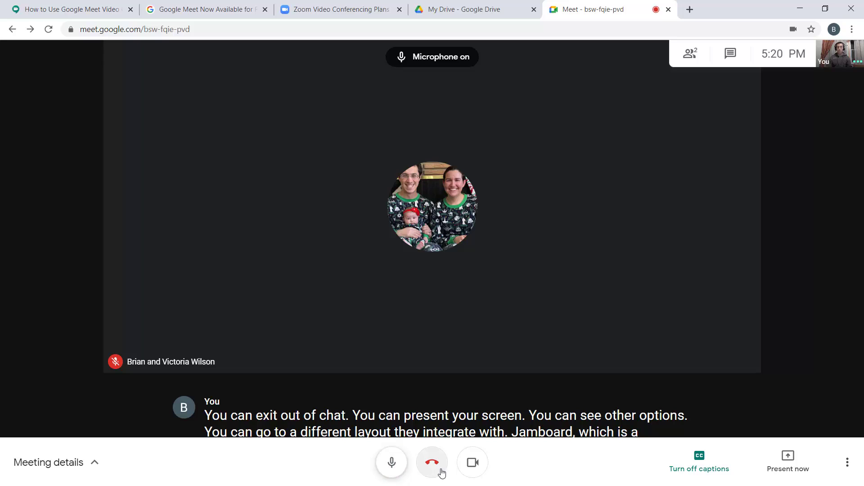
Toggle the camera off and back on, then leave the call
left_click(473, 467)
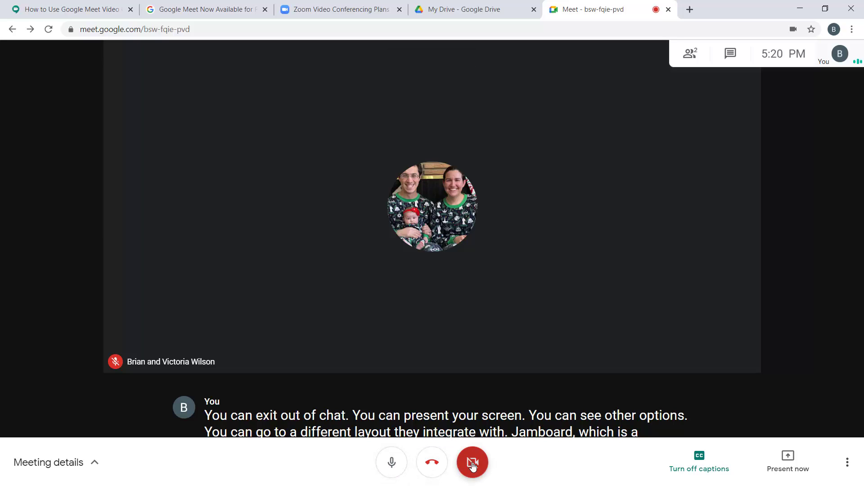
left_click(472, 467)
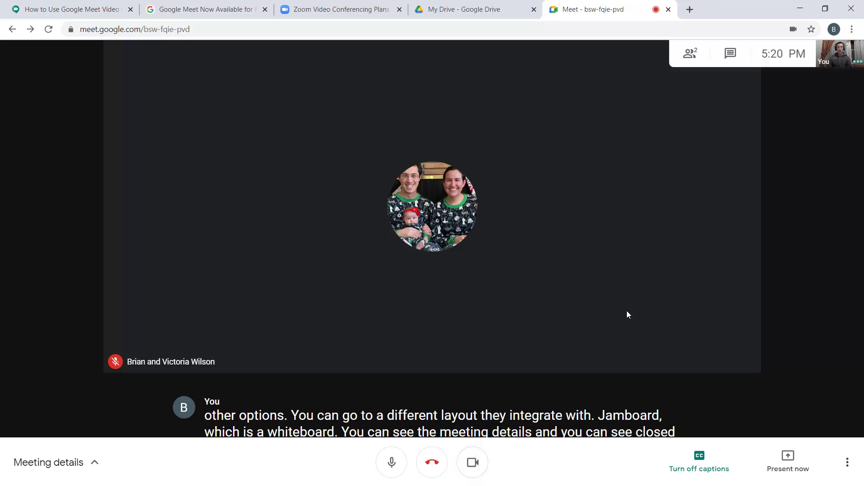
mouse_move(831, 56)
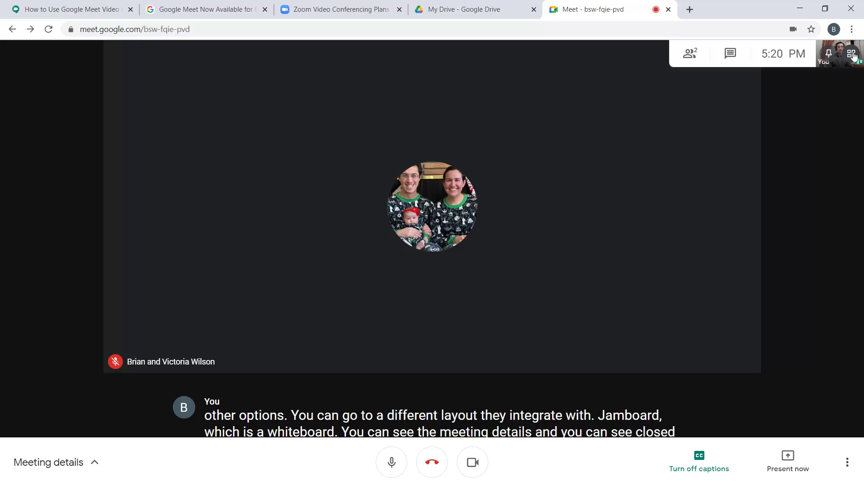
left_click(433, 464)
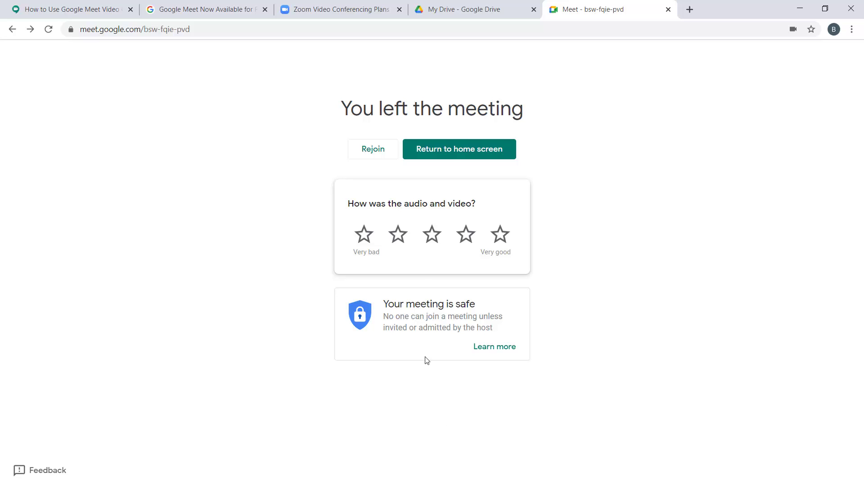
Return to the Meet home screen and start an instant meeting from New meeting
left_click(454, 153)
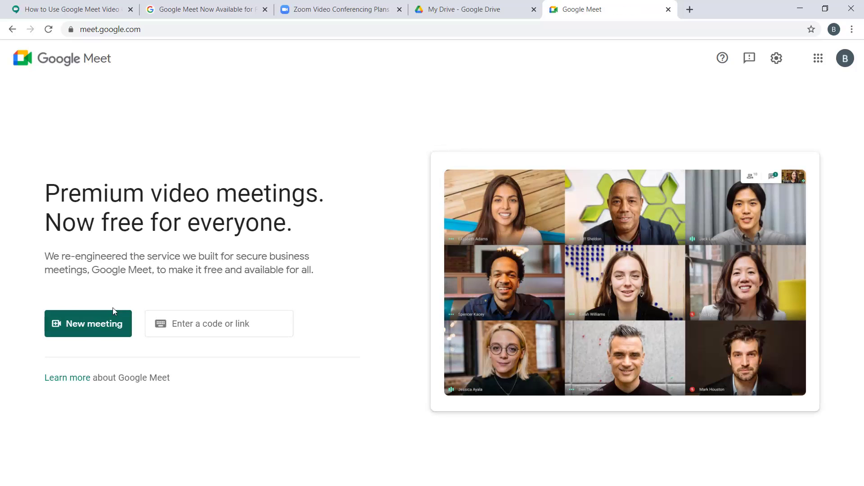
left_click(95, 330)
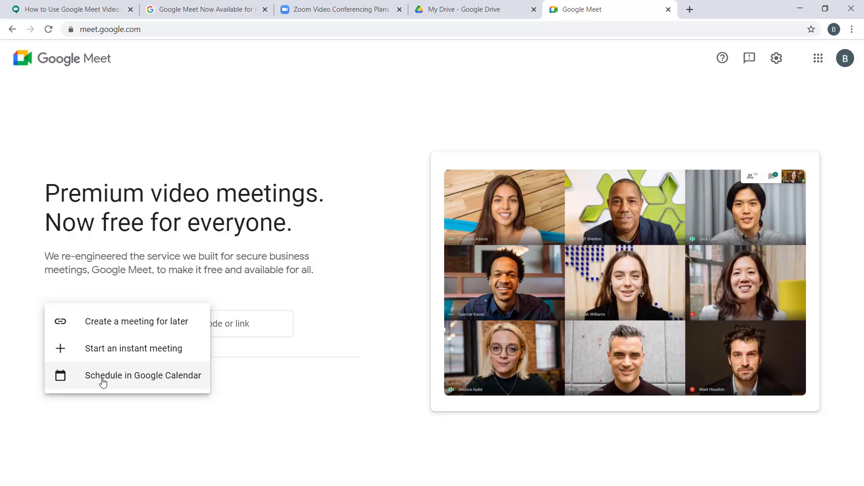
left_click(109, 355)
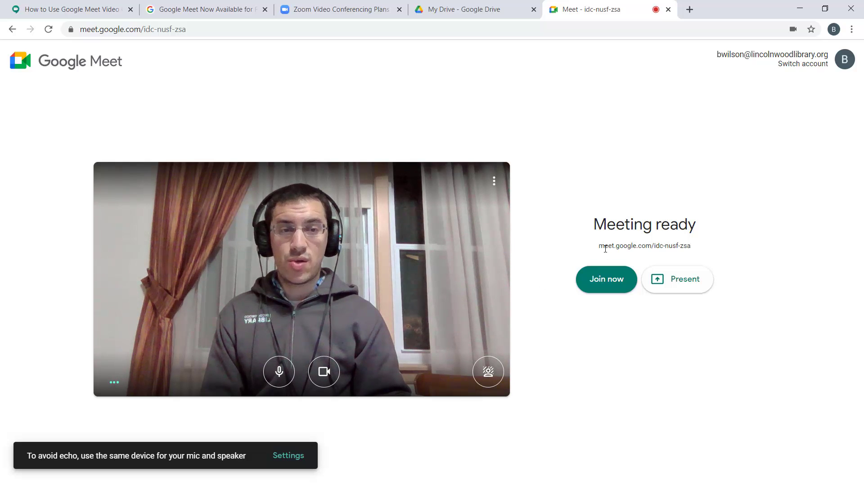
Highlight the new meeting's link, then leave via the Google Meet logo without joining
left_click_drag(599, 245, 698, 244)
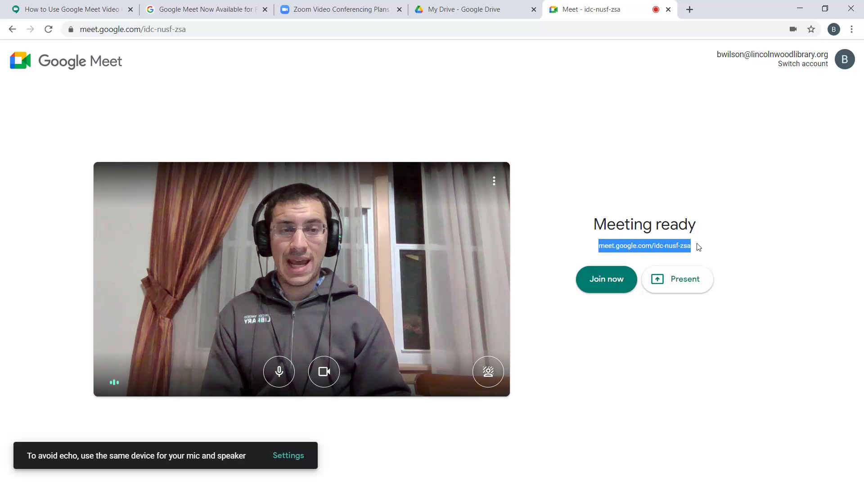
left_click(709, 250)
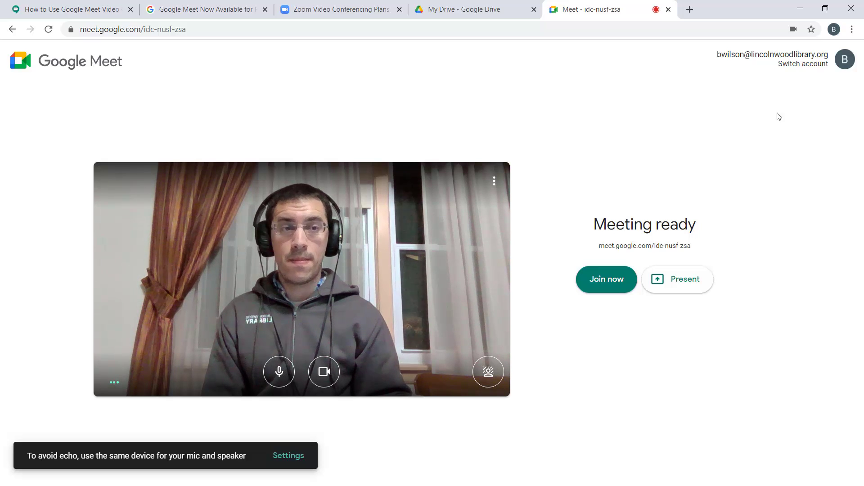
left_click(50, 70)
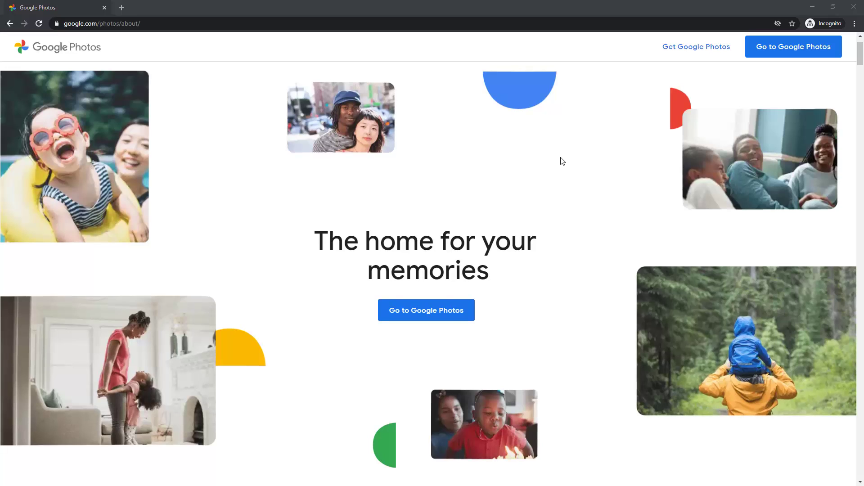
Scroll the Google Photos about page down to 'Find the right photos faster'
scroll(562, 161, "down", 5)
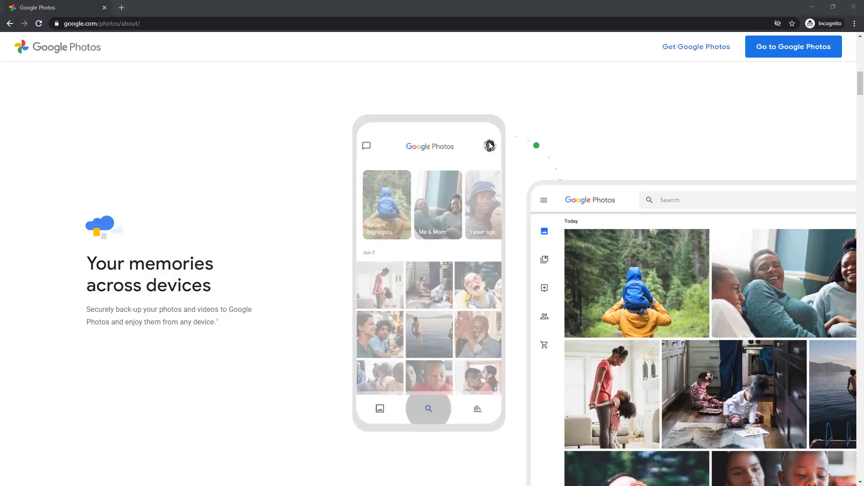
scroll(490, 145, "down", 1)
scroll(490, 146, "down", 2)
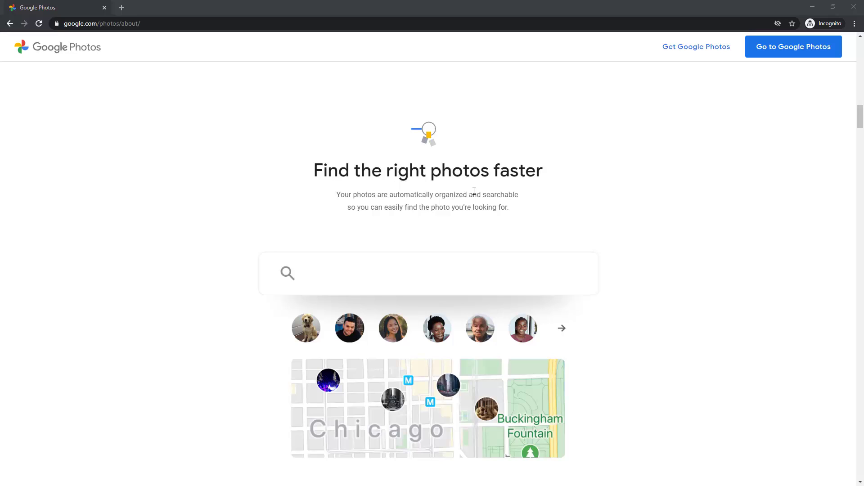
Scroll through the remaining feature sections of the Google Photos about page
scroll(474, 192, "down", 2)
scroll(474, 192, "down", 3)
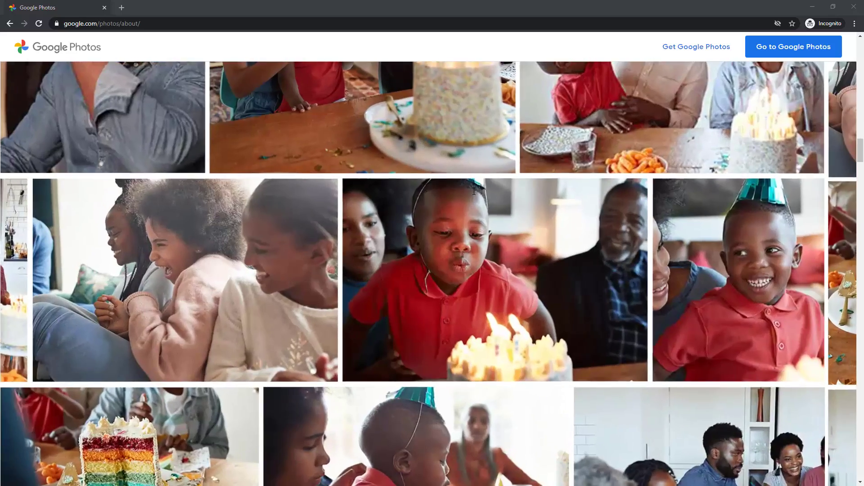
scroll(473, 191, "down", 3)
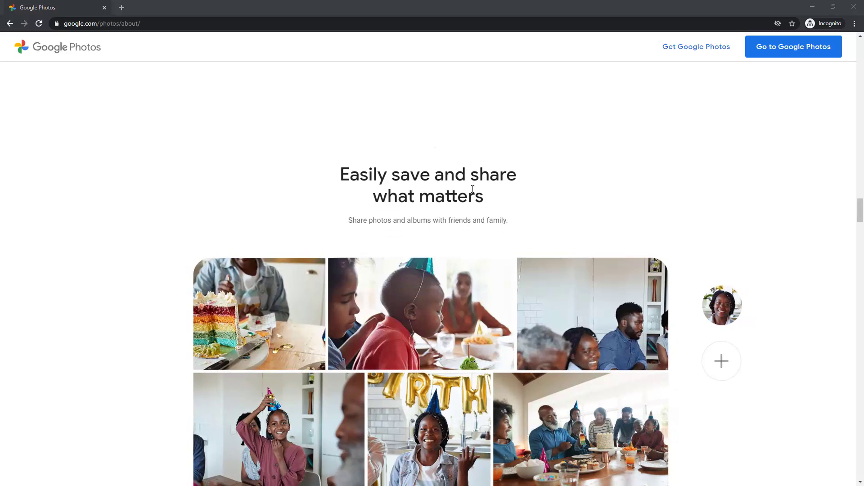
scroll(473, 189, "down", 2)
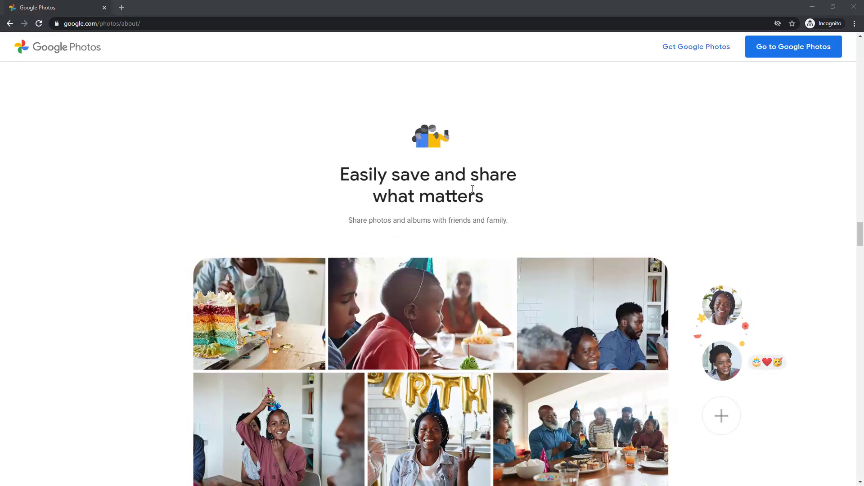
scroll(473, 189, "down", 3)
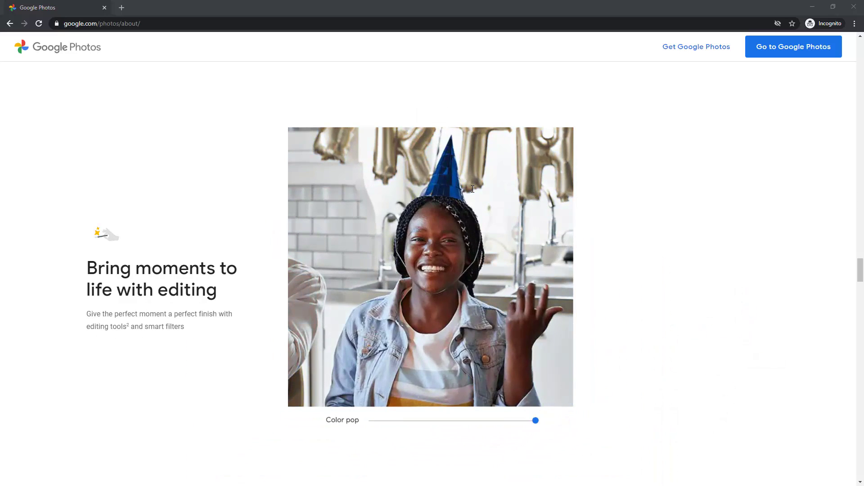
scroll(473, 189, "down", 3)
scroll(473, 189, "down", 4)
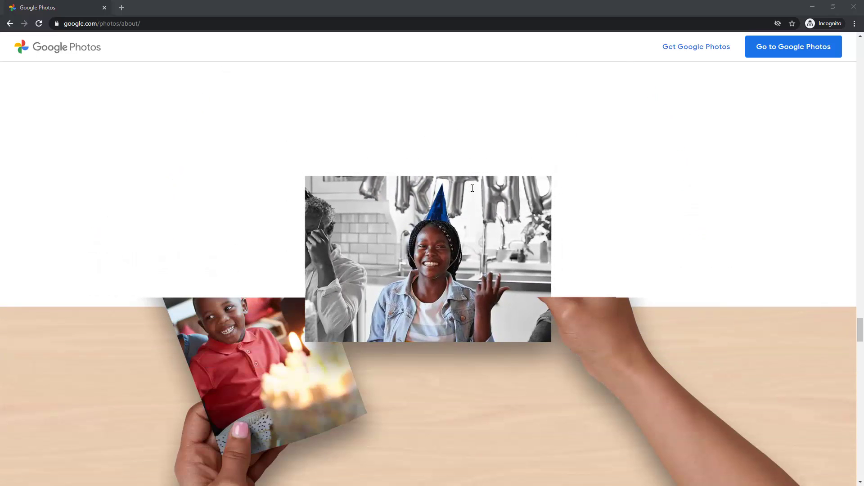
scroll(472, 188, "down", 2)
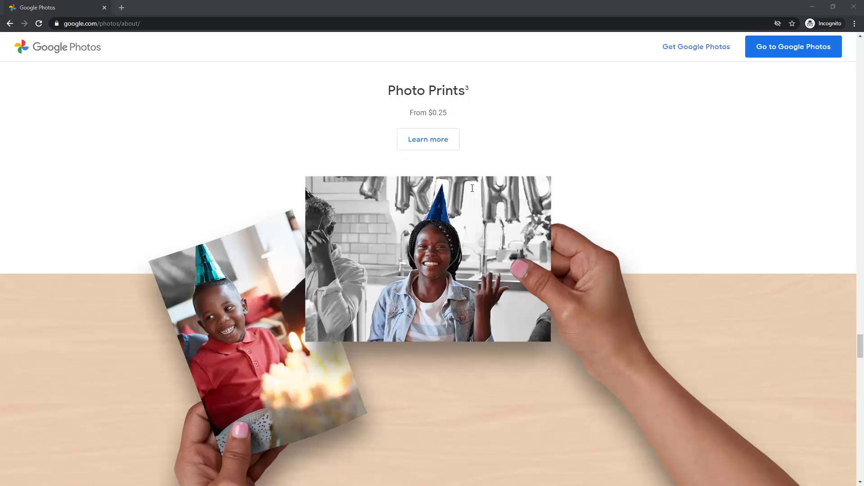
scroll(472, 188, "down", 3)
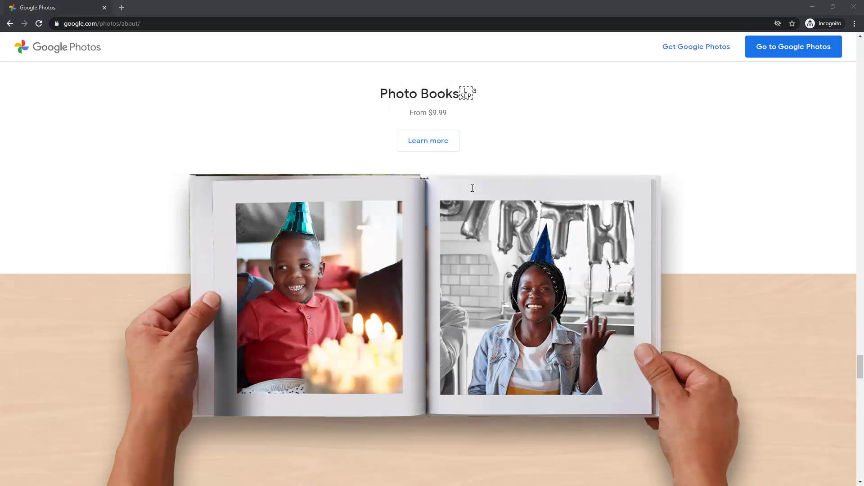
scroll(473, 188, "down", 3)
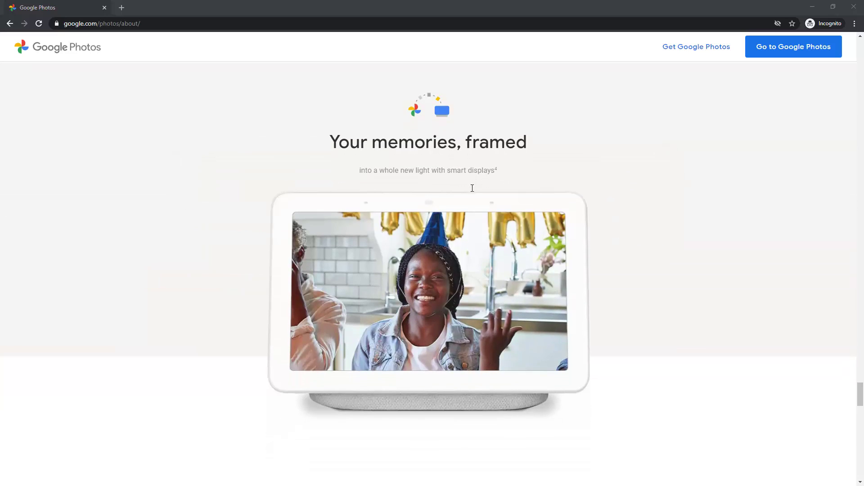
scroll(472, 188, "down", 1)
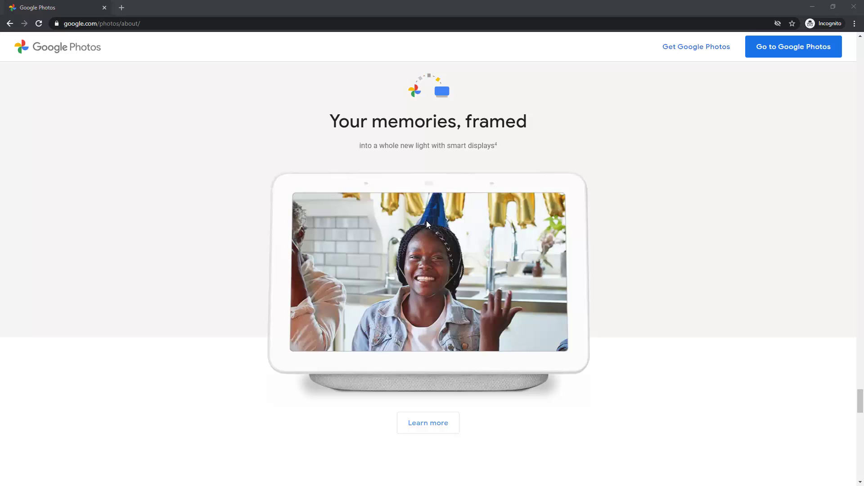
scroll(428, 216, "down", 5)
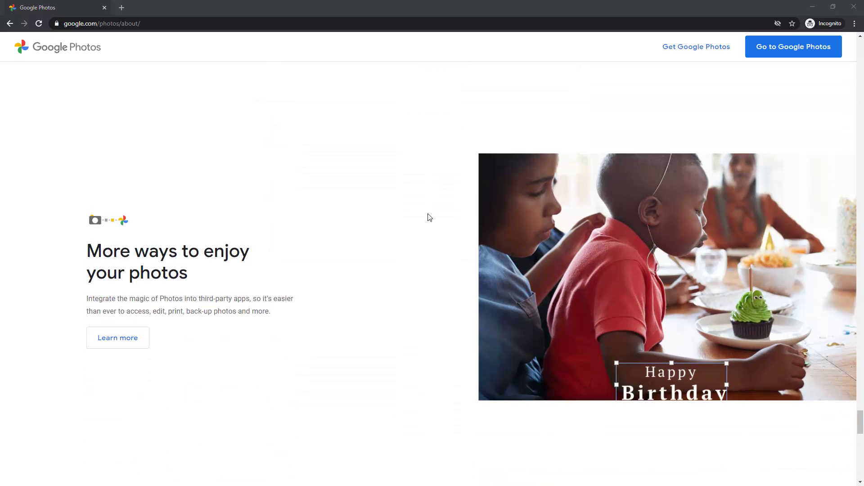
scroll(428, 217, "down", 6)
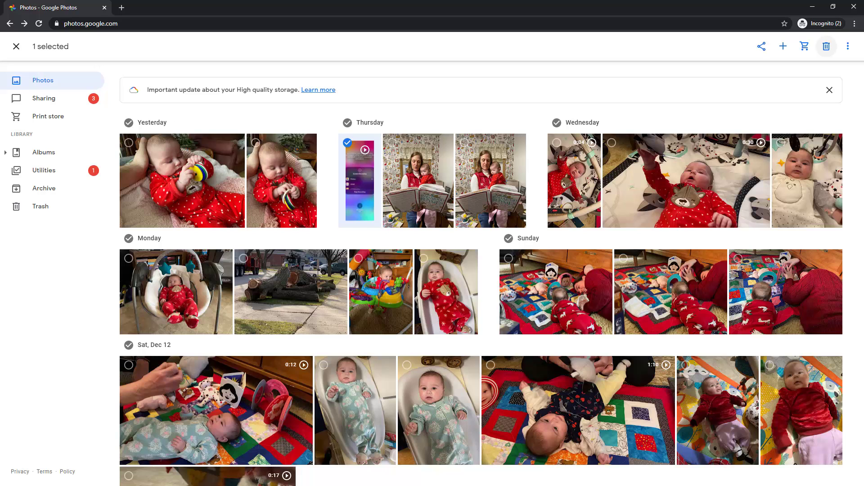
Bring up the Add to choices for the selected Thursday video: album, shared album, animation or collage
left_click(784, 46)
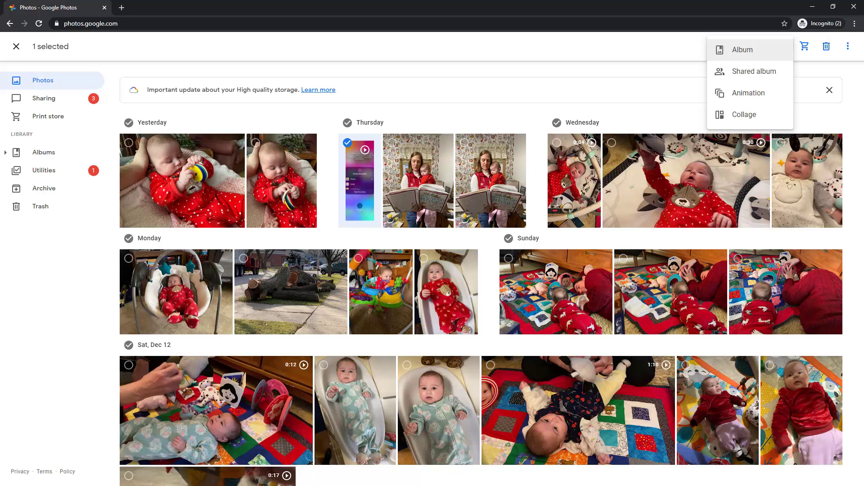
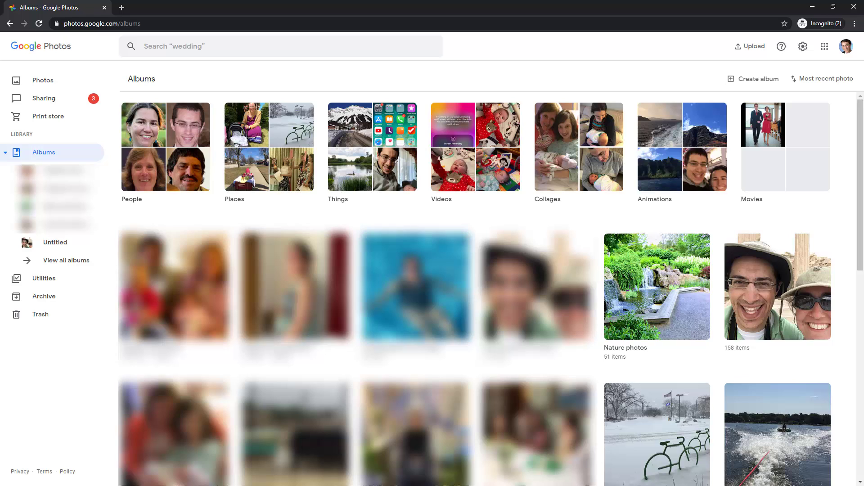
Open the People album from the Albums page to see recognized faces
left_click(166, 147)
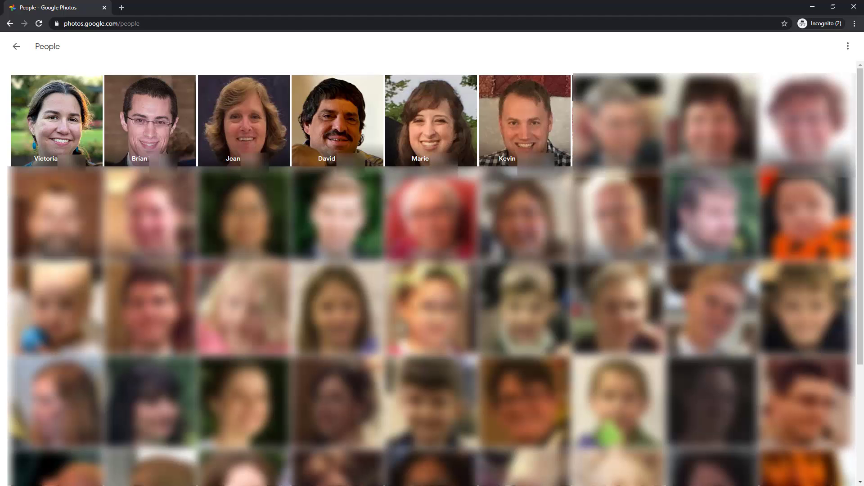
View all photos of one recognized person from the People grid
left_click(805, 214)
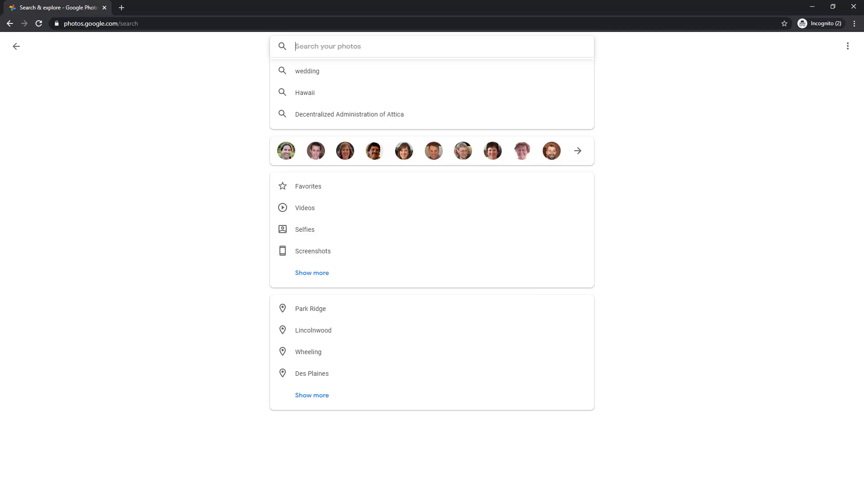
Search Google Photos for 'big ben' photos
type("big ben")
key("Return")
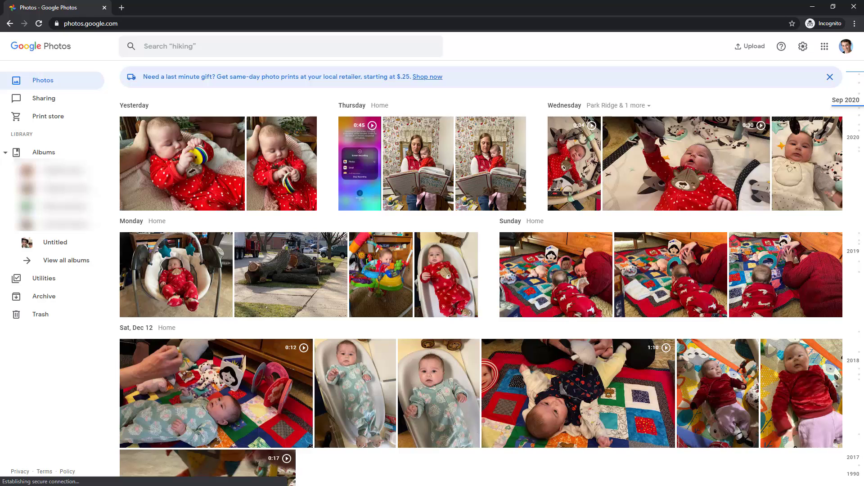
Scroll the Photos timeline down to the Thu, Dec 10 section
scroll(774, 220, "down", 10)
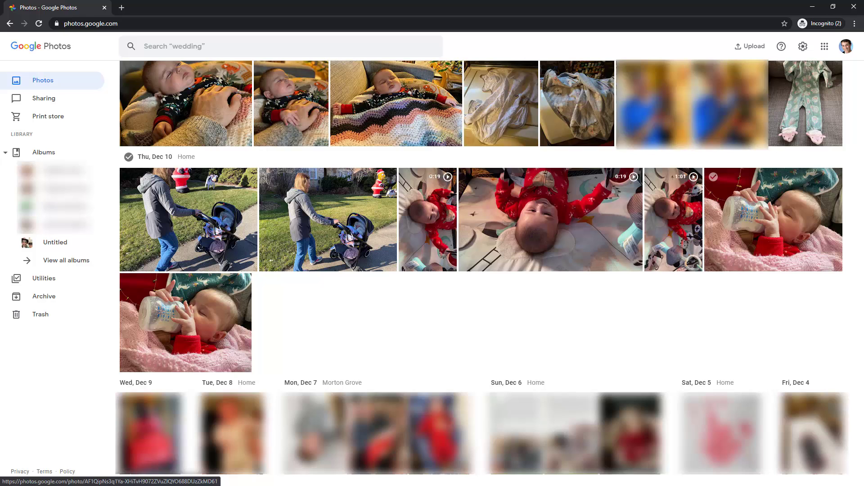
Open the baby bottle-feeding photo in the editor with filter presets
left_click(773, 219)
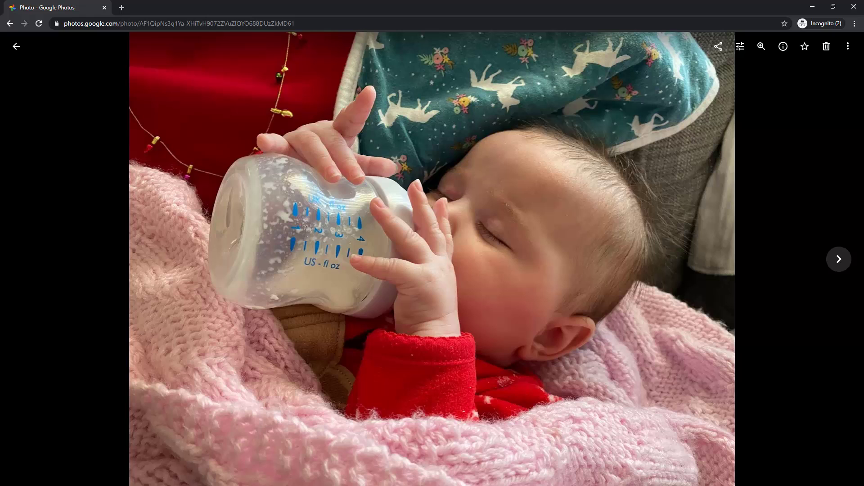
key("e")
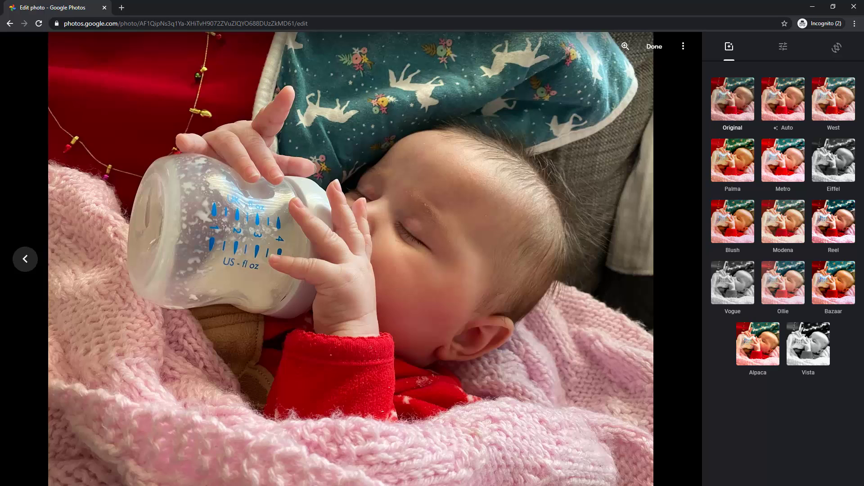
Apply the Auto filter preset to the baby bottle-feeding photo
key("a")
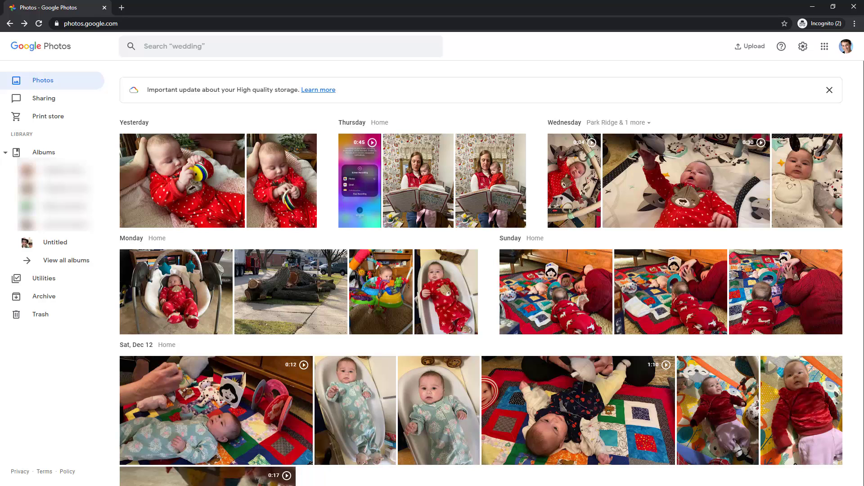
Show the Upload from menu listing where photos can be uploaded from
left_click(750, 46)
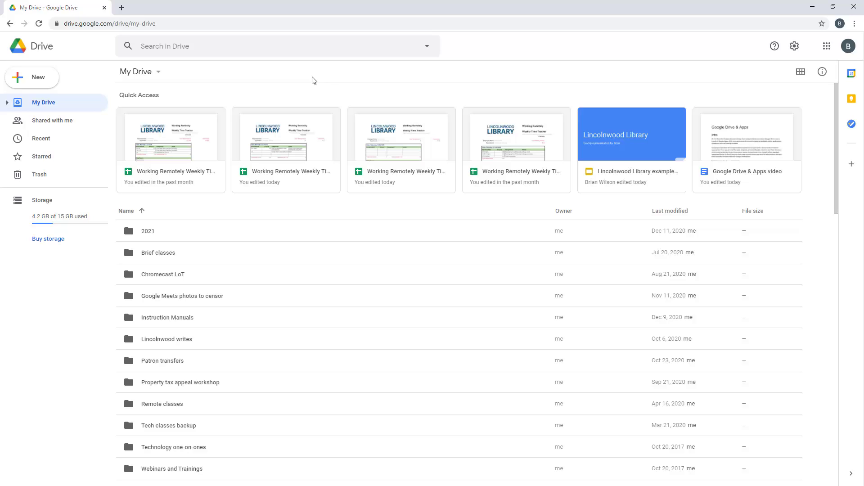
Create a new Google Form from a template in Google Drive
left_click(34, 81)
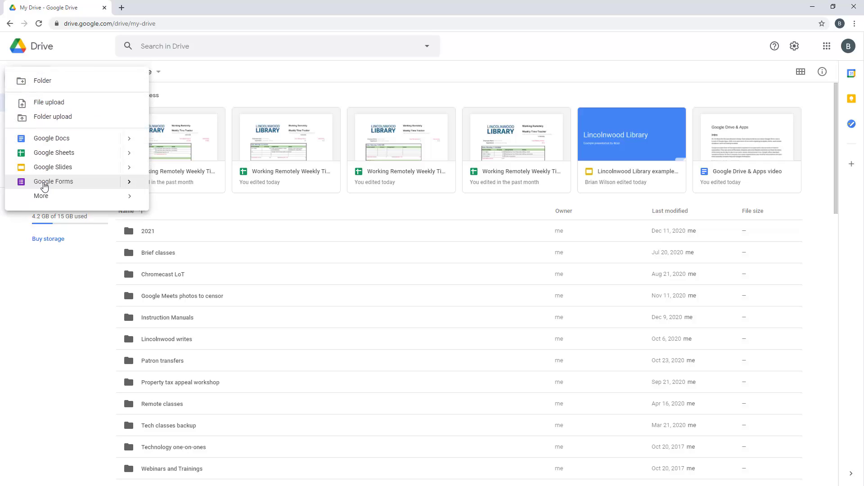
mouse_move(131, 200)
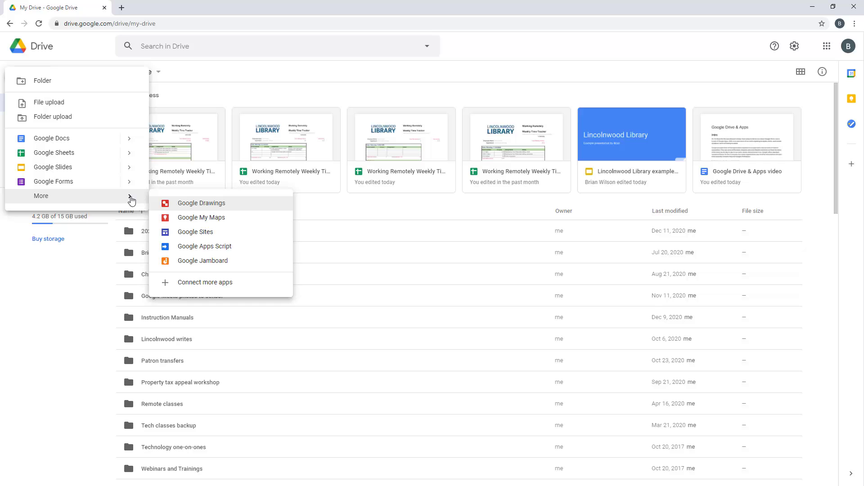
mouse_move(128, 181)
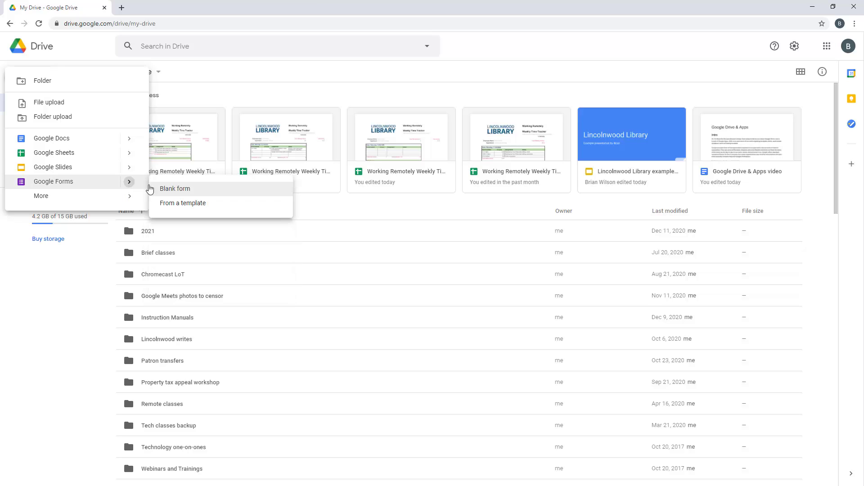
left_click(193, 204)
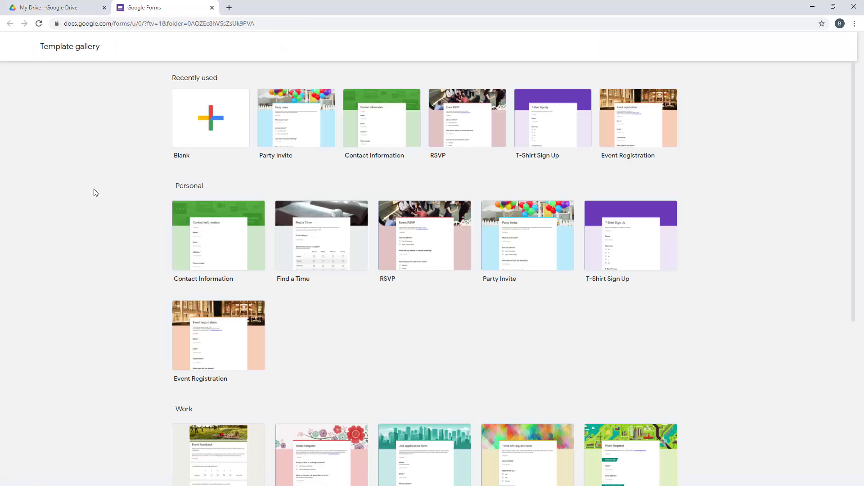
Browse the Forms template gallery, then start a Blank form
left_click(468, 134)
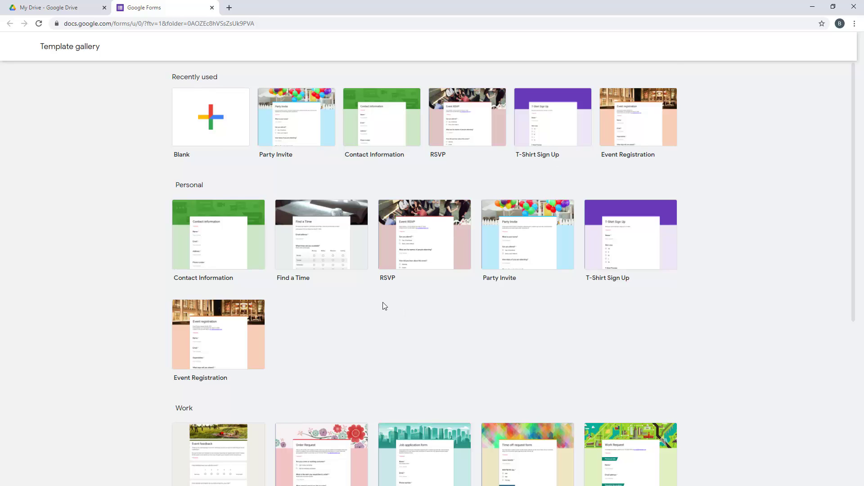
scroll(385, 307, "down", 5)
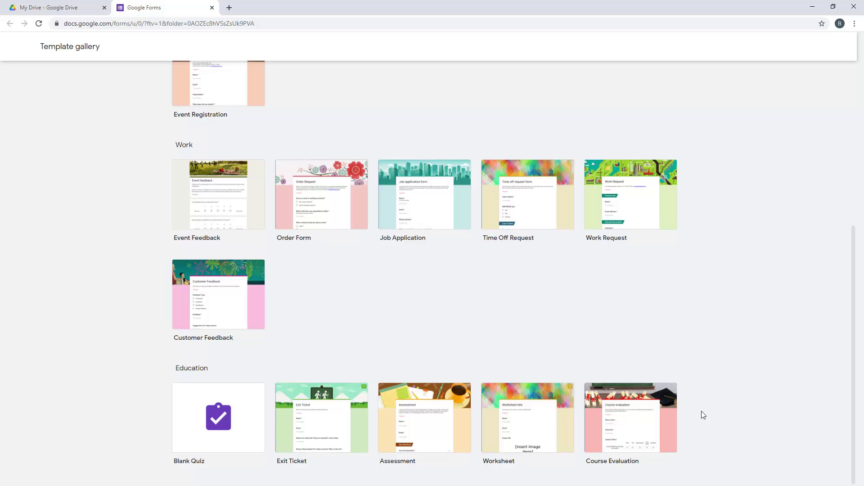
scroll(700, 412, "up", 6)
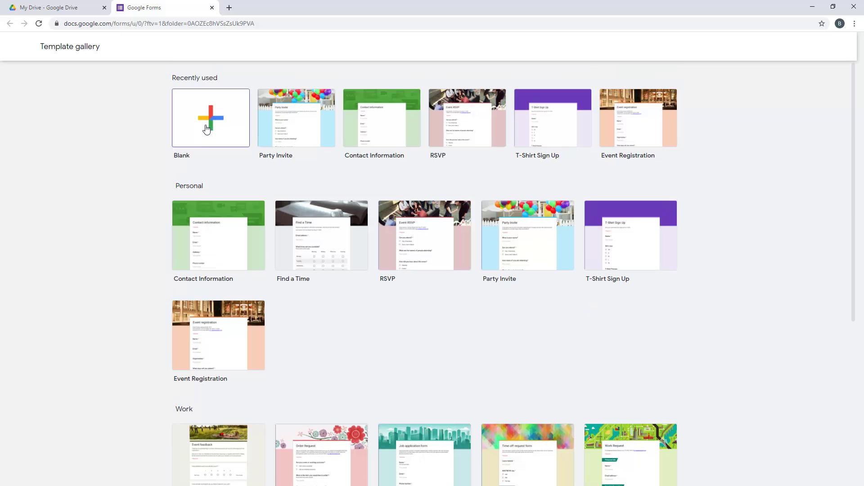
left_click(206, 130)
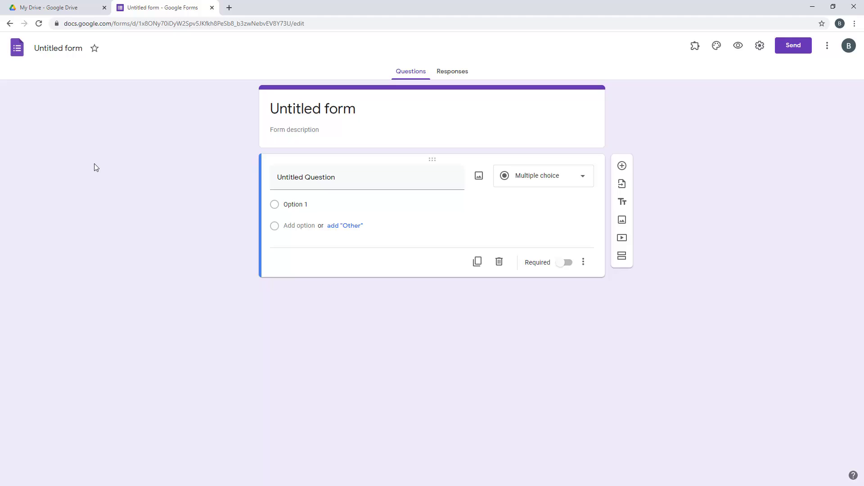
Name the form 'Example form' and describe it: 'We'll show you how to create some questions.'
left_click(370, 107)
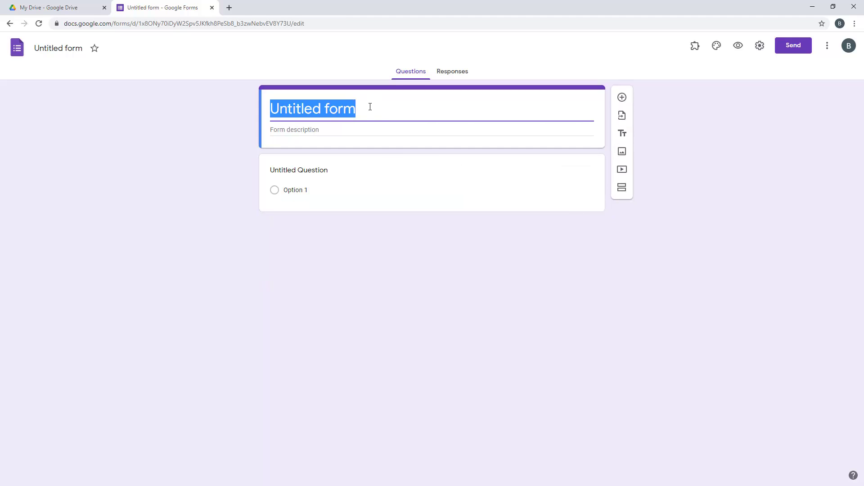
type("Example form")
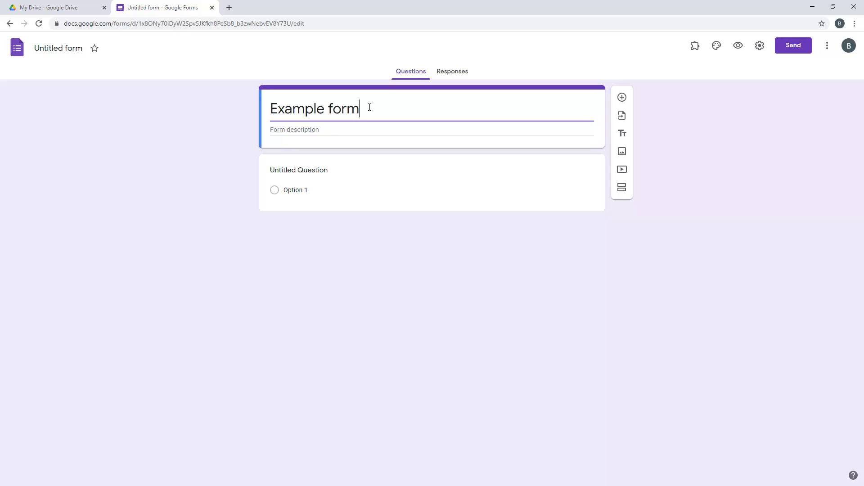
left_click(350, 131)
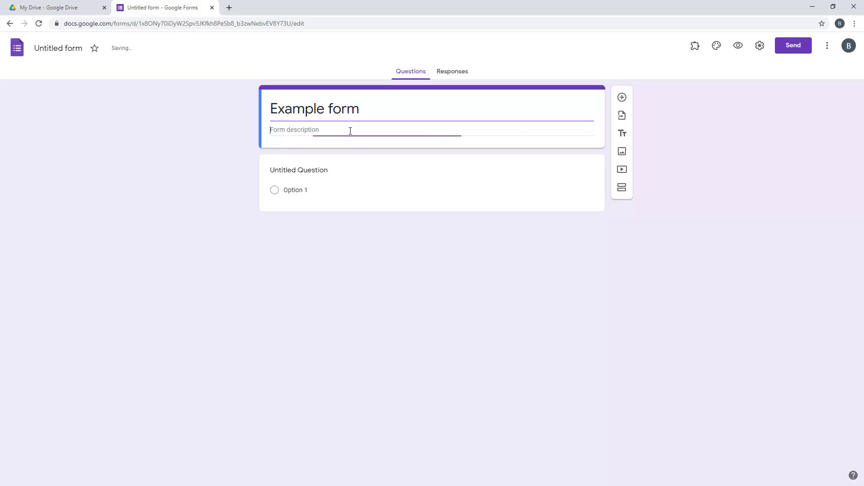
type("We'l")
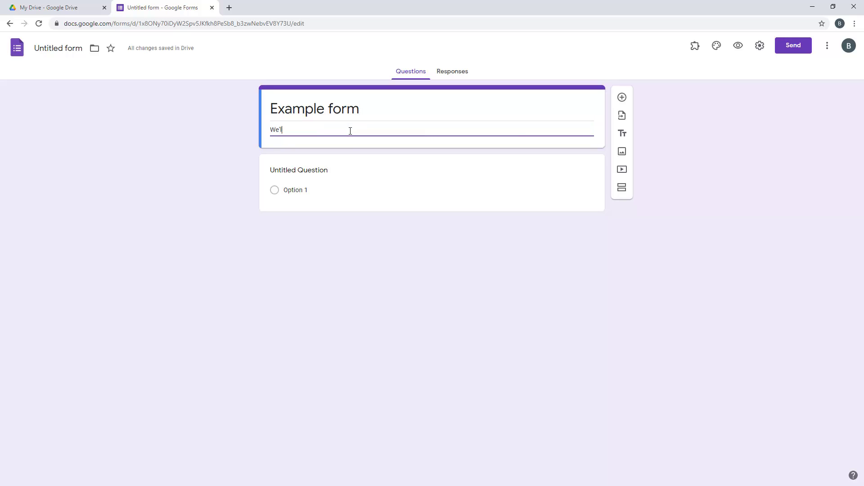
type("l show you how to create some ")
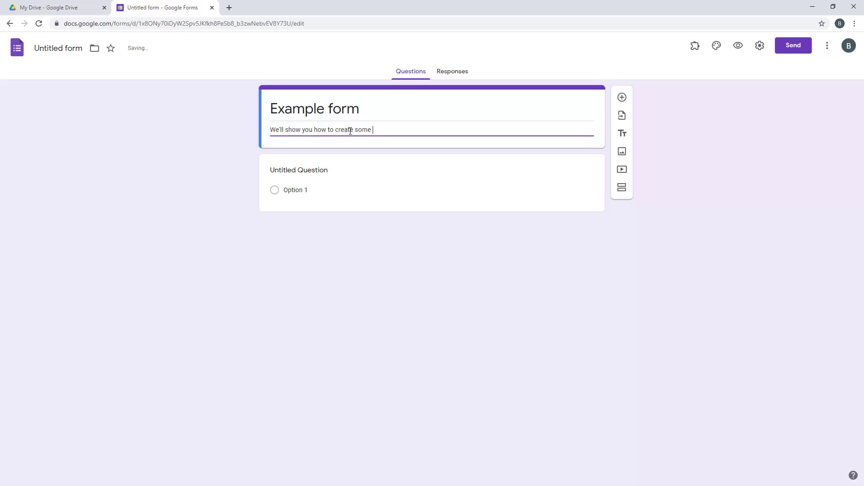
type("questions.")
left_click(407, 274)
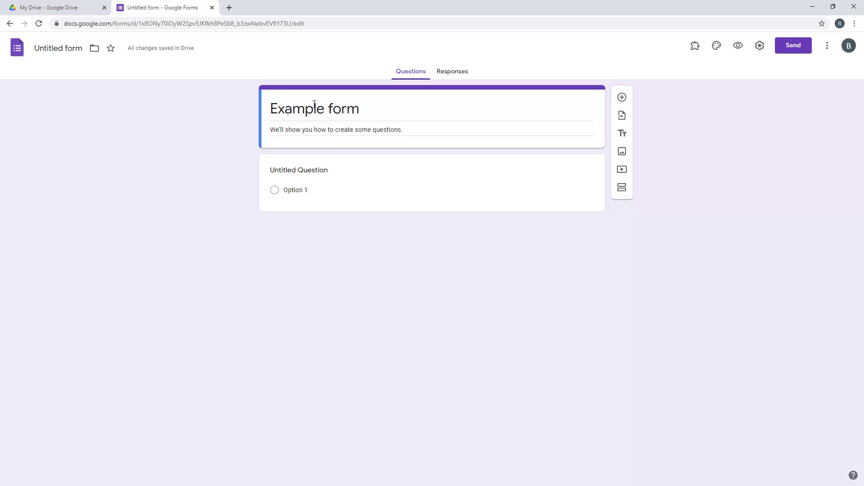
left_click(346, 162)
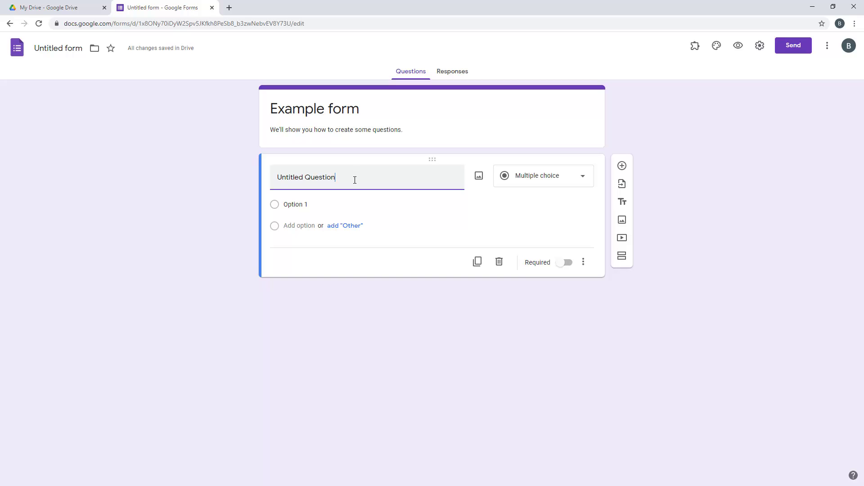
Title the first question 'Can you come to the party?'
key("BackSpace")
key("BackSpace")
key("BackSpace")
key("BackSpace")
key("BackSpace")
key("BackSpace")
key("BackSpace")
key("BackSpace")
key("BackSpace")
key("BackSpace")
key("BackSpace")
key("BackSpace")
key("BackSpace")
key("BackSpace")
key("BackSpace")
key("BackSpace")
key("BackSpace")
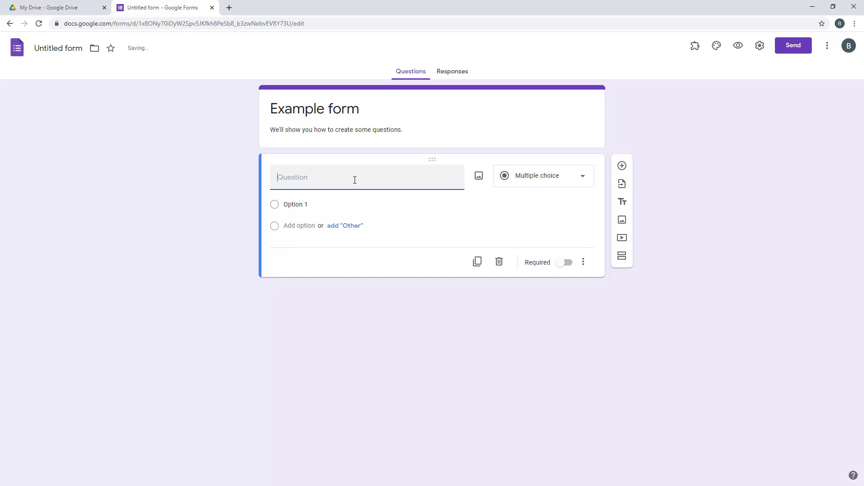
type("Can you come to the party?")
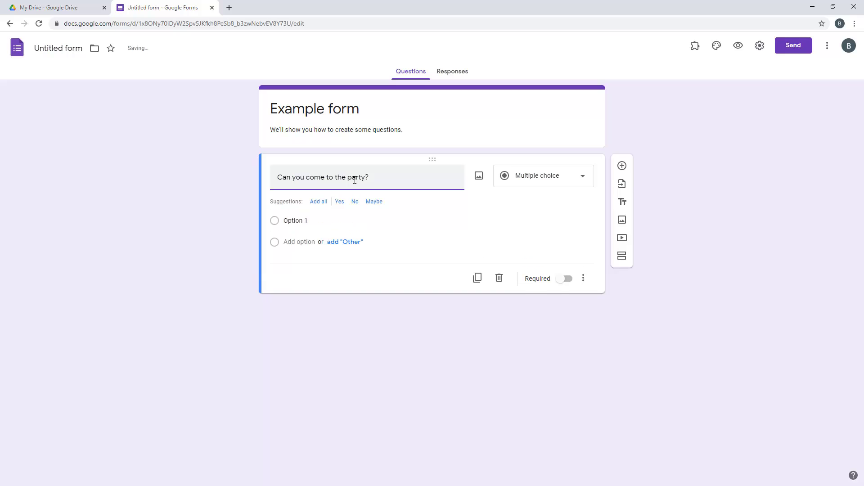
key("Tab")
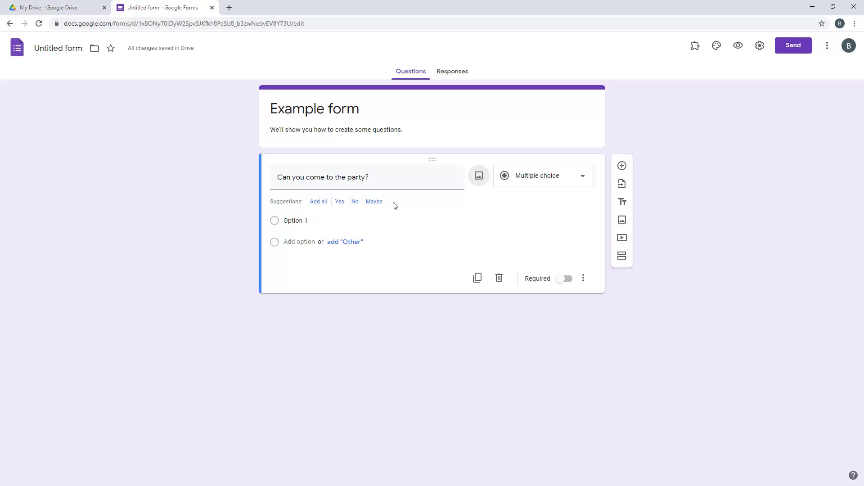
Keep it multiple choice with answers Yes, No, 'If the time is changed' and Maybe
left_click(583, 182)
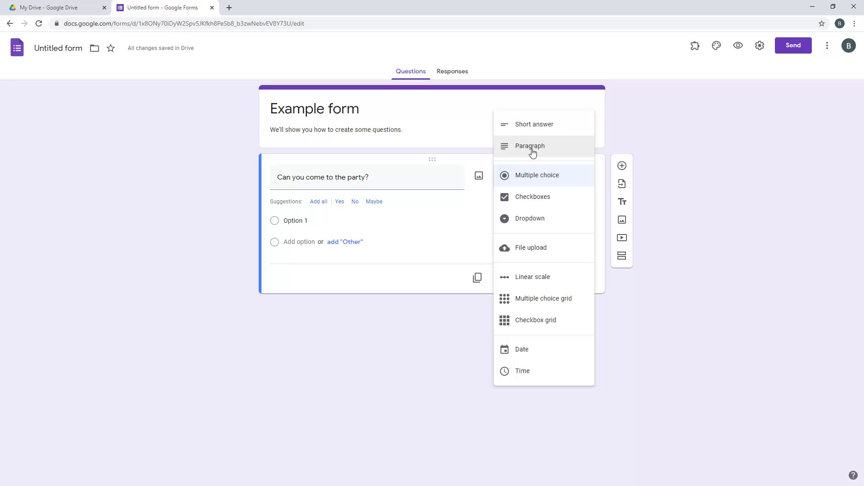
left_click(303, 223)
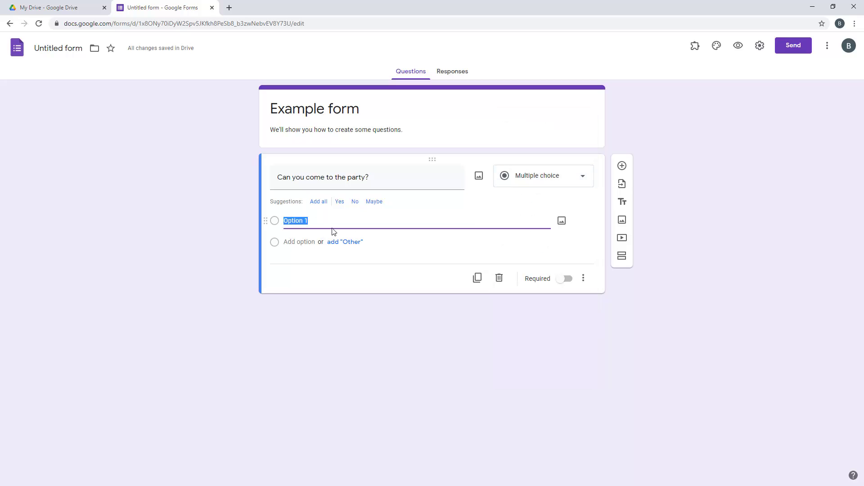
left_click(340, 202)
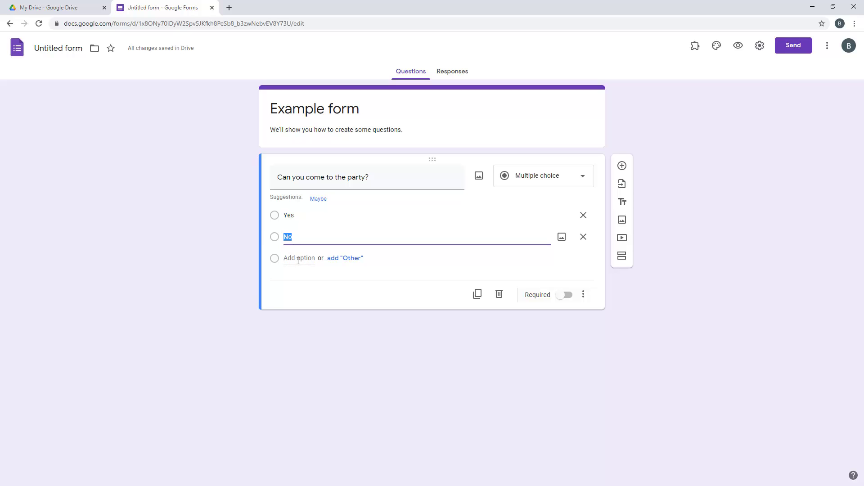
left_click(297, 258)
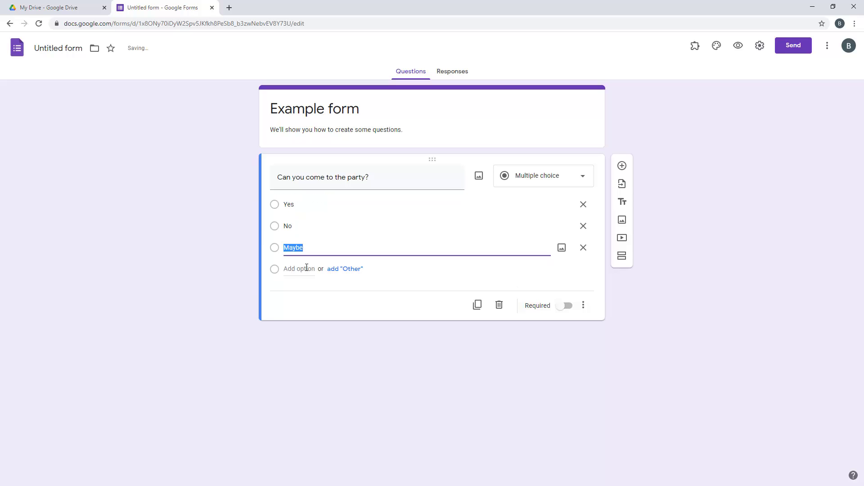
left_click(365, 250)
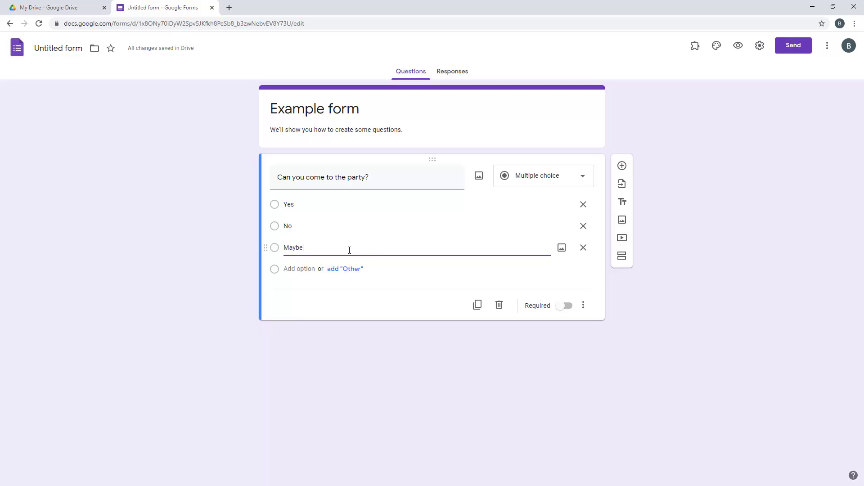
key("BackSpace")
key("BackSpace")
key("BackSpace")
key("BackSpace")
key("BackSpace")
type("If the time is changed")
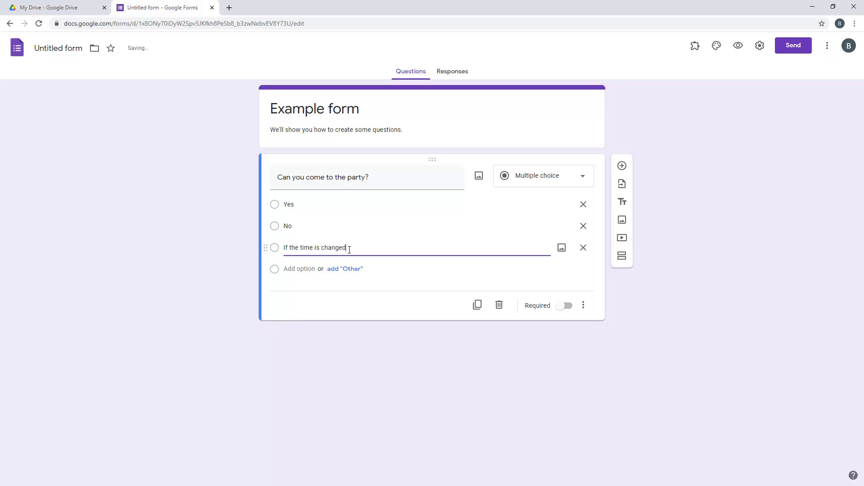
left_click(301, 269)
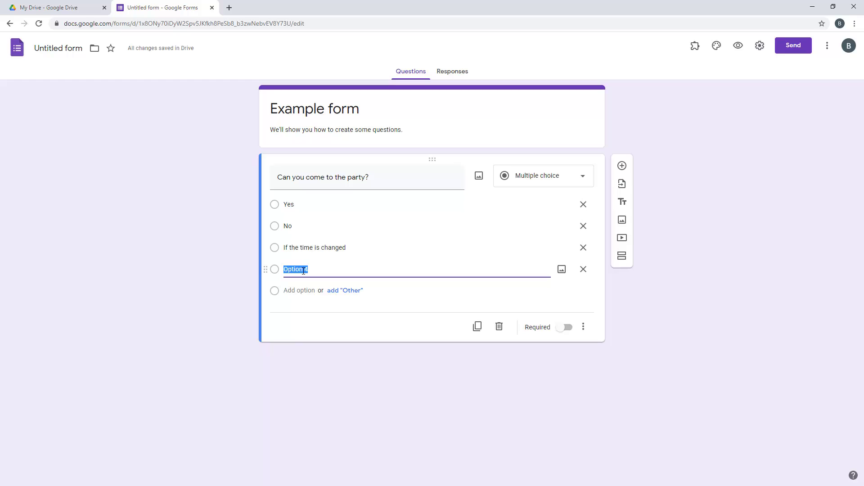
type("Maybe")
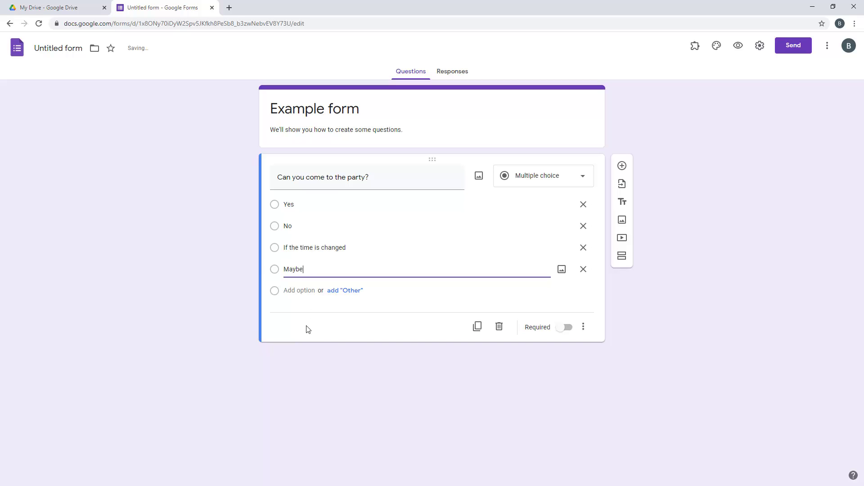
left_click(360, 391)
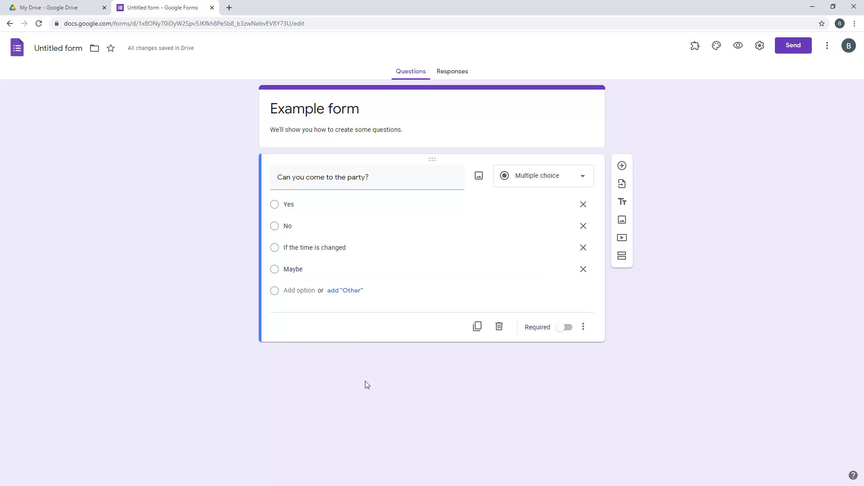
Duplicate the party question and delete 'If the time is changed' from the copy
left_click(477, 326)
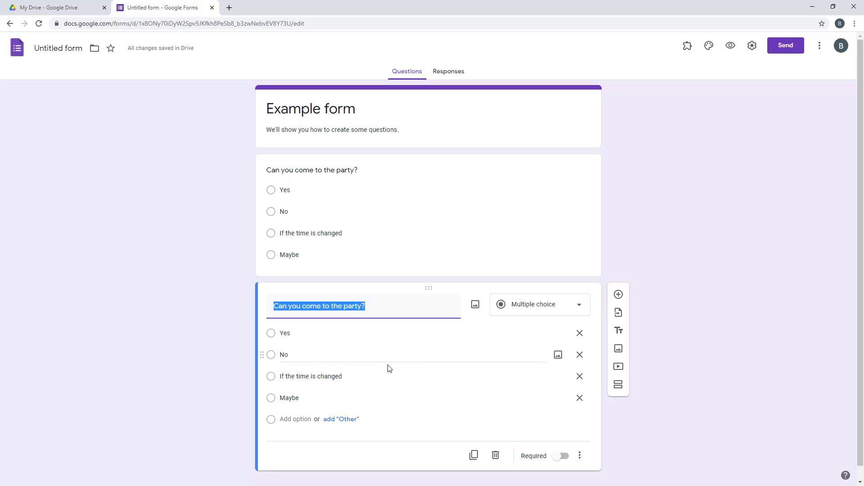
left_click(580, 378)
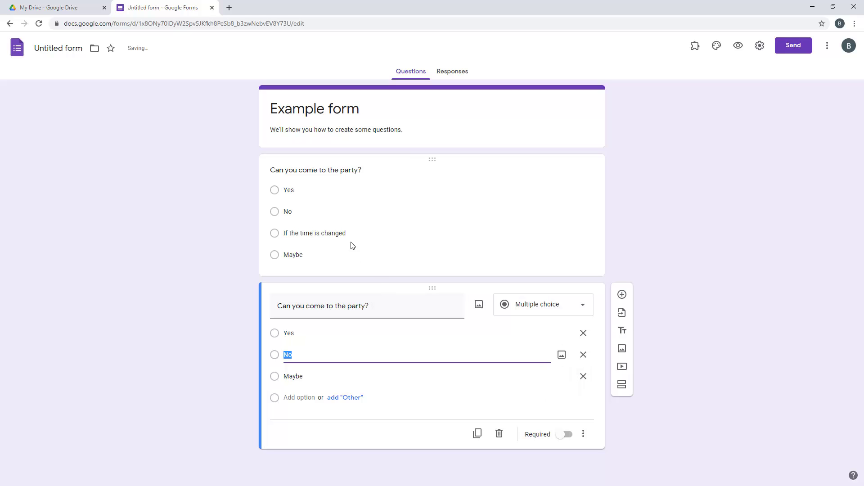
left_click(410, 170)
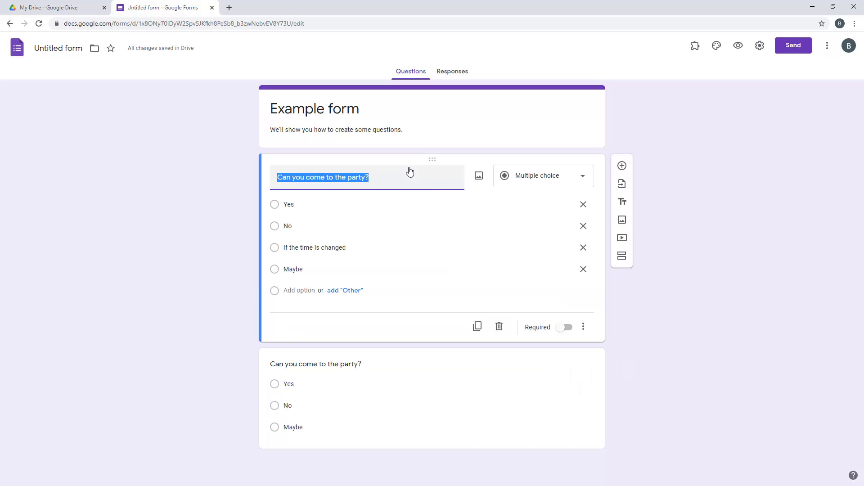
Make the original party question required and shuffle its option order
left_click(568, 328)
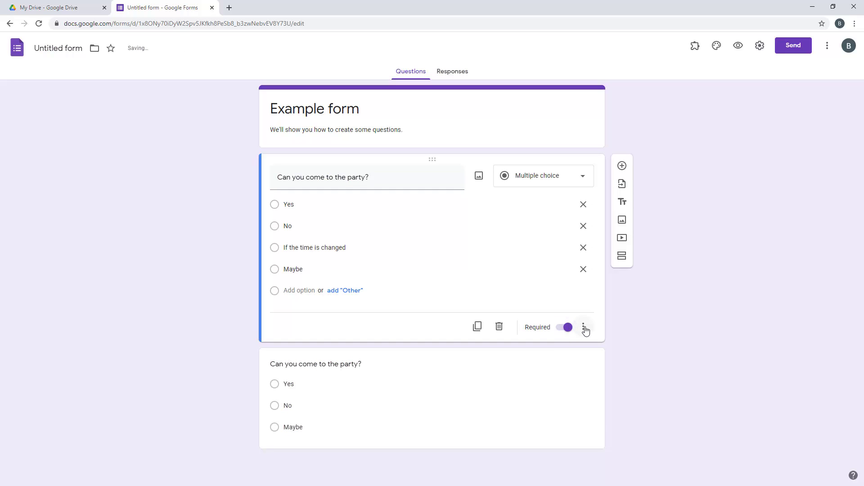
left_click(584, 328)
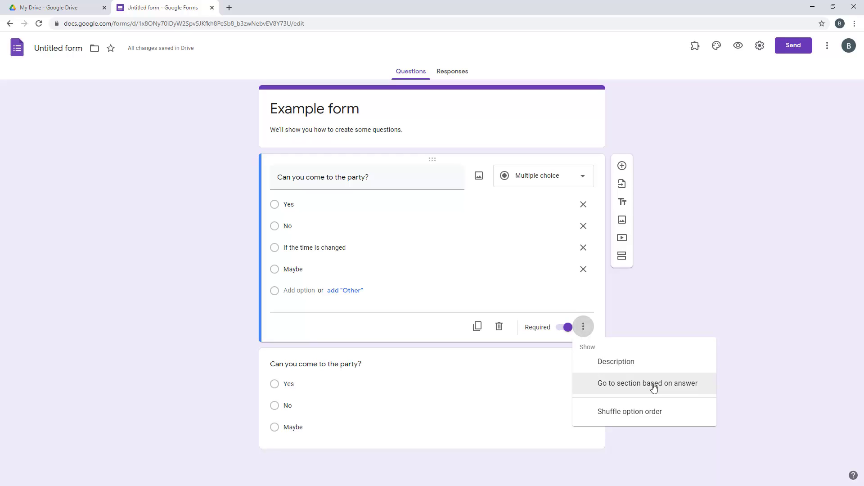
left_click(618, 412)
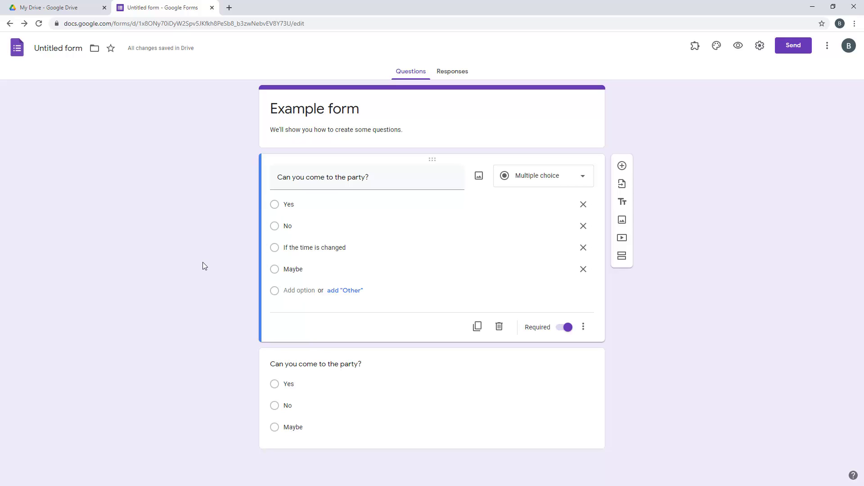
Add a Checkboxes question titled 'What would you like to do at the party?'
left_click(623, 165)
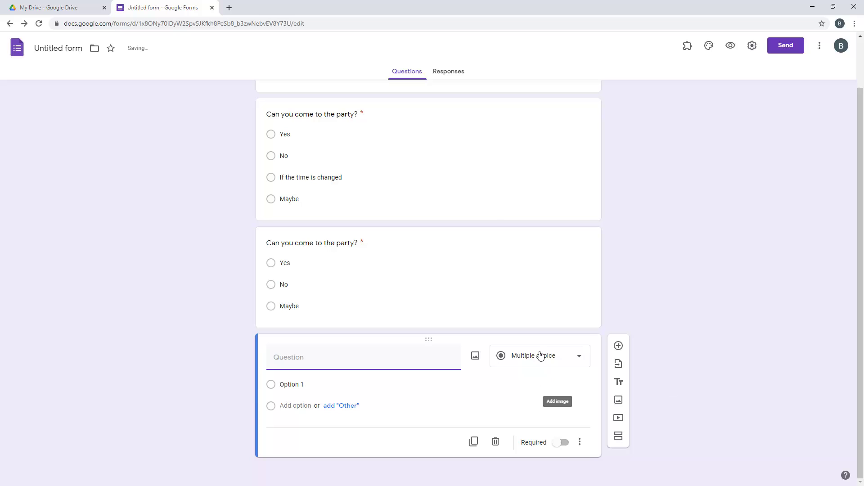
left_click(541, 356)
left_click(525, 278)
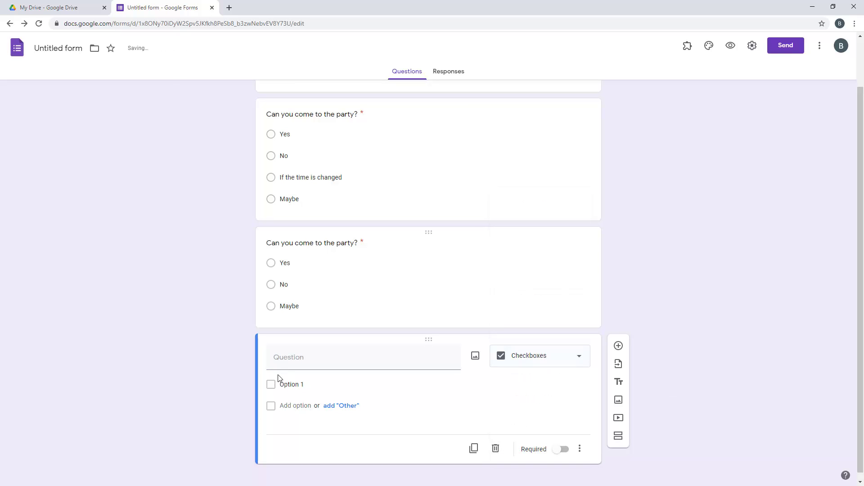
left_click(319, 355)
type("What wou")
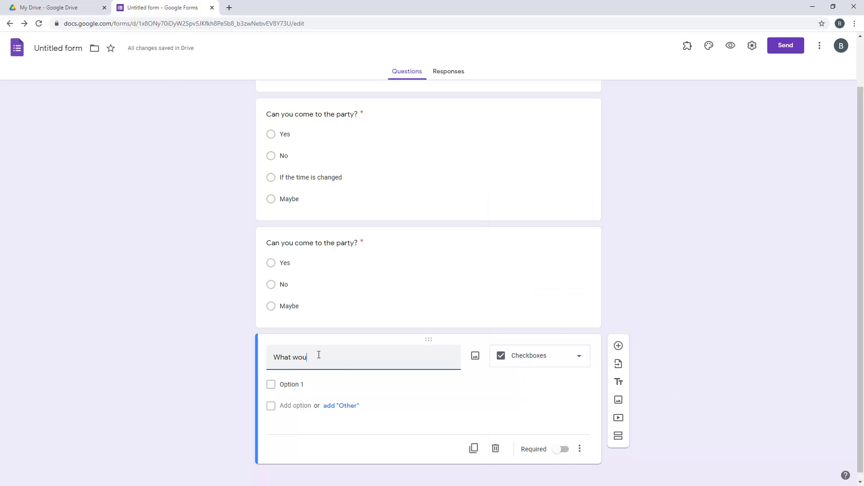
type("ld you like to do at the partY")
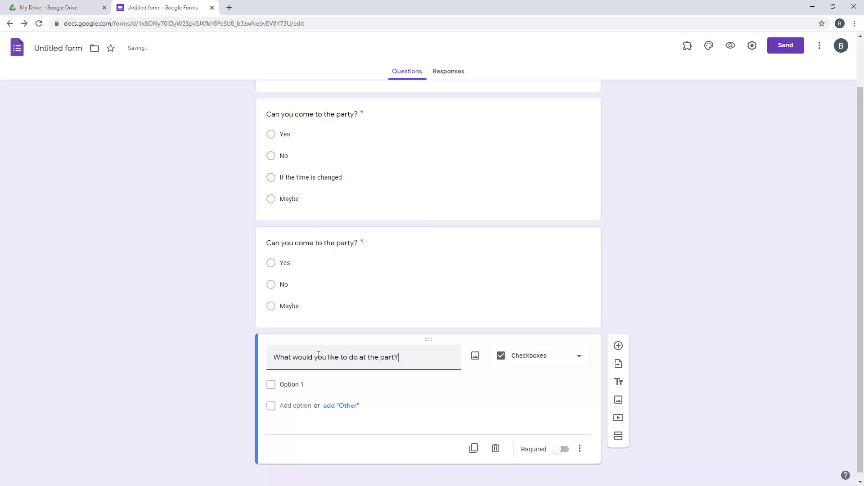
key("BackSpace")
type("y?")
Give it options Eat, drink, have fun and a fourth option, then add another question
left_click(313, 385)
type("Eat")
key("Return")
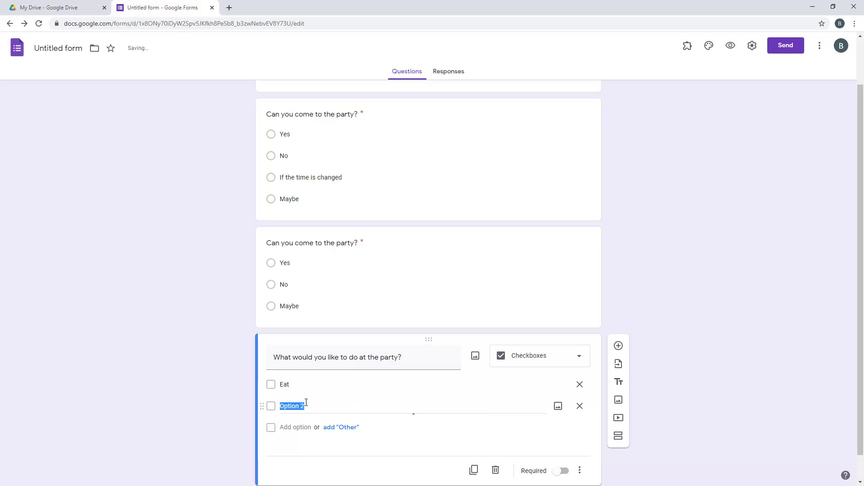
type("drink")
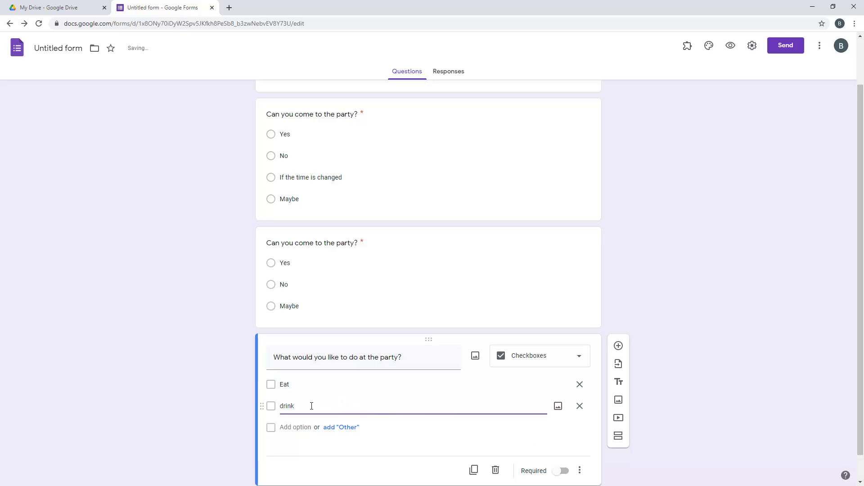
left_click(303, 427)
type("have fun")
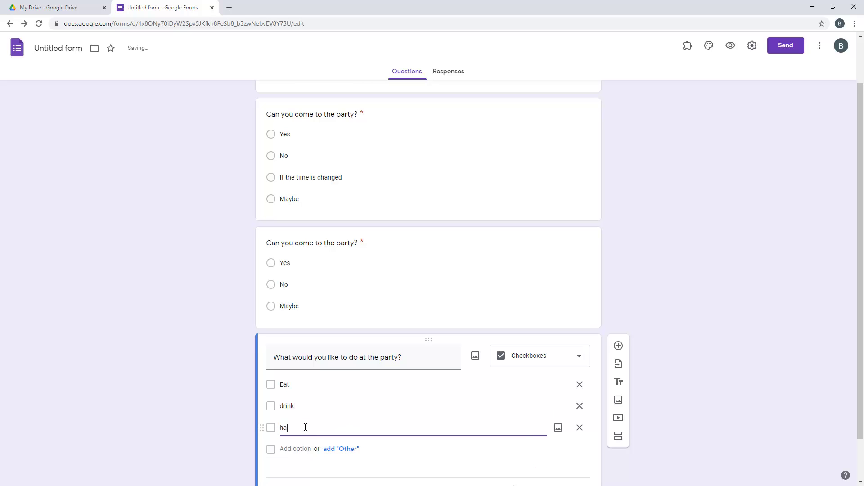
left_click(300, 449)
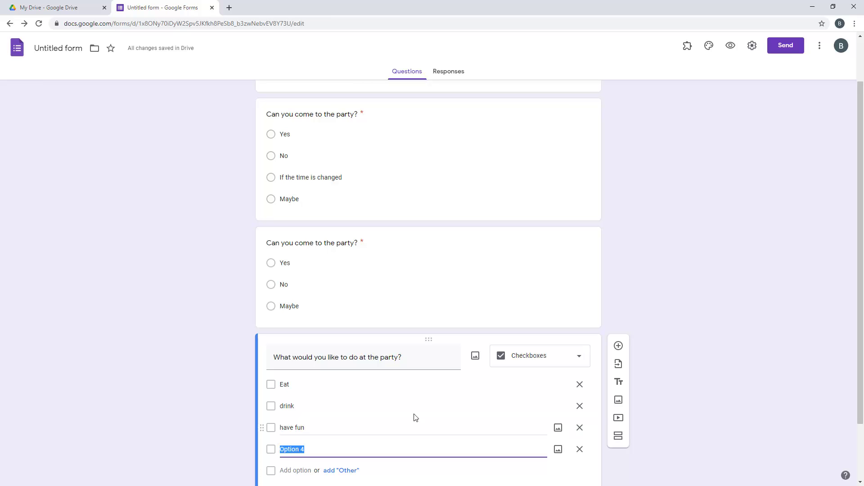
scroll(617, 412, "down", 2)
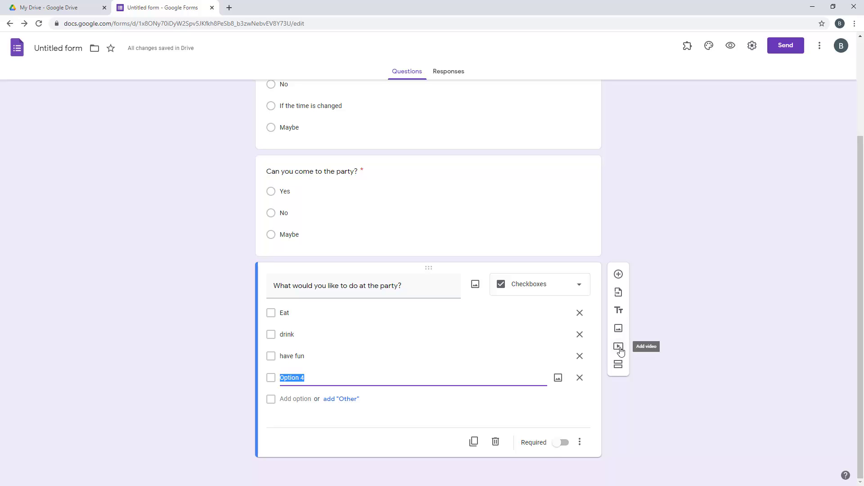
left_click(691, 354)
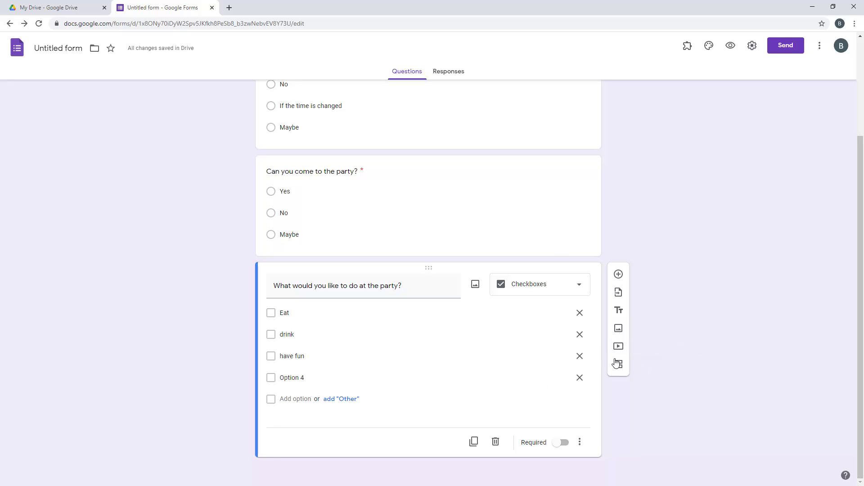
left_click(619, 275)
Make the new question a Paragraph type titled 'What did you think of the party'
left_click(541, 357)
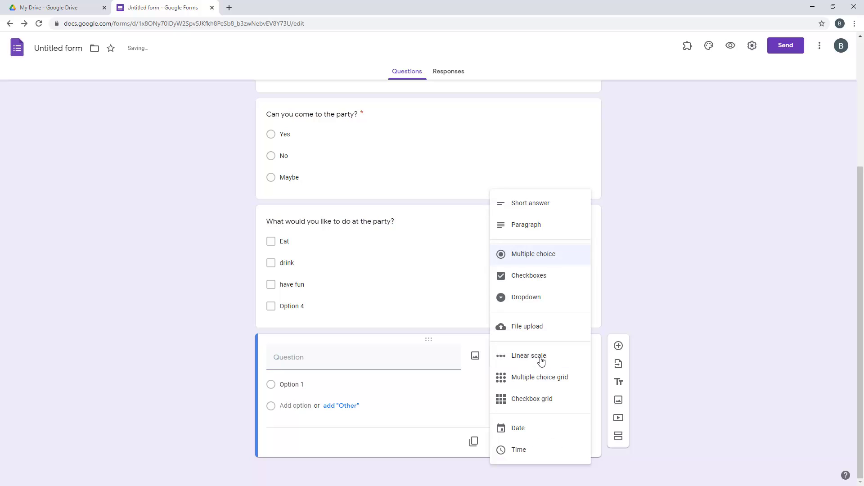
left_click(528, 225)
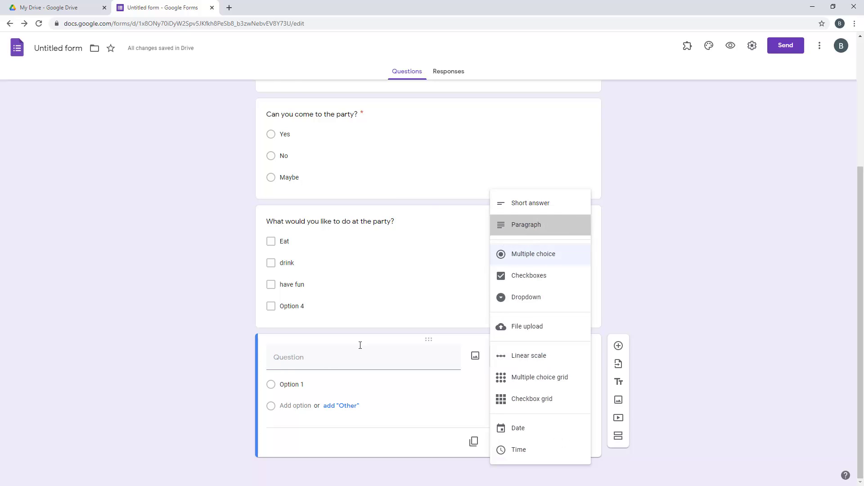
left_click(345, 377)
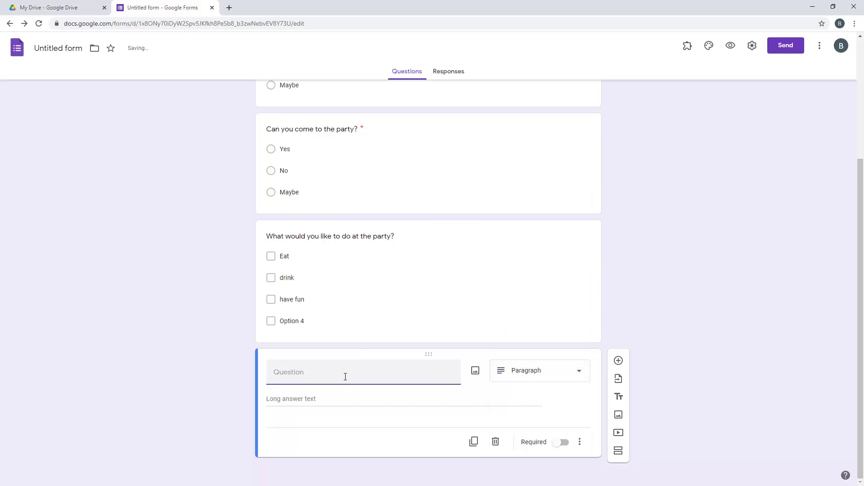
type("What did you think of")
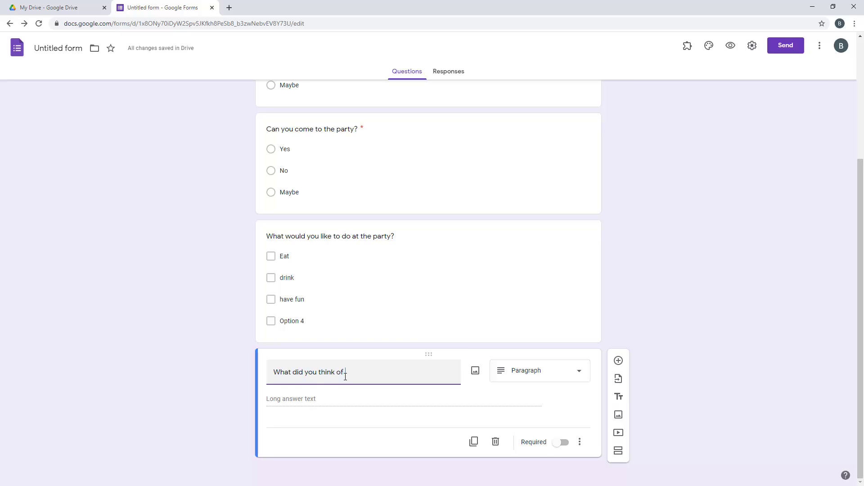
type(" the party?")
scroll(342, 358, "up", 4)
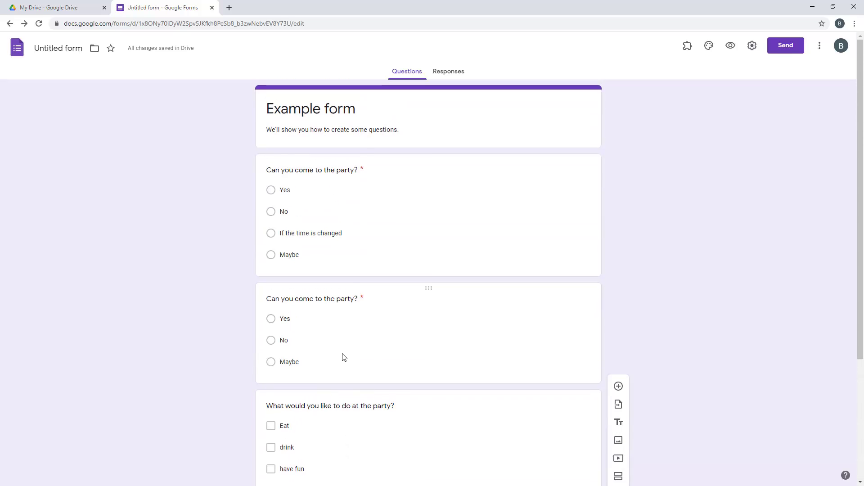
scroll(439, 335, "down", 4)
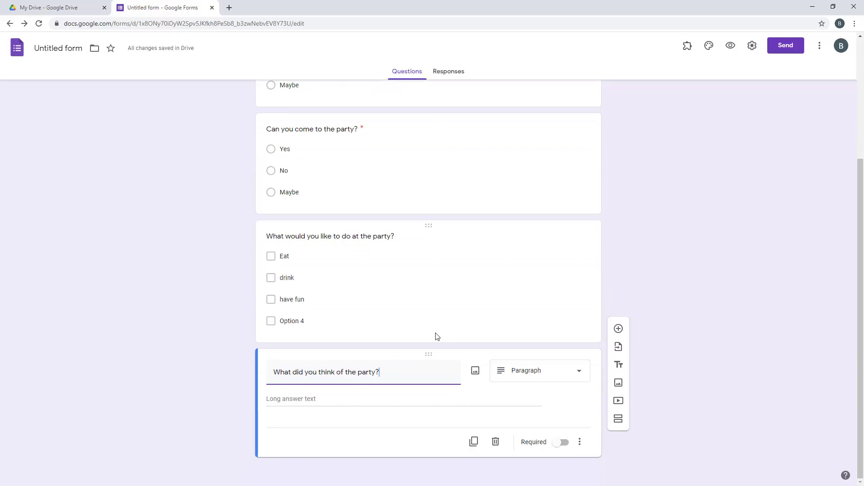
left_click(482, 279)
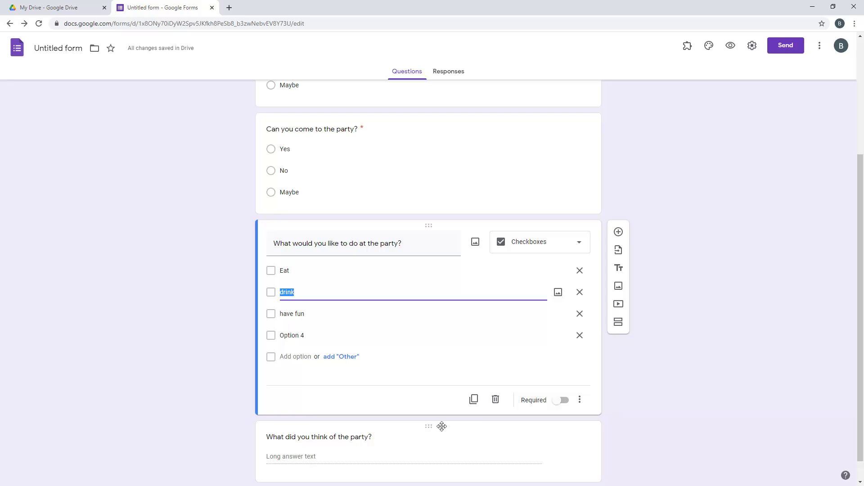
Move the paragraph question to the top and make the party question required
left_click_drag(430, 427, 428, 133)
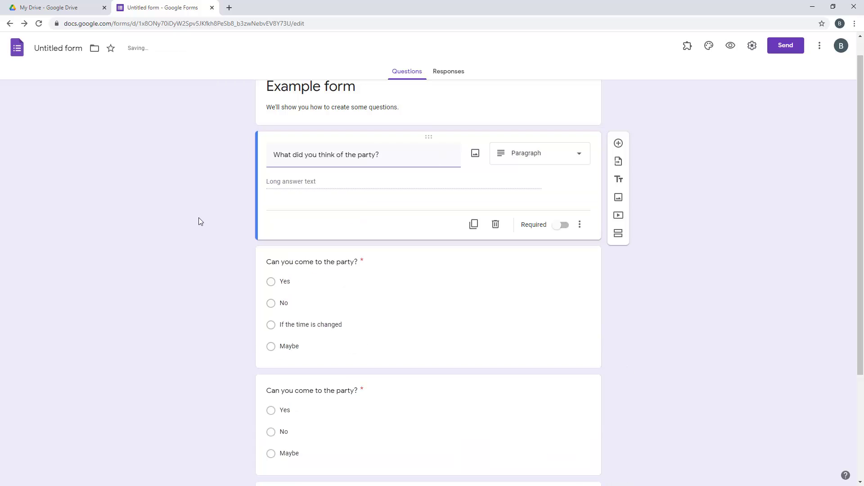
left_click(199, 218)
scroll(196, 212, "up", 1)
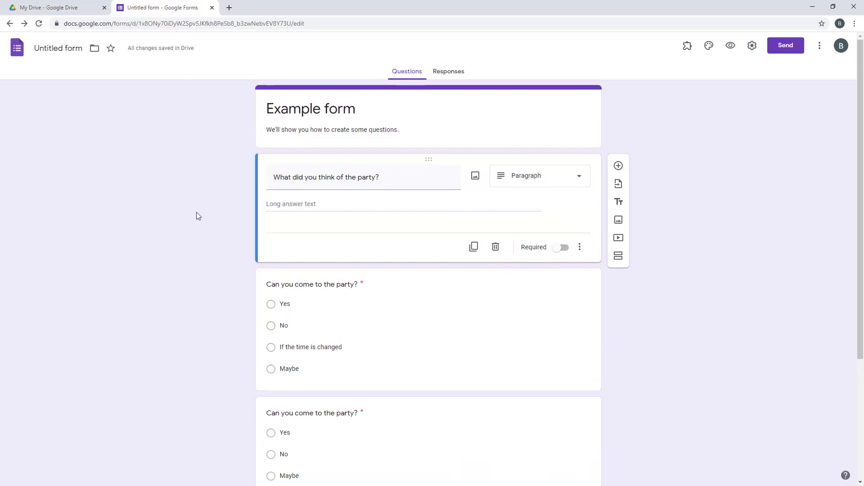
left_click(563, 250)
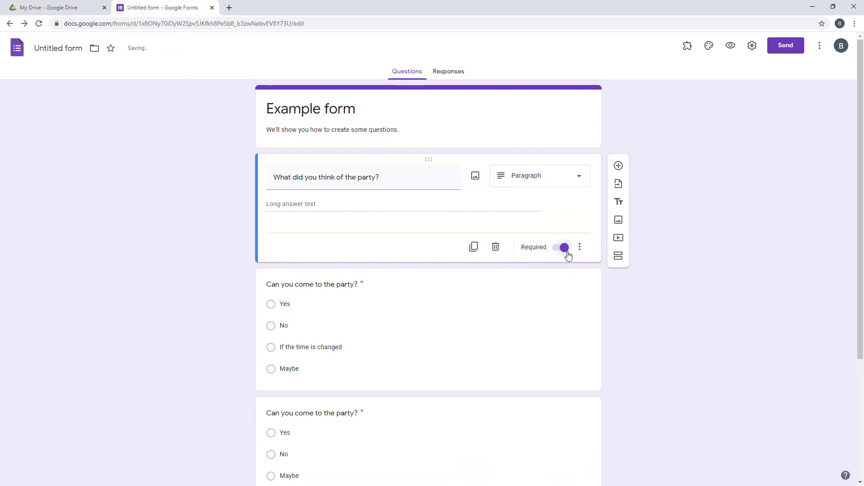
Duplicate it as a Short answer question titled 'What one thing could be better next time?'
left_click(473, 247)
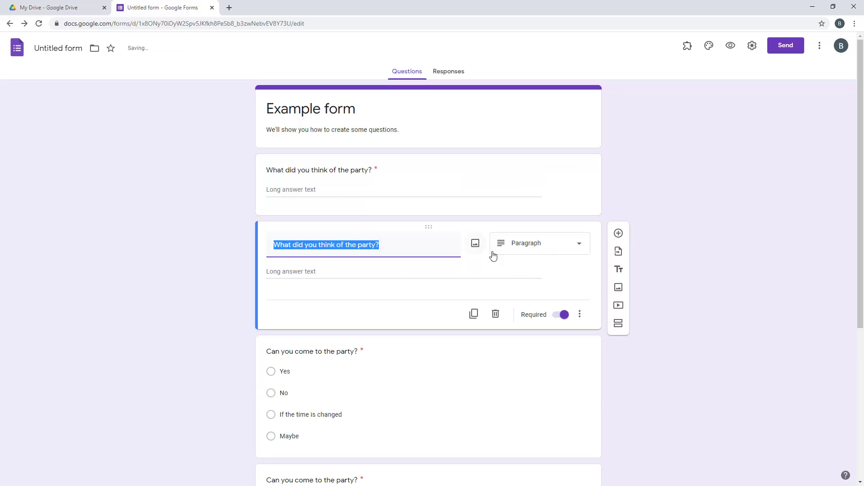
left_click(531, 249)
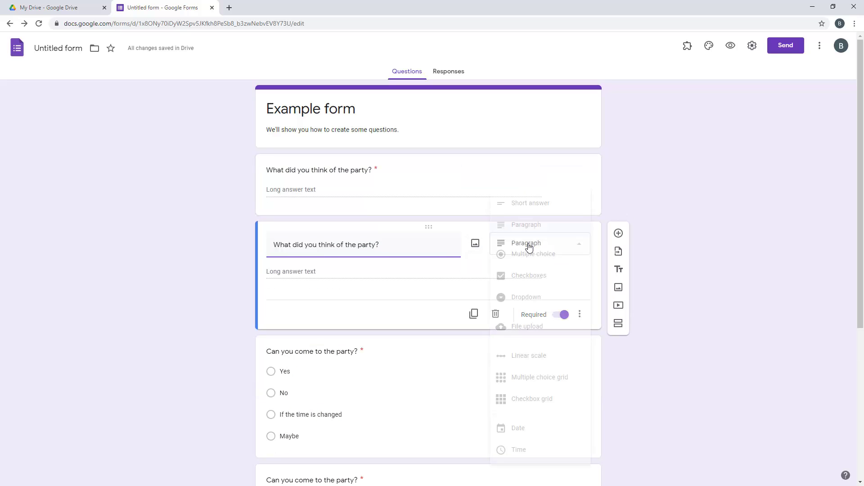
left_click(525, 206)
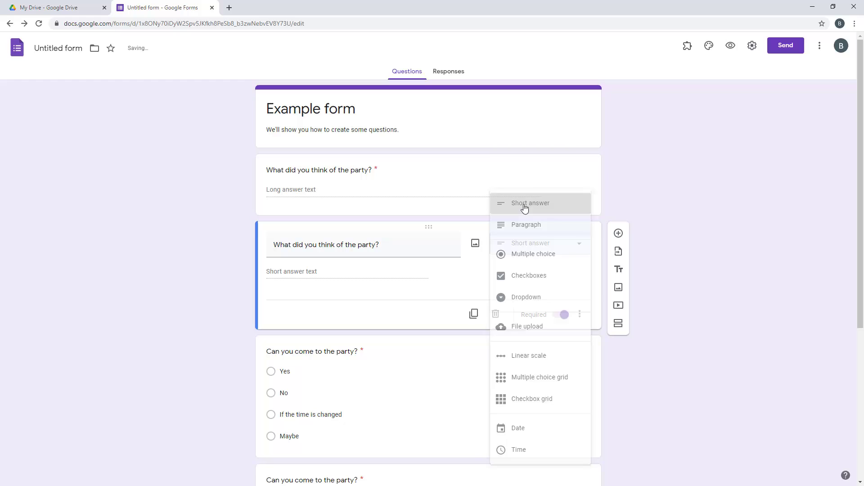
triple_click(399, 242)
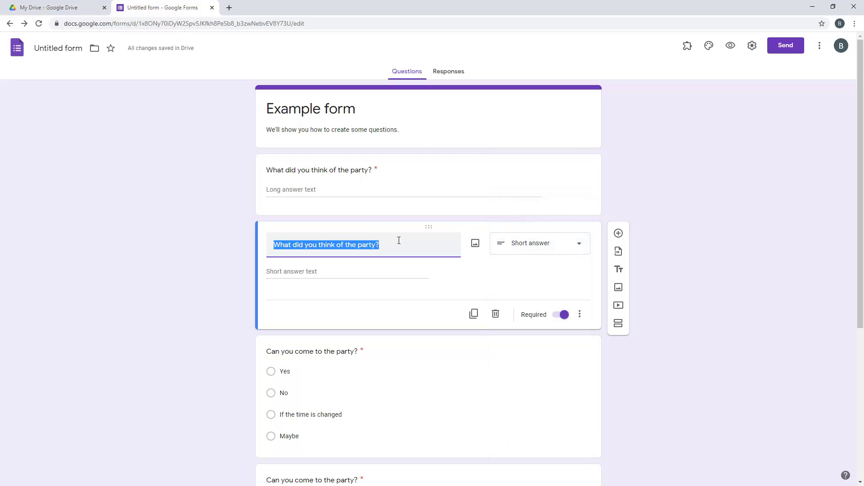
key("BackSpace")
type("What one t")
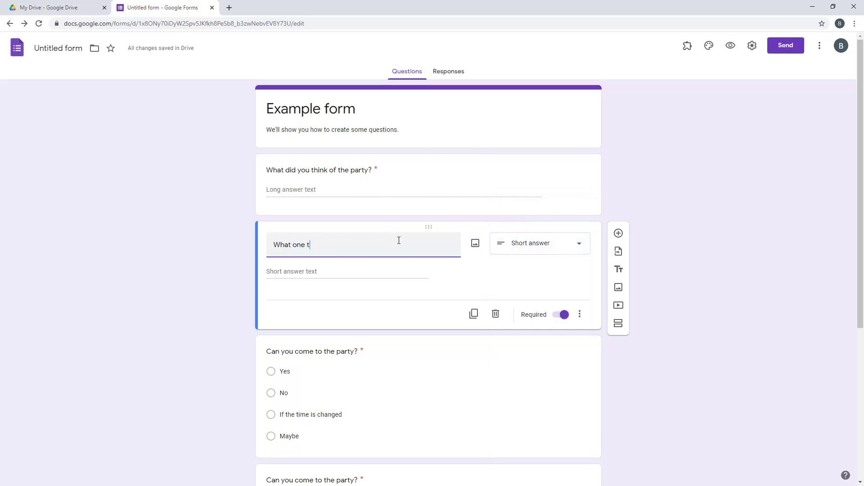
type("hing could be better next time?")
left_click(636, 370)
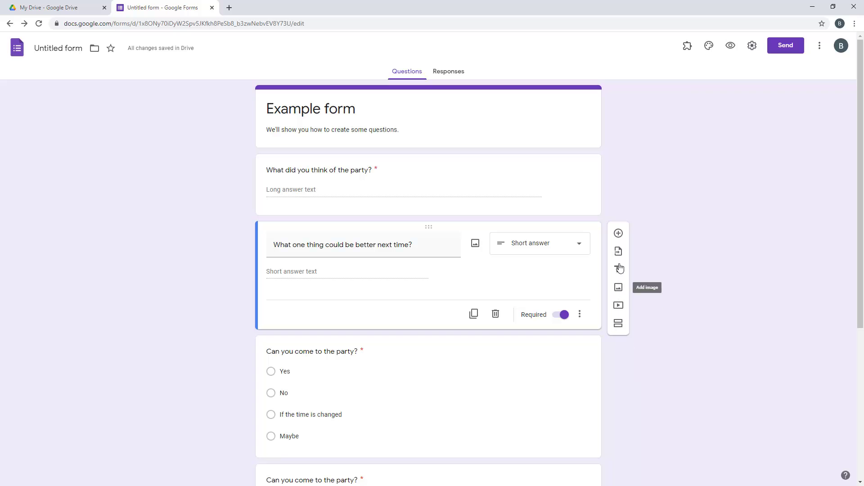
scroll(600, 355, "down", 1)
scroll(603, 361, "down", 5)
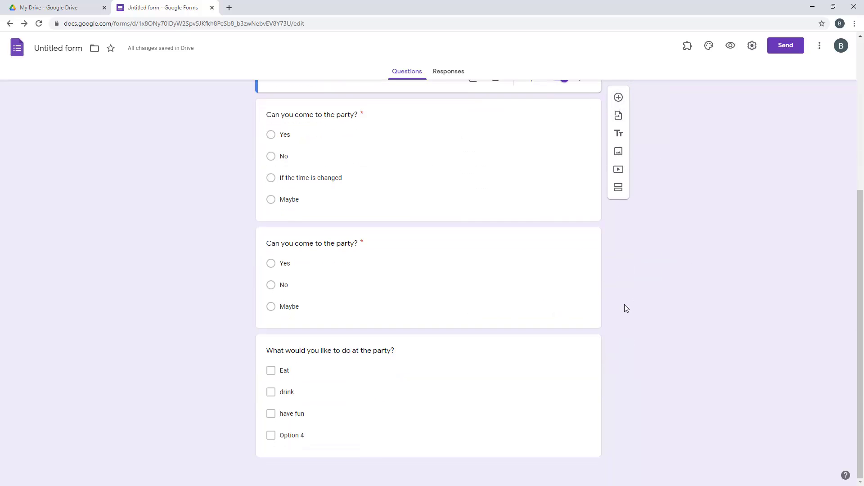
scroll(625, 304, "up", 5)
left_click(441, 74)
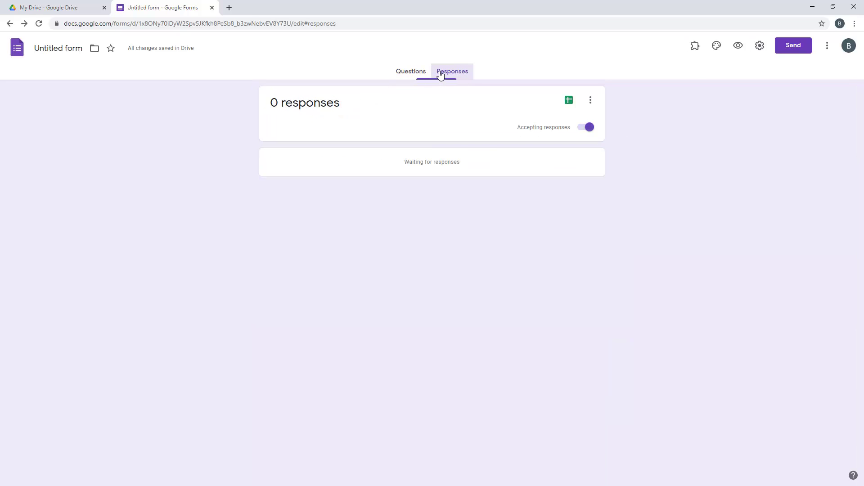
left_click(589, 128)
left_click(579, 128)
left_click(591, 100)
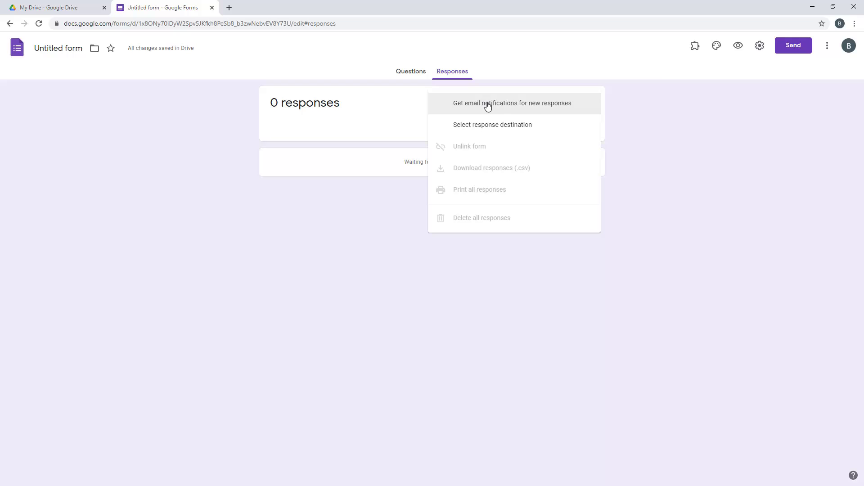
left_click(671, 254)
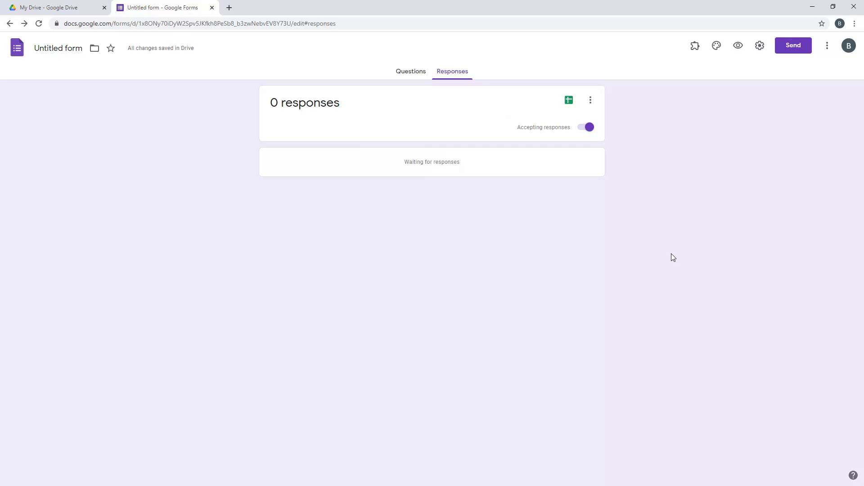
left_click(569, 103)
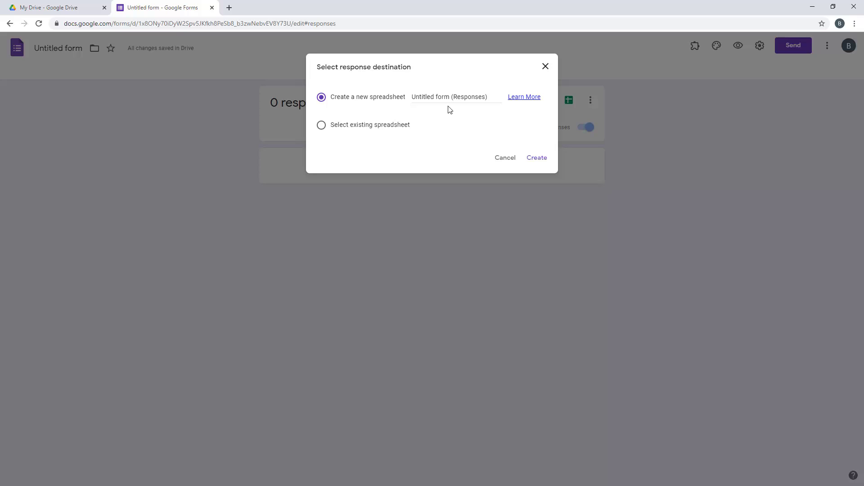
left_click_drag(414, 97, 497, 99)
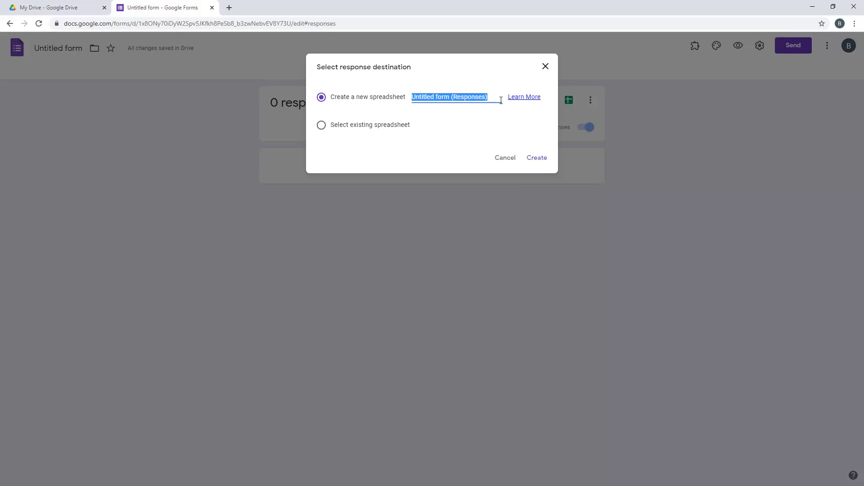
left_click(505, 160)
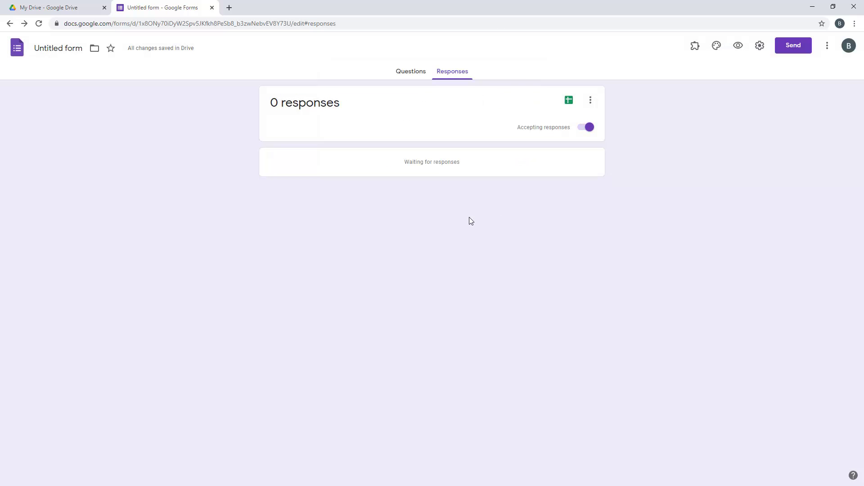
left_click(414, 80)
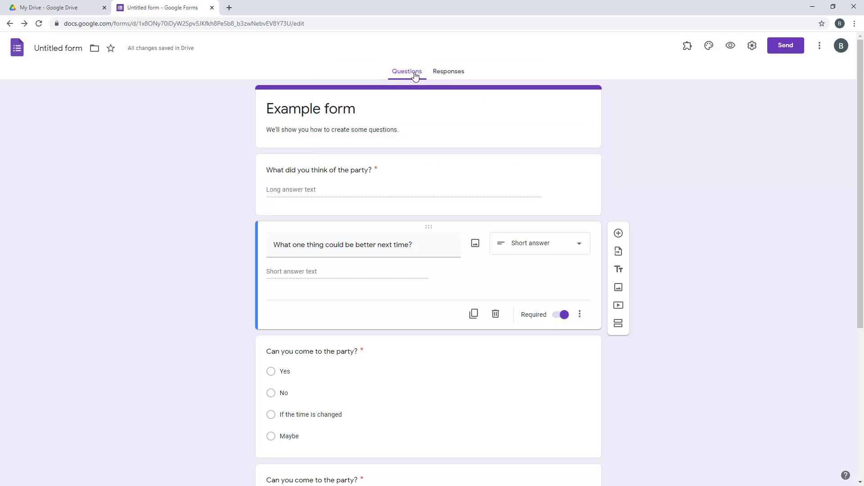
left_click(304, 109)
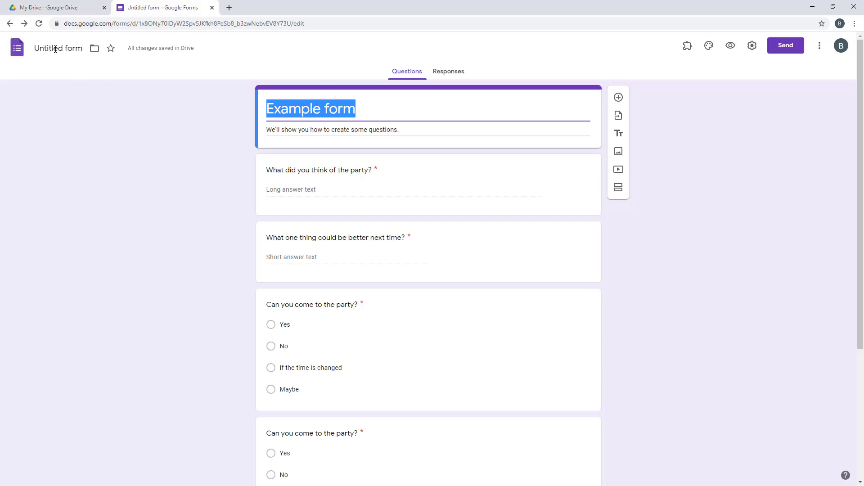
Rename the form file to 'Example form' and start a responses spreadsheet from the Responses tab
left_click(55, 49)
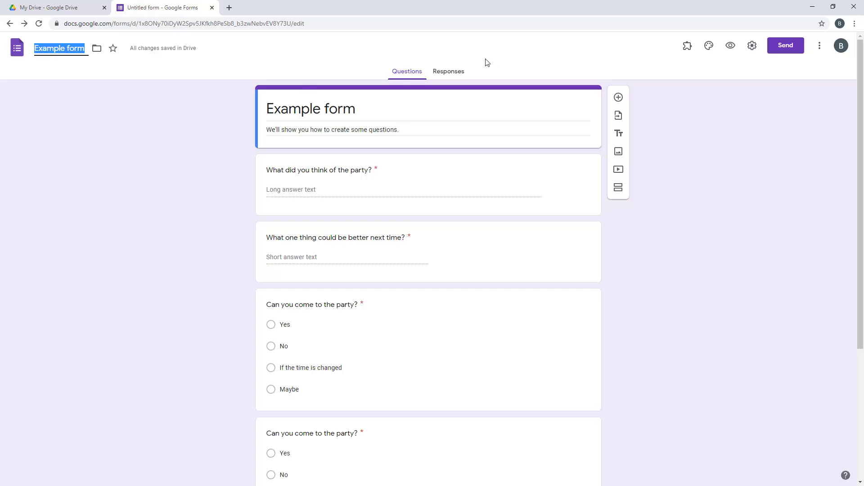
left_click(434, 74)
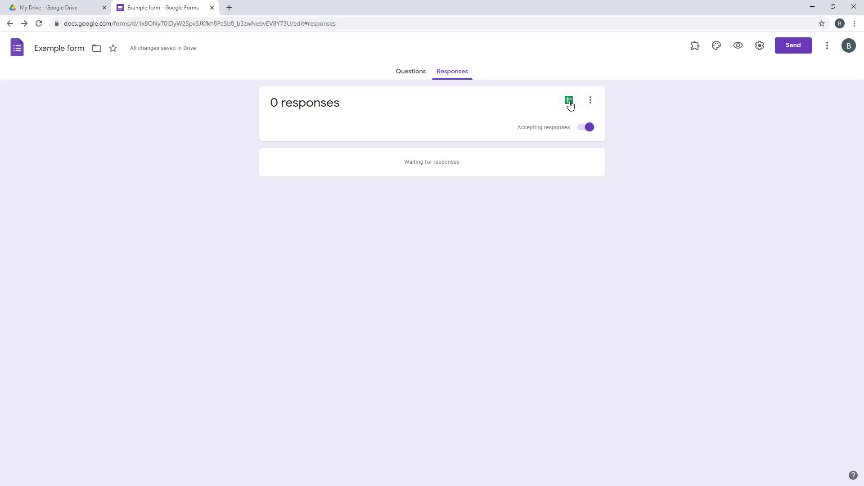
left_click(570, 102)
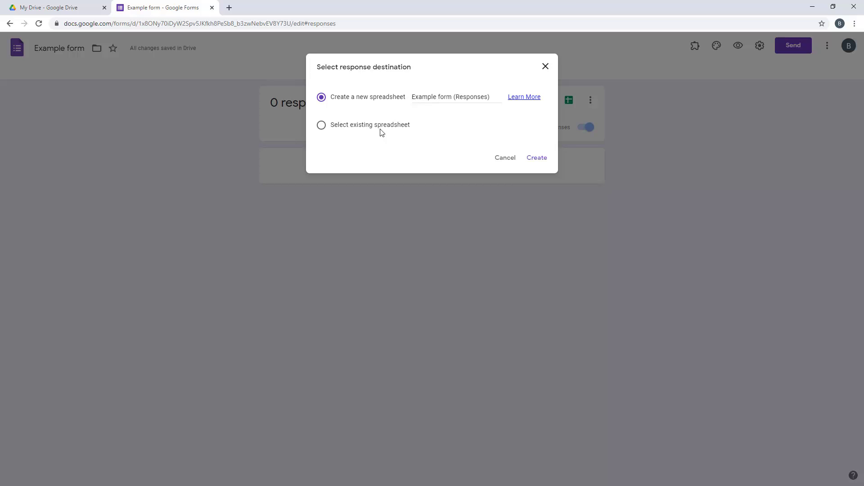
Create the 'Example form (Responses)' spreadsheet, check its question headers, and return to the form
left_click(536, 159)
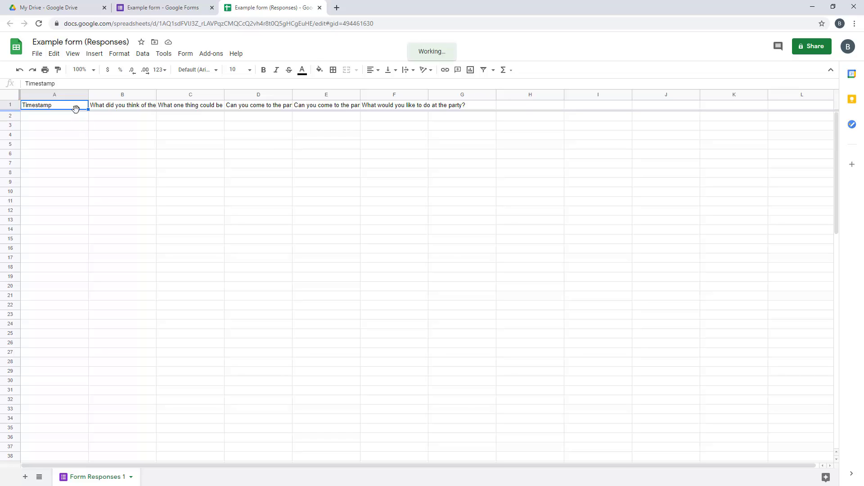
left_click(99, 109)
key("Right")
key("Right")
key("Right")
key("Right")
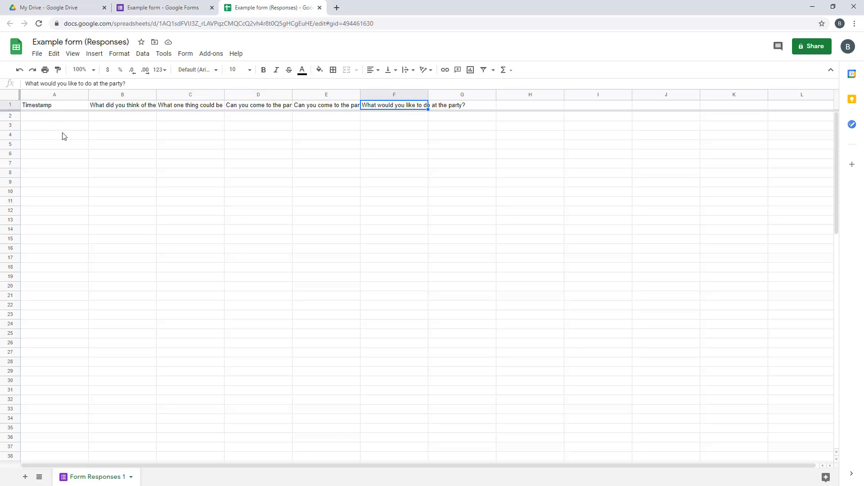
left_click(166, 6)
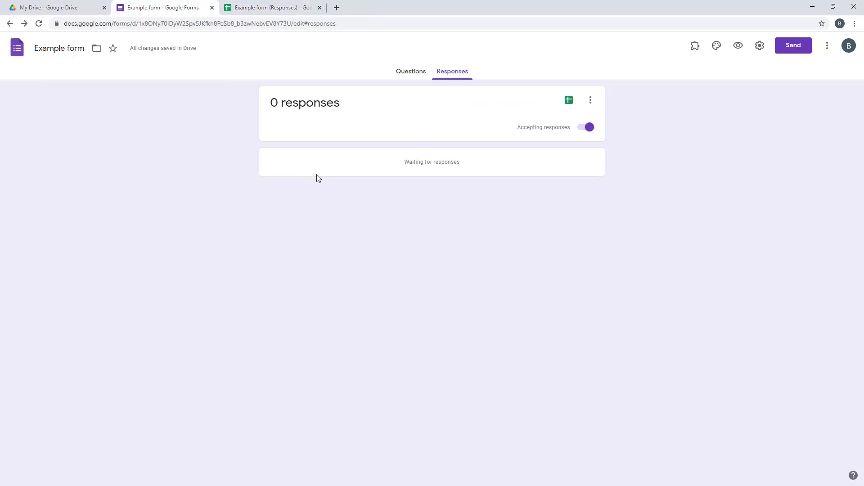
Set the form's theme colour to Cyan with the darker cyan background swatch
left_click(414, 74)
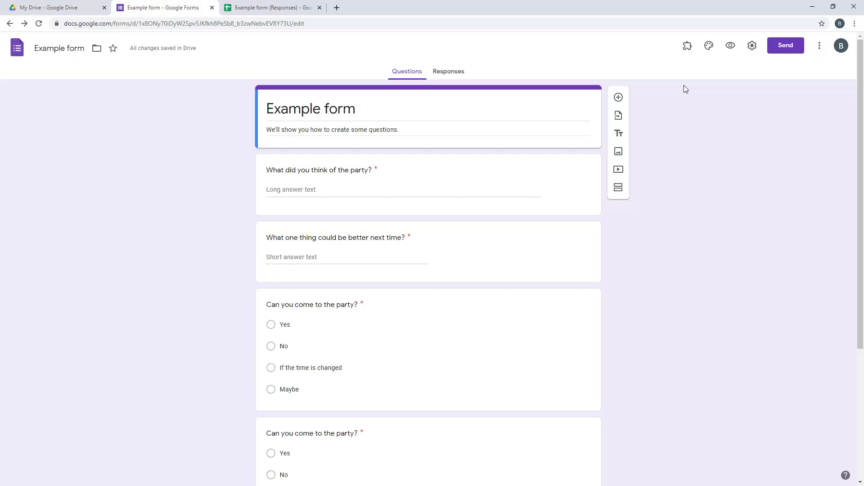
left_click(710, 47)
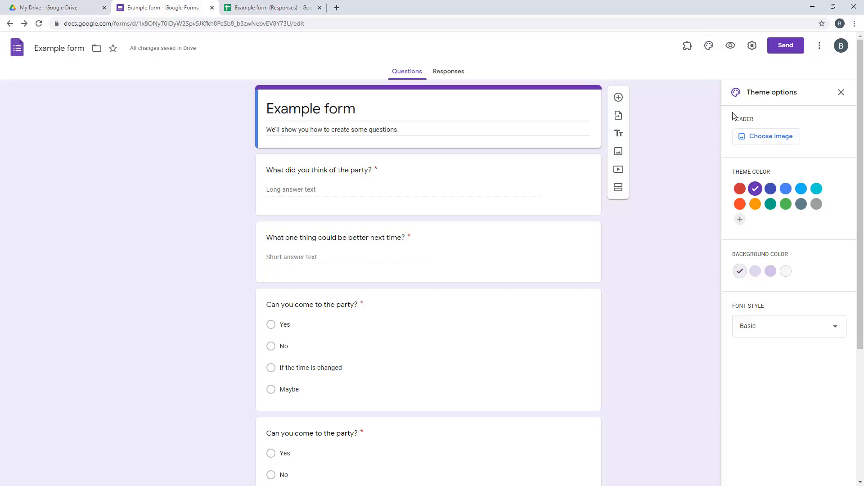
left_click(802, 190)
left_click(818, 191)
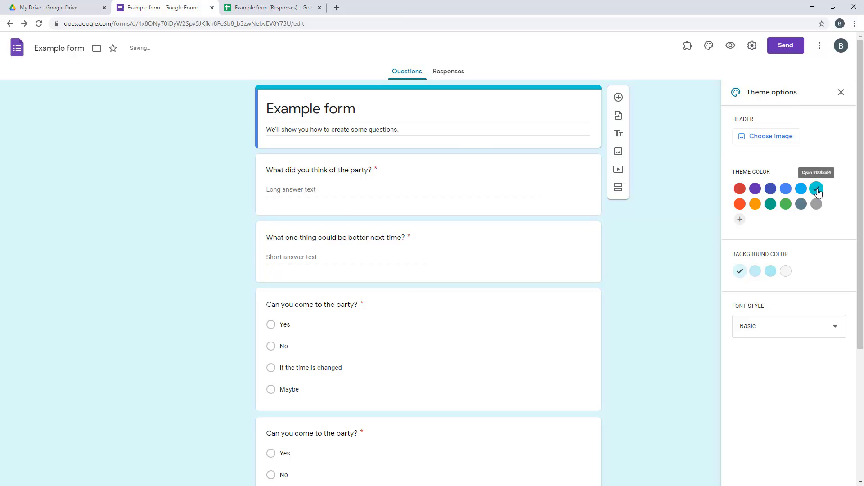
left_click(773, 338)
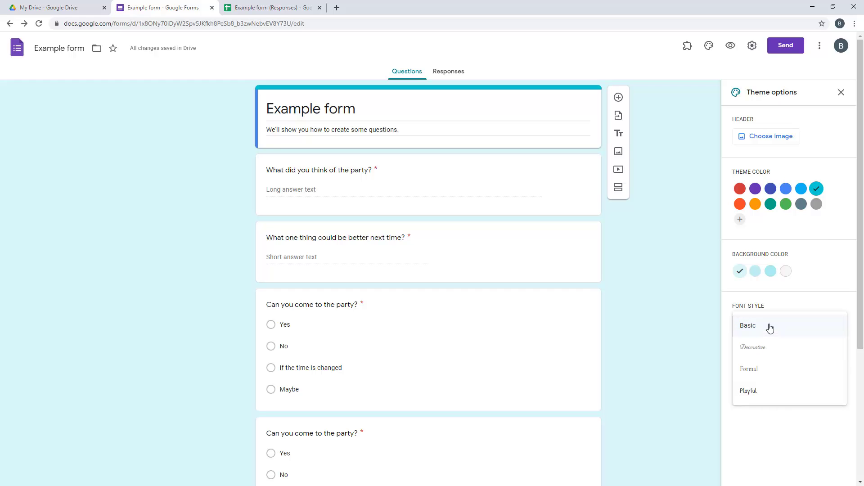
left_click(757, 272)
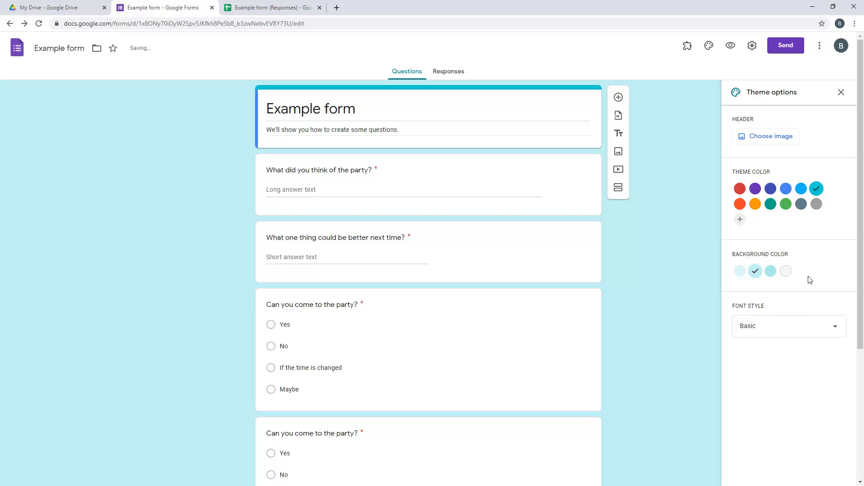
left_click(841, 94)
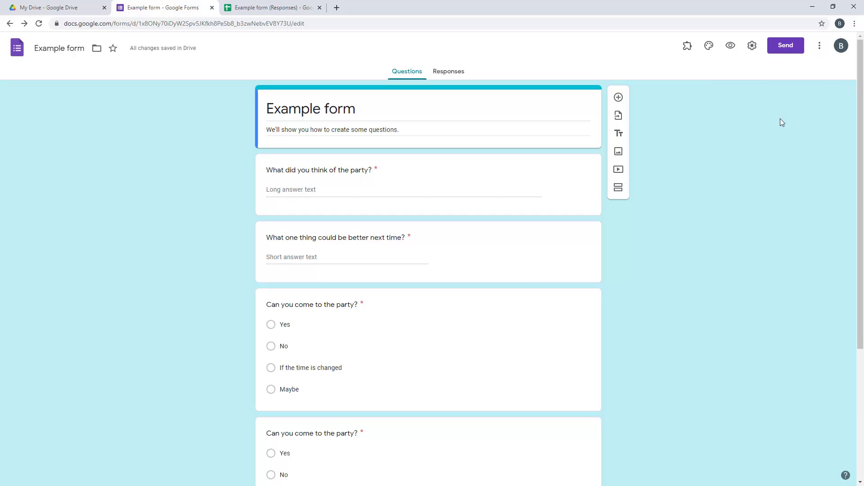
Preview the live form and fill both text answers with placeholder text
left_click(731, 46)
scroll(378, 207, "down", 1)
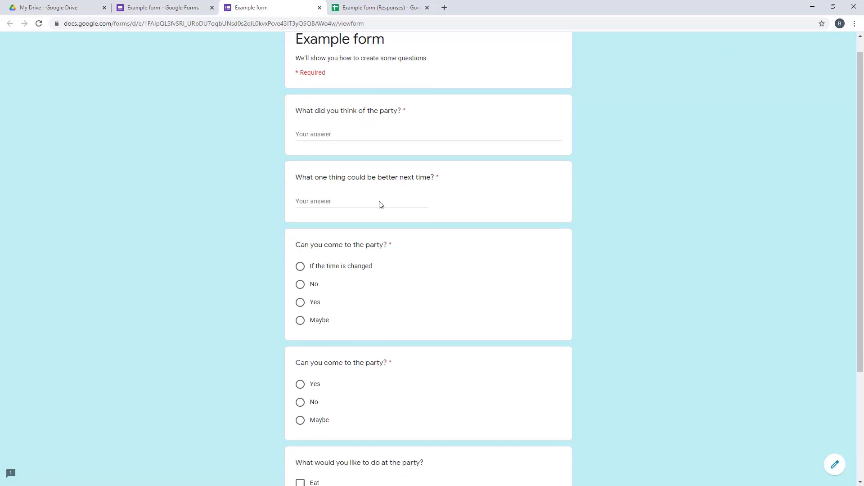
scroll(380, 205, "down", 3)
scroll(378, 203, "up", 4)
left_click(353, 149)
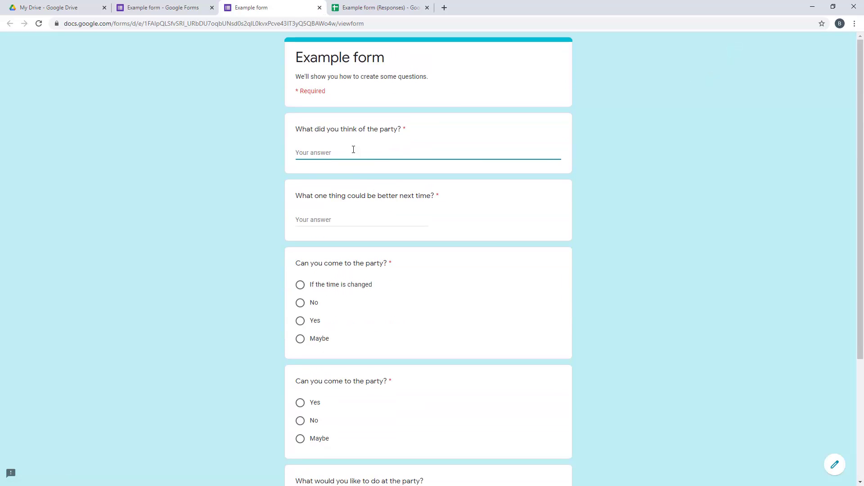
type("alskdfjlaskfdj")
key("Tab")
type("lakjsdfadsf")
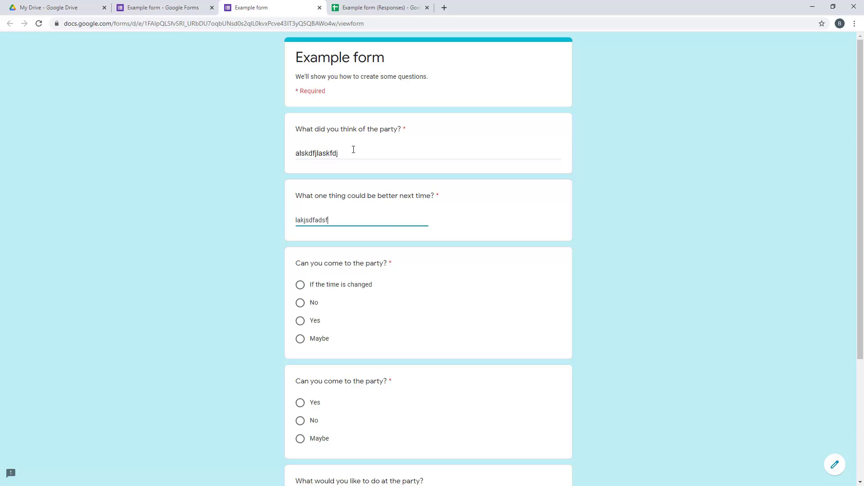
Choose 'If the time is changed' and Maybe, tick Eat, drink and have fun, then submit
left_click(301, 285)
scroll(303, 288, "down", 4)
left_click(300, 270)
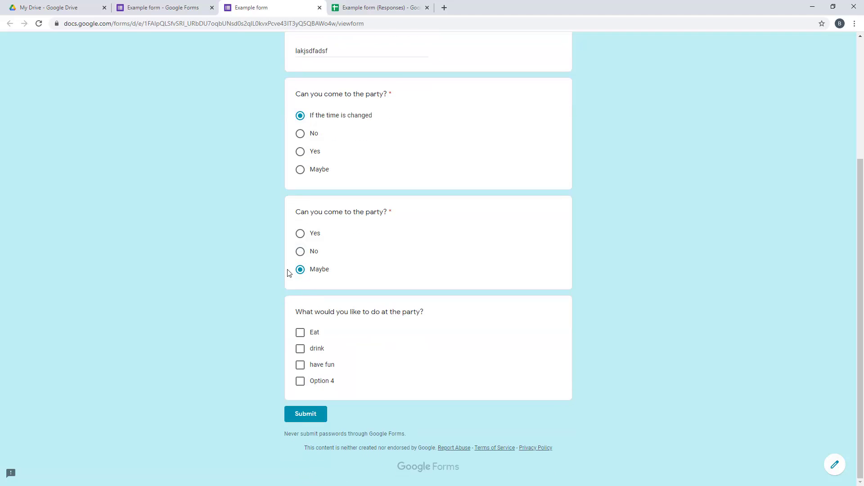
left_click(301, 333)
left_click(300, 365)
left_click(300, 381)
left_click(300, 349)
left_click(300, 383)
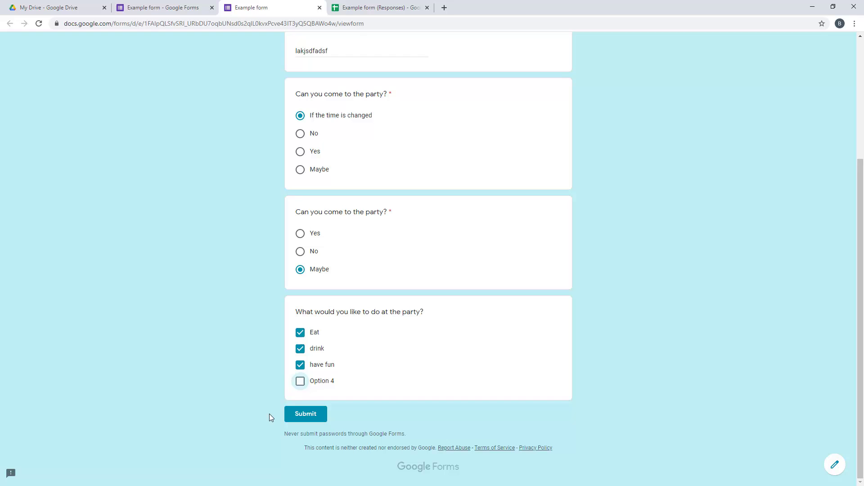
left_click(310, 418)
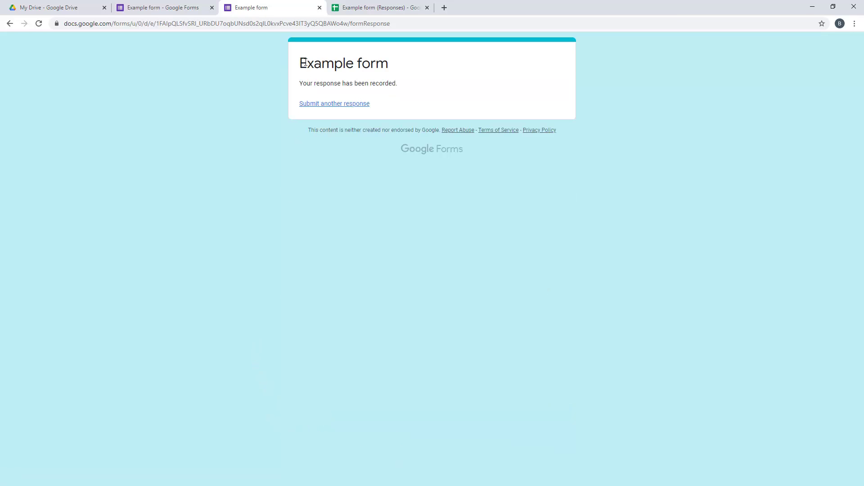
left_click_drag(304, 63, 442, 109)
left_click(440, 109)
Check the submitted answers in row 2 of the Responses sheet, then return to the form editor
left_click(348, 3)
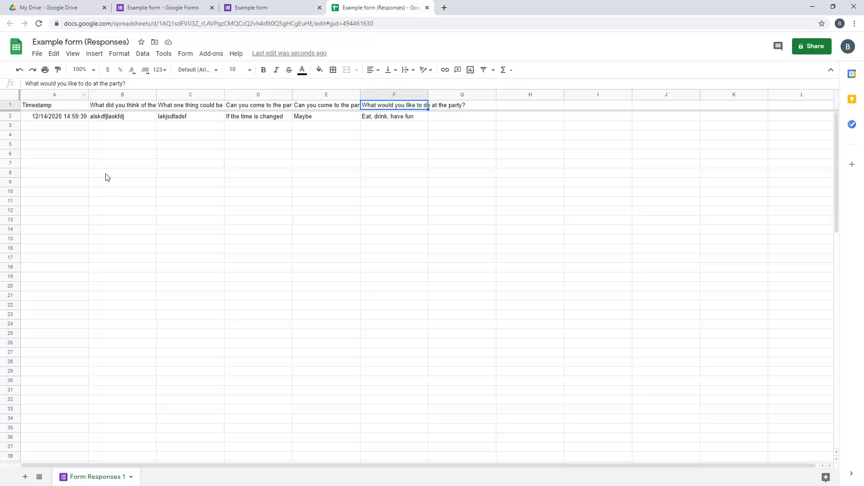
left_click_drag(52, 116, 393, 118)
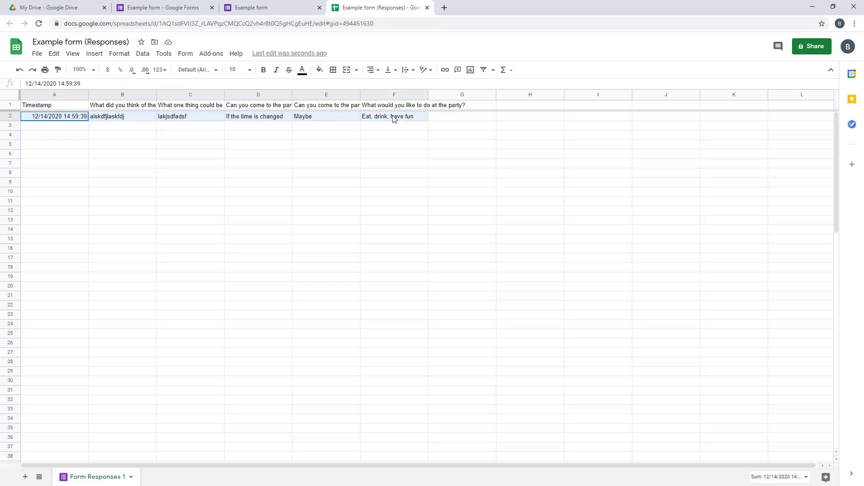
left_click(393, 145)
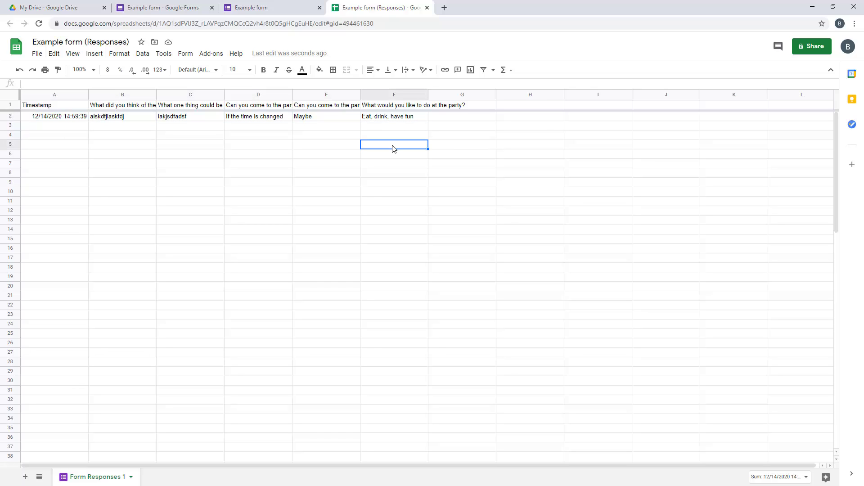
left_click(197, 4)
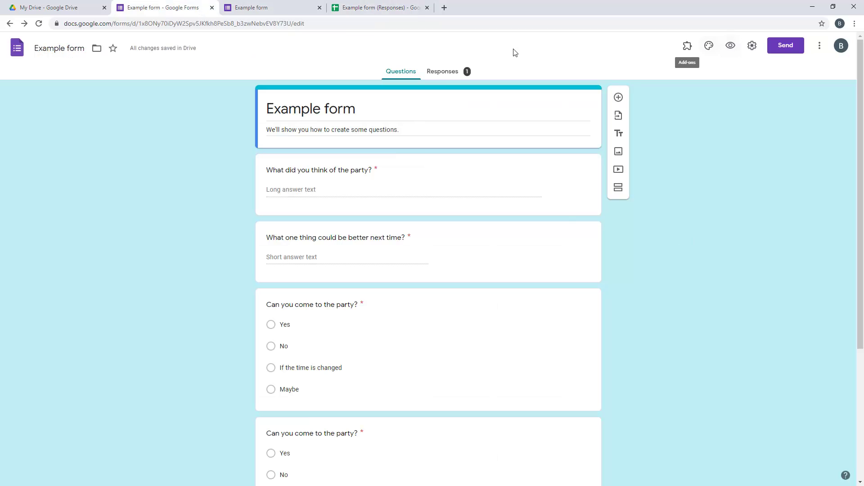
Check the responses summary for the first response, then go back to the form's confirmation page
left_click(444, 74)
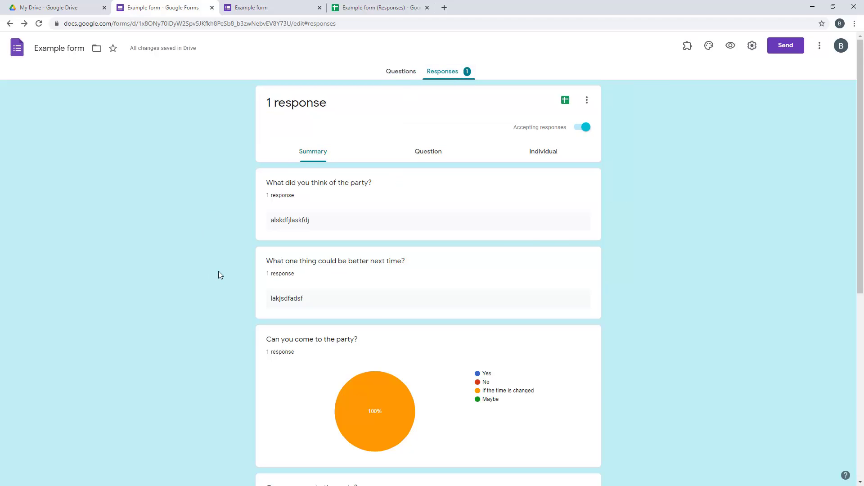
scroll(218, 271, "down", 5)
mouse_move(365, 306)
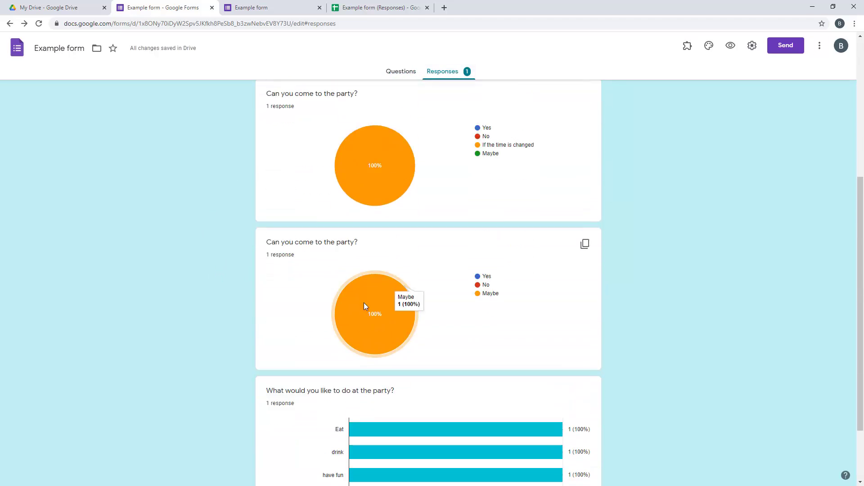
scroll(365, 306, "up", 2)
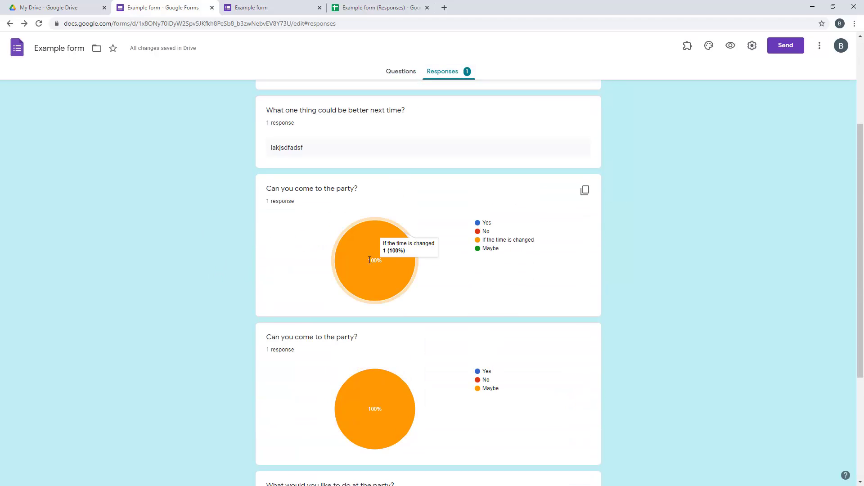
left_click(272, 5)
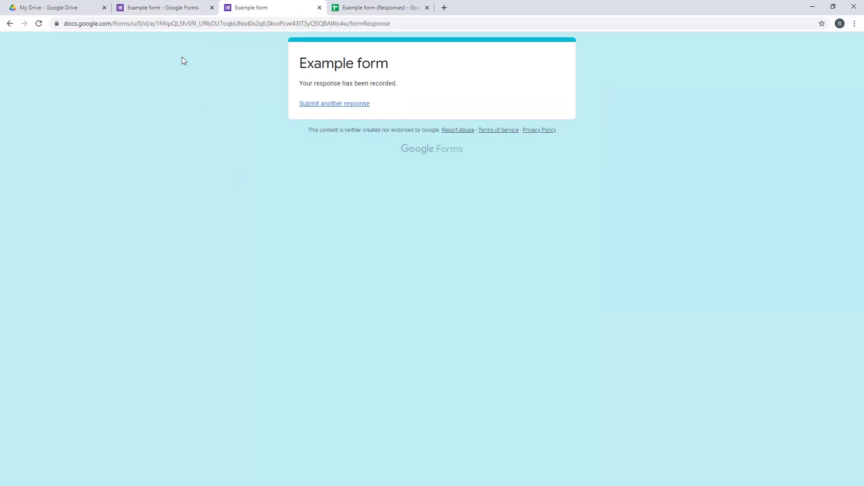
left_click(153, 7)
mouse_move(397, 260)
left_click(275, 6)
Start a fresh response and fill both text answers with 'asdfasdf'
left_click(332, 104)
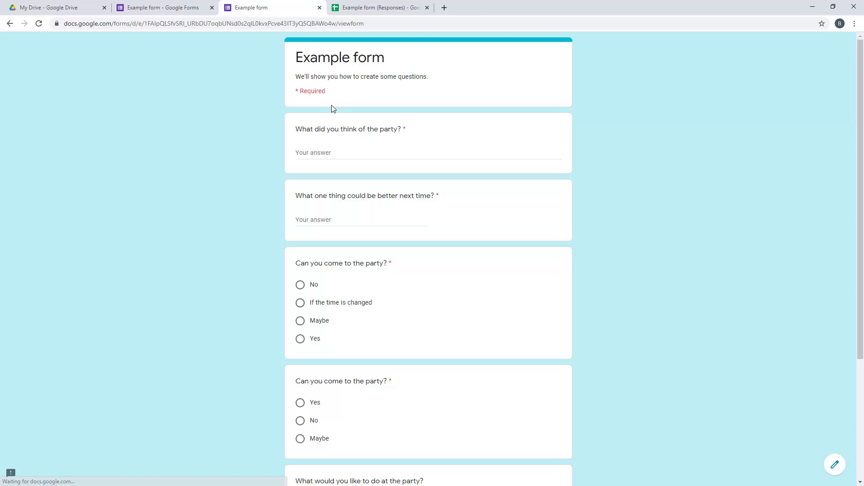
left_click(350, 152)
type("asdfasdf")
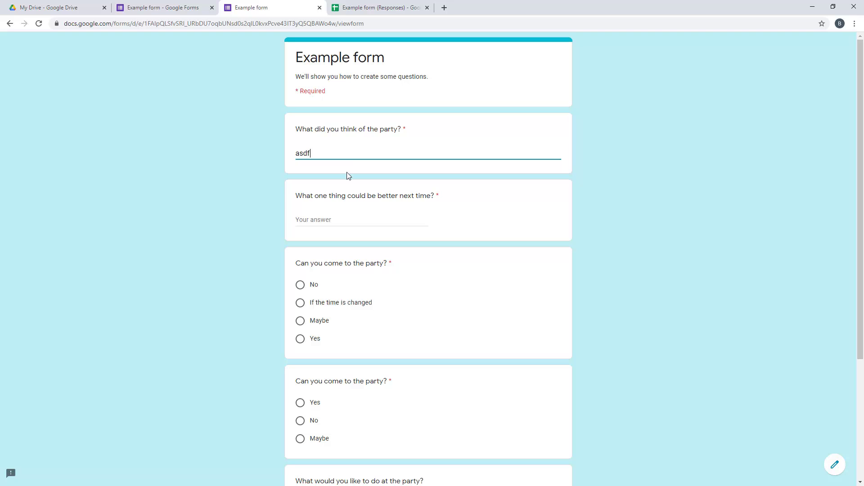
left_click(348, 216)
type("asdfasdf")
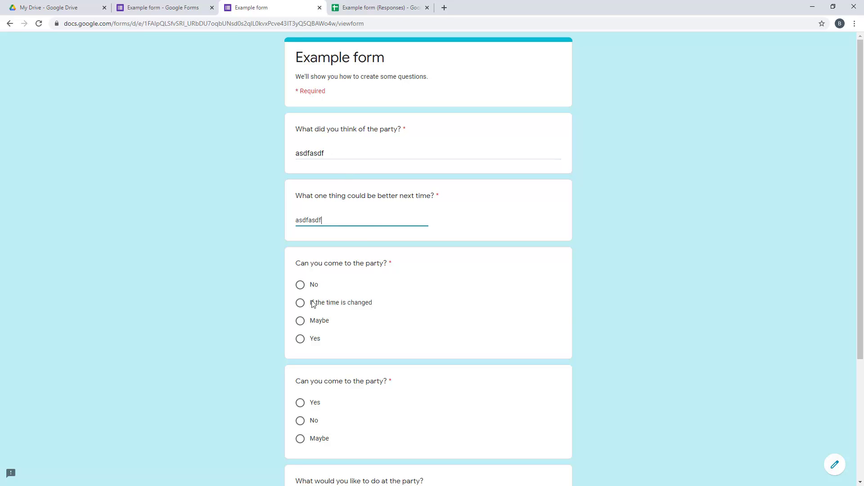
Answer No to both attendance questions, tick Option 4, submit, and check the new sheet row
left_click(300, 323)
left_click(299, 285)
left_click(300, 420)
scroll(264, 391, "down", 4)
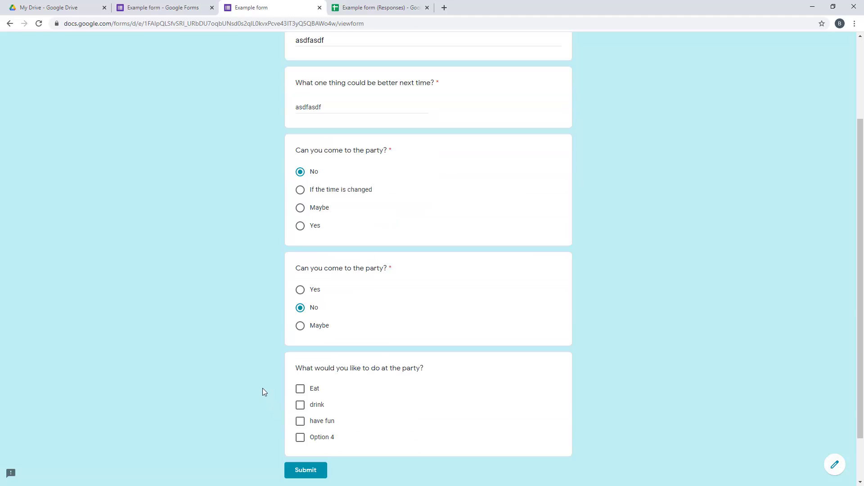
left_click(300, 382)
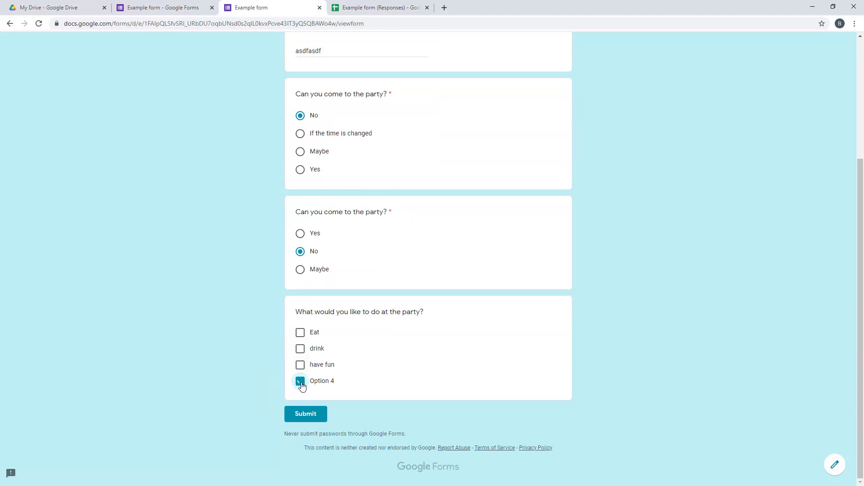
left_click(307, 416)
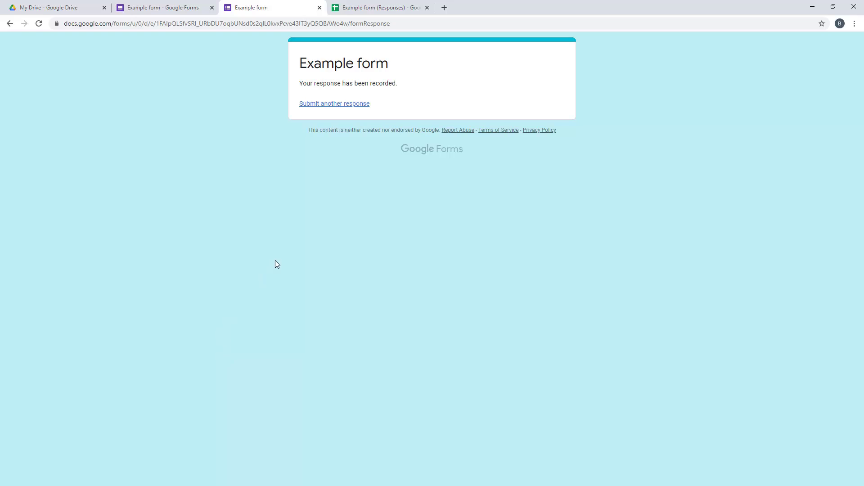
left_click(346, 2)
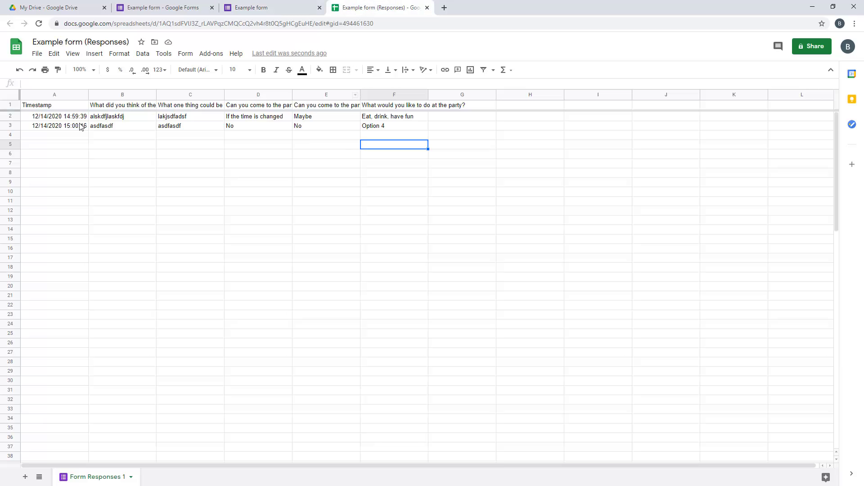
left_click(148, 7)
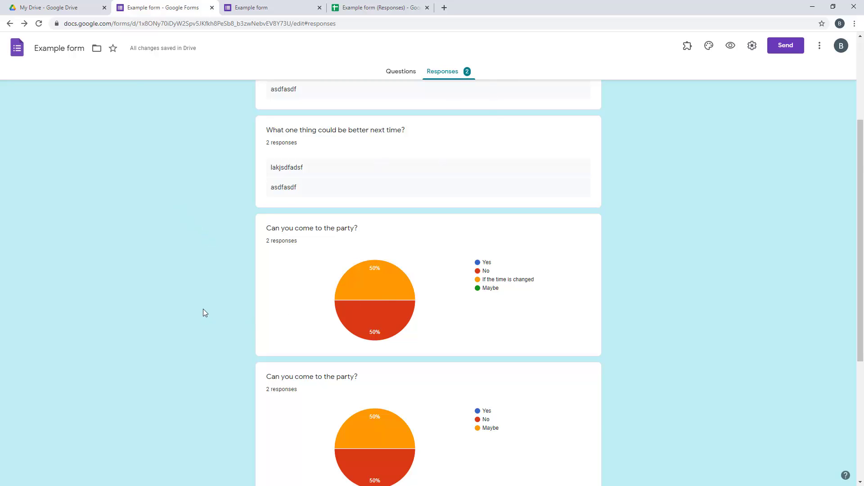
Copy the Example form's shareable link from the Send dialog
scroll(203, 309, "down", 5)
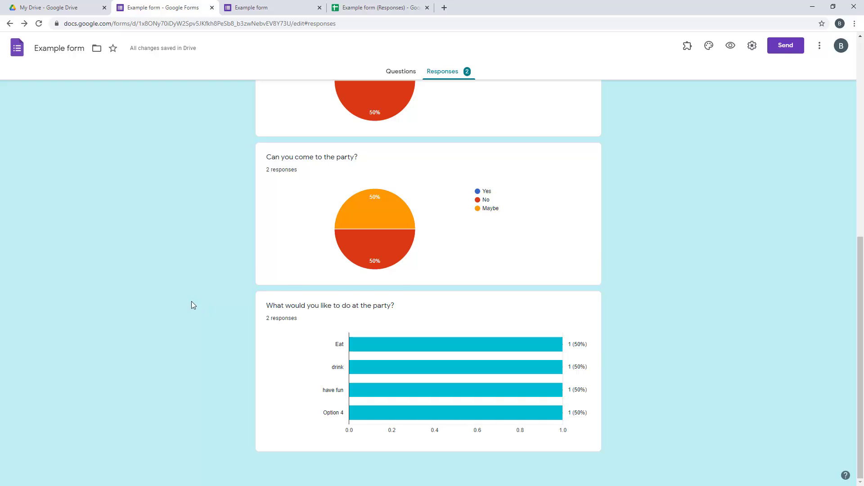
left_click(793, 53)
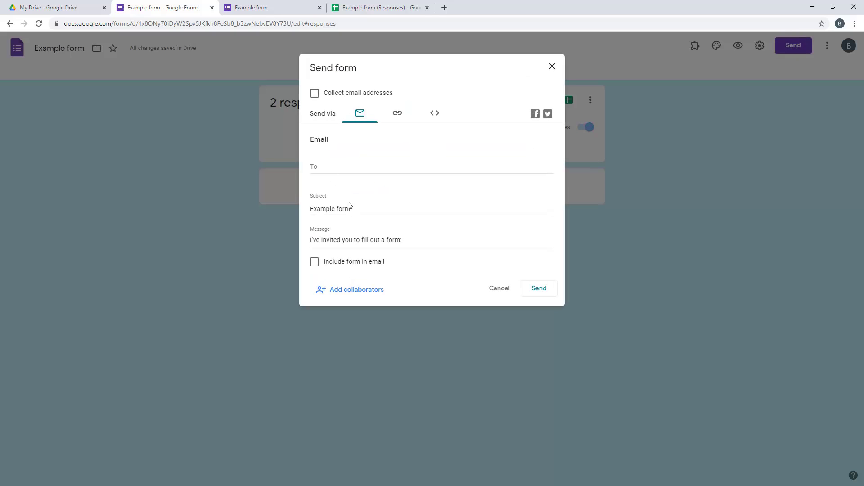
left_click(398, 116)
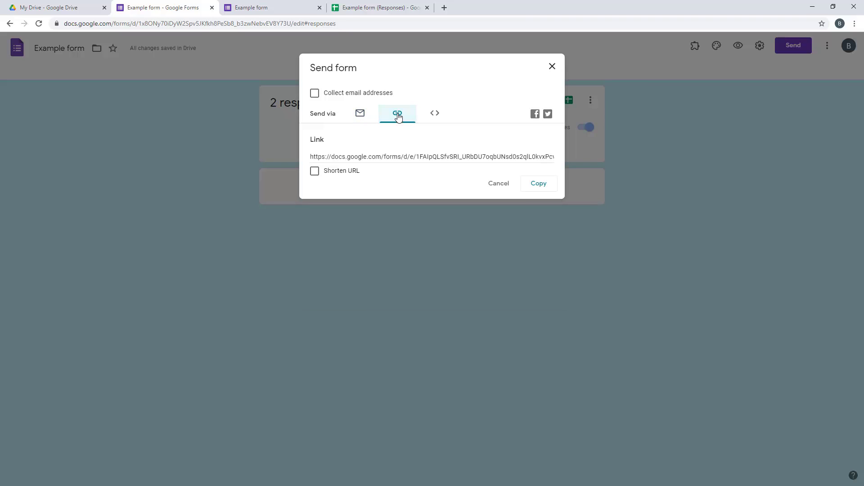
left_click(536, 185)
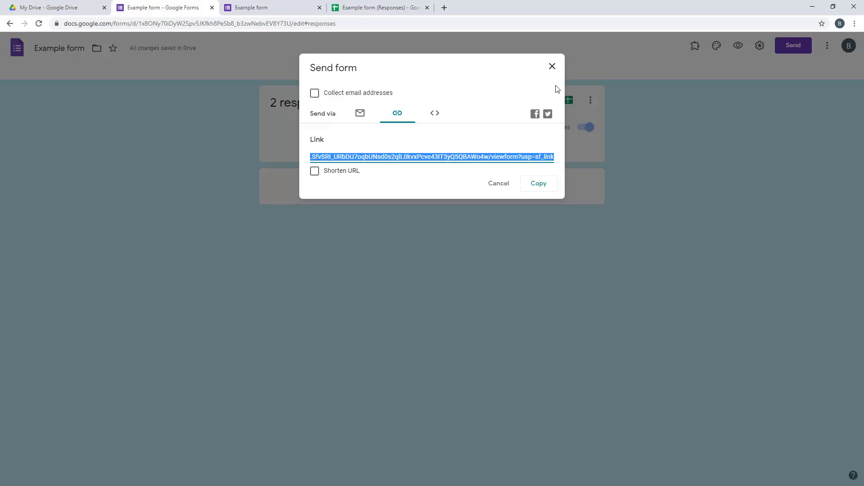
left_click(553, 67)
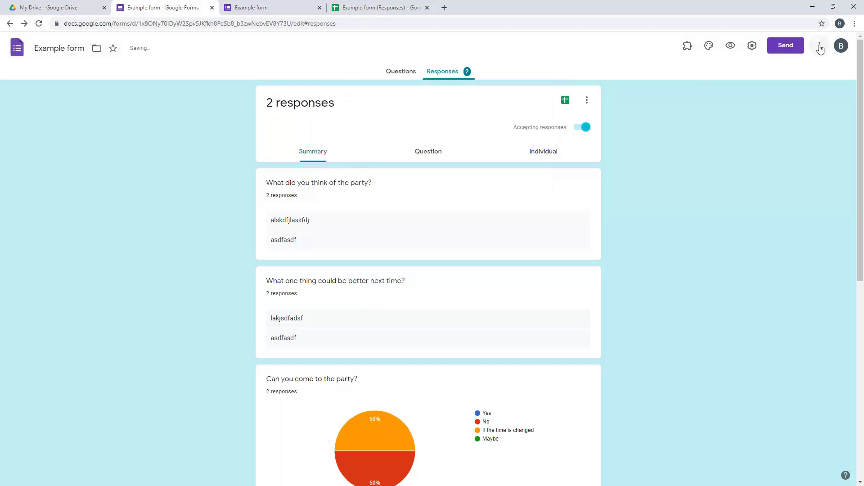
Return the form to its Questions editing view
left_click(820, 47)
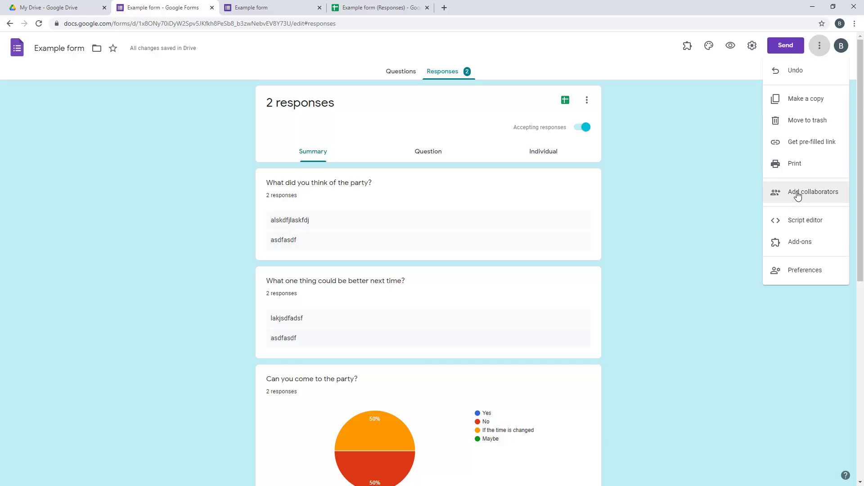
left_click(696, 196)
left_click(402, 71)
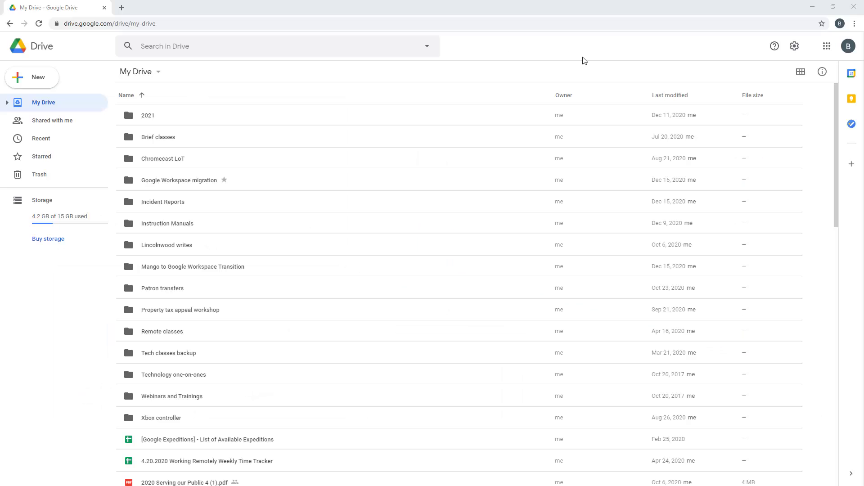
Create a blank Google Sites site from Drive's New > More menu
left_click(50, 79)
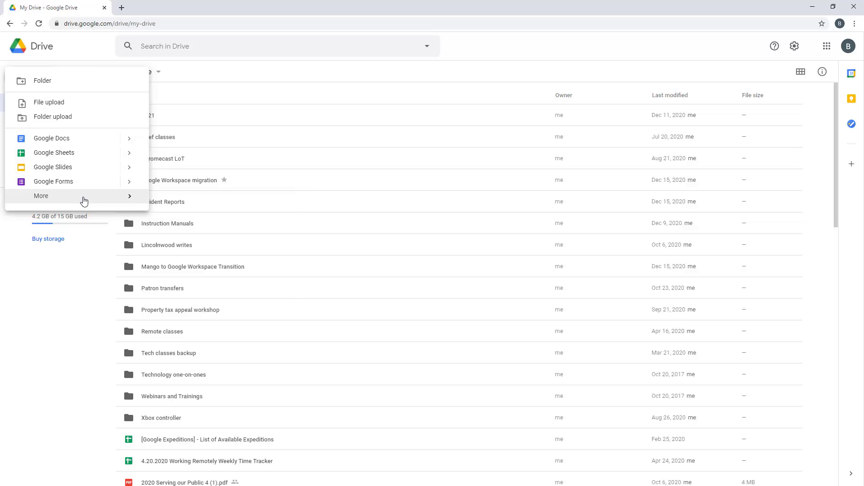
mouse_move(85, 196)
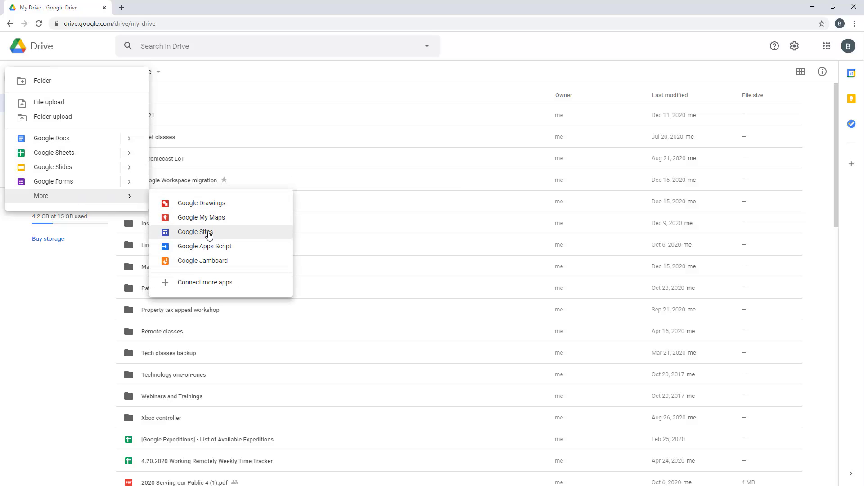
left_click(210, 235)
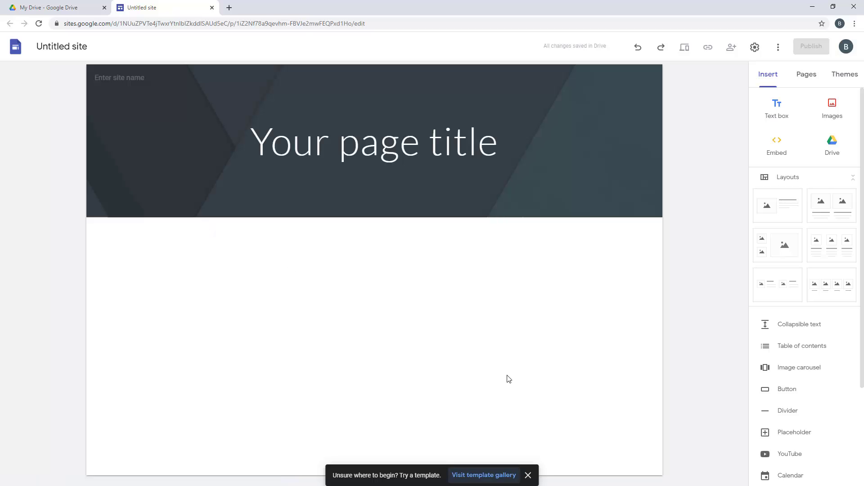
Dismiss the template suggestion and show the Pages panel, which lists only Home
left_click(528, 475)
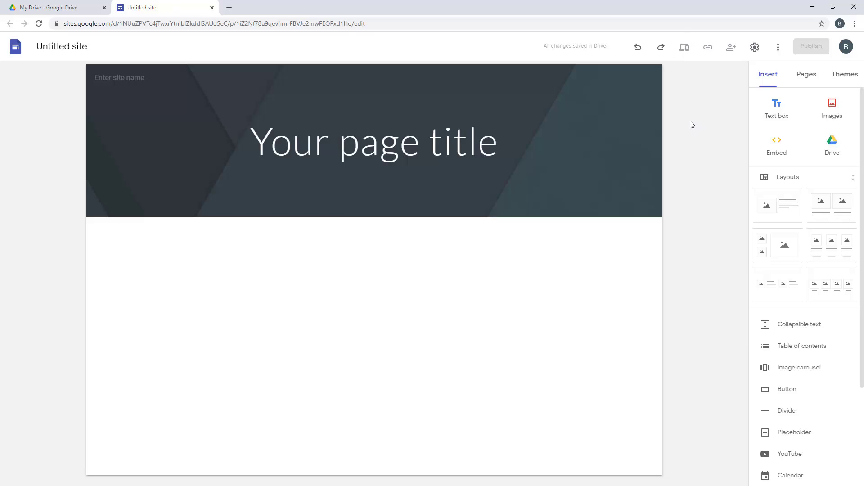
scroll(808, 351, "down", 3)
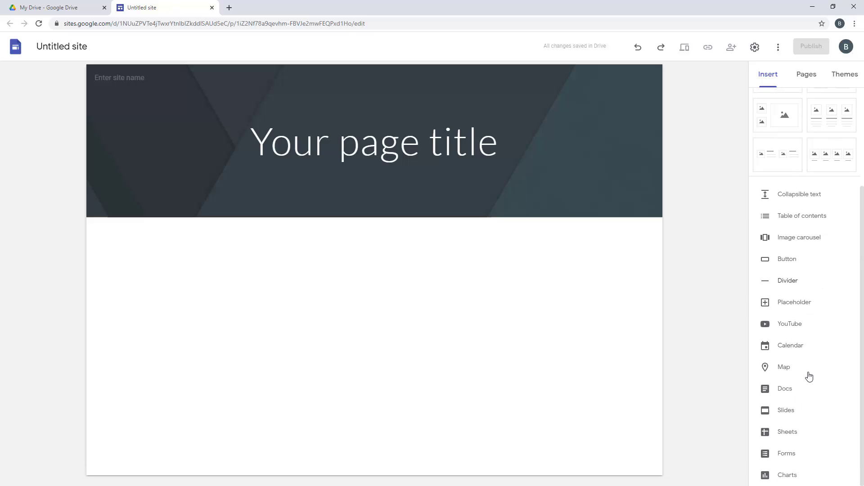
scroll(795, 351, "up", 1)
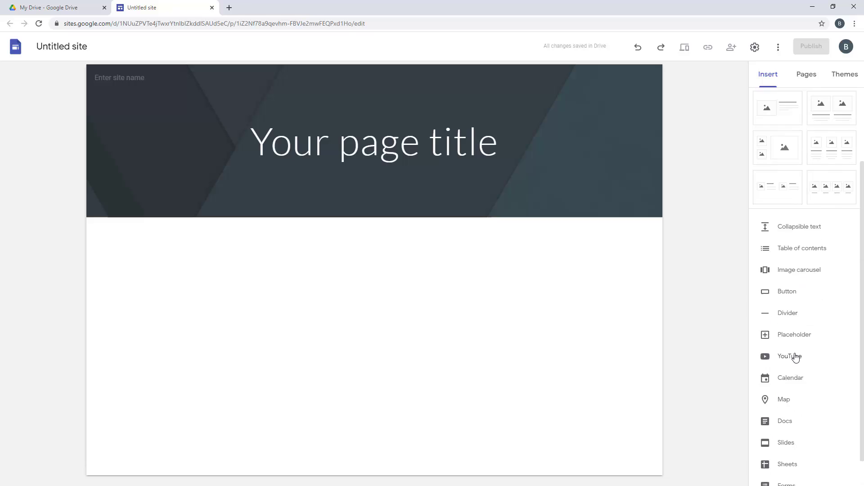
scroll(794, 358, "up", 3)
left_click(798, 77)
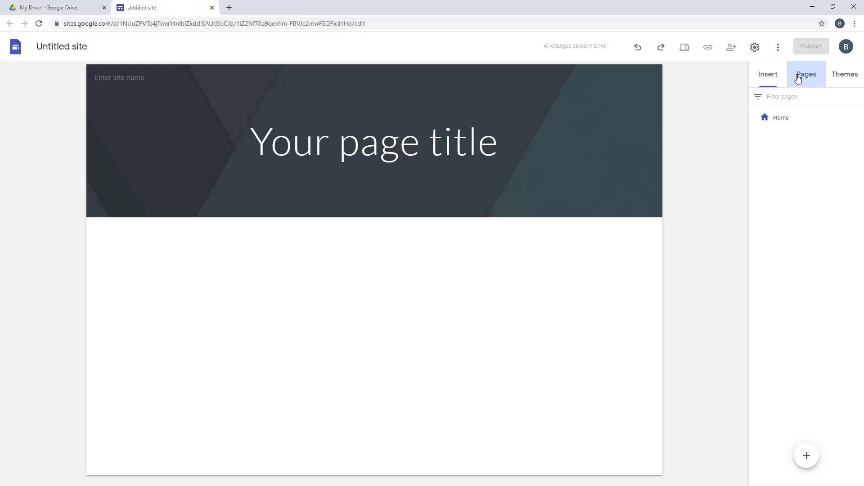
Apply the Vision theme, try its green variant, then settle on blue
left_click(847, 78)
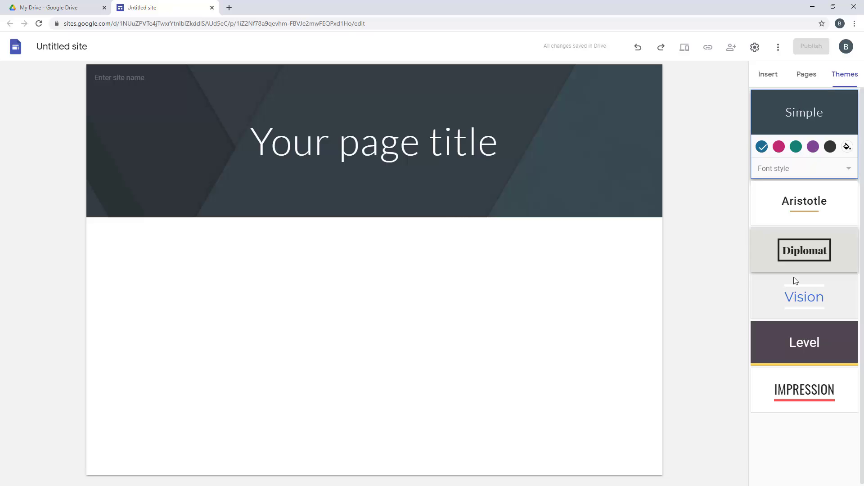
left_click(801, 297)
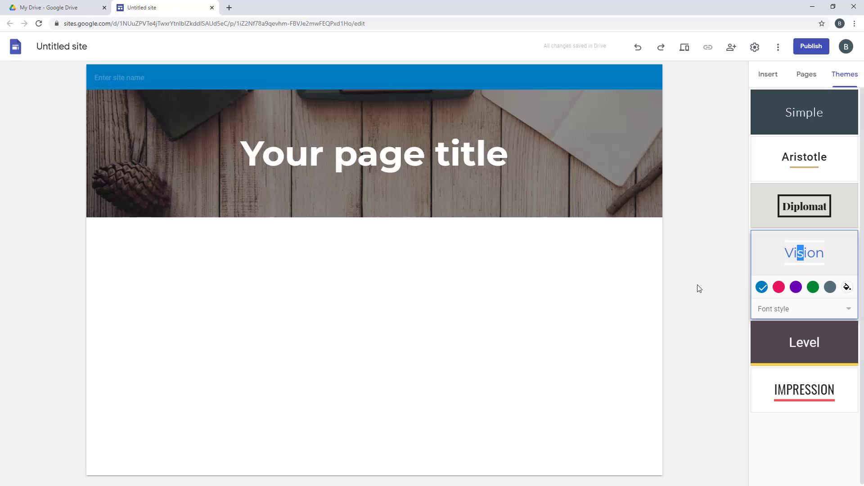
left_click(813, 288)
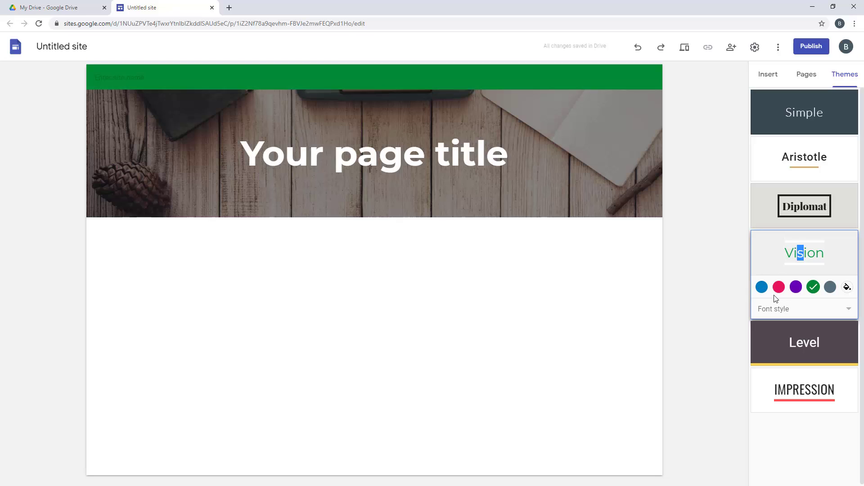
left_click(763, 289)
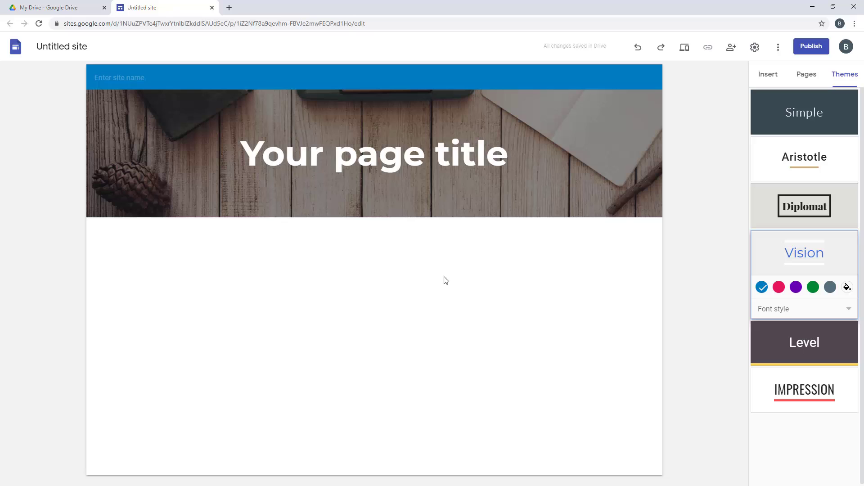
mouse_move(546, 167)
Enter 'Example Lincolnwood Website' as the site name in the header
left_click(771, 86)
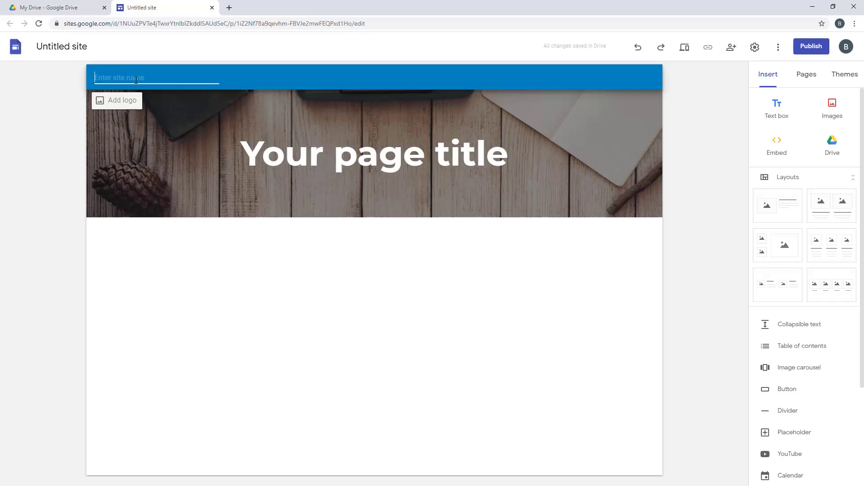
type("Example Lincolnwood Website")
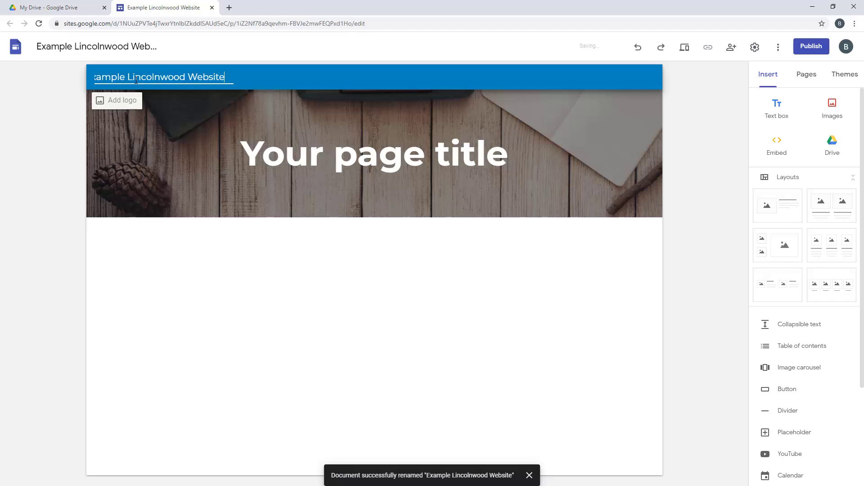
left_click(218, 270)
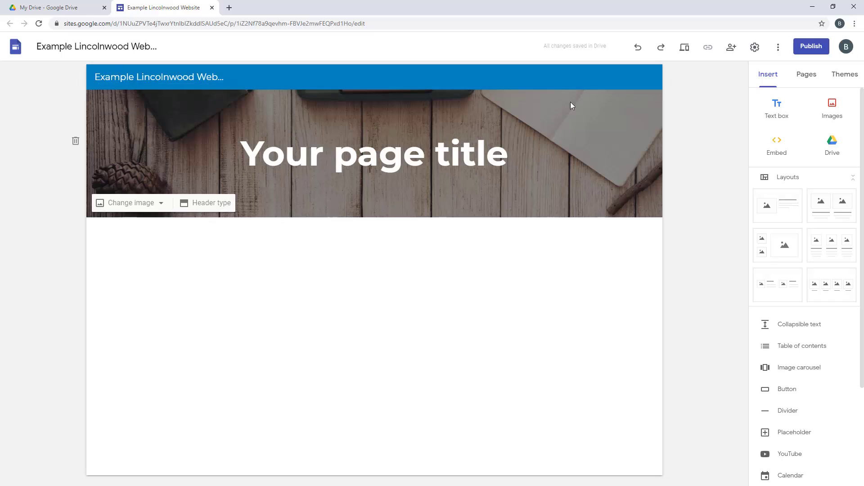
Justify the page title and replace the placeholder with 'Homepage'
left_click(375, 160)
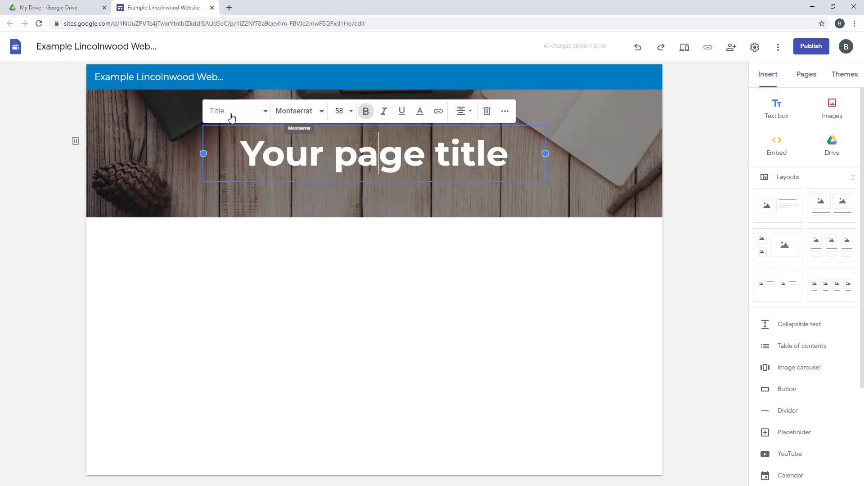
left_click(461, 113)
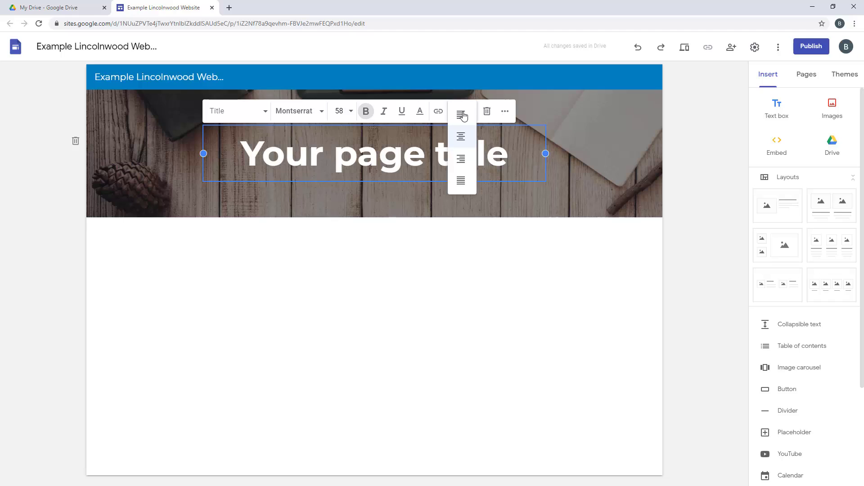
left_click(462, 180)
left_click_drag(477, 155, 217, 158)
type("Home")
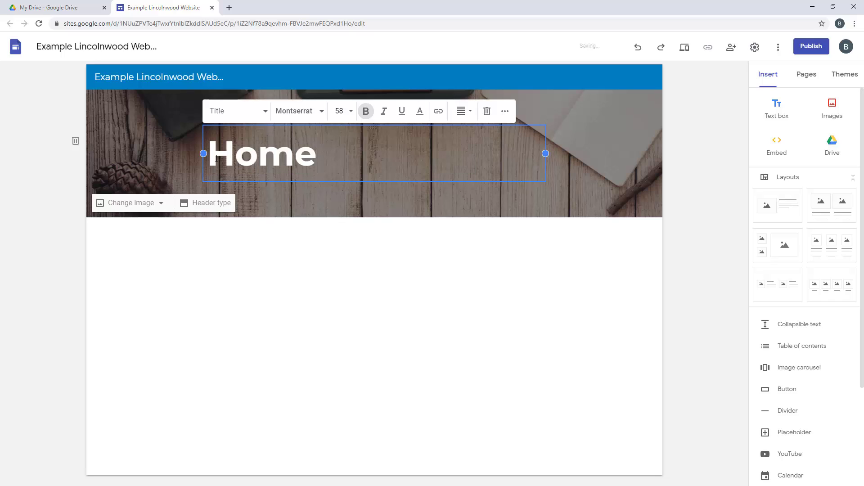
type("page")
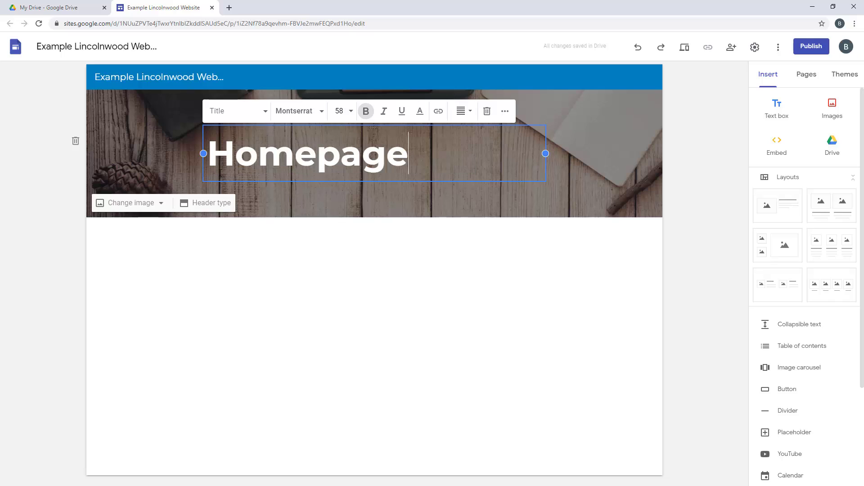
Format Homepage in Impact at size 60, italic and underlined
left_click(295, 111)
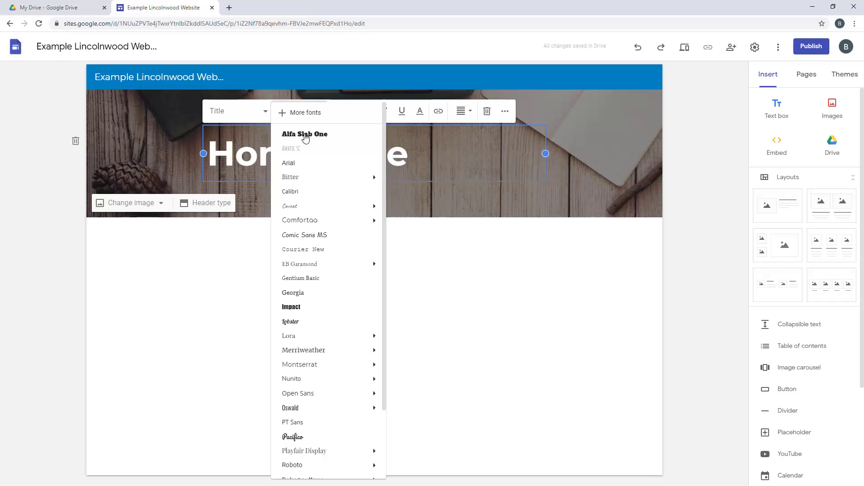
left_click(301, 308)
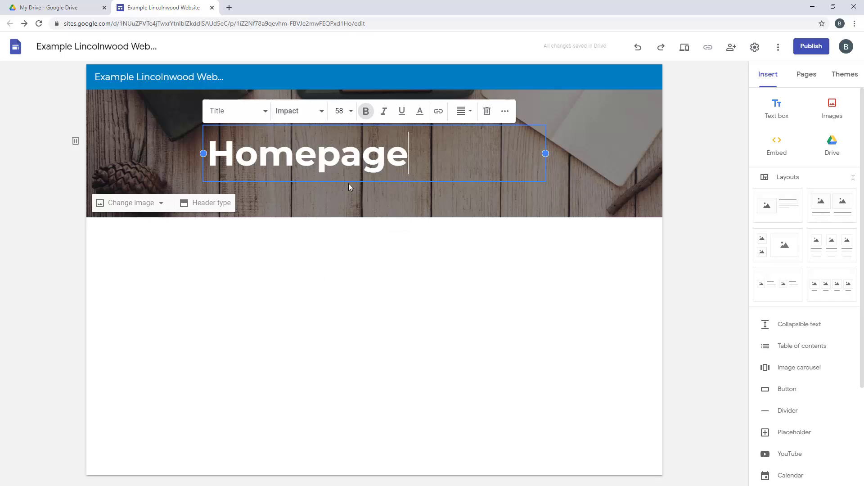
double_click(356, 149)
left_click(309, 110)
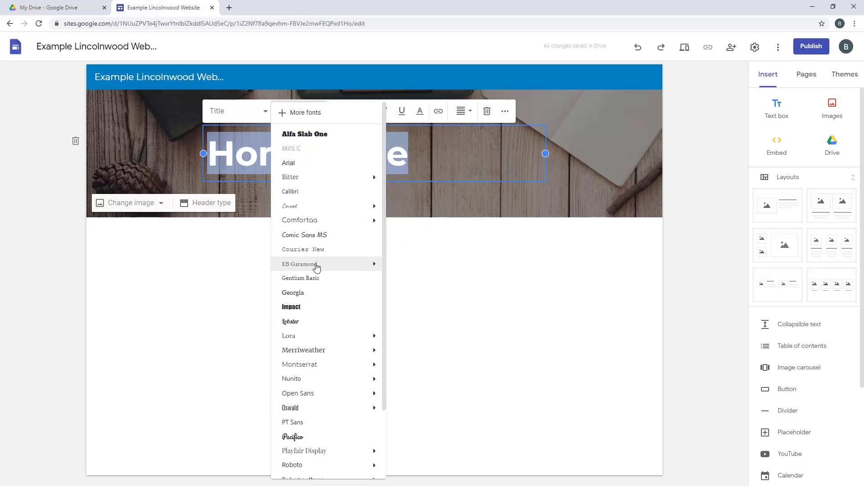
left_click(312, 308)
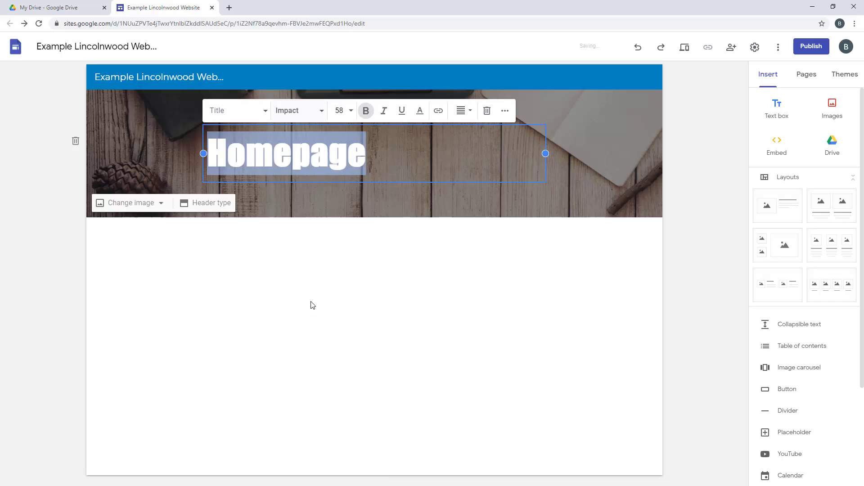
left_click(351, 110)
left_click(341, 377)
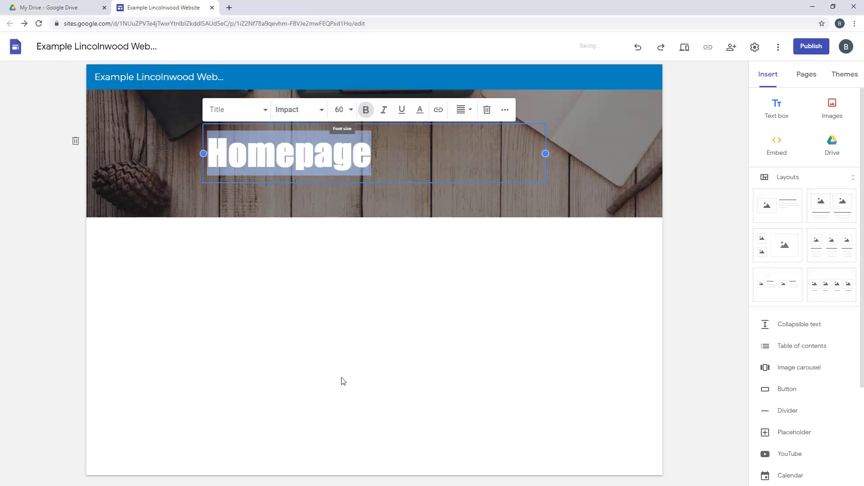
left_click(384, 110)
left_click(402, 110)
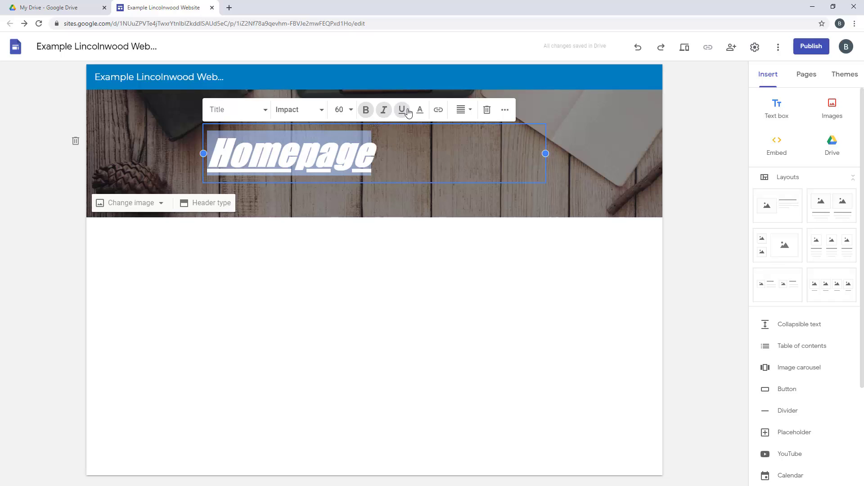
Colour the Homepage title white, after briefly trying blue
left_click(420, 110)
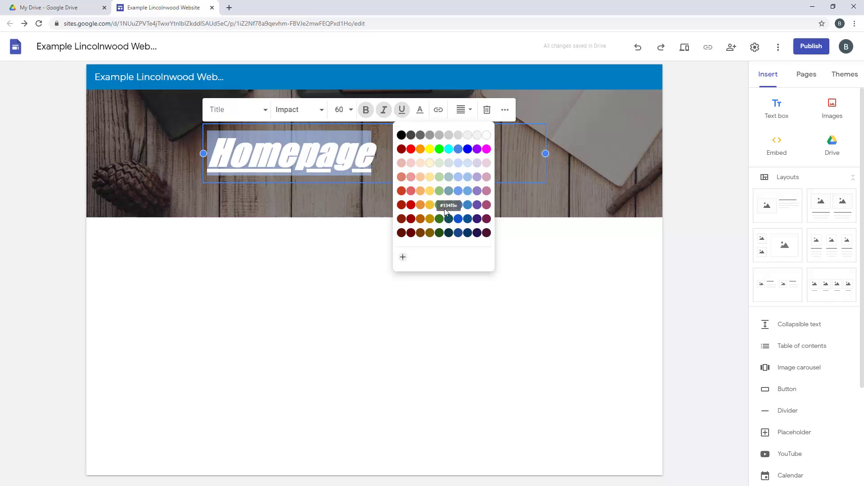
left_click(467, 210)
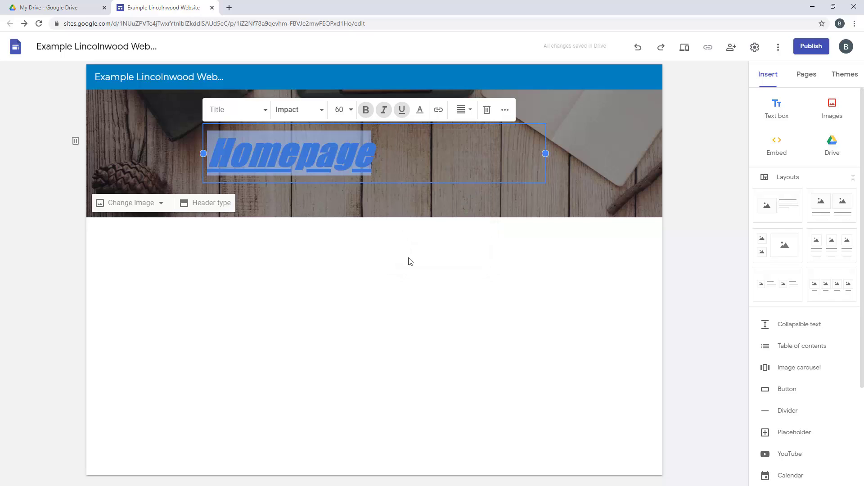
left_click(359, 181)
left_click(387, 161)
double_click(313, 161)
left_click(420, 109)
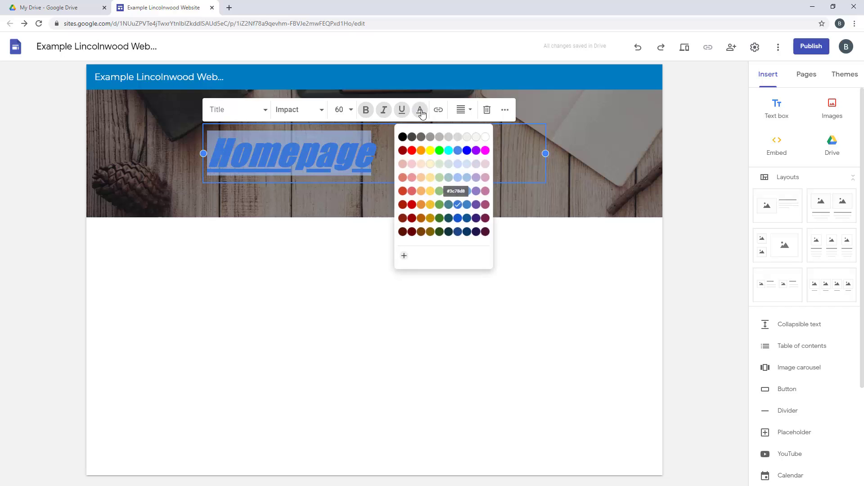
left_click(486, 135)
left_click(270, 117)
Upload LincolnwoodLibraryLogo.jpg from Downloads as the site logo and close Settings
left_click(130, 103)
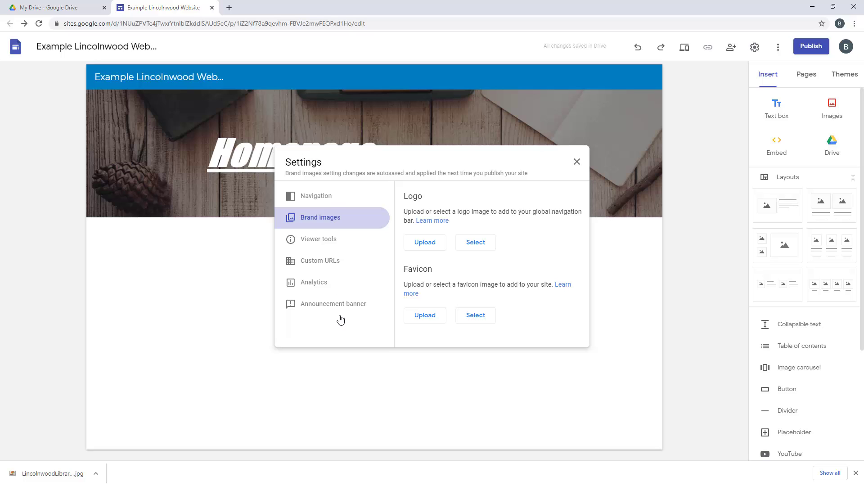
left_click(429, 247)
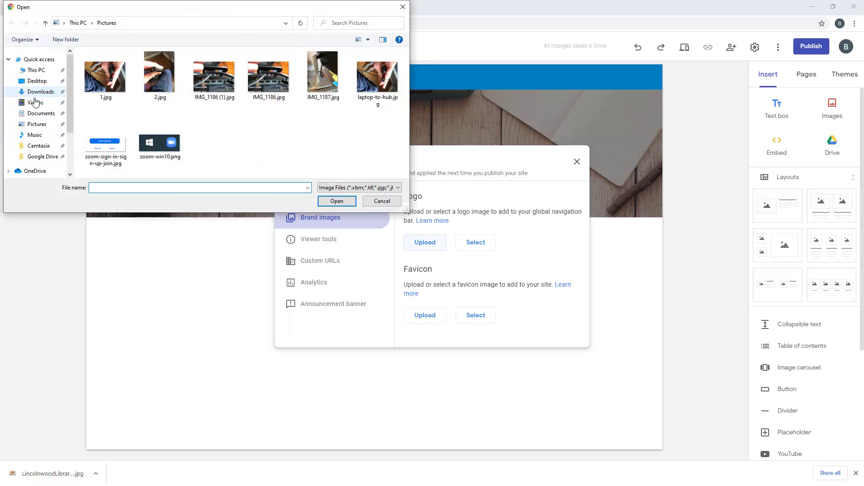
left_click(37, 91)
left_click(157, 138)
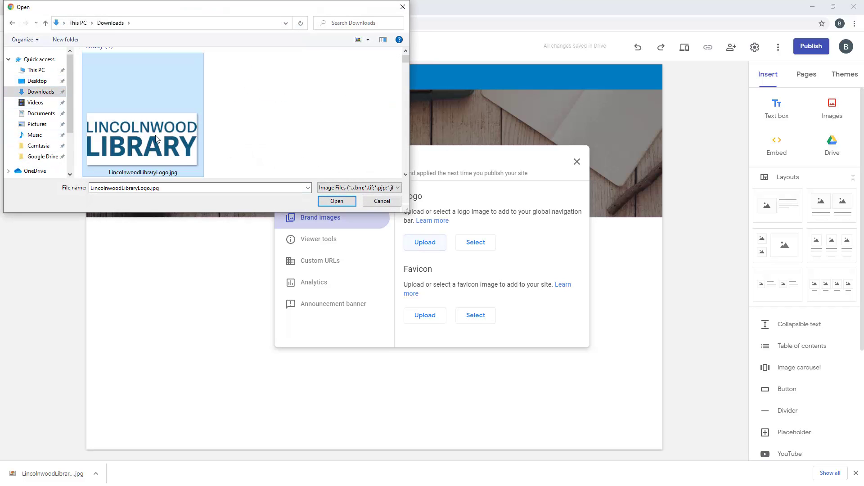
left_click(335, 201)
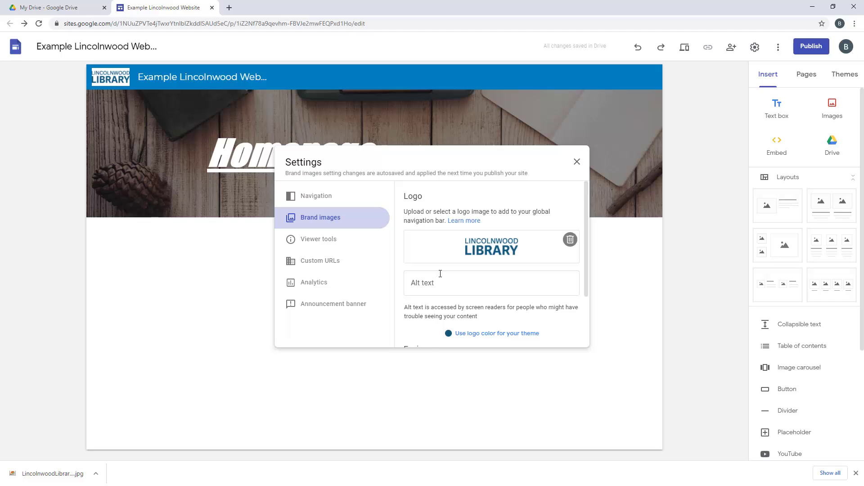
scroll(440, 274, "down", 2)
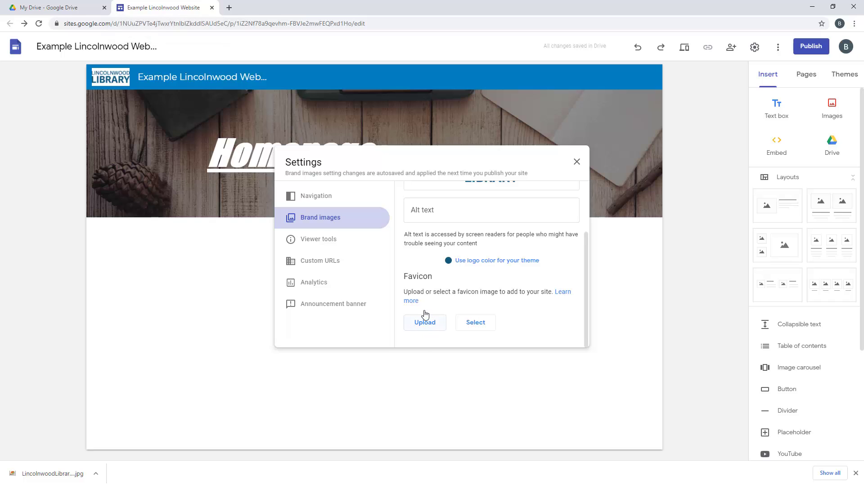
scroll(417, 277, "up", 3)
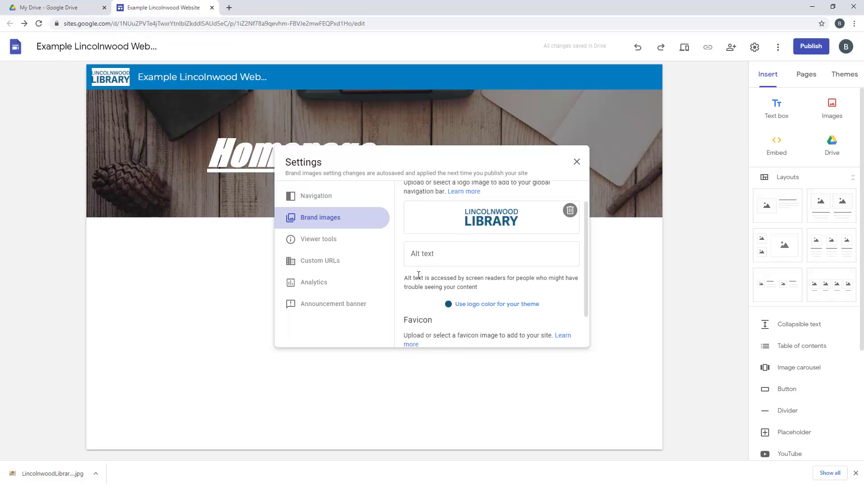
left_click(577, 162)
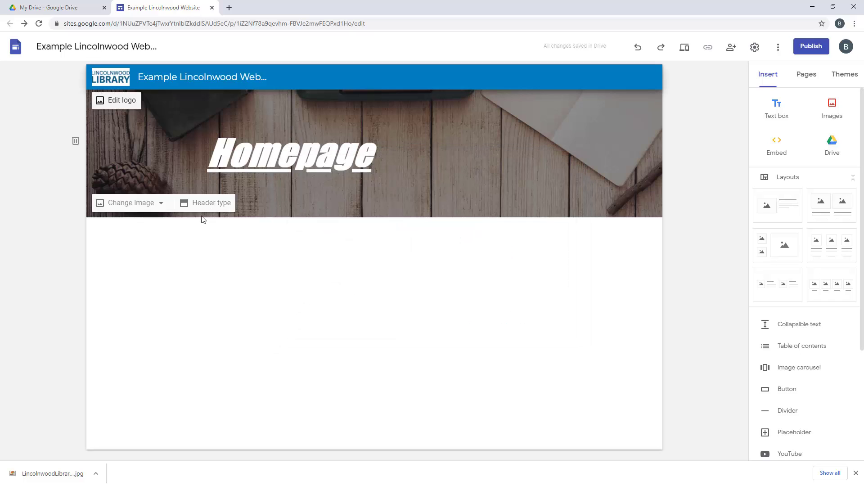
Switch the homepage header to the Title only style without a background image
left_click(161, 204)
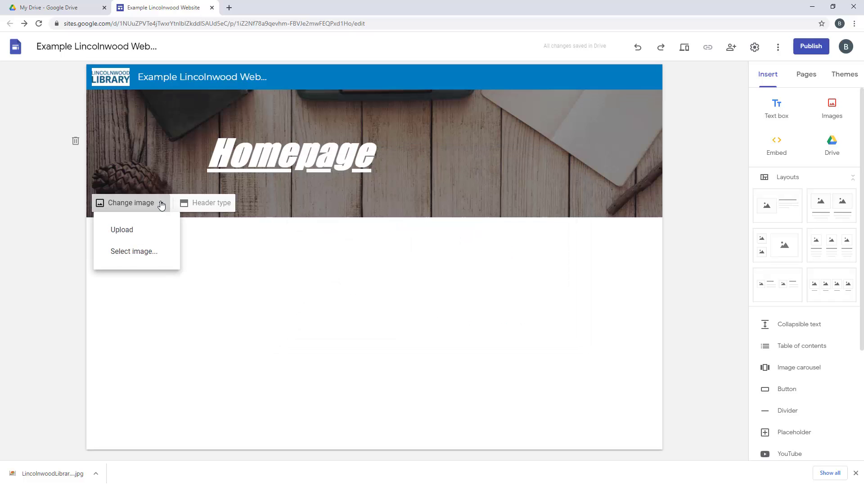
left_click(206, 205)
left_click(212, 205)
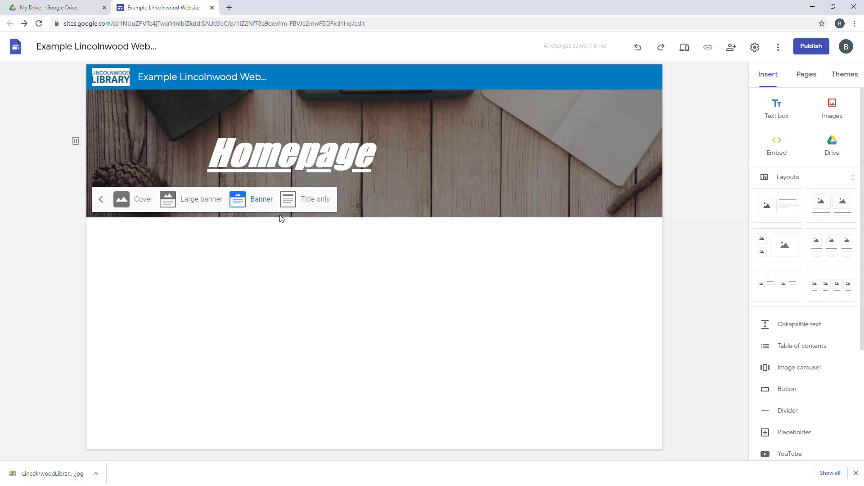
left_click(311, 200)
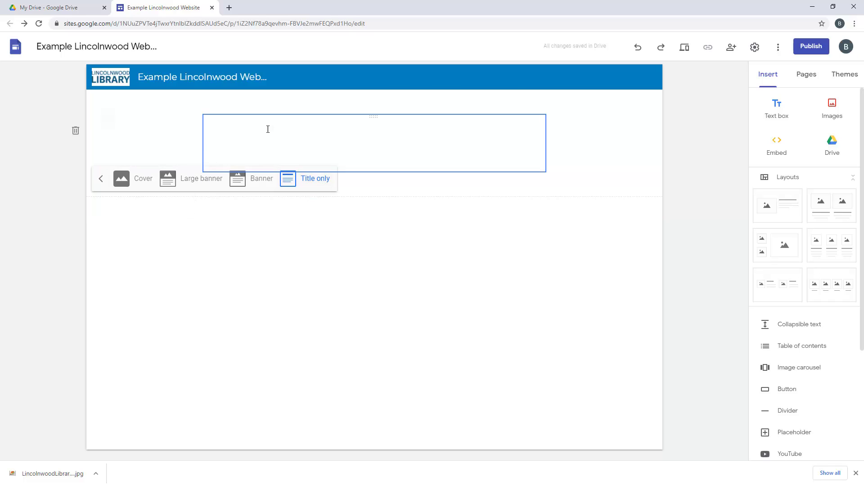
Make the Homepage title black, then delete the header and undo the deletion
left_click(270, 141)
left_click_drag(275, 143, 184, 150)
left_click(421, 101)
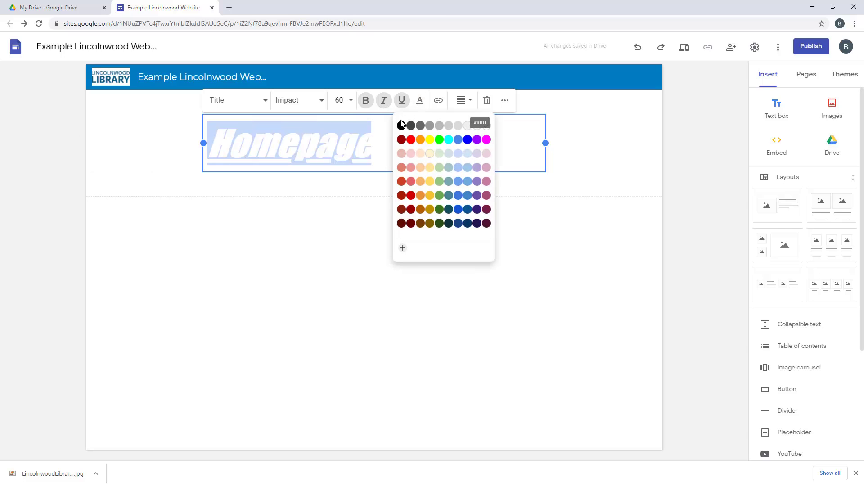
left_click(401, 126)
left_click(309, 218)
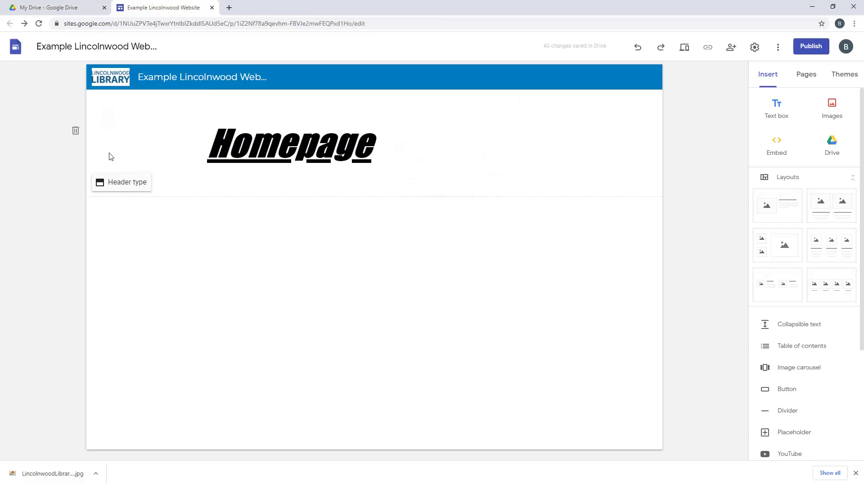
left_click(75, 134)
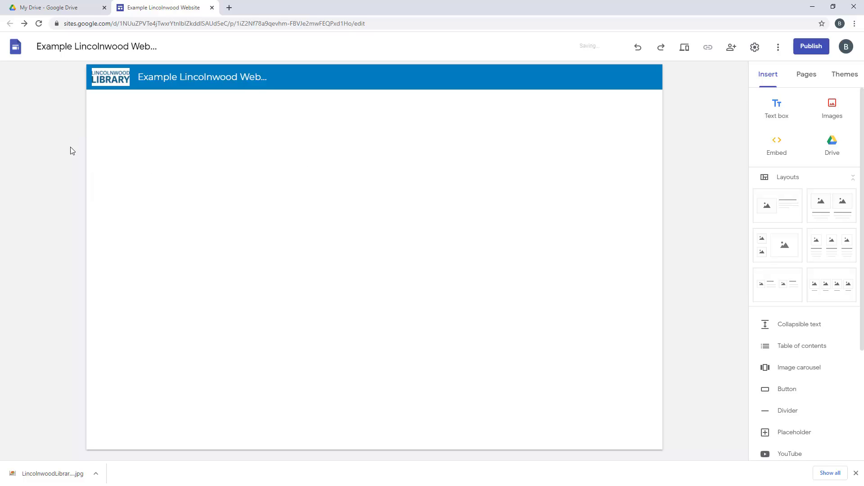
left_click(639, 50)
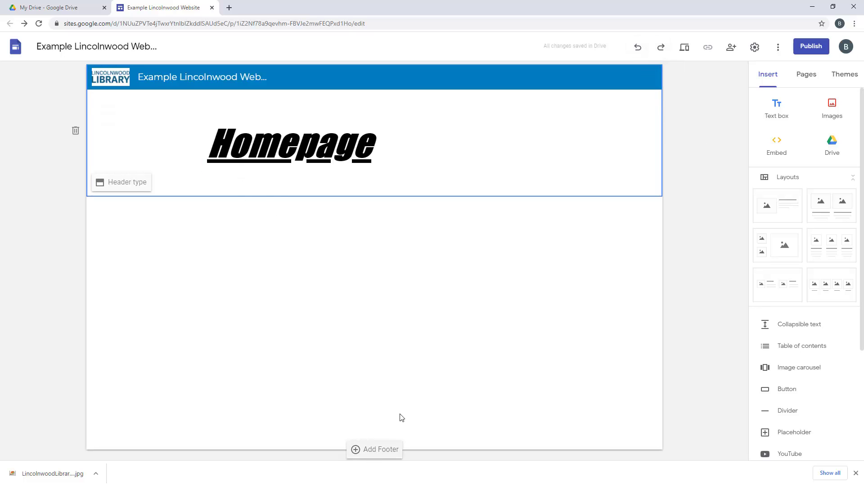
Add a centred footer reading 'Thanks for coming to my website' with a dark grey Emphasis 2 background
left_click(381, 451)
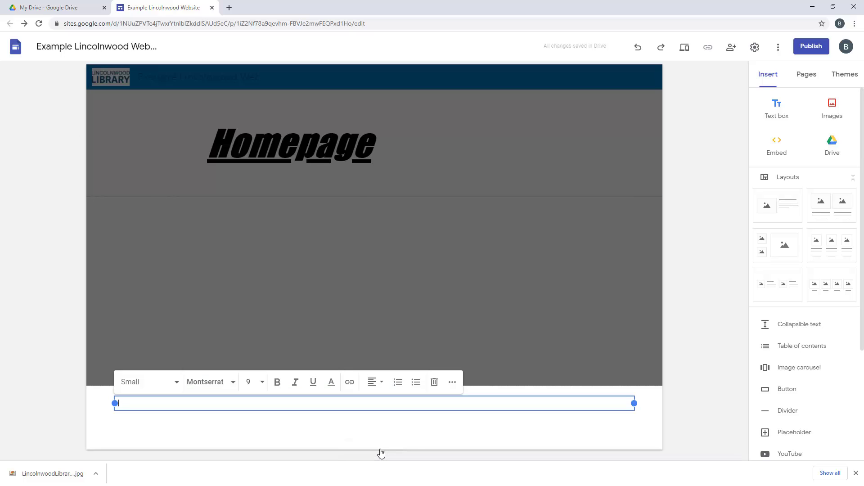
left_click(379, 388)
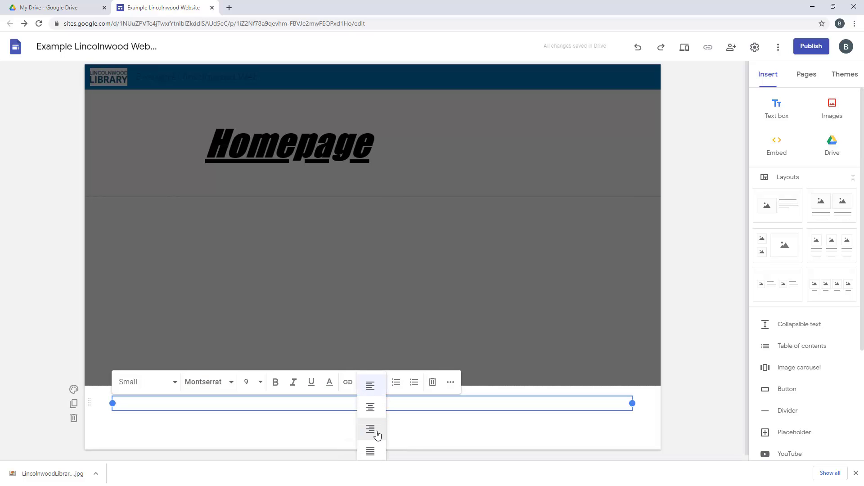
left_click(370, 409)
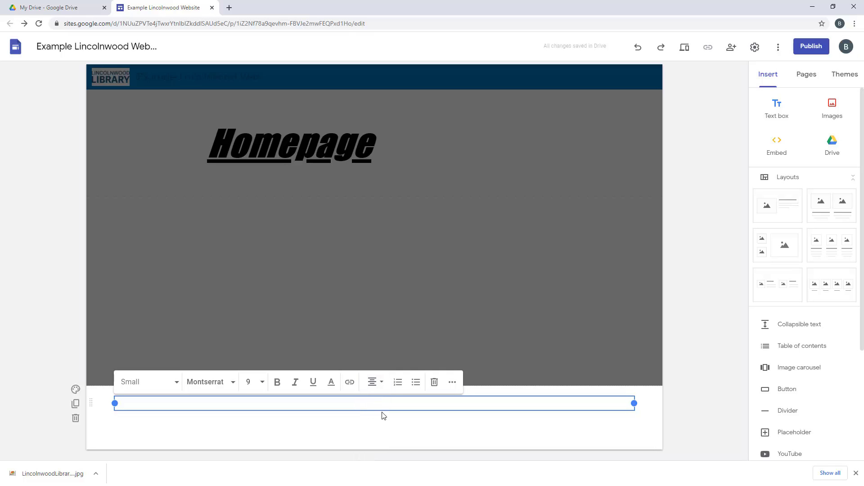
type("Thanks for coming to my website!")
left_click(76, 390)
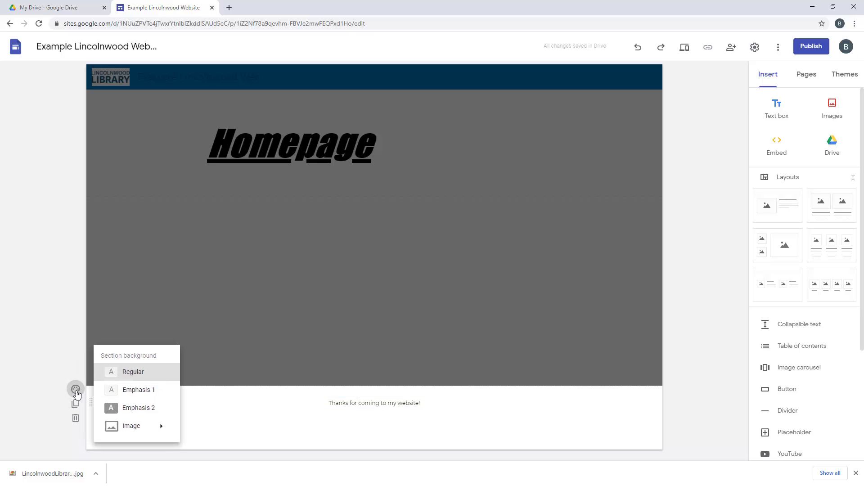
left_click(142, 413)
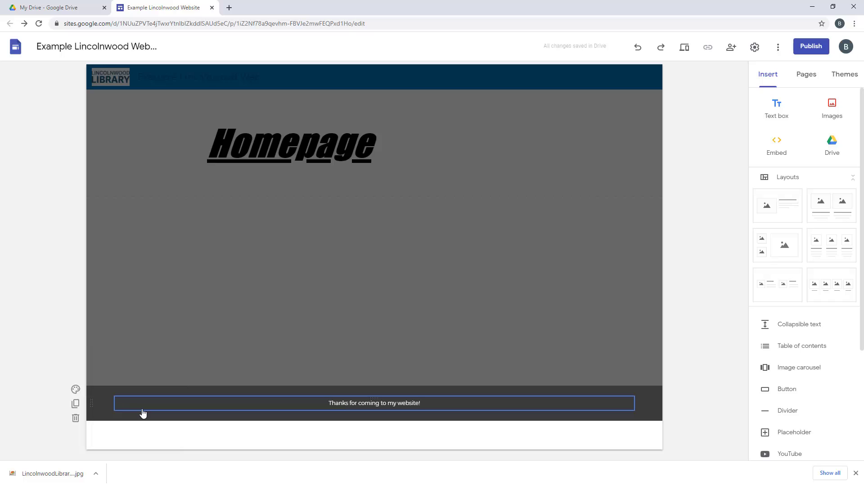
Insert a text box below the header and style its 'Section 1' line as a Heading
double_click(201, 285)
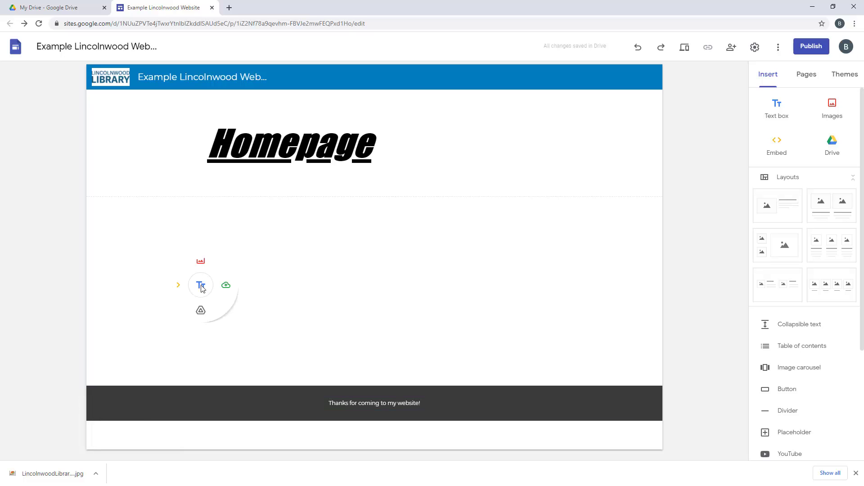
double_click(226, 277)
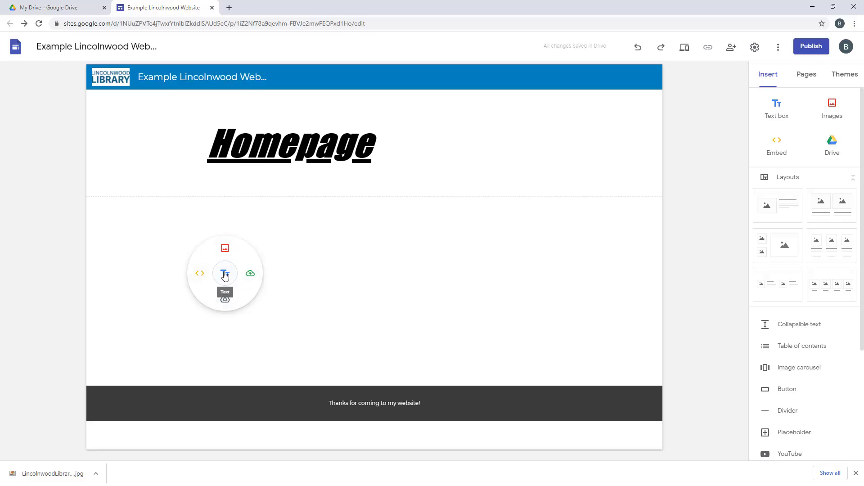
left_click(227, 275)
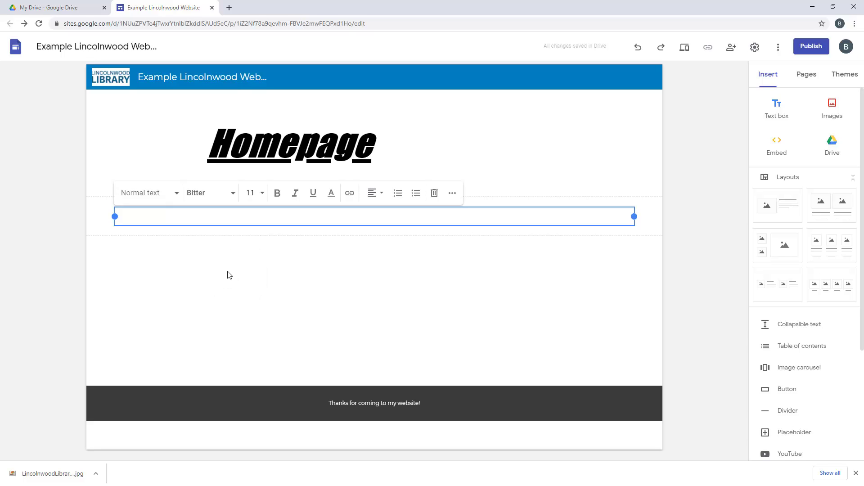
type("Section 1")
left_click_drag(162, 216, 97, 218)
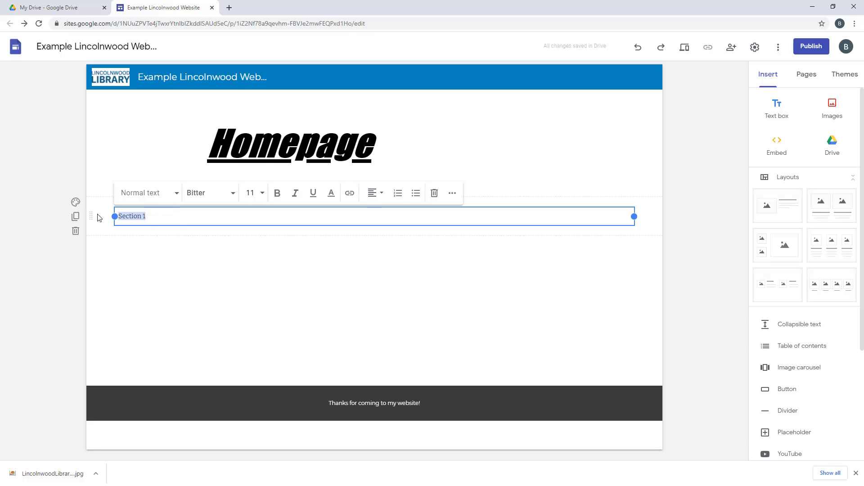
left_click(170, 193)
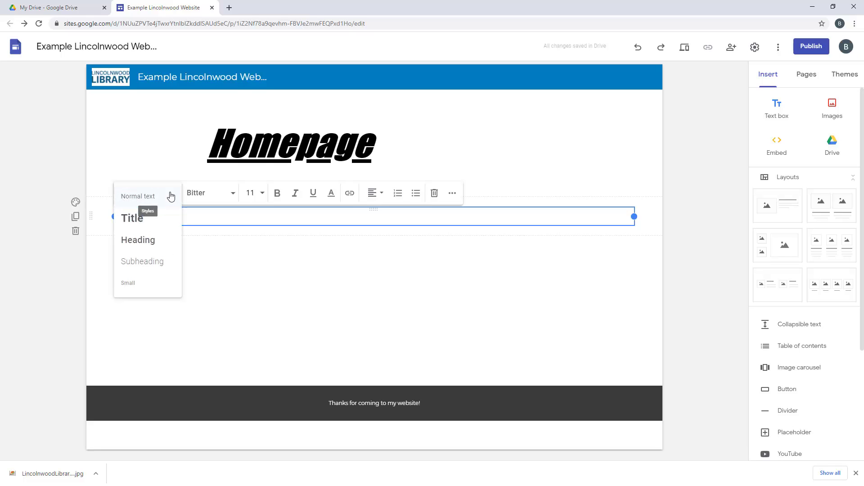
left_click(150, 242)
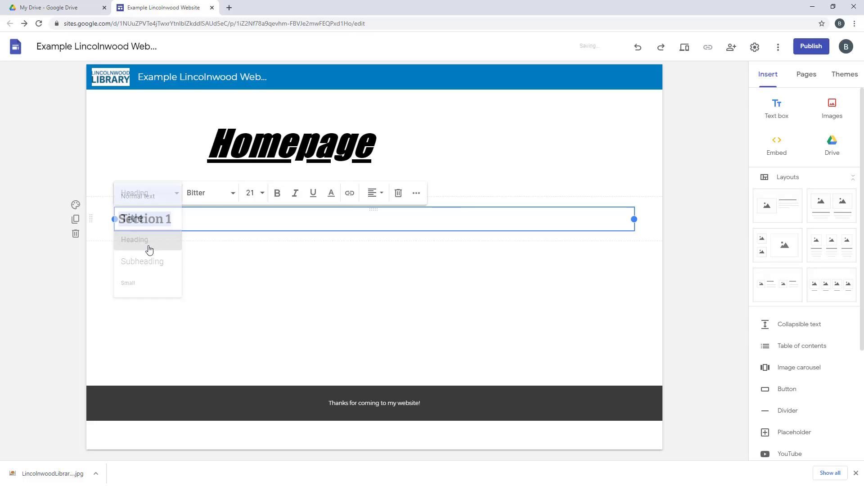
Add the normal-text line 'Goes to normal text.' beneath the Section 1 heading
left_click(187, 222)
key("Return")
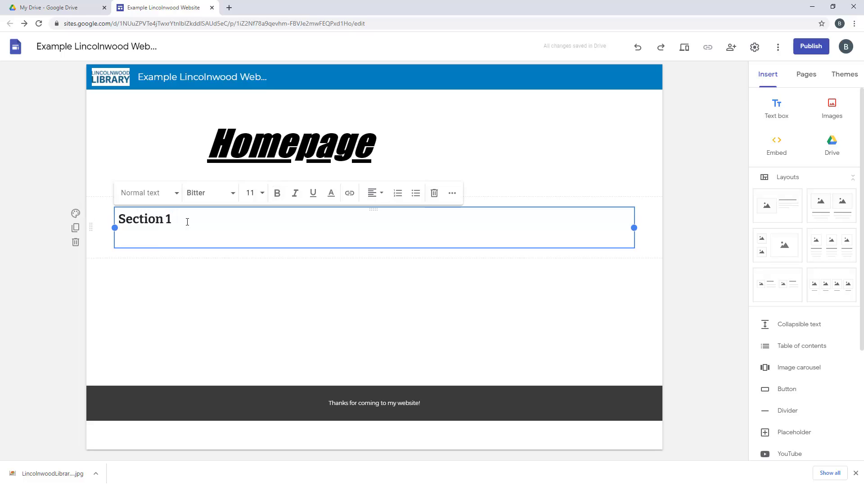
type("Goes to normal text.")
left_click(336, 294)
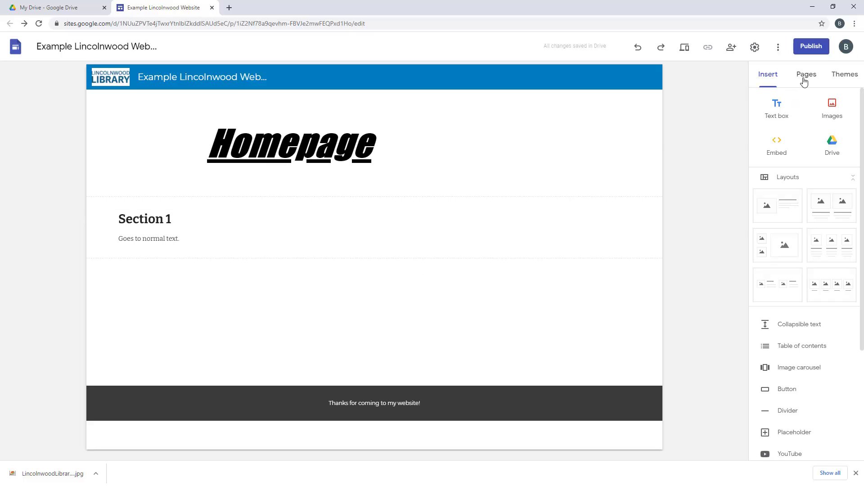
Create the Map and Hours pages in the Pages list
left_click(804, 81)
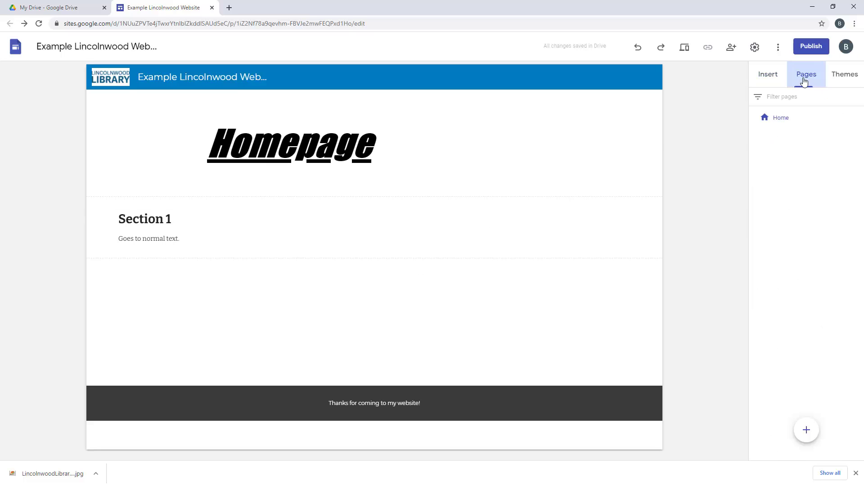
left_click(807, 433)
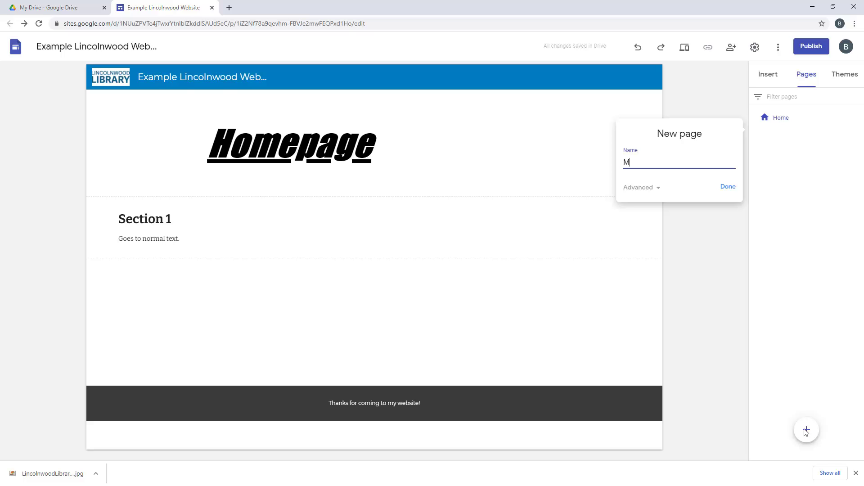
key("Return")
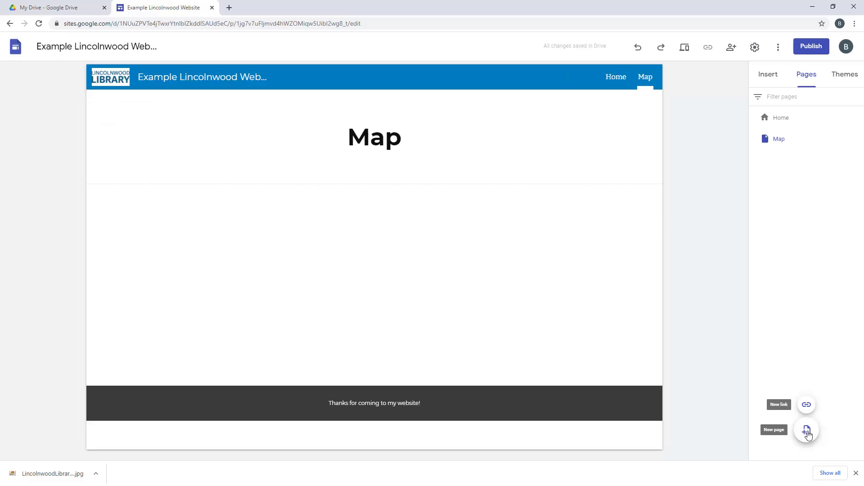
left_click(806, 431)
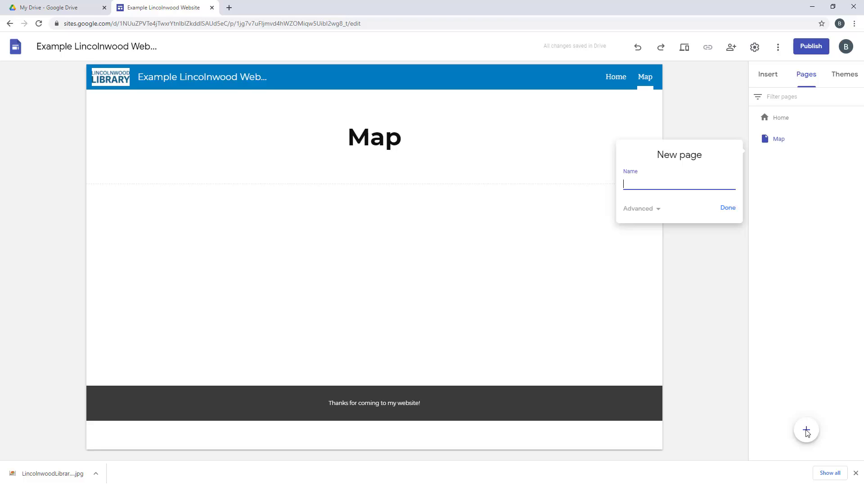
type("Hours")
left_click(653, 209)
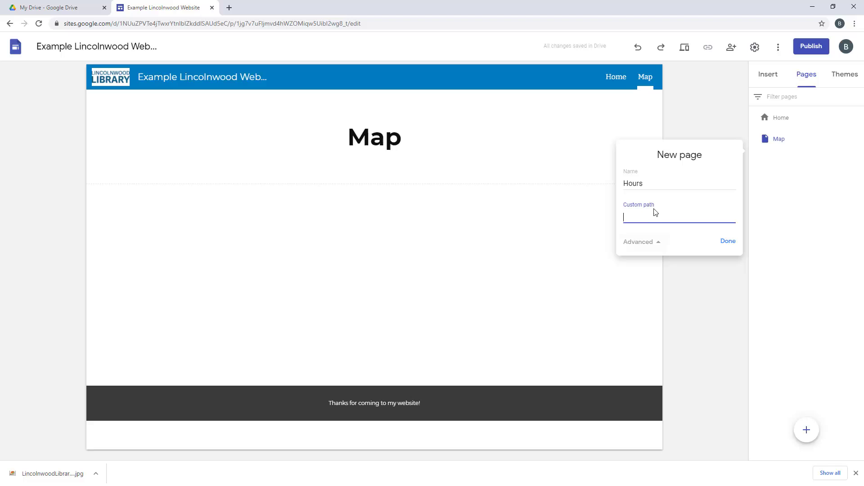
left_click(643, 242)
left_click(728, 209)
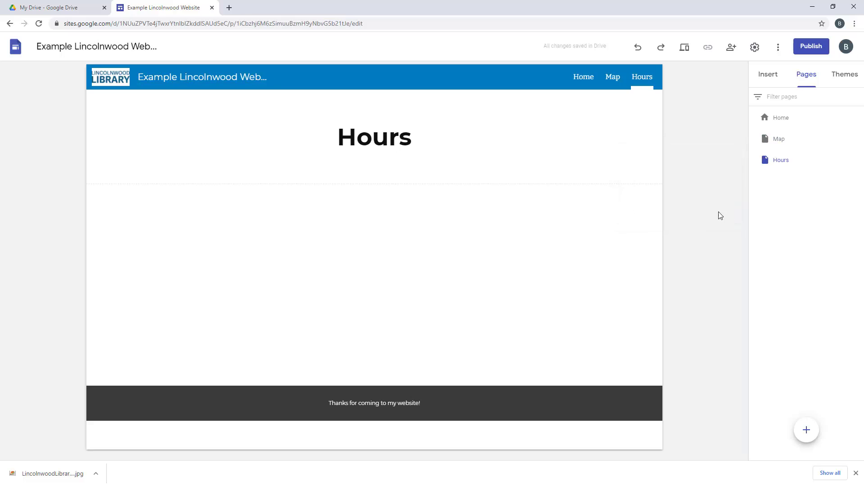
Add a Holidays page and nest it as a subpage under Hours
left_click(808, 433)
type("Holidays")
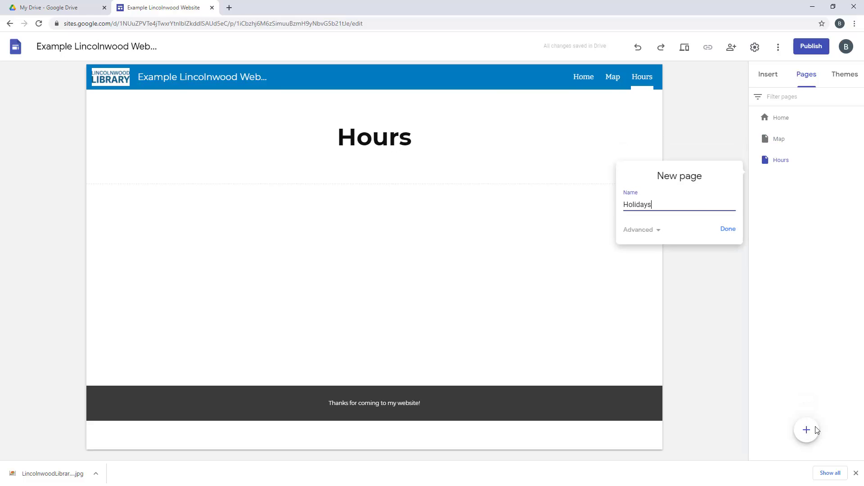
key("Return")
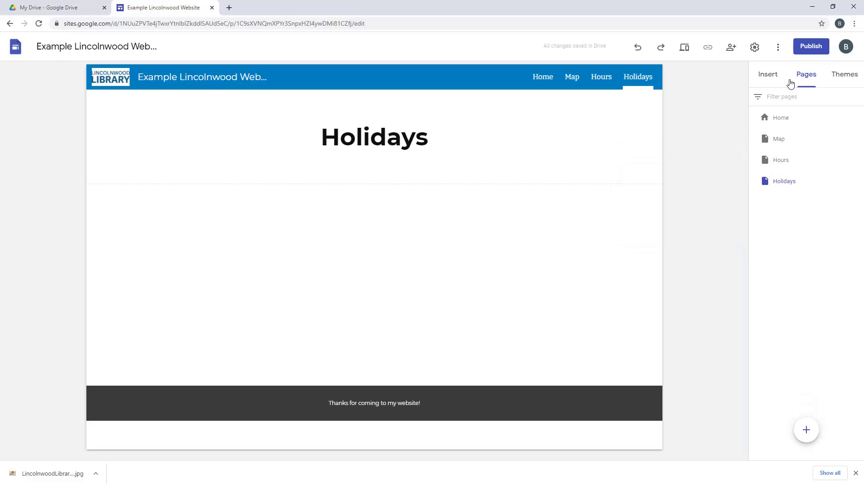
left_click_drag(785, 185, 787, 163)
left_click(781, 161)
Open Holidays from the Hours dropdown, then bring up the site theme choices
mouse_move(636, 89)
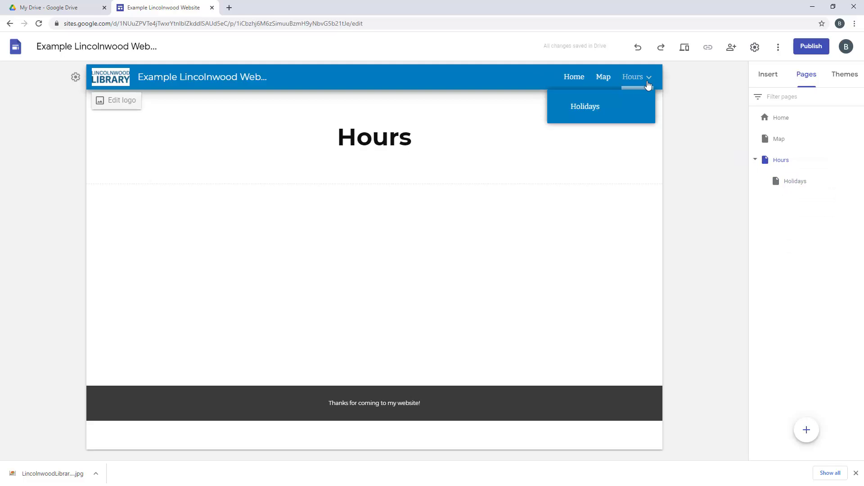
left_click(585, 107)
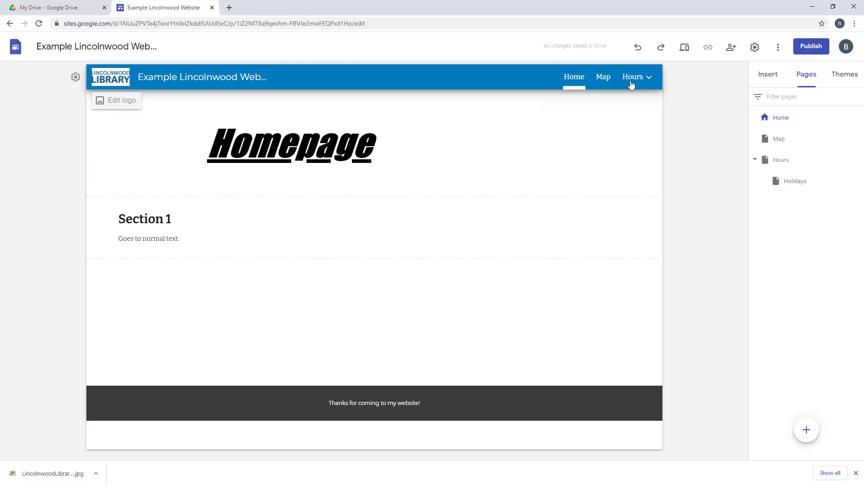
mouse_move(638, 83)
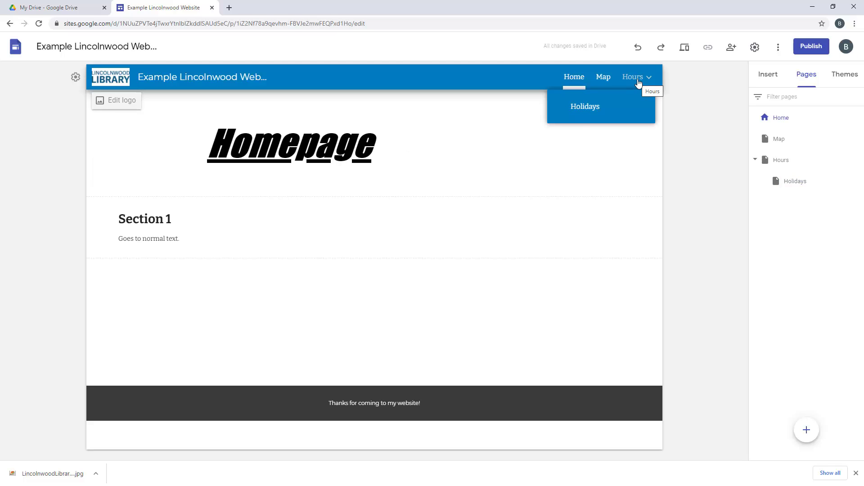
left_click(846, 79)
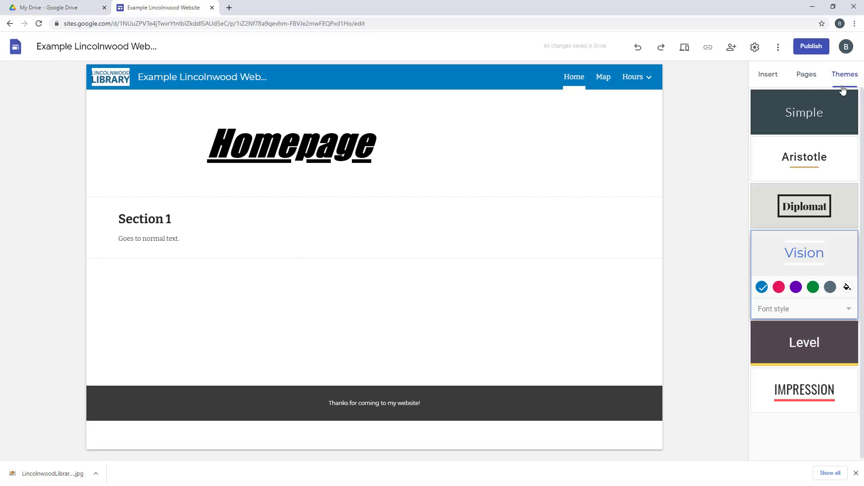
Insert the Chromebook laptop screenshot from Drive onto the Homepage
left_click(856, 474)
left_click(767, 74)
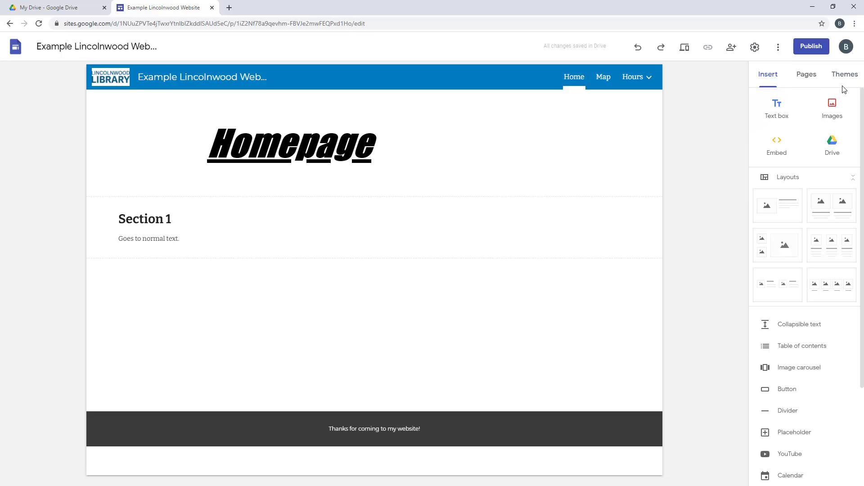
left_click(835, 109)
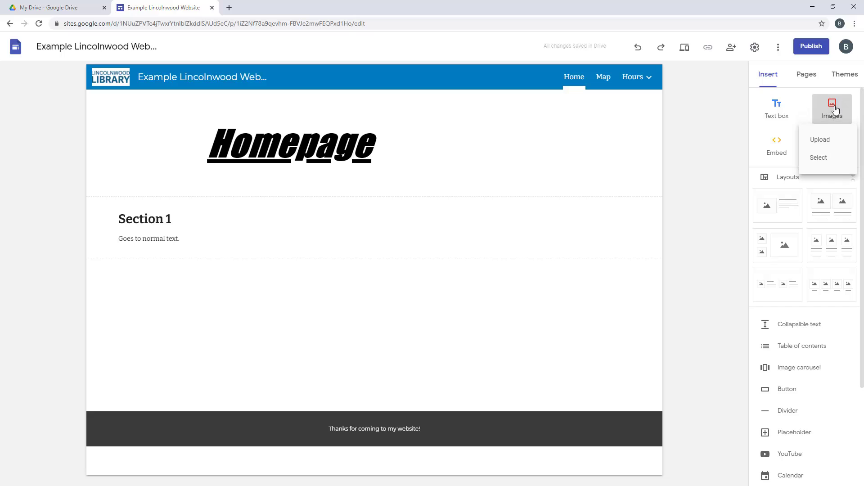
left_click(823, 158)
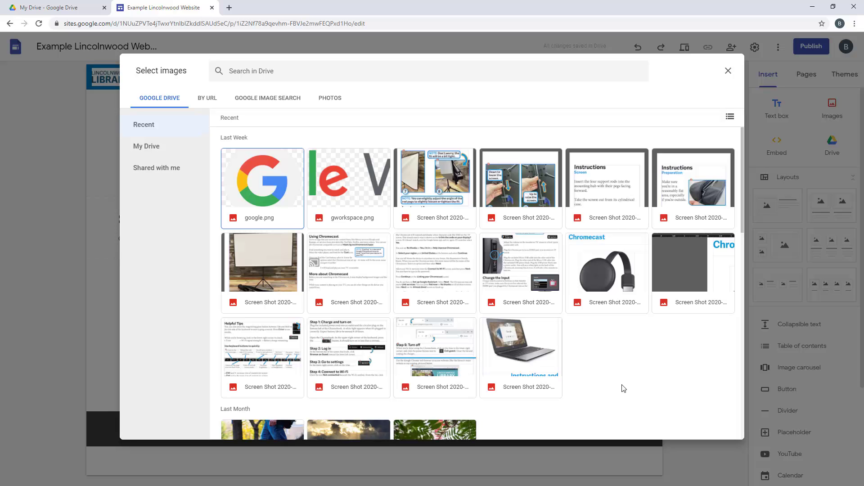
scroll(624, 359, "down", 1)
scroll(623, 354, "up", 1)
left_click(531, 337)
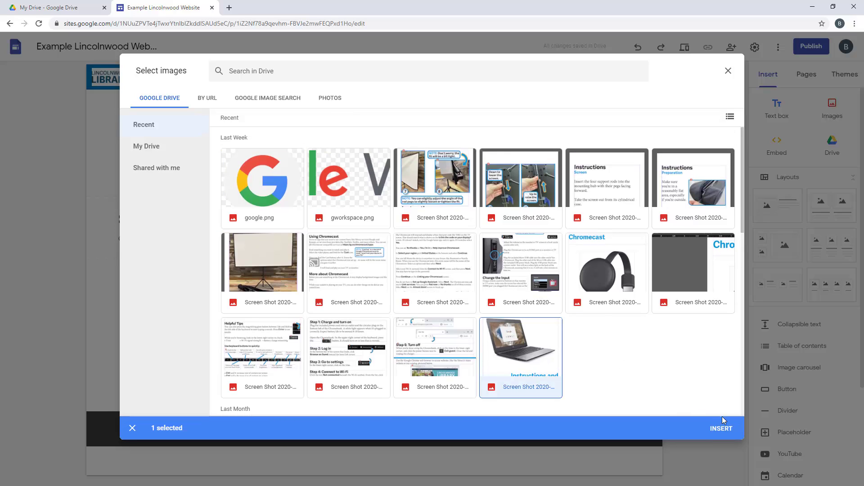
left_click(722, 428)
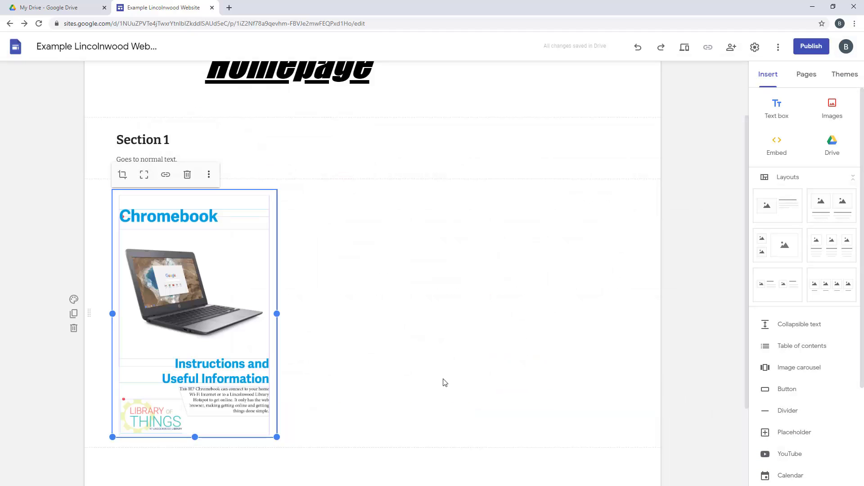
Drag the Chromebook image beside the Section 1 text
left_click(438, 365)
left_click(245, 319)
left_click_drag(180, 321, 103, 228)
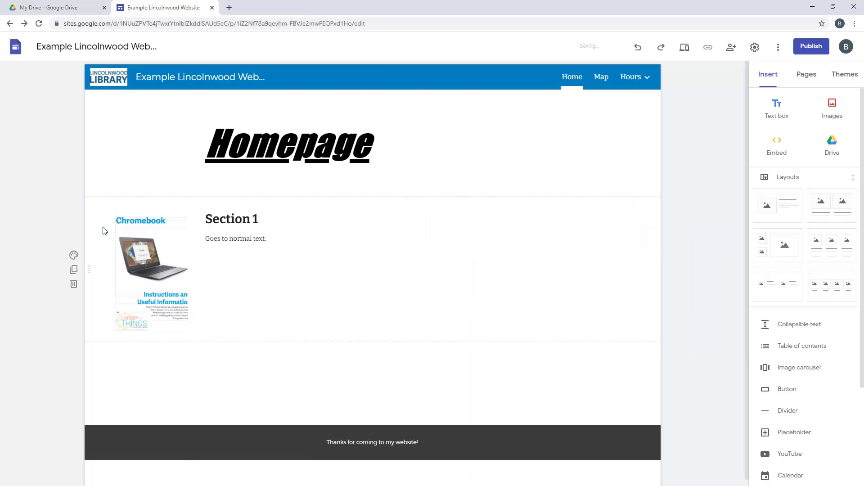
Undo the misplaced move and drop the Chromebook image into a new section below Section 1
left_click(225, 232)
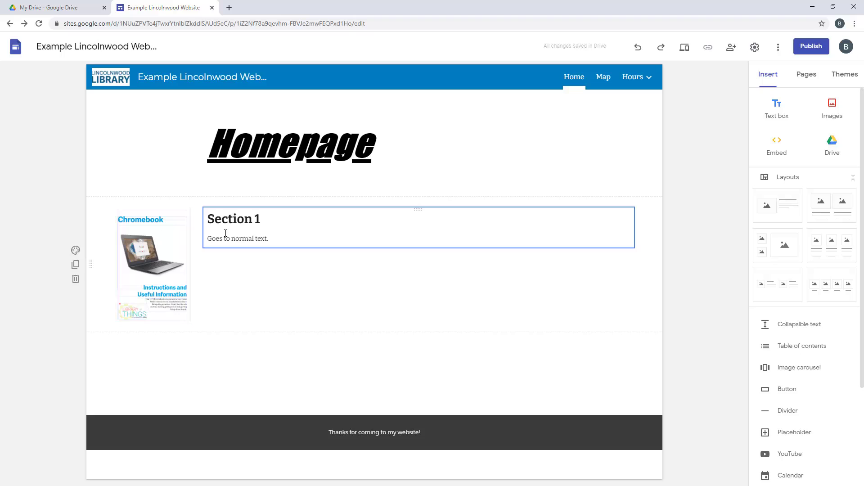
left_click_drag(146, 263, 422, 286)
scroll(422, 284, "down", 4)
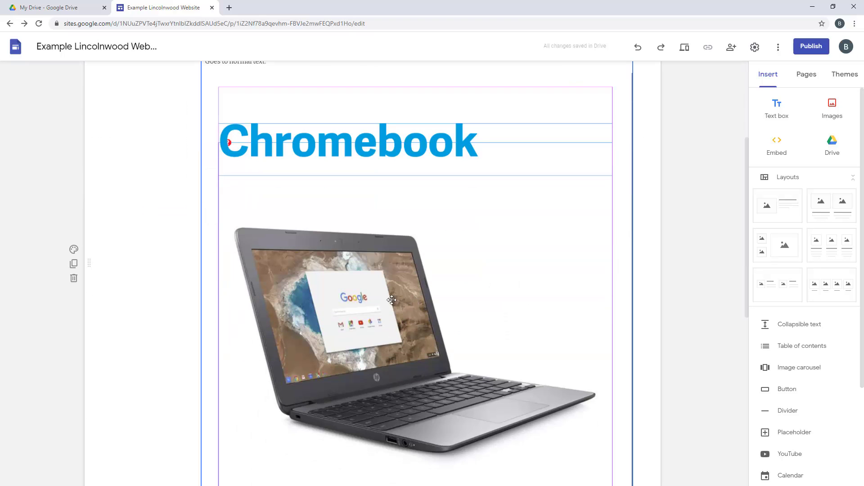
left_click(641, 53)
left_click_drag(153, 275, 219, 365)
scroll(219, 365, "down", 1)
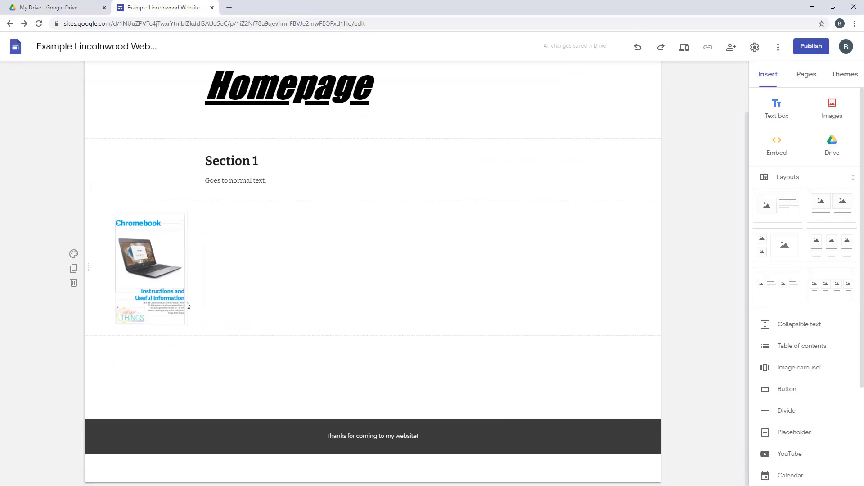
Enlarge the Chromebook image until the whole flyer is visible
left_click(176, 268)
left_click_drag(189, 324, 276, 389)
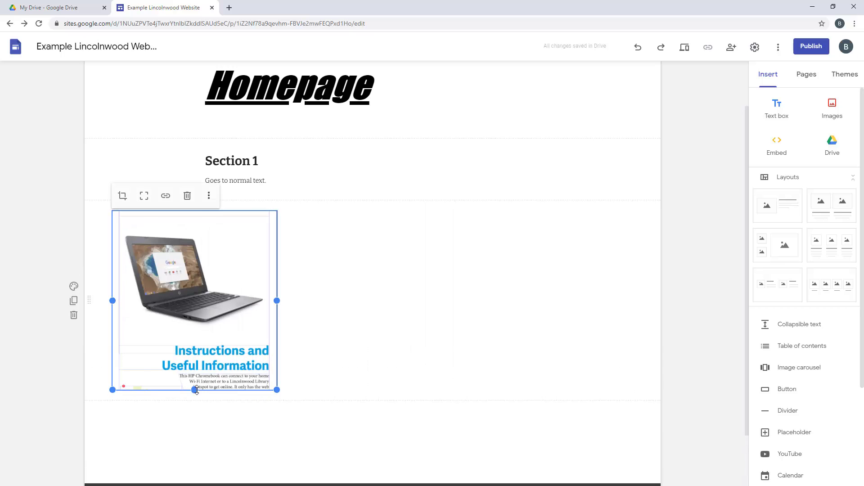
left_click_drag(196, 390, 195, 452)
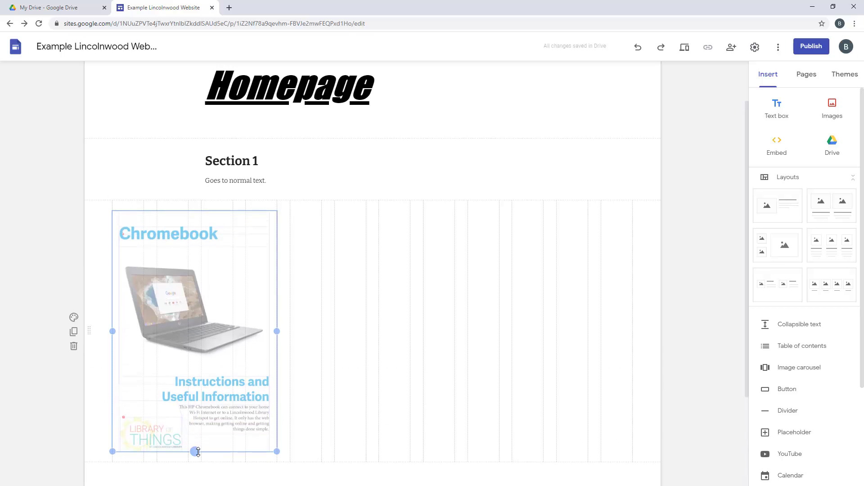
left_click(321, 362)
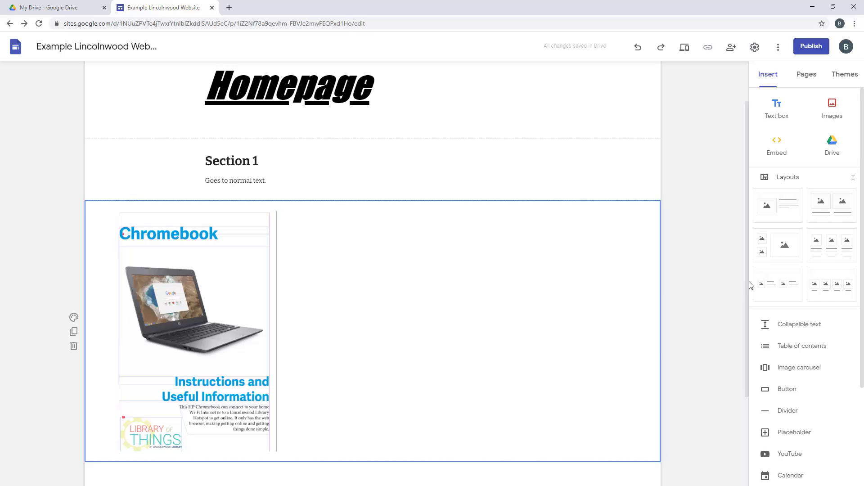
left_click(693, 292)
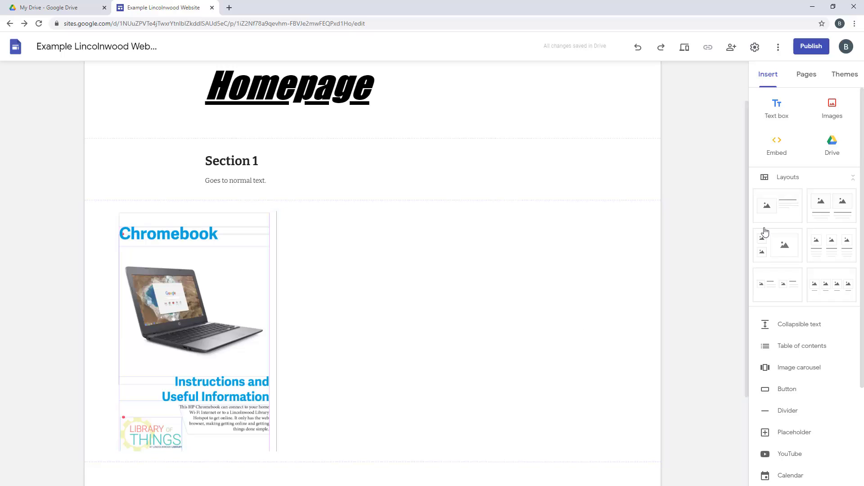
Embed the Coolpad Surf WiFi Hotspot PDF from Drive below the Chromebook image
left_click(834, 143)
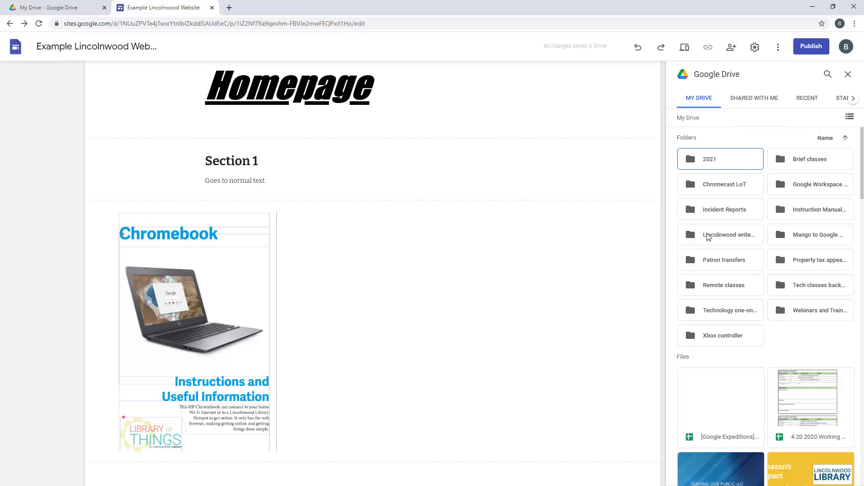
scroll(772, 212, "down", 4)
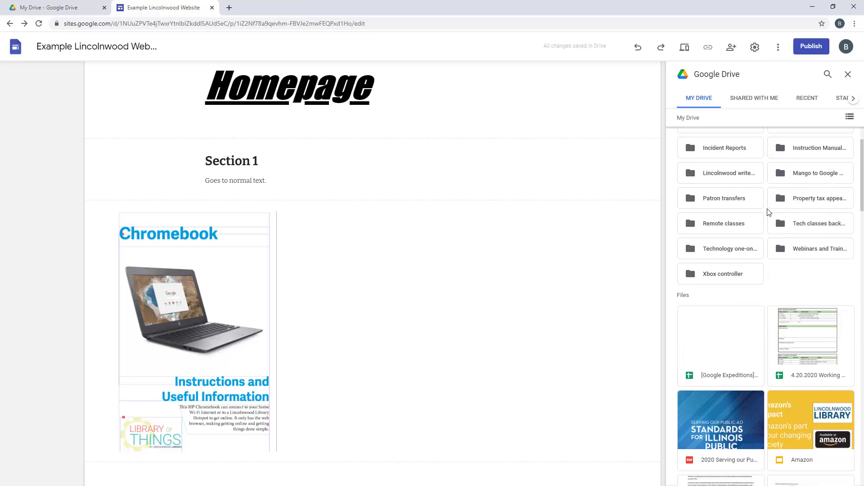
scroll(769, 212, "down", 6)
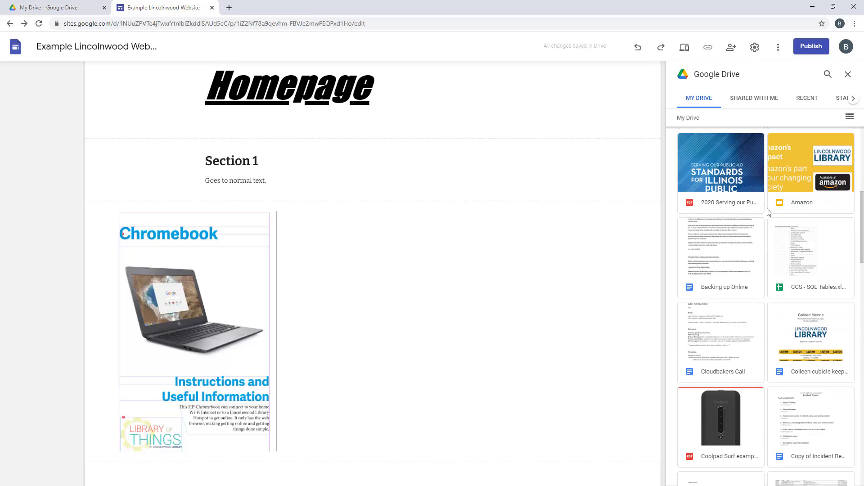
scroll(768, 212, "down", 1)
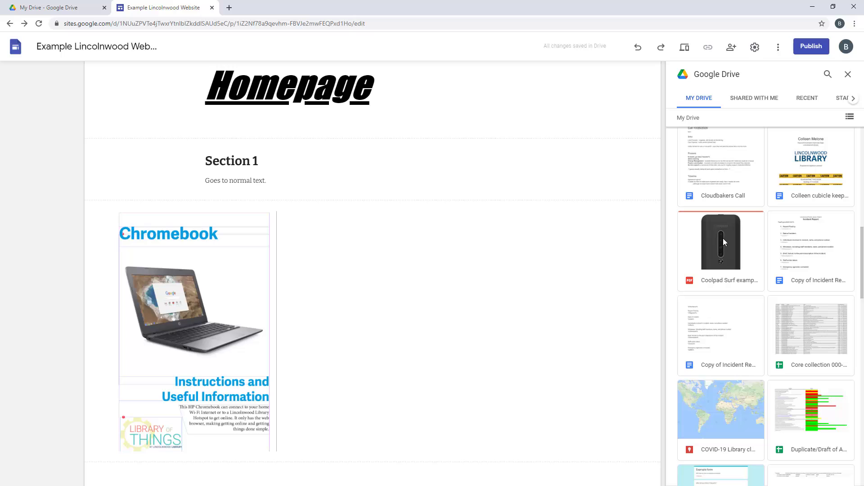
left_click(722, 237)
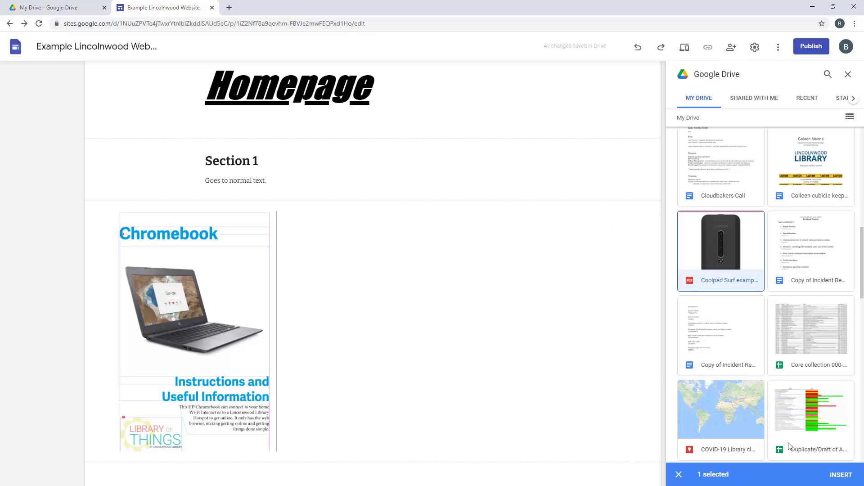
left_click(841, 475)
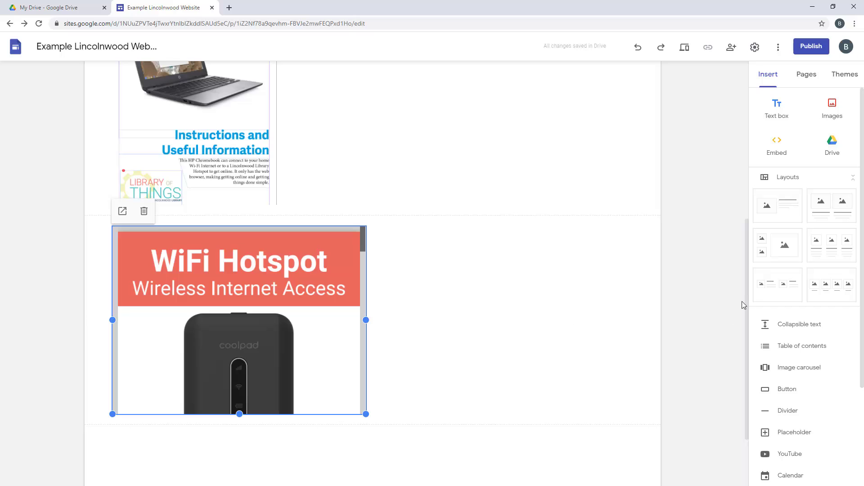
scroll(725, 299, "up", 5)
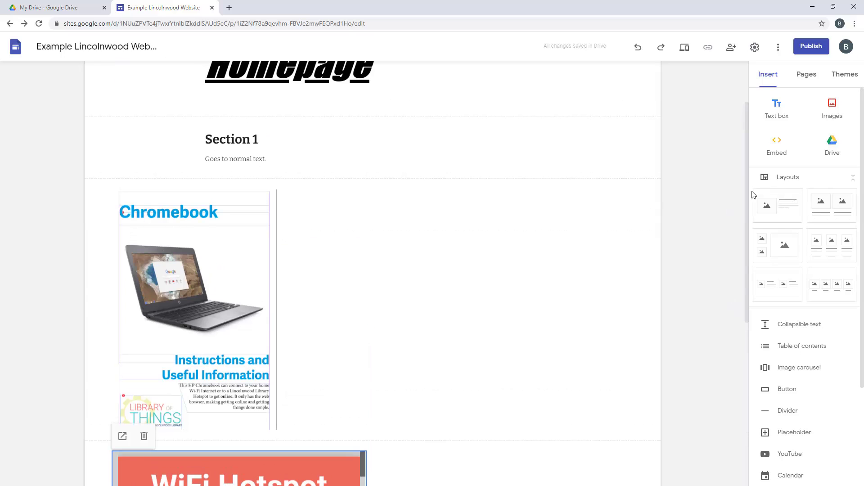
scroll(608, 232, "up", 1)
scroll(609, 233, "up", 1)
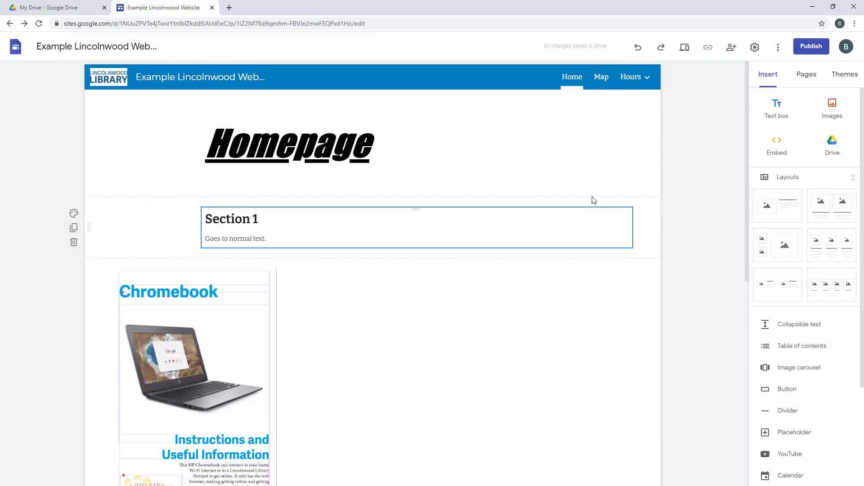
Add a Map-page layout titled 'Location' with text 'Here's how you can get to the Library.'
left_click(601, 78)
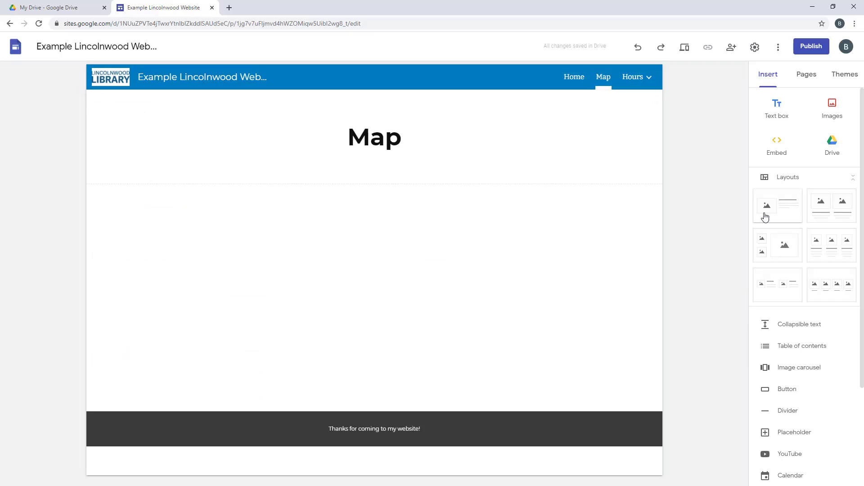
left_click_drag(780, 207, 378, 284)
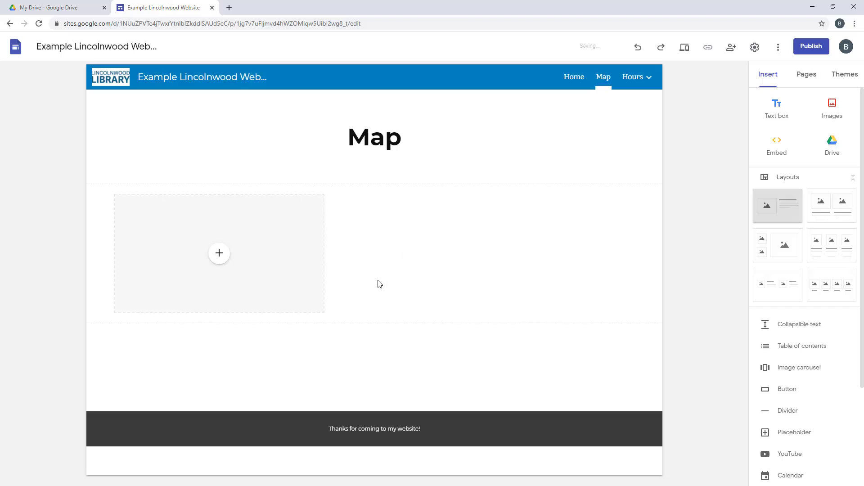
left_click(472, 230)
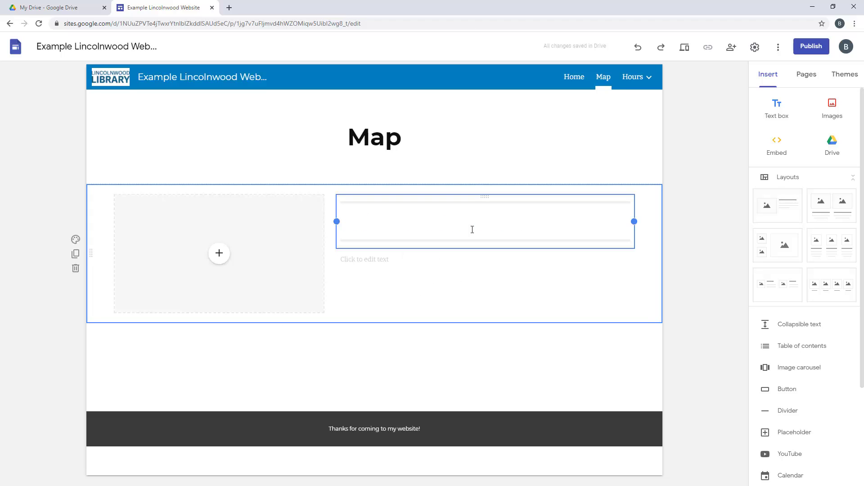
type("Location")
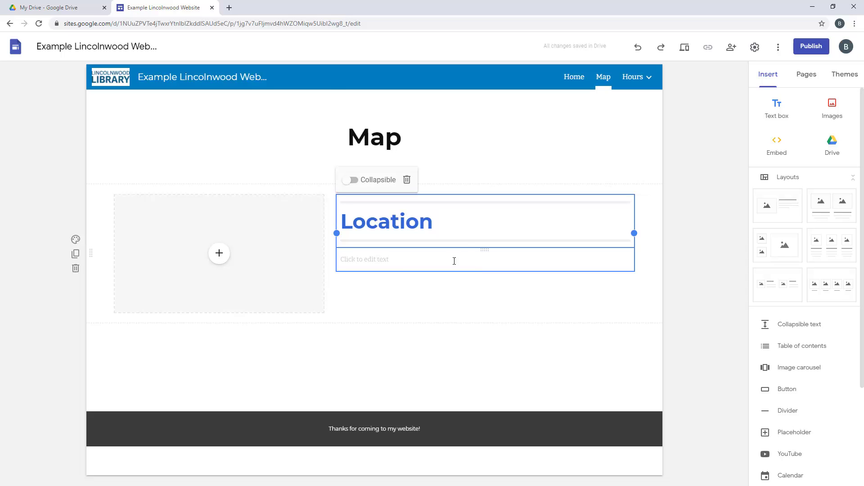
left_click(407, 259)
type("Here's how you can get to the L")
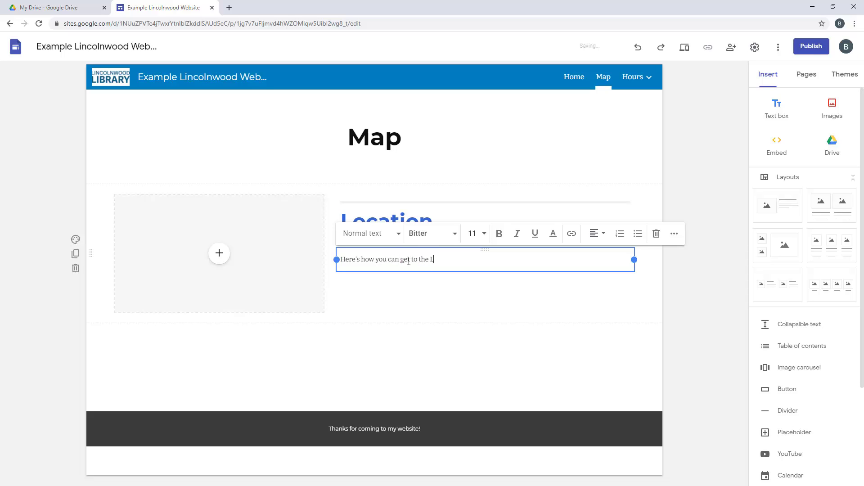
type(".")
left_click(221, 256)
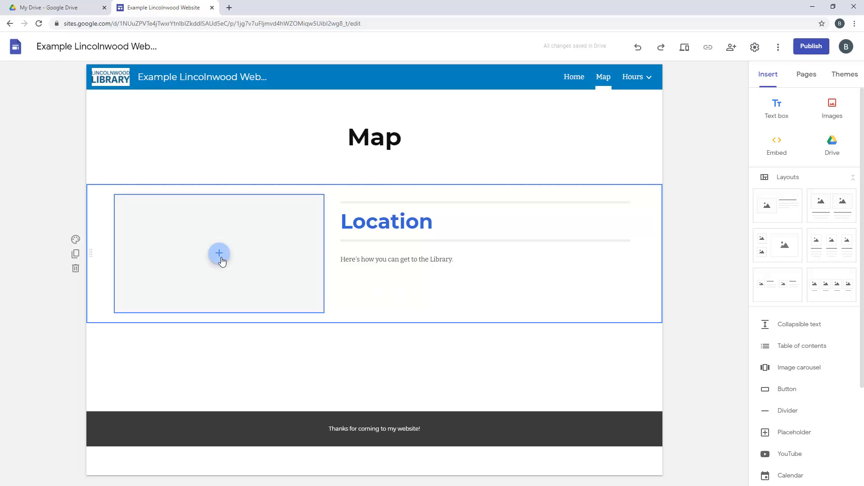
left_click(220, 254)
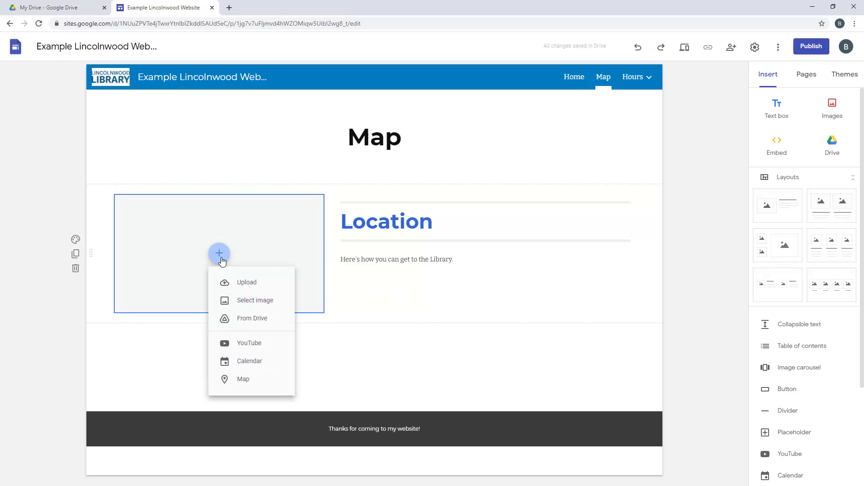
Fill the Location placeholder with a map found by searching '4000 w pratt', Lincolnwood
left_click(255, 383)
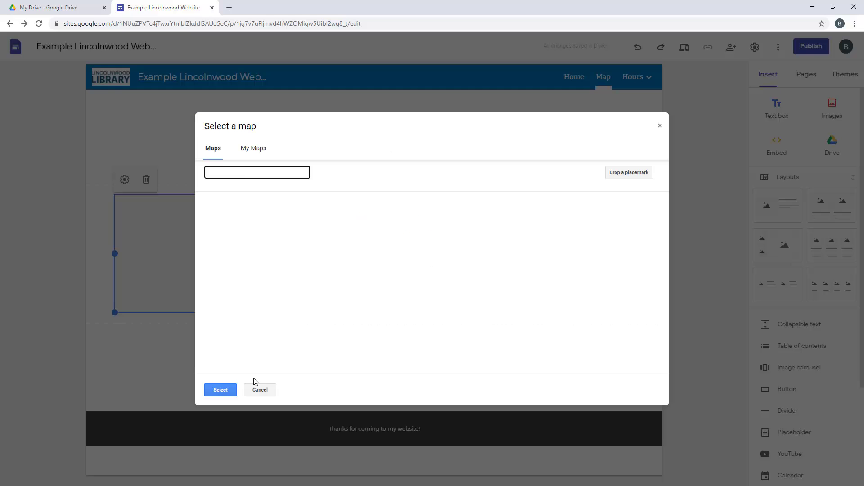
left_click(246, 174)
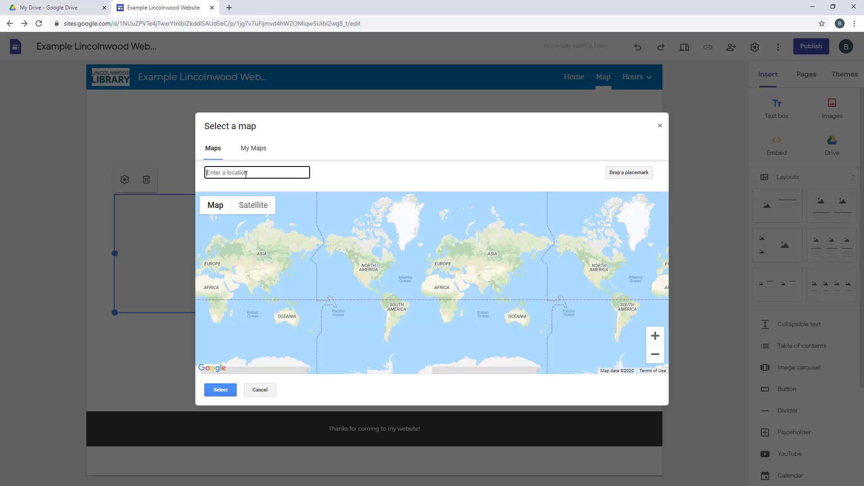
type("4000 ")
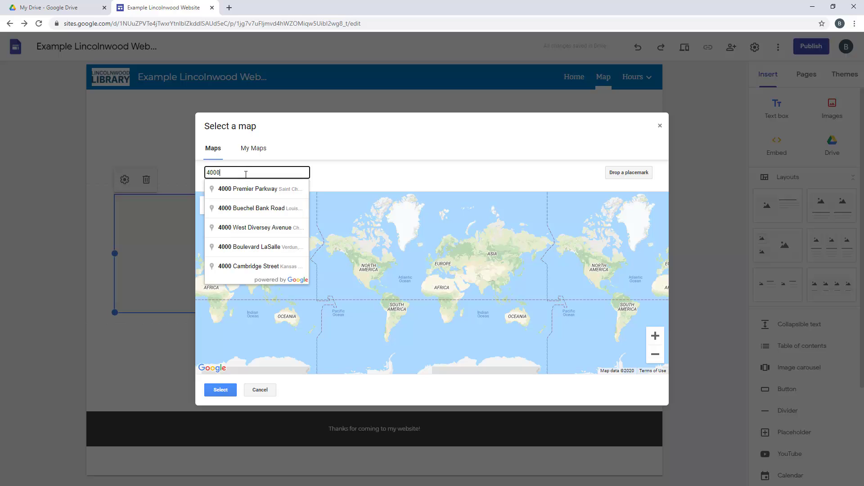
type("w pratt")
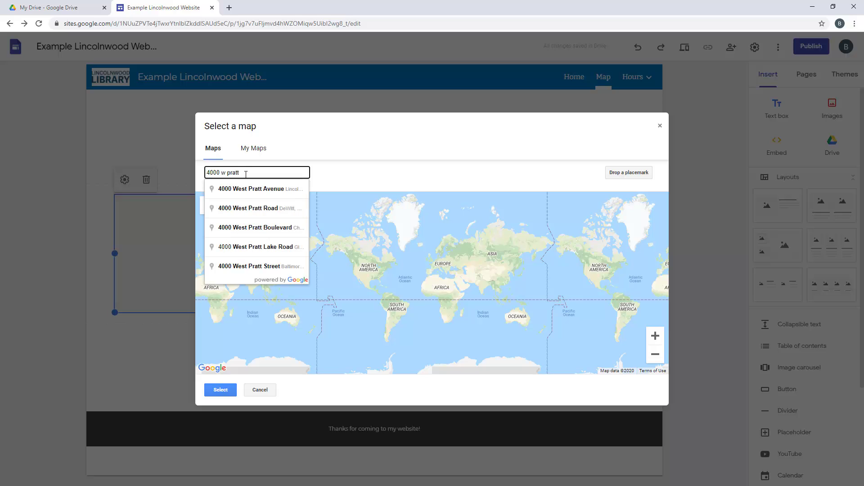
left_click(264, 189)
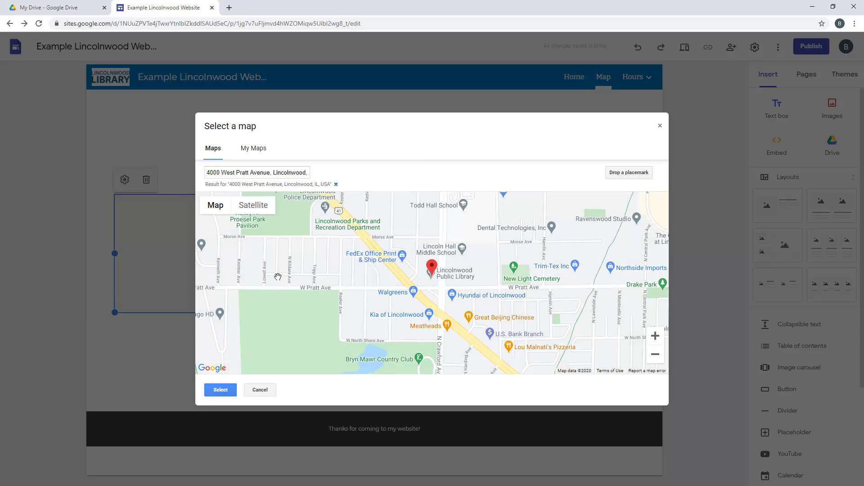
left_click(222, 390)
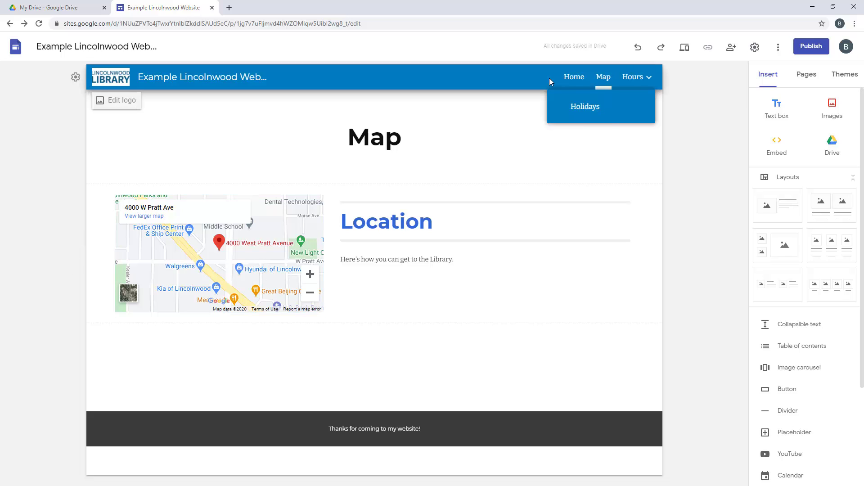
Drag the WiFi Hotspot PDF section above the Chromebook section, discarding a stray divider
left_click(578, 81)
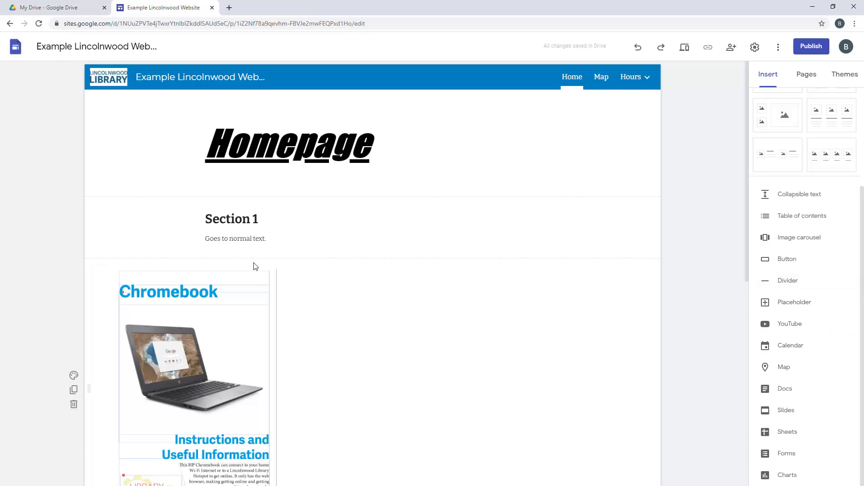
left_click(787, 282)
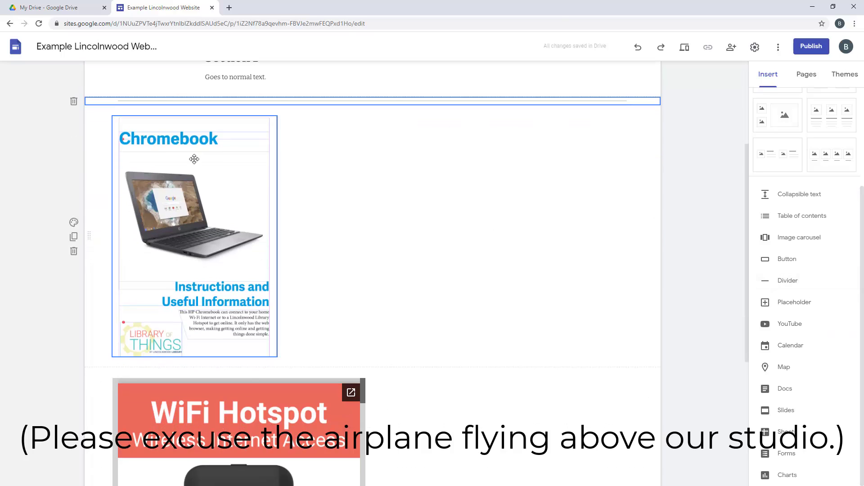
scroll(461, 272, "up", 4)
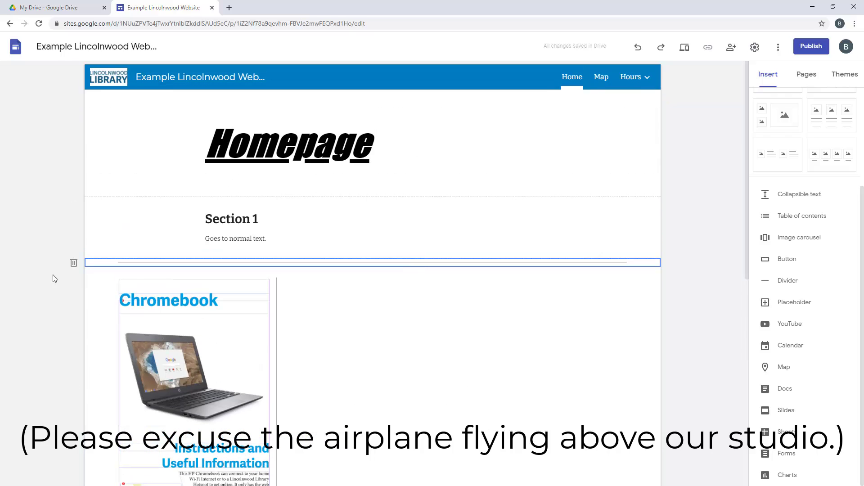
left_click(73, 264)
scroll(77, 267, "down", 3)
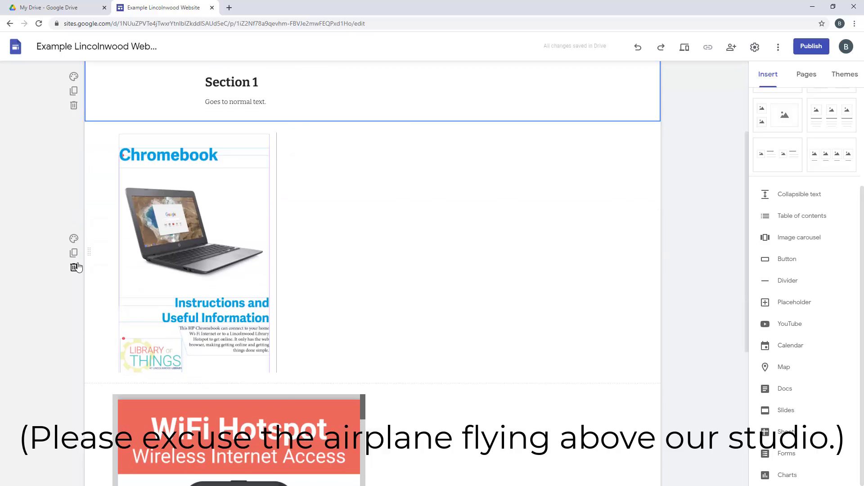
scroll(78, 266, "down", 4)
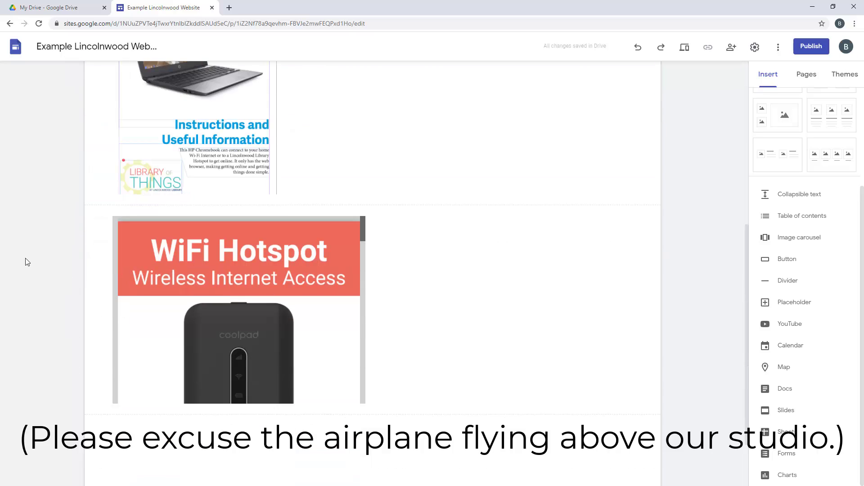
mouse_move(85, 306)
left_click_drag(90, 312, 99, 272)
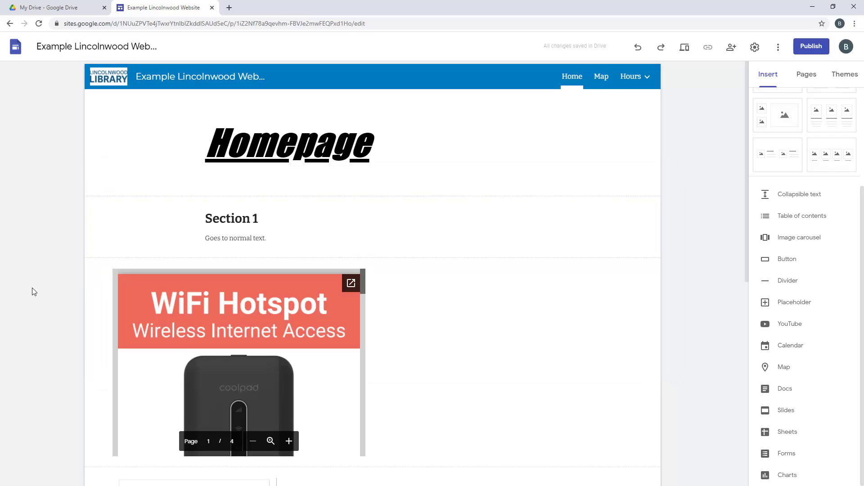
scroll(34, 289, "down", 5)
scroll(36, 289, "up", 5)
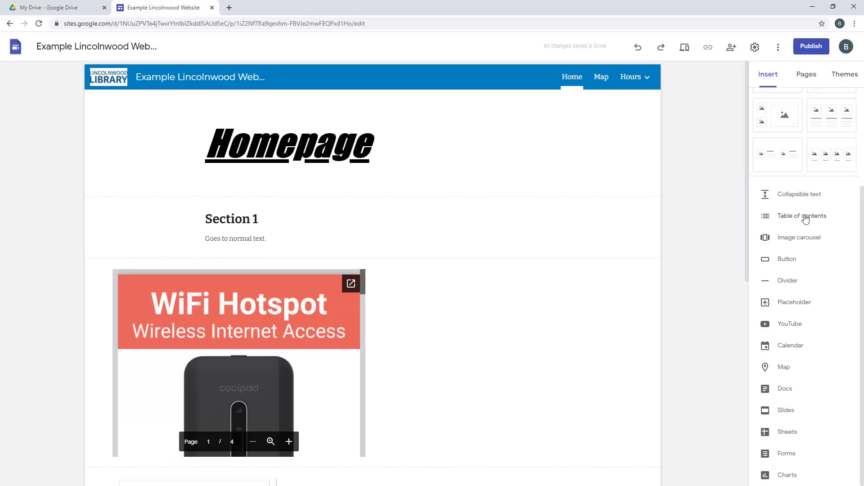
Insert a 'Go to a map' button linked to the Map page and place it beside Section 1
left_click(783, 260)
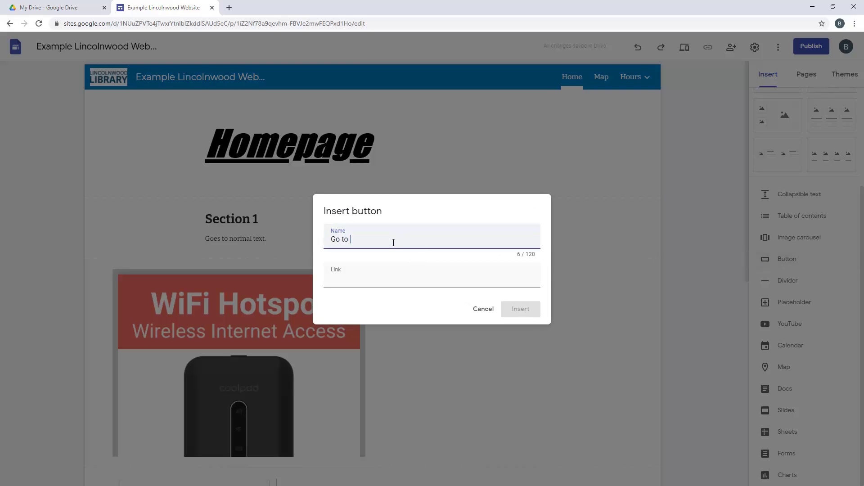
type("Go to a map")
key("Tab")
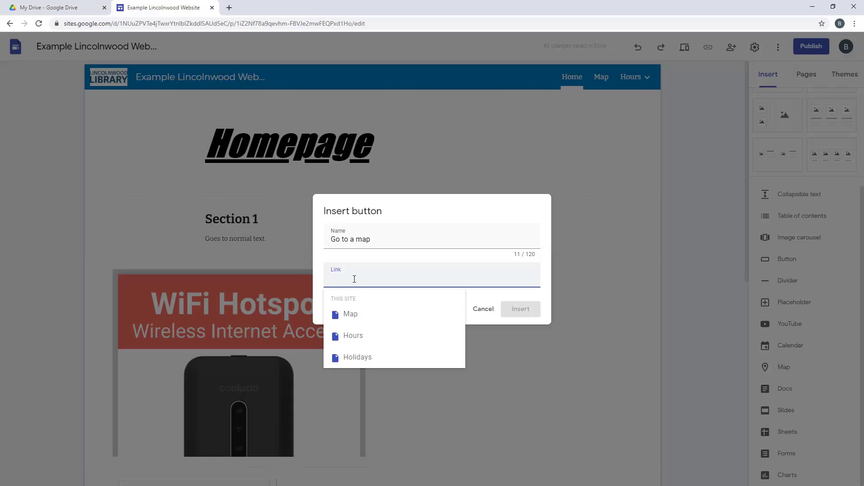
left_click(362, 315)
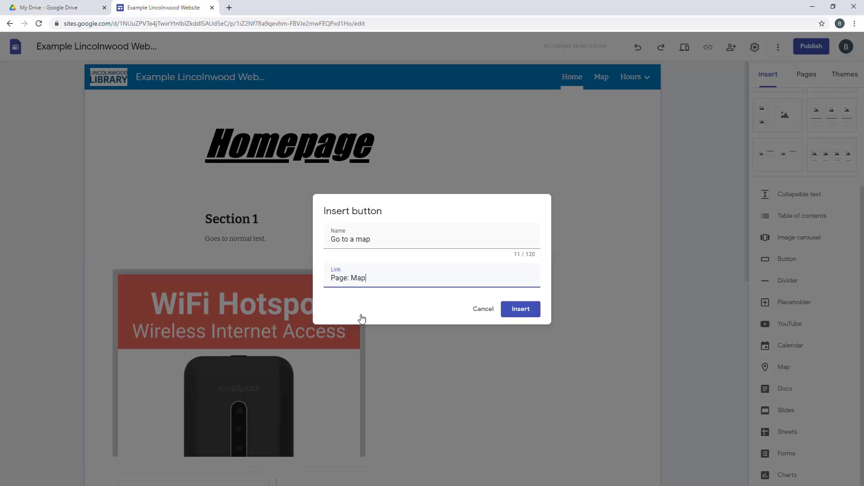
left_click(521, 311)
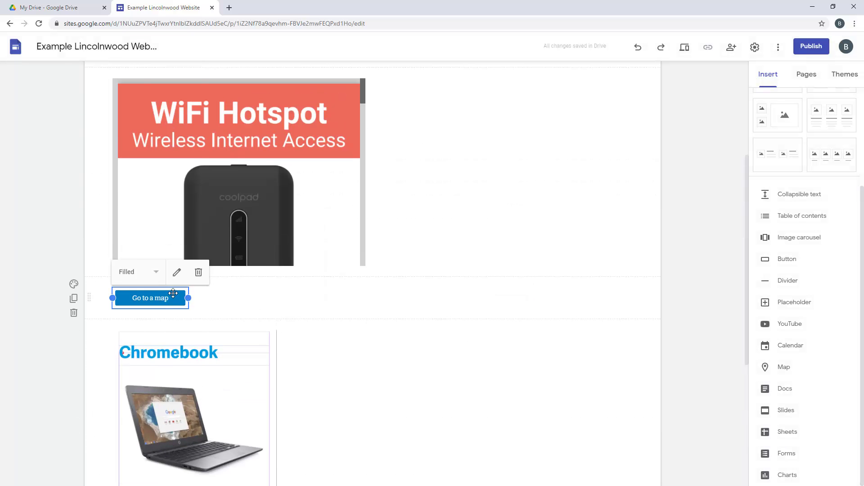
left_click_drag(173, 294, 488, 229)
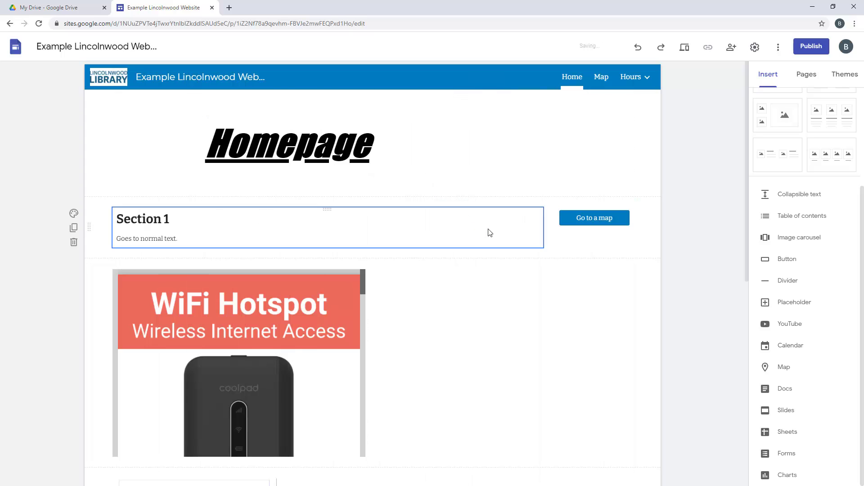
Search YouTube for 'lincolnwood' and embed the Lincolnwood bridge 10-13-2018 video
left_click(793, 324)
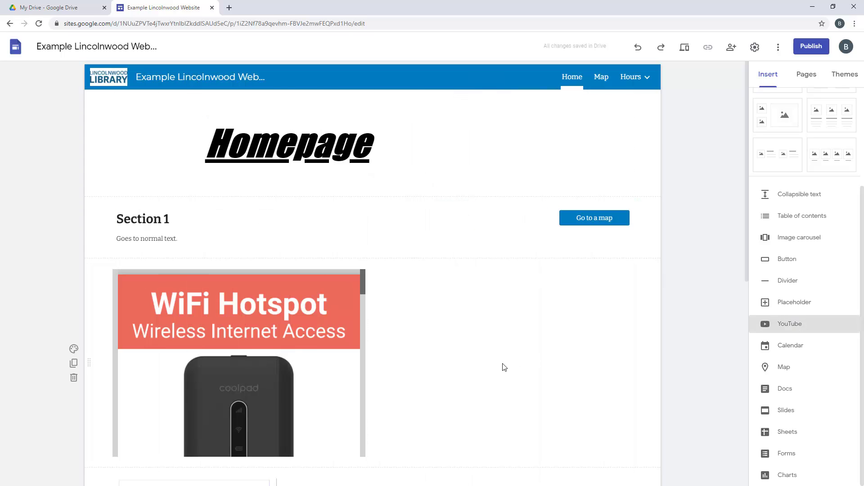
left_click(784, 326)
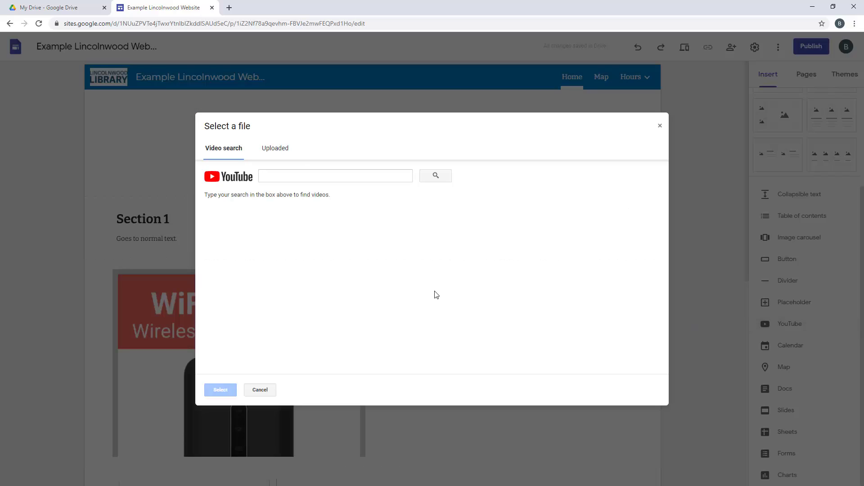
left_click(282, 174)
type("lincolnwo")
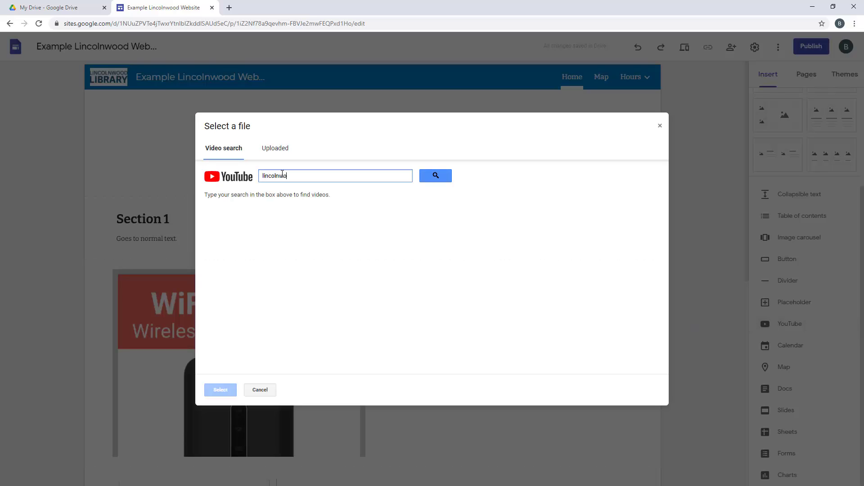
type("od")
key("Return")
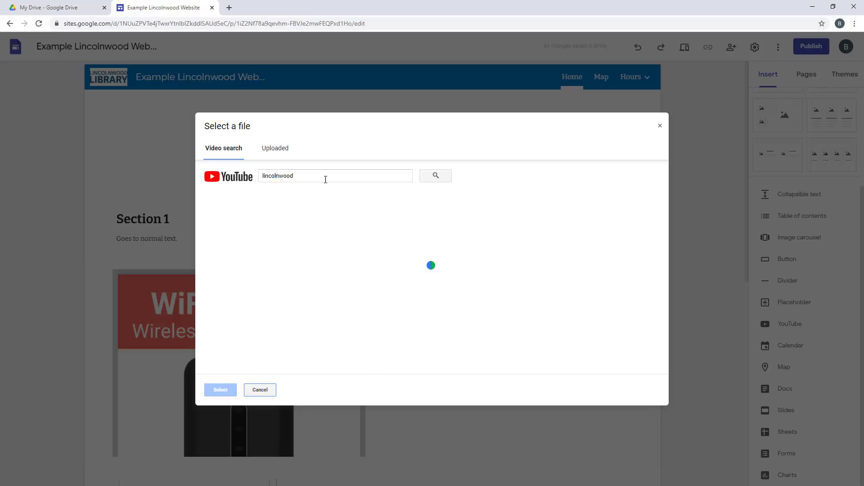
left_click(351, 339)
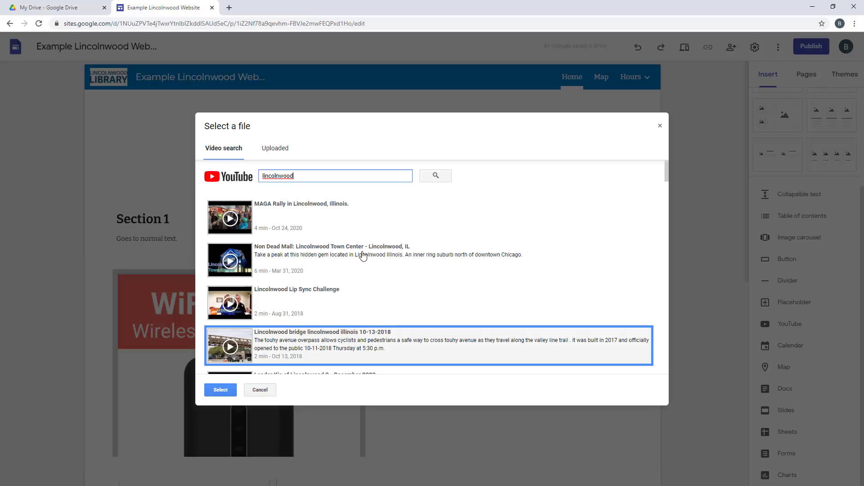
left_click(221, 390)
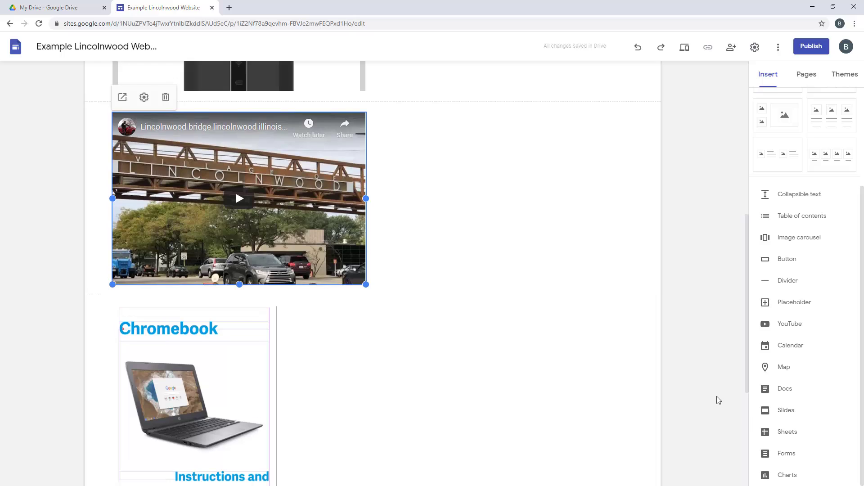
scroll(718, 399, "up", 8)
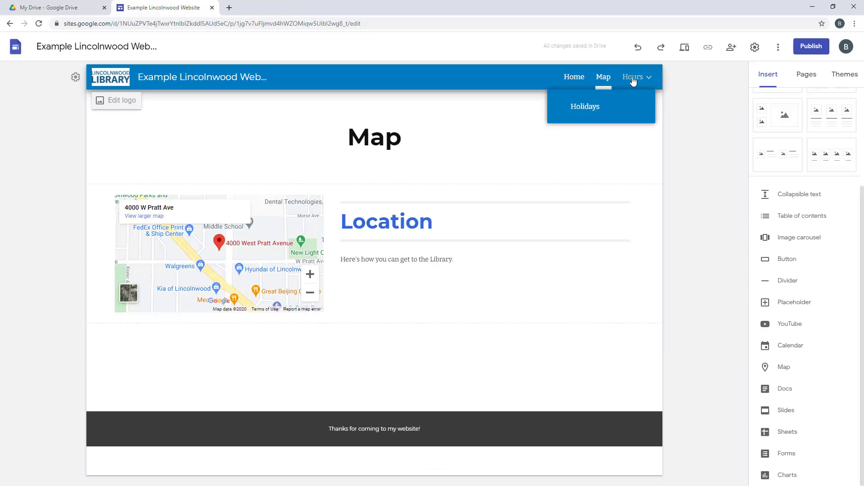
Go to the Holidays subpage under Hours, glancing at the Share dialog before closing it
left_click(633, 79)
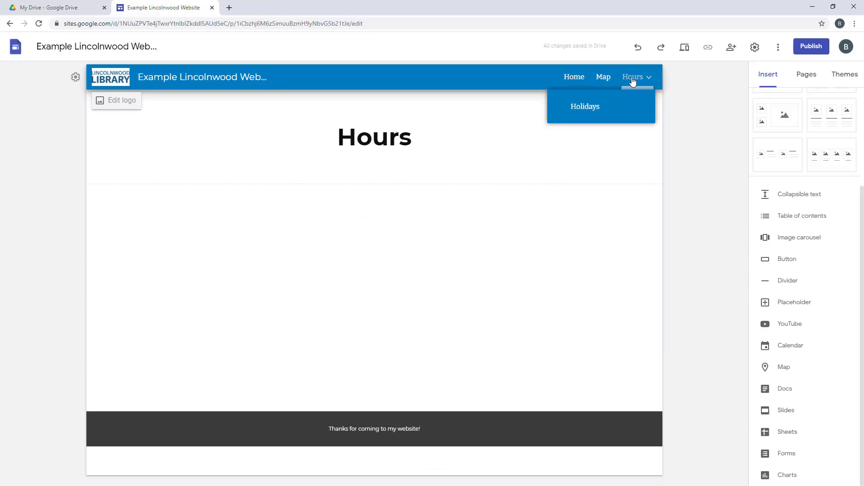
left_click(594, 110)
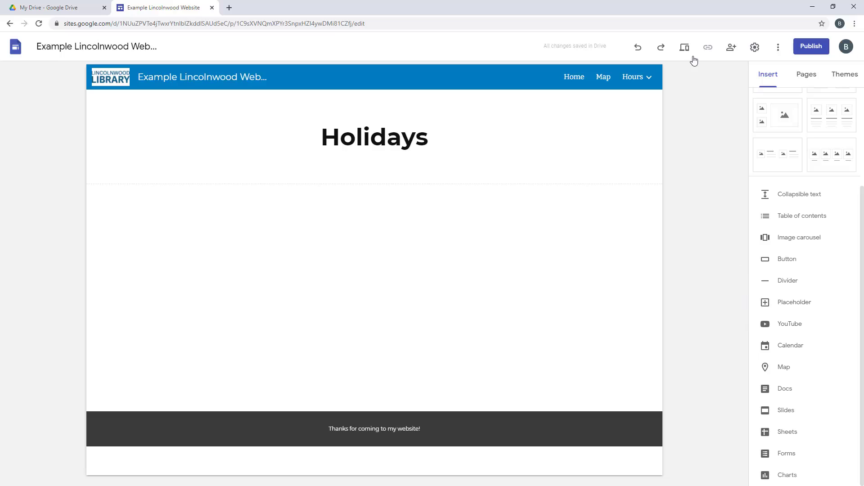
left_click(731, 50)
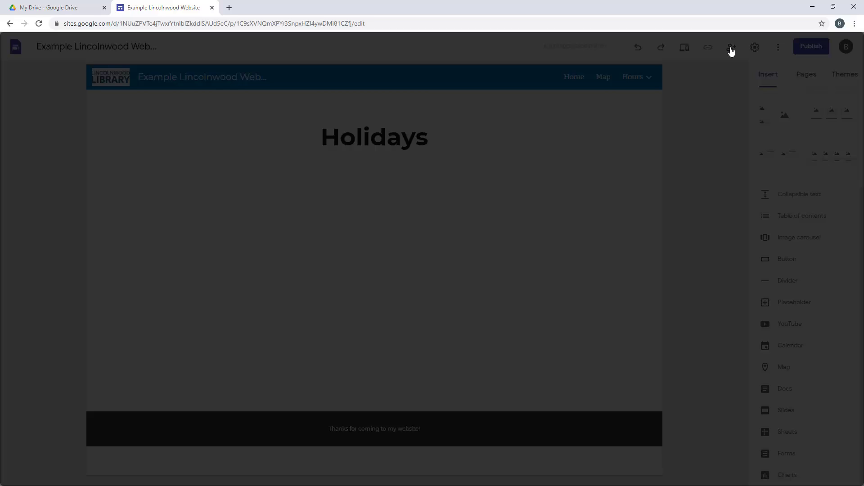
left_click(701, 144)
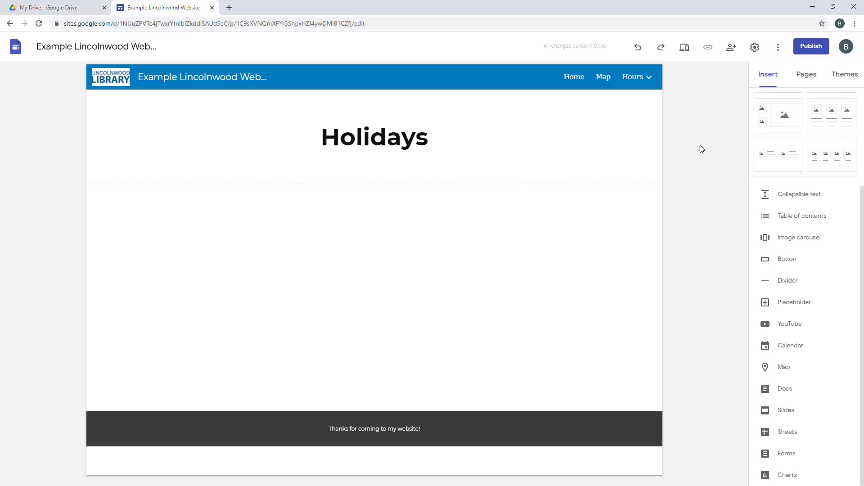
Preview the Homepage, scroll through the embedded PDF, and play then pause the YouTube video
left_click(685, 48)
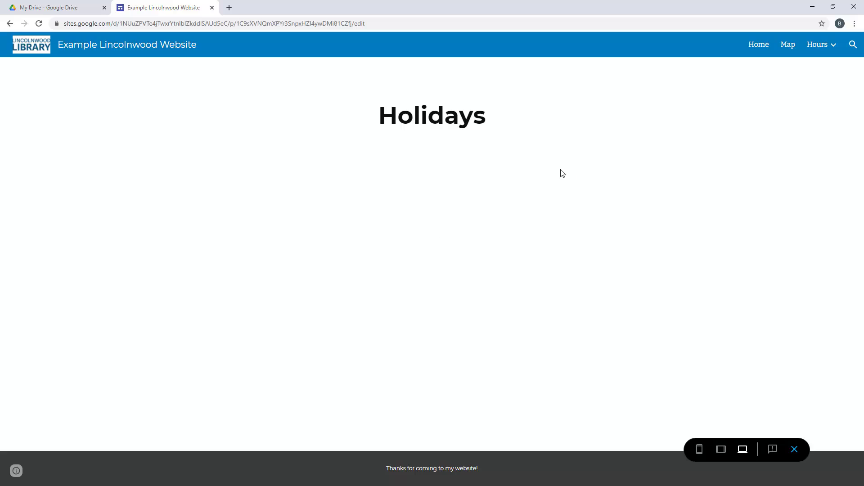
left_click(759, 45)
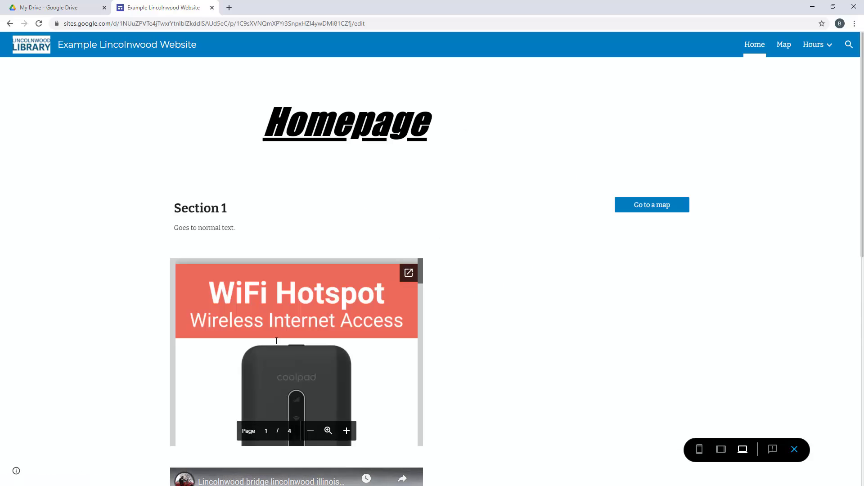
scroll(321, 338, "down", 10)
scroll(321, 338, "down", 15)
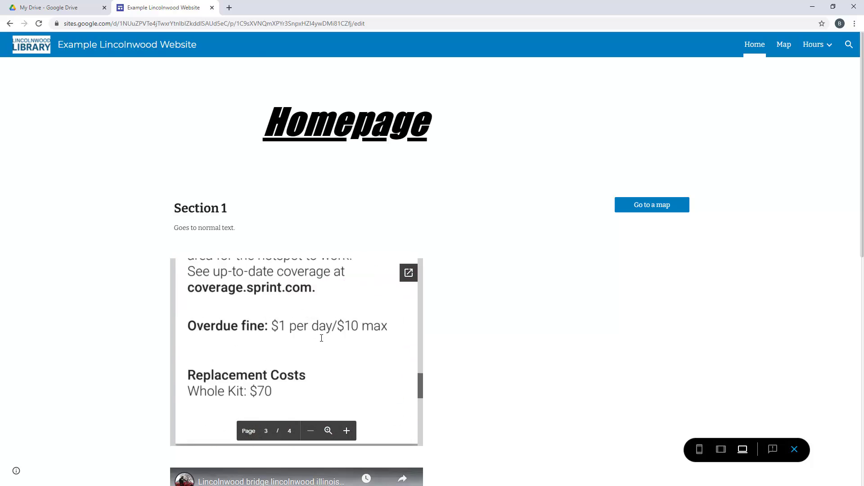
scroll(488, 341, "down", 7)
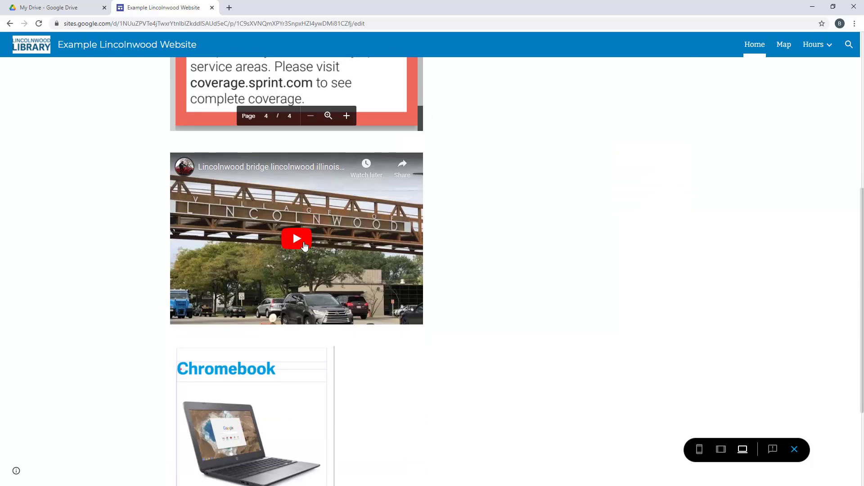
left_click(295, 240)
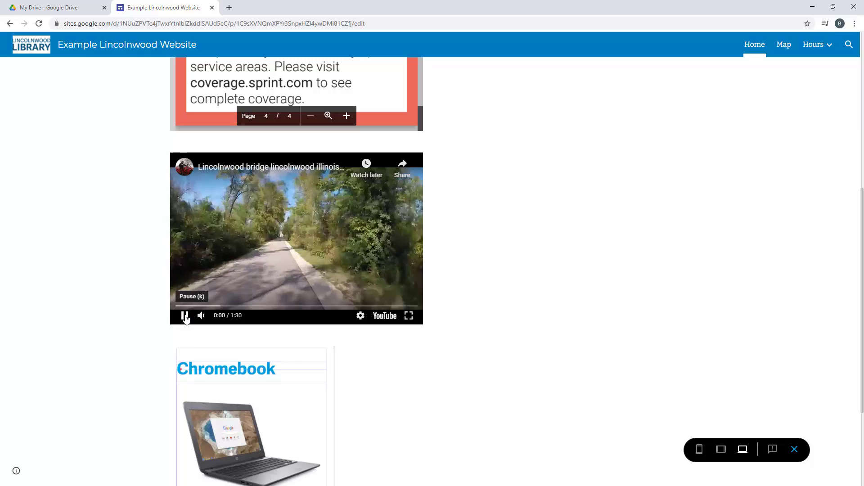
left_click(185, 316)
scroll(385, 368, "down", 3)
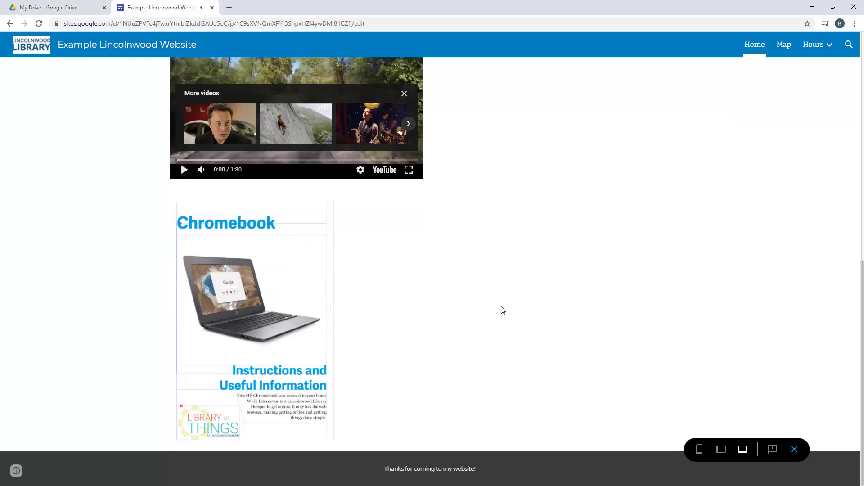
scroll(502, 309, "up", 10)
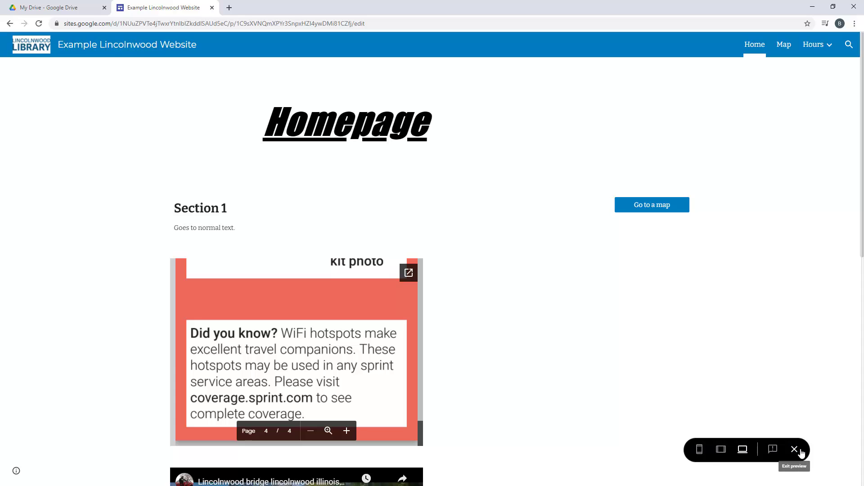
left_click(699, 451)
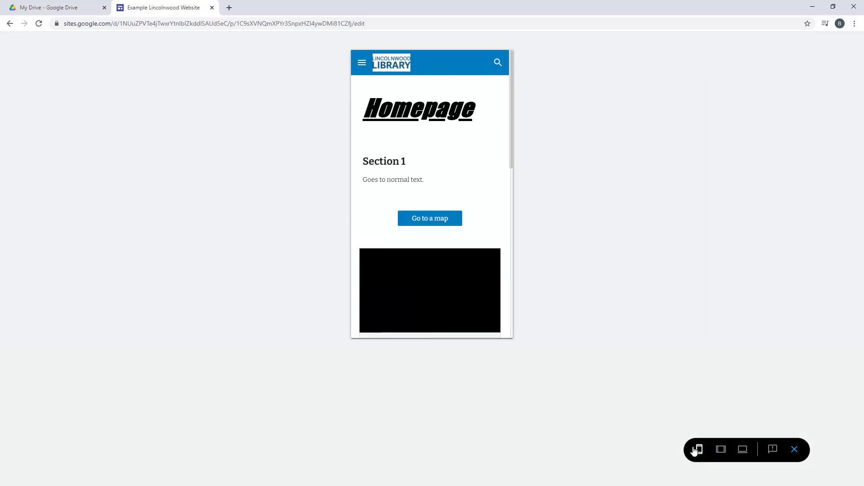
scroll(482, 233, "down", 8)
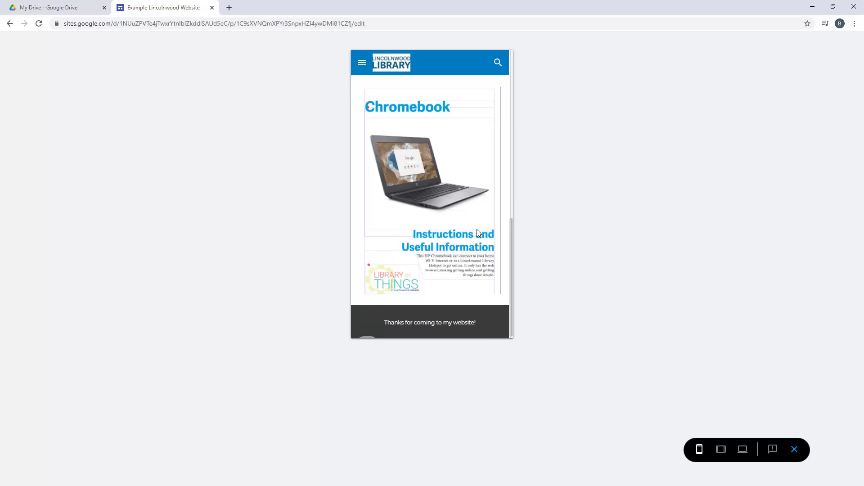
scroll(478, 231, "up", 10)
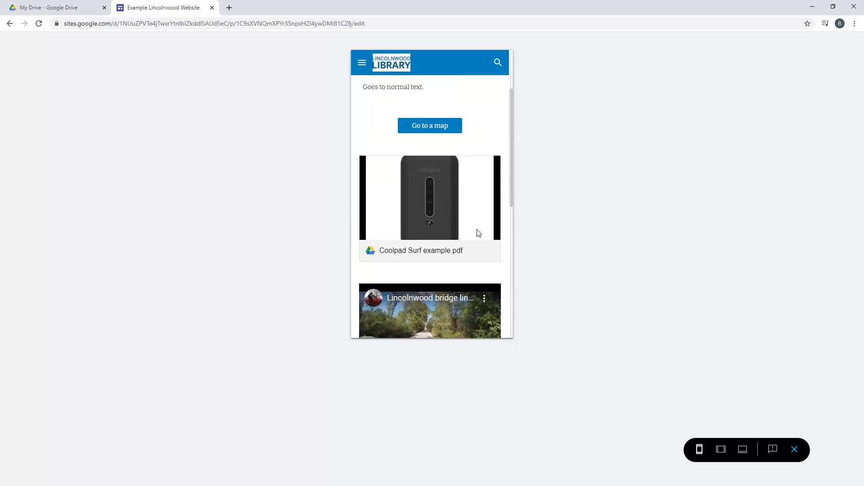
left_click(362, 65)
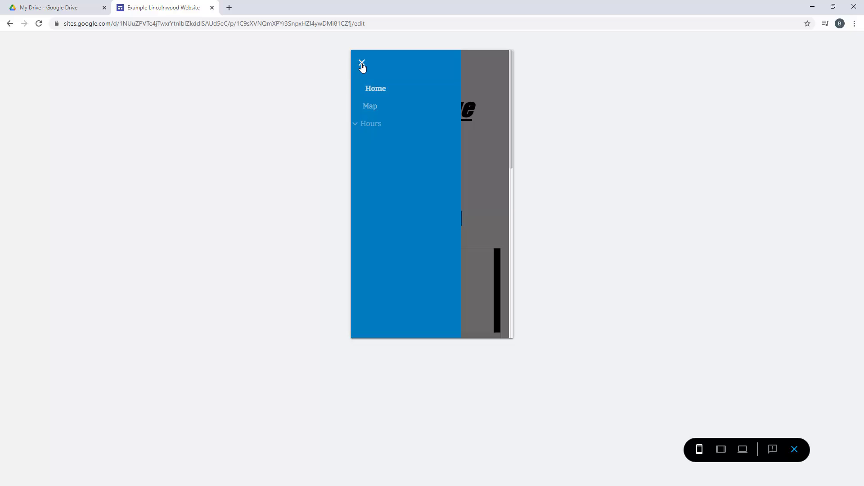
left_click(378, 108)
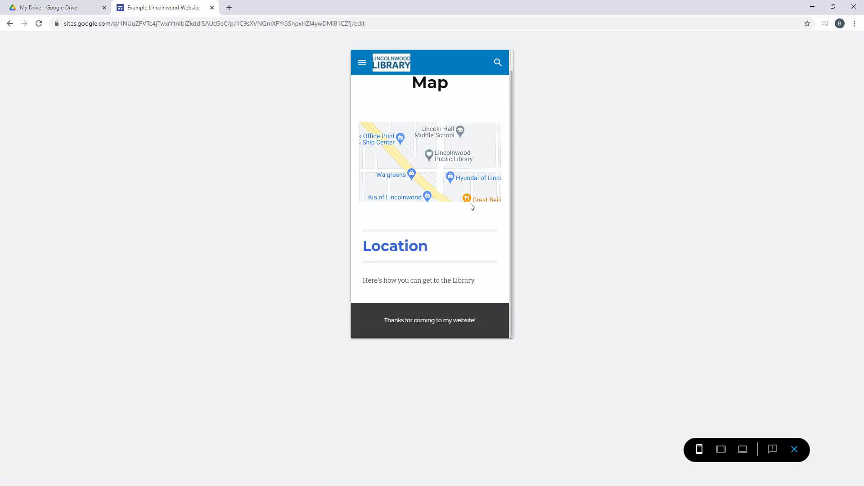
left_click(362, 64)
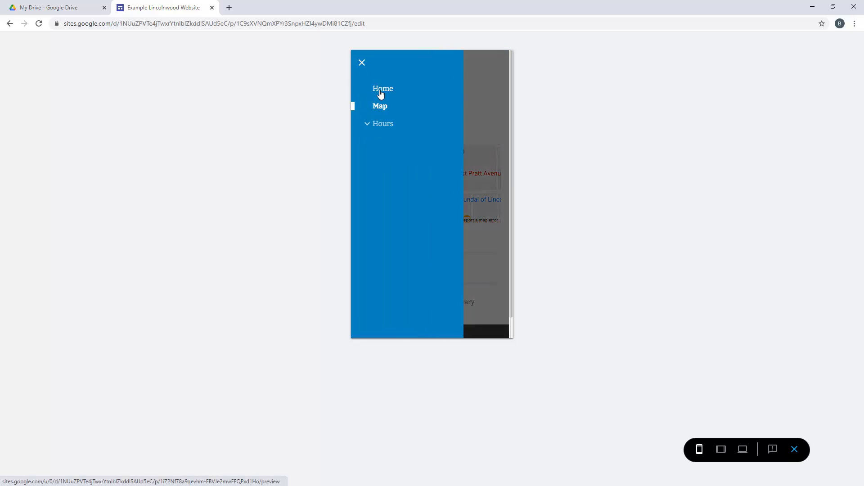
left_click(382, 90)
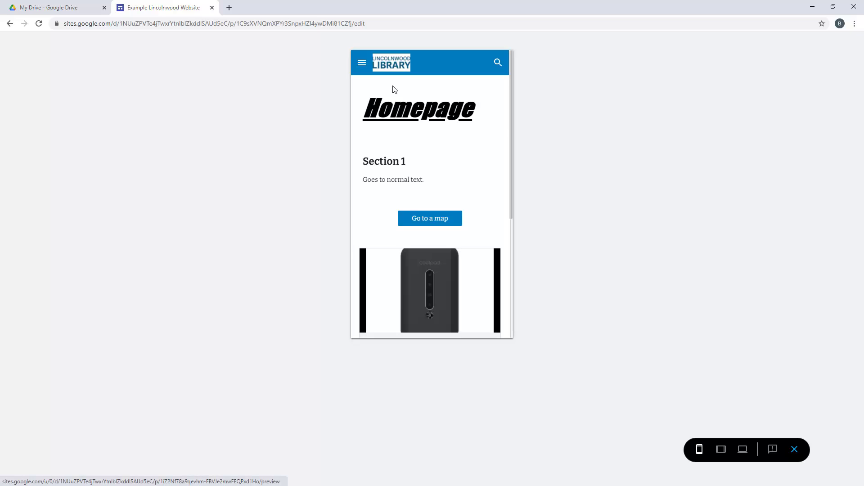
left_click(723, 450)
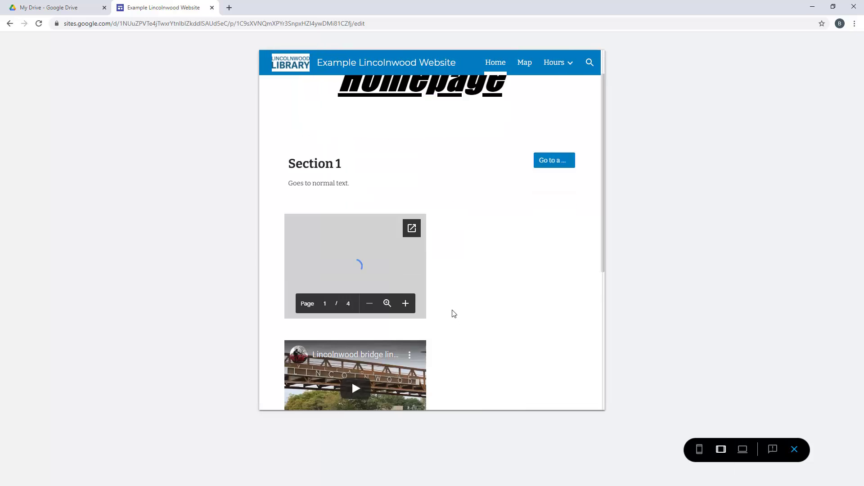
scroll(453, 314, "down", 5)
scroll(483, 305, "up", 6)
scroll(482, 305, "down", 6)
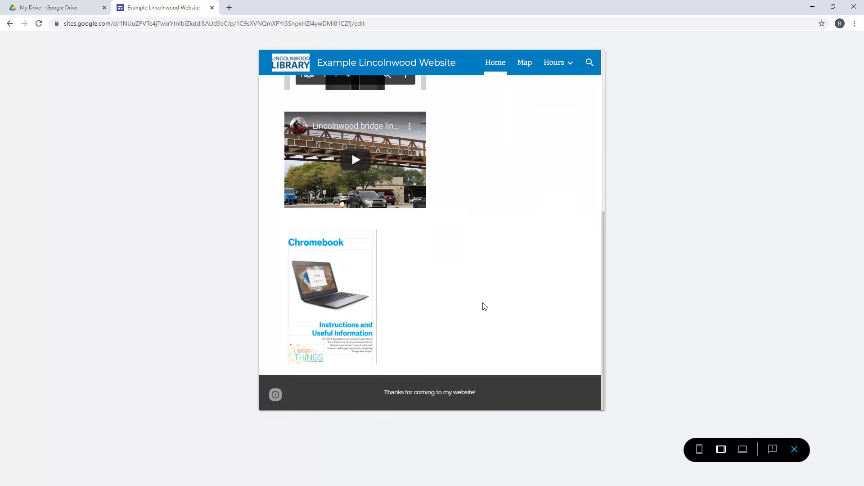
left_click(743, 449)
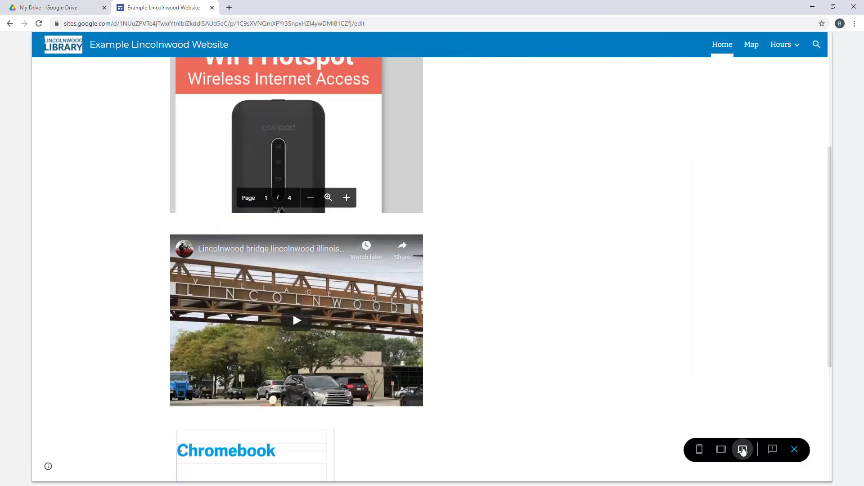
scroll(507, 335, "up", 5)
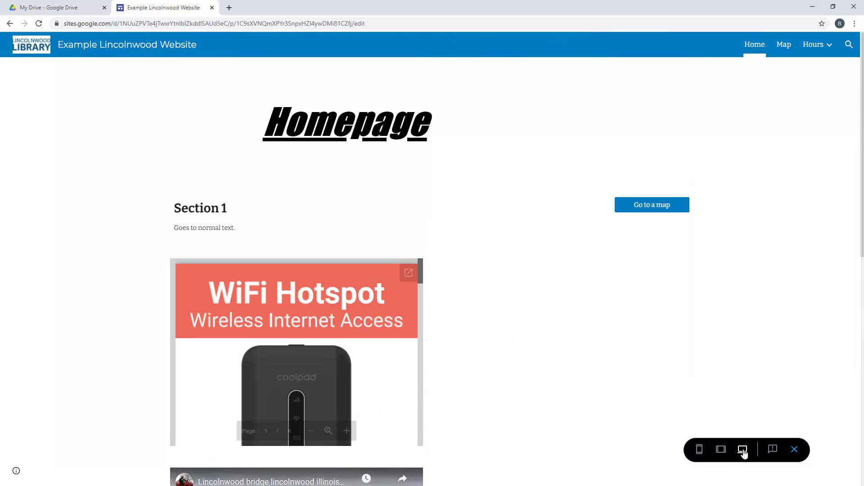
Exit preview and start editing the text in the Homepage's Section 1 text box
left_click(795, 450)
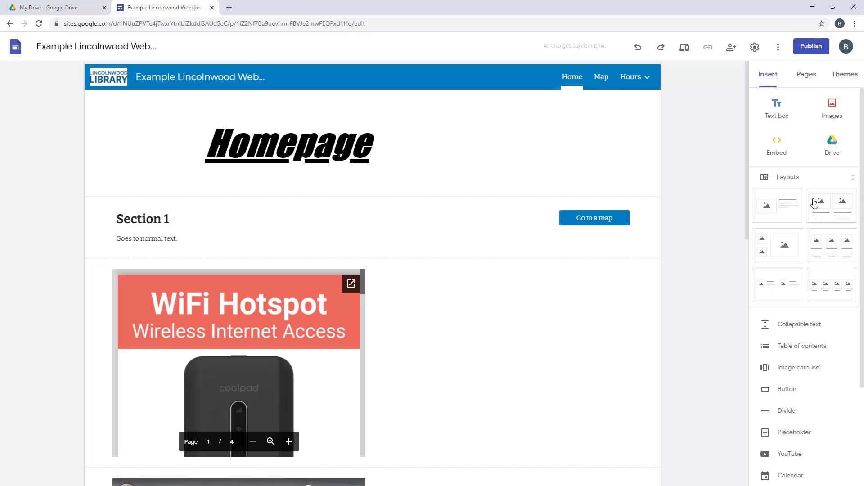
scroll(807, 342, "down", 3)
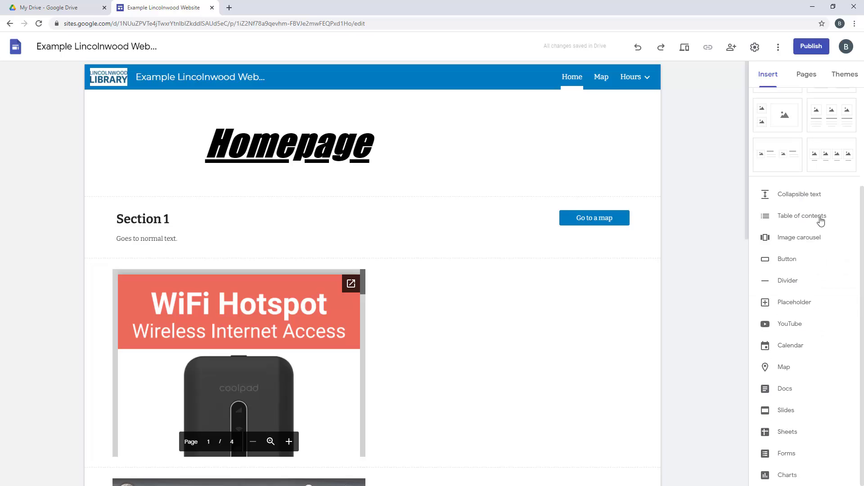
left_click(220, 239)
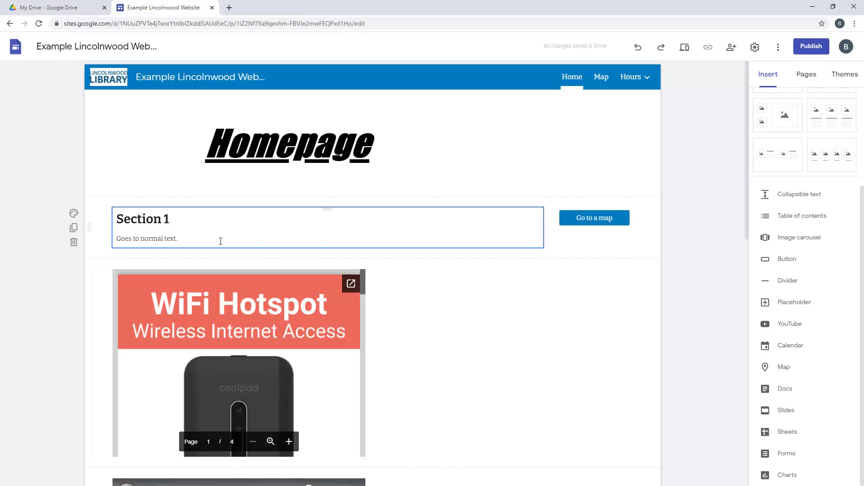
left_click(178, 239)
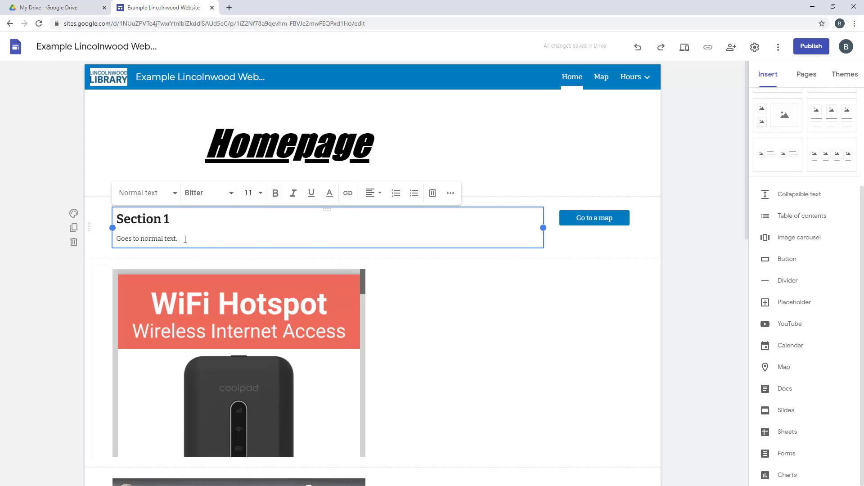
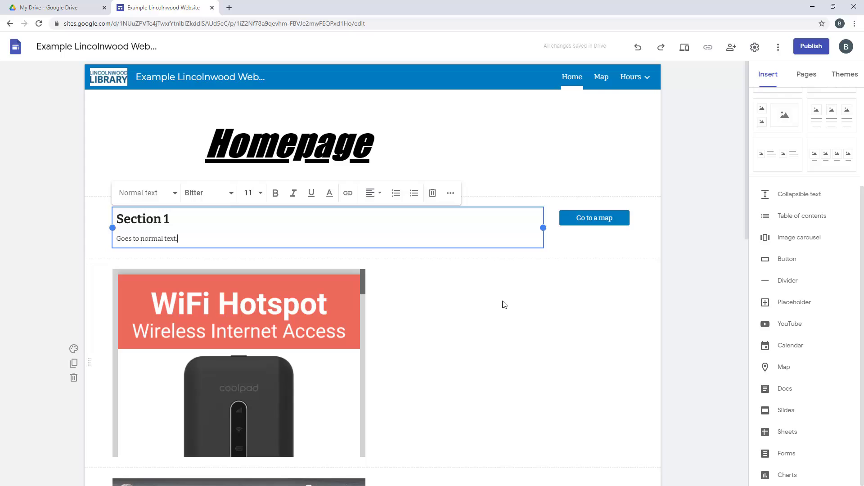
Glance at the site's more-options menu, then bring up the Publish to the web dialog
left_click(779, 47)
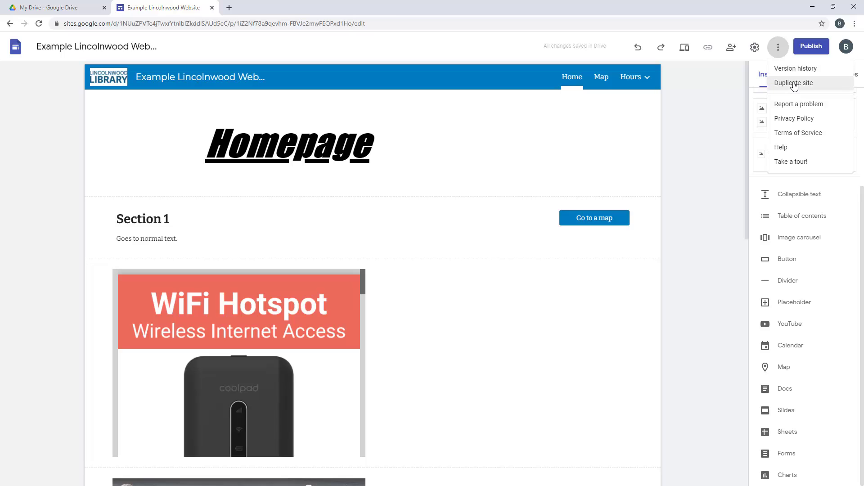
left_click(730, 96)
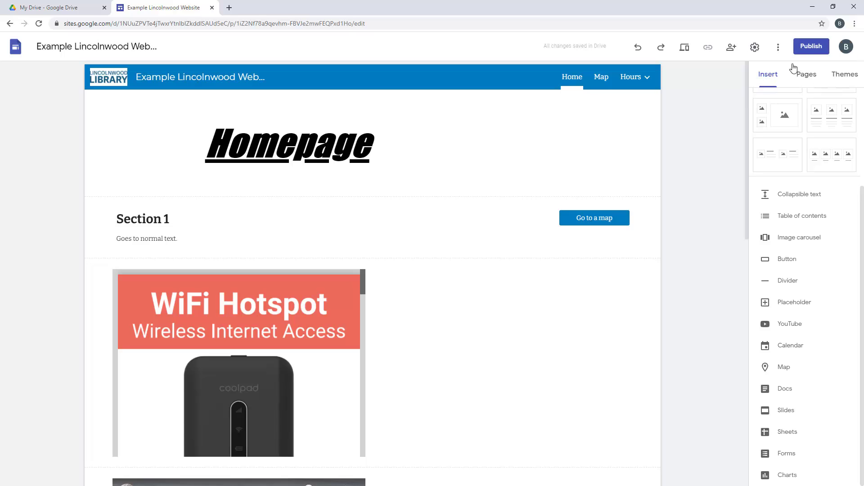
left_click(811, 47)
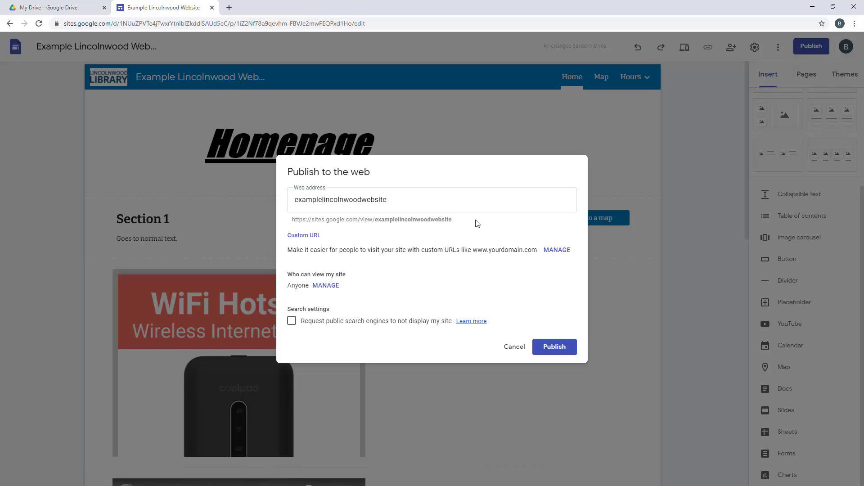
Review the examplelincolnwoodwebsite web address, tick the search-engine opt-out, and highlight the custom URL example
double_click(452, 221)
left_click(413, 200)
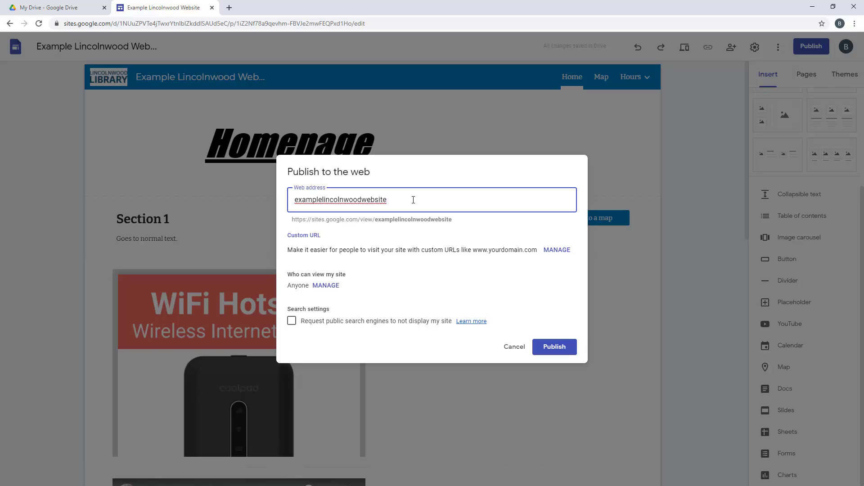
left_click(292, 321)
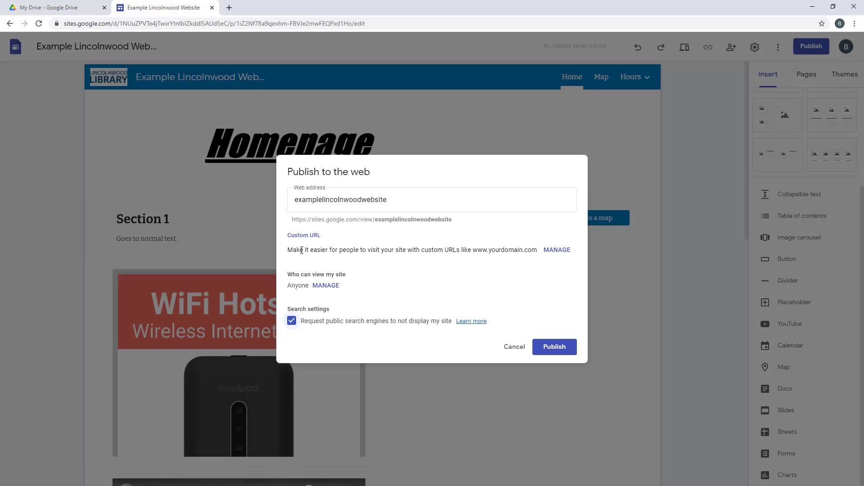
left_click_drag(474, 250, 538, 251)
left_click(377, 253)
Cancel the publish dialog without publishing and scroll the Insert panel back up
left_click(516, 350)
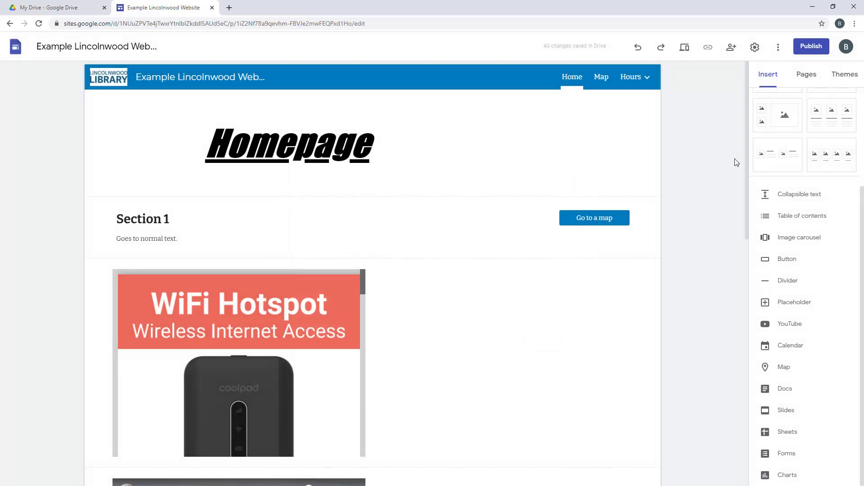
left_click_drag(746, 162, 709, 170)
scroll(790, 315, "up", 3)
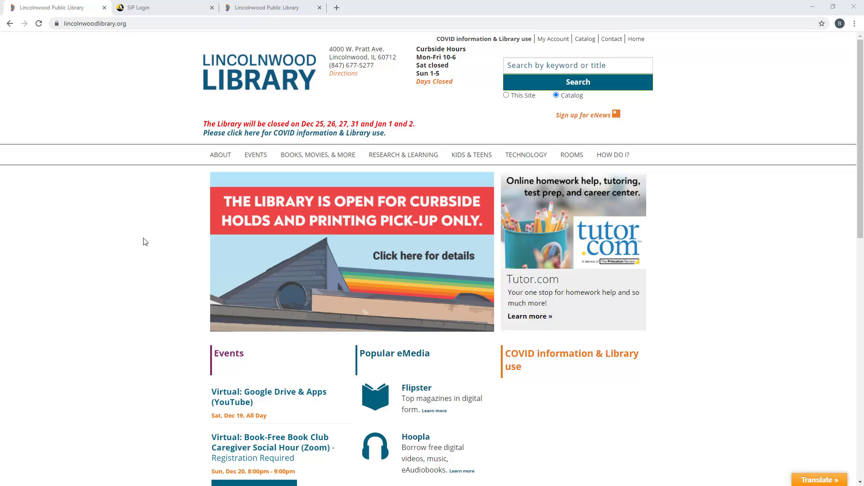
Go to Research & Learning > Quick Links on the library site and scroll to the resource list
scroll(144, 239, "down", 1)
scroll(145, 239, "up", 1)
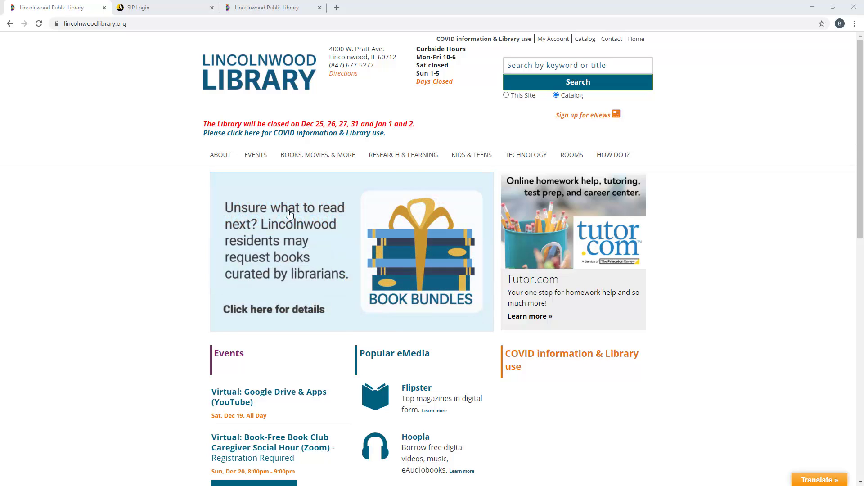
mouse_move(406, 163)
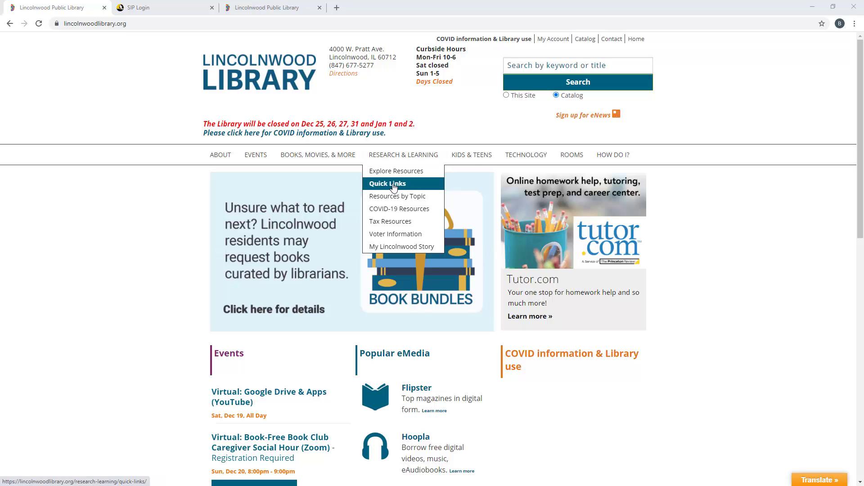
left_click(394, 187)
scroll(129, 271, "down", 4)
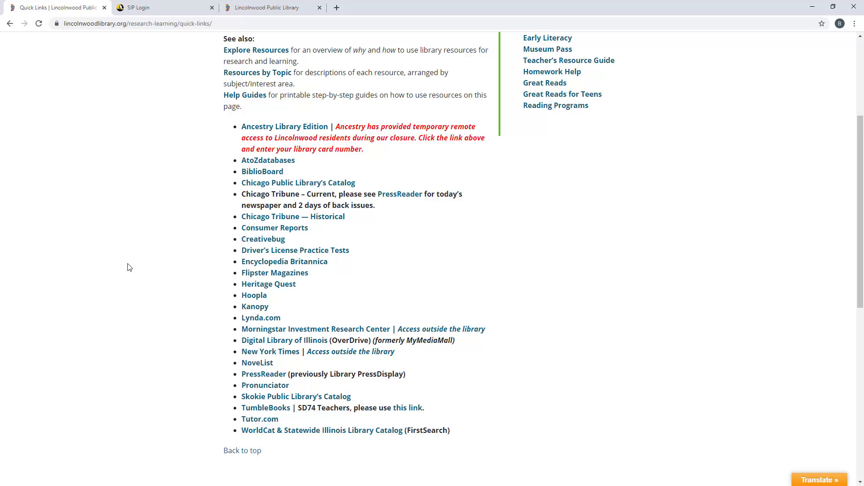
Search lynda.com for 'google drive', open the Google Drive Makeover course, and return to the library tab
left_click(158, 9)
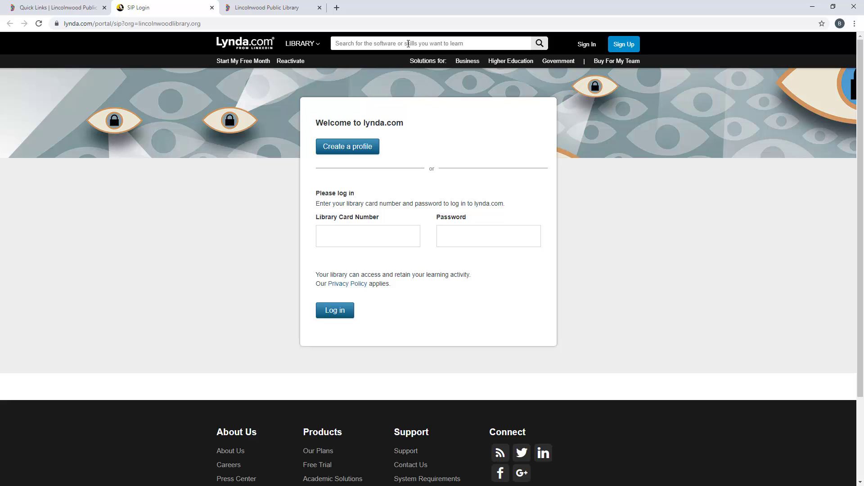
type("google drive")
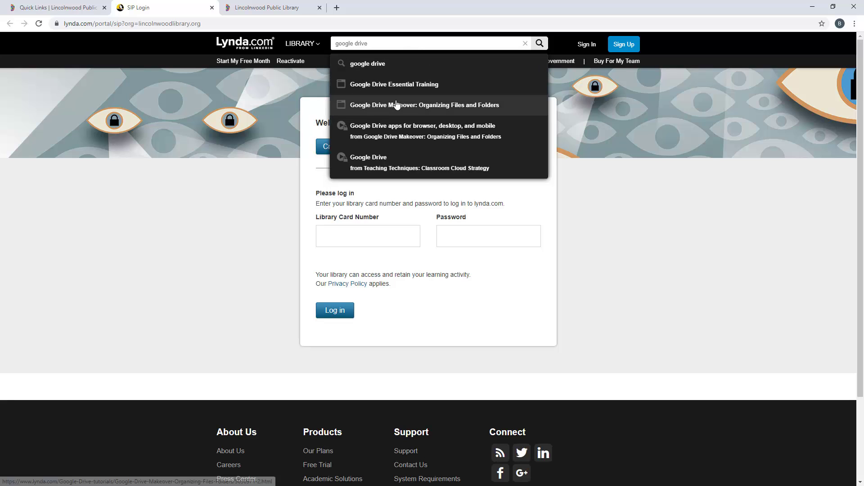
left_click(376, 111)
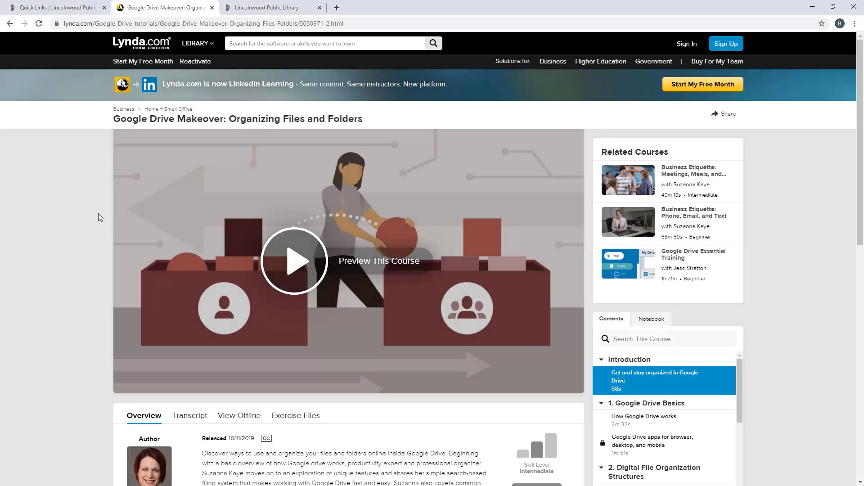
left_click(283, 8)
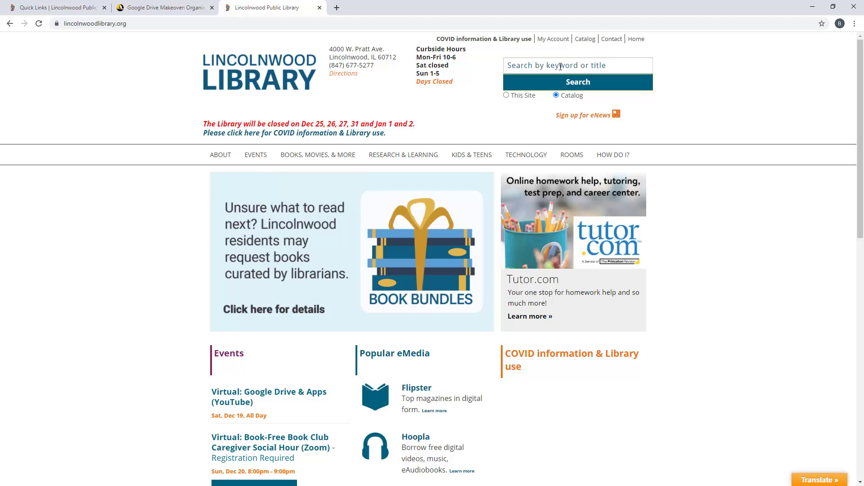
Search the library catalog for 'chromebook' and scroll through the 34 results
left_click(561, 66)
type("chrome")
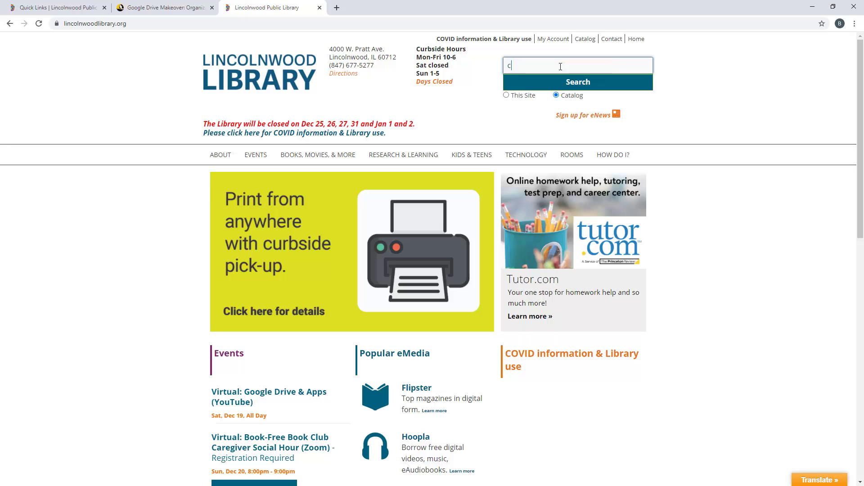
type("book")
key("Return")
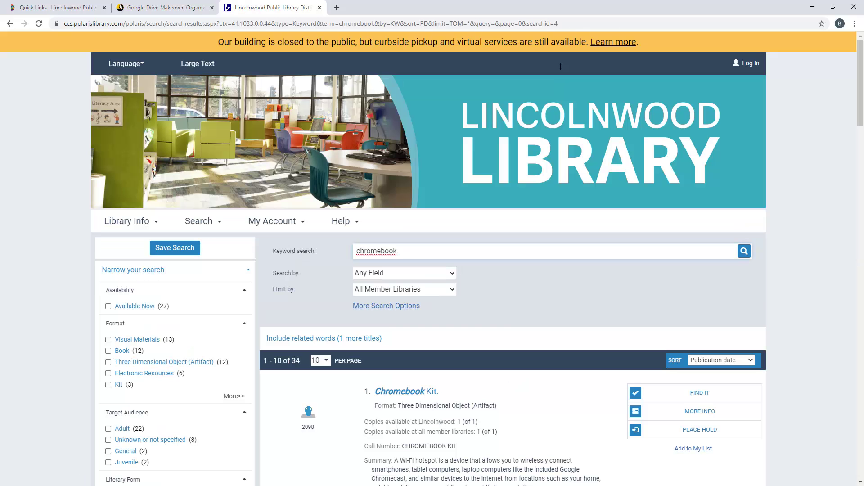
scroll(589, 336, "down", 5)
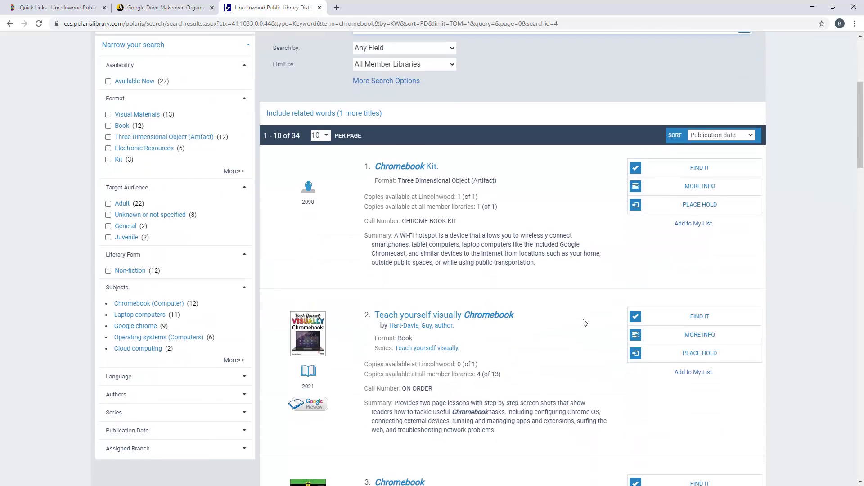
scroll(584, 322, "down", 1)
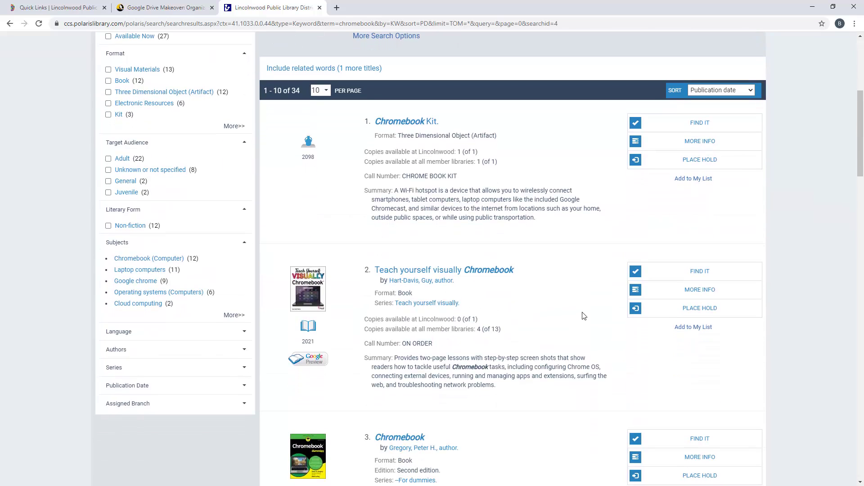
scroll(581, 311, "down", 1)
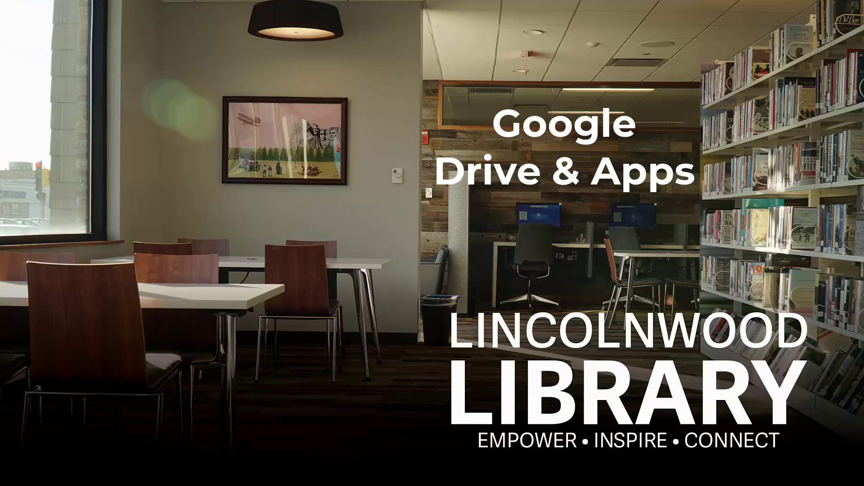